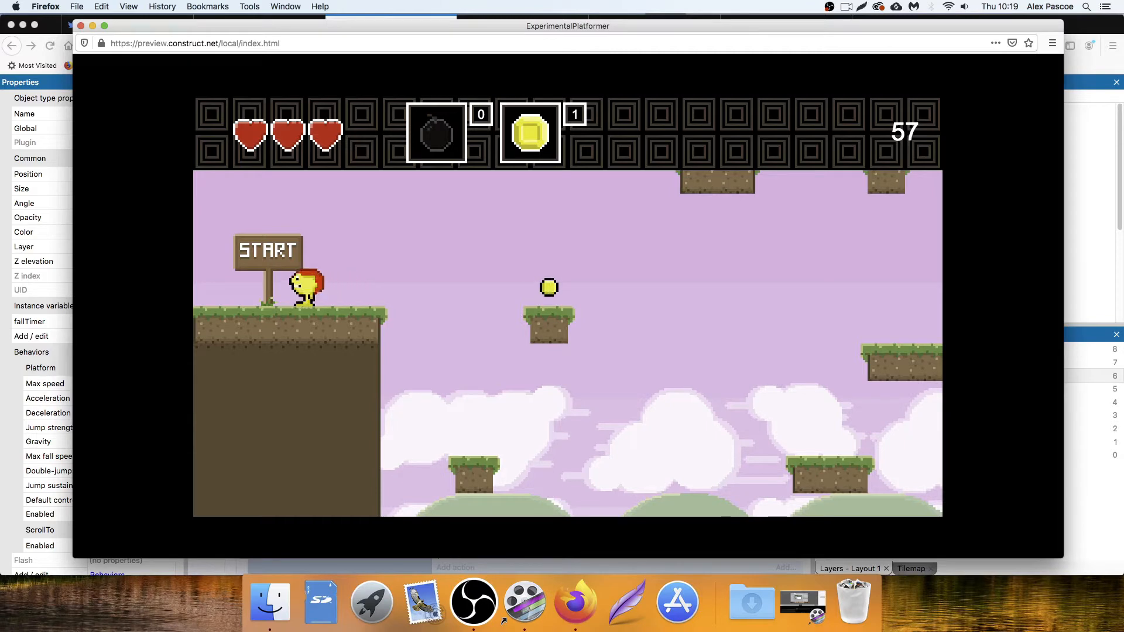
Playtest the animated player character in the game preview, walking, turning and jumping between the platforms near the start sign.
{"action": "key", "text": "Right"}
{"action": "key", "text": "Up"}
{"action": "key", "text": "Left"}
{"action": "key", "text": "Right"}
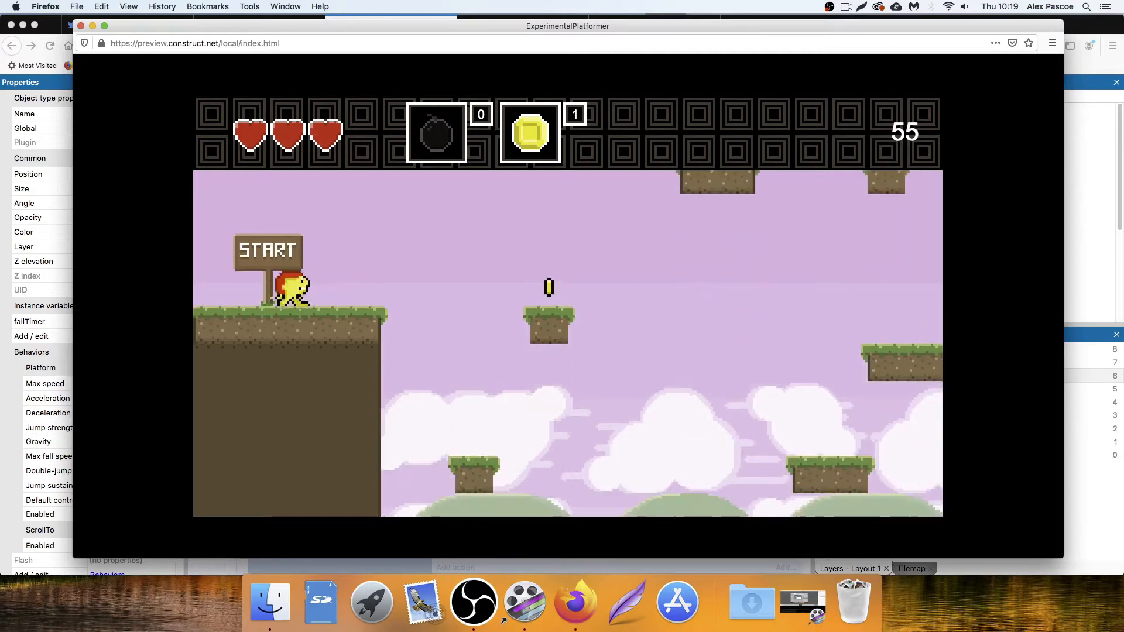
{"action": "key", "text": "Up"}
{"action": "key", "text": "Left"}
{"action": "key", "text": "Right"}
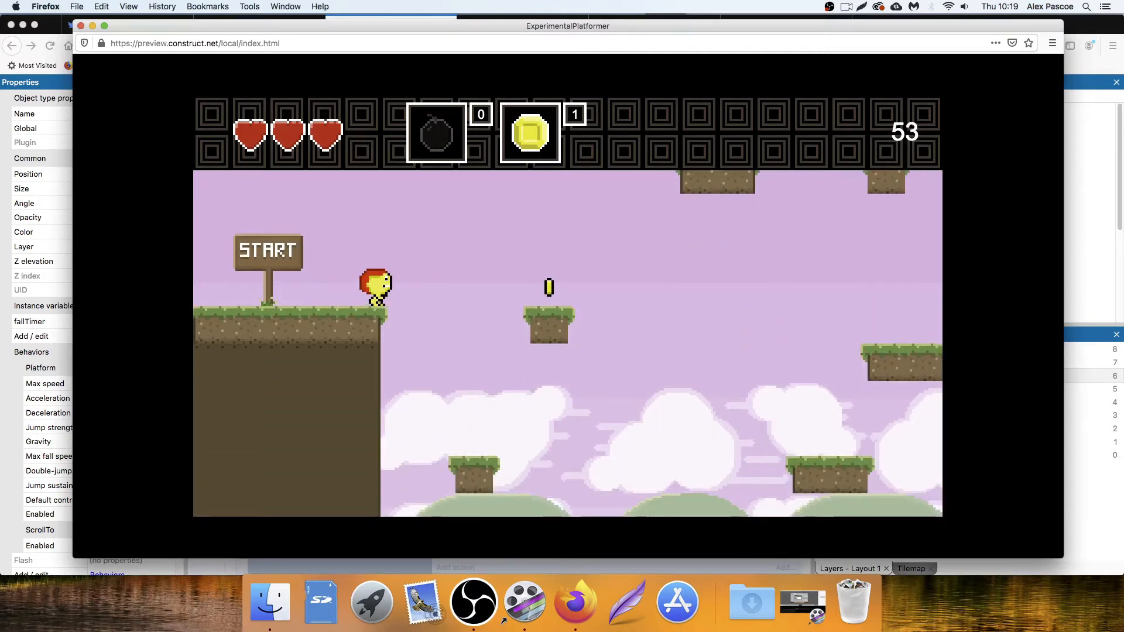
{"action": "key", "text": "Left"}
{"action": "key", "text": "Left"}
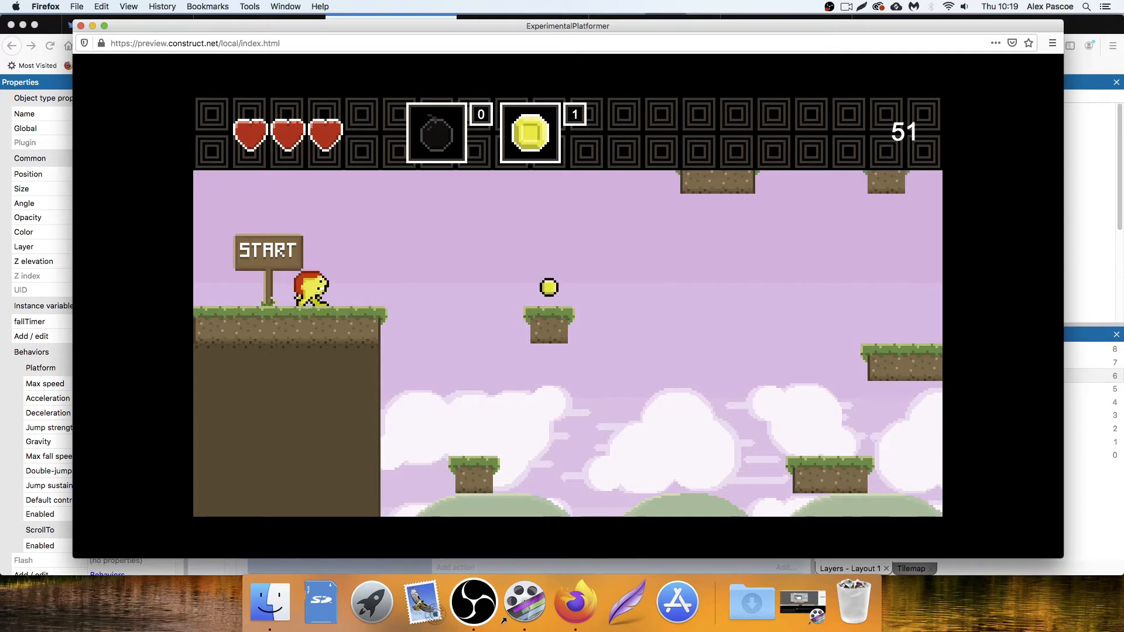
{"action": "key", "text": "Right"}
{"action": "key", "text": "Up"}
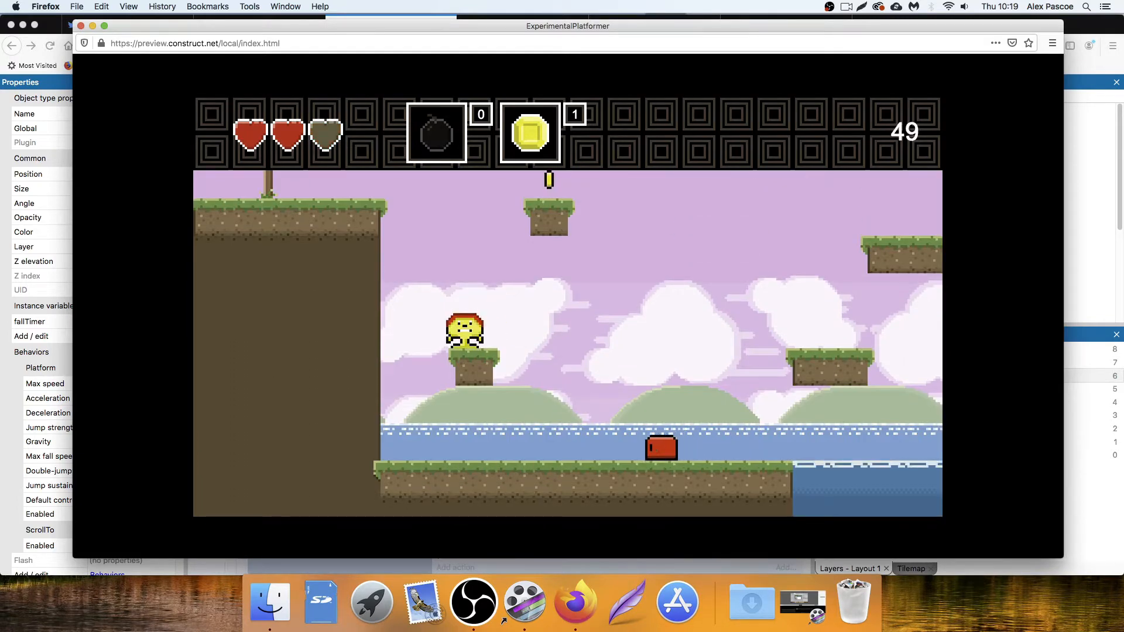
{"action": "key", "text": "Up"}
{"action": "key", "text": "Left"}
{"action": "key", "text": "Up"}
{"action": "key", "text": "Right"}
{"action": "key", "text": "Right"}
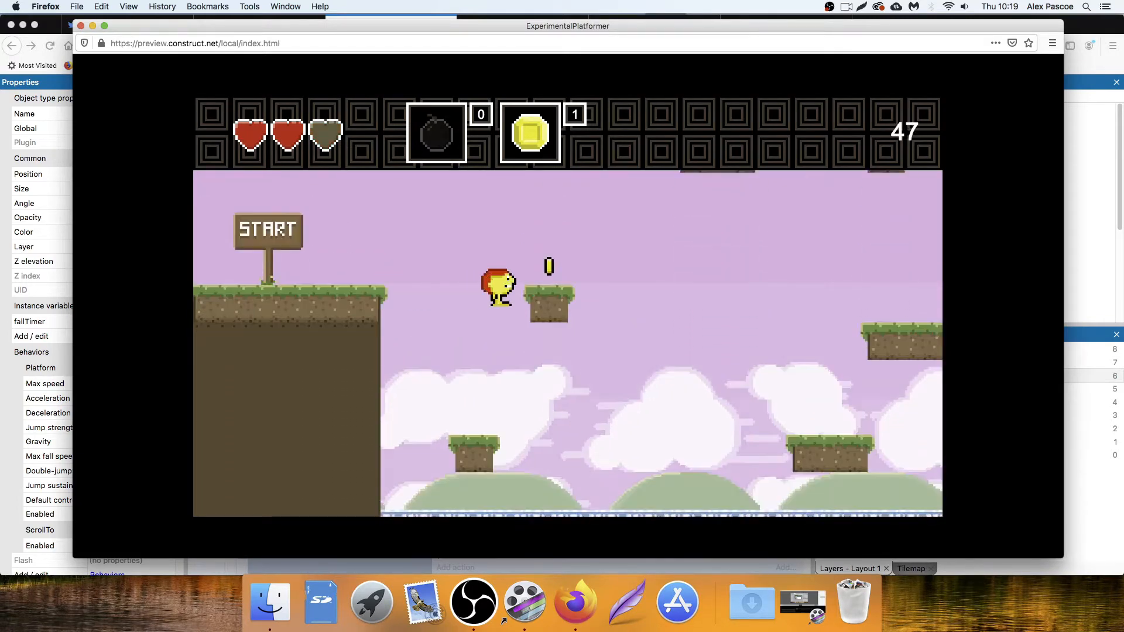
{"action": "key", "text": "Up"}
{"action": "key", "text": "Up"}
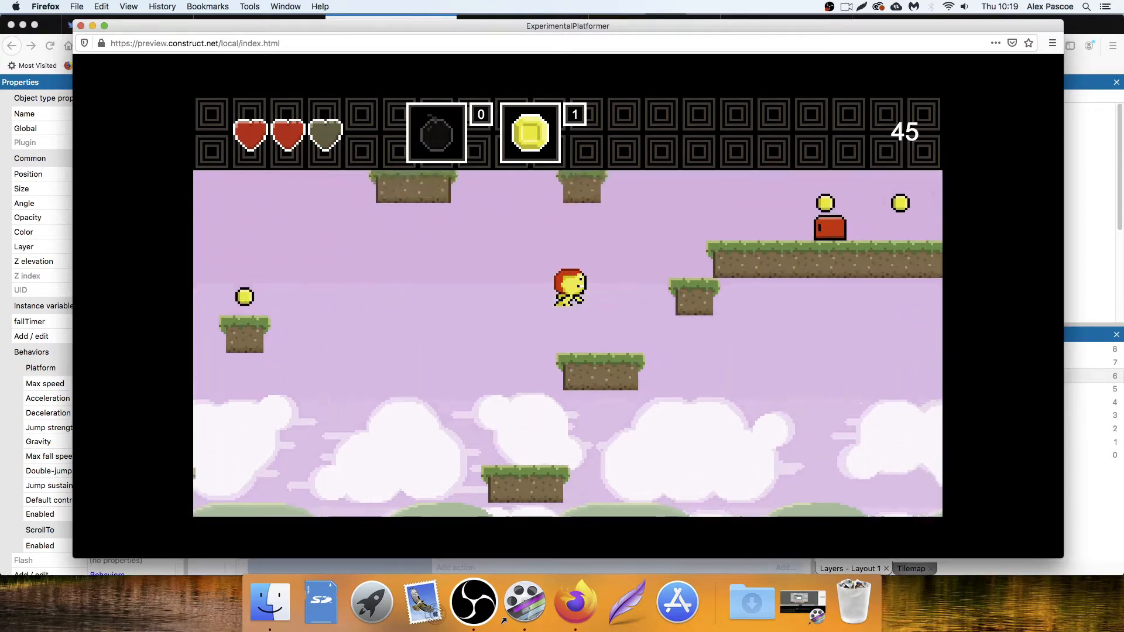
{"action": "key", "text": "Left"}
{"action": "key", "text": "Up"}
{"action": "key", "text": "Left"}
{"action": "key", "text": "Right"}
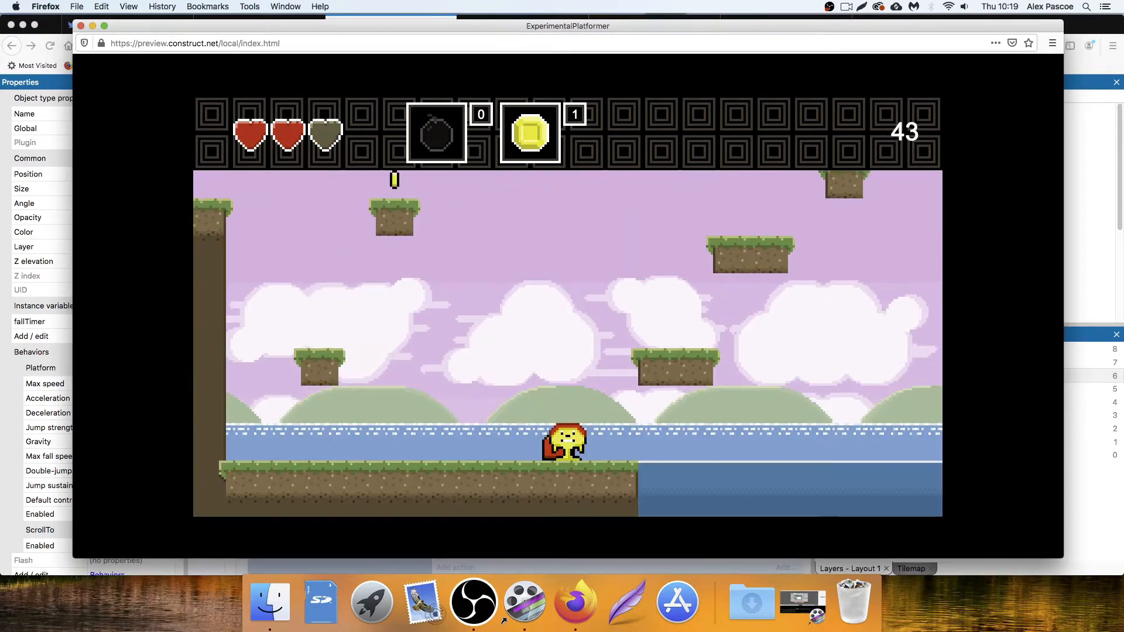
{"action": "key", "text": "Left"}
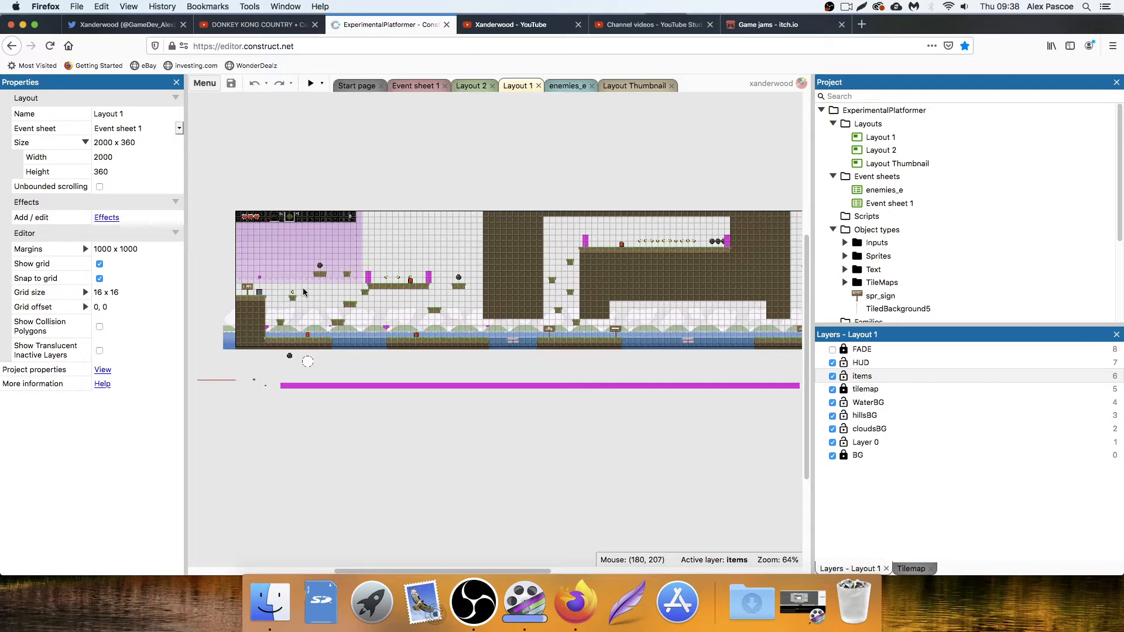
Preview Layout 1 and walk the plain square player back and forth on the starting platform.
{"action": "left_click", "coordinate": [310, 84]}
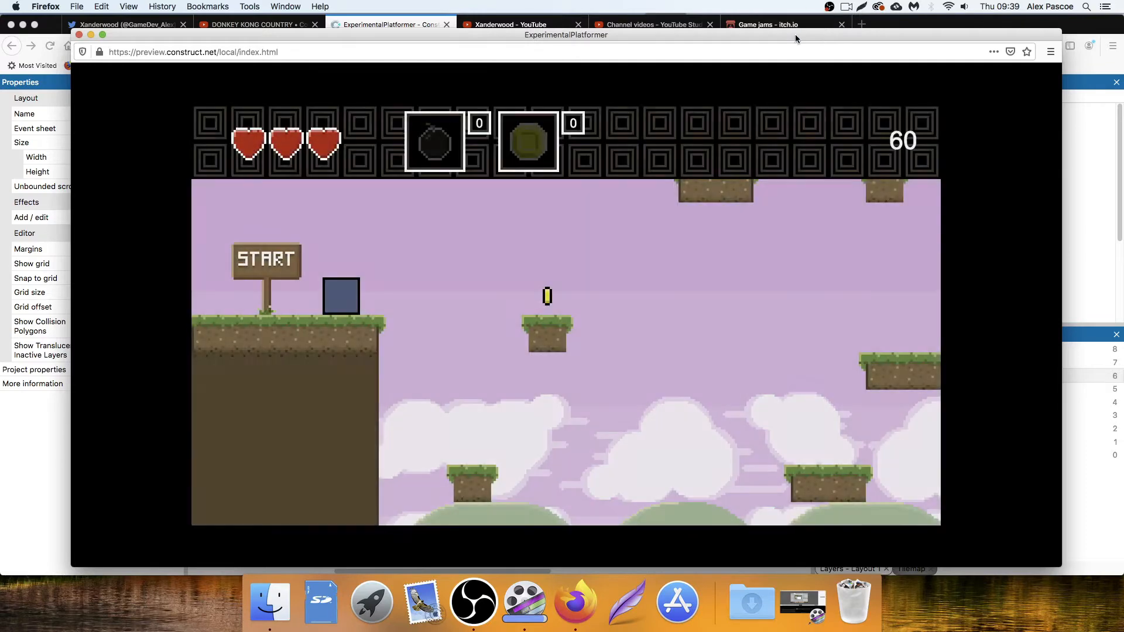
{"action": "left_click_drag", "start_coordinate": [795, 34], "coordinate": [797, 25]}
{"action": "key", "text": "Right"}
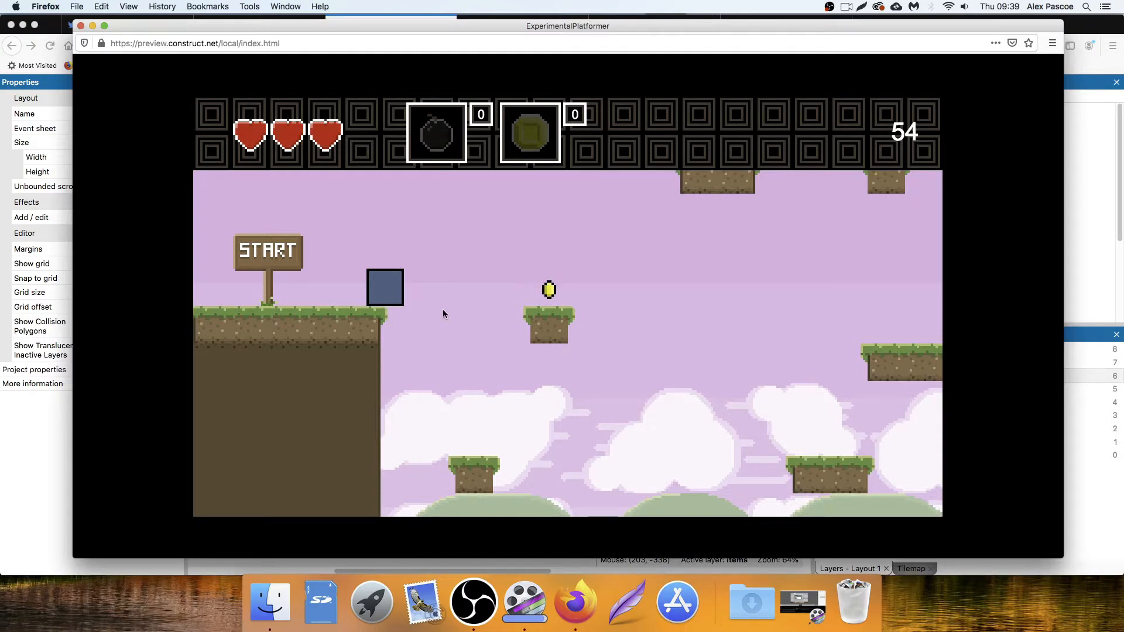
{"action": "key", "text": "Left"}
{"action": "key", "text": "Right"}
{"action": "key", "text": "Right"}
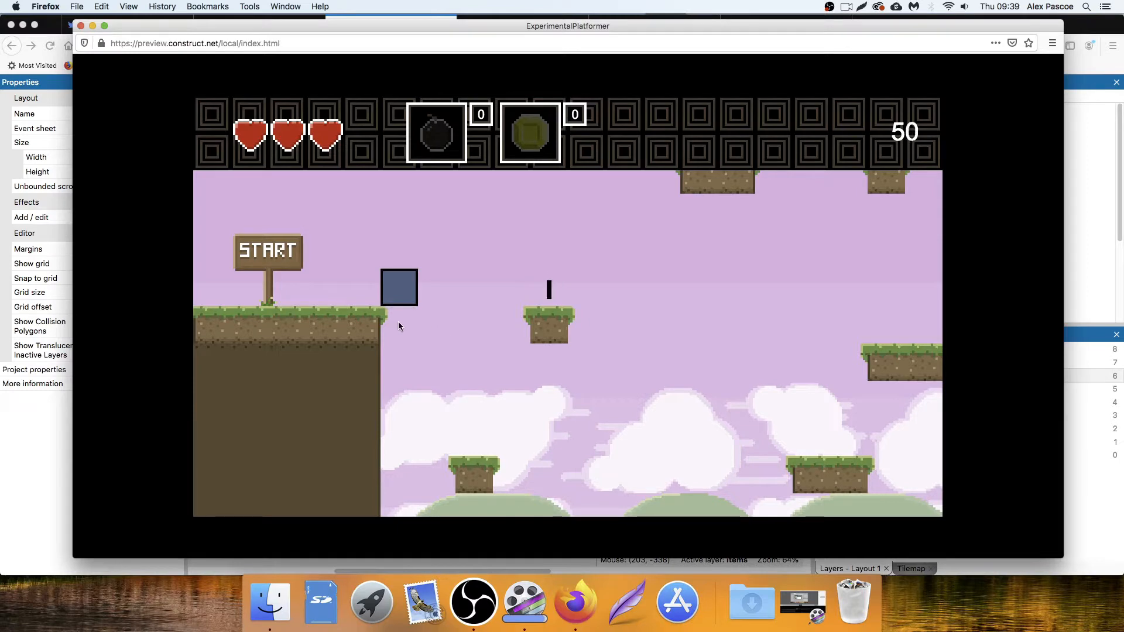
{"action": "key", "text": "Left"}
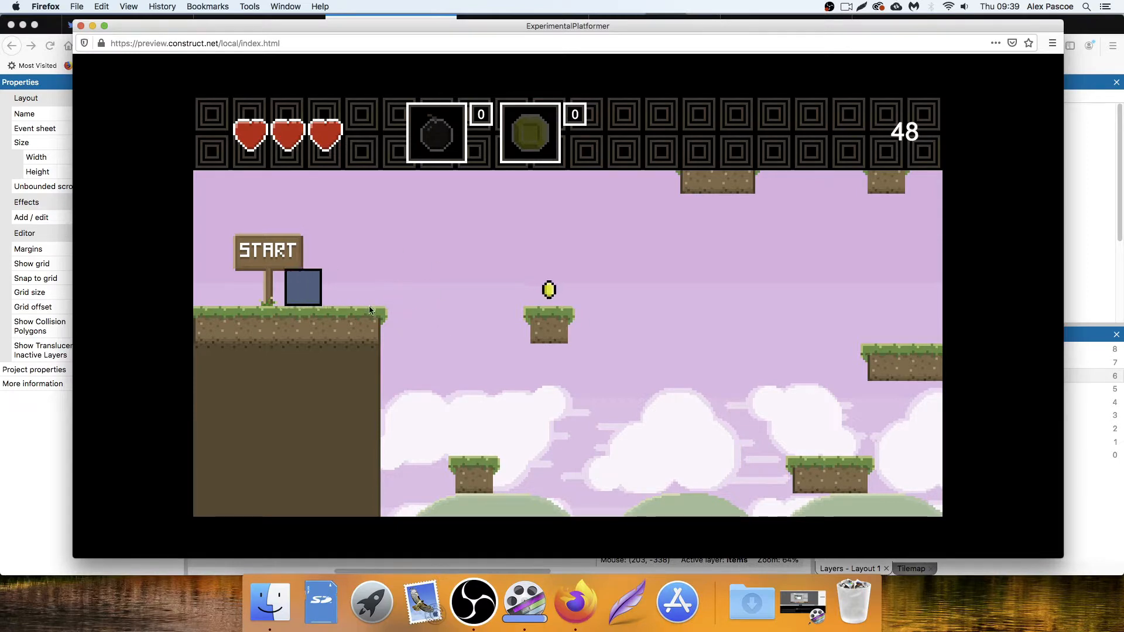
{"action": "key", "text": "Right"}
{"action": "key", "text": "Right"}
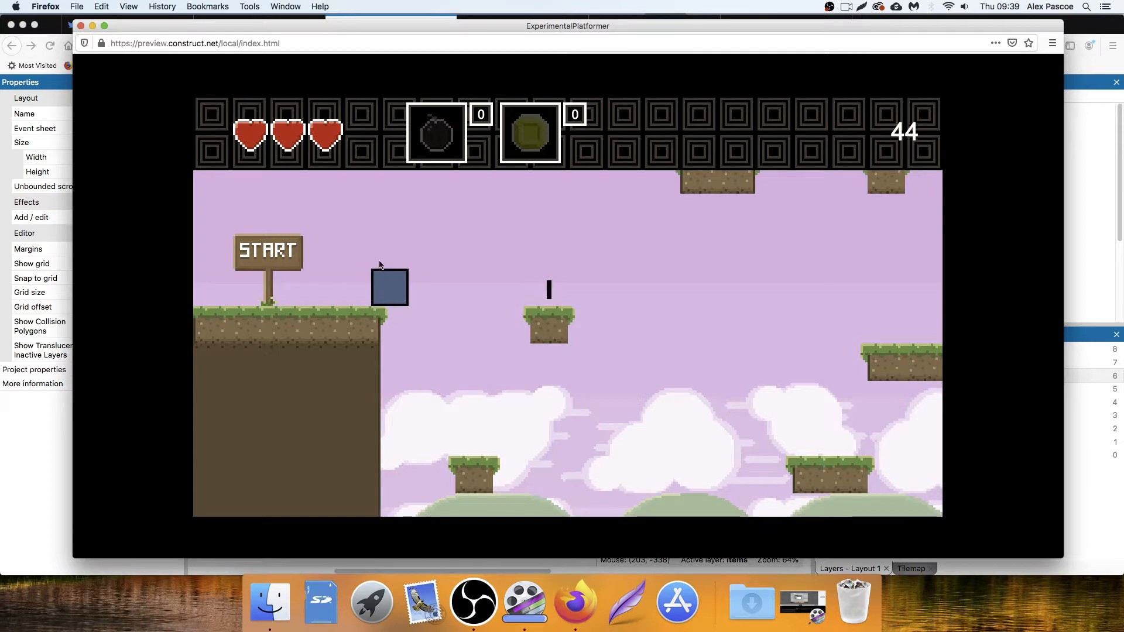
{"action": "key", "text": "Left"}
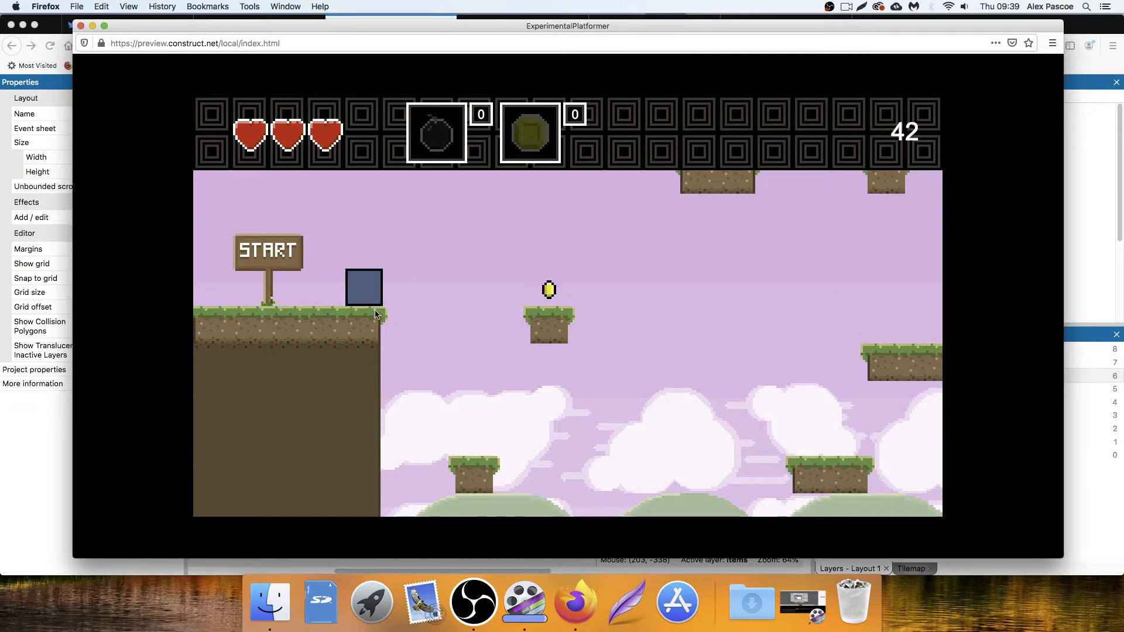
{"action": "key", "text": "Left"}
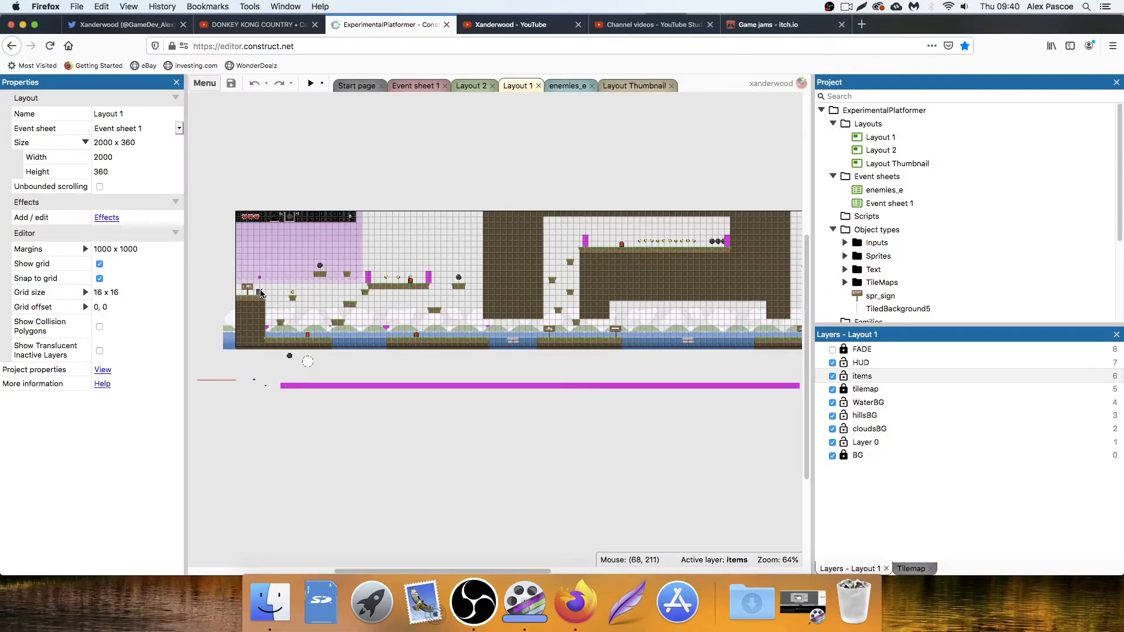
Open the spr_player image for editing and erase the entire 16x16 square.
{"action": "double_click", "coordinate": [260, 296]}
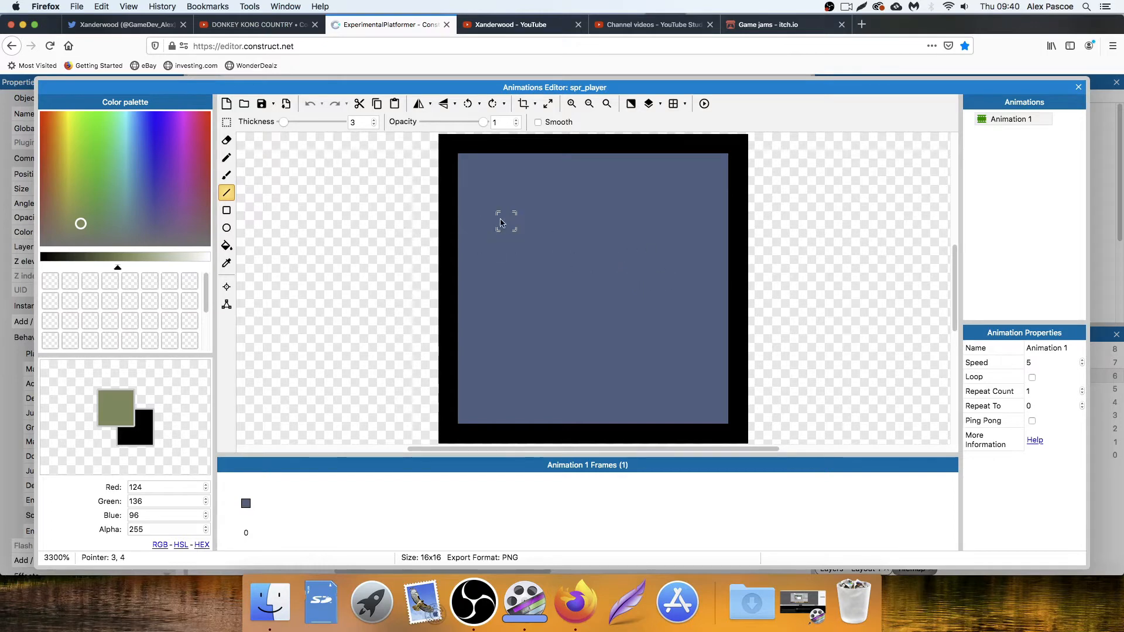
{"action": "left_click", "coordinate": [226, 123]}
{"action": "left_click_drag", "start_coordinate": [449, 148], "coordinate": [736, 433]}
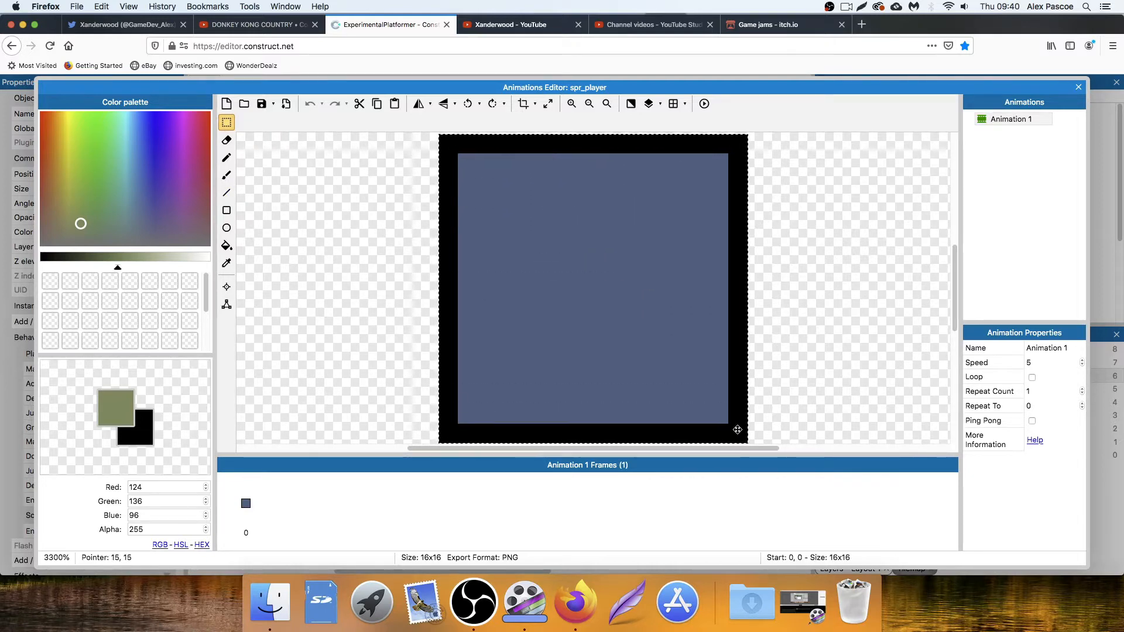
{"action": "key", "text": "Delete"}
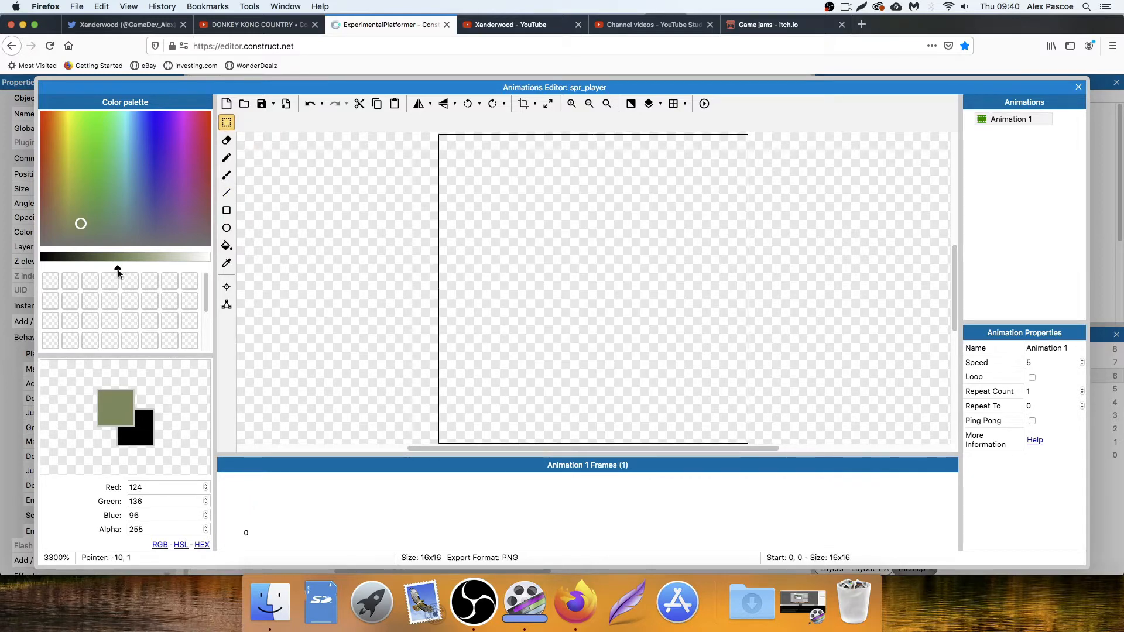
Draw mirrored black outlines for both legs and feet at the bottom of the sprite with a 1-pixel Pencil.
{"action": "left_click_drag", "start_coordinate": [117, 271], "coordinate": [12, 271]}
{"action": "left_click", "coordinate": [226, 158]}
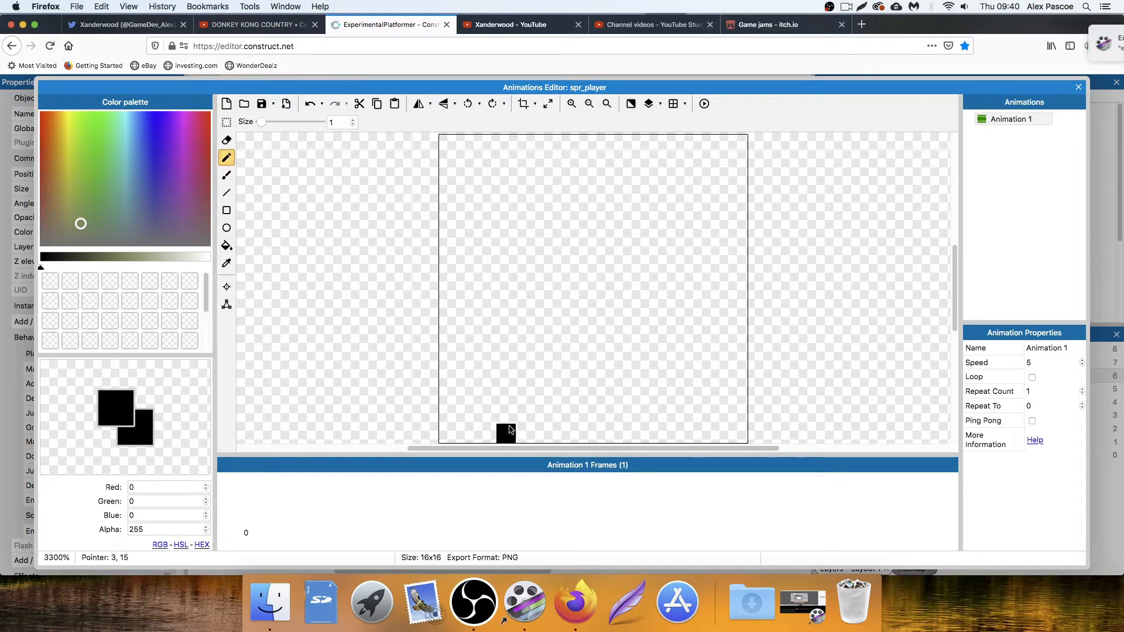
{"action": "mouse_move", "coordinate": [493, 431]}
{"action": "left_mouse_down"}
{"action": "mouse_move", "coordinate": [506, 414]}
{"action": "mouse_move", "coordinate": [542, 414]}
{"action": "mouse_move", "coordinate": [558, 397]}
{"action": "mouse_move", "coordinate": [563, 358]}
{"action": "mouse_move", "coordinate": [623, 380]}
{"action": "mouse_move", "coordinate": [642, 413]}
{"action": "mouse_move", "coordinate": [706, 434]}
{"action": "left_mouse_up"}
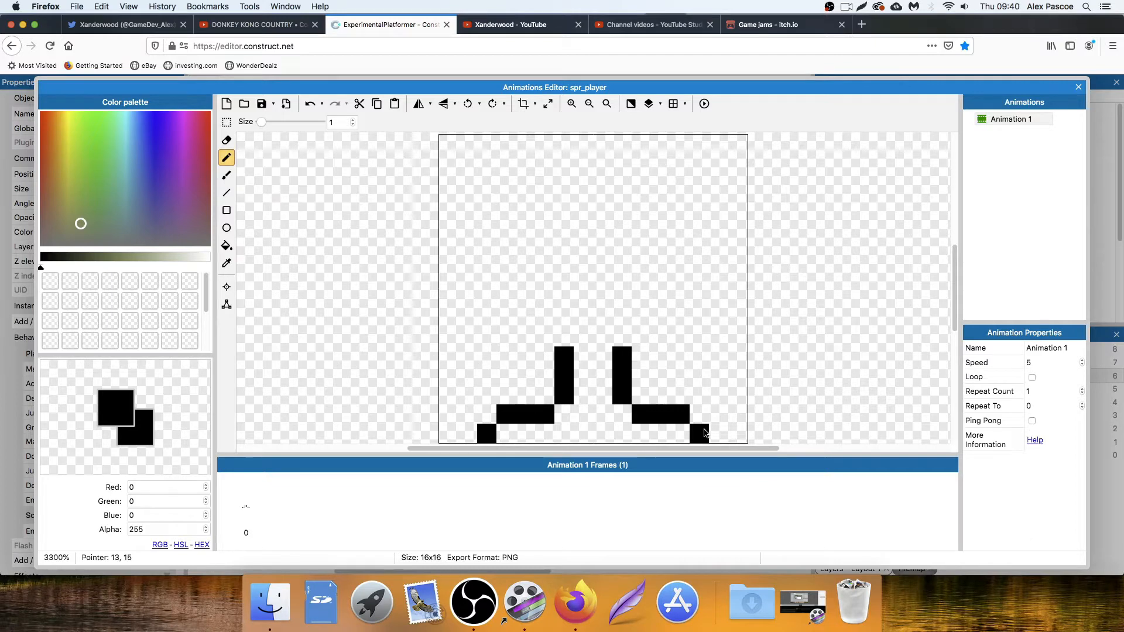
Outline the underside of the head in black, extending outward from both legs with a raised corner pixel at each end.
{"action": "left_click", "coordinate": [537, 331]}
{"action": "key", "text": "ctrl+z"}
{"action": "left_click", "coordinate": [547, 330]}
{"action": "left_click", "coordinate": [642, 336]}
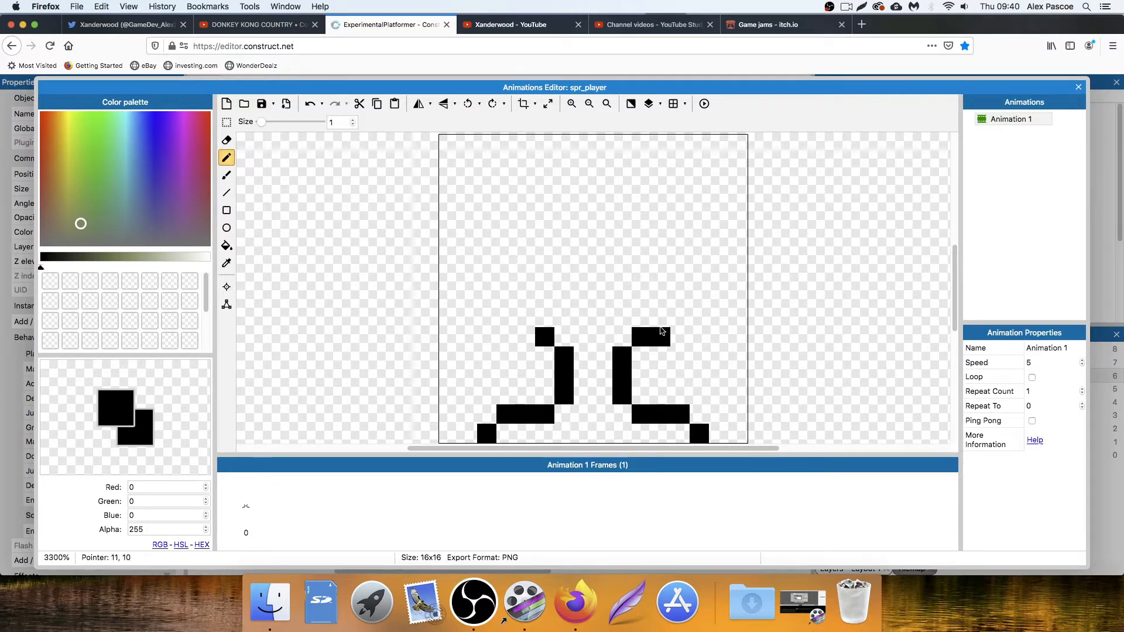
{"action": "left_click_drag", "start_coordinate": [660, 335], "coordinate": [700, 340]}
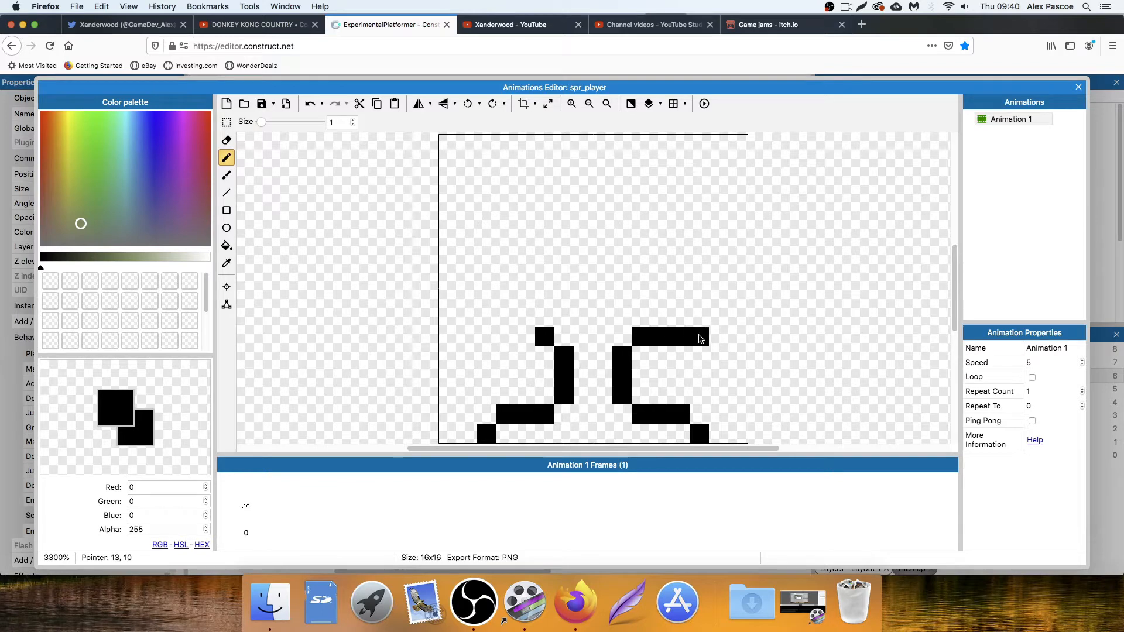
{"action": "left_click_drag", "start_coordinate": [523, 333], "coordinate": [495, 333]}
{"action": "left_click", "coordinate": [467, 318]}
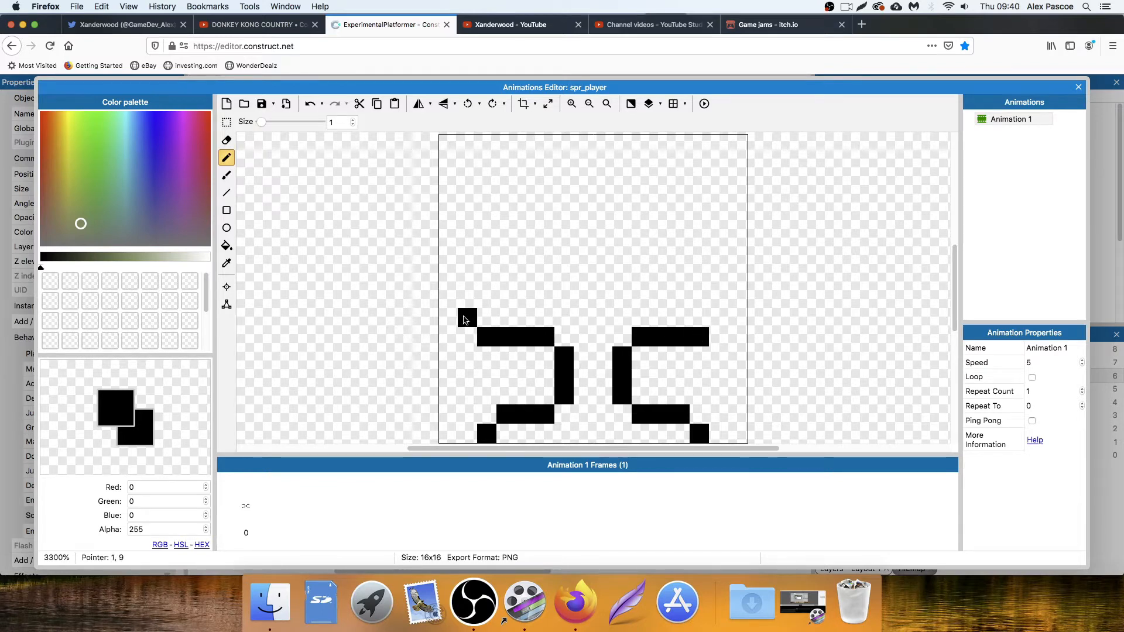
{"action": "left_click", "coordinate": [722, 322]}
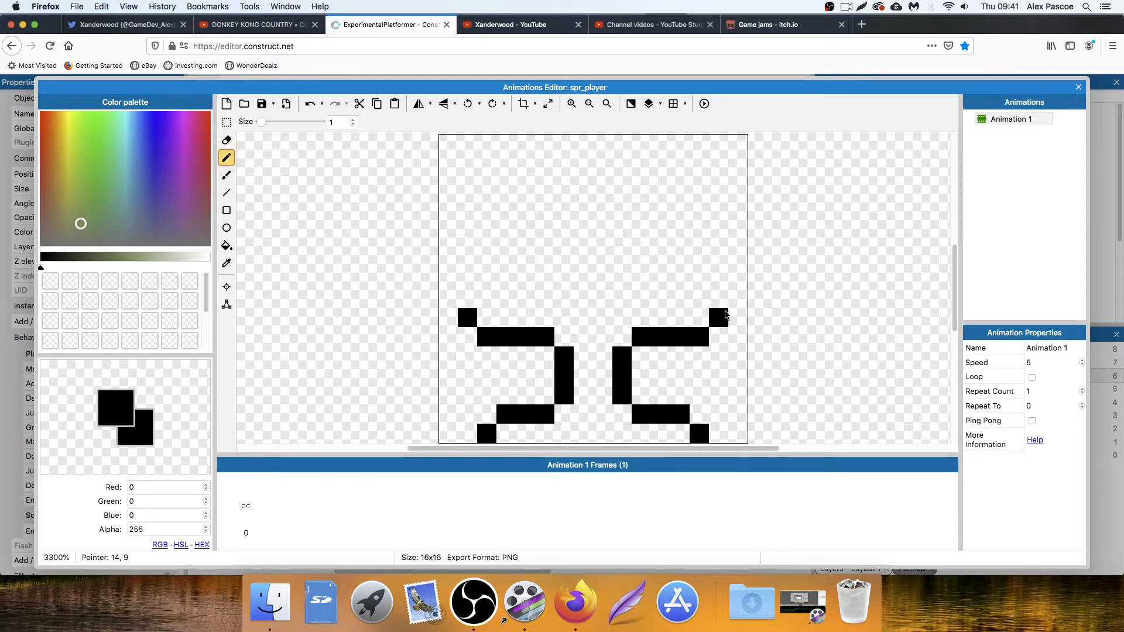
Complete the head outline in black with straight vertical sides, stepped upper corners and a flat top edge.
{"action": "left_click", "coordinate": [737, 305]}
{"action": "left_click_drag", "start_coordinate": [737, 305], "coordinate": [736, 199]}
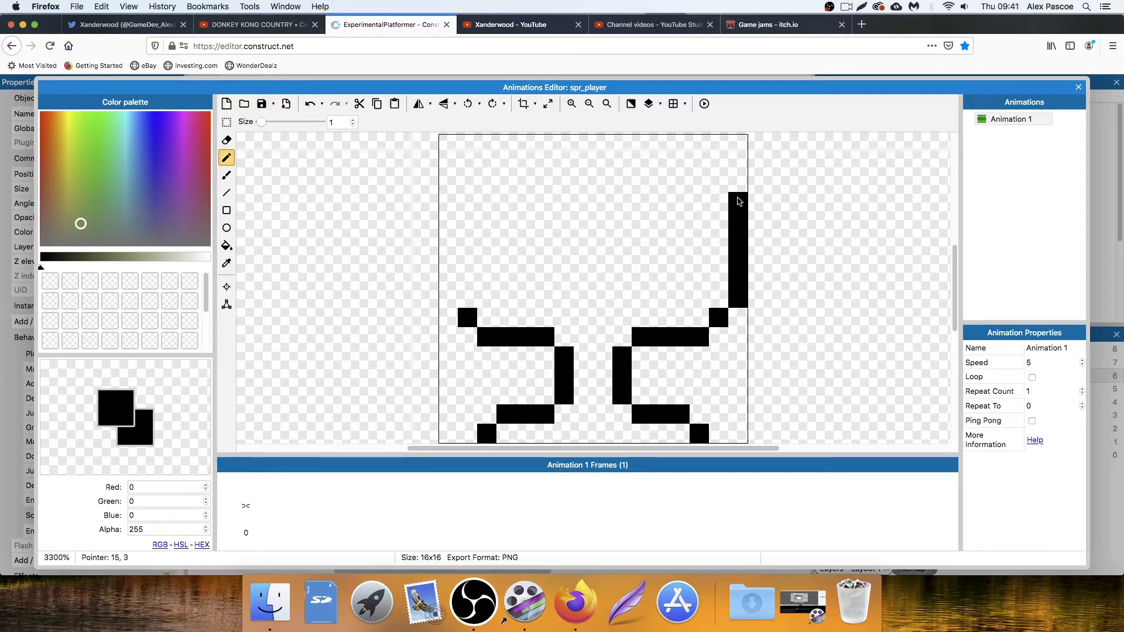
{"action": "left_click", "coordinate": [451, 291]}
{"action": "mouse_move", "coordinate": [451, 290]}
{"action": "left_mouse_down"}
{"action": "mouse_move", "coordinate": [454, 203]}
{"action": "mouse_move", "coordinate": [481, 170]}
{"action": "left_mouse_up"}
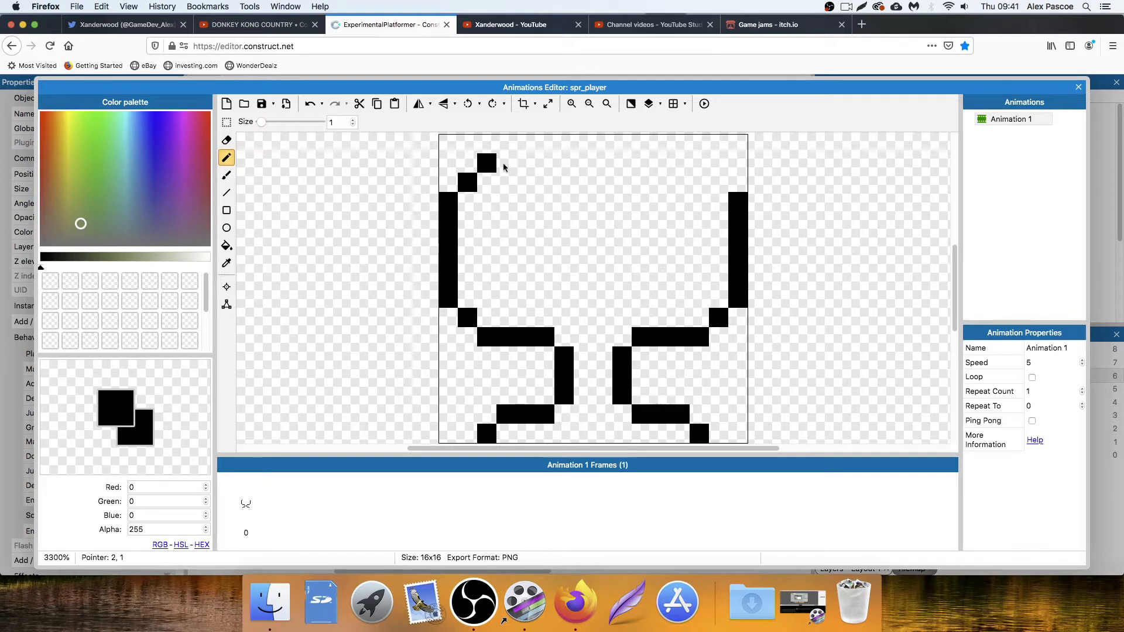
{"action": "mouse_move", "coordinate": [718, 184]}
{"action": "left_mouse_down"}
{"action": "mouse_move", "coordinate": [684, 148]}
{"action": "mouse_move", "coordinate": [506, 145]}
{"action": "left_mouse_up"}
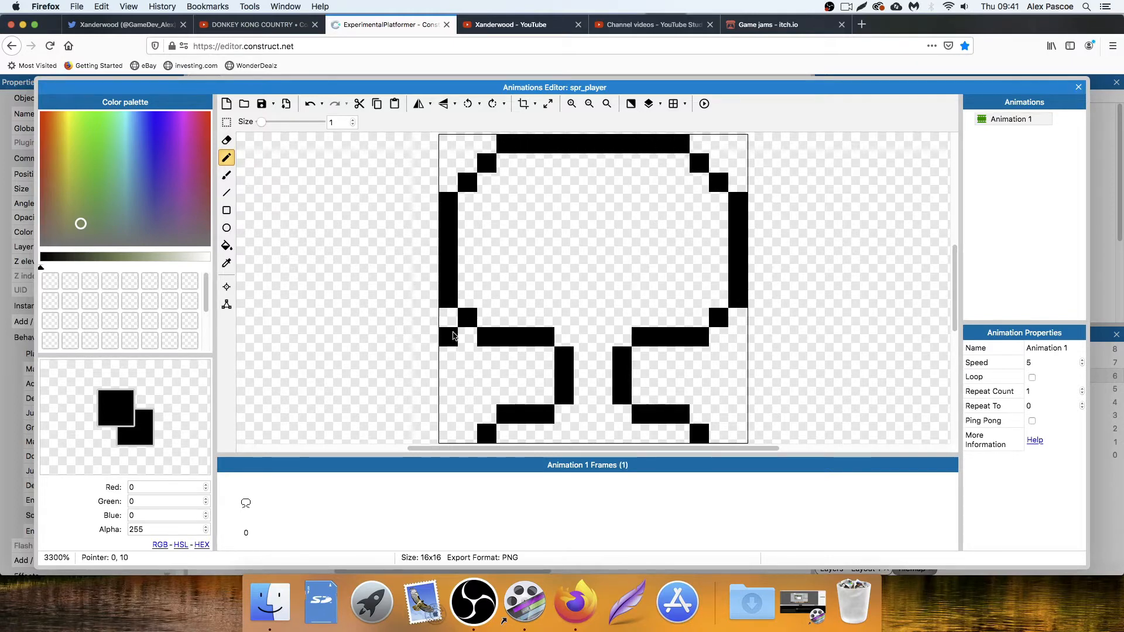
Draw small mirrored arms in black below the head's two lower corners, leaving a narrow gap inside each for filling.
{"action": "left_click", "coordinate": [487, 355]}
{"action": "left_click", "coordinate": [468, 375]}
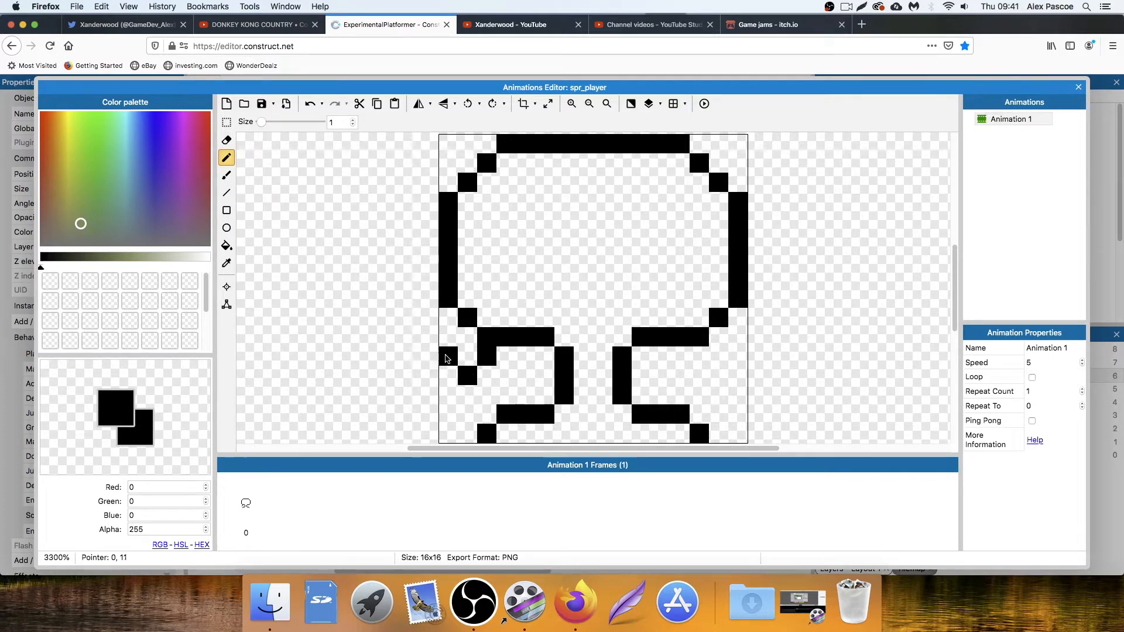
{"action": "left_click", "coordinate": [449, 375]}
{"action": "left_click", "coordinate": [449, 337]}
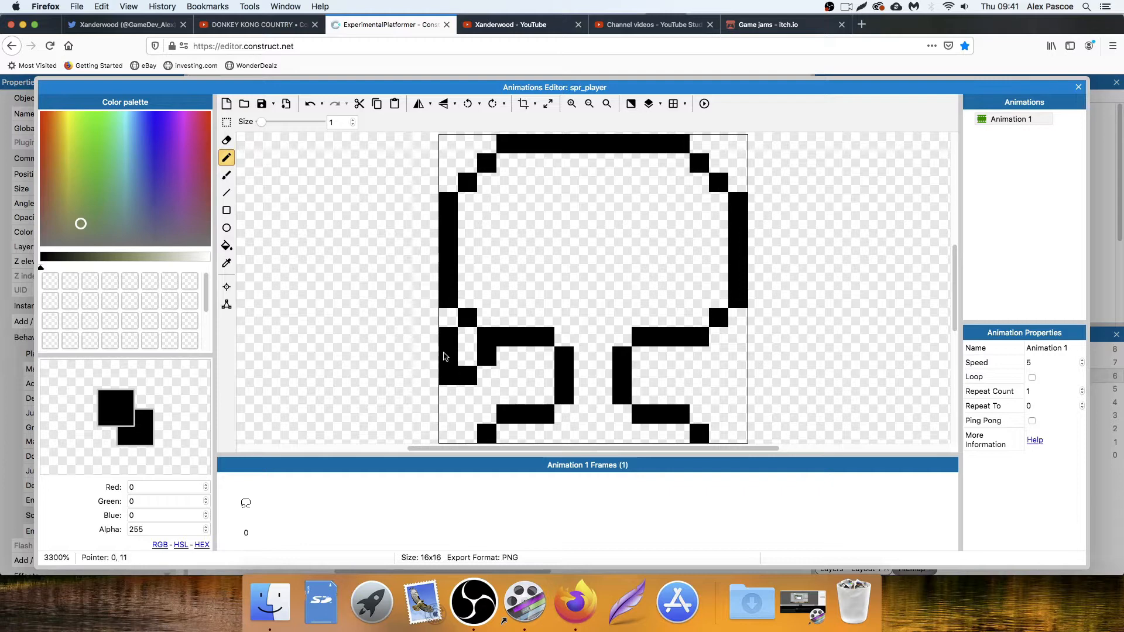
{"action": "left_click", "coordinate": [444, 356]}
{"action": "left_click", "coordinate": [738, 338]}
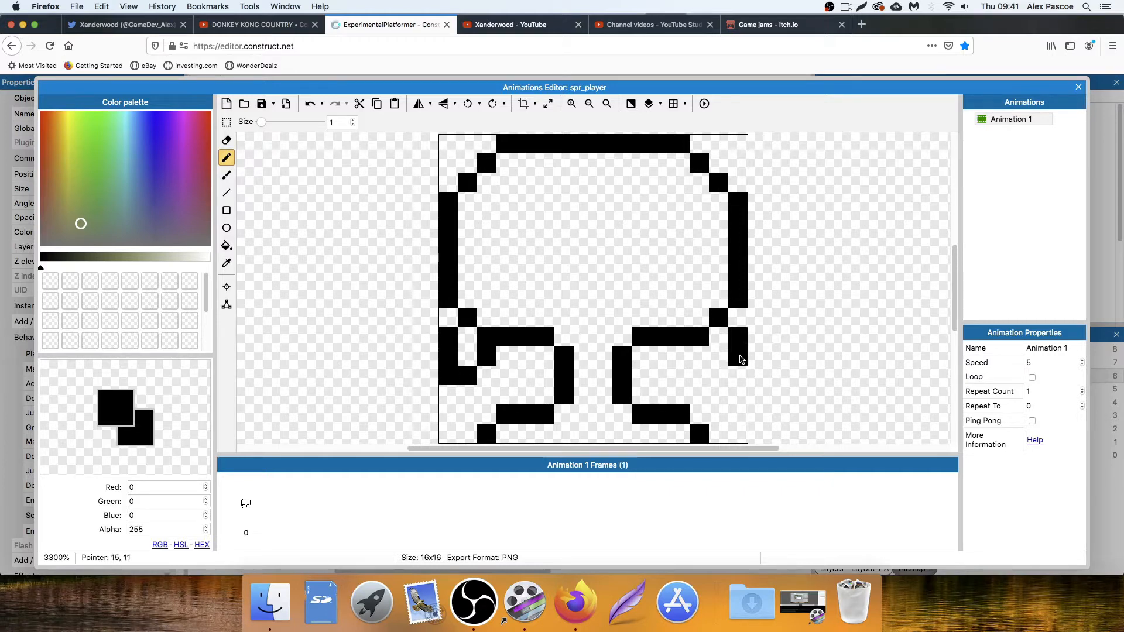
{"action": "left_click", "coordinate": [739, 357]}
{"action": "left_click", "coordinate": [739, 376]}
{"action": "left_click", "coordinate": [719, 376]}
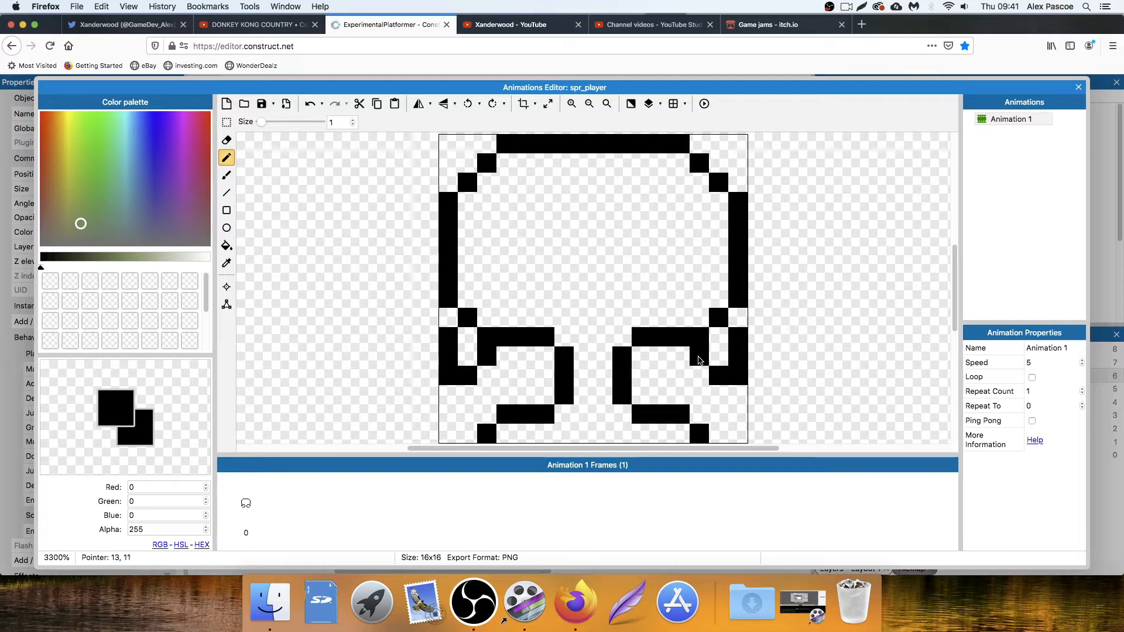
{"action": "left_click", "coordinate": [699, 360]}
Flood fill the head, body and both arms with yellow (RGB 233, 232, 90).
{"action": "left_click_drag", "start_coordinate": [193, 206], "coordinate": [67, 126]}
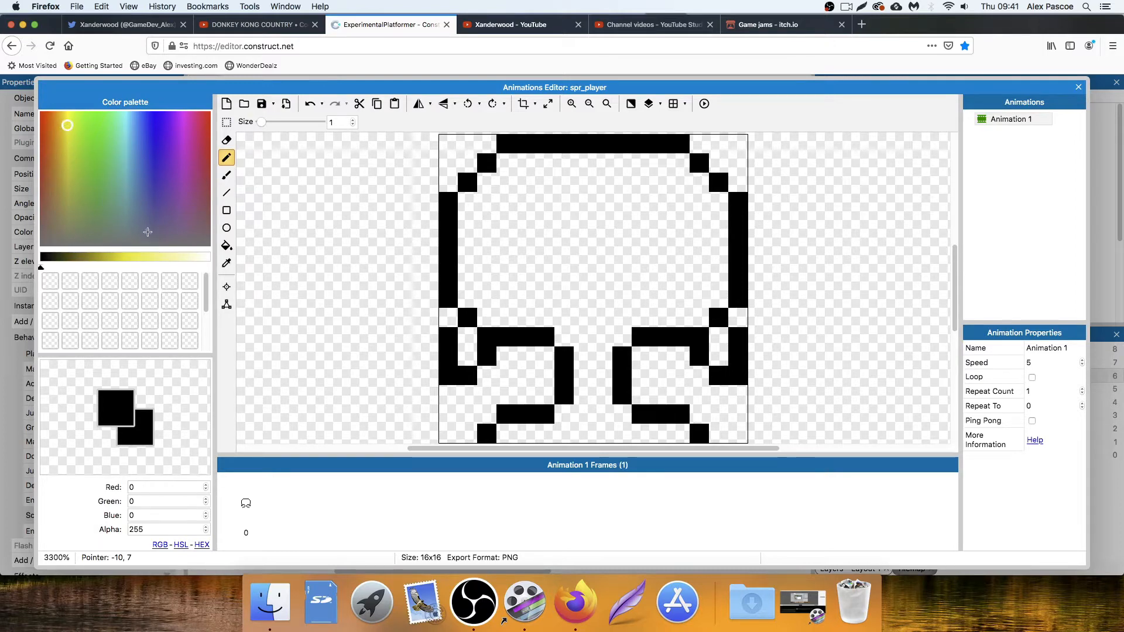
{"action": "left_click", "coordinate": [136, 258]}
{"action": "left_click", "coordinate": [227, 246]}
{"action": "left_click", "coordinate": [577, 282]}
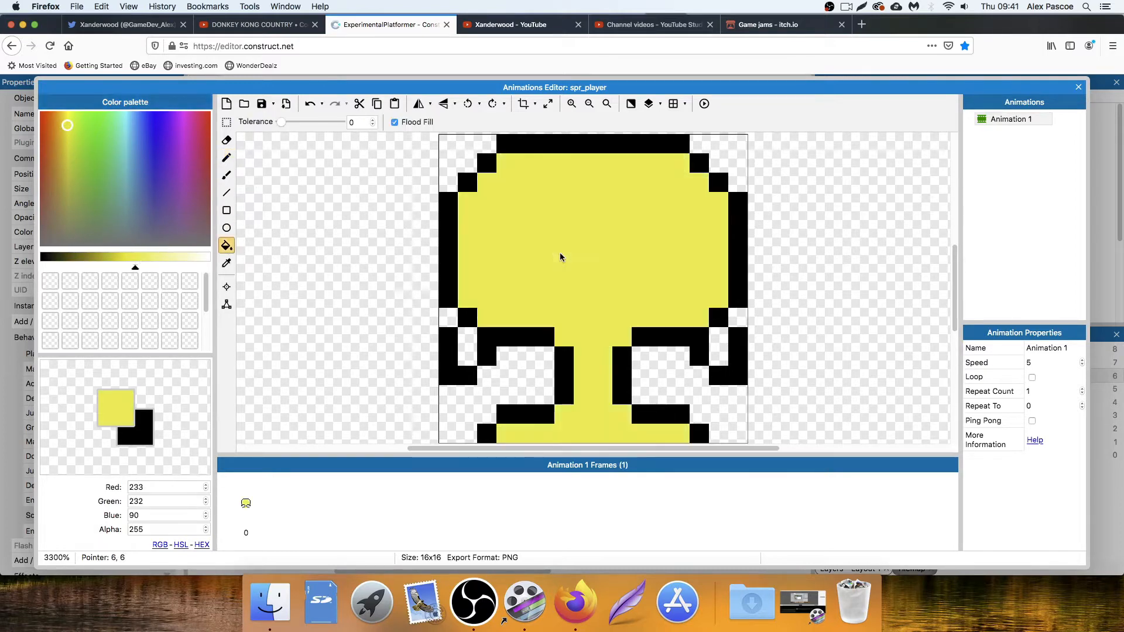
{"action": "left_click", "coordinate": [462, 346]}
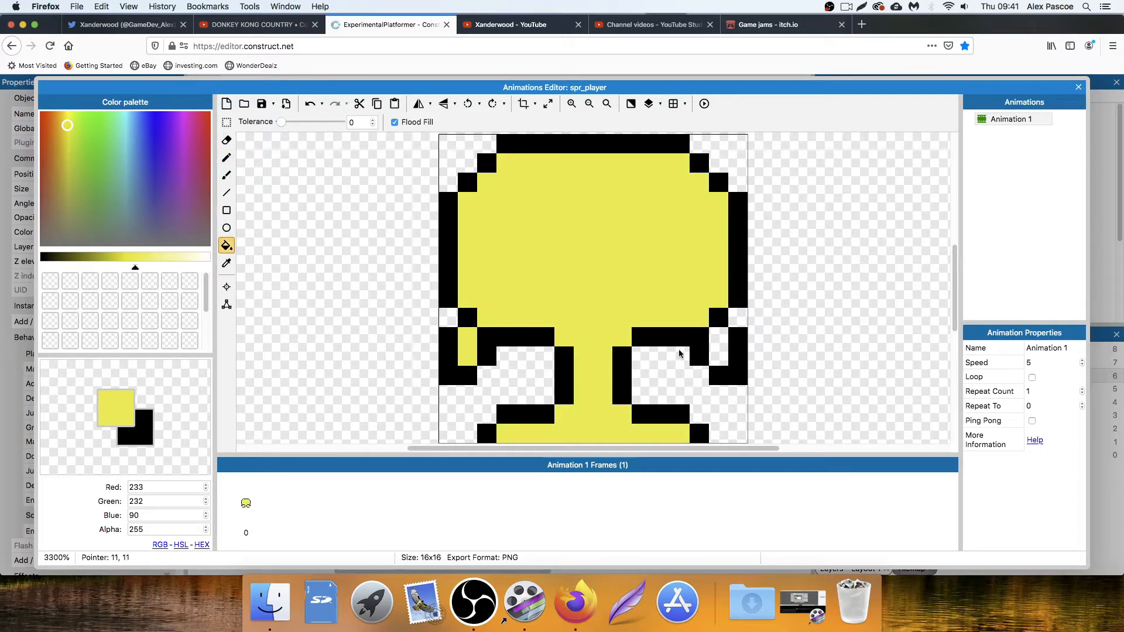
{"action": "left_click", "coordinate": [719, 350]}
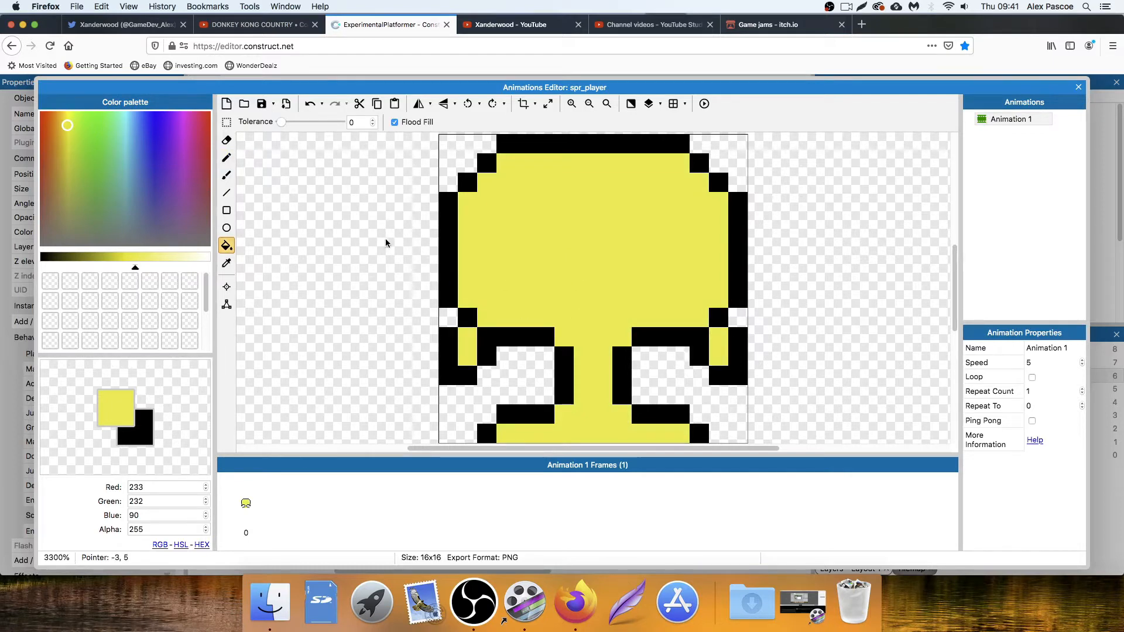
Draw red hair (RGB 191, 57, 20) along the inside of the head's upper outline, stepping down symmetrically at both sides.
{"action": "left_click", "coordinate": [41, 118]}
{"action": "left_click", "coordinate": [125, 259]}
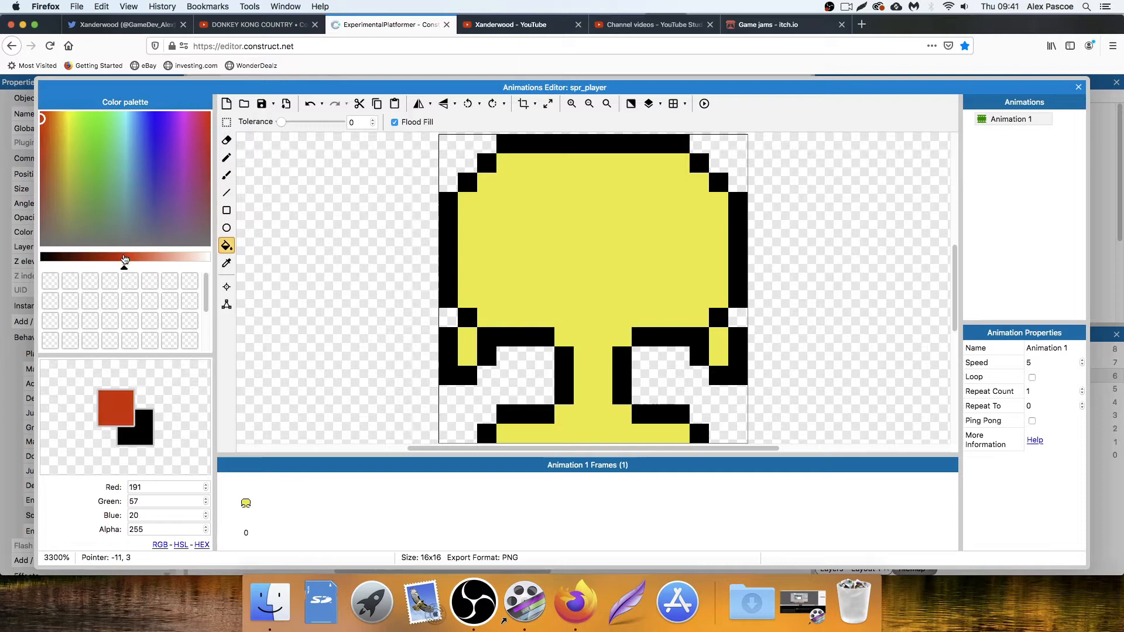
{"action": "left_click", "coordinate": [225, 158]}
{"action": "left_click_drag", "start_coordinate": [477, 203], "coordinate": [499, 166]}
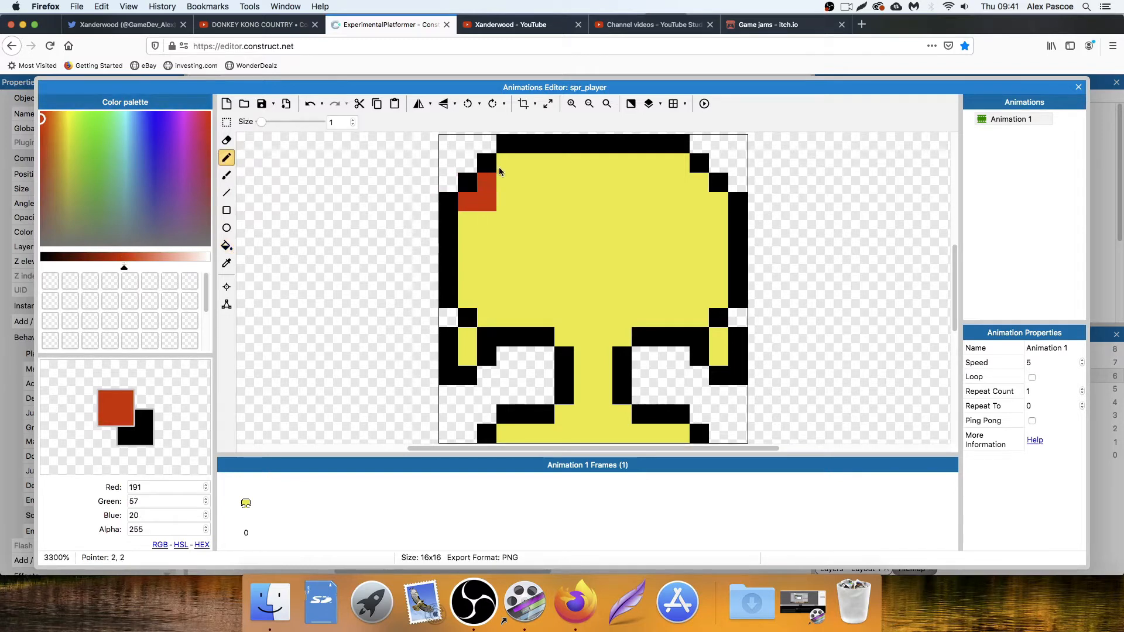
{"action": "left_click_drag", "start_coordinate": [673, 168], "coordinate": [702, 199]}
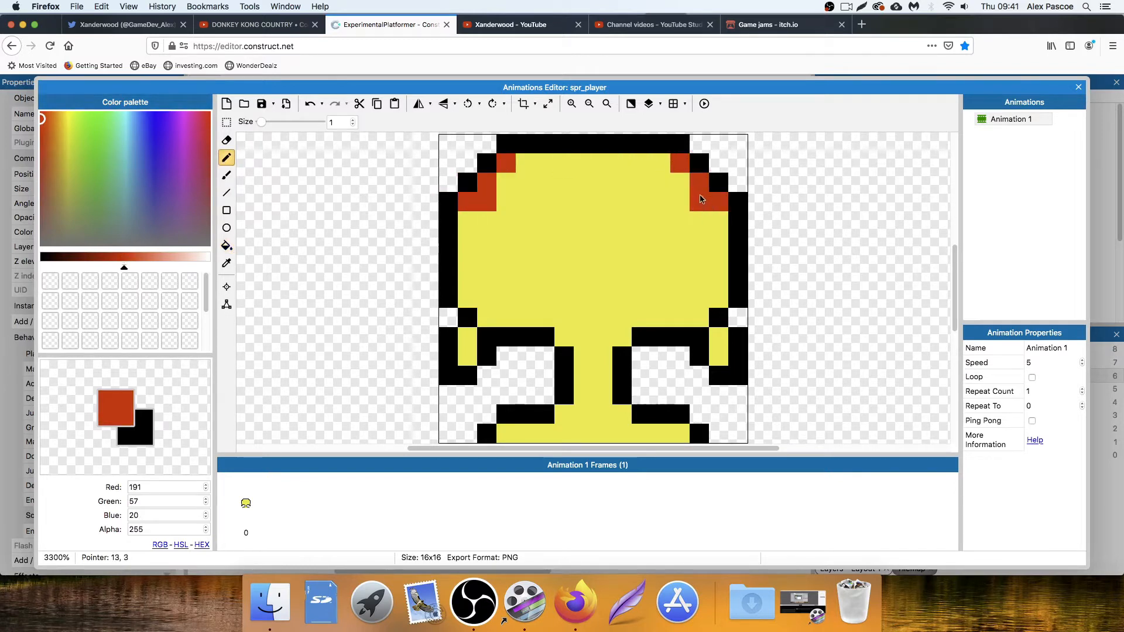
{"action": "left_click", "coordinate": [682, 187]}
{"action": "mouse_move", "coordinate": [505, 183]}
{"action": "left_mouse_down"}
{"action": "mouse_move", "coordinate": [530, 164]}
{"action": "mouse_move", "coordinate": [626, 165]}
{"action": "left_mouse_up"}
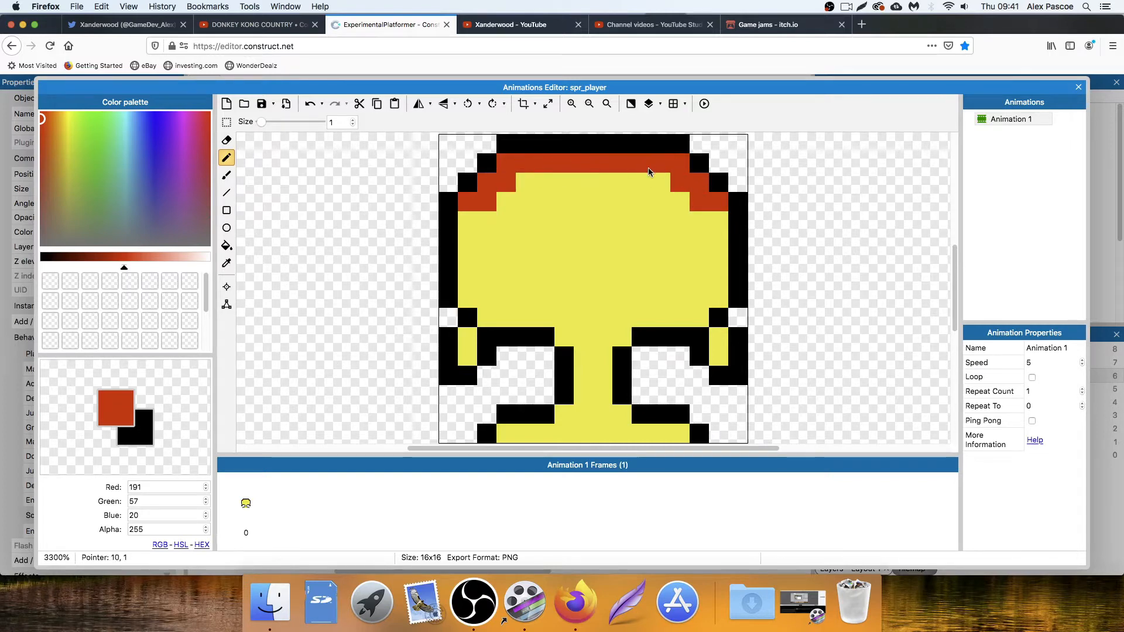
{"action": "left_click", "coordinate": [469, 223]}
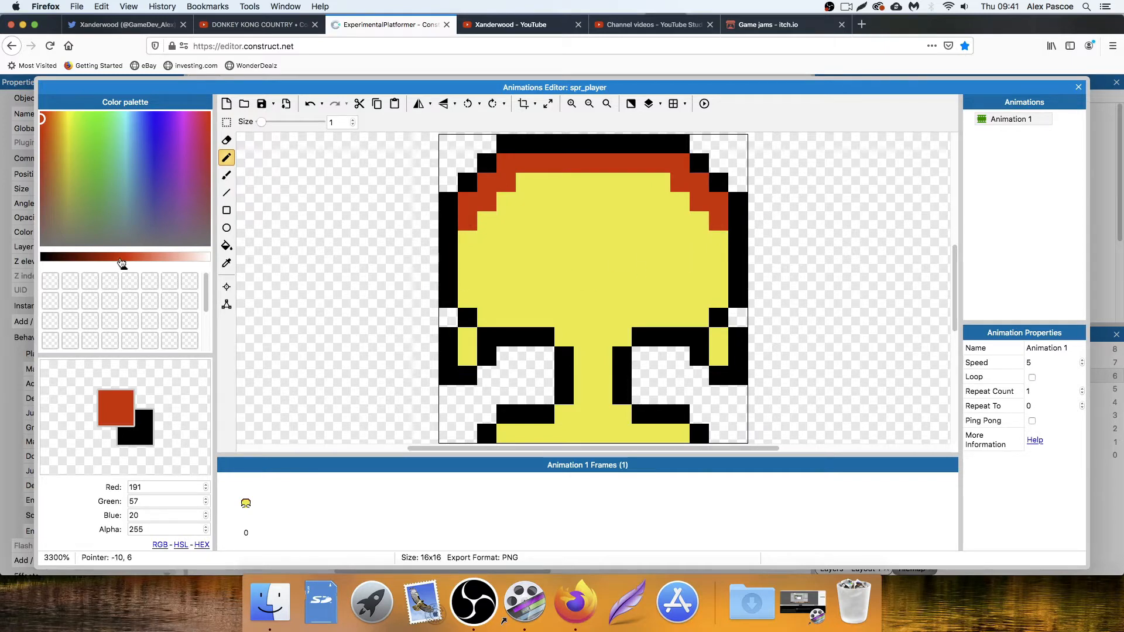
Draw a six-pixel-wide white mouth on the lower face with a black pixel at each end.
{"action": "left_click_drag", "start_coordinate": [124, 268], "coordinate": [209, 268]}
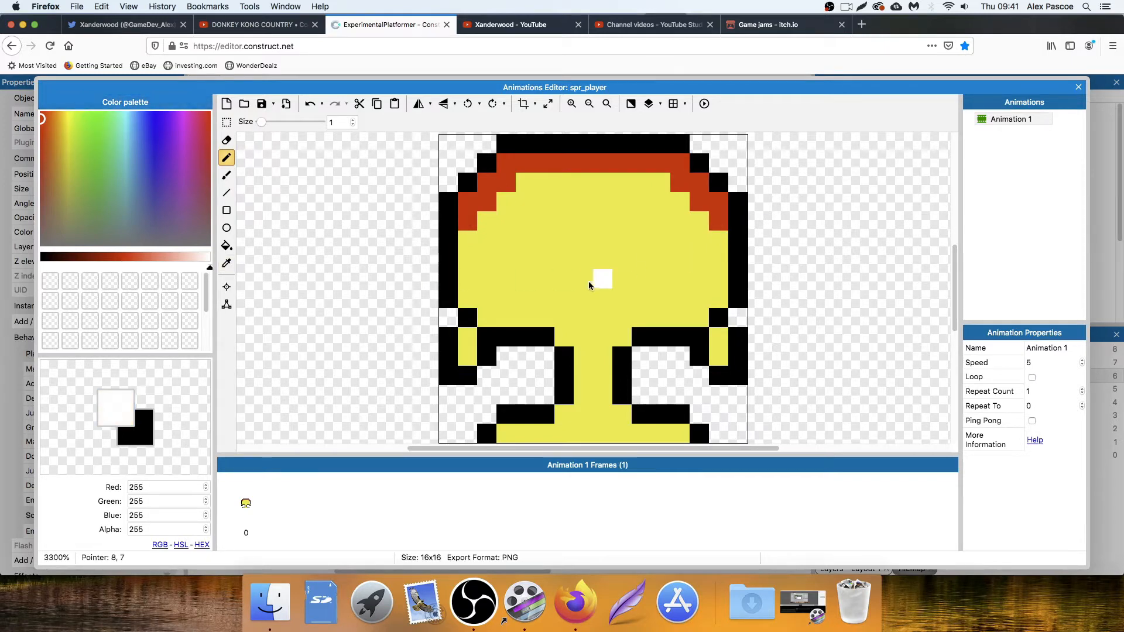
{"action": "left_click_drag", "start_coordinate": [549, 280], "coordinate": [628, 281]}
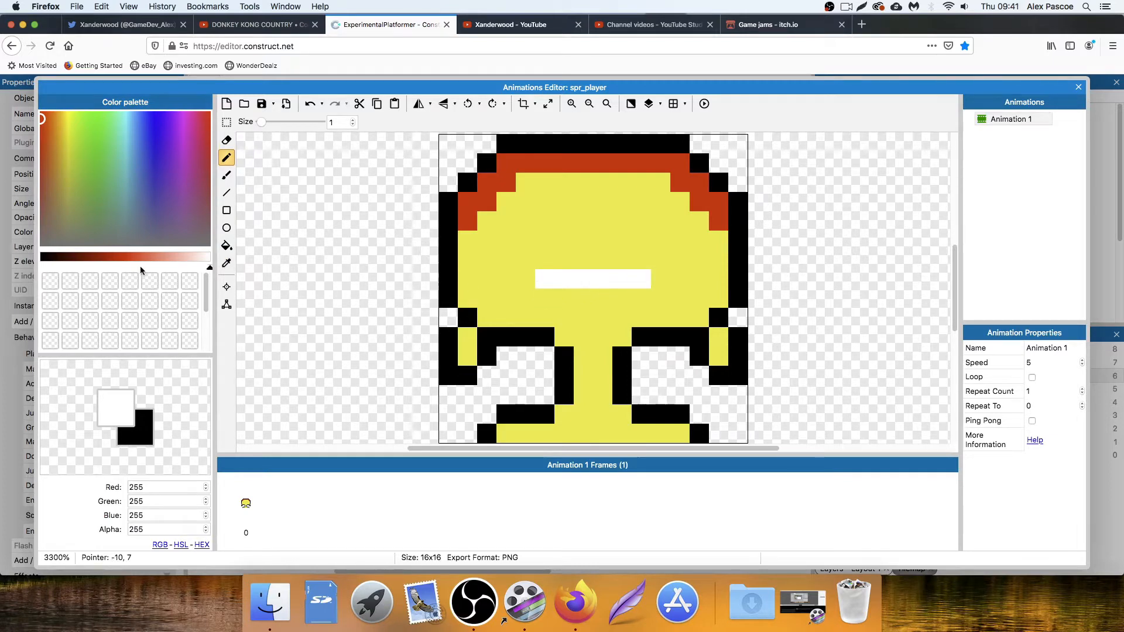
{"action": "left_click_drag", "start_coordinate": [210, 268], "coordinate": [41, 268]}
{"action": "left_click", "coordinate": [545, 279]}
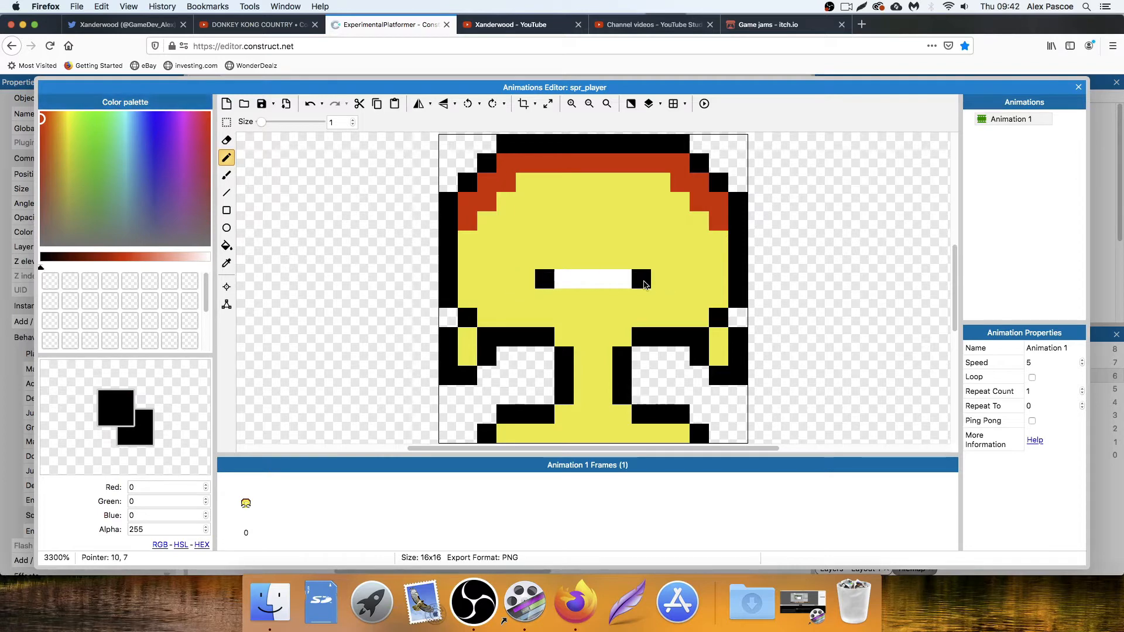
{"action": "left_click", "coordinate": [672, 303]}
{"action": "key", "text": "ctrl+z"}
Draw two black eyes, each two pixels tall, above the mouth corners and a two-pixel-wide black nose centred between them.
{"action": "left_click", "coordinate": [583, 259]}
{"action": "left_click_drag", "start_coordinate": [550, 212], "coordinate": [549, 221]}
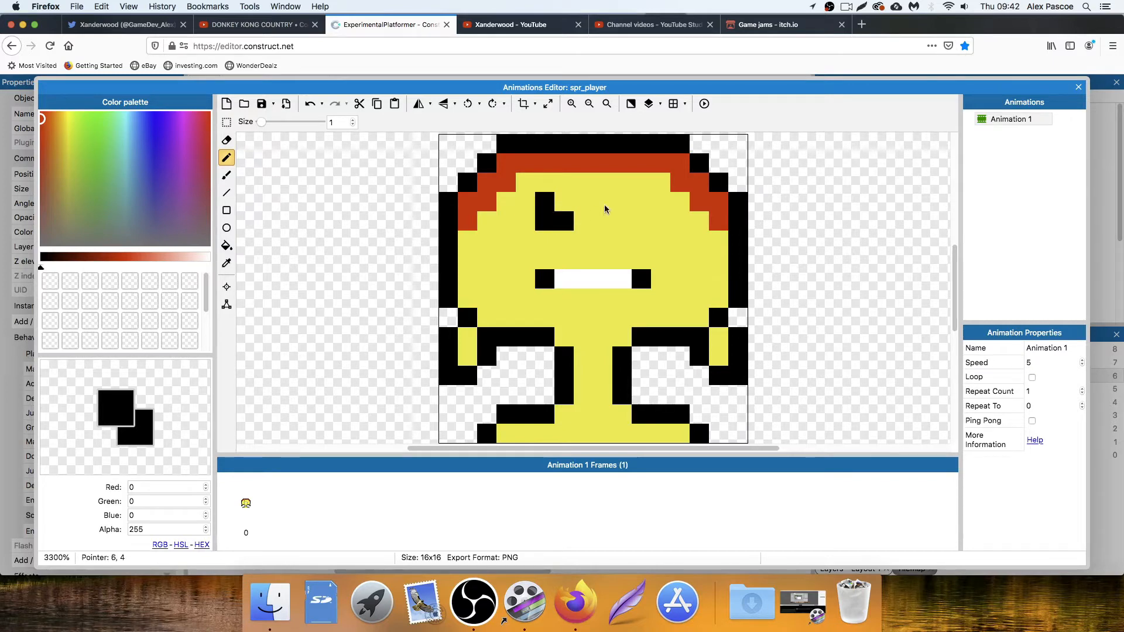
{"action": "left_click_drag", "start_coordinate": [637, 203], "coordinate": [637, 226]}
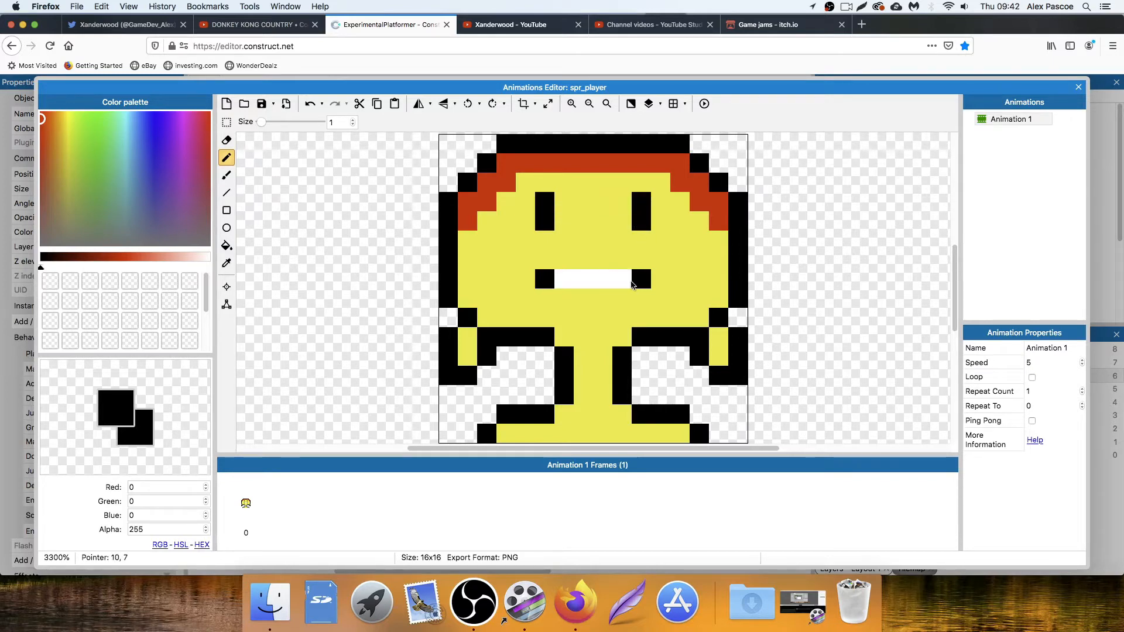
{"action": "left_click", "coordinate": [604, 240]}
{"action": "left_click", "coordinate": [583, 240]}
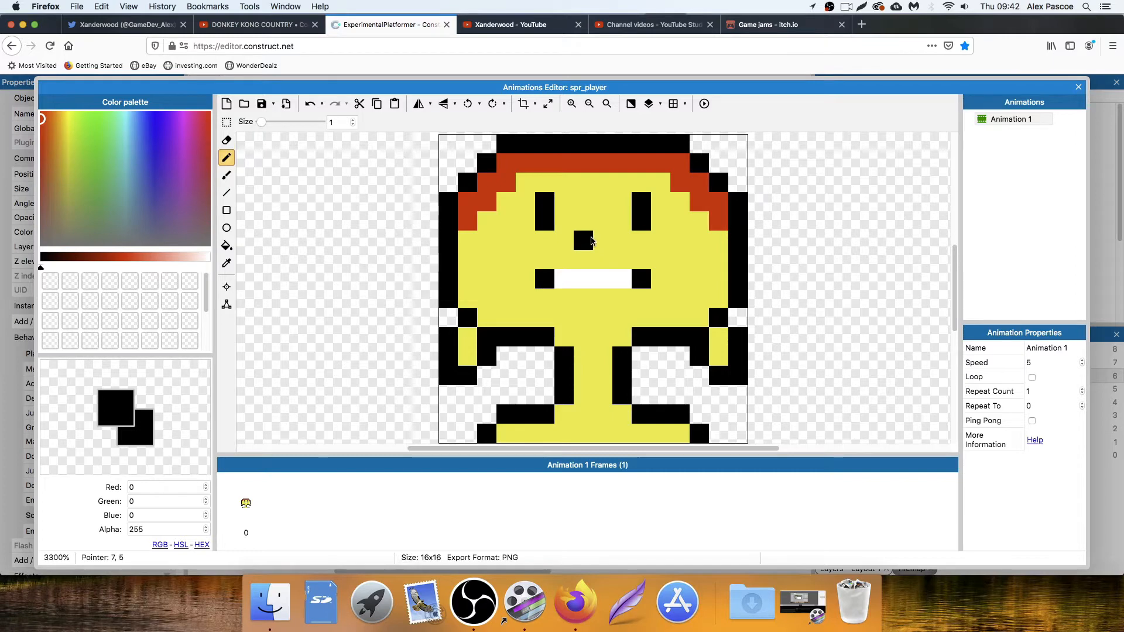
{"action": "left_click", "coordinate": [681, 280]}
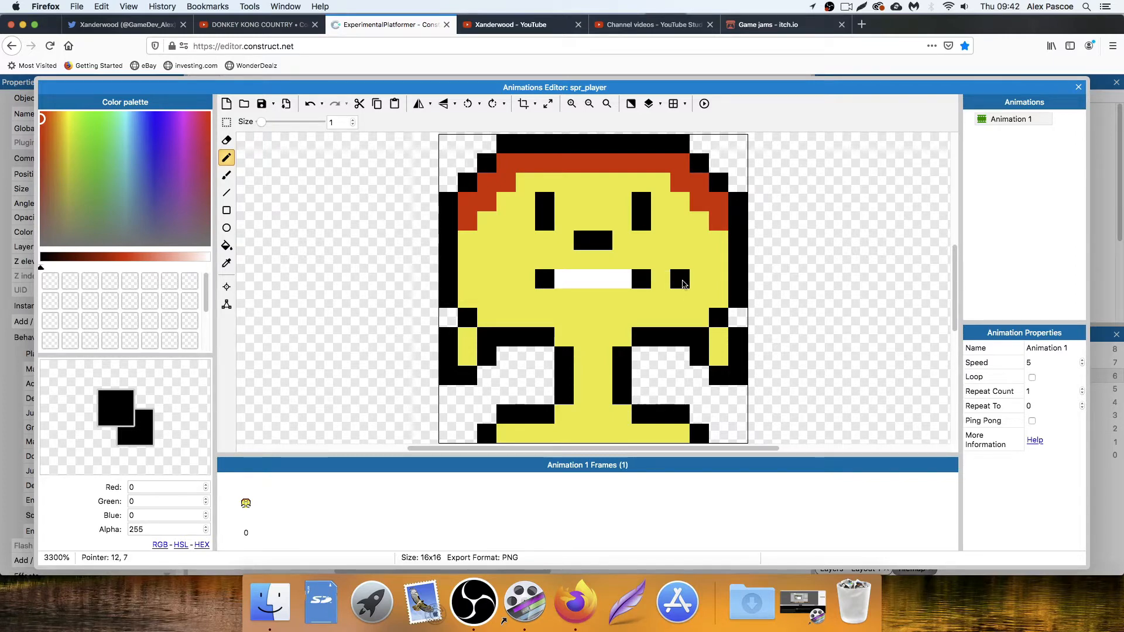
{"action": "key", "text": "super+z"}
Darken the sampled skin yellow to RGB 200, 199, 27 and shade the feet, the left half of the body and each arm's lower pixel.
{"action": "left_click", "coordinate": [226, 263]}
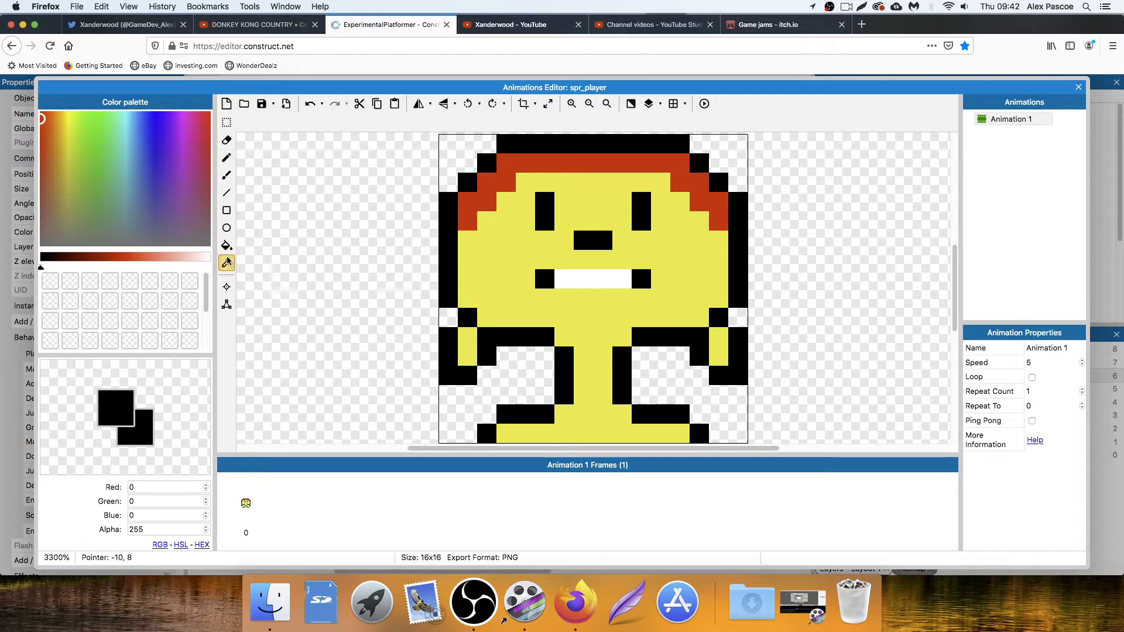
{"action": "left_click", "coordinate": [510, 254]}
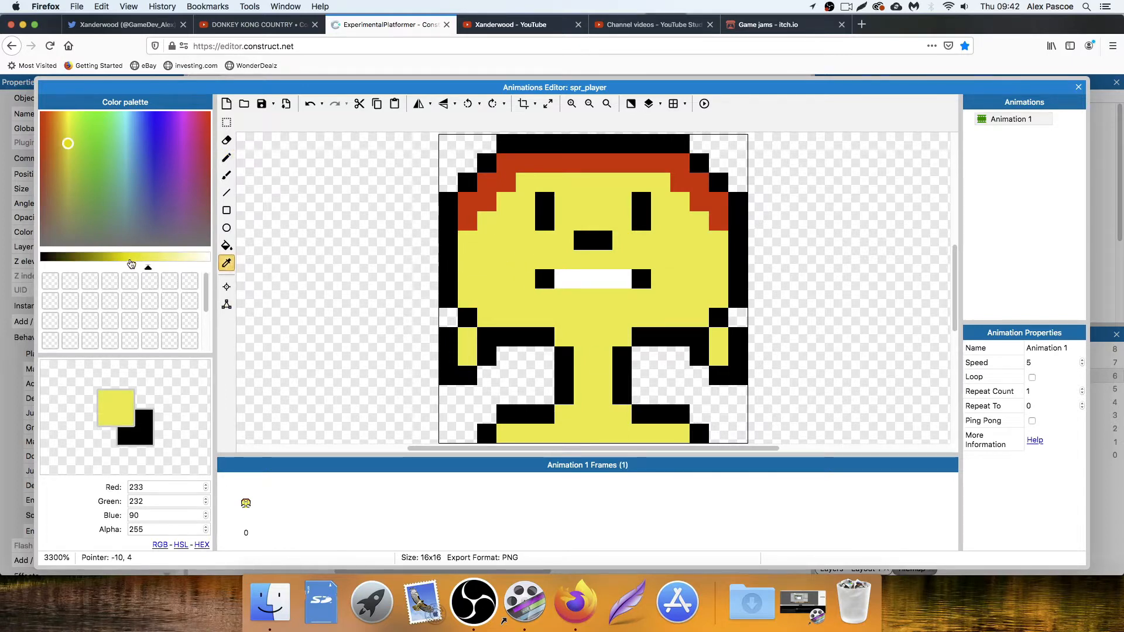
{"action": "left_click_drag", "start_coordinate": [138, 258], "coordinate": [115, 258]}
{"action": "left_click", "coordinate": [226, 158]}
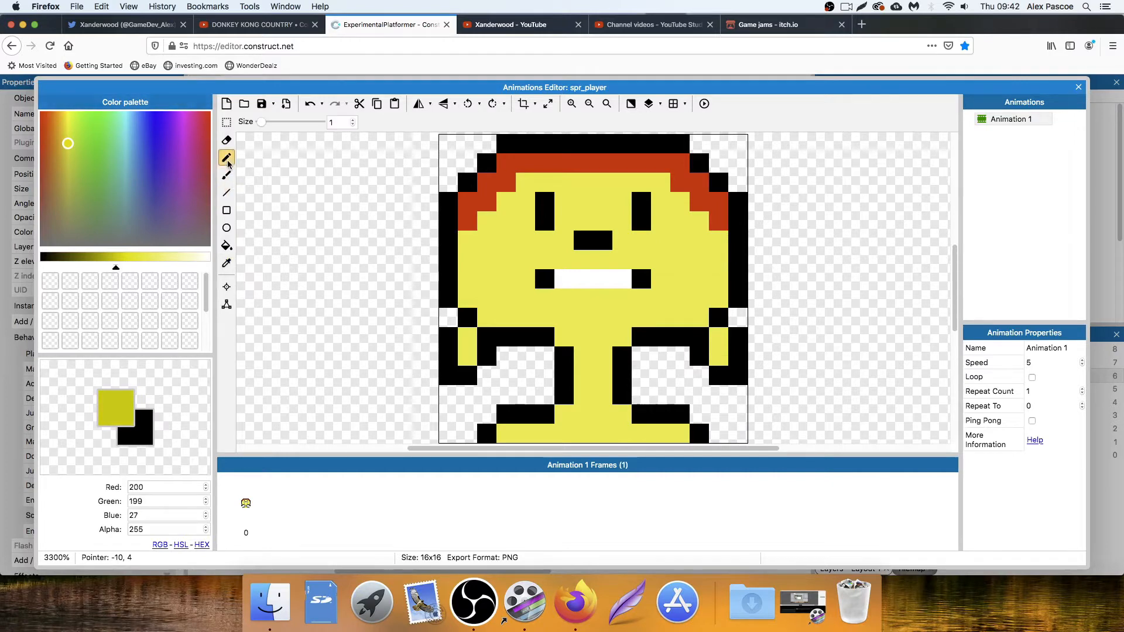
{"action": "mouse_move", "coordinate": [510, 441]}
{"action": "left_mouse_down"}
{"action": "mouse_move", "coordinate": [601, 436]}
{"action": "mouse_move", "coordinate": [582, 439]}
{"action": "left_mouse_up"}
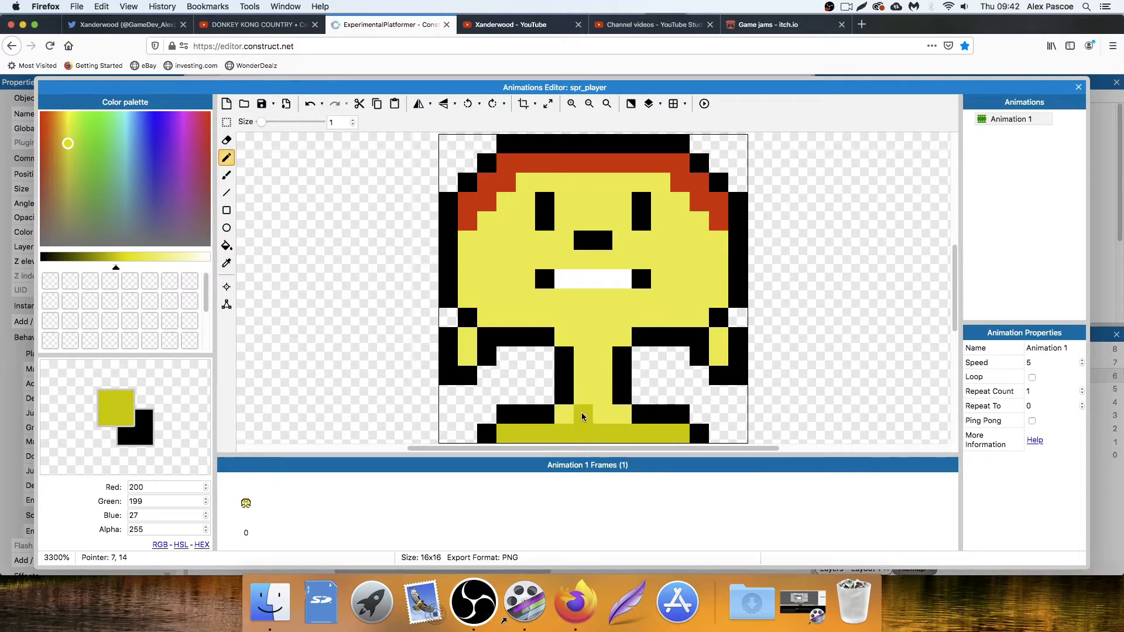
{"action": "mouse_move", "coordinate": [585, 359]}
{"action": "left_mouse_down"}
{"action": "mouse_move", "coordinate": [585, 402]}
{"action": "mouse_move", "coordinate": [566, 417]}
{"action": "left_mouse_up"}
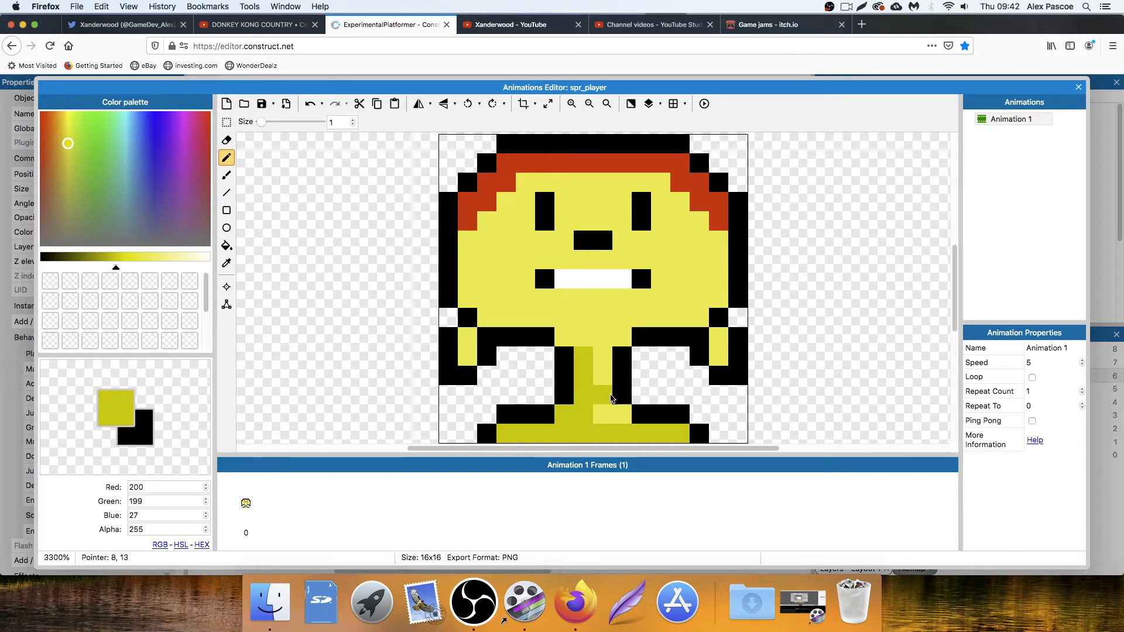
{"action": "left_click", "coordinate": [720, 359]}
{"action": "left_click", "coordinate": [467, 356]}
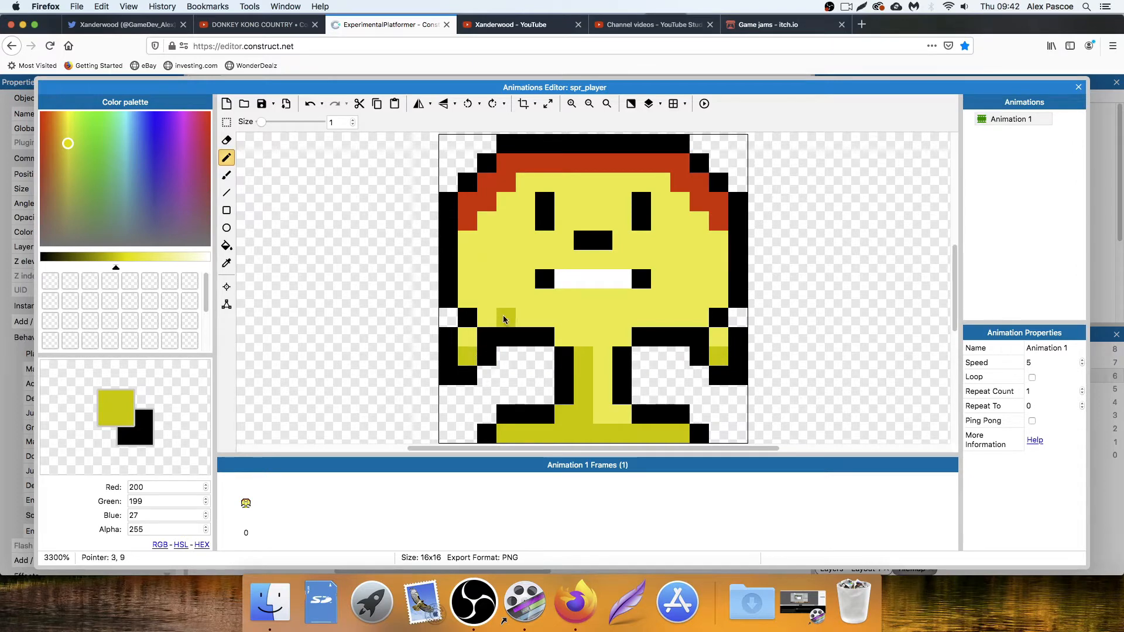
Shade the head's lower edge in dark yellow with a three-pixel strip and a raised corner pixel on each side.
{"action": "left_click_drag", "start_coordinate": [493, 321], "coordinate": [530, 319]}
{"action": "left_click_drag", "start_coordinate": [659, 318], "coordinate": [700, 318]}
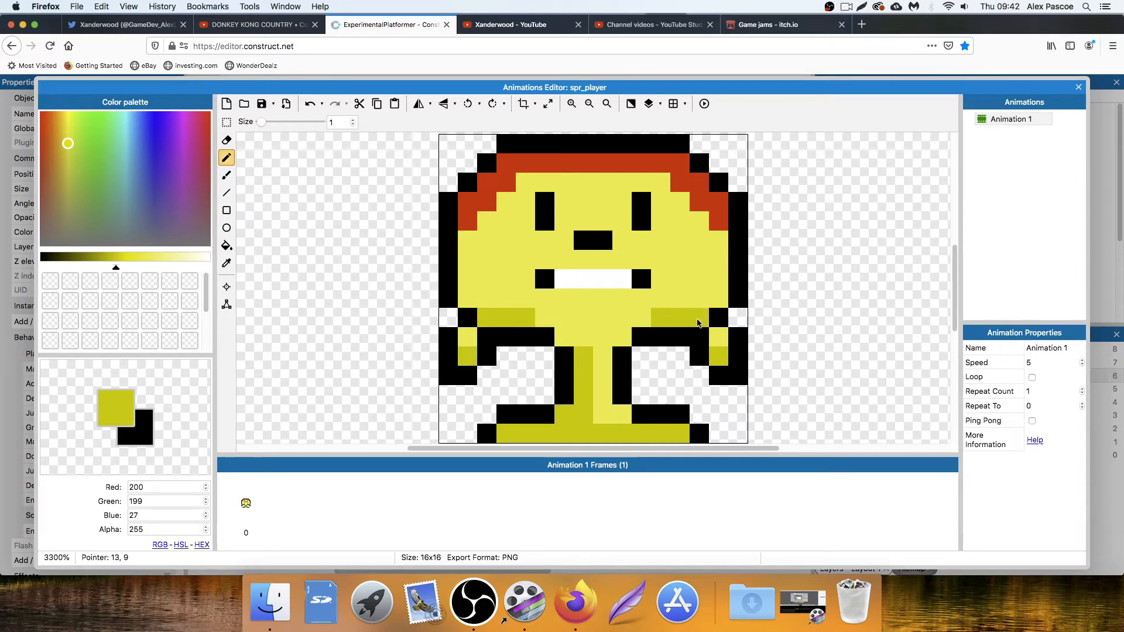
{"action": "left_click", "coordinate": [467, 298]}
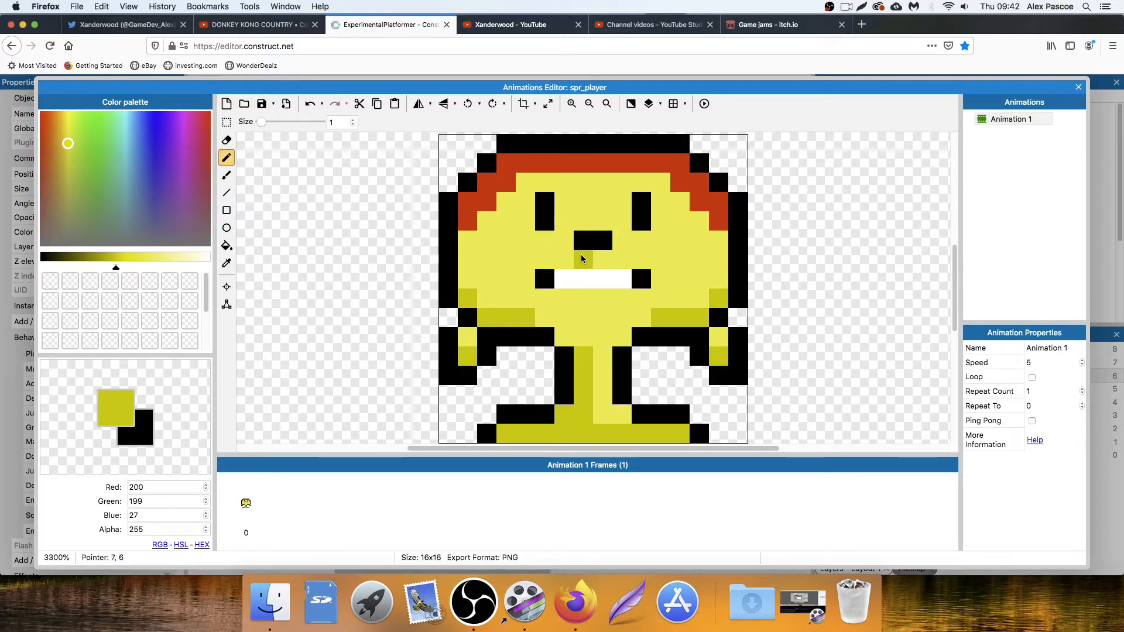
{"action": "left_click_drag", "start_coordinate": [581, 254], "coordinate": [603, 256]}
{"action": "key", "text": "super+z"}
Recolour the upper pixel of both eyes white (RGB 255, 255, 255).
{"action": "left_click", "coordinate": [203, 263]}
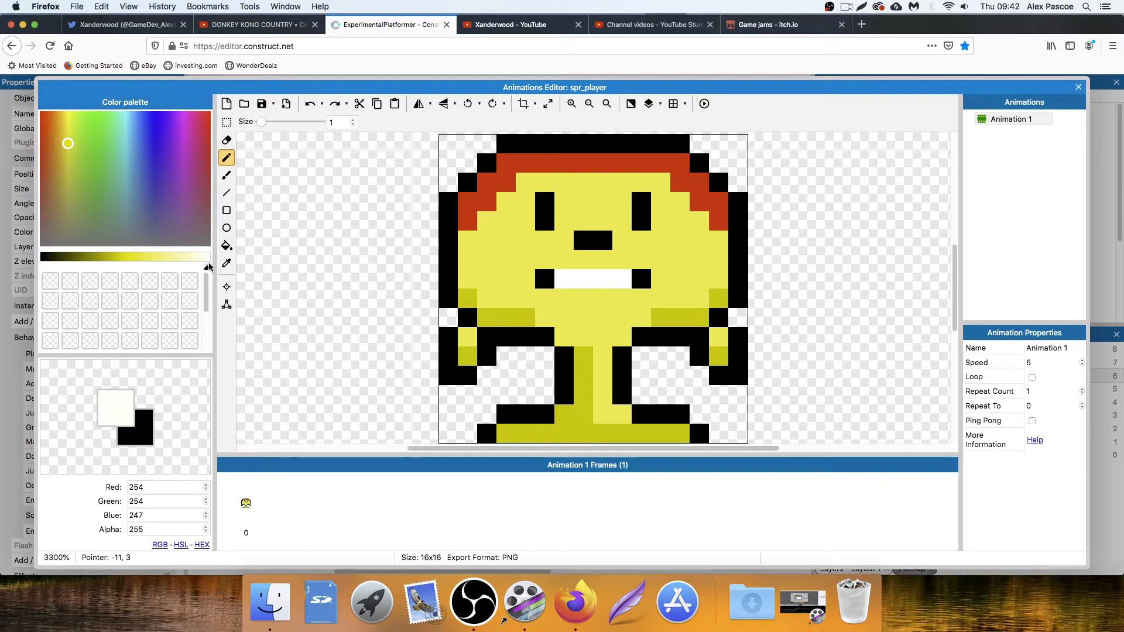
{"action": "left_click", "coordinate": [541, 205]}
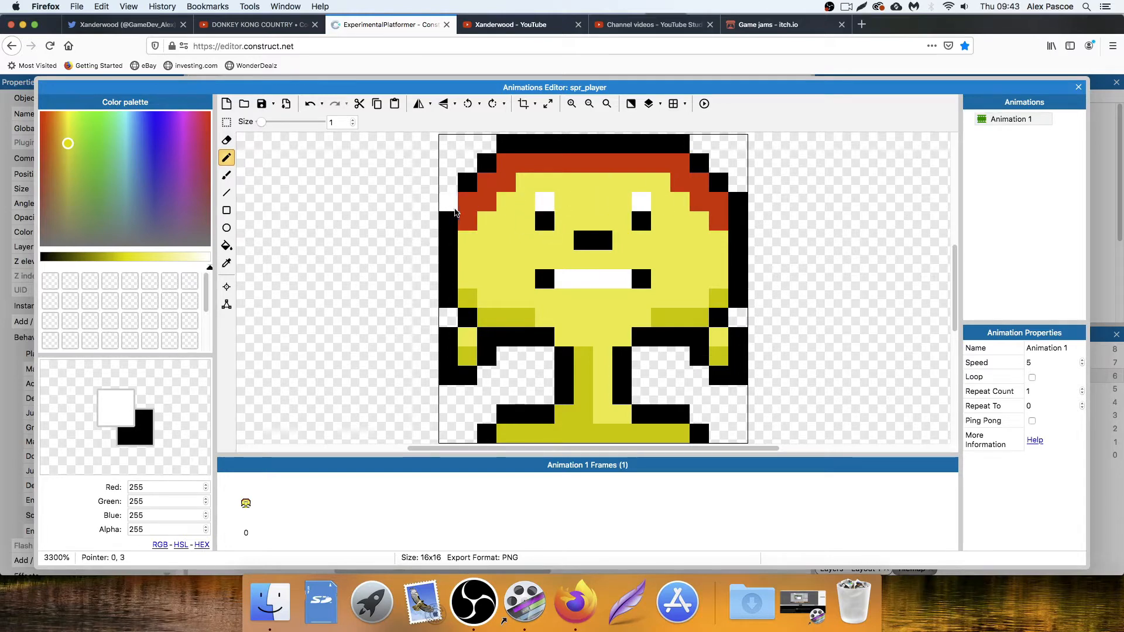
Sample the dark yellow (RGB 200, 199, 27) and shade a three-pixel diagonal below the hair on the face's left side.
{"action": "left_click", "coordinate": [226, 265]}
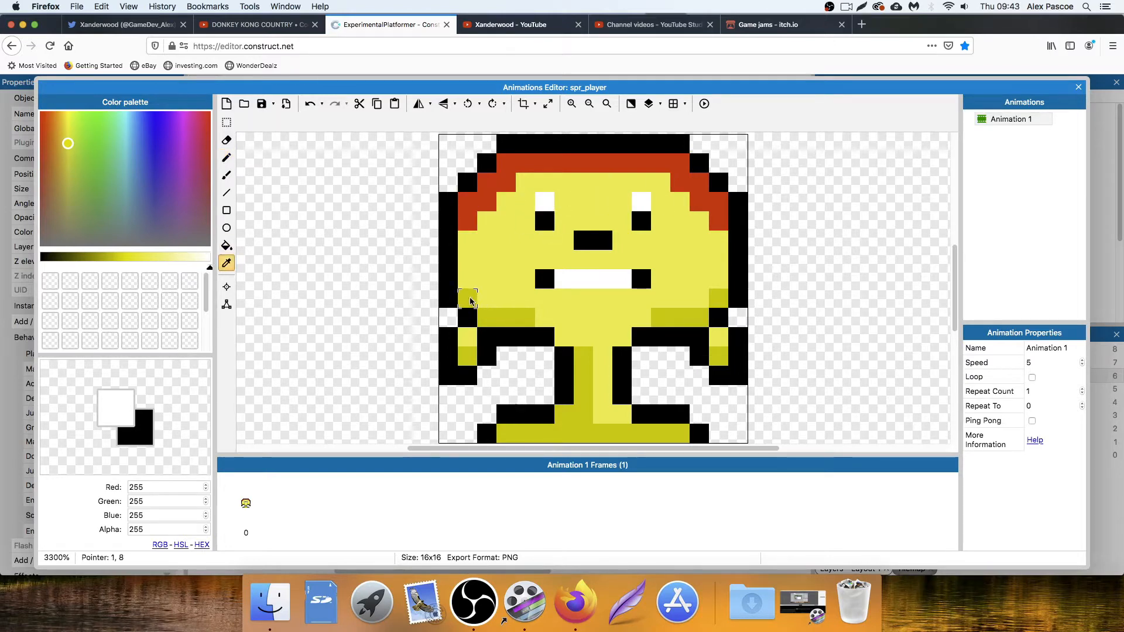
{"action": "left_click", "coordinate": [470, 301]}
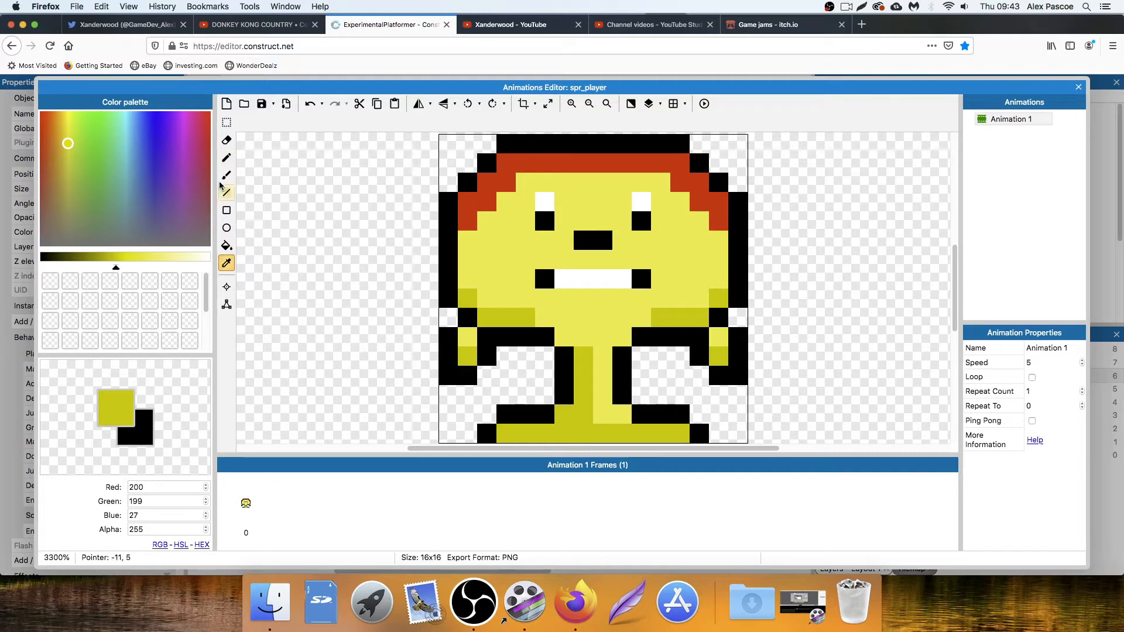
{"action": "left_click", "coordinate": [226, 157]}
{"action": "left_click", "coordinate": [506, 202]}
{"action": "left_click_drag", "start_coordinate": [487, 222], "coordinate": [468, 221]}
{"action": "left_click", "coordinate": [503, 226]}
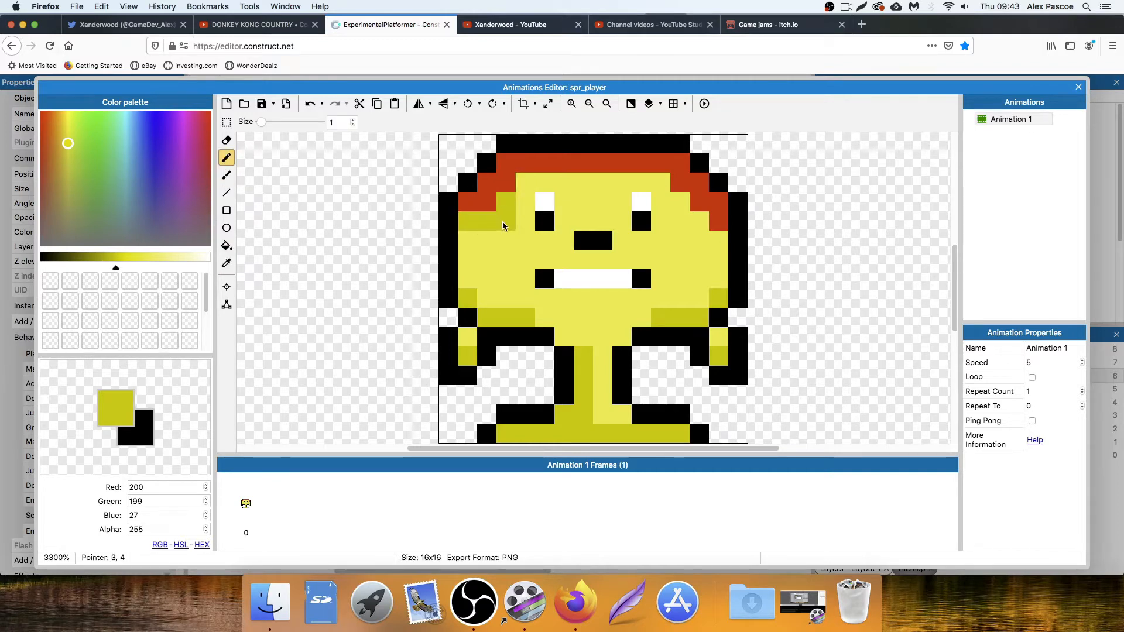
{"action": "key", "text": "super+z"}
{"action": "key", "text": "super+z"}
{"action": "left_click", "coordinate": [490, 220]}
{"action": "left_click", "coordinate": [528, 184]}
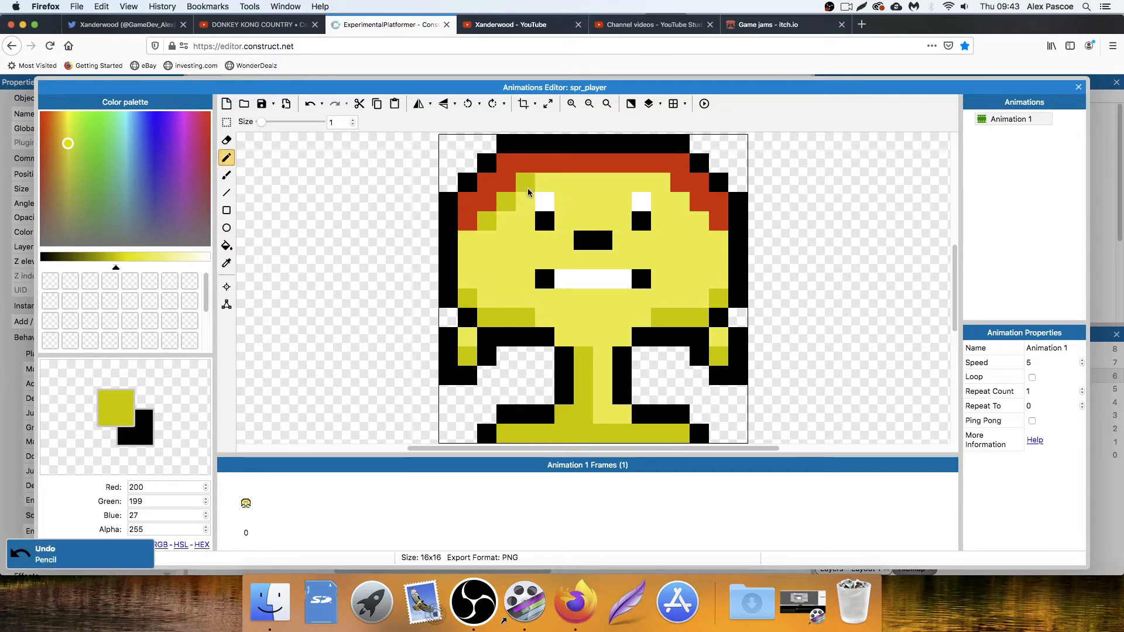
Mirror the dark yellow hair shadow on the face's right side, add its outermost pixels and join both sides across the forehead.
{"action": "left_click", "coordinate": [661, 182]}
{"action": "left_click", "coordinate": [680, 201]}
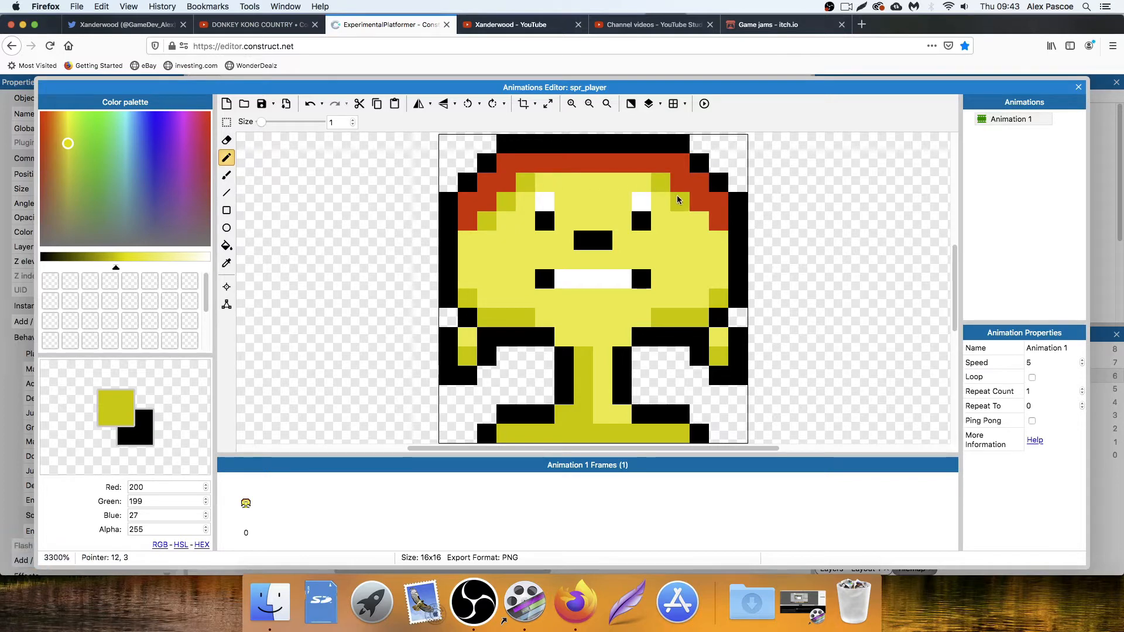
{"action": "left_click", "coordinate": [715, 239]}
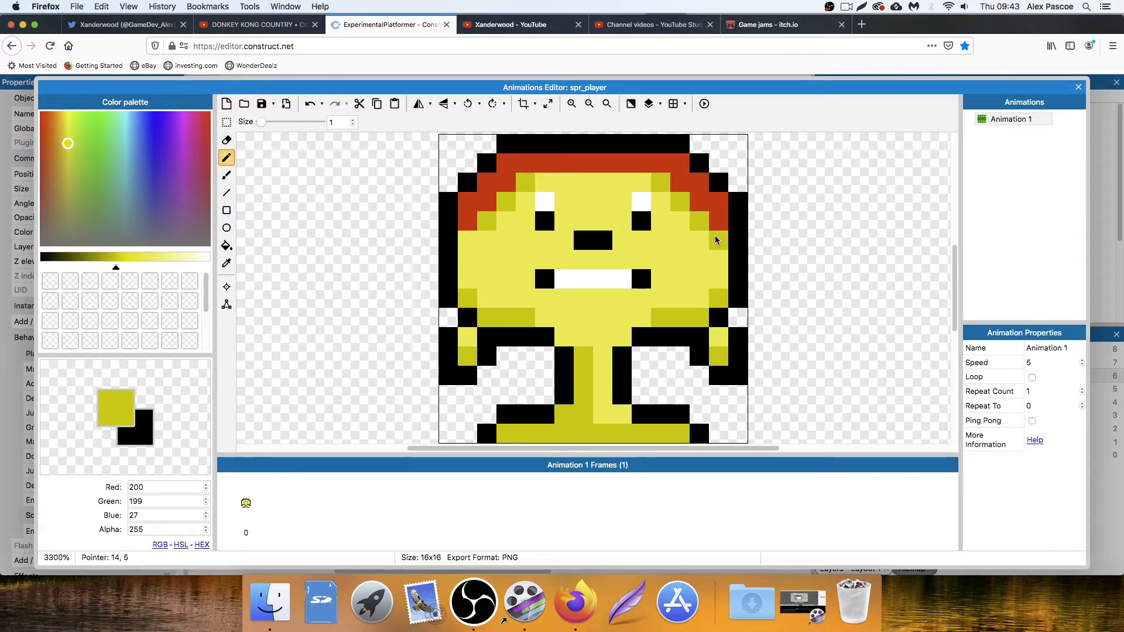
{"action": "left_click", "coordinate": [468, 240]}
{"action": "left_click_drag", "start_coordinate": [544, 182], "coordinate": [640, 179]}
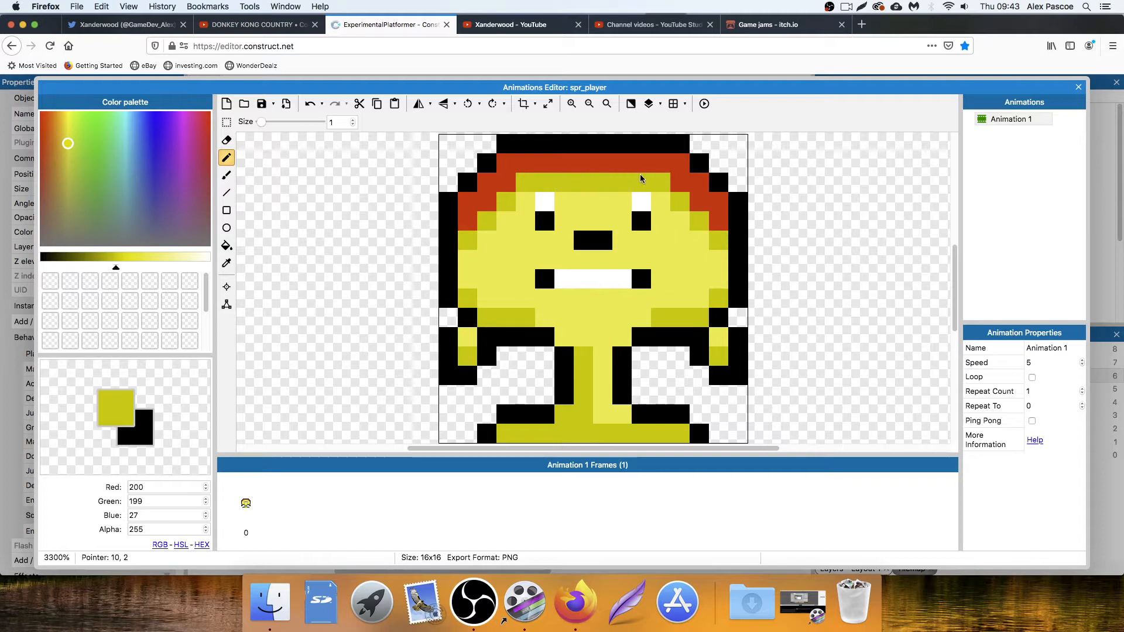
Sample the hair red (RGB 191, 57, 20) and recolour the black outline around the hair with it, down to the hair's lower ends.
{"action": "scroll", "coordinate": [674, 248], "scroll_direction": "down", "scroll_amount": 3}
{"action": "scroll", "coordinate": [675, 250], "scroll_direction": "up", "scroll_amount": 2}
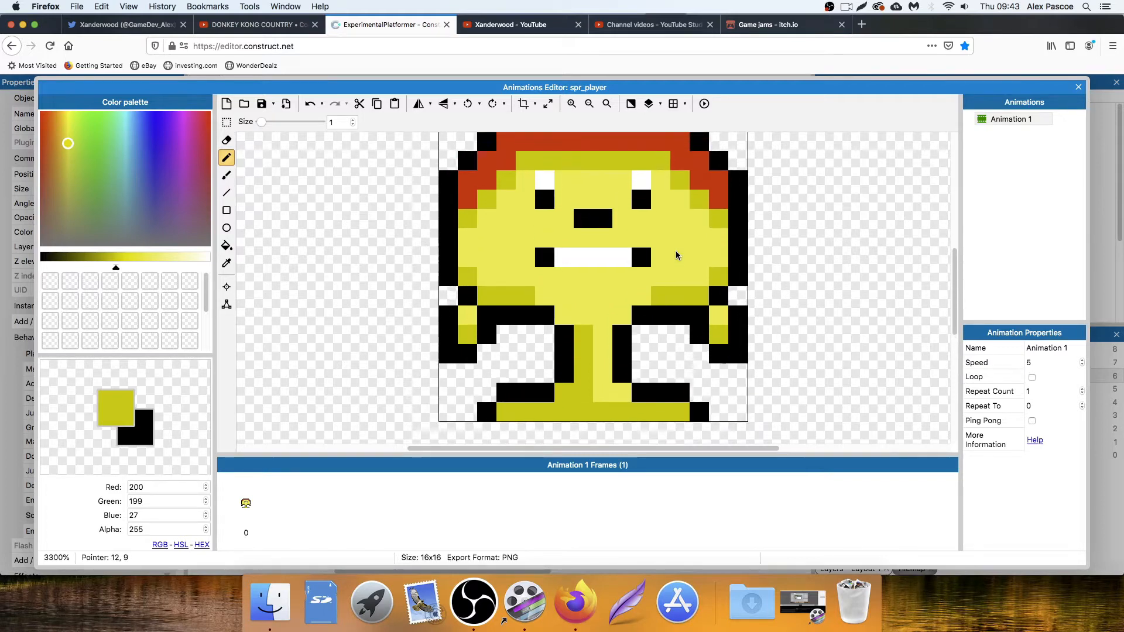
{"action": "scroll", "coordinate": [675, 251], "scroll_direction": "up", "scroll_amount": 2}
{"action": "scroll", "coordinate": [638, 242], "scroll_direction": "down", "scroll_amount": 5, "text": "ctrl"}
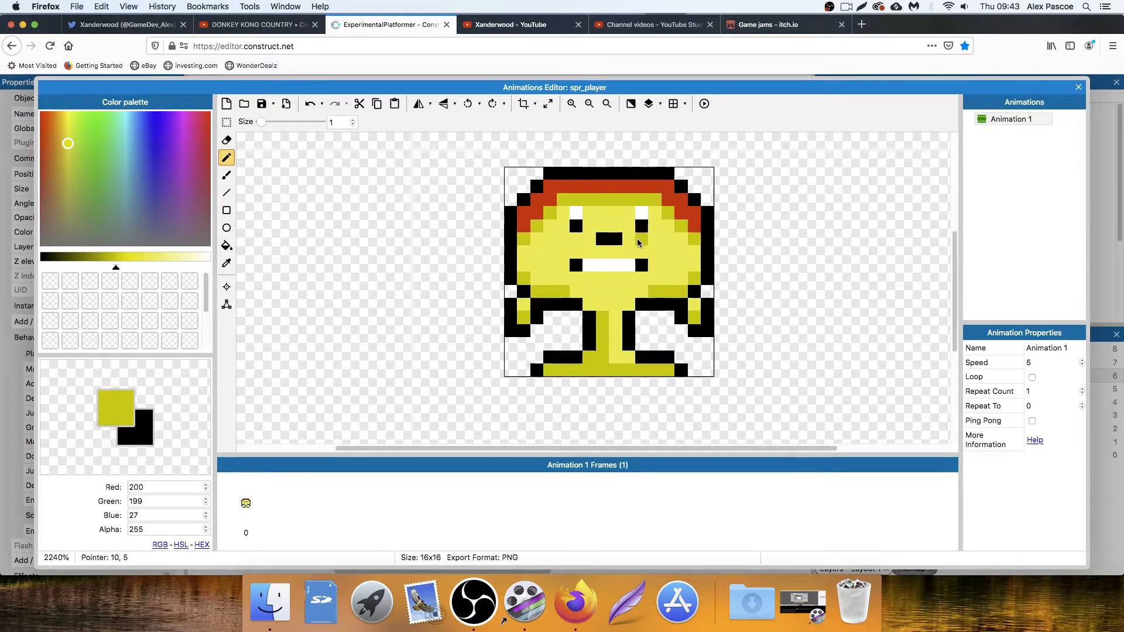
{"action": "scroll", "coordinate": [637, 238], "scroll_direction": "up", "scroll_amount": 2}
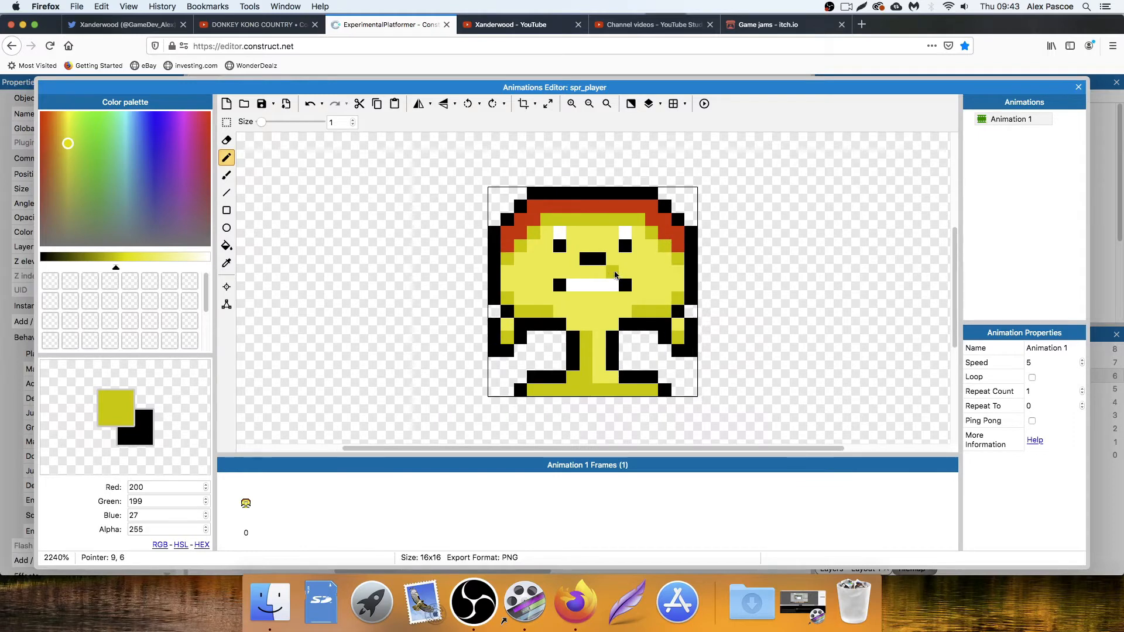
{"action": "left_click", "coordinate": [223, 264]}
{"action": "left_click", "coordinate": [546, 206]}
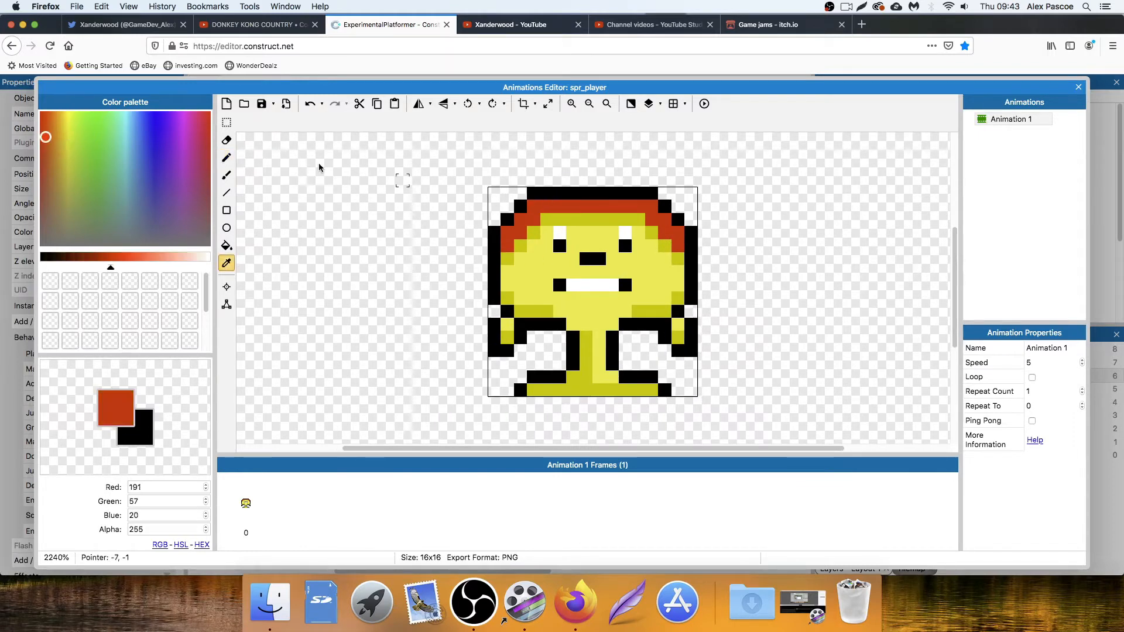
{"action": "left_click", "coordinate": [226, 158]}
{"action": "mouse_move", "coordinate": [508, 224]}
{"action": "left_mouse_down"}
{"action": "mouse_move", "coordinate": [531, 202]}
{"action": "mouse_move", "coordinate": [653, 197]}
{"action": "mouse_move", "coordinate": [691, 241]}
{"action": "mouse_move", "coordinate": [691, 260]}
{"action": "left_mouse_up"}
{"action": "left_click", "coordinate": [489, 231]}
{"action": "left_click_drag", "start_coordinate": [489, 231], "coordinate": [492, 262]}
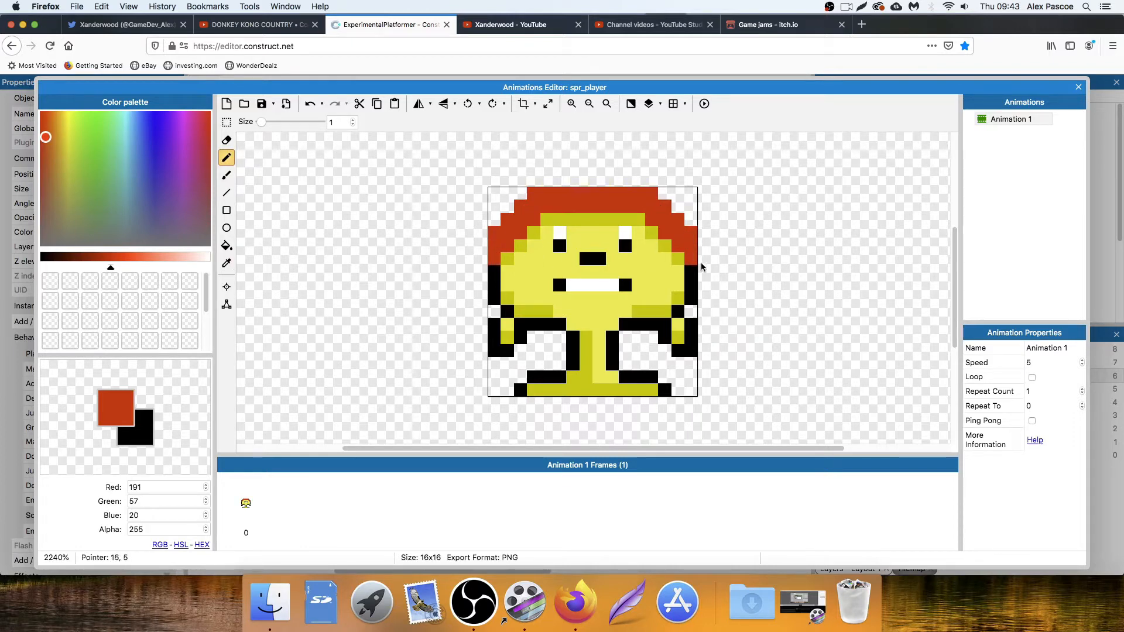
{"action": "key", "text": "super+z"}
Darken the hair red to RGB 123, 37, 13 and recolour the hair's outermost pixels with it along the crown and both sides.
{"action": "left_click", "coordinate": [227, 264]}
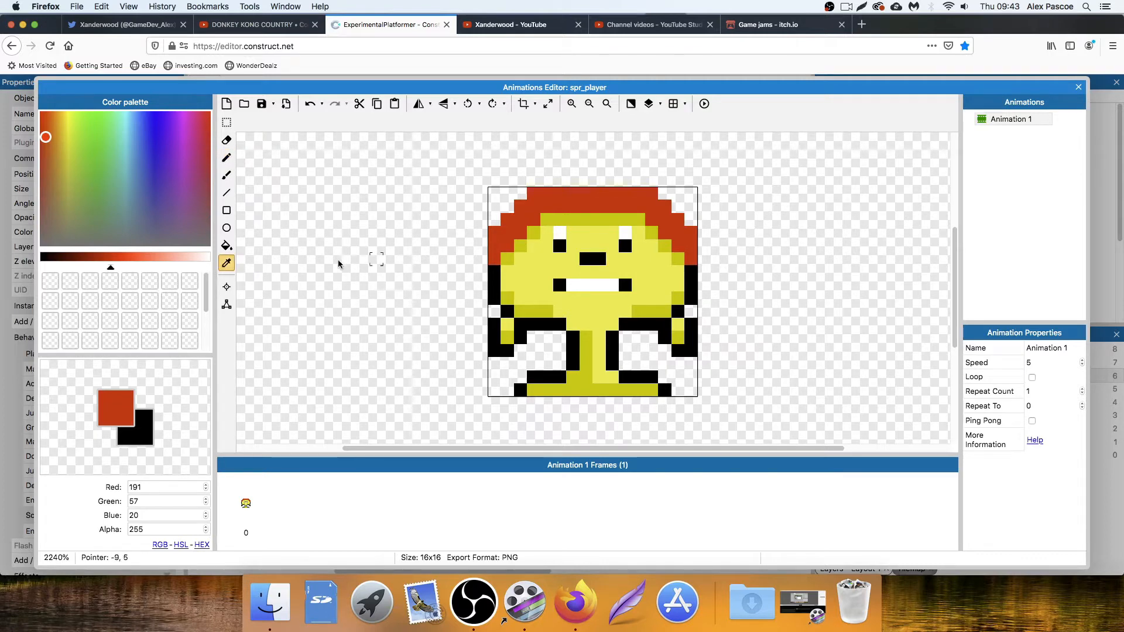
{"action": "left_click", "coordinate": [85, 257]}
{"action": "left_click", "coordinate": [227, 157]}
{"action": "left_click", "coordinate": [492, 234]}
{"action": "mouse_move", "coordinate": [492, 242]}
{"action": "left_mouse_down"}
{"action": "mouse_move", "coordinate": [494, 265]}
{"action": "mouse_move", "coordinate": [496, 234]}
{"action": "mouse_move", "coordinate": [533, 193]}
{"action": "mouse_move", "coordinate": [649, 195]}
{"action": "mouse_move", "coordinate": [691, 237]}
{"action": "mouse_move", "coordinate": [692, 263]}
{"action": "left_mouse_up"}
{"action": "left_click", "coordinate": [595, 221]}
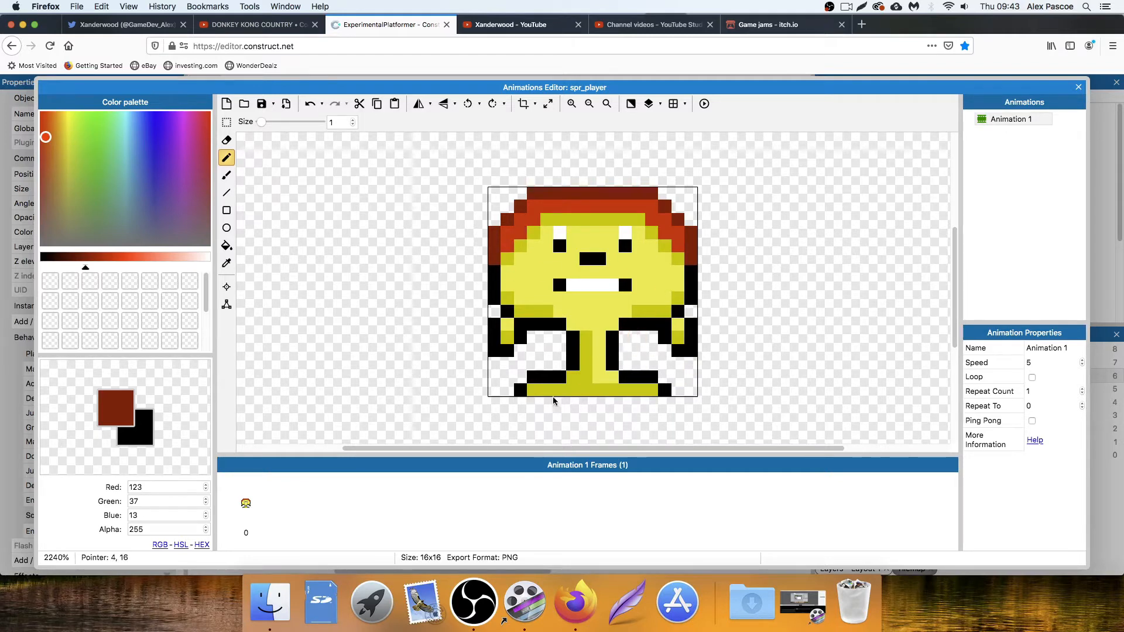
Rename Animation 1 as idle.
{"action": "left_click", "coordinate": [246, 510]}
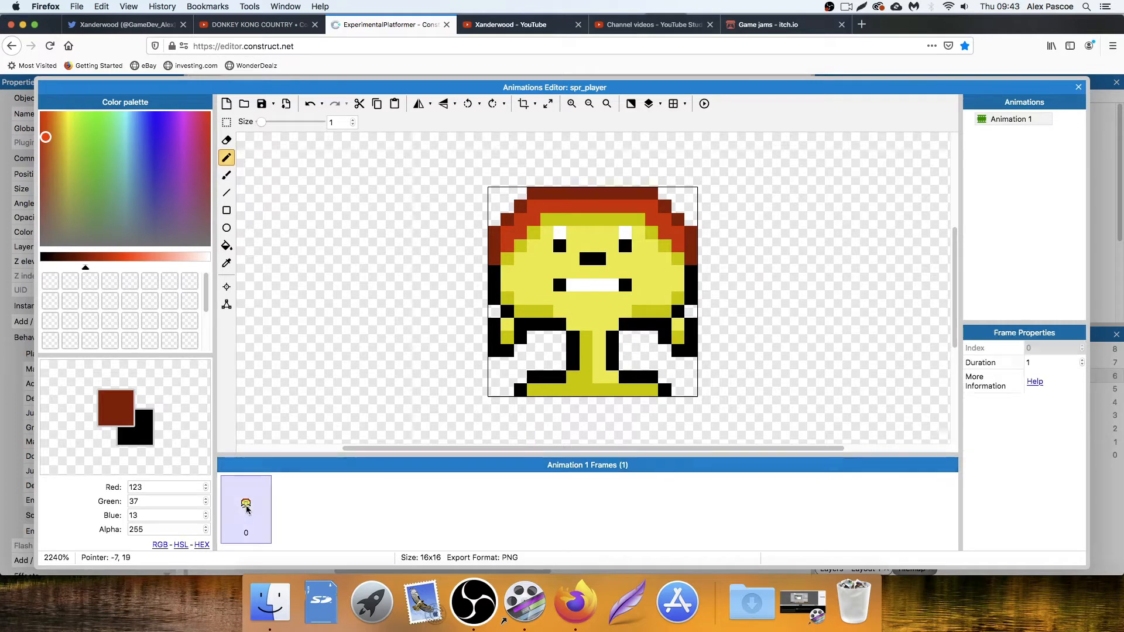
{"action": "left_click", "coordinate": [1016, 121]}
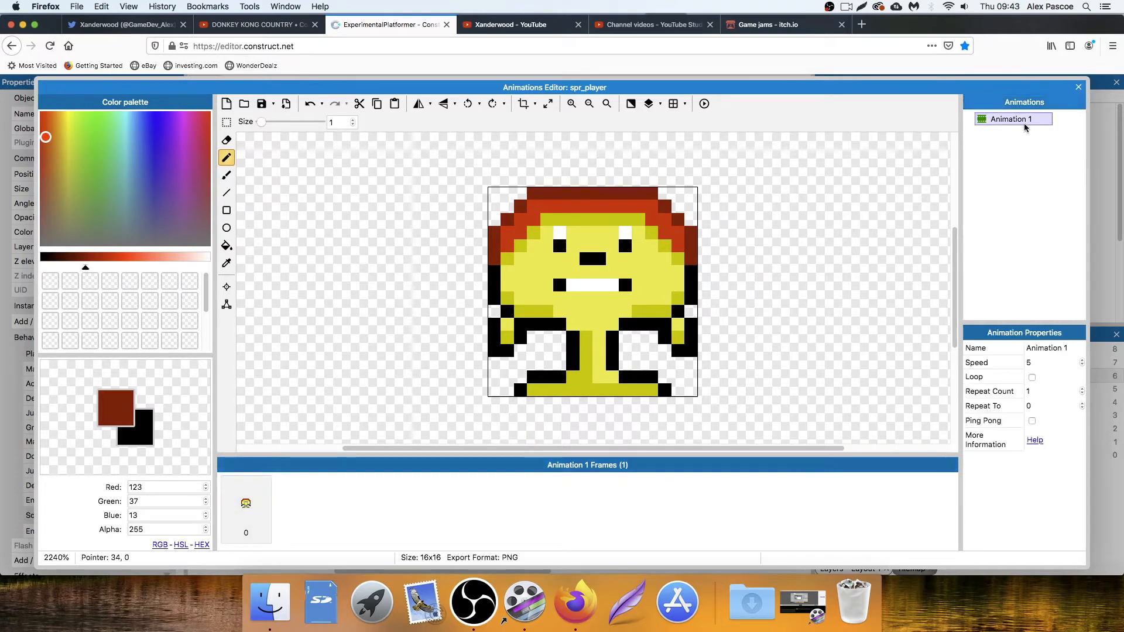
{"action": "double_click", "coordinate": [1032, 121]}
{"action": "type", "text": "idel"}
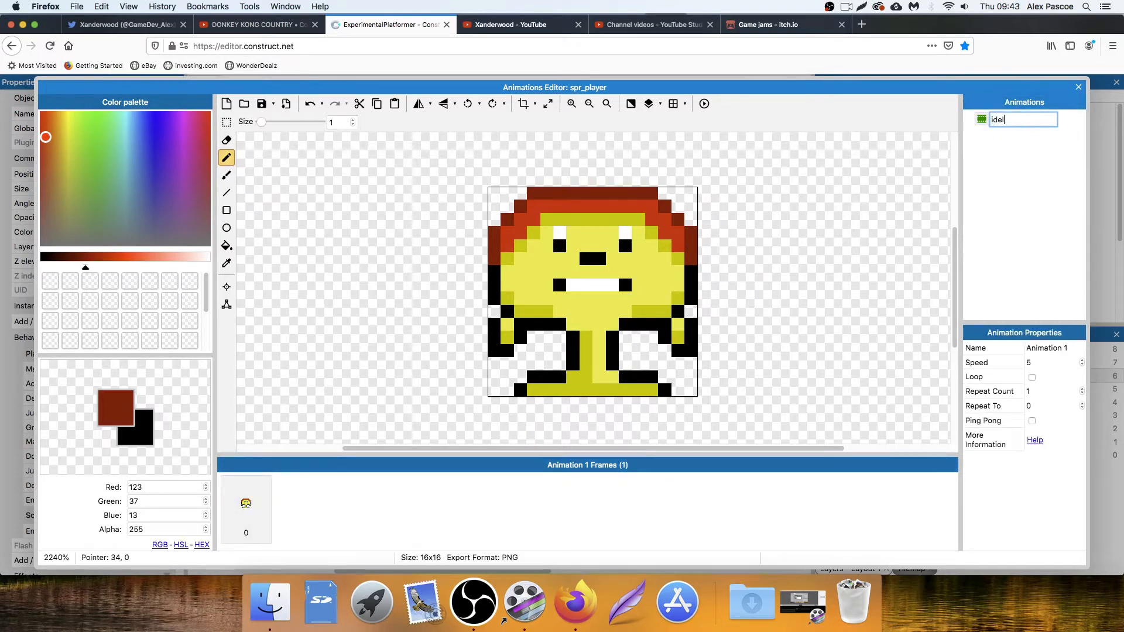
{"action": "key", "text": "Return"}
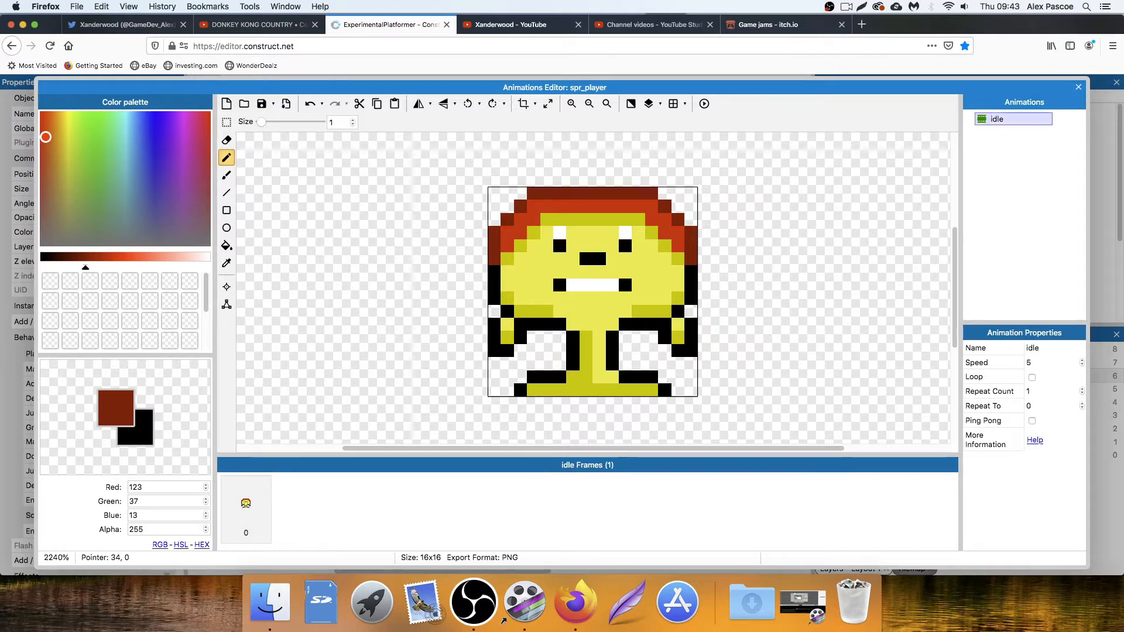
Duplicate frame 0 of the idle animation as a second frame.
{"action": "left_click", "coordinate": [252, 505]}
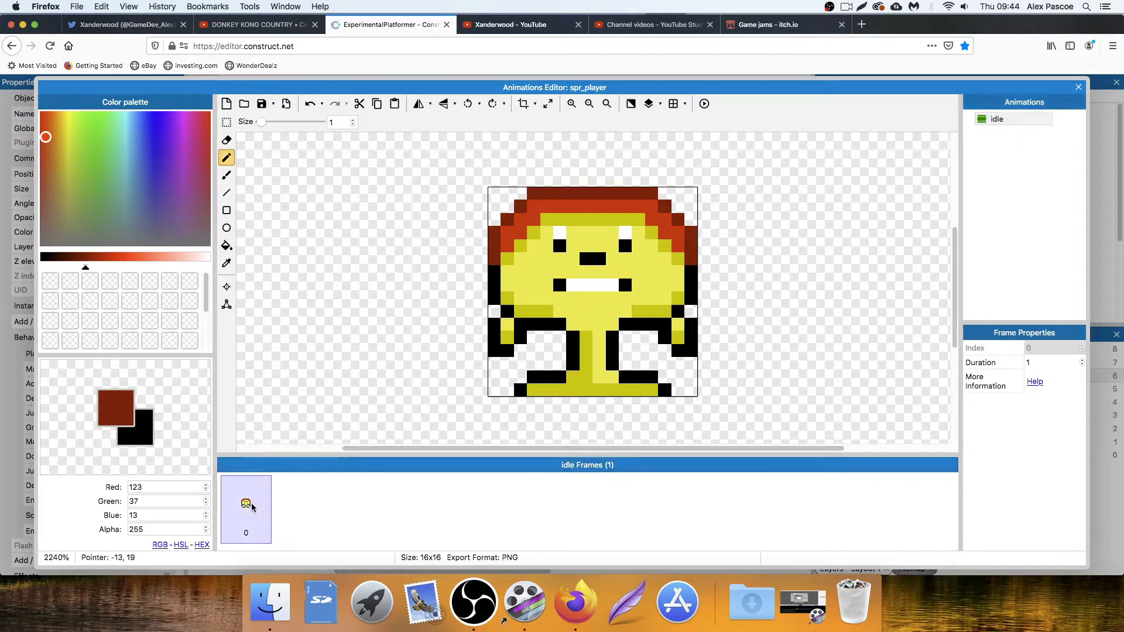
{"action": "right_click", "coordinate": [273, 509]}
{"action": "left_click", "coordinate": [287, 514]}
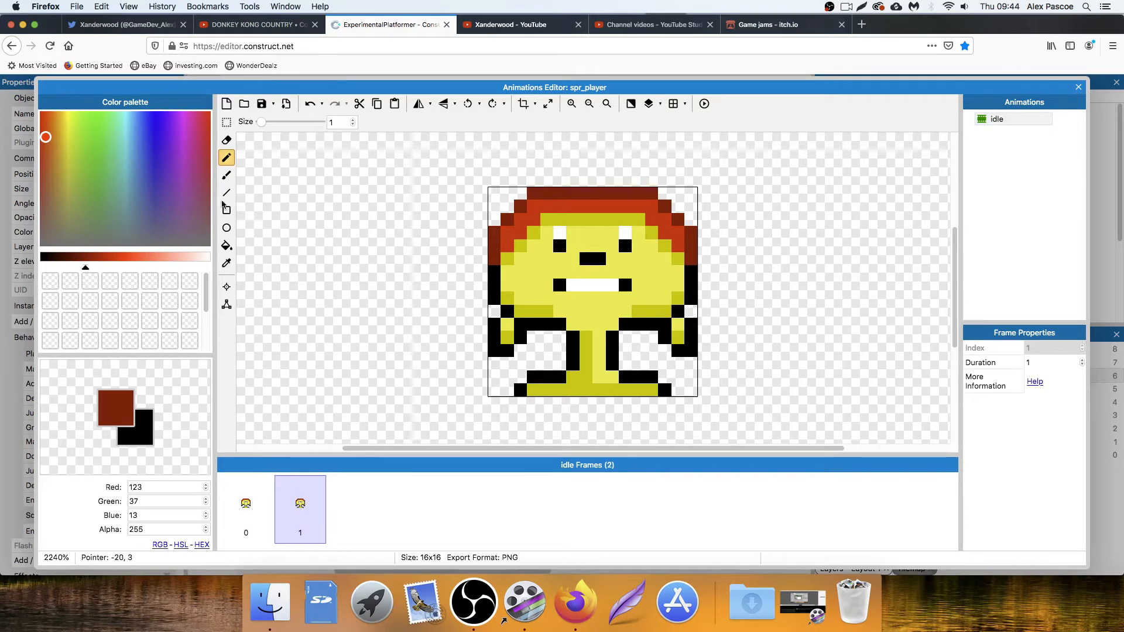
Try to shift the 16x11 head area of idle frame 1 down by one pixel.
{"action": "left_click", "coordinate": [227, 122]}
{"action": "left_click_drag", "start_coordinate": [491, 190], "coordinate": [694, 328]}
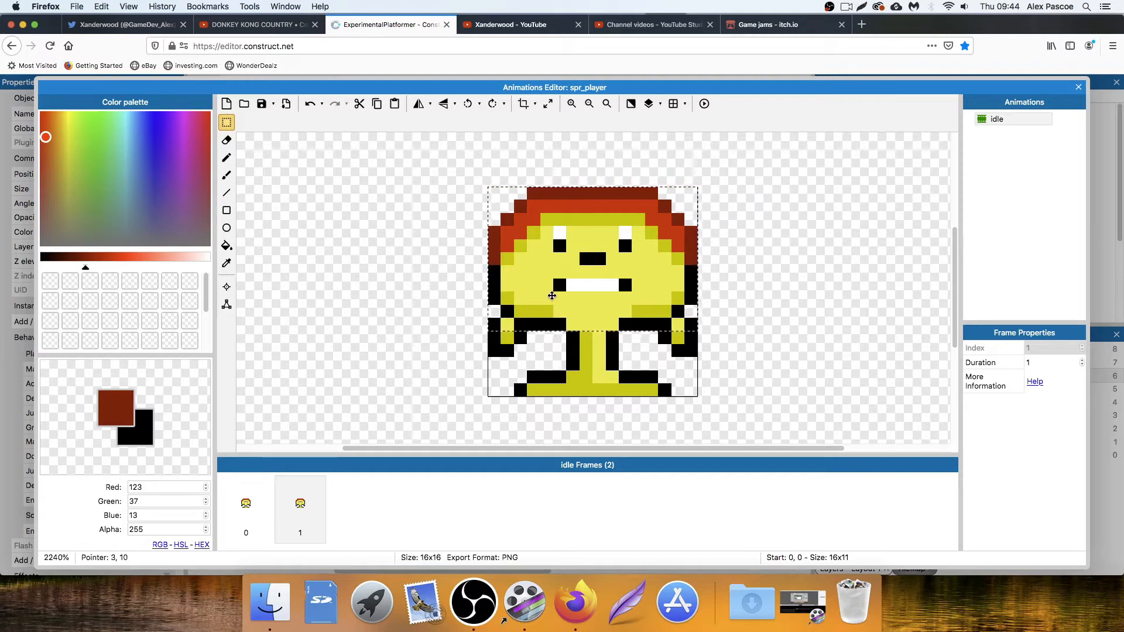
{"action": "key", "text": "Left"}
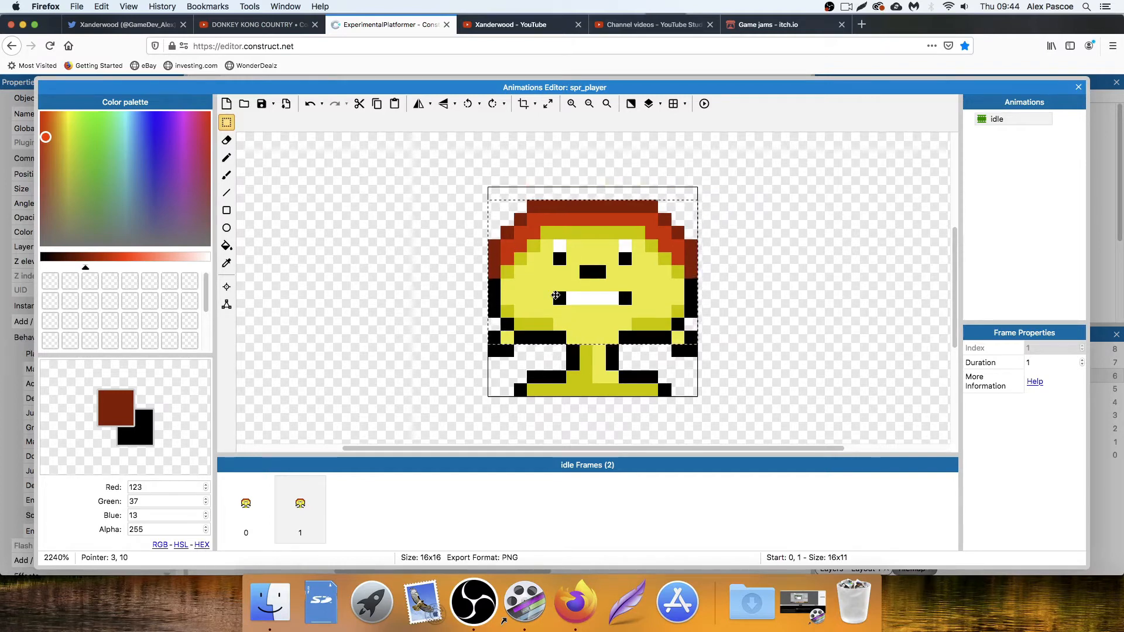
{"action": "key", "text": "Right"}
{"action": "left_click", "coordinate": [783, 326]}
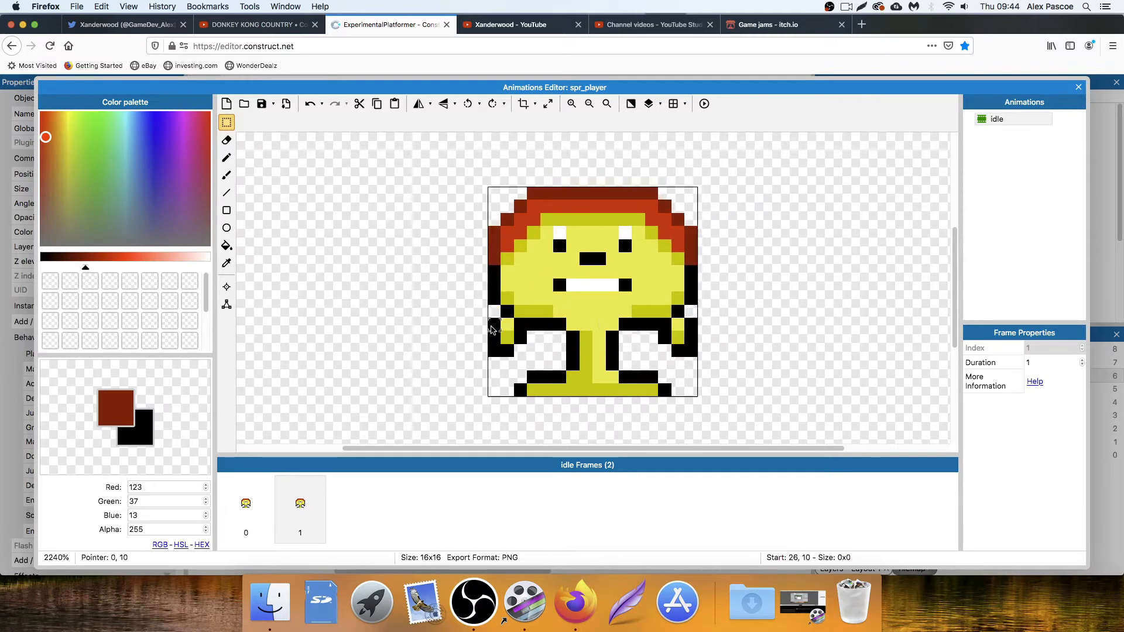
Move both of the character's hands down by one pixel in idle frame 1.
{"action": "left_click_drag", "start_coordinate": [493, 326], "coordinate": [507, 343]}
{"action": "key", "text": "Down"}
{"action": "left_click_drag", "start_coordinate": [661, 321], "coordinate": [682, 338]}
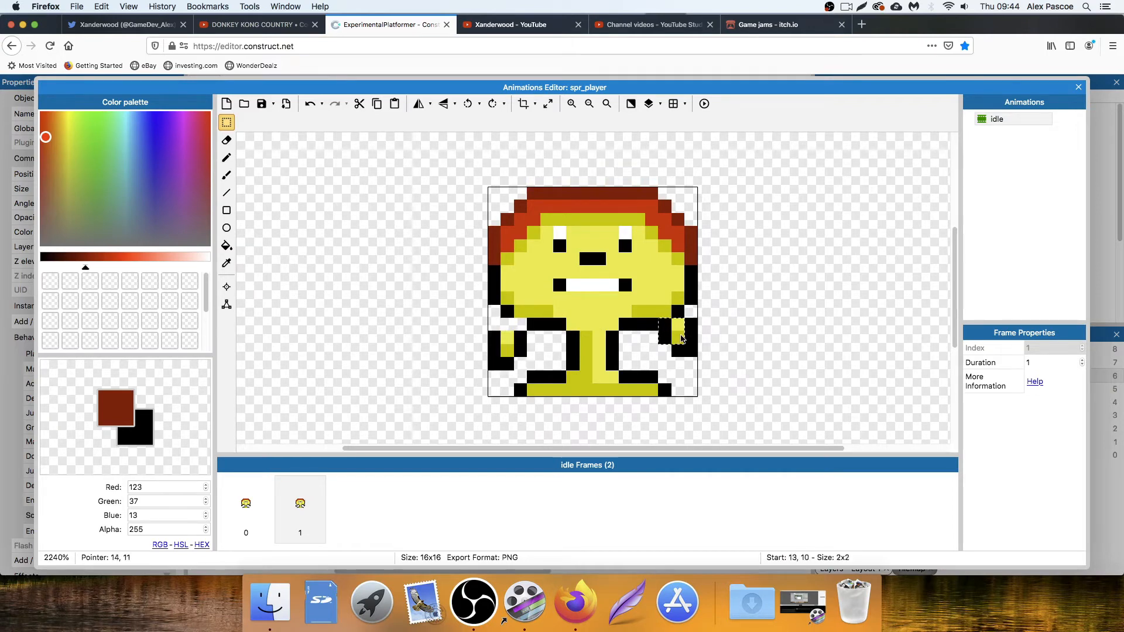
{"action": "key", "text": "Down"}
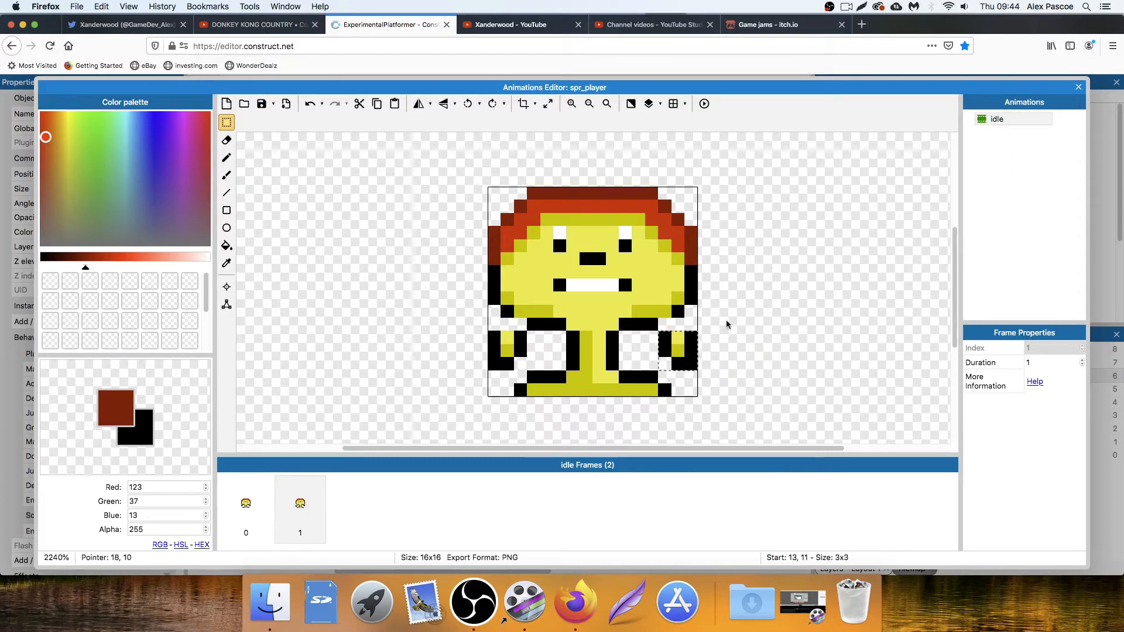
{"action": "left_click", "coordinate": [726, 320]}
Move the 16x11 area holding the head and shoulders down by one pixel in idle frame 1.
{"action": "left_click_drag", "start_coordinate": [487, 187], "coordinate": [694, 329]}
{"action": "key", "text": "Down"}
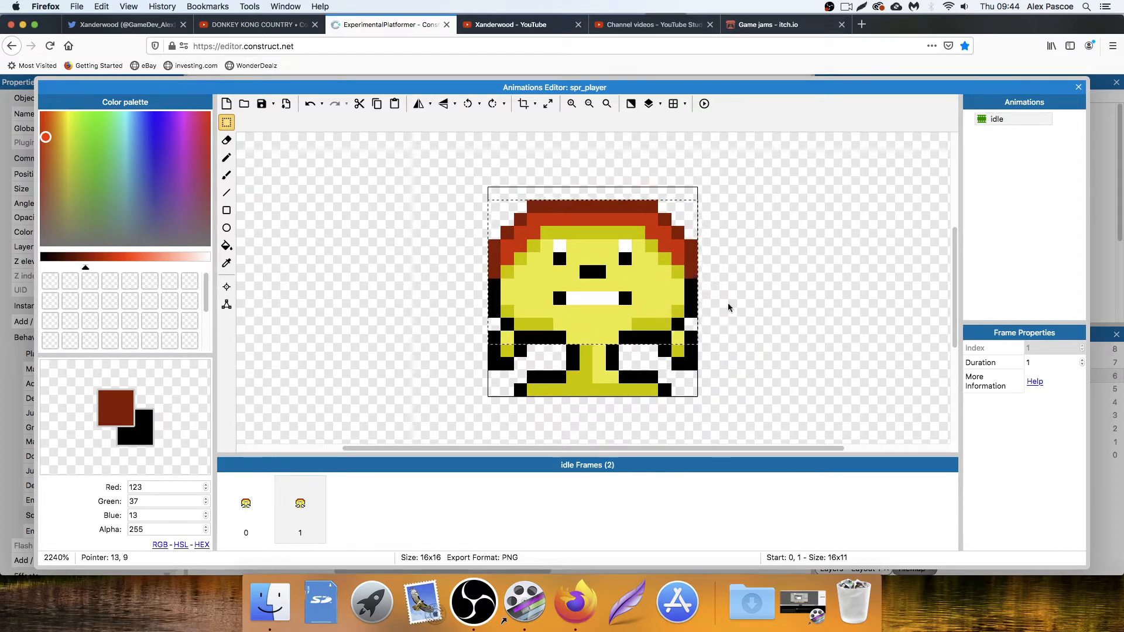
{"action": "left_click", "coordinate": [751, 293]}
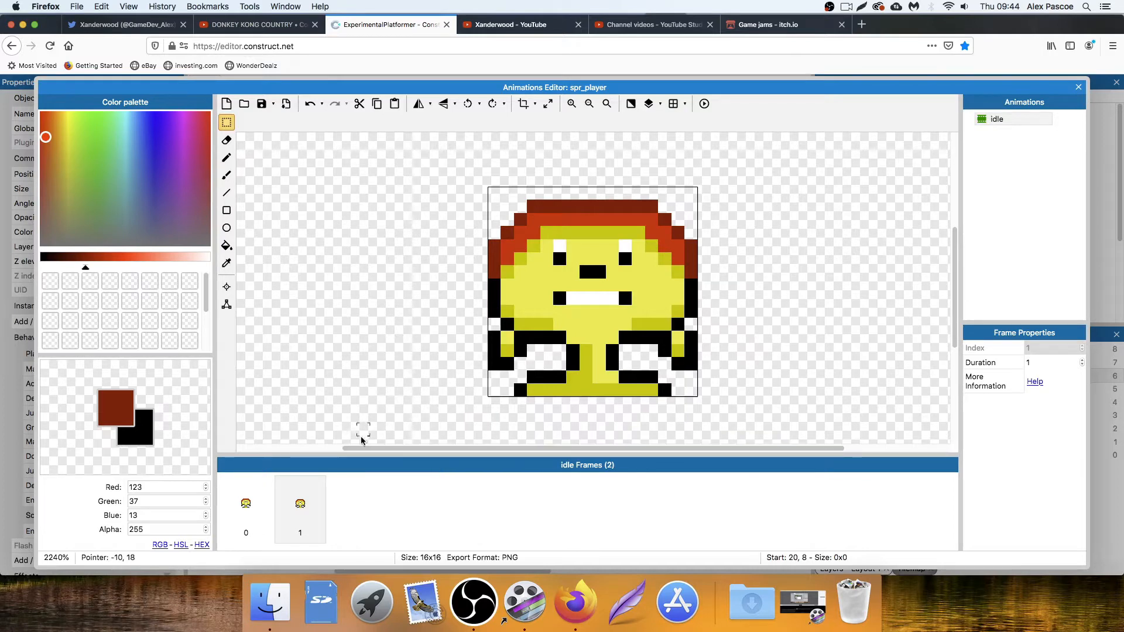
Alternate between idle frames 0 and 1 to compare the character's bobbing motion.
{"action": "left_click", "coordinate": [242, 510]}
{"action": "left_click", "coordinate": [289, 503]}
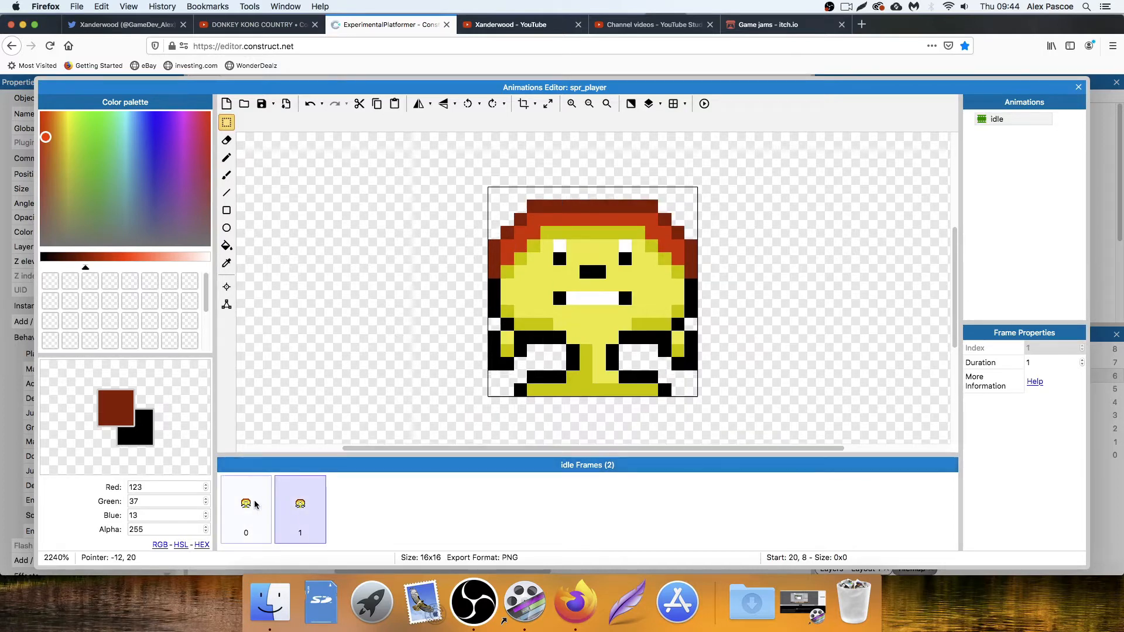
{"action": "left_click", "coordinate": [253, 505]}
{"action": "left_click", "coordinate": [289, 502]}
{"action": "left_click", "coordinate": [252, 505]}
{"action": "left_click", "coordinate": [278, 503]}
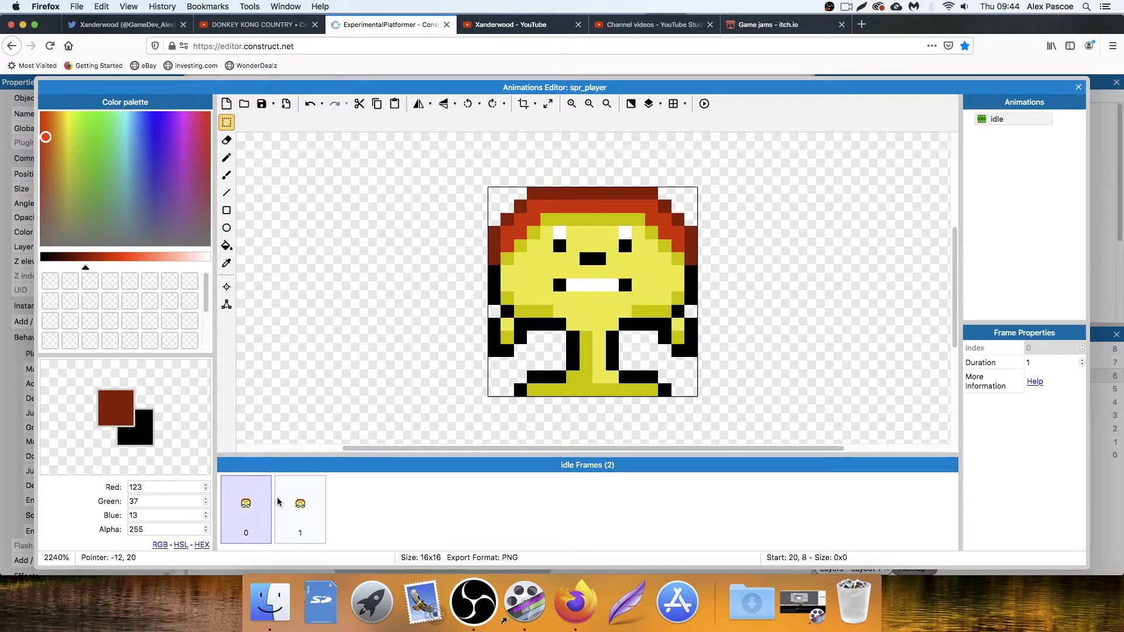
{"action": "left_click", "coordinate": [255, 502]}
Enable looping for the idle animation and preview it.
{"action": "left_click", "coordinate": [1019, 119]}
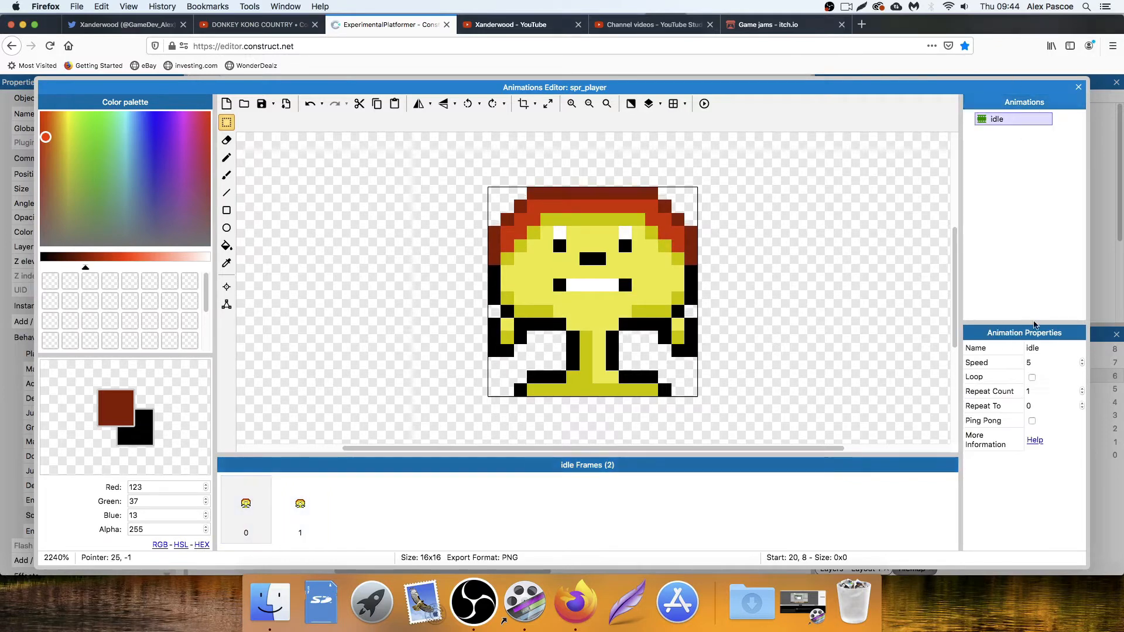
{"action": "left_click", "coordinate": [706, 103]}
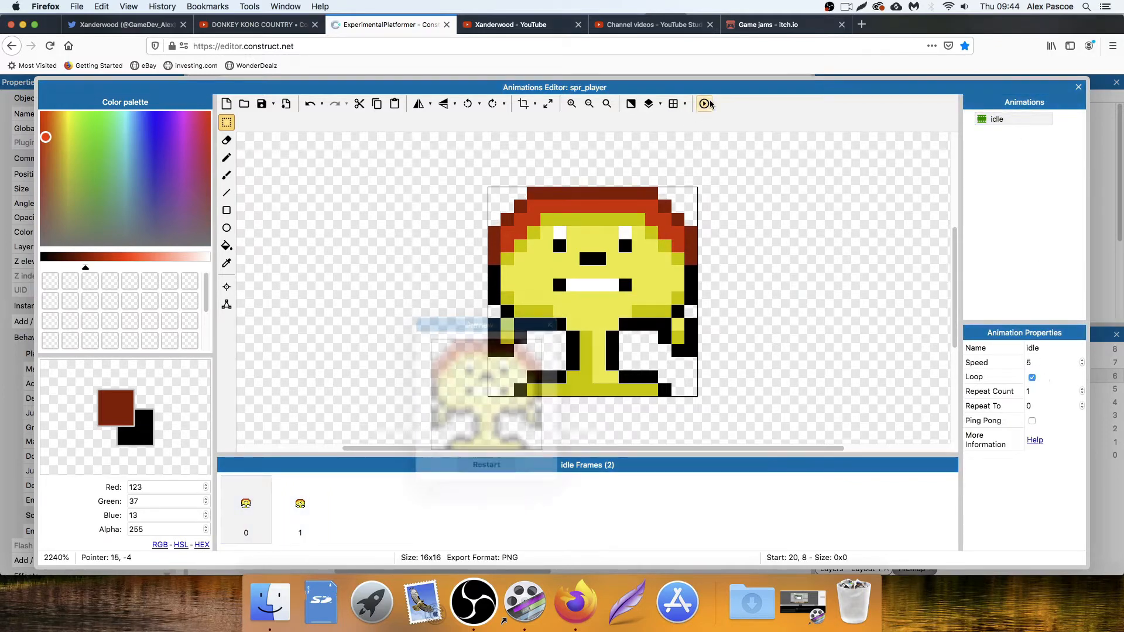
{"action": "left_click", "coordinate": [696, 329]}
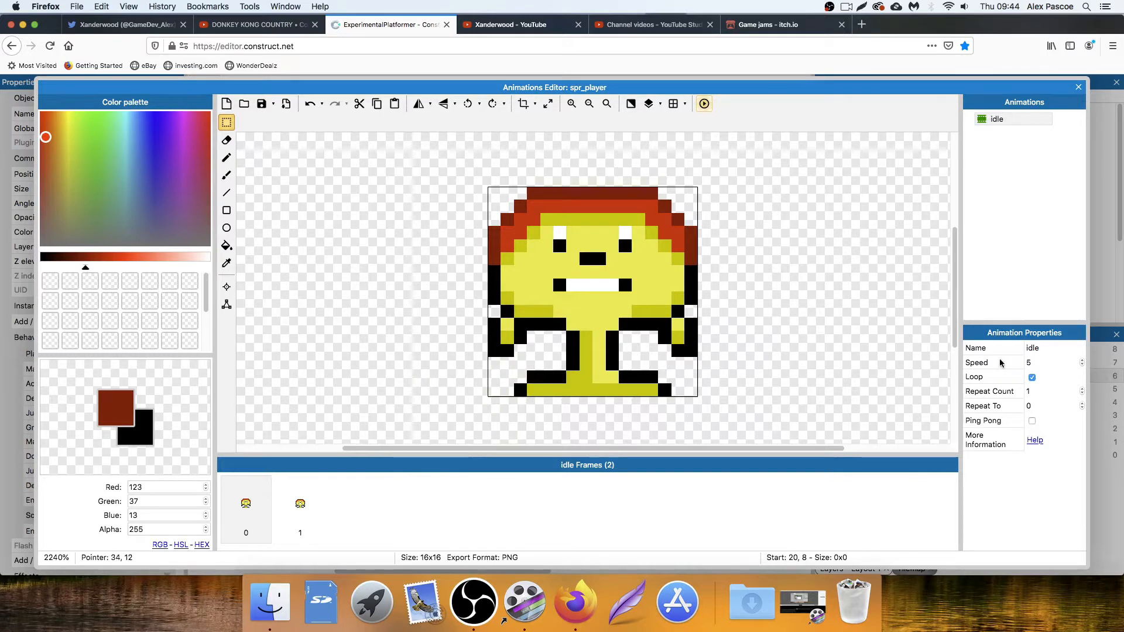
Set the idle animation's speed to 2 and preview it again.
{"action": "left_click", "coordinate": [1045, 363]}
{"action": "type", "text": "2"}
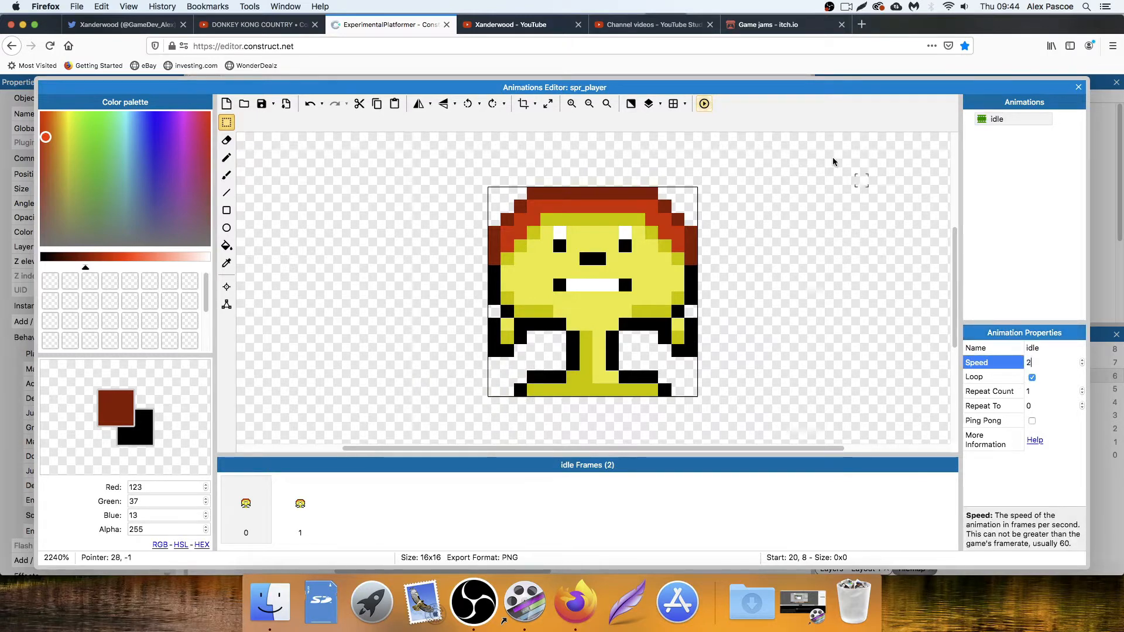
{"action": "left_click", "coordinate": [703, 104]}
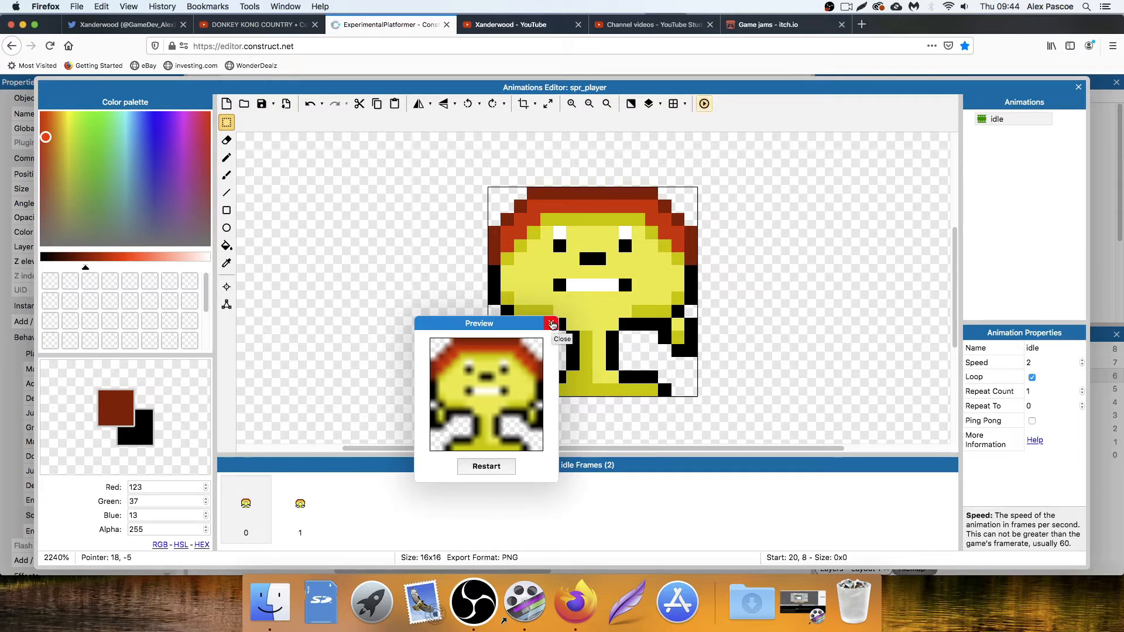
{"action": "left_click", "coordinate": [552, 324]}
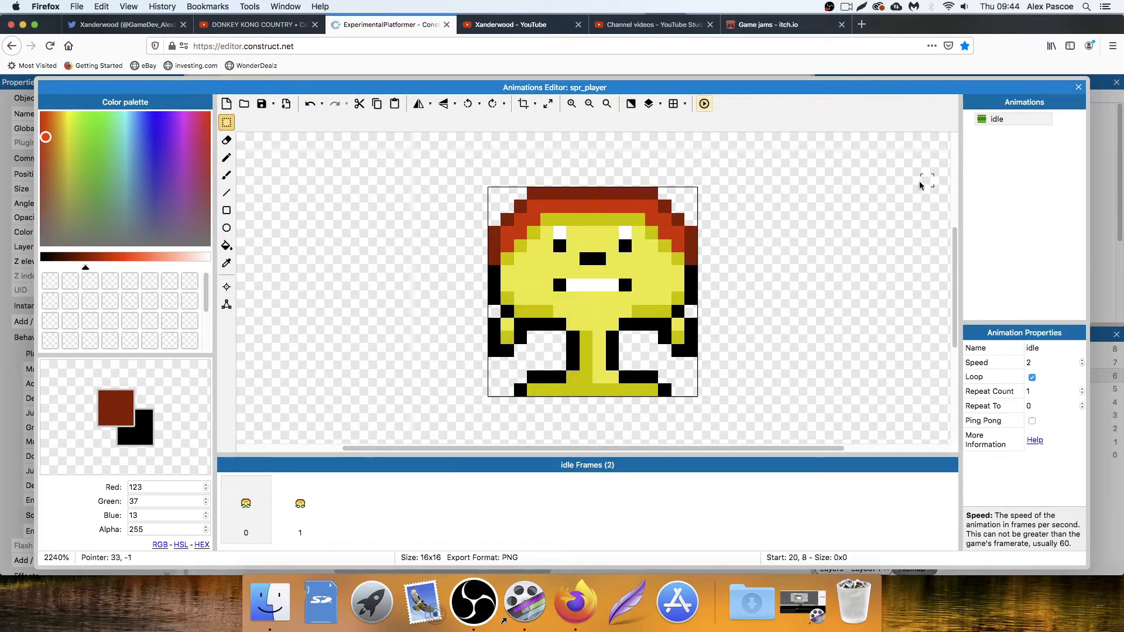
Duplicate the idle animation and name the copy walking.
{"action": "right_click", "coordinate": [997, 120]}
{"action": "left_click", "coordinate": [1011, 133]}
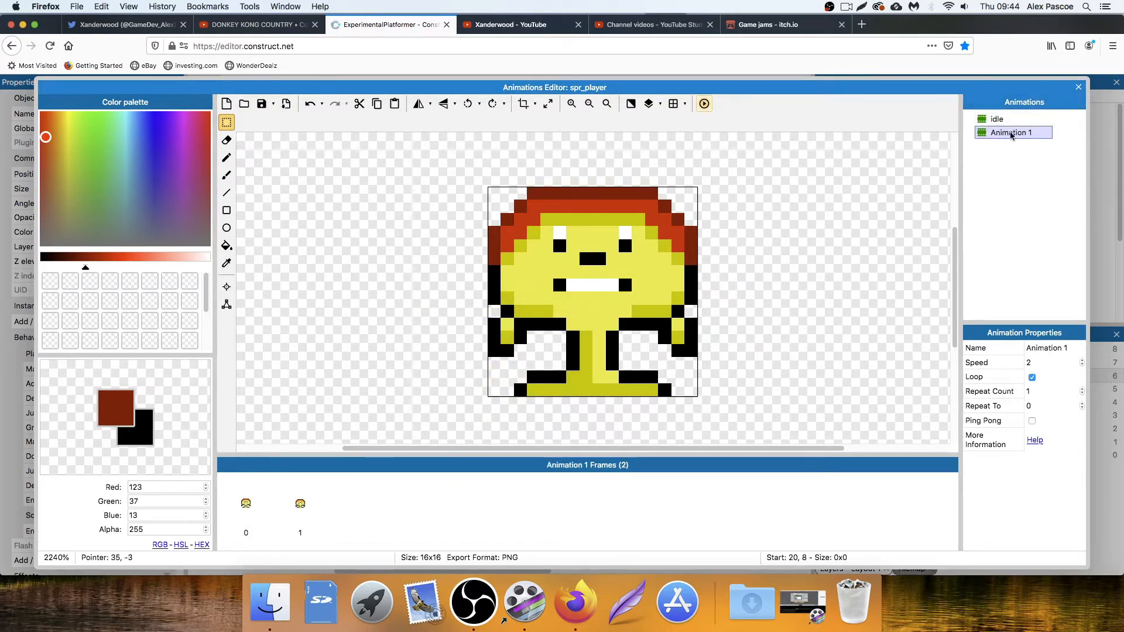
{"action": "left_click", "coordinate": [1011, 134]}
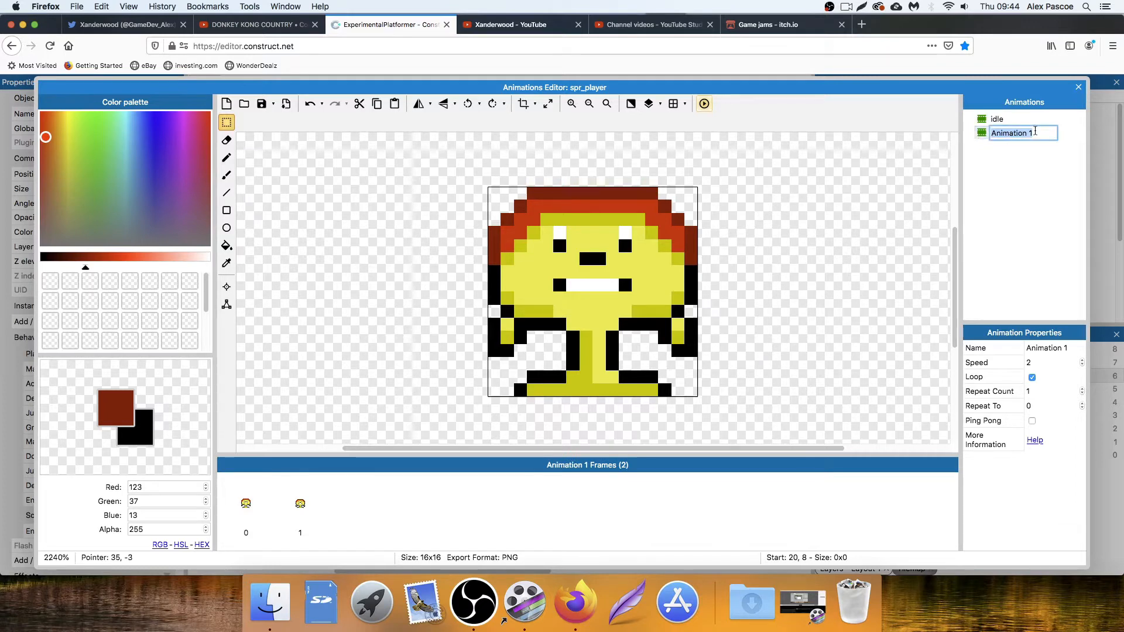
{"action": "type", "text": "walking"}
{"action": "key", "text": "Return"}
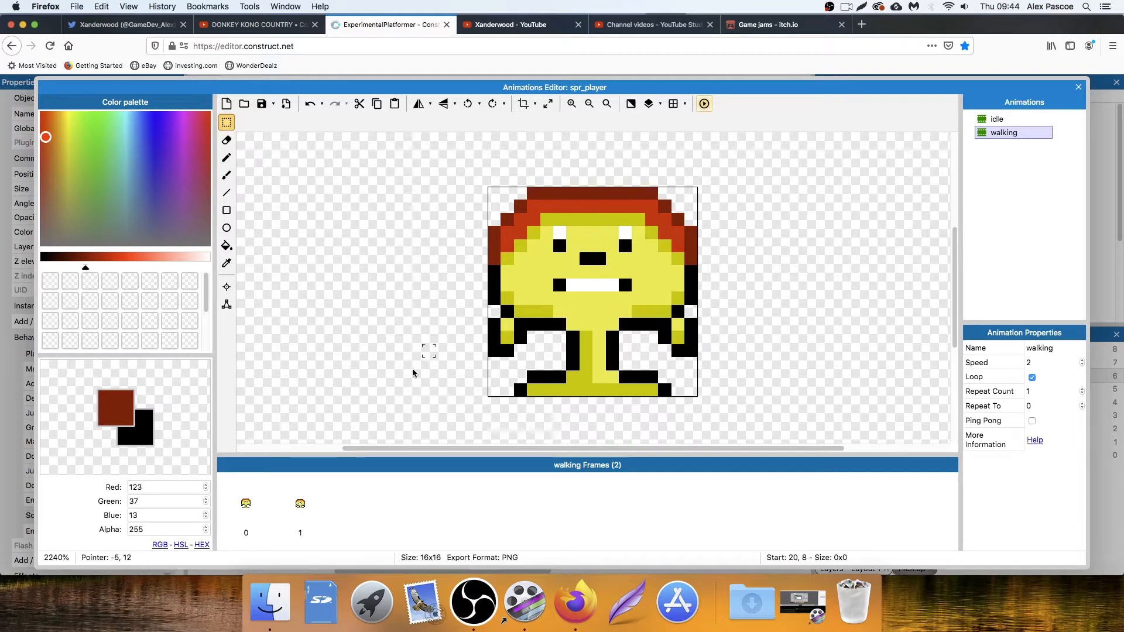
Delete frame 1 from the walking animation and open frame 0 for editing.
{"action": "left_click", "coordinate": [301, 515]}
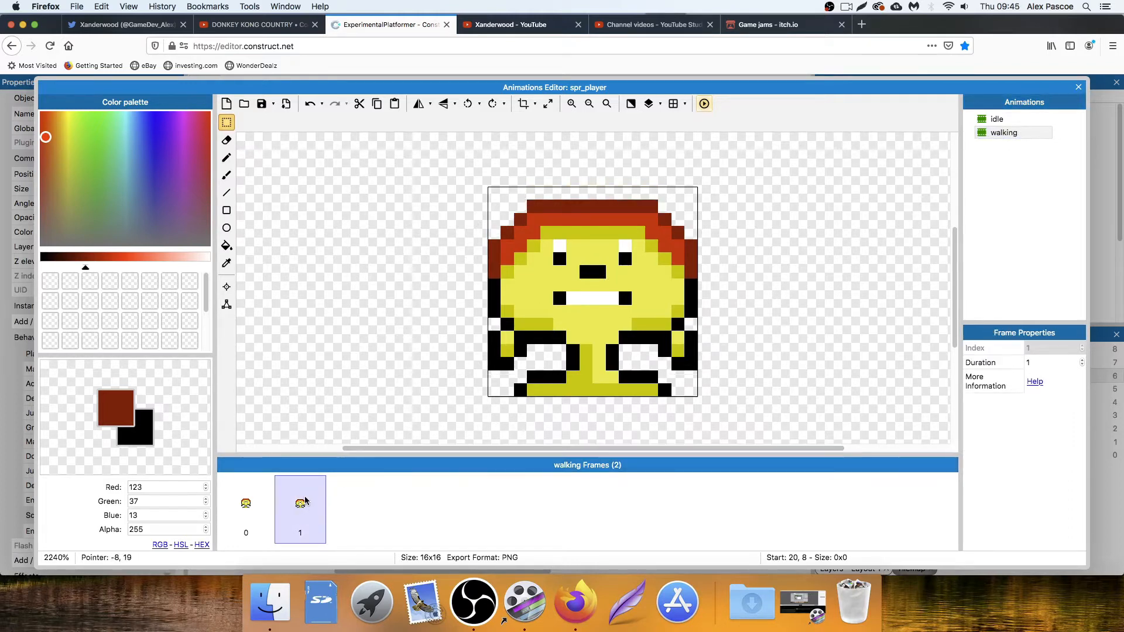
{"action": "key", "text": "Delete"}
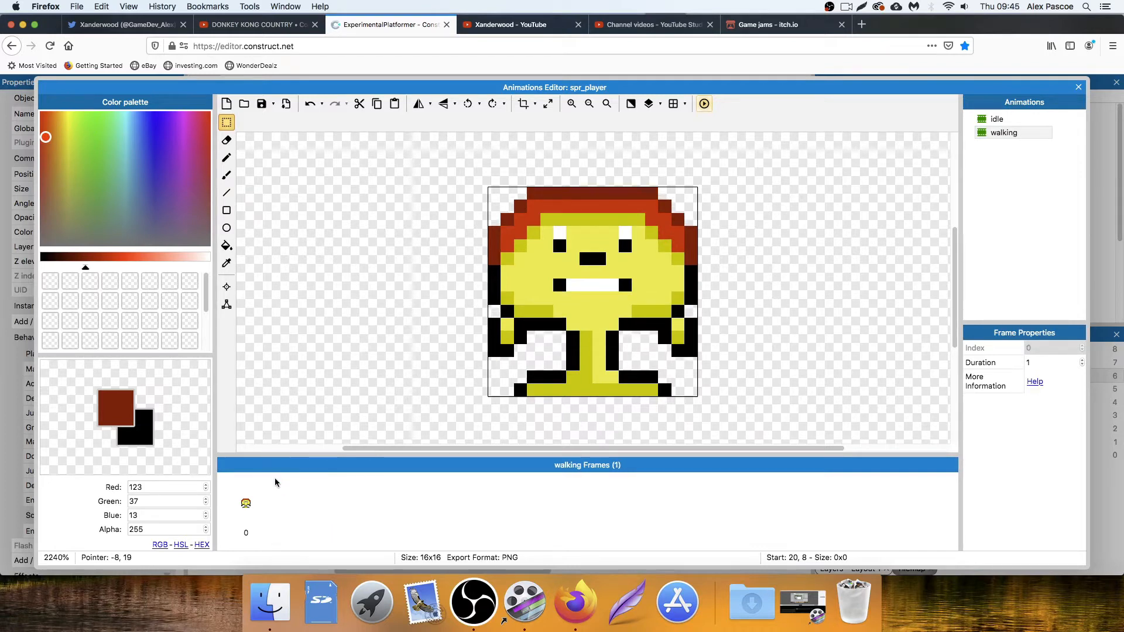
{"action": "left_click", "coordinate": [239, 515]}
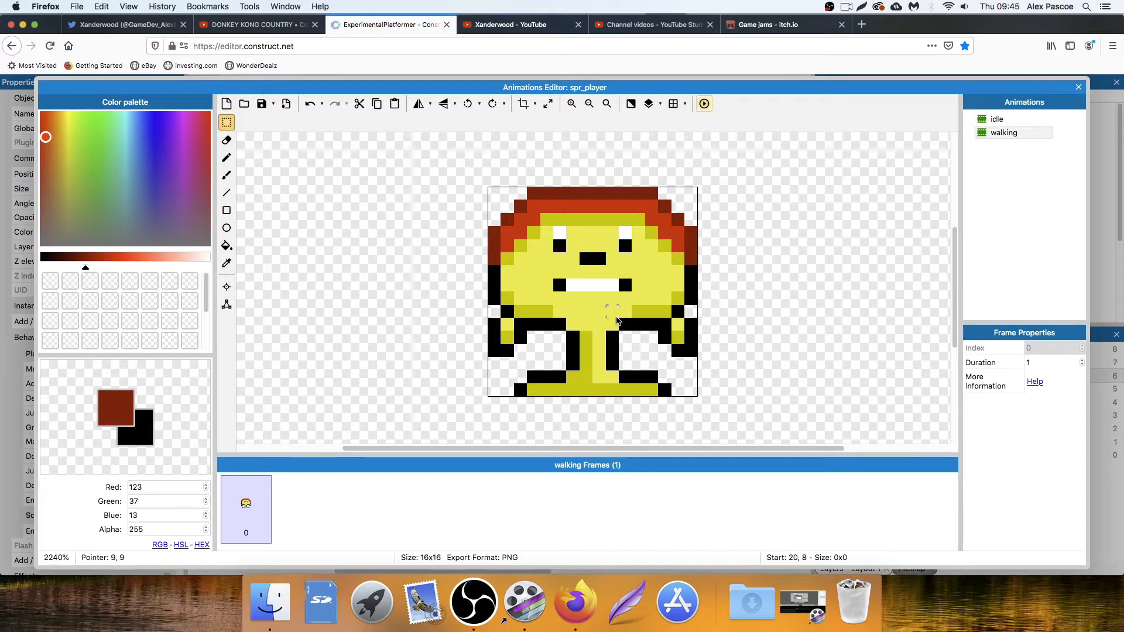
Erase the protruding left foot in the walking frame and close the leg's base with one sampled black pixel.
{"action": "left_click_drag", "start_coordinate": [521, 358], "coordinate": [560, 402]}
{"action": "key", "text": "Delete"}
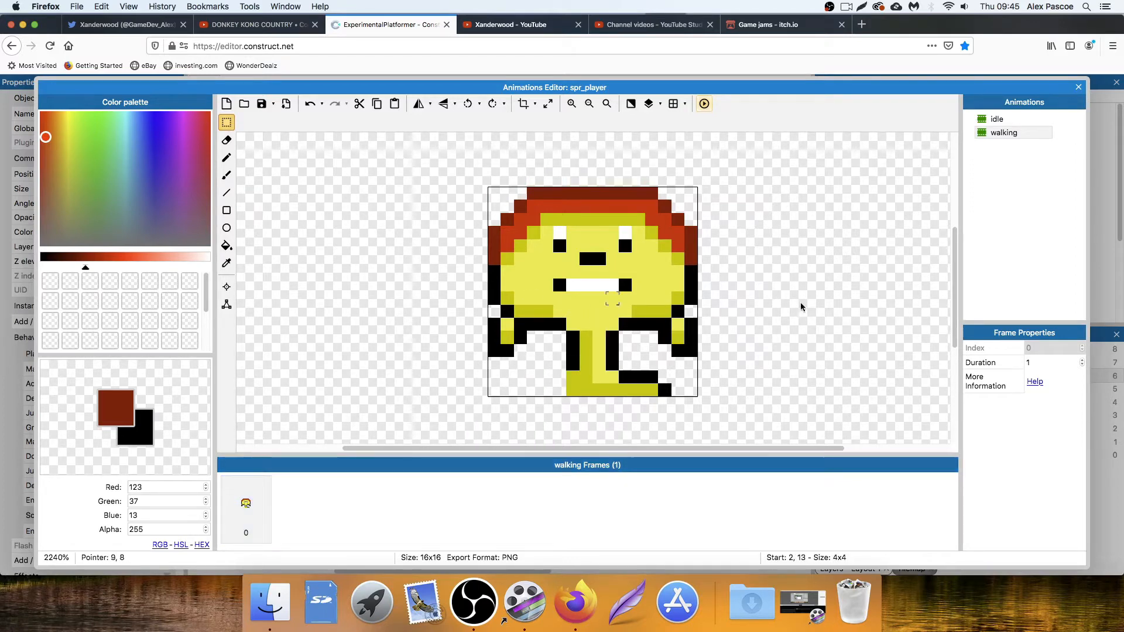
{"action": "left_click", "coordinate": [227, 263]}
{"action": "left_click", "coordinate": [577, 357]}
{"action": "left_click", "coordinate": [226, 158]}
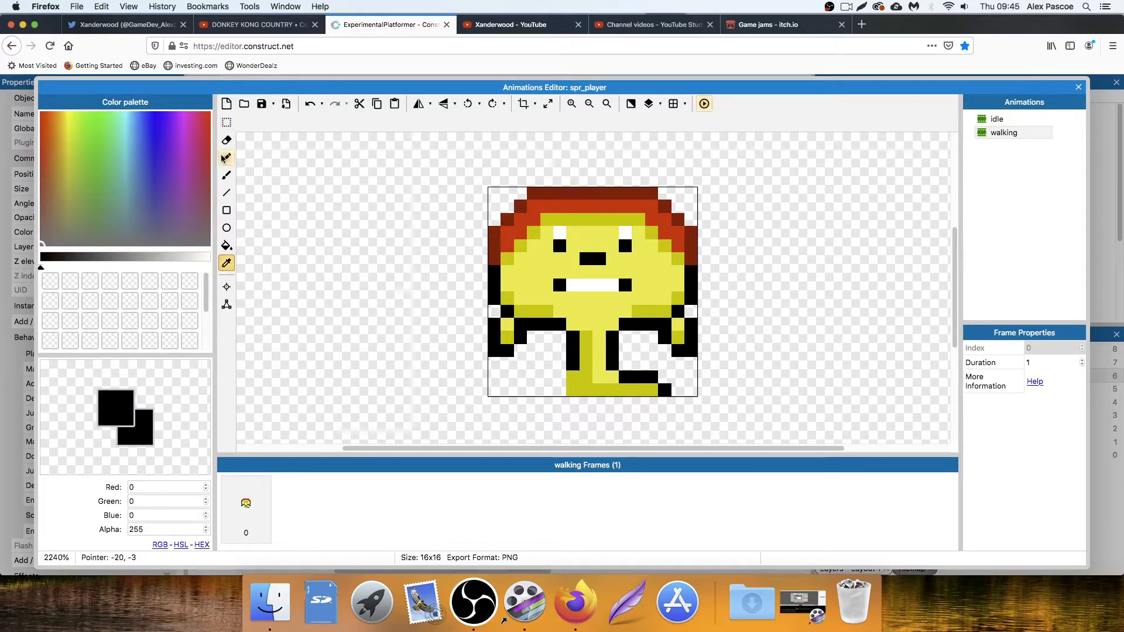
{"action": "left_click", "coordinate": [563, 392]}
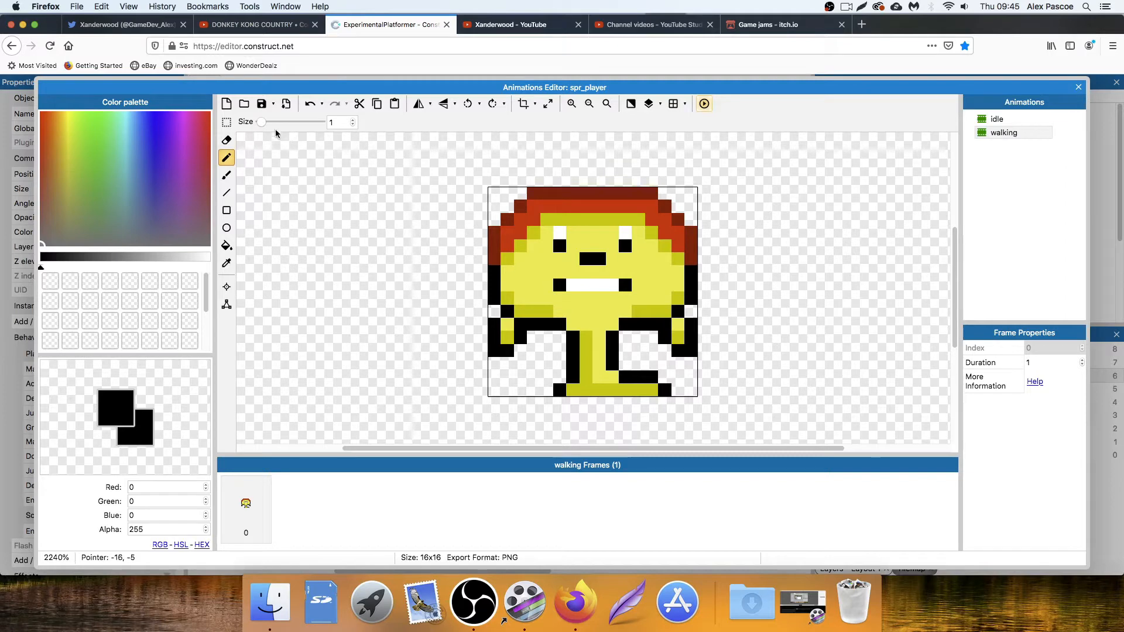
Remove the 3x3 left hand from the walking frame.
{"action": "left_click", "coordinate": [227, 123]}
{"action": "left_click_drag", "start_coordinate": [495, 323], "coordinate": [542, 354]}
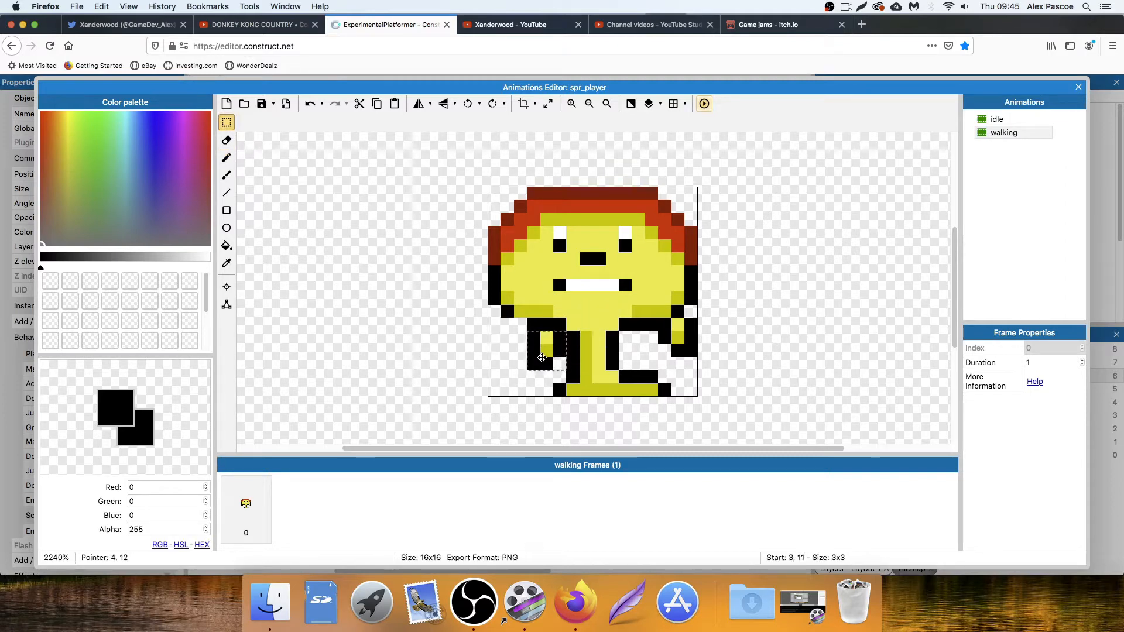
{"action": "key", "text": "Delete"}
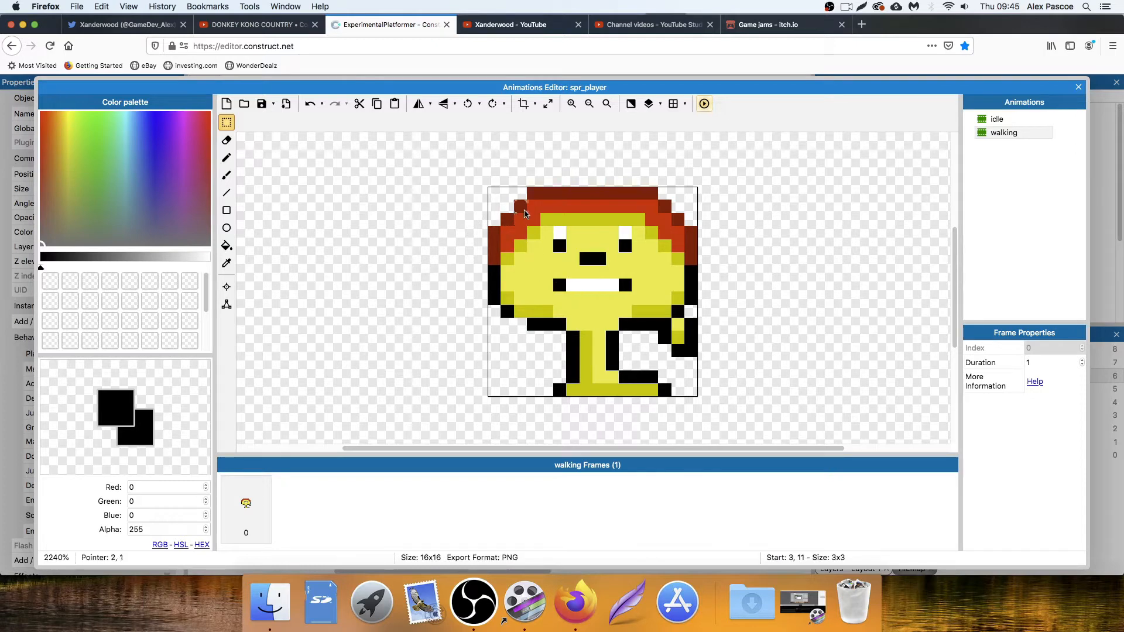
Sample the medium red of the hair and extend it down the back of the head and across the forehead shading.
{"action": "left_click", "coordinate": [226, 263]}
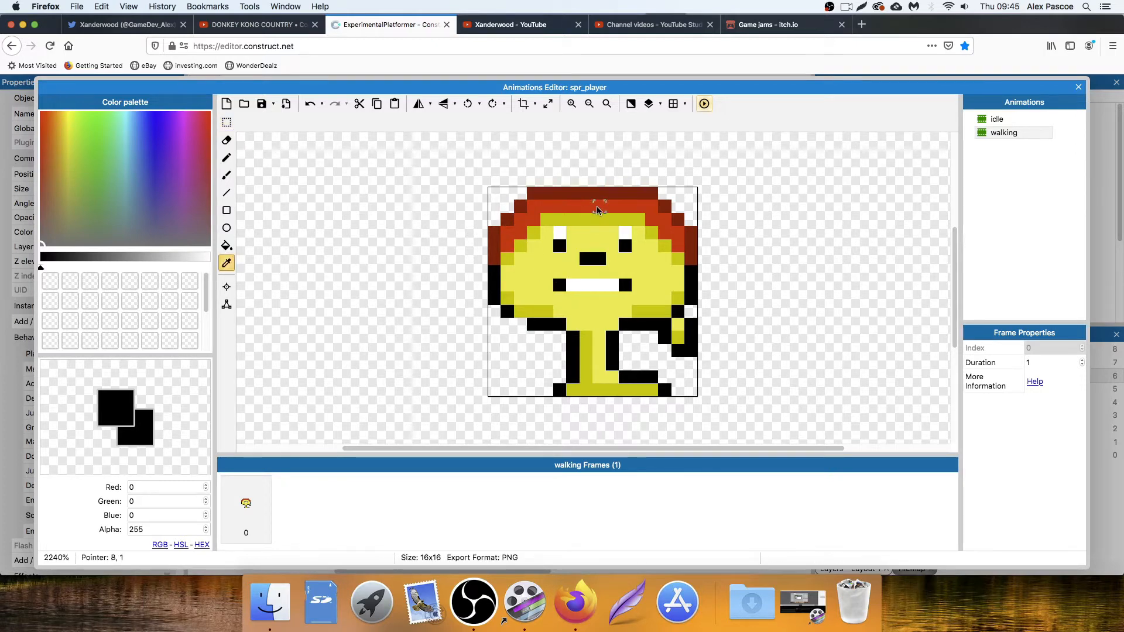
{"action": "left_click", "coordinate": [597, 211]}
{"action": "left_click", "coordinate": [226, 157]}
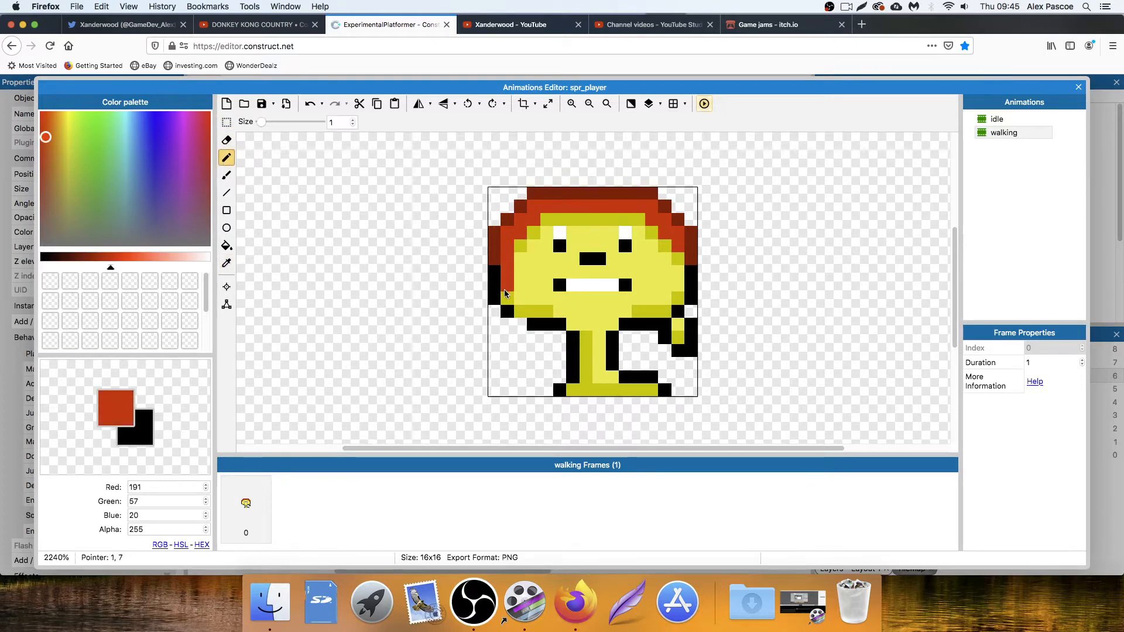
{"action": "left_click", "coordinate": [534, 311]}
{"action": "mouse_move", "coordinate": [530, 309]}
{"action": "left_mouse_down"}
{"action": "mouse_move", "coordinate": [517, 286]}
{"action": "mouse_move", "coordinate": [529, 249]}
{"action": "left_mouse_up"}
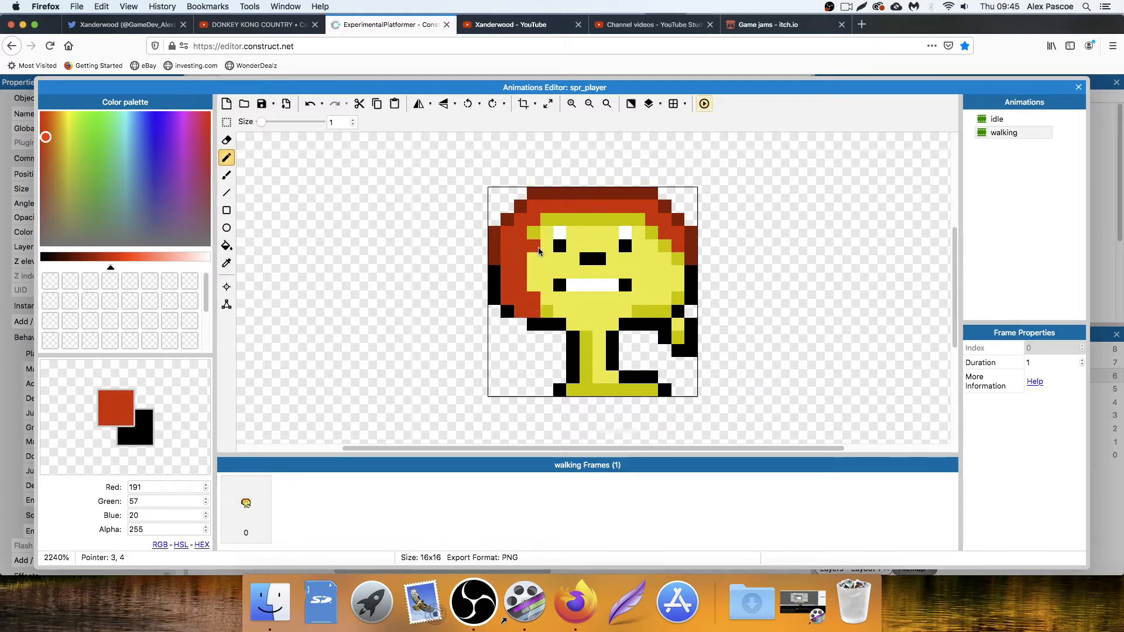
{"action": "left_click", "coordinate": [539, 235]}
{"action": "left_click_drag", "start_coordinate": [577, 218], "coordinate": [653, 219]}
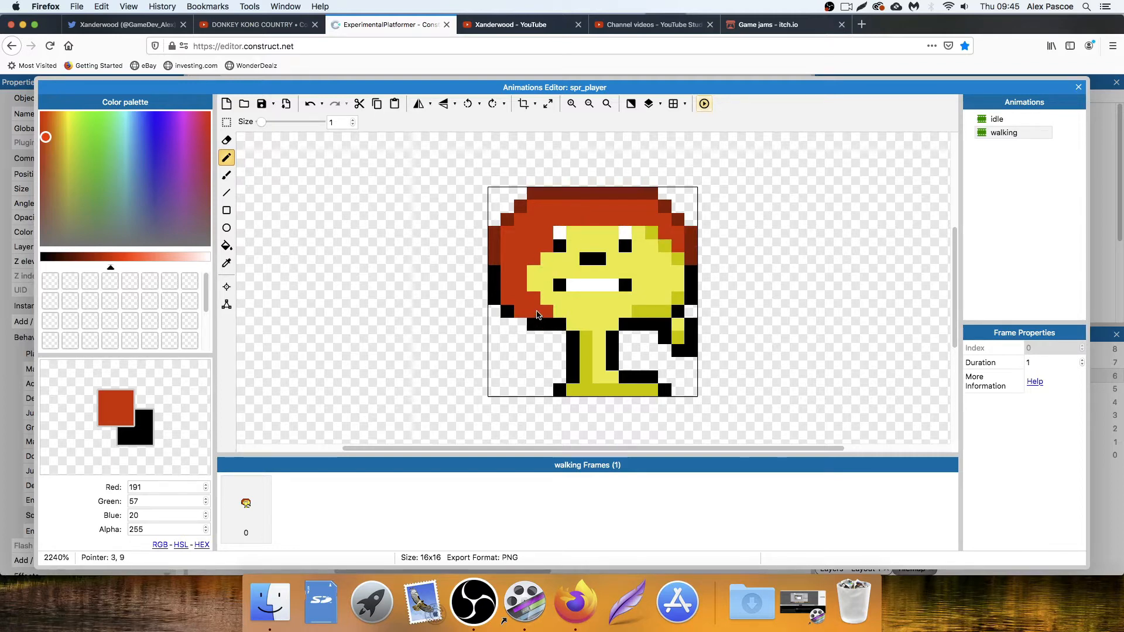
Recolour the black outline behind the head with the sampled dark red, and extend the black front outline up by one pixel.
{"action": "key", "text": "i"}
{"action": "left_click", "coordinate": [494, 245]}
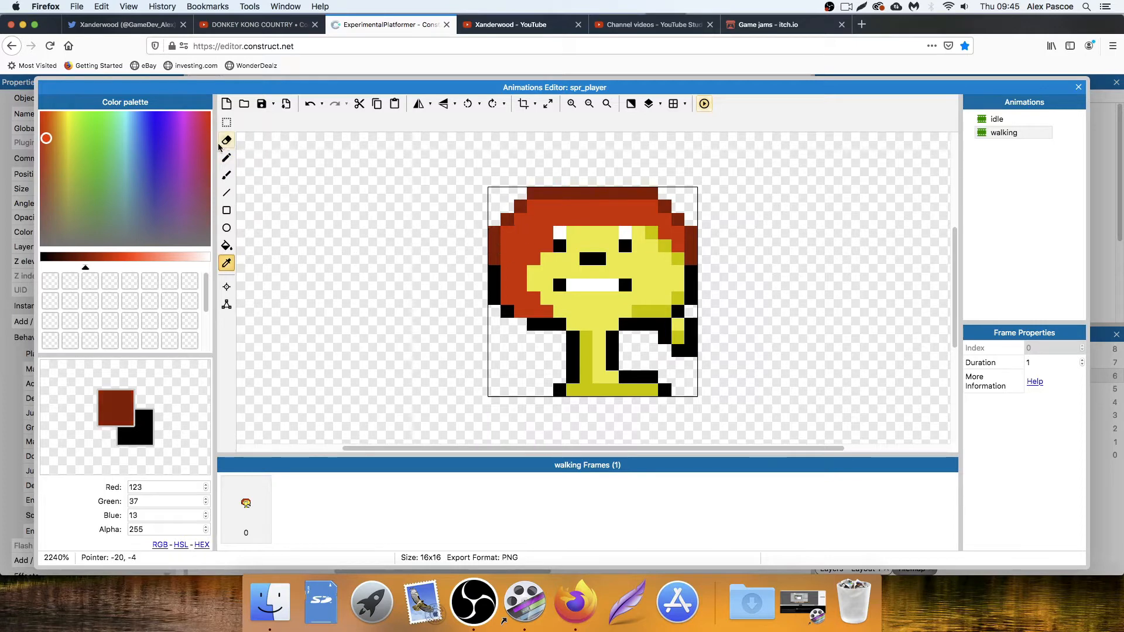
{"action": "key", "text": "p"}
{"action": "mouse_move", "coordinate": [493, 281]}
{"action": "left_mouse_down"}
{"action": "mouse_move", "coordinate": [518, 322]}
{"action": "mouse_move", "coordinate": [560, 325]}
{"action": "left_mouse_up"}
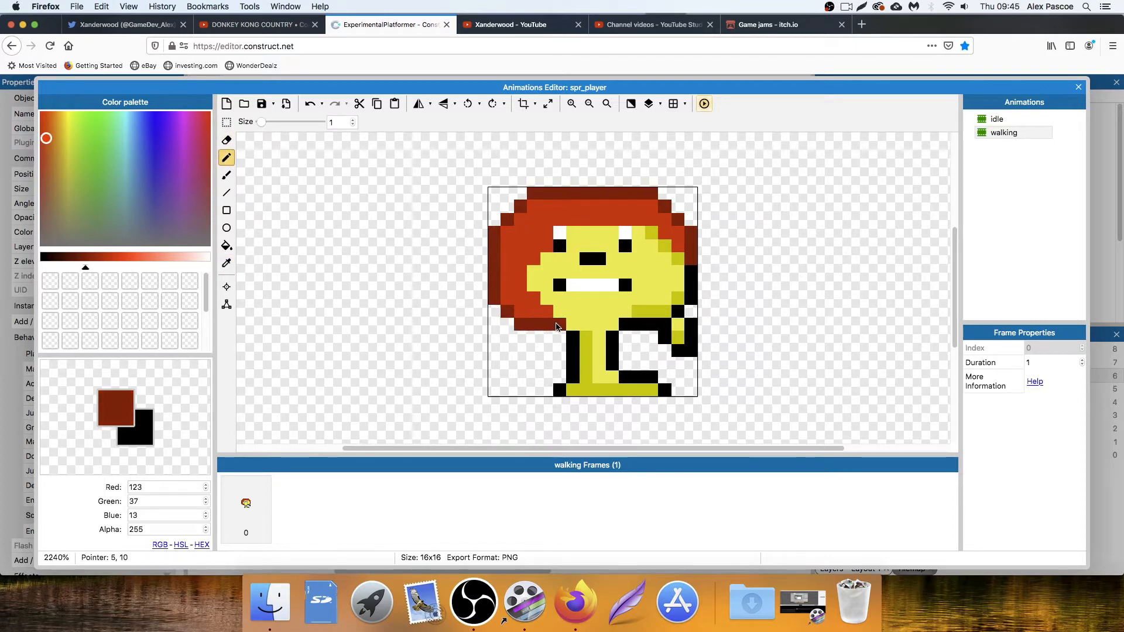
{"action": "left_click", "coordinate": [227, 262]}
{"action": "left_click", "coordinate": [692, 286]}
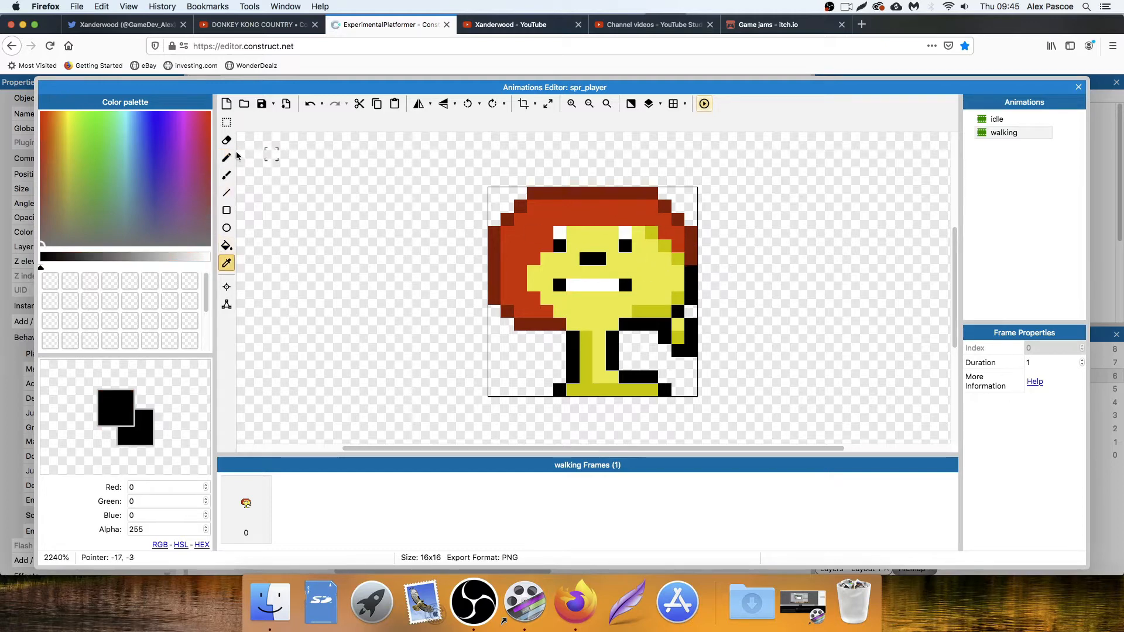
{"action": "left_click", "coordinate": [691, 259]}
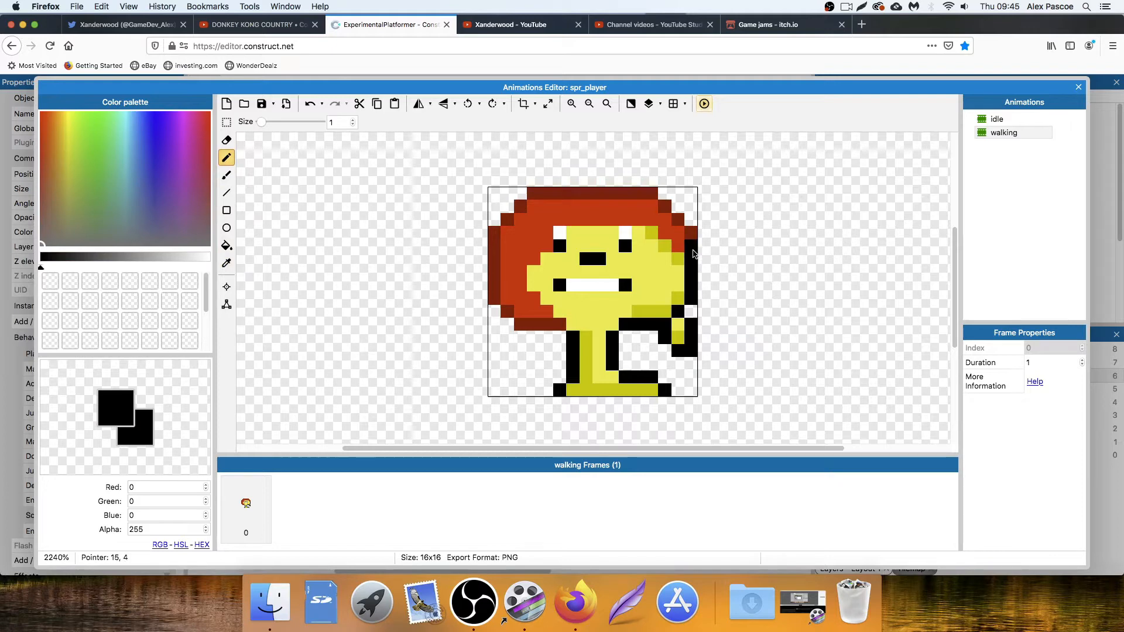
Paint over the eyes, nose, mouth and the shading and hair beside the front of the face with the sampled light yellow.
{"action": "left_click", "coordinate": [227, 263]}
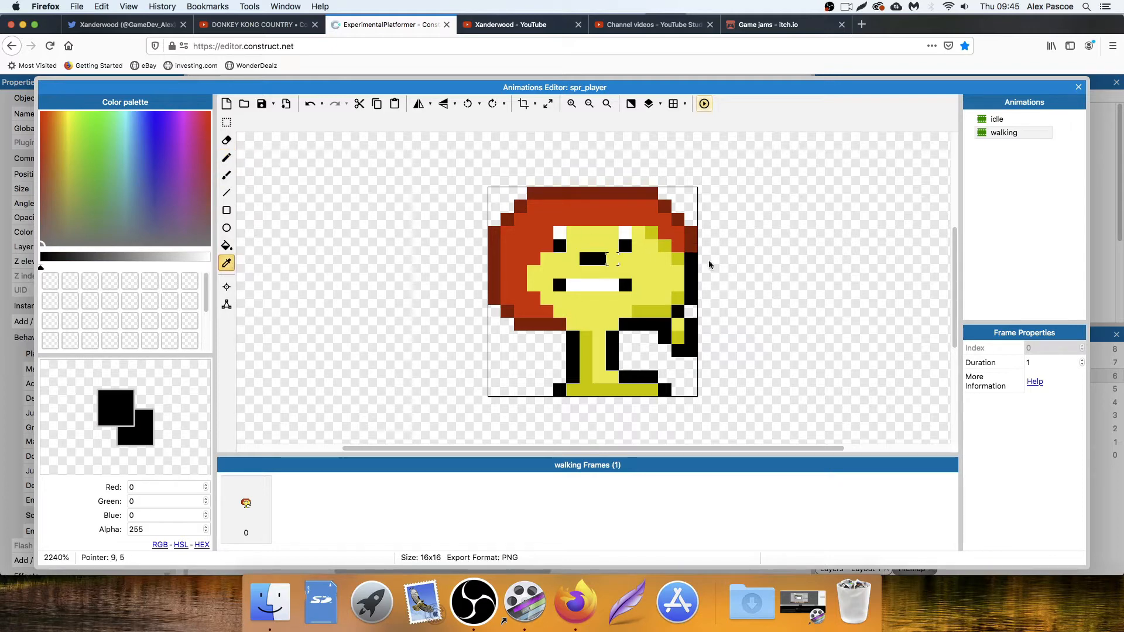
{"action": "left_click", "coordinate": [643, 263]}
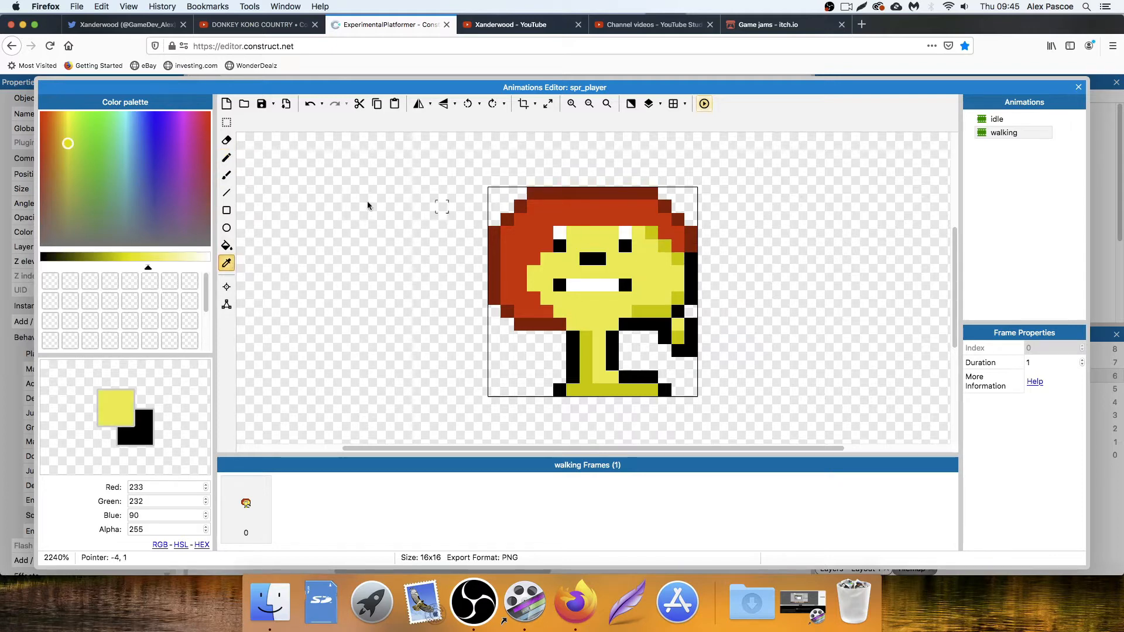
{"action": "left_click", "coordinate": [651, 234]}
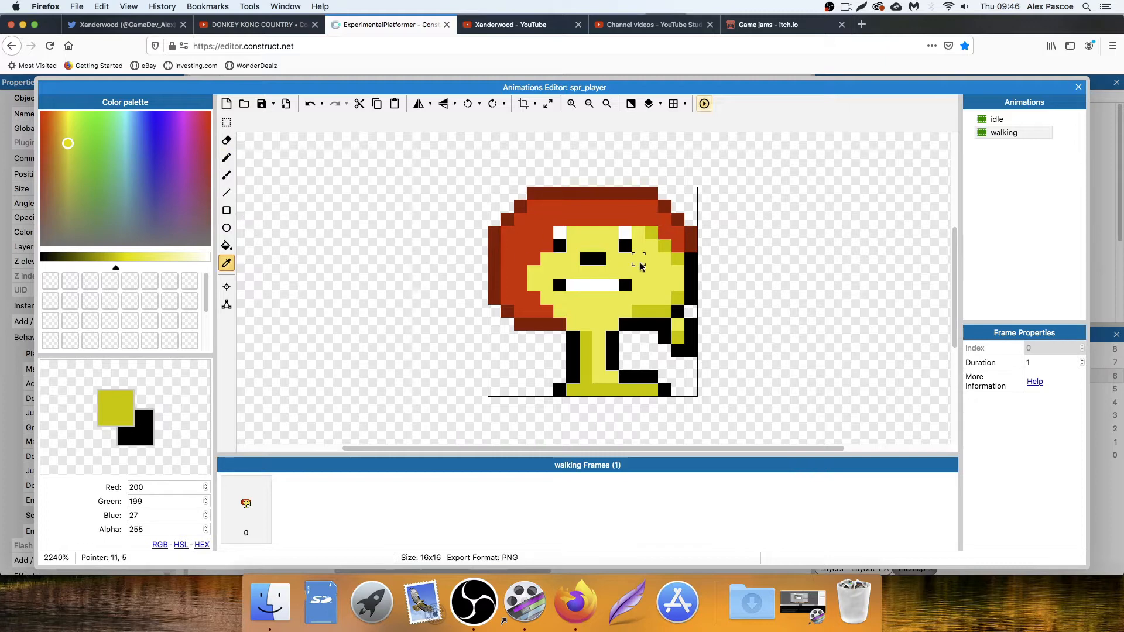
{"action": "left_click", "coordinate": [640, 262]}
{"action": "left_click", "coordinate": [232, 158]}
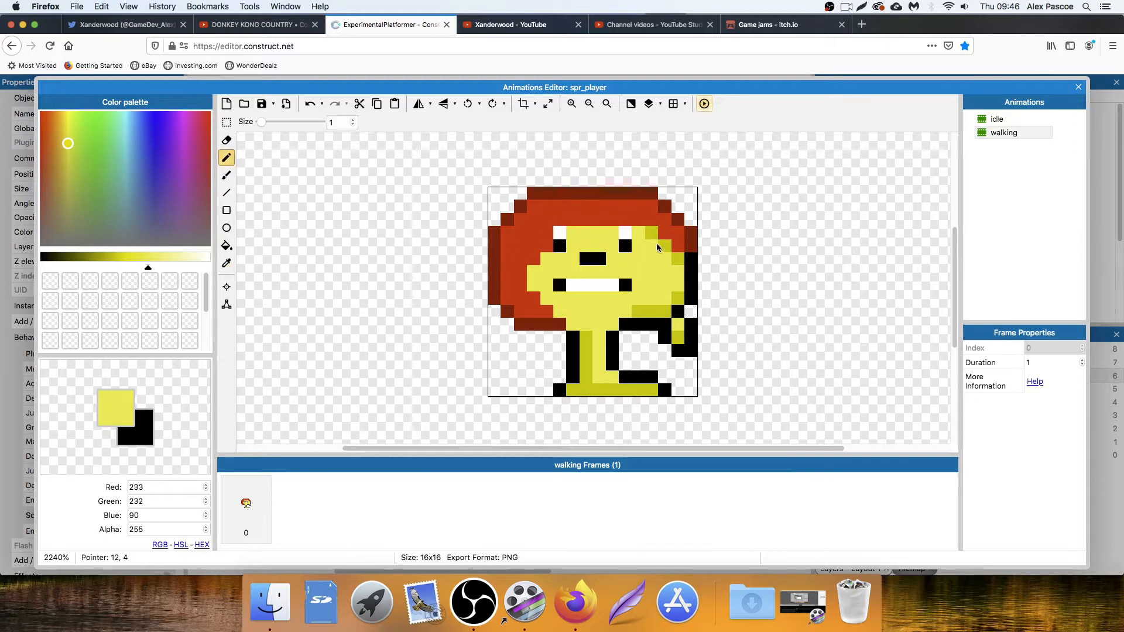
{"action": "mouse_move", "coordinate": [651, 232]}
{"action": "left_mouse_down"}
{"action": "mouse_move", "coordinate": [665, 220]}
{"action": "mouse_move", "coordinate": [672, 234]}
{"action": "mouse_move", "coordinate": [625, 245]}
{"action": "mouse_move", "coordinate": [560, 232]}
{"action": "mouse_move", "coordinate": [599, 259]}
{"action": "left_mouse_up"}
{"action": "key", "text": "super+z"}
{"action": "left_click", "coordinate": [626, 237]}
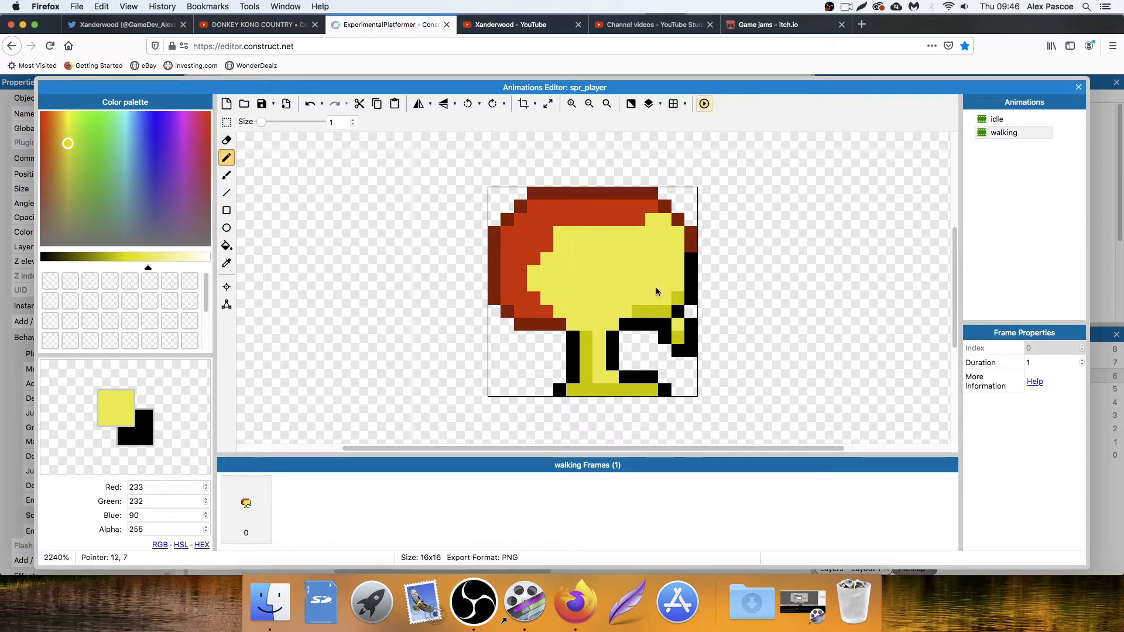
Delete the 3x3 block containing the remaining hand.
{"action": "left_click", "coordinate": [227, 122]}
{"action": "left_click_drag", "start_coordinate": [660, 320], "coordinate": [691, 354]}
{"action": "key", "text": "Delete"}
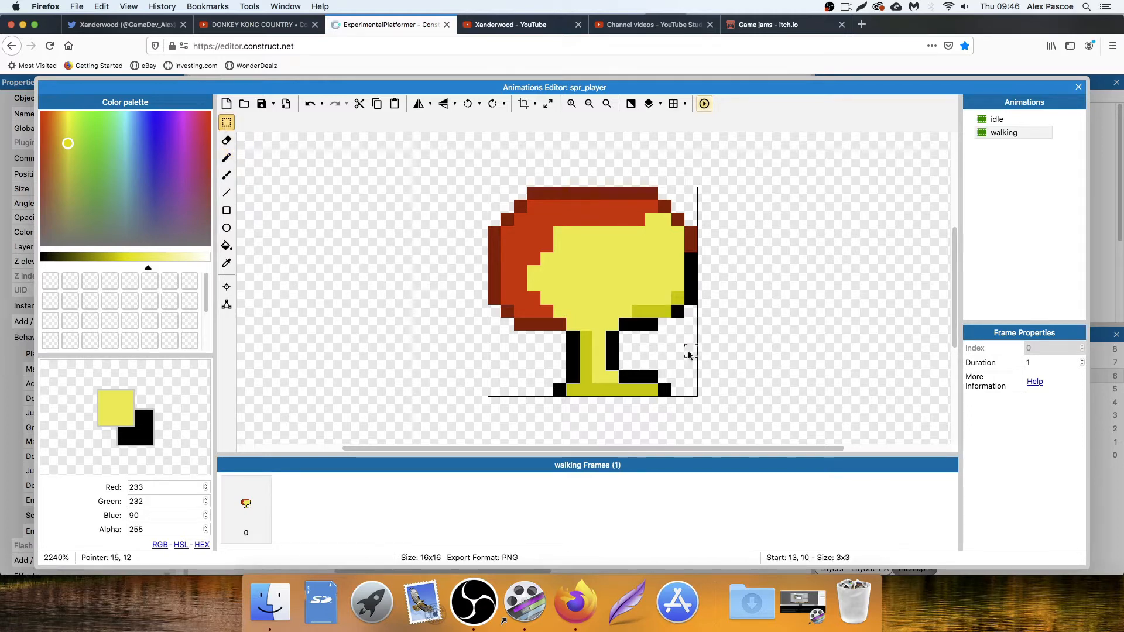
Narrow the head by moving its 3x12 front strip and its 4x11 back strip one pixel inward each.
{"action": "left_click", "coordinate": [227, 263]}
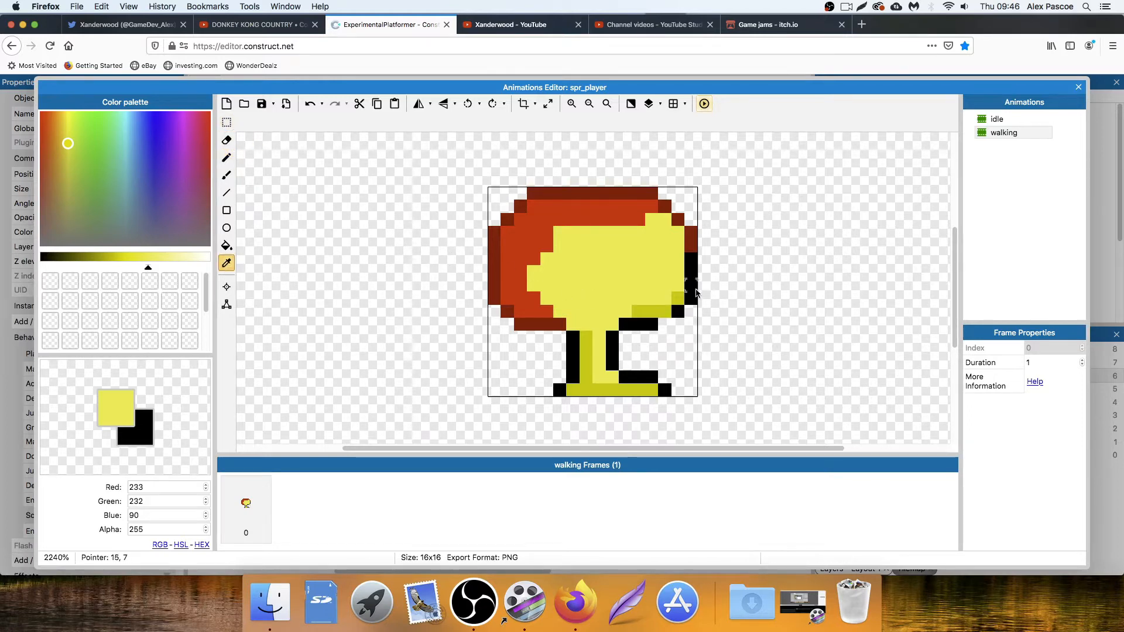
{"action": "left_click", "coordinate": [698, 257]}
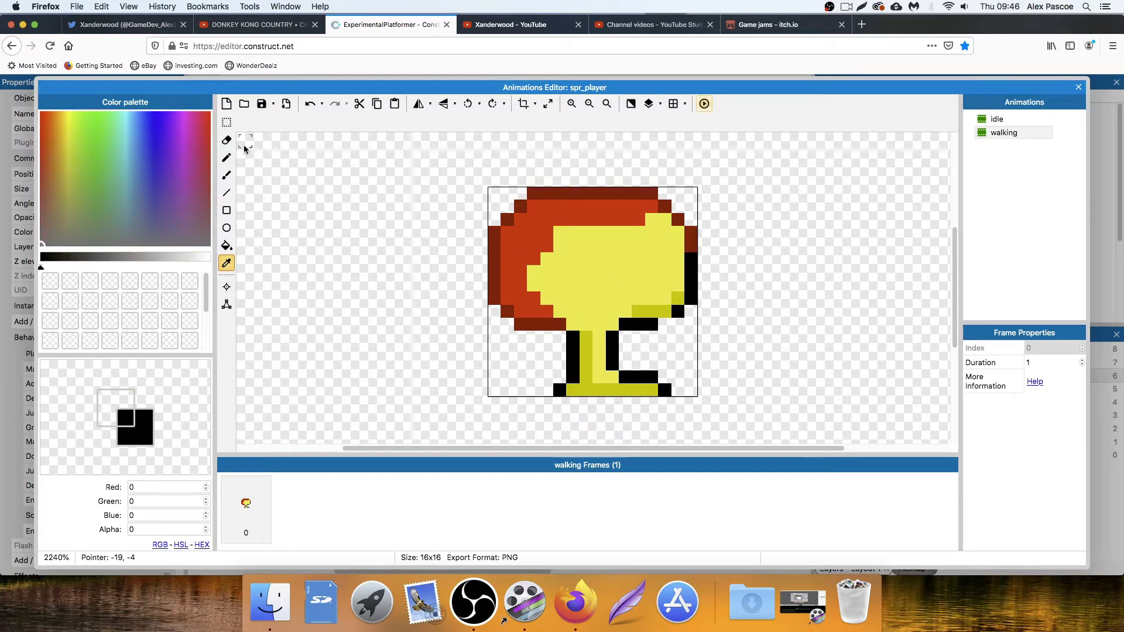
{"action": "left_click", "coordinate": [227, 123]}
{"action": "left_click_drag", "start_coordinate": [715, 188], "coordinate": [664, 340]}
{"action": "left_click_drag", "start_coordinate": [675, 292], "coordinate": [662, 292]}
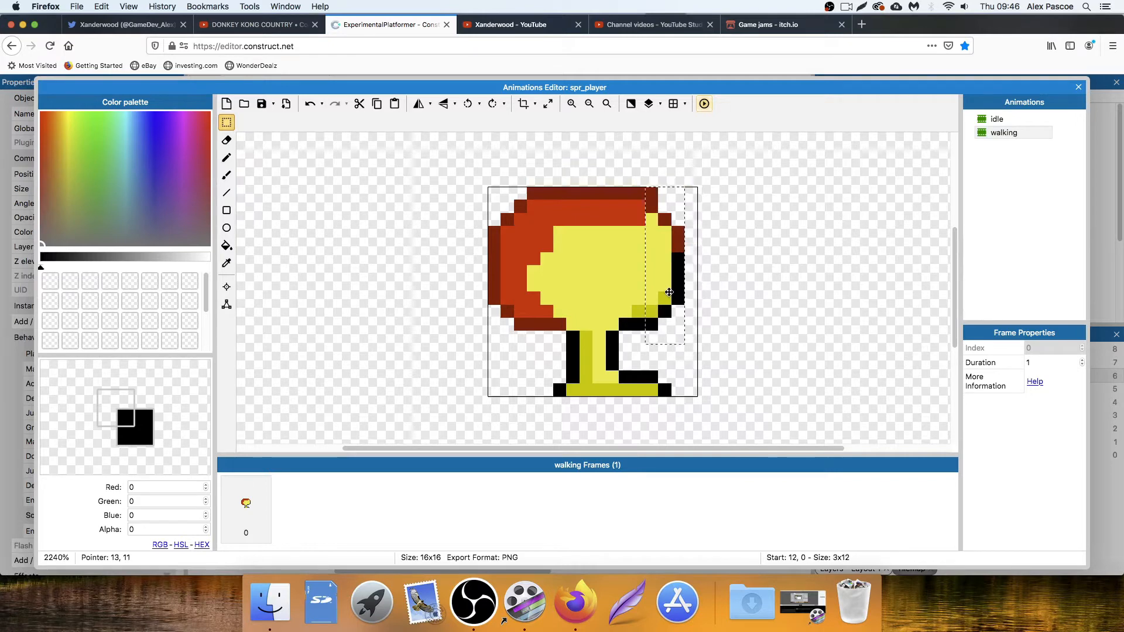
{"action": "left_click", "coordinate": [731, 280]}
{"action": "left_click_drag", "start_coordinate": [489, 192], "coordinate": [536, 300]}
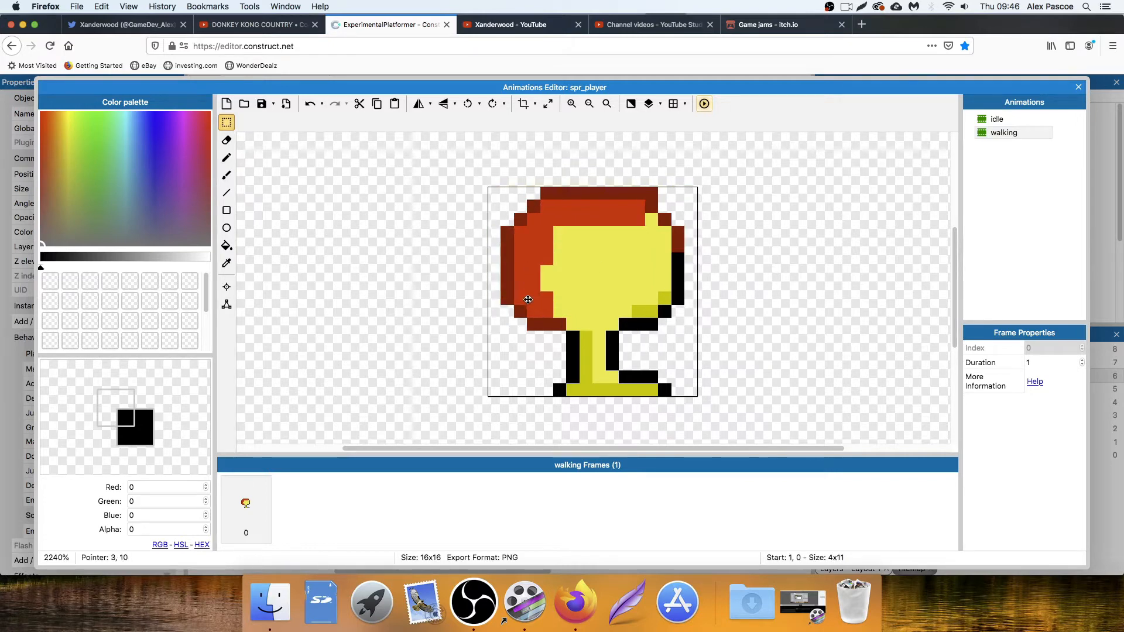
{"action": "left_click", "coordinate": [541, 349]}
Draw a sampled-black profile outline at the front of the face, stepping down from the forehead to a three-pixel-high nose.
{"action": "left_click", "coordinate": [1003, 122]}
{"action": "left_click", "coordinate": [1004, 132]}
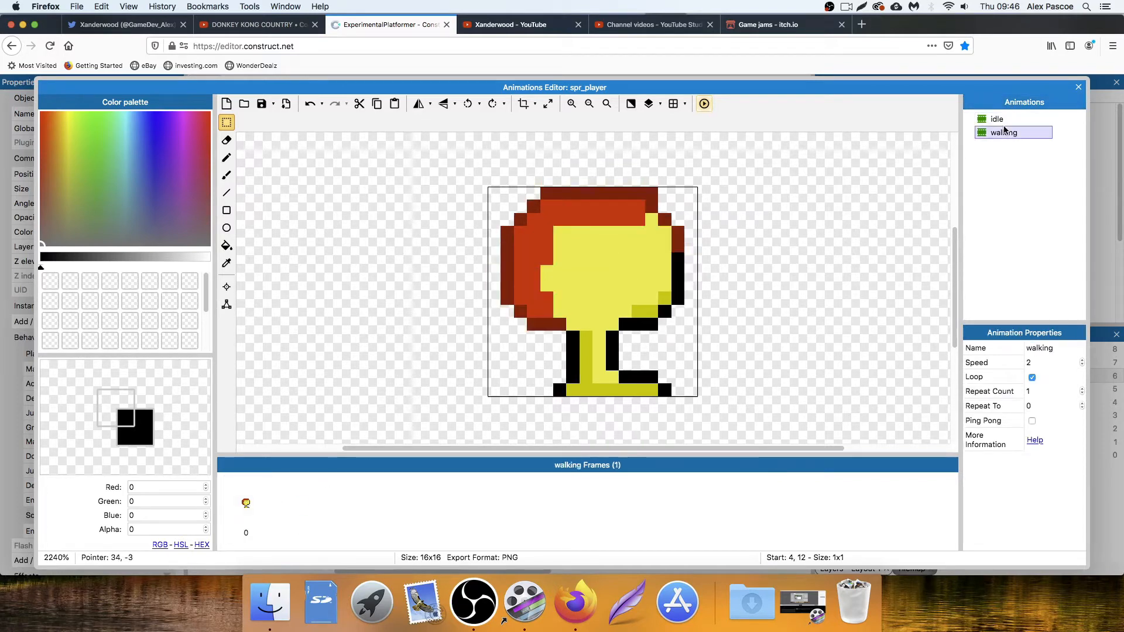
{"action": "left_click", "coordinate": [999, 120]}
{"action": "left_click", "coordinate": [1000, 132]}
{"action": "left_click", "coordinate": [226, 263]}
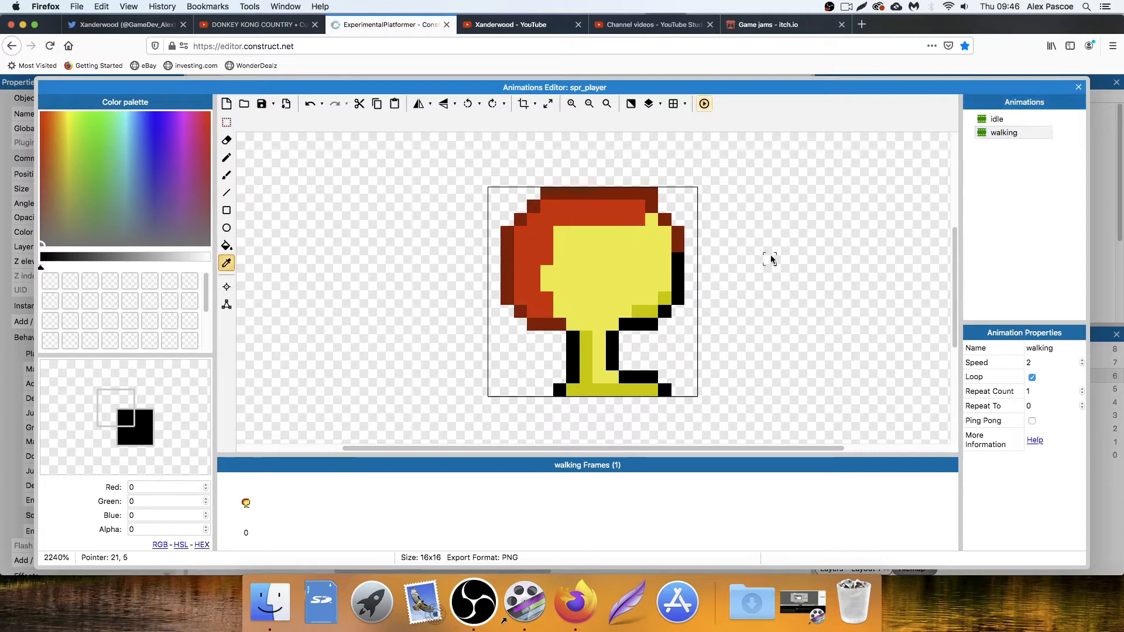
{"action": "left_click", "coordinate": [679, 275]}
{"action": "left_click", "coordinate": [228, 157]}
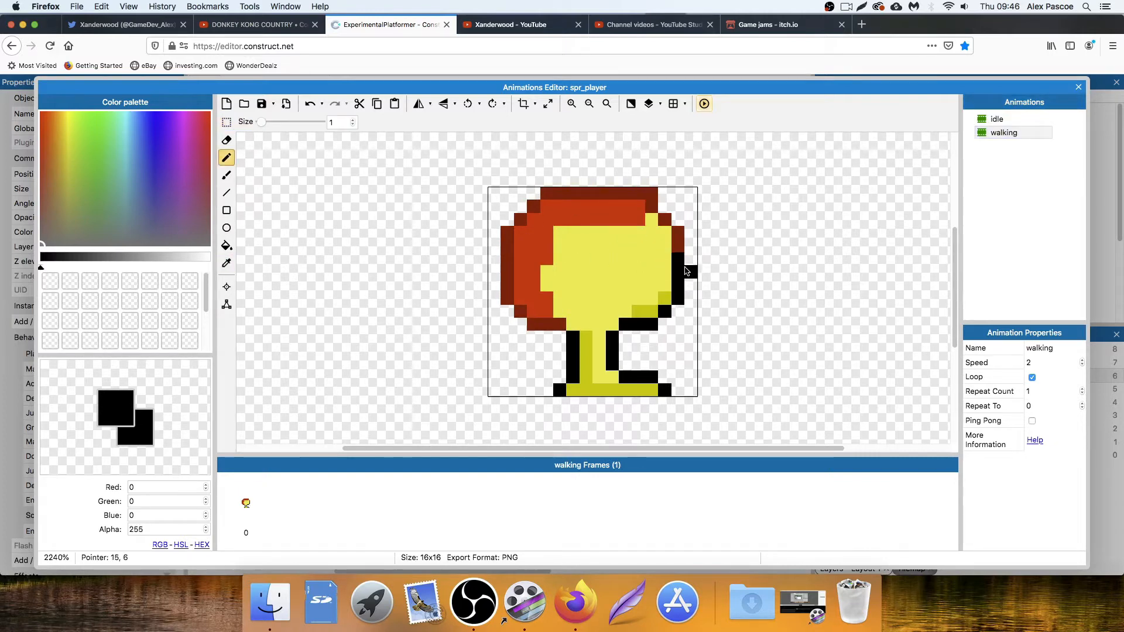
{"action": "left_click_drag", "start_coordinate": [691, 271], "coordinate": [689, 250]}
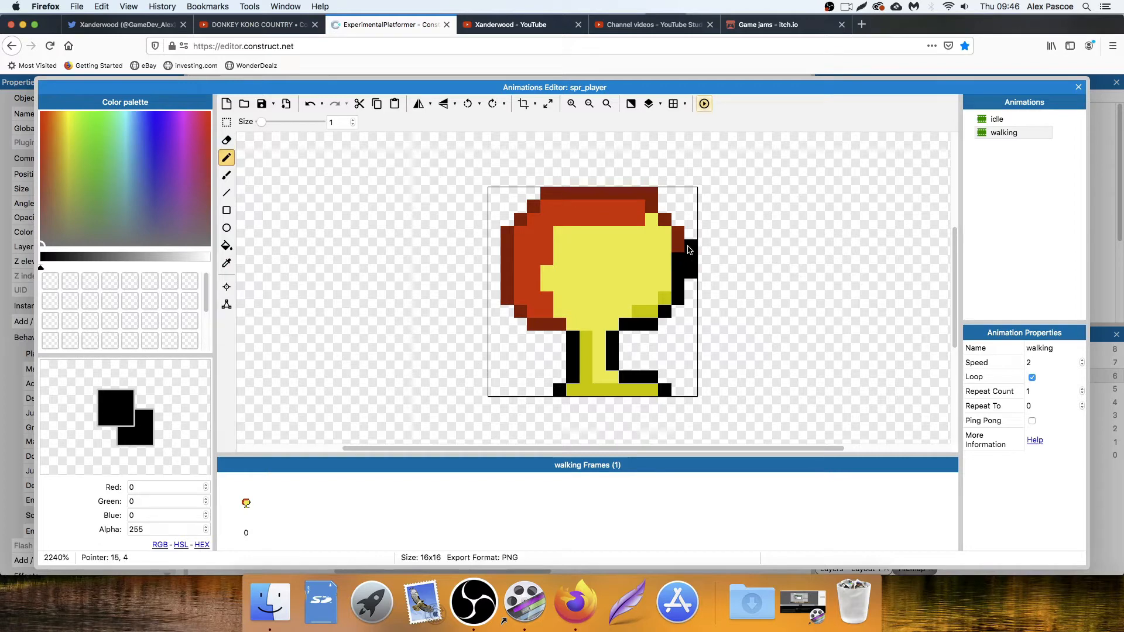
{"action": "left_click", "coordinate": [679, 231]}
{"action": "left_click", "coordinate": [666, 220]}
{"action": "key", "text": "super+z"}
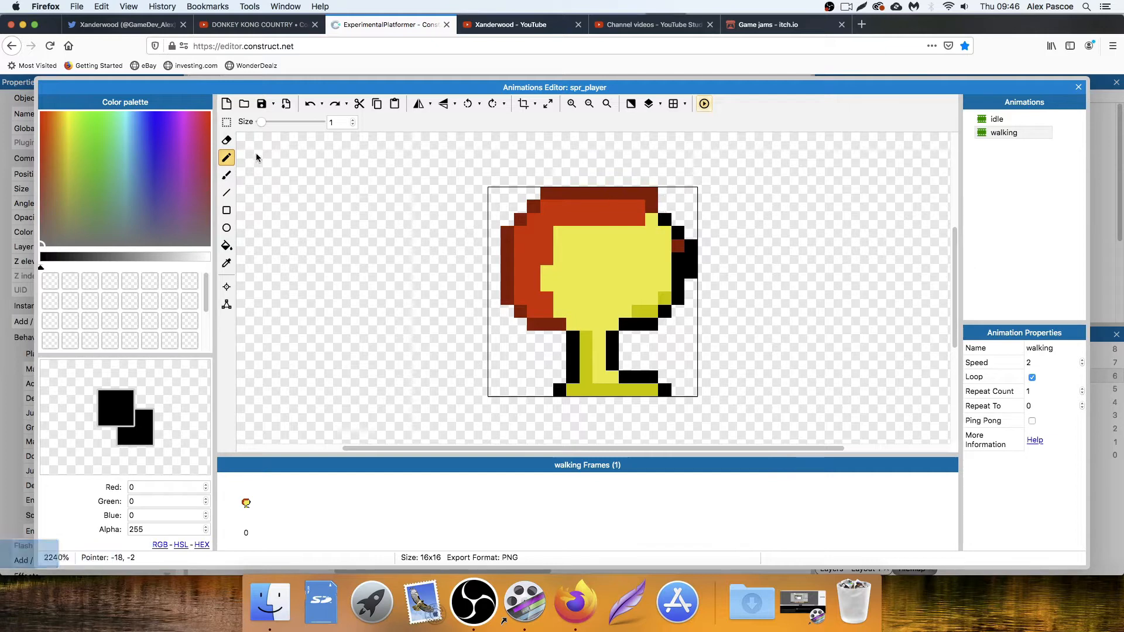
Erase the dark red corner pixel at the front end of the hair's top row, undoing any stray erasing.
{"action": "left_click", "coordinate": [226, 140]}
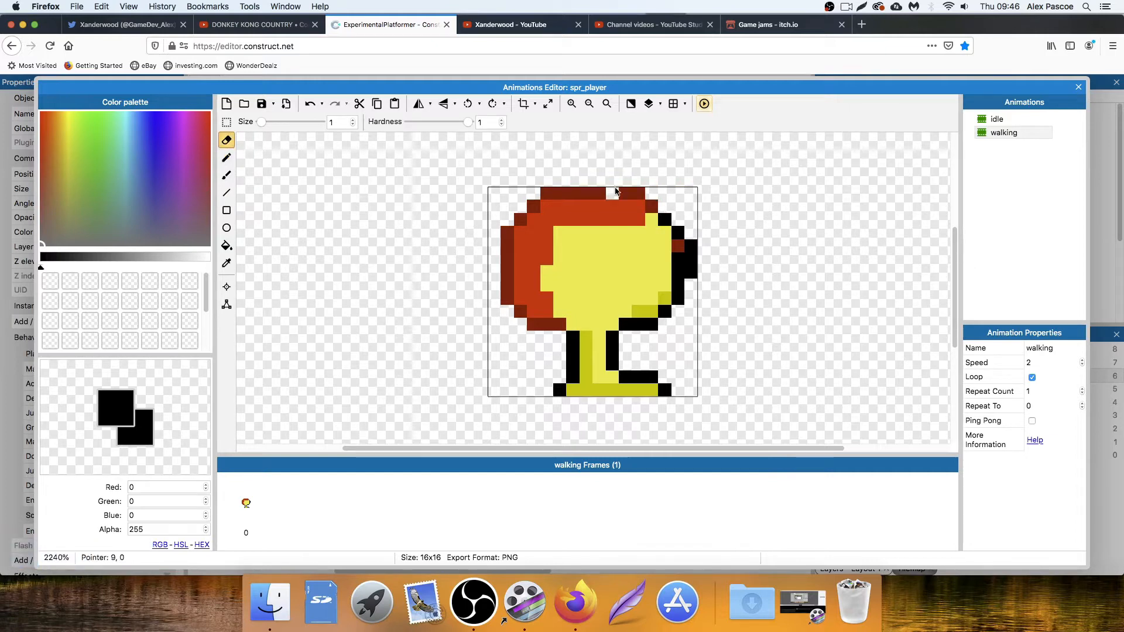
{"action": "left_click", "coordinate": [681, 263]}
{"action": "key", "text": "super+z"}
Fill the inside of the nose and cover the old chin shading with the sampled light yellow.
{"action": "key", "text": "i"}
{"action": "left_click", "coordinate": [599, 261]}
{"action": "left_click", "coordinate": [227, 158]}
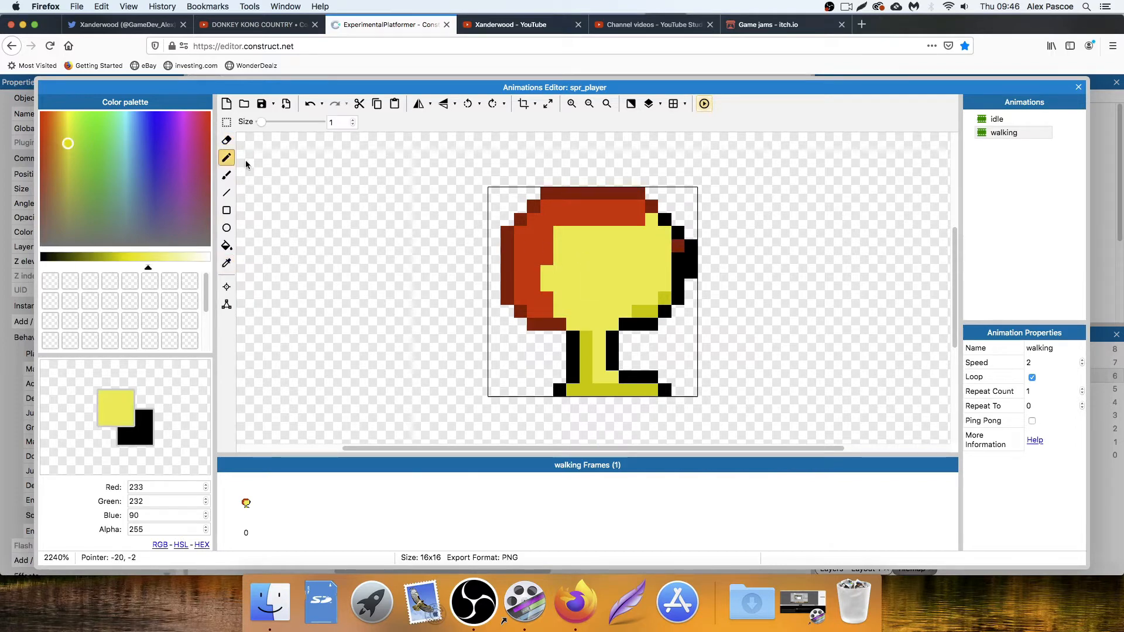
{"action": "left_click", "coordinate": [677, 251]}
{"action": "left_click_drag", "start_coordinate": [677, 252], "coordinate": [681, 269]}
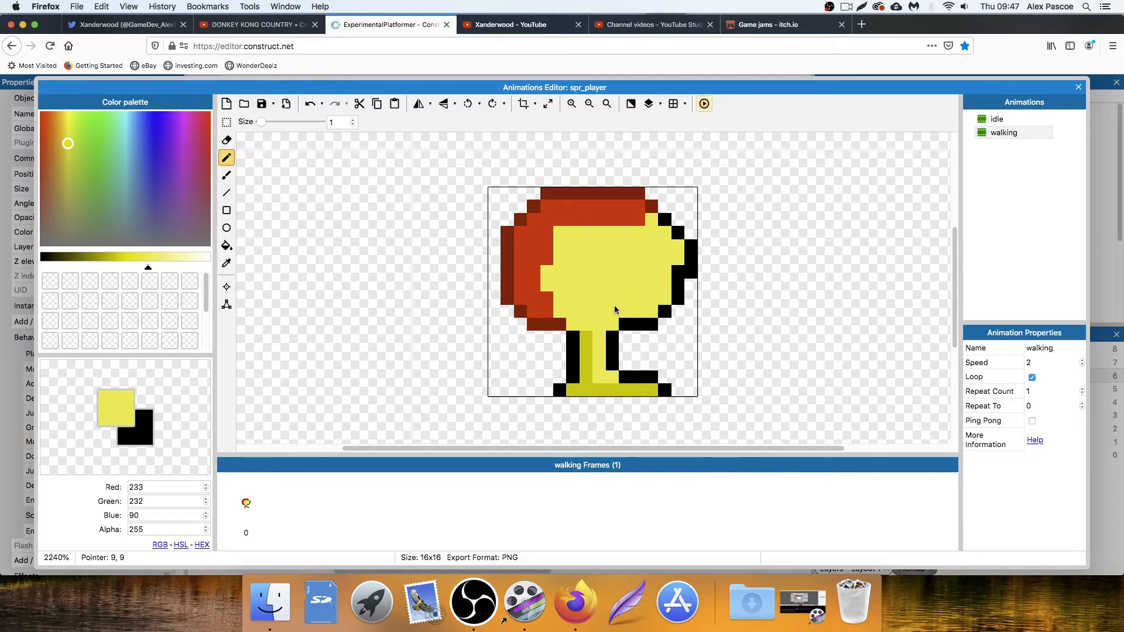
Shade the top of the neck, the back of the jaw and the underside of the chin with the leg's sampled dark yellow.
{"action": "left_click", "coordinate": [227, 263]}
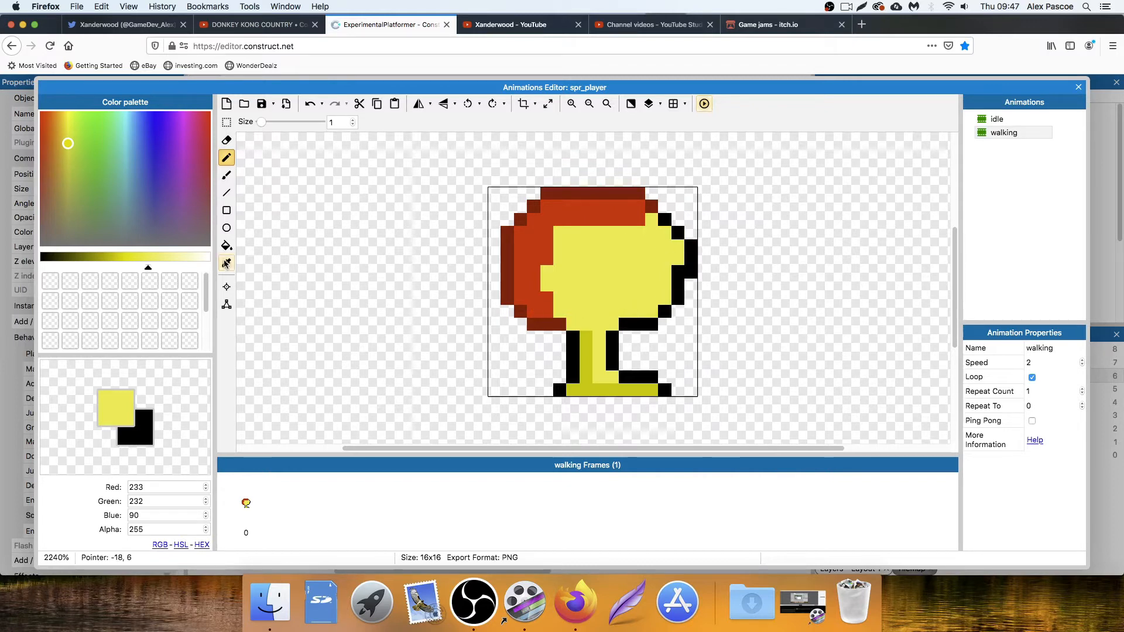
{"action": "left_click", "coordinate": [588, 338]}
{"action": "left_click", "coordinate": [227, 157]}
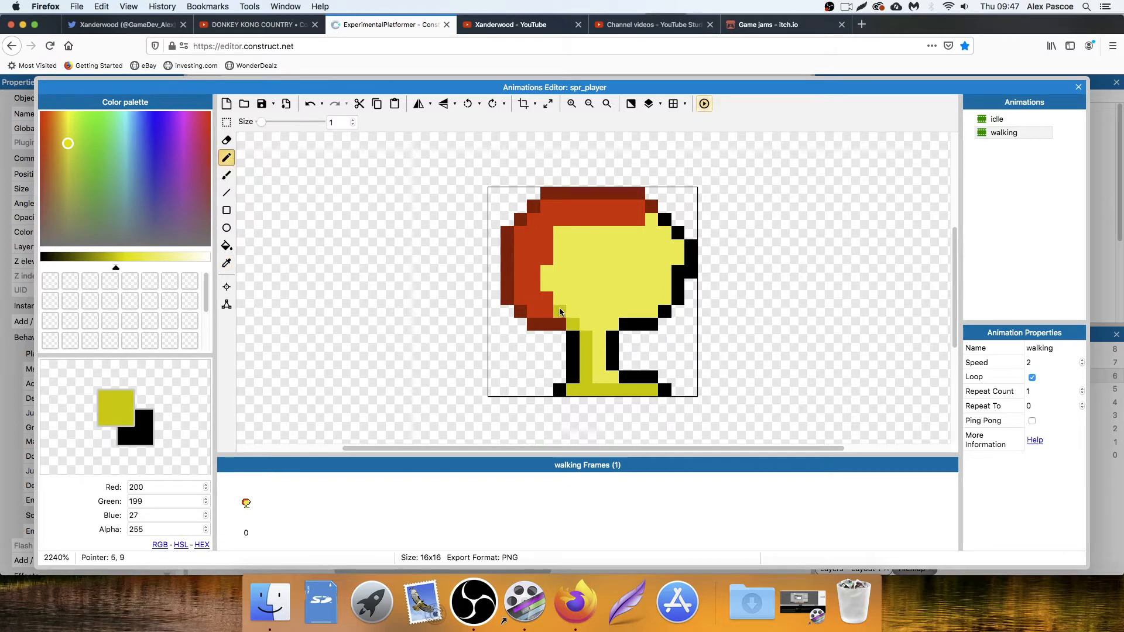
{"action": "left_click_drag", "start_coordinate": [560, 311], "coordinate": [548, 288]}
{"action": "left_click_drag", "start_coordinate": [610, 311], "coordinate": [665, 299]}
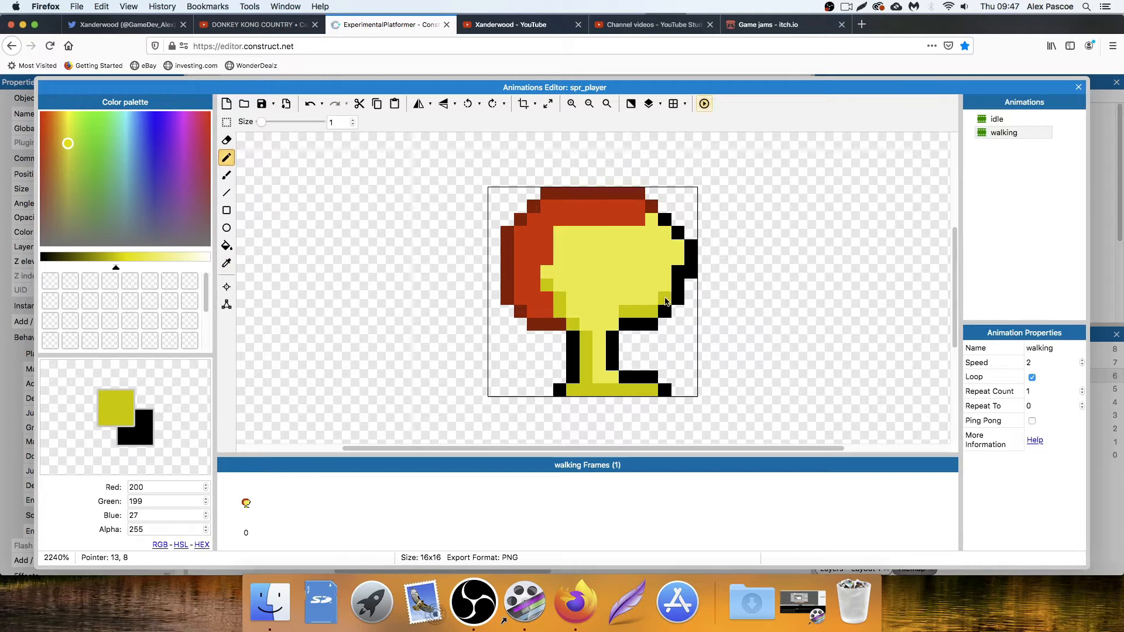
{"action": "right_click", "coordinate": [677, 318]}
Draw the side-view mouth as a three-pixel white row with its inner pixel black, using the idle frame as reference.
{"action": "left_click_drag", "start_coordinate": [134, 268], "coordinate": [210, 267]}
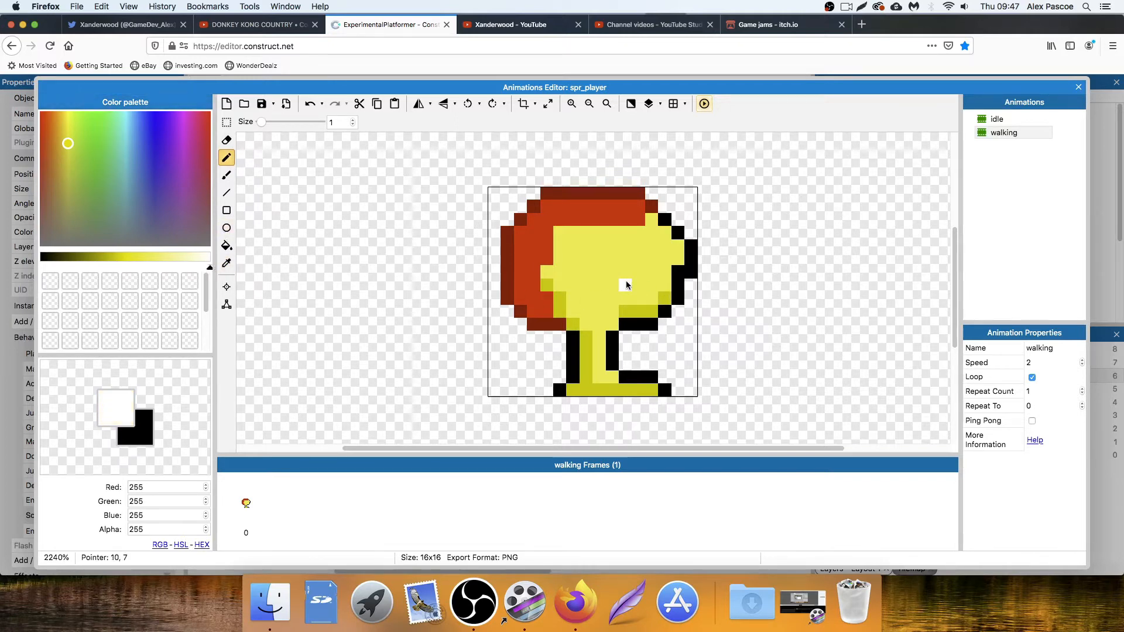
{"action": "left_click", "coordinate": [1008, 121]}
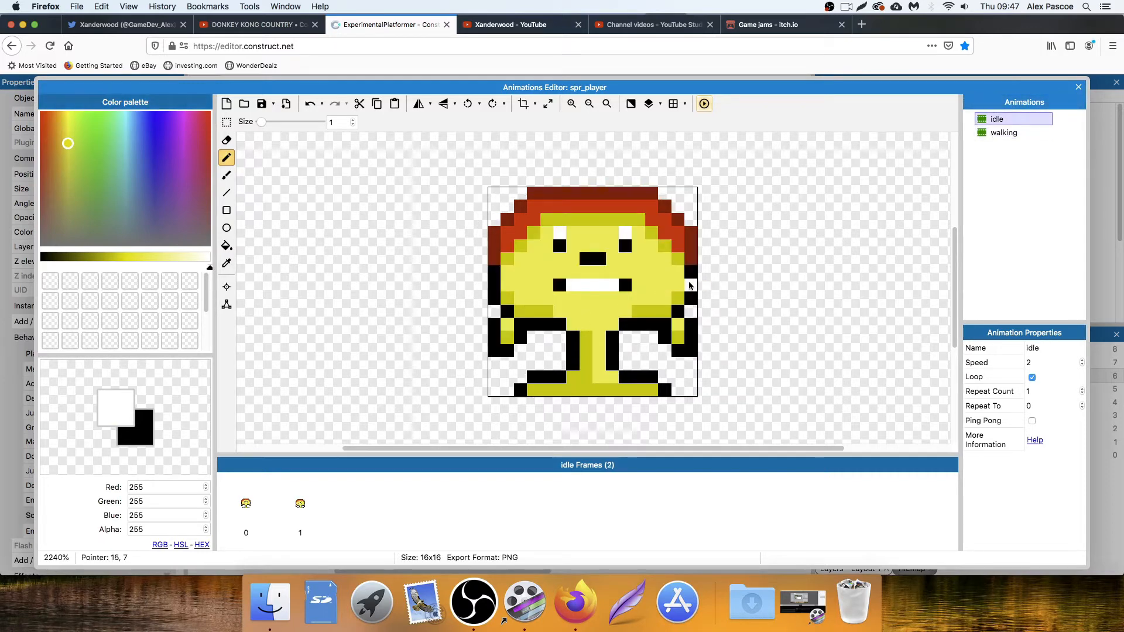
{"action": "left_click", "coordinate": [1003, 132]}
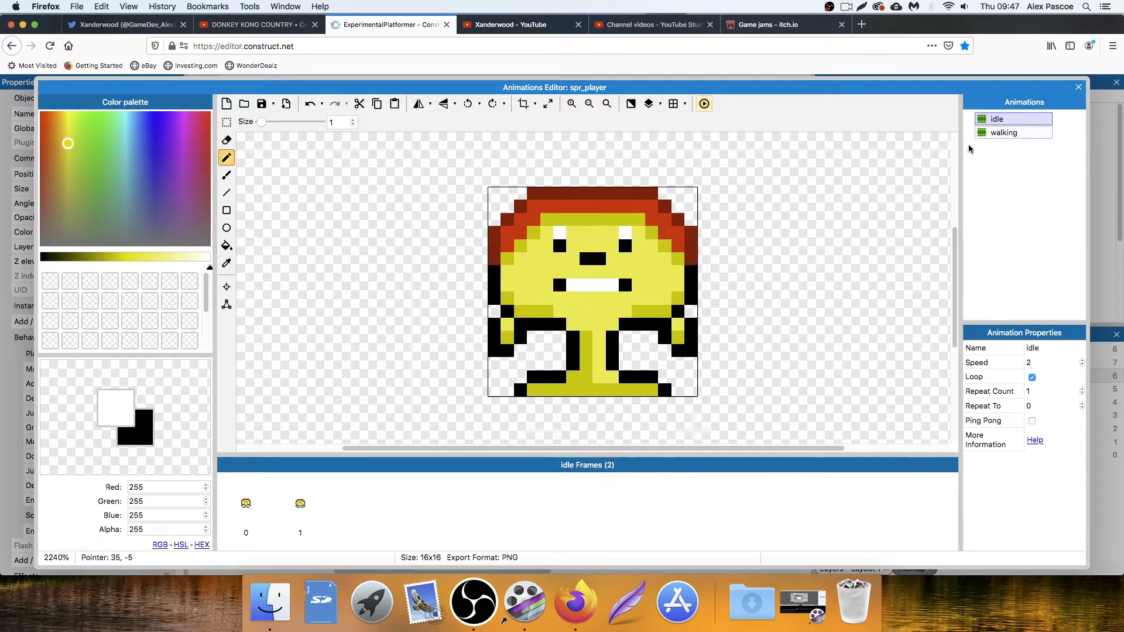
{"action": "left_click_drag", "start_coordinate": [663, 289], "coordinate": [638, 284]}
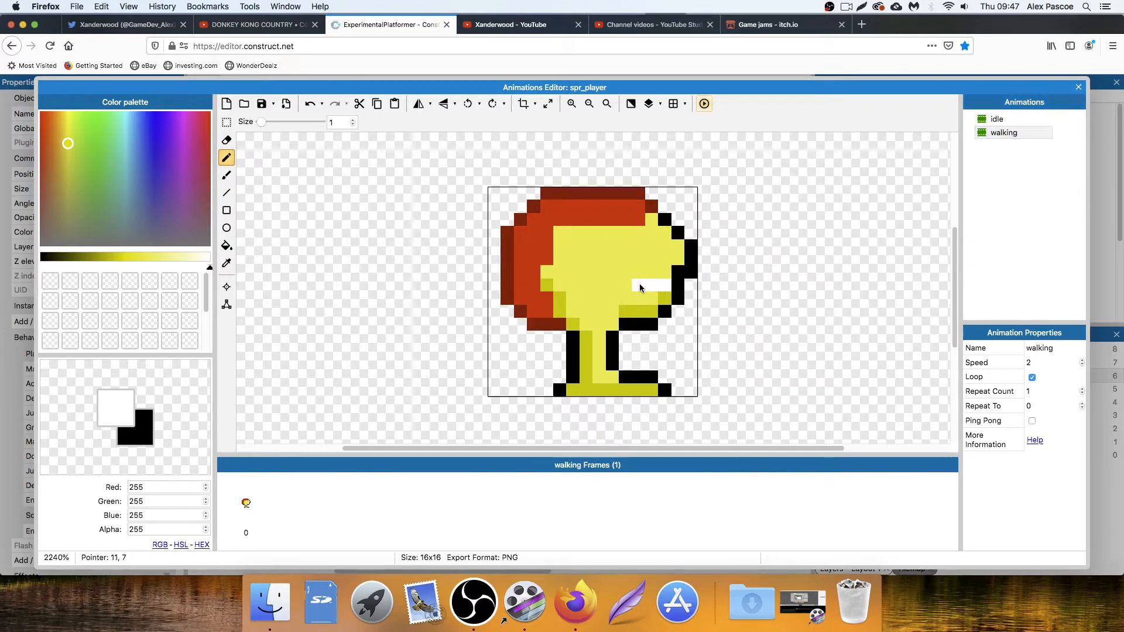
{"action": "left_click_drag", "start_coordinate": [87, 263], "coordinate": [41, 263]}
{"action": "left_click", "coordinate": [637, 285]}
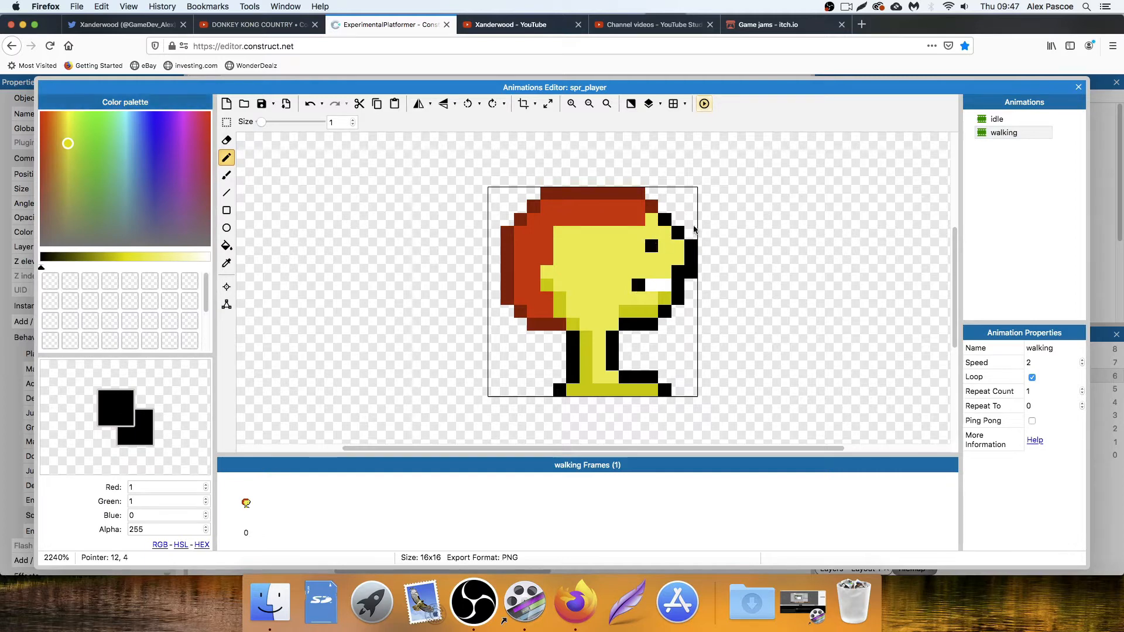
{"action": "left_click", "coordinate": [1006, 120]}
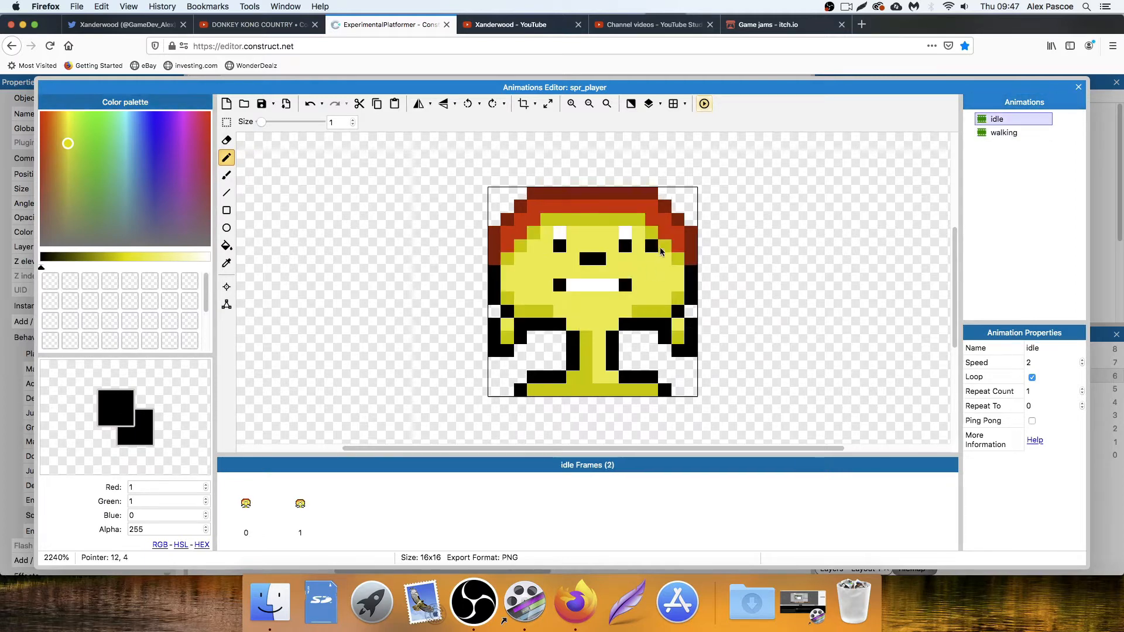
In the walking animation, try a white pixel directly behind the eye's black pupil, comparing it with the idle frame.
{"action": "left_click", "coordinate": [1004, 133]}
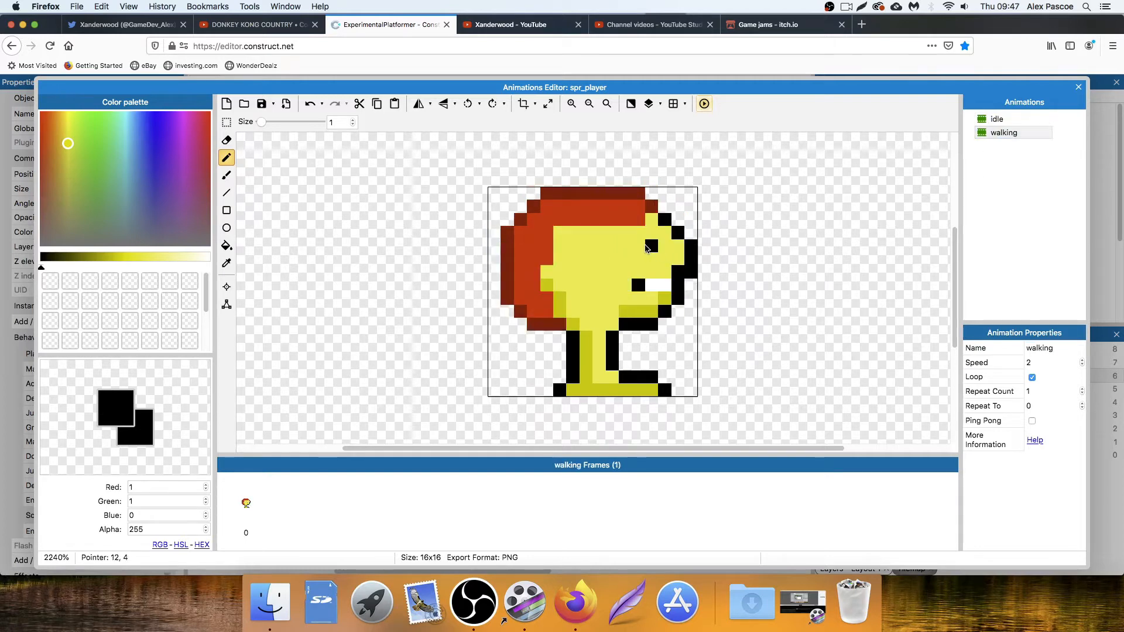
{"action": "left_click", "coordinate": [209, 261]}
{"action": "left_click", "coordinate": [210, 264]}
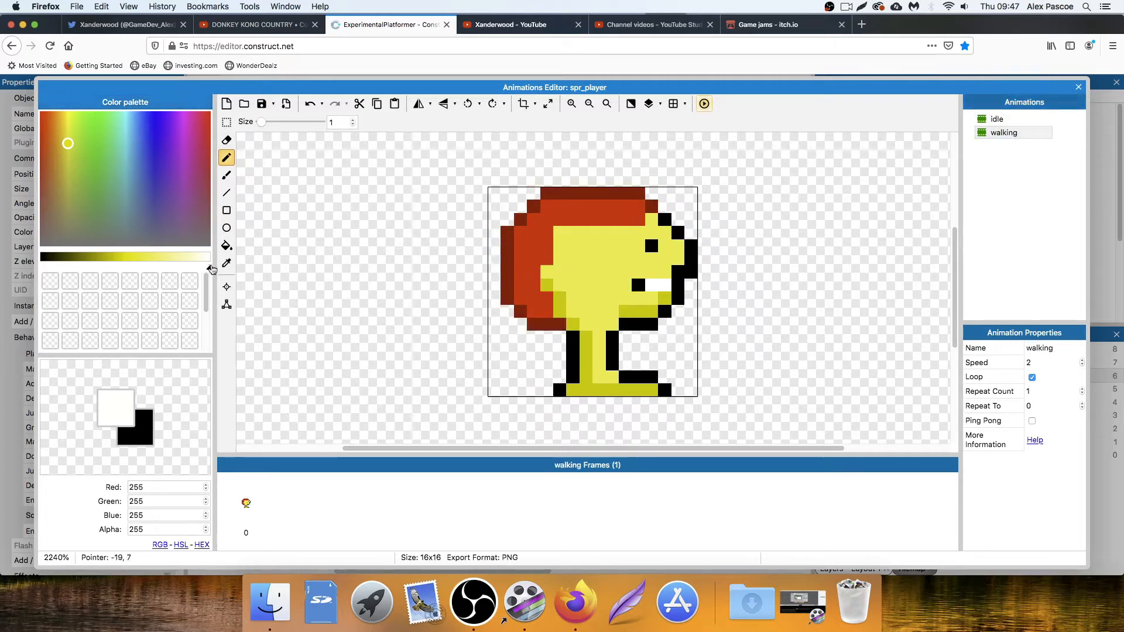
{"action": "left_click", "coordinate": [643, 247]}
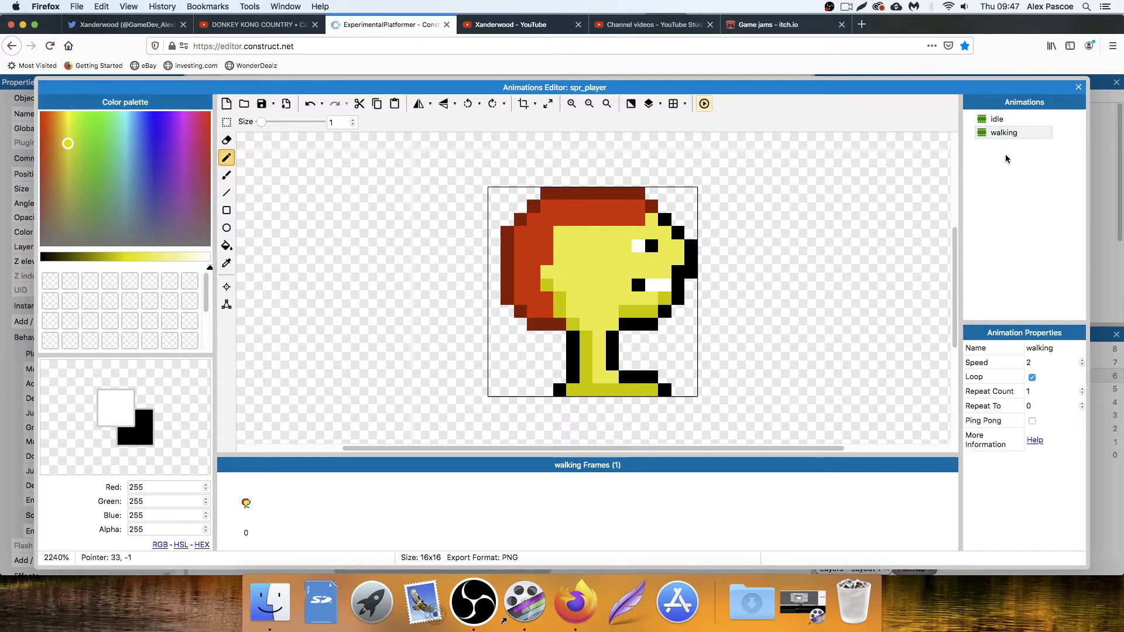
{"action": "left_click", "coordinate": [997, 119]}
{"action": "left_click", "coordinate": [1001, 134]}
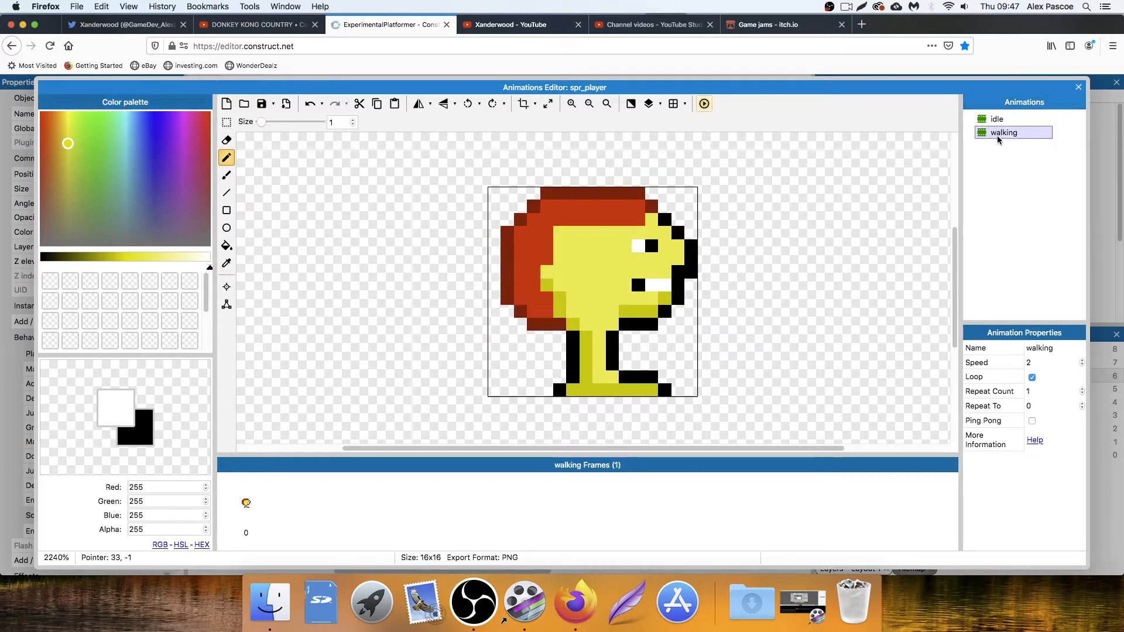
{"action": "left_click", "coordinate": [997, 119]}
{"action": "left_click", "coordinate": [1003, 133]}
Undo the white pixel behind the pupil and paint one directly above it, using the idle frame as reference.
{"action": "left_click", "coordinate": [670, 272]}
{"action": "key", "text": "super+z"}
{"action": "key", "text": "super+z"}
{"action": "key", "text": "super+z"}
{"action": "key", "text": "super+z"}
{"action": "key", "text": "super+z"}
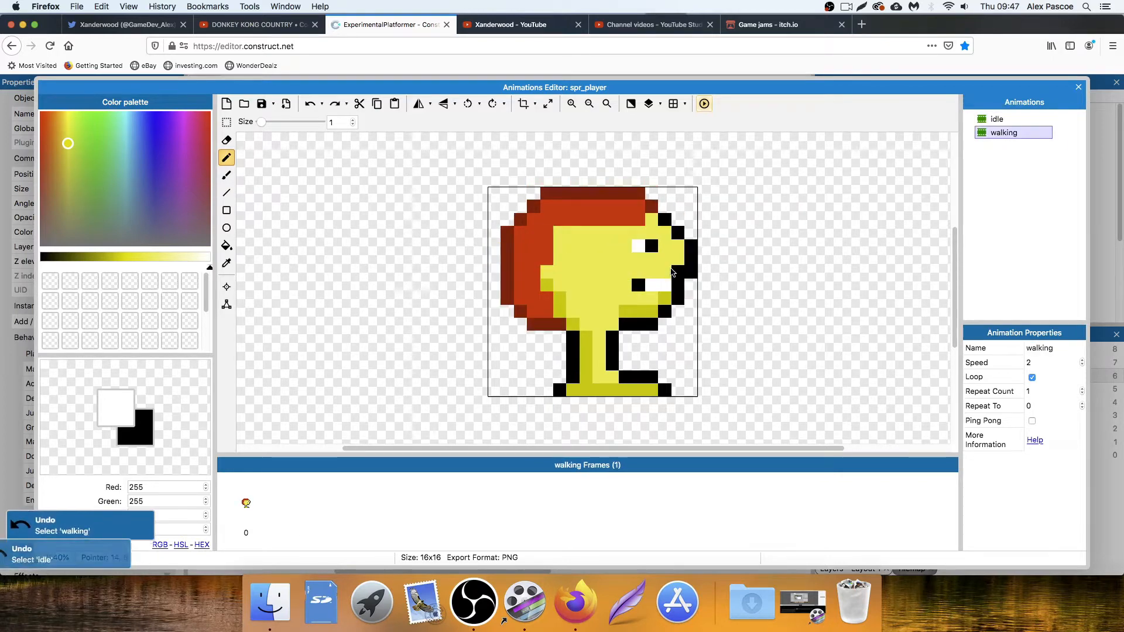
{"action": "key", "text": "super+z"}
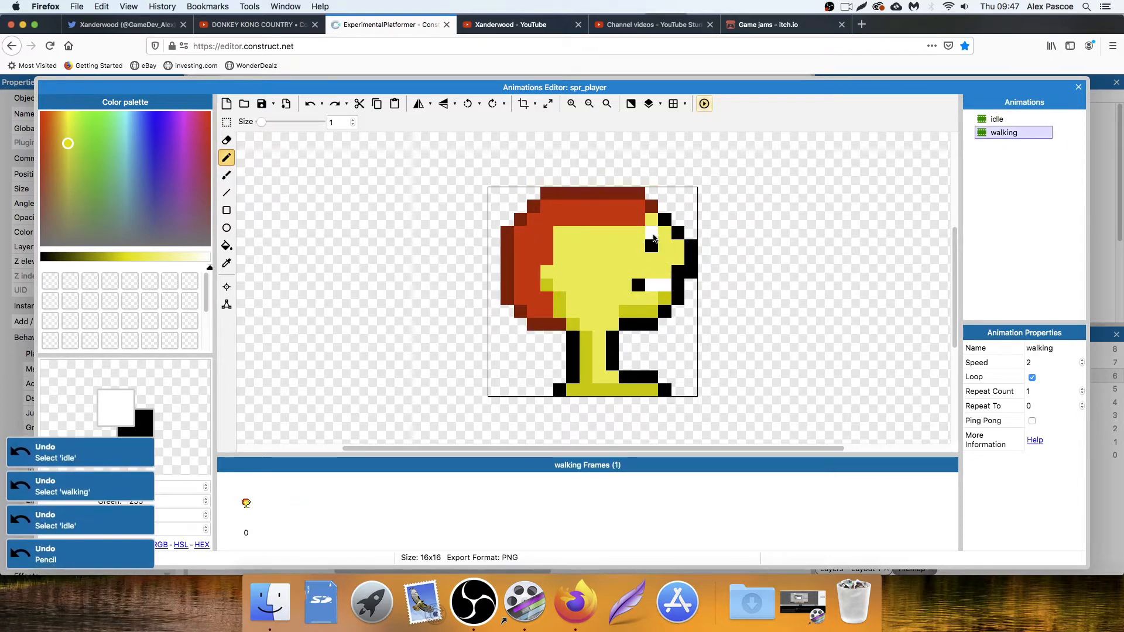
{"action": "left_click", "coordinate": [1000, 118]}
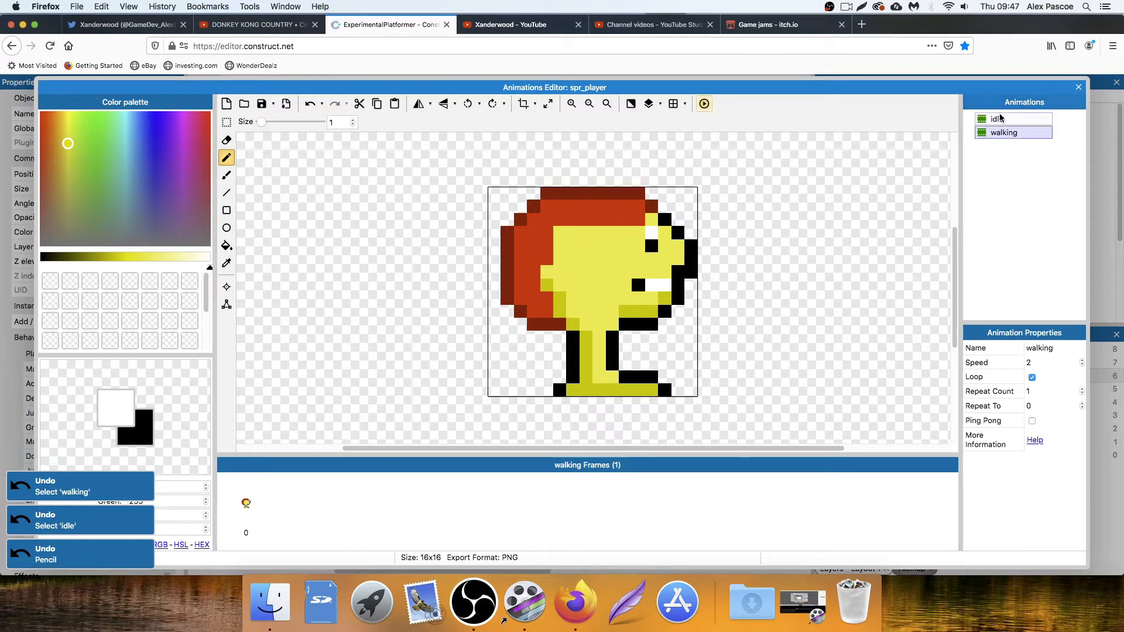
{"action": "left_click", "coordinate": [1004, 133]}
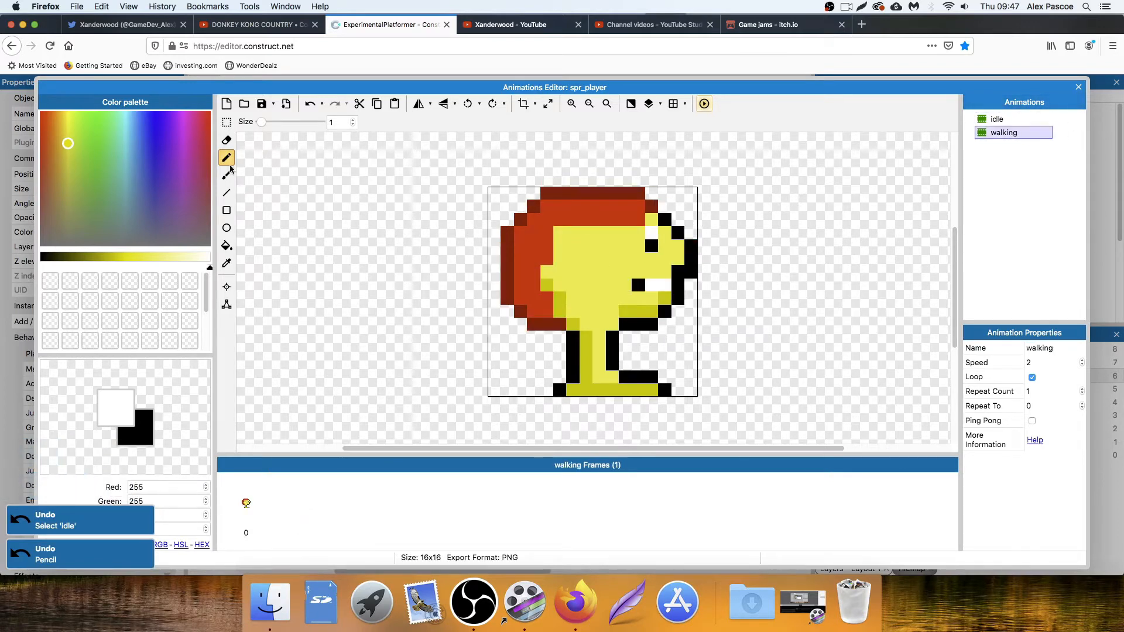
Recolour the front end pixel of the hair's lower fringe row with the face's sampled light yellow.
{"action": "left_click", "coordinate": [227, 263]}
{"action": "left_click", "coordinate": [621, 261]}
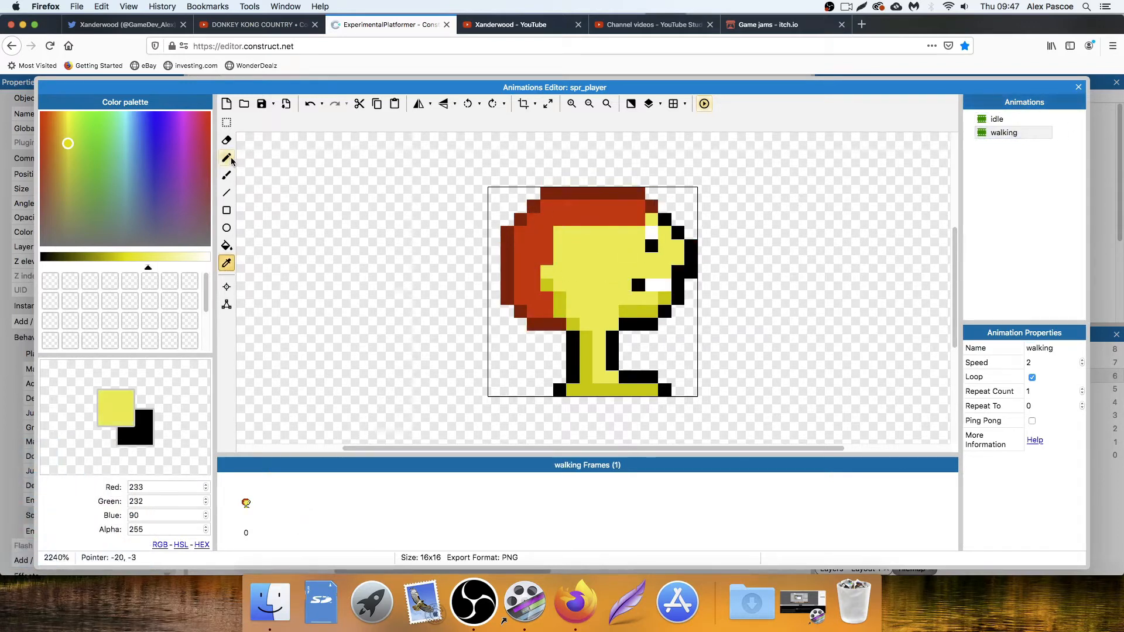
{"action": "left_click", "coordinate": [228, 160]}
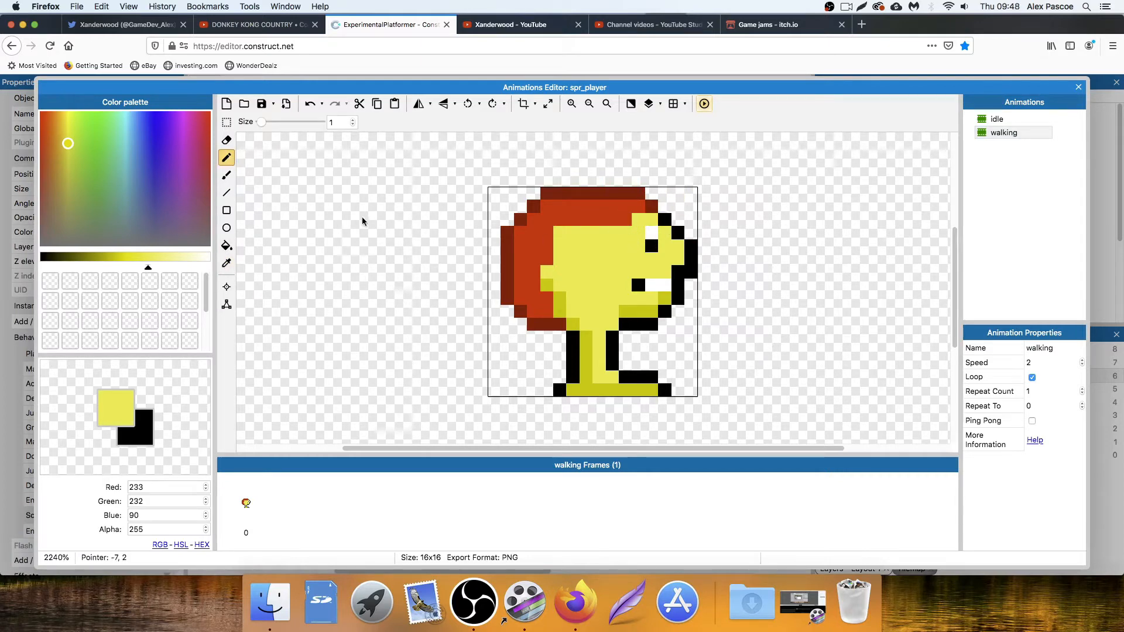
Shade the face directly under the fringe and at its back corner with sampled dark yellow, undoing any stray pixel.
{"action": "left_click", "coordinate": [227, 263]}
{"action": "left_click", "coordinate": [561, 309]}
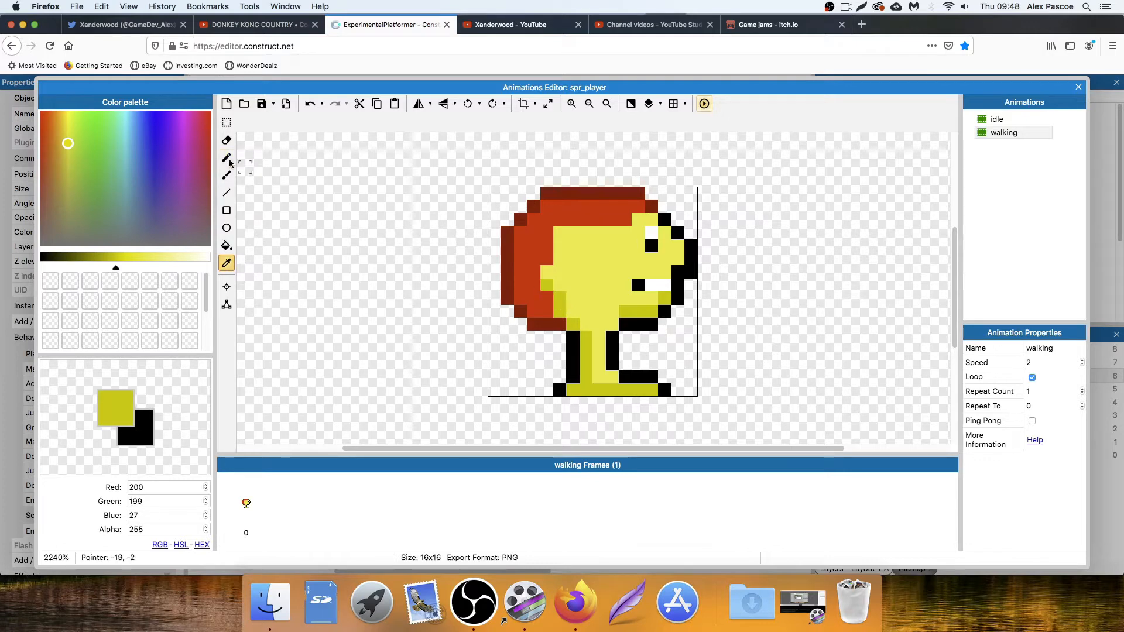
{"action": "left_click", "coordinate": [227, 160]}
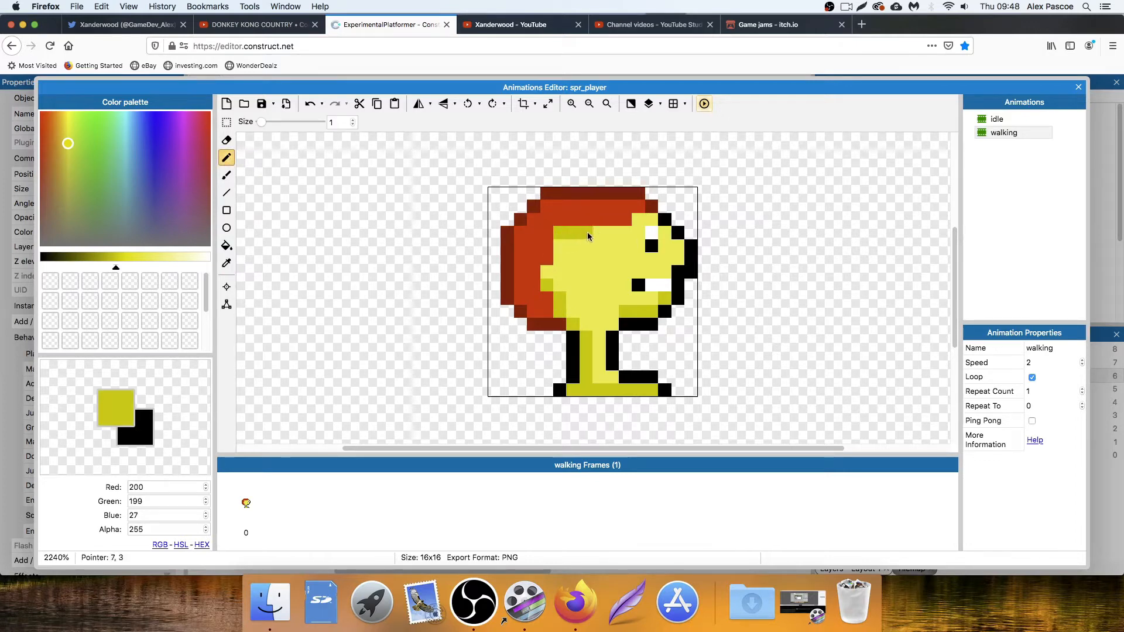
{"action": "left_click", "coordinate": [630, 287]}
{"action": "key", "text": "super+z"}
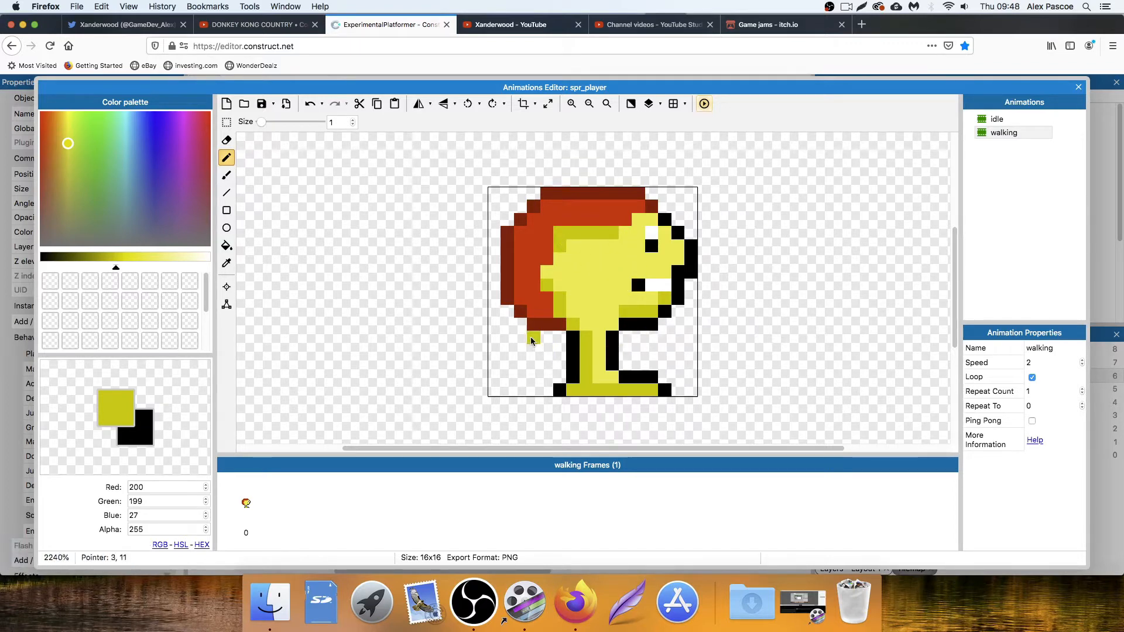
Set the drawing colour to black and compare the walking frame with the idle frame's arms.
{"action": "left_click_drag", "start_coordinate": [116, 268], "coordinate": [30, 265]}
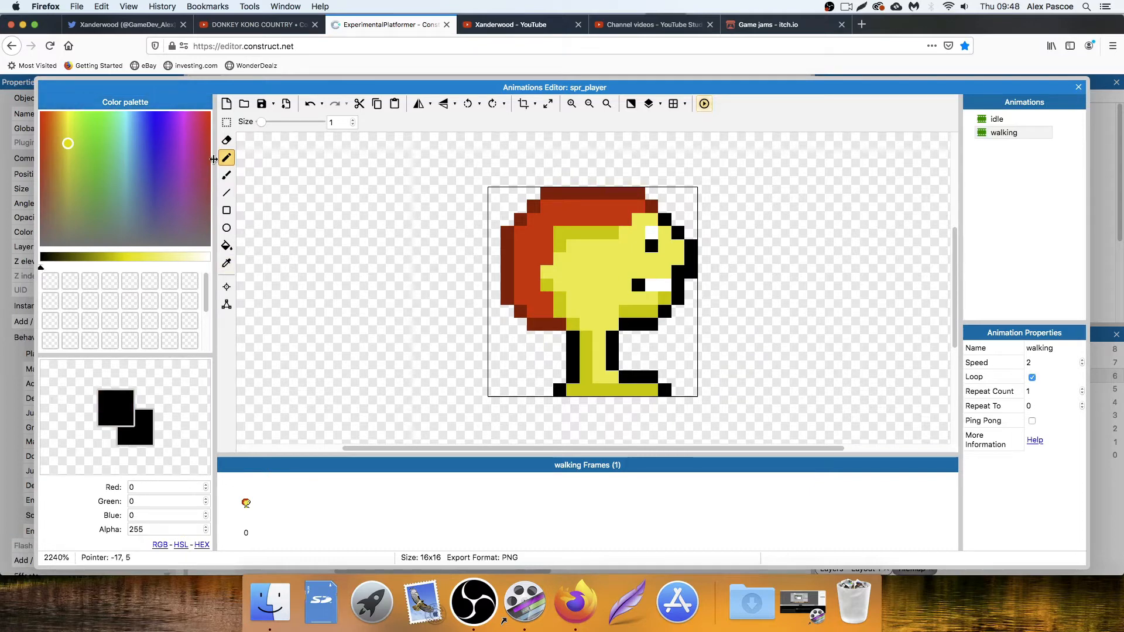
{"action": "left_click", "coordinate": [562, 313]}
{"action": "left_click", "coordinate": [998, 119]}
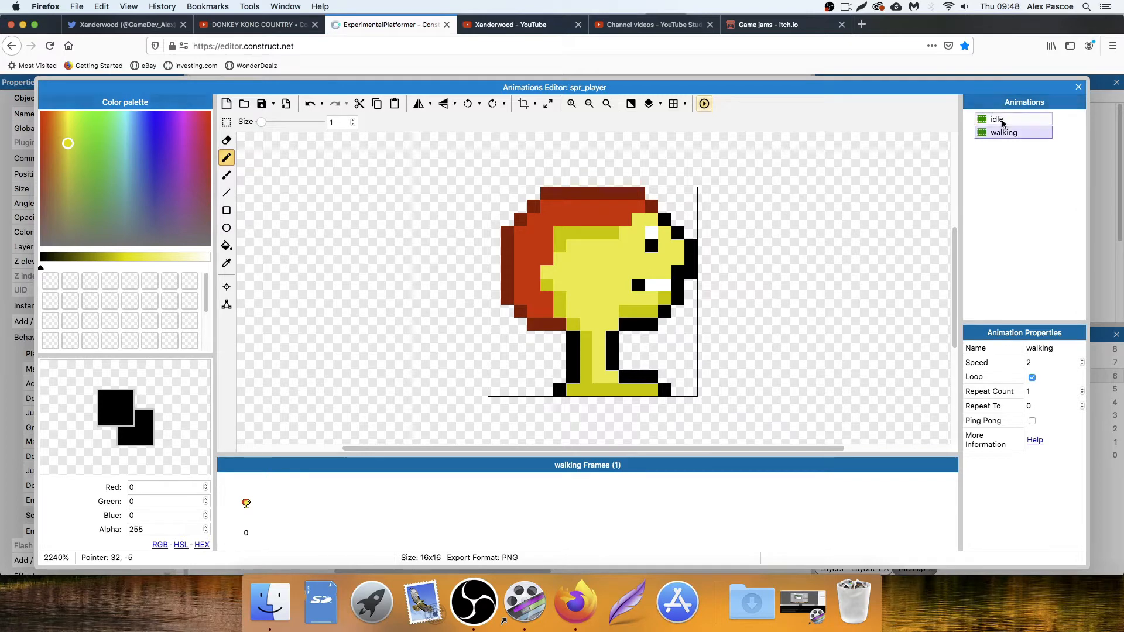
{"action": "left_click", "coordinate": [1004, 133]}
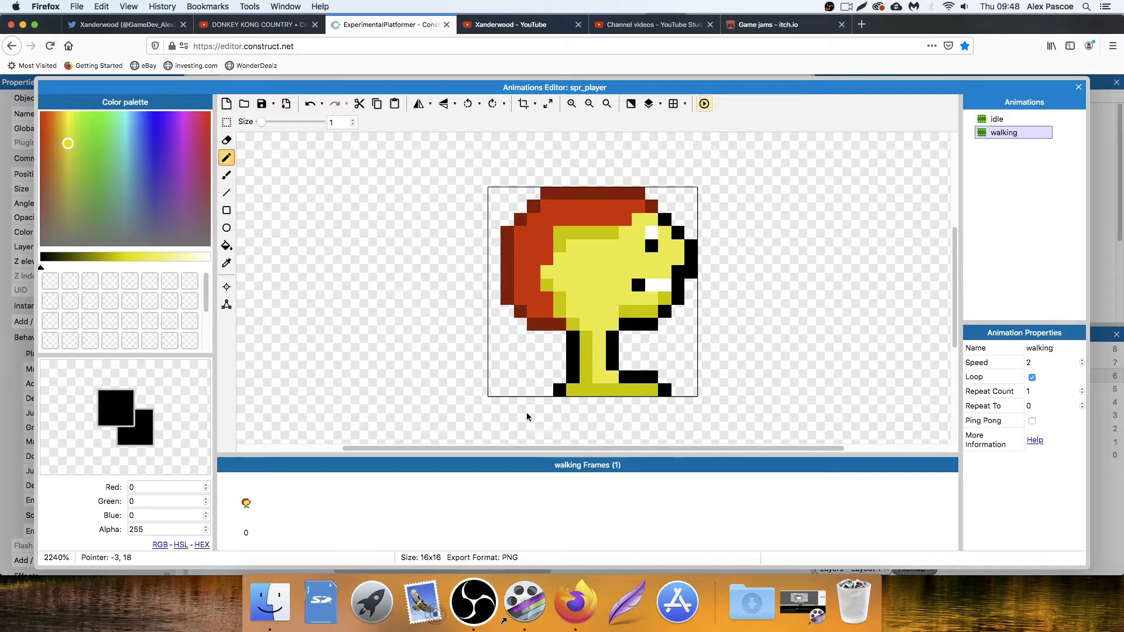
{"action": "left_click", "coordinate": [1009, 119]}
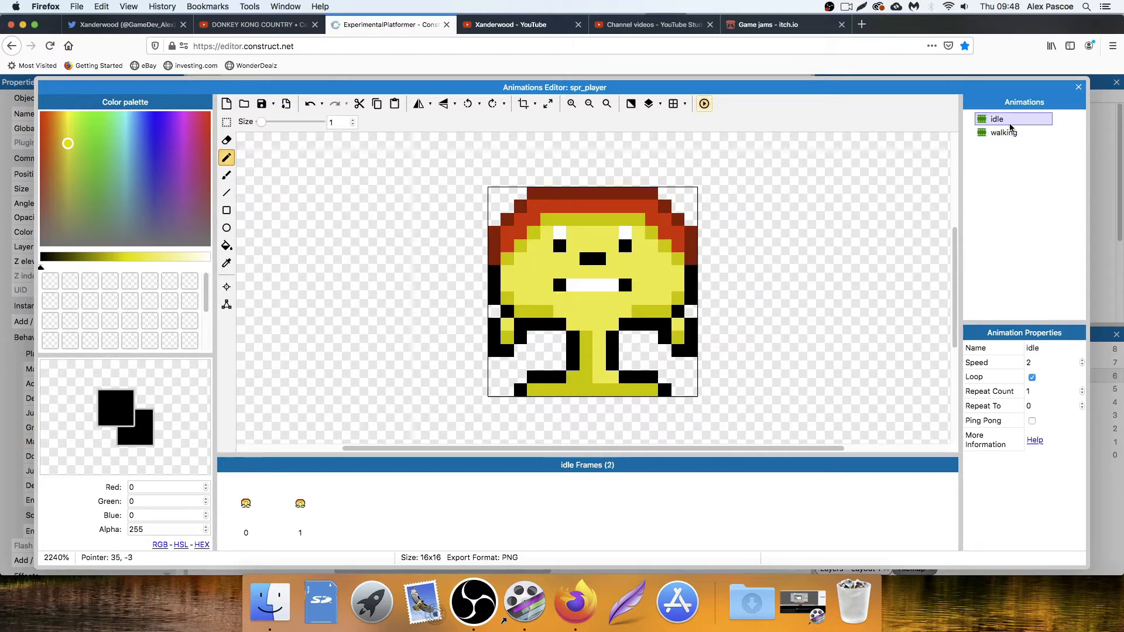
{"action": "left_click", "coordinate": [1009, 133]}
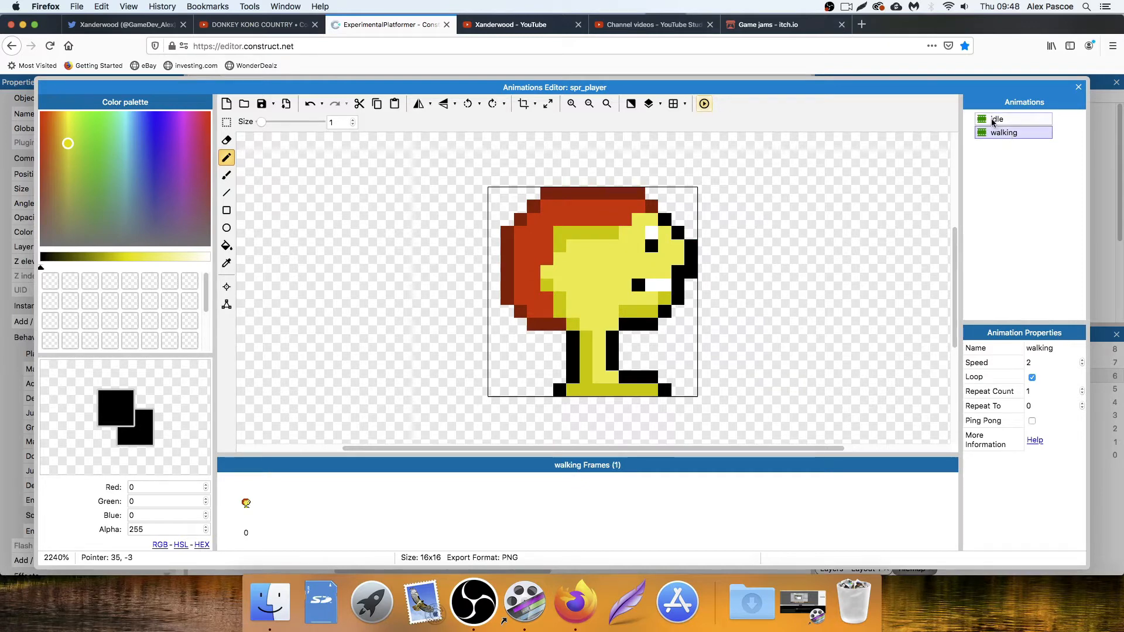
{"action": "left_click", "coordinate": [998, 121]}
{"action": "left_click", "coordinate": [1005, 133]}
Outline the rear hand in black, hanging diagonally below the back of the hair.
{"action": "left_click", "coordinate": [525, 337]}
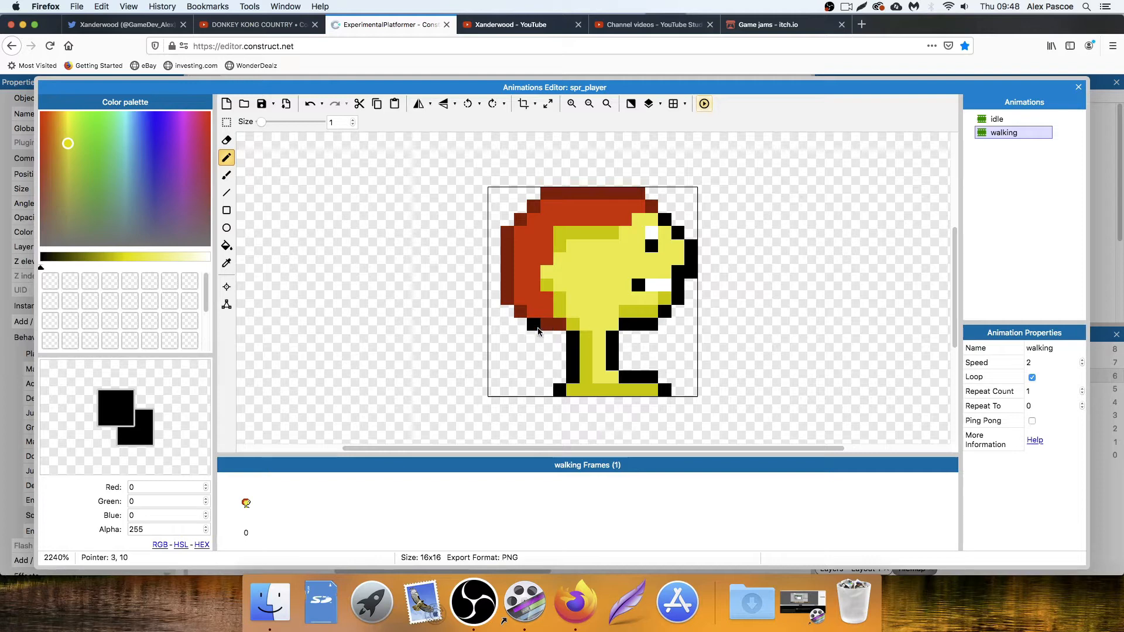
{"action": "left_click", "coordinate": [536, 327]}
{"action": "left_click", "coordinate": [509, 351]}
{"action": "left_click", "coordinate": [522, 364]}
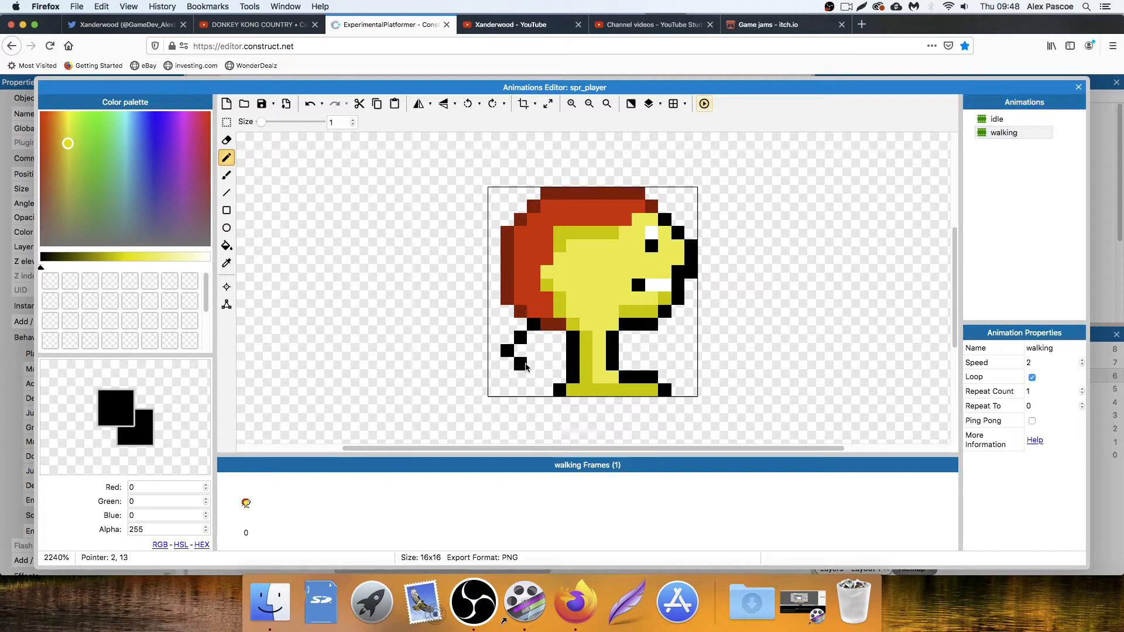
{"action": "left_click", "coordinate": [535, 363]}
{"action": "left_click", "coordinate": [547, 351]}
Fill the inside of the rear hand with the face's sampled light yellow.
{"action": "left_click", "coordinate": [227, 263]}
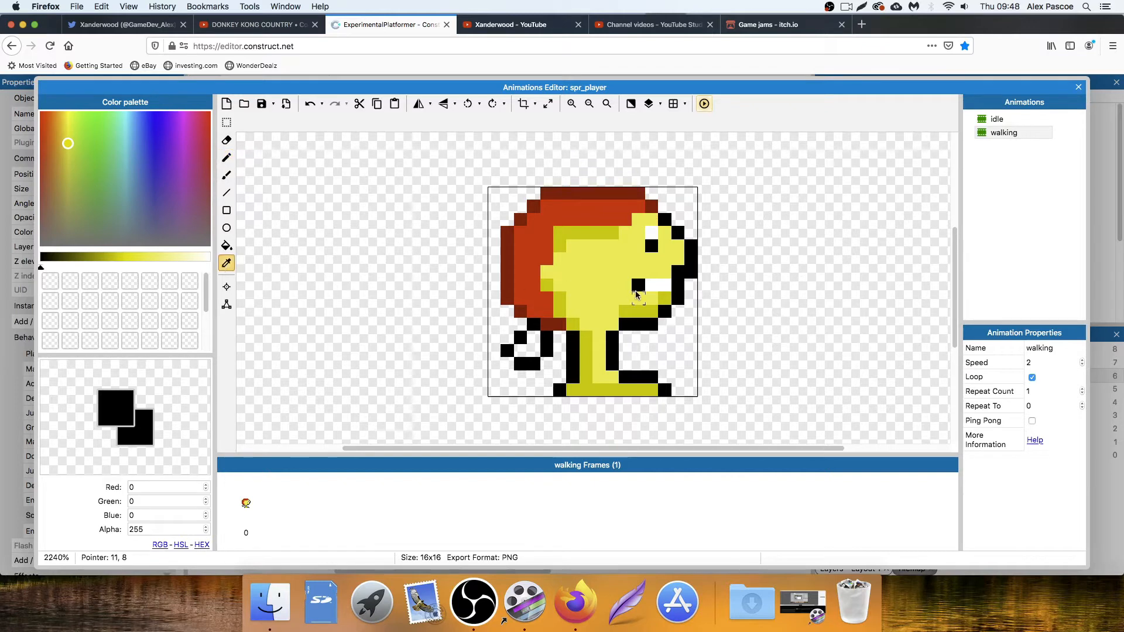
{"action": "left_click", "coordinate": [627, 296]}
{"action": "left_click", "coordinate": [226, 157]}
{"action": "left_click", "coordinate": [521, 350]}
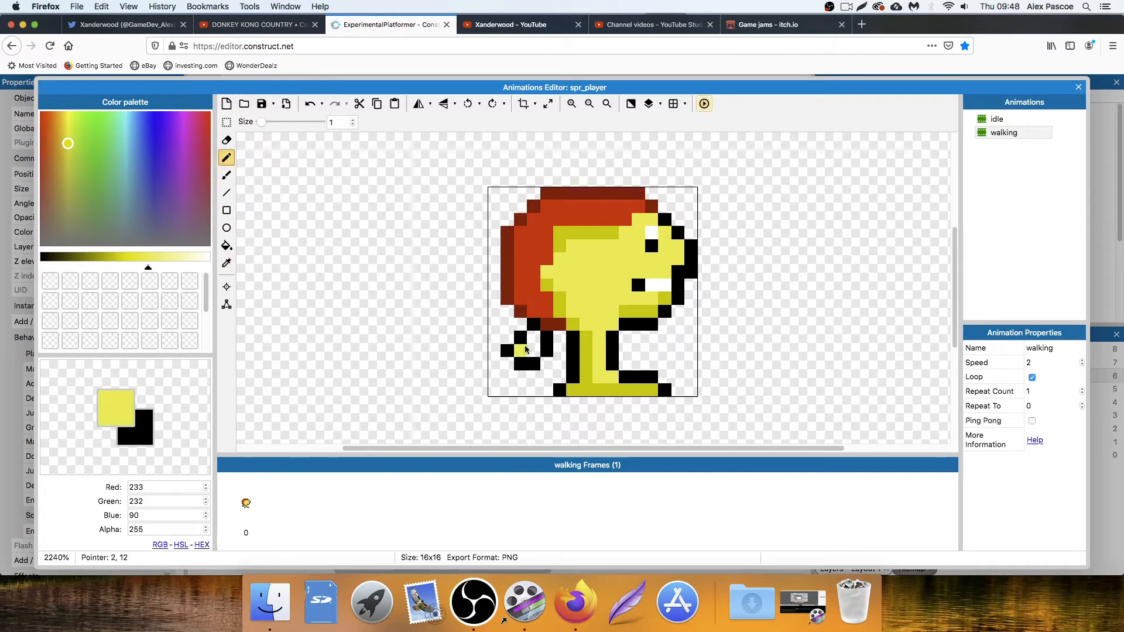
{"action": "left_click", "coordinate": [534, 351]}
{"action": "left_click", "coordinate": [534, 337]}
Outline the front hand in black below the chin and fill it with the sampled light yellow.
{"action": "left_click_drag", "start_coordinate": [157, 269], "coordinate": [23, 262]}
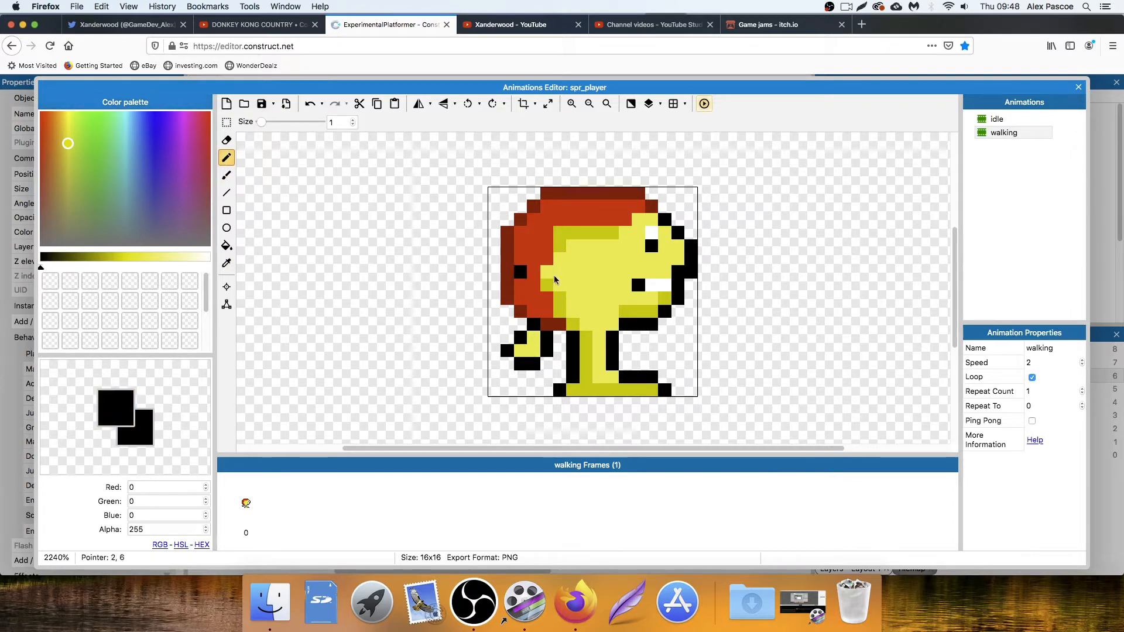
{"action": "mouse_move", "coordinate": [679, 322]}
{"action": "left_mouse_down"}
{"action": "mouse_move", "coordinate": [691, 326]}
{"action": "mouse_move", "coordinate": [691, 350]}
{"action": "mouse_move", "coordinate": [657, 345]}
{"action": "left_mouse_up"}
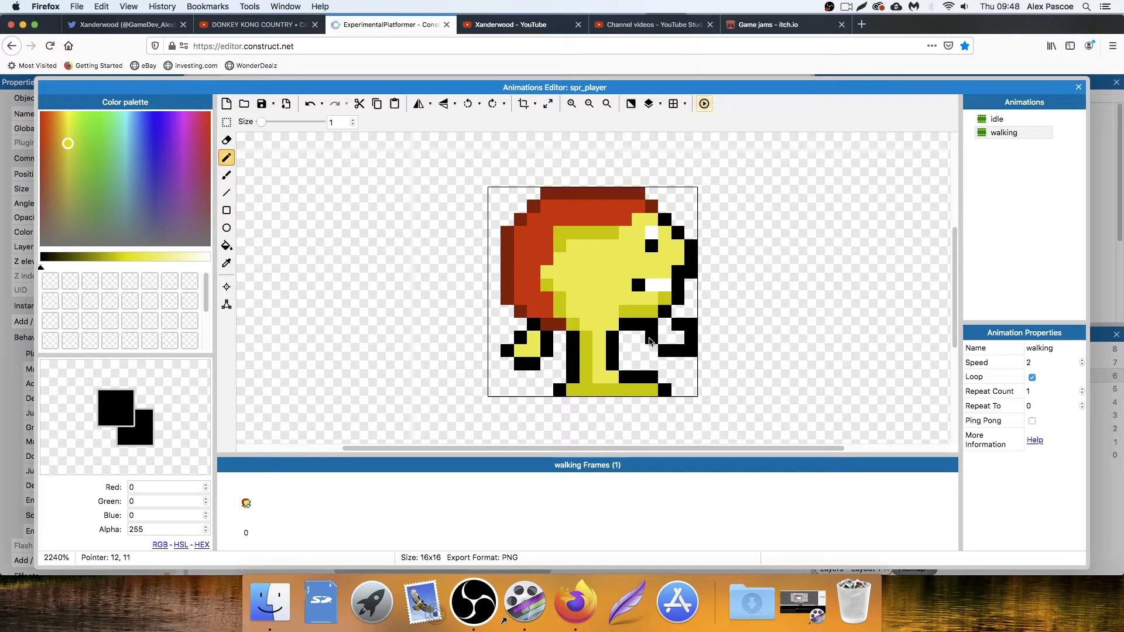
{"action": "left_click", "coordinate": [227, 263]}
{"action": "left_click", "coordinate": [561, 273]}
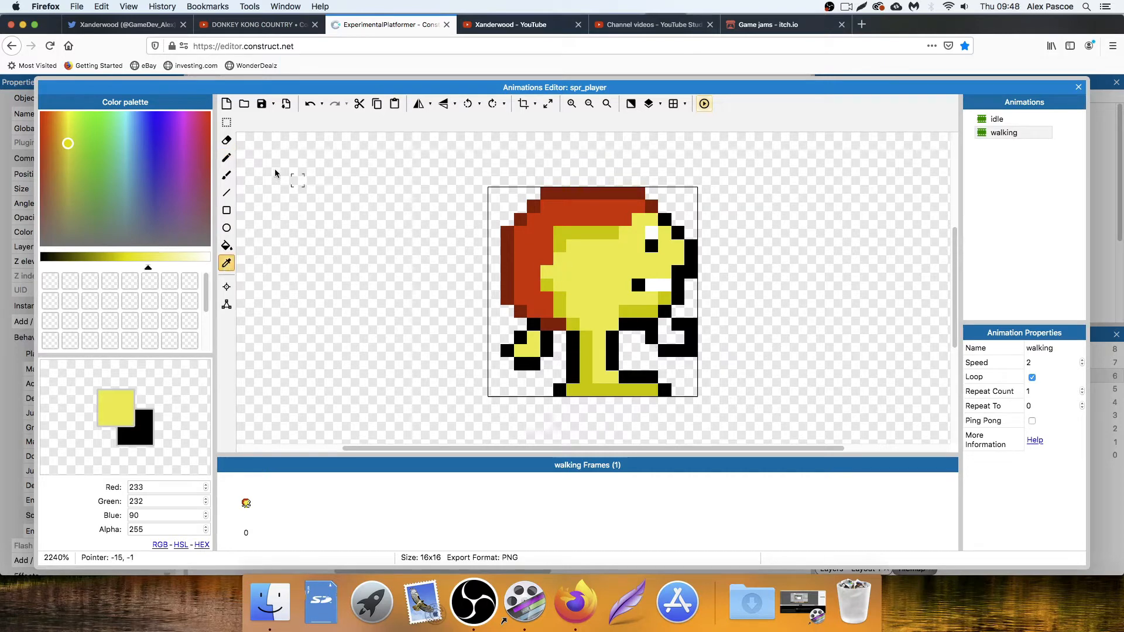
{"action": "left_click", "coordinate": [226, 157]}
{"action": "mouse_move", "coordinate": [665, 325]}
{"action": "left_mouse_down"}
{"action": "mouse_move", "coordinate": [678, 338]}
{"action": "mouse_move", "coordinate": [665, 338]}
{"action": "left_mouse_up"}
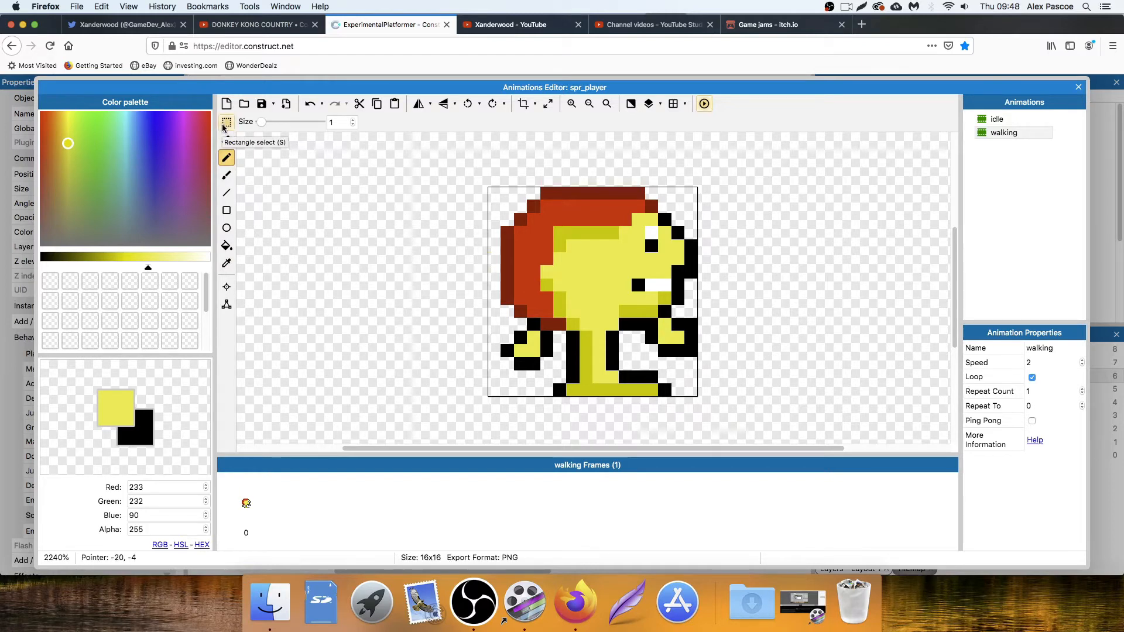
Delete the old standing leg and foot beneath the head using rectangle selections.
{"action": "left_click", "coordinate": [226, 122]}
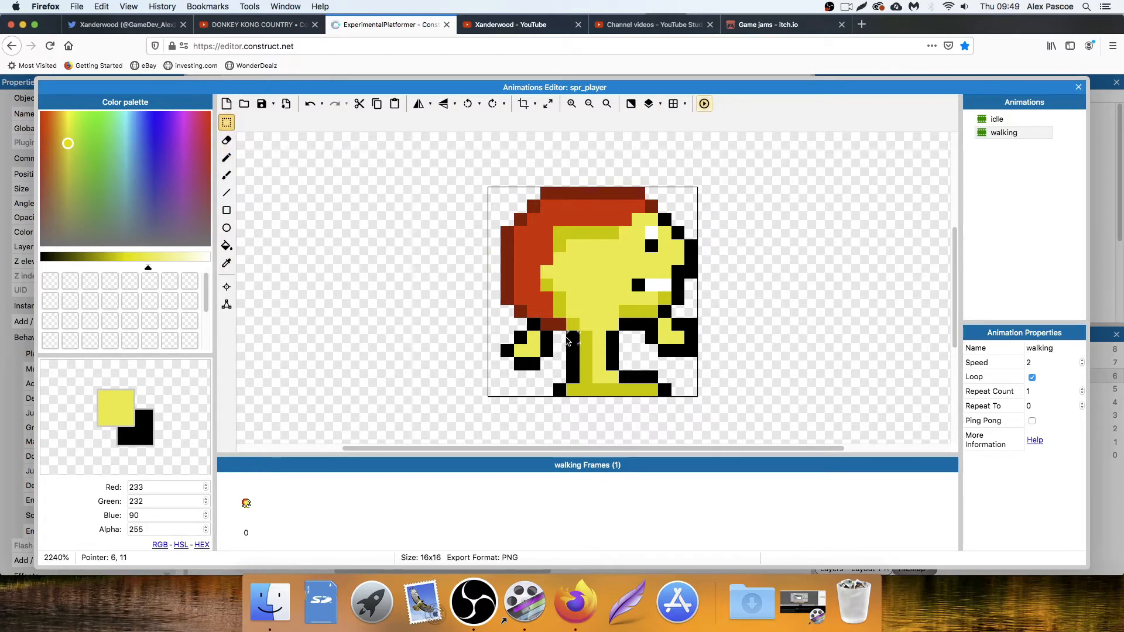
{"action": "left_click_drag", "start_coordinate": [566, 339], "coordinate": [667, 394]}
{"action": "key", "text": "Delete"}
{"action": "key", "text": "Delete"}
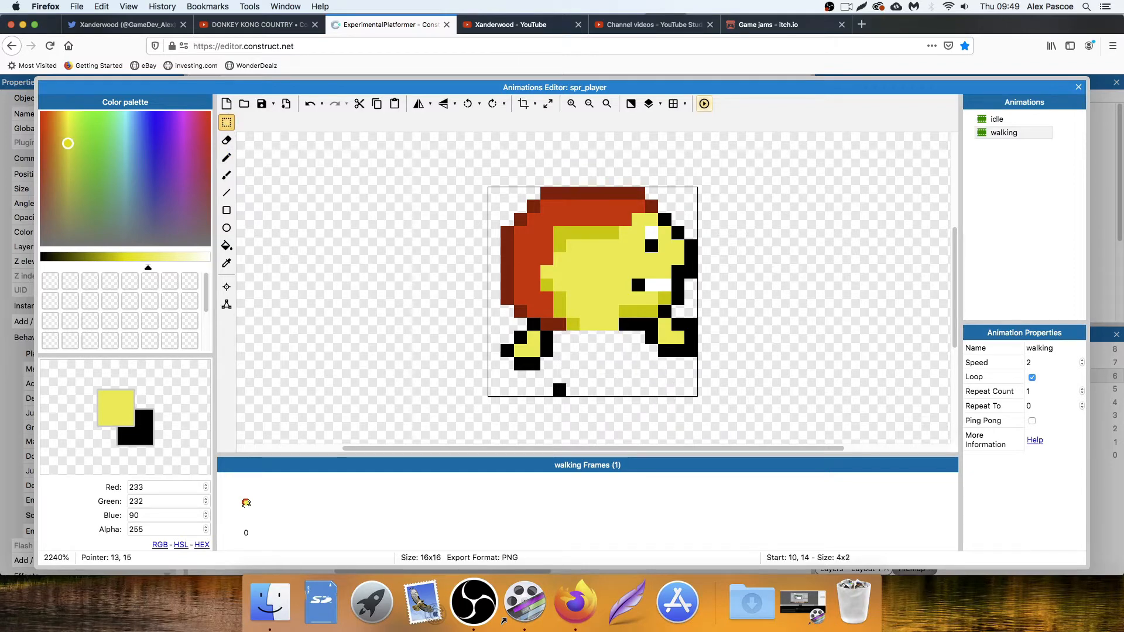
{"action": "left_click_drag", "start_coordinate": [555, 391], "coordinate": [580, 396]}
{"action": "key", "text": "Delete"}
Draw the front leg's upper outline in black, stepping from under the chin down to the toe in the bottom front corner.
{"action": "left_click", "coordinate": [226, 158]}
{"action": "left_click_drag", "start_coordinate": [144, 258], "coordinate": [40, 258]}
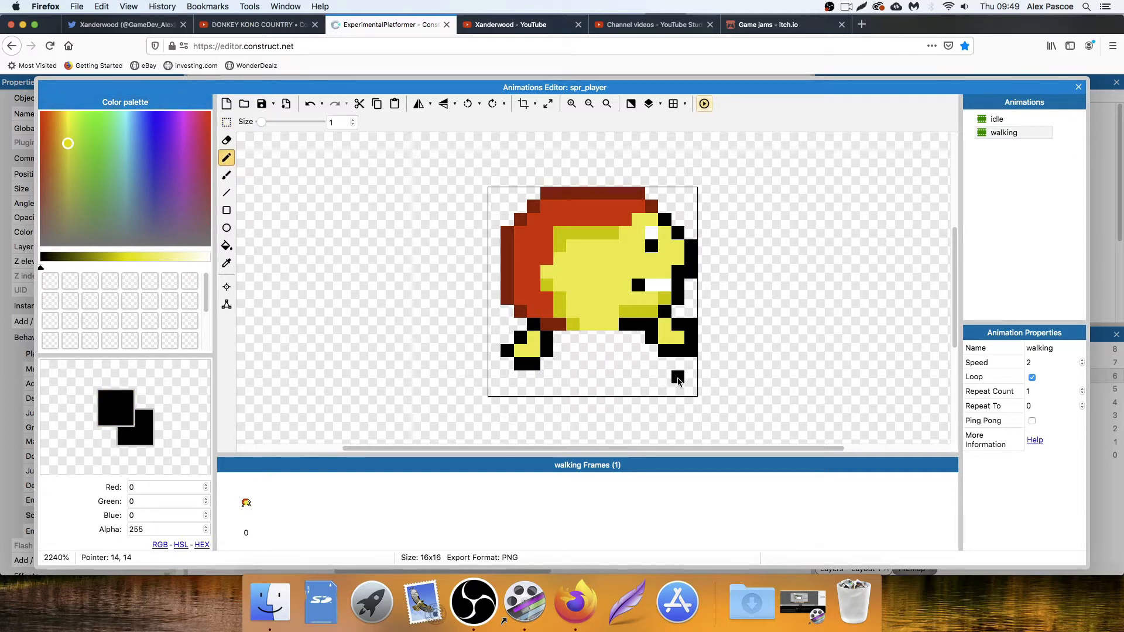
{"action": "left_click", "coordinate": [691, 390]}
{"action": "left_click_drag", "start_coordinate": [664, 379], "coordinate": [624, 340]}
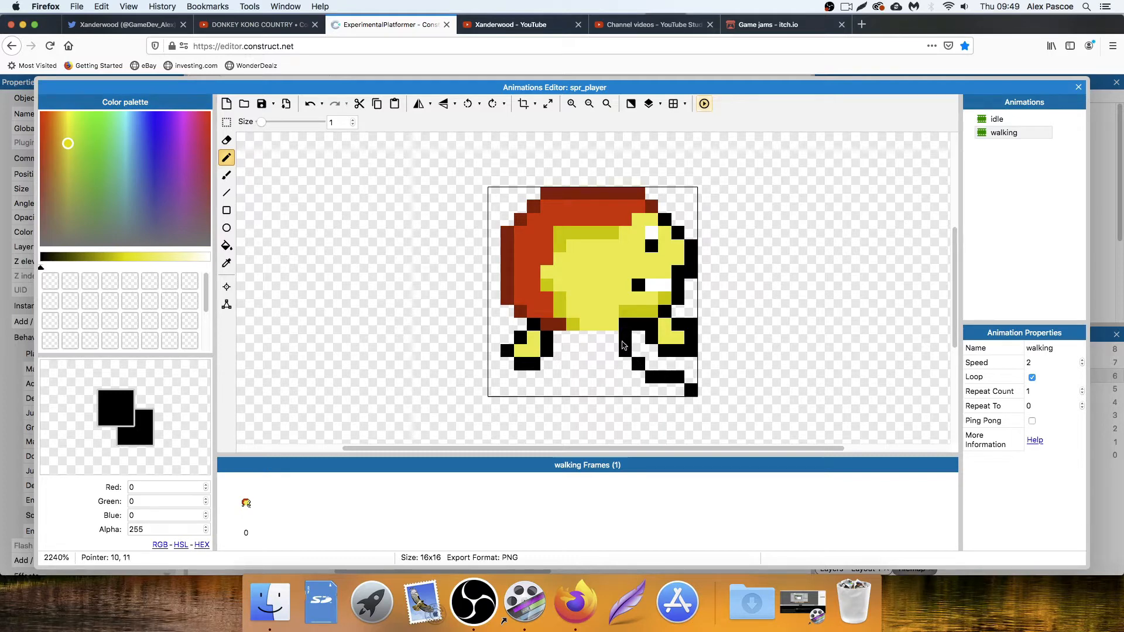
Draw the rear leg's back edge in black below the rear hand and an inverted V between the two legs.
{"action": "left_click_drag", "start_coordinate": [521, 390], "coordinate": [530, 381]}
{"action": "left_click", "coordinate": [521, 378]}
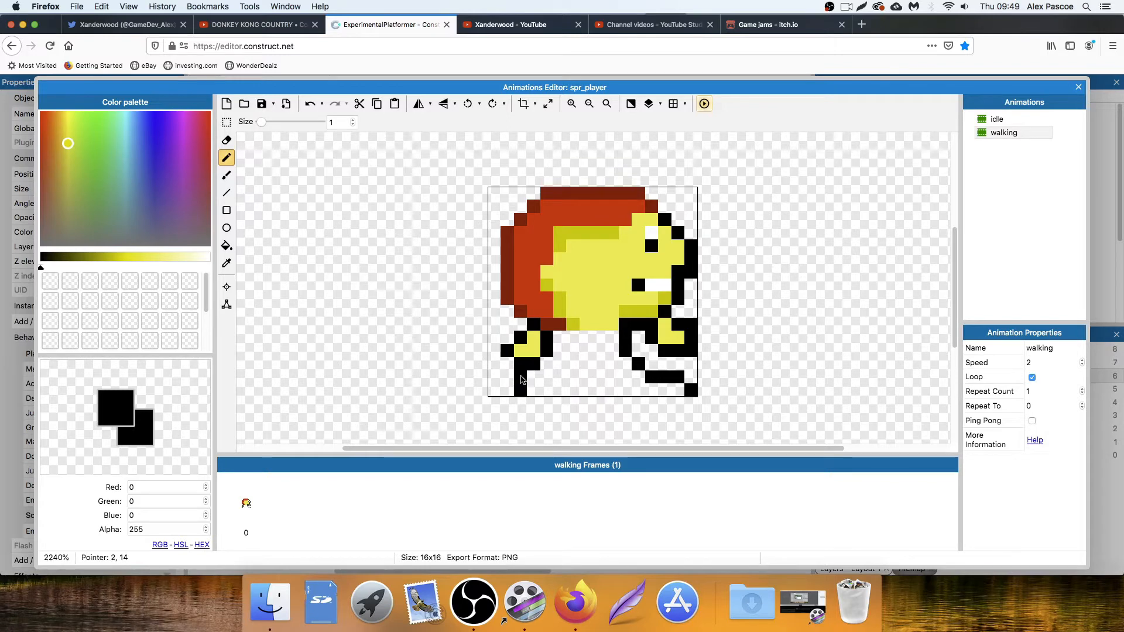
{"action": "left_click", "coordinate": [558, 389]}
{"action": "left_click", "coordinate": [570, 384]}
{"action": "left_click", "coordinate": [585, 364]}
{"action": "left_click", "coordinate": [614, 390]}
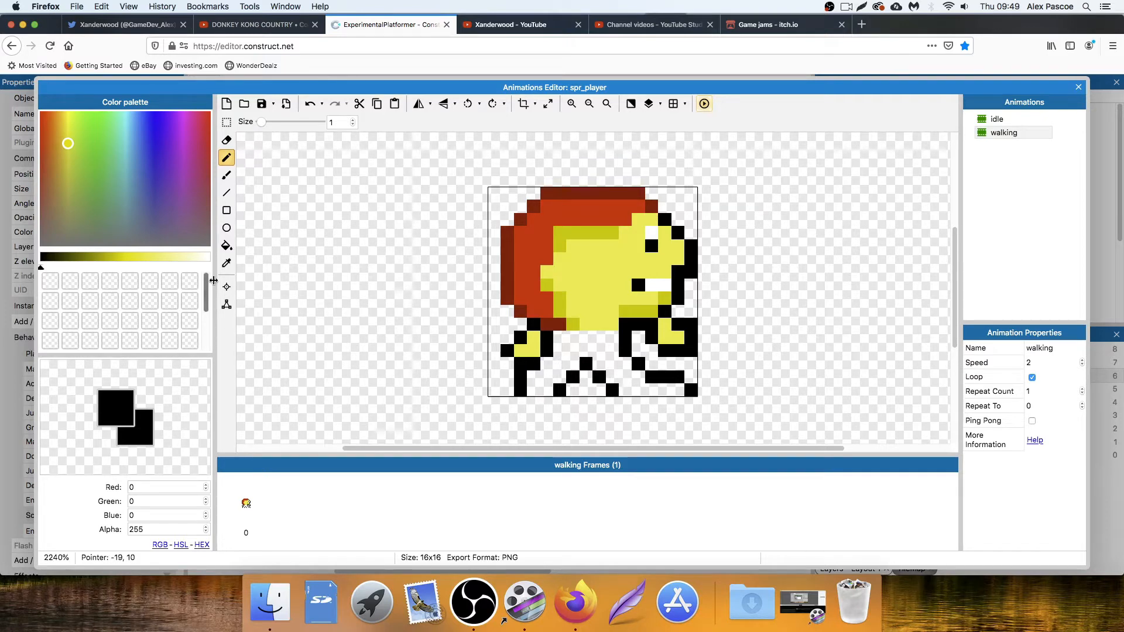
Flood-fill the body and both striding legs with the face's sampled light yellow.
{"action": "left_click", "coordinate": [227, 263]}
{"action": "left_click", "coordinate": [599, 272]}
{"action": "left_click", "coordinate": [227, 245]}
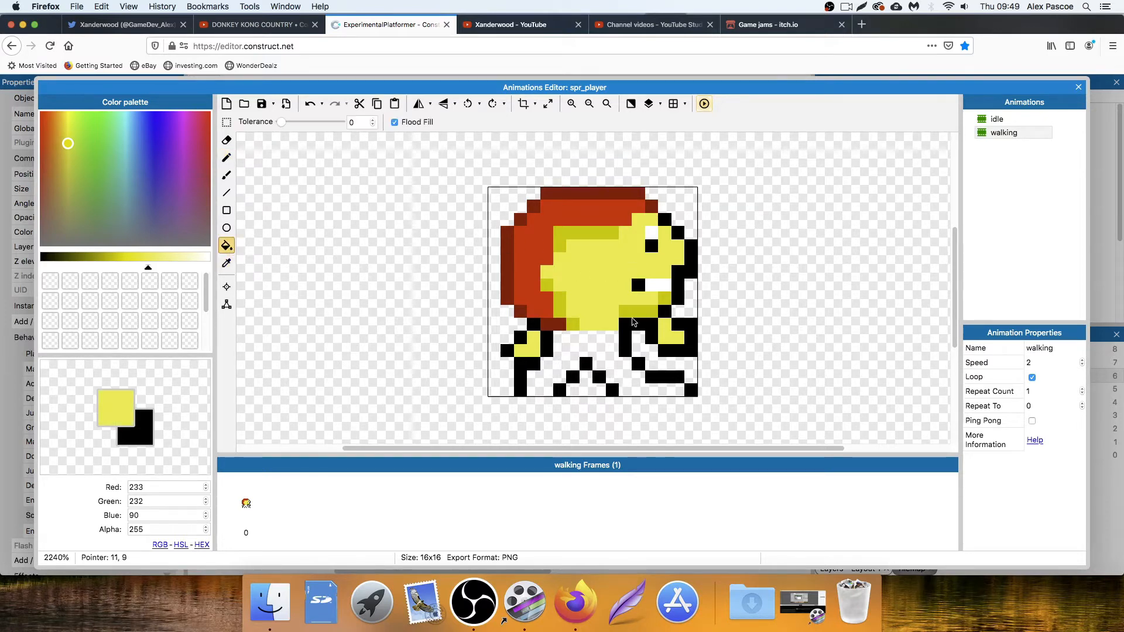
{"action": "left_click", "coordinate": [604, 343]}
Shade the back edge of the body and rear leg with the ear's sampled dark yellow, undoing the stray pixel.
{"action": "left_click", "coordinate": [227, 263]}
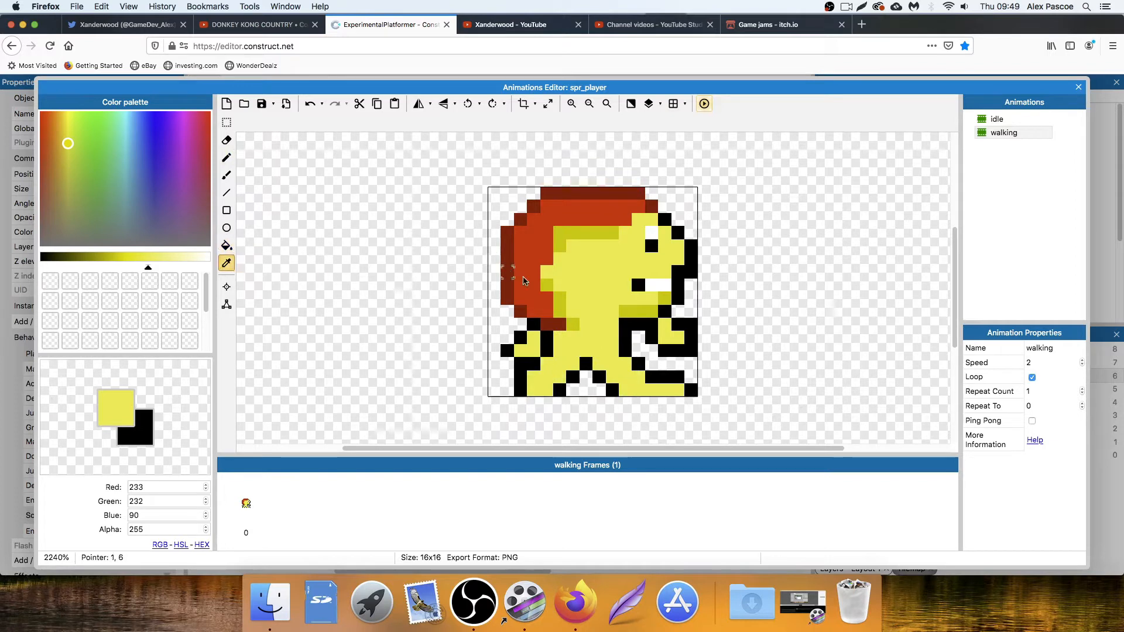
{"action": "left_click", "coordinate": [547, 287]}
{"action": "left_click", "coordinate": [227, 158]}
{"action": "left_click", "coordinate": [495, 338]}
{"action": "key", "text": "ctrl+z"}
{"action": "left_click_drag", "start_coordinate": [534, 390], "coordinate": [559, 342]}
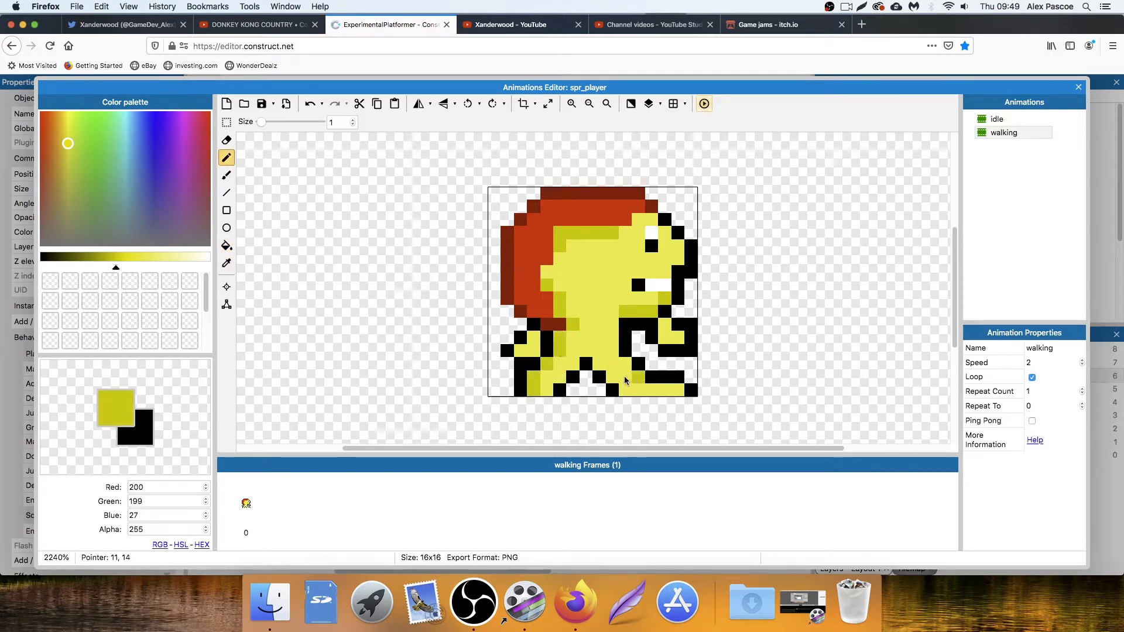
Shade the soles of both striding legs and the insides of both hands with dark yellow pixels.
{"action": "left_click", "coordinate": [600, 369]}
{"action": "left_click", "coordinate": [623, 389]}
{"action": "left_click_drag", "start_coordinate": [625, 390], "coordinate": [677, 391]}
{"action": "left_click", "coordinate": [544, 391]}
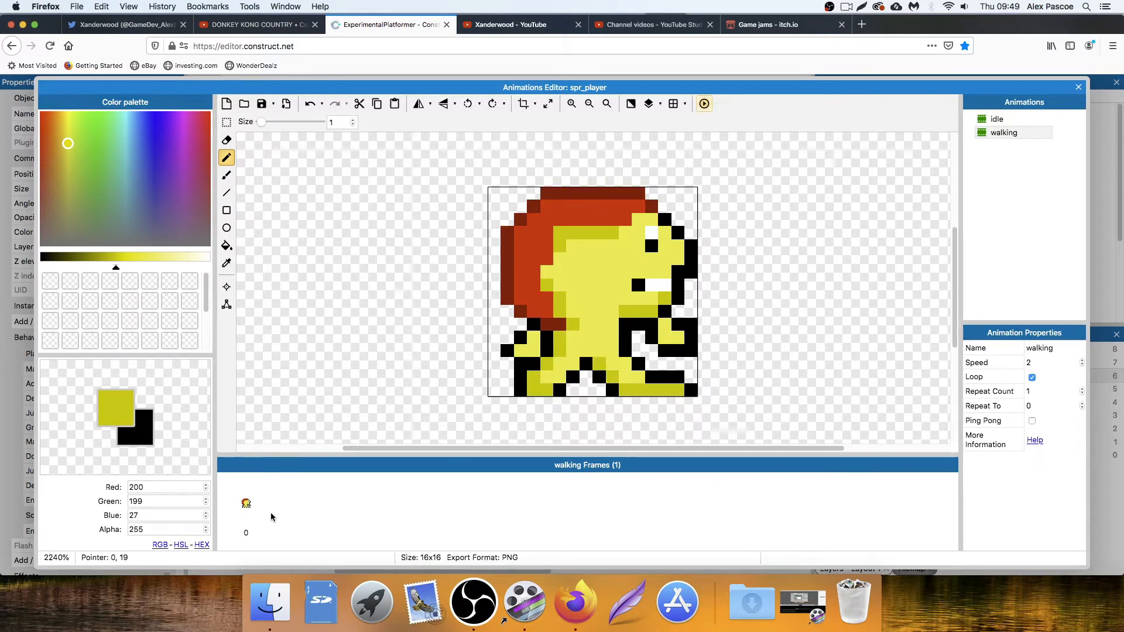
{"action": "left_click", "coordinate": [245, 505]}
{"action": "left_click", "coordinate": [999, 119]}
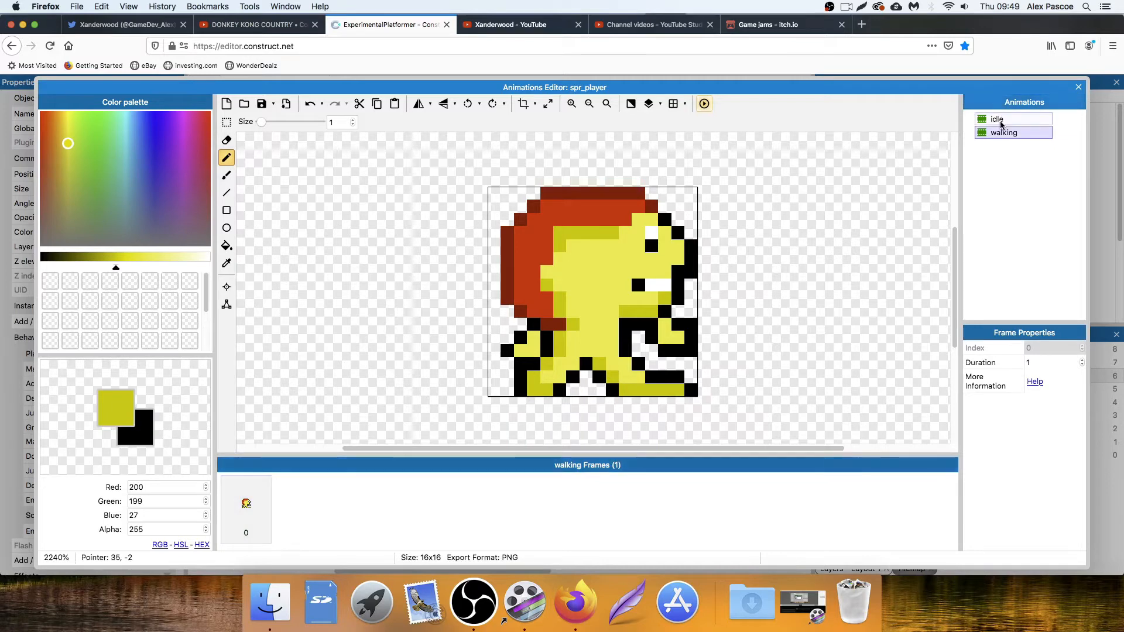
{"action": "left_click", "coordinate": [1004, 133]}
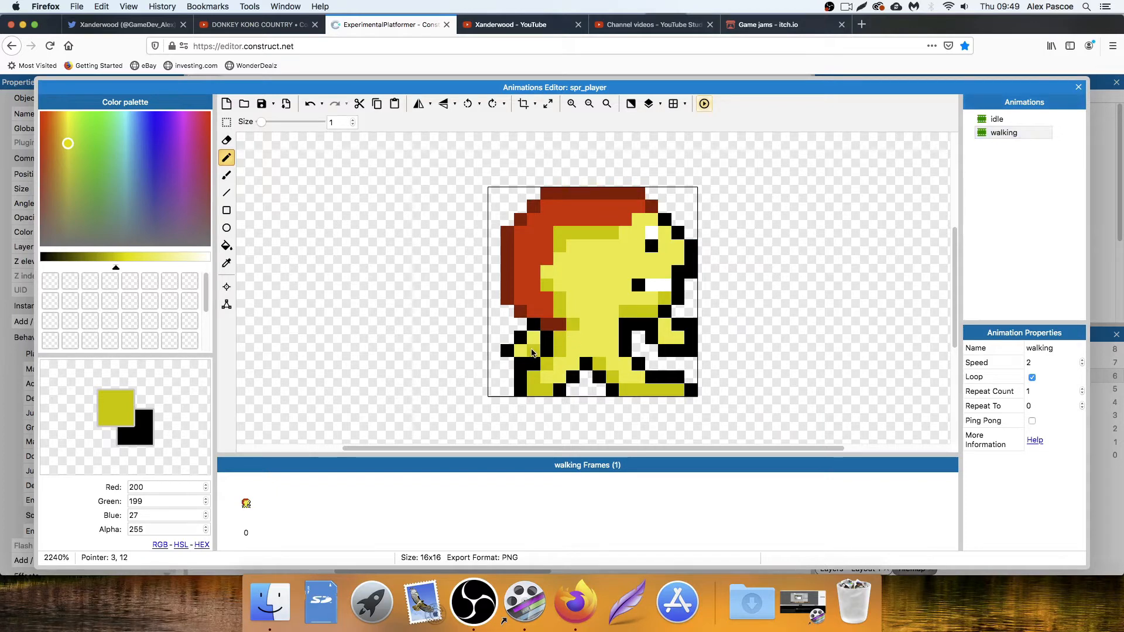
{"action": "left_click", "coordinate": [656, 341]}
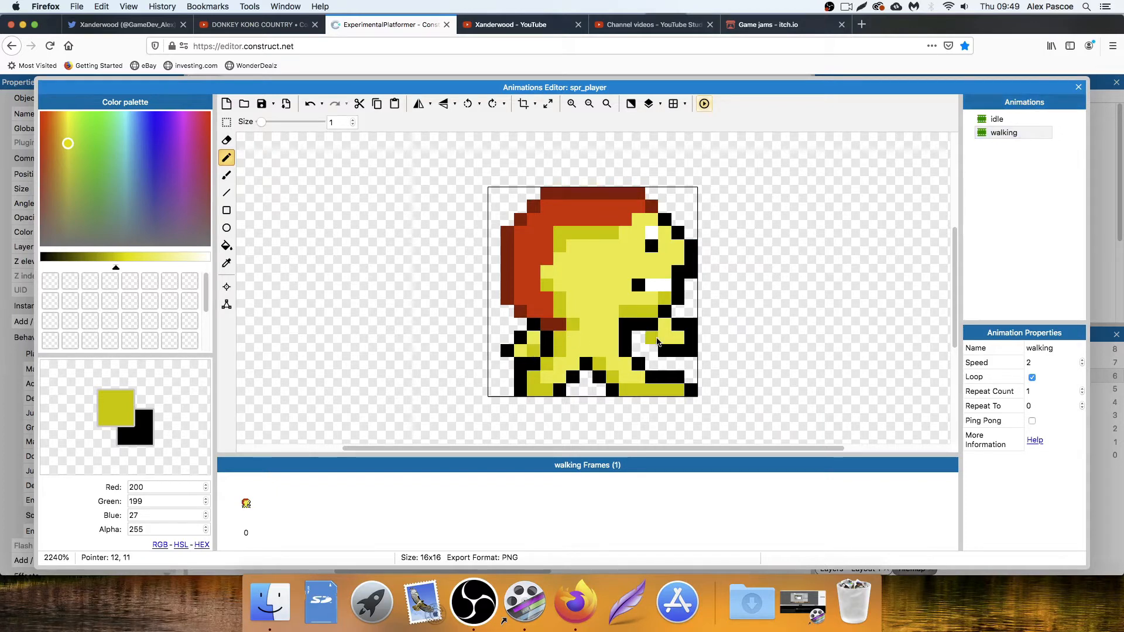
Erase the raised front hand and redraw a smaller one in black close to the body, undoing the misplaced pixels.
{"action": "left_click", "coordinate": [227, 140]}
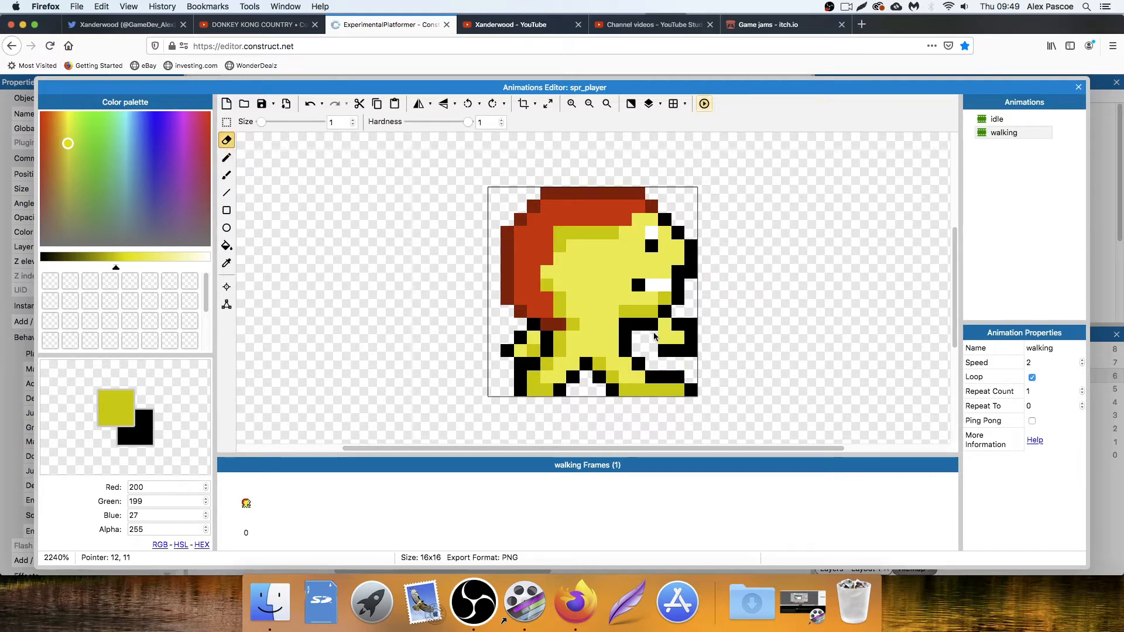
{"action": "mouse_move", "coordinate": [654, 336]}
{"action": "left_mouse_down"}
{"action": "mouse_move", "coordinate": [690, 328]}
{"action": "mouse_move", "coordinate": [682, 351]}
{"action": "mouse_move", "coordinate": [681, 340]}
{"action": "left_mouse_up"}
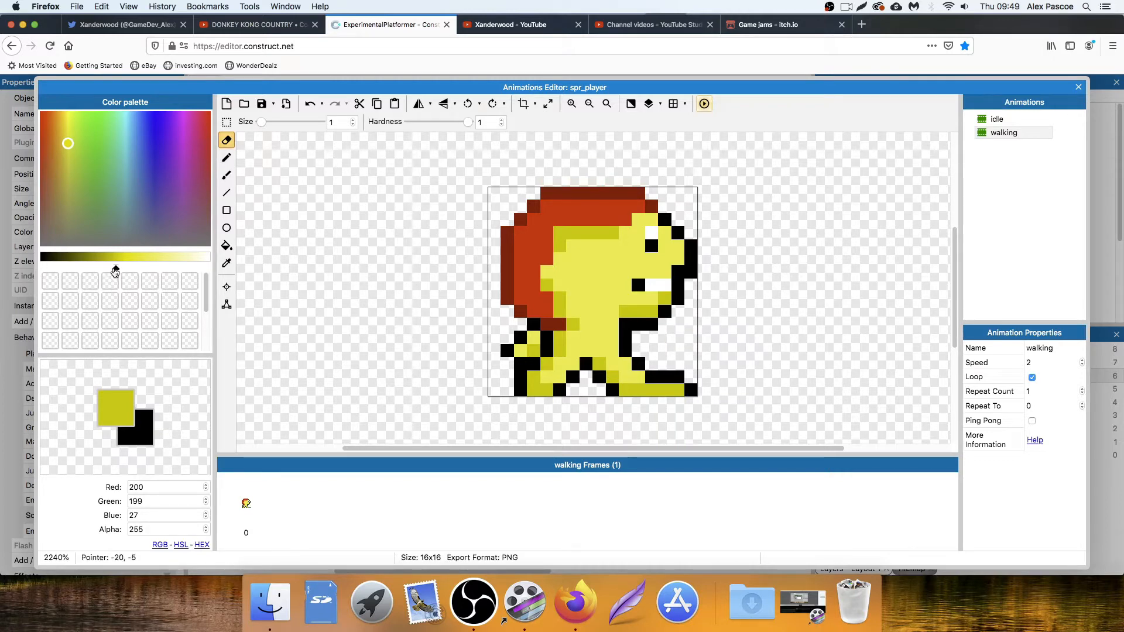
{"action": "left_click_drag", "start_coordinate": [115, 271], "coordinate": [40, 269]}
{"action": "left_click", "coordinate": [227, 157]}
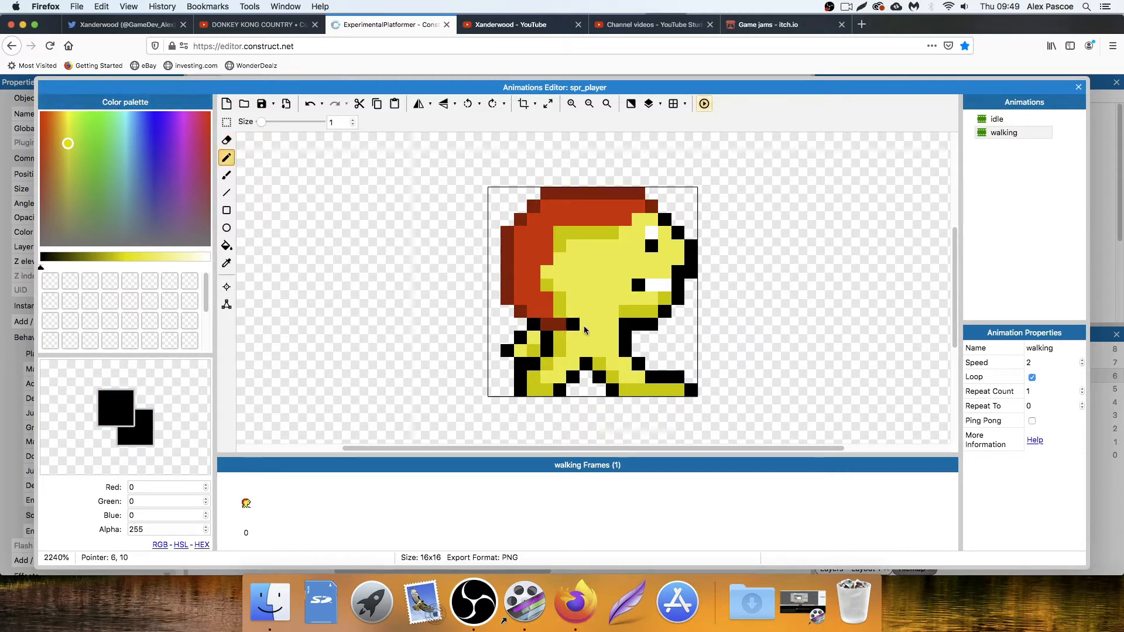
{"action": "left_click", "coordinate": [651, 338]}
{"action": "left_click", "coordinate": [650, 365]}
{"action": "key", "text": "super+z"}
{"action": "key", "text": "super+z"}
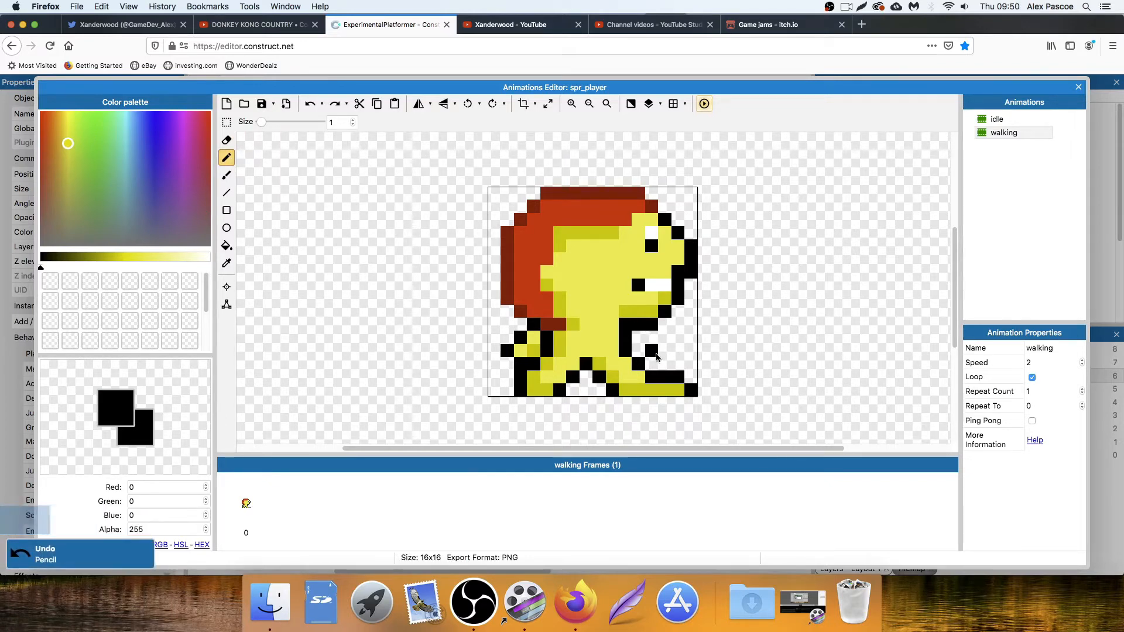
{"action": "left_click", "coordinate": [653, 351]}
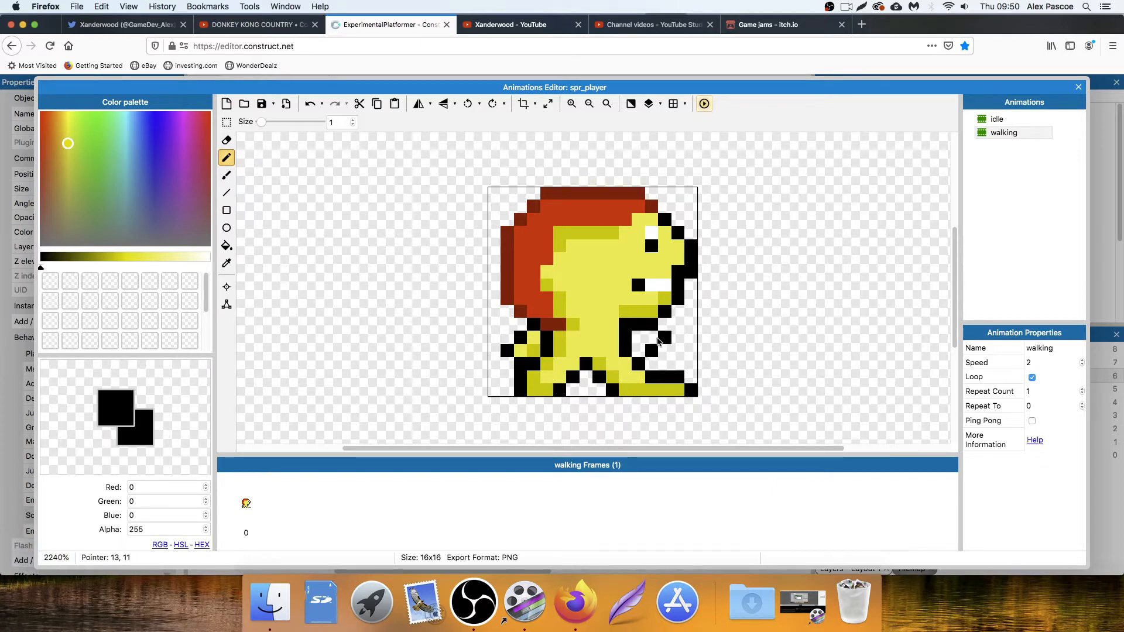
{"action": "left_click", "coordinate": [638, 338]}
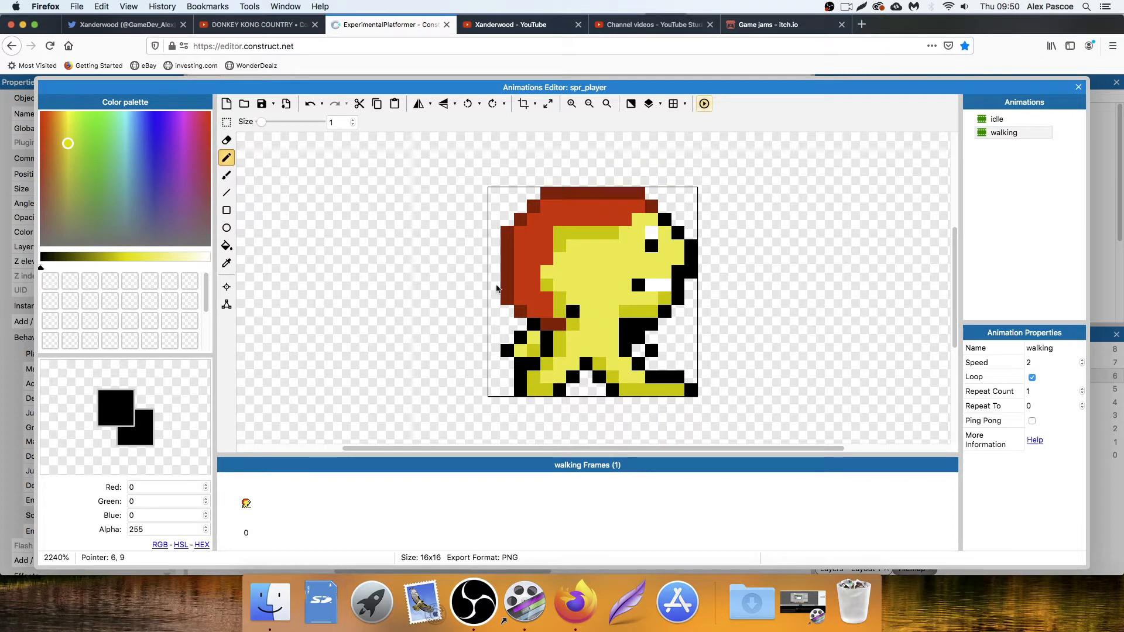
Replace the black pixels between the chin and the front arm with the face's sampled light yellow.
{"action": "left_click", "coordinate": [227, 263]}
{"action": "left_click", "coordinate": [609, 291]}
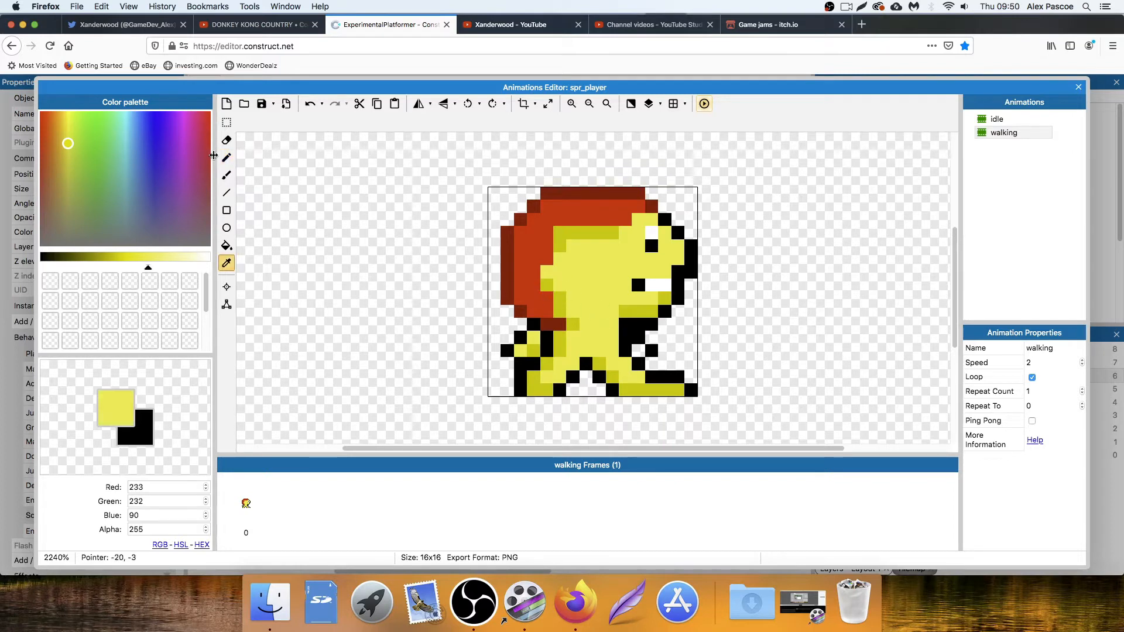
{"action": "left_click", "coordinate": [227, 157]}
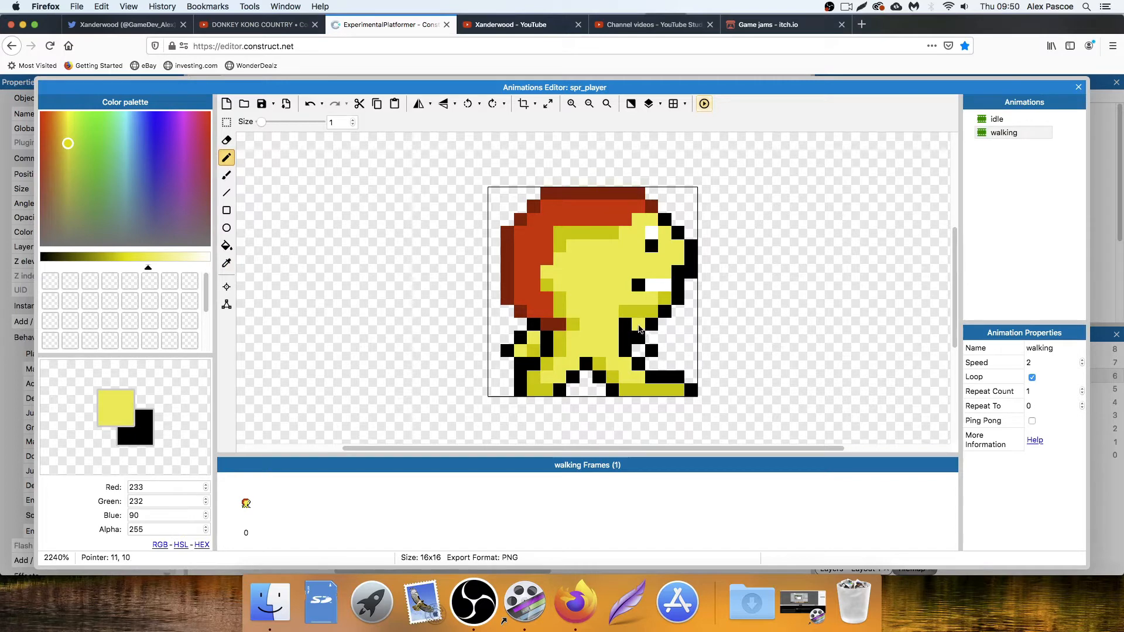
{"action": "left_click_drag", "start_coordinate": [639, 329], "coordinate": [625, 326]}
Shade the front hand, front leg and underside of the chin with sampled dark yellow, and resample the face's light yellow.
{"action": "left_click", "coordinate": [227, 263]}
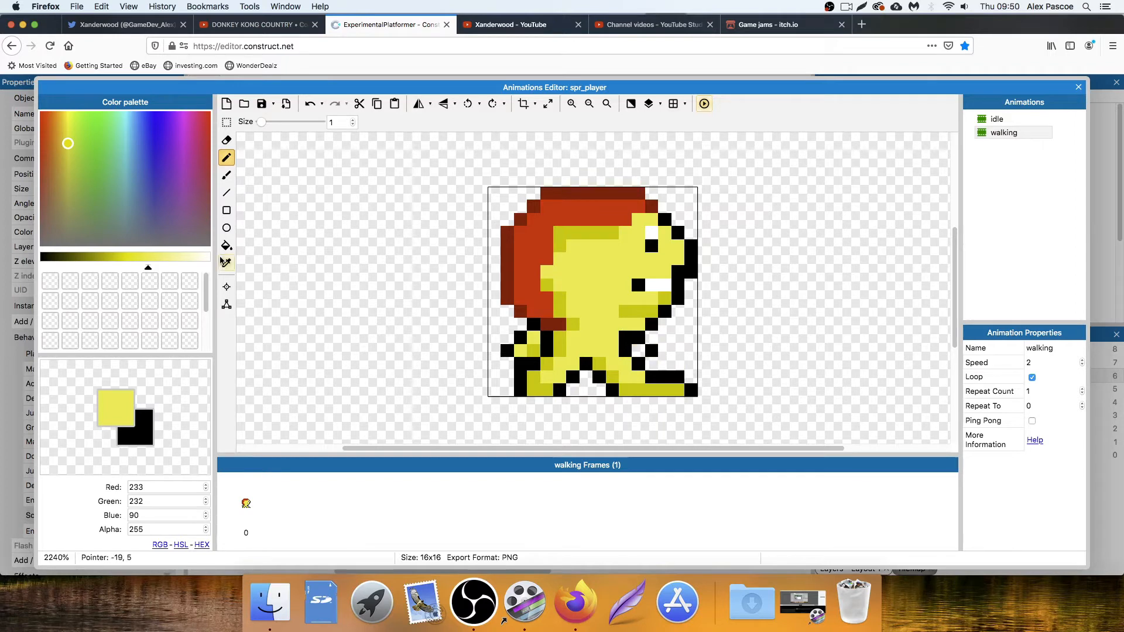
{"action": "left_click", "coordinate": [559, 341]}
{"action": "left_click", "coordinate": [226, 158]}
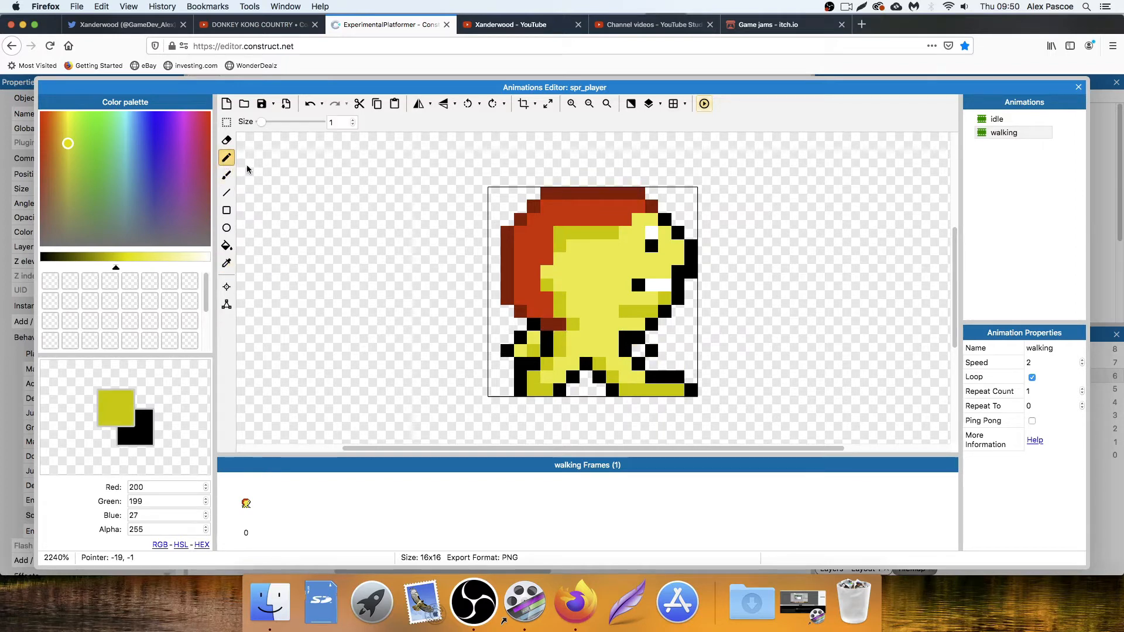
{"action": "left_click", "coordinate": [638, 350]}
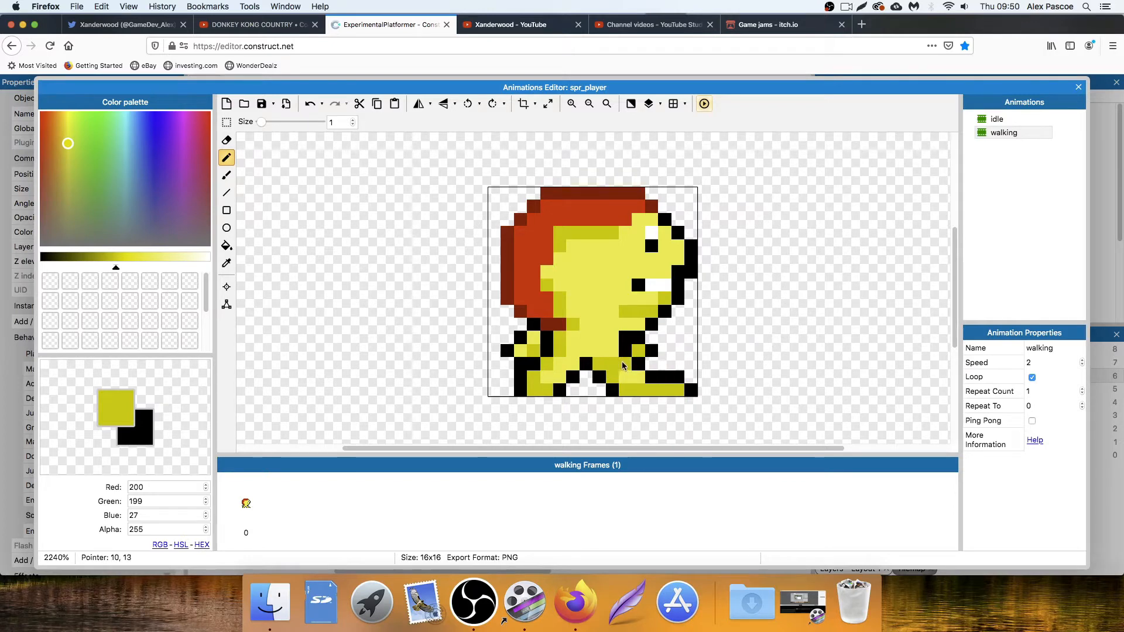
{"action": "left_click", "coordinate": [625, 366]}
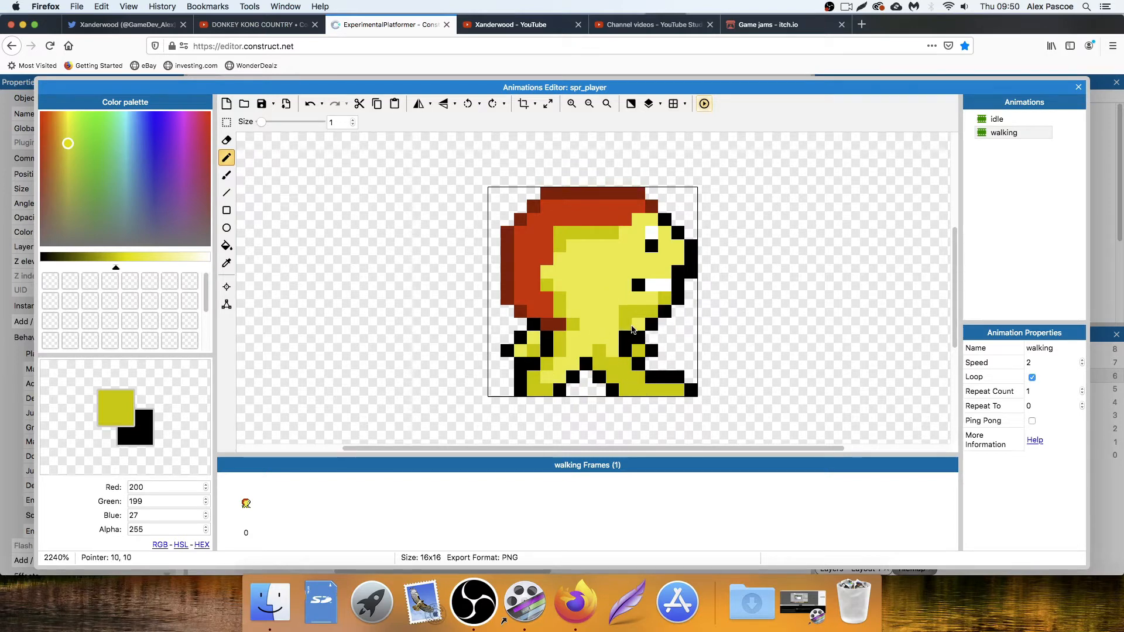
{"action": "left_click", "coordinate": [231, 263]}
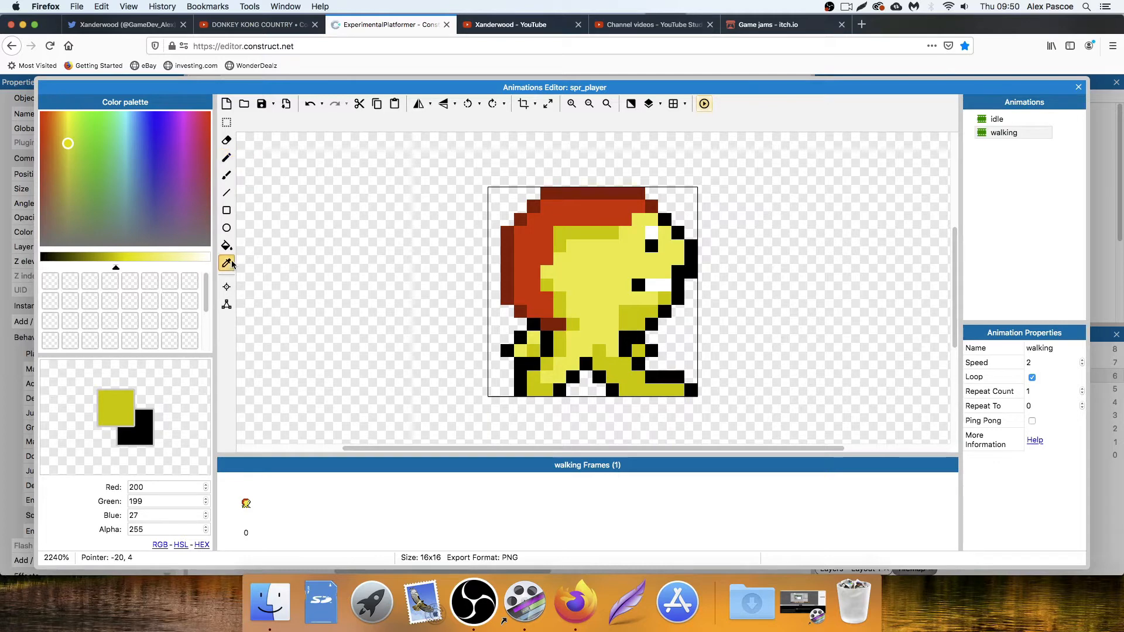
{"action": "left_click", "coordinate": [577, 282]}
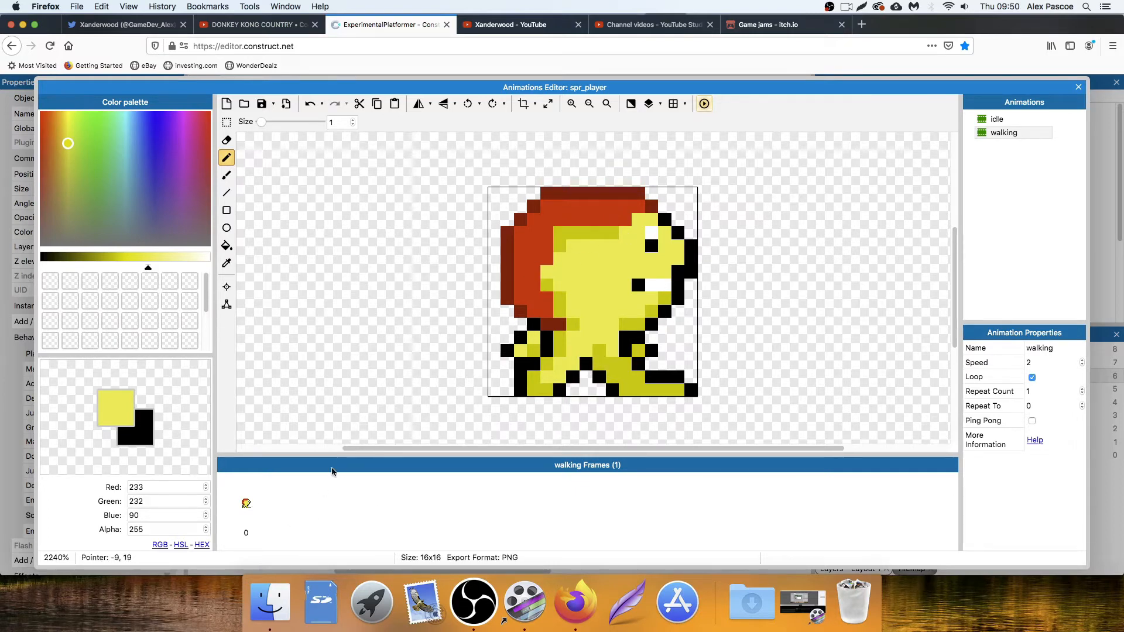
Duplicate walking frame 0 and delete the rear leg from the new frame 1.
{"action": "right_click", "coordinate": [244, 502]}
{"action": "left_click", "coordinate": [281, 508]}
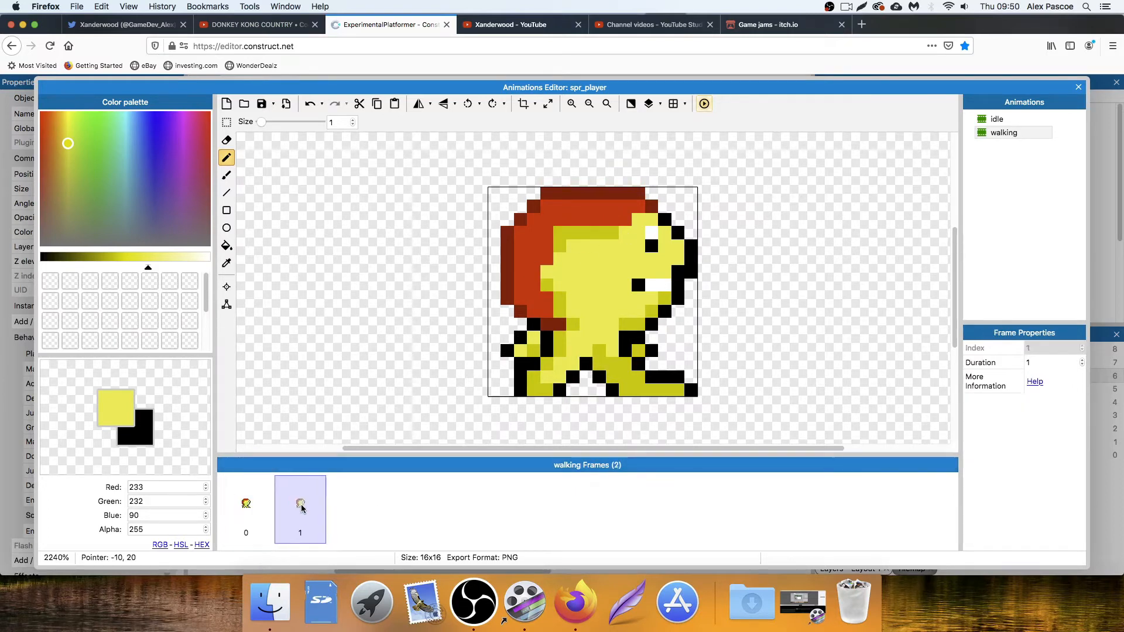
{"action": "left_click", "coordinate": [227, 123]}
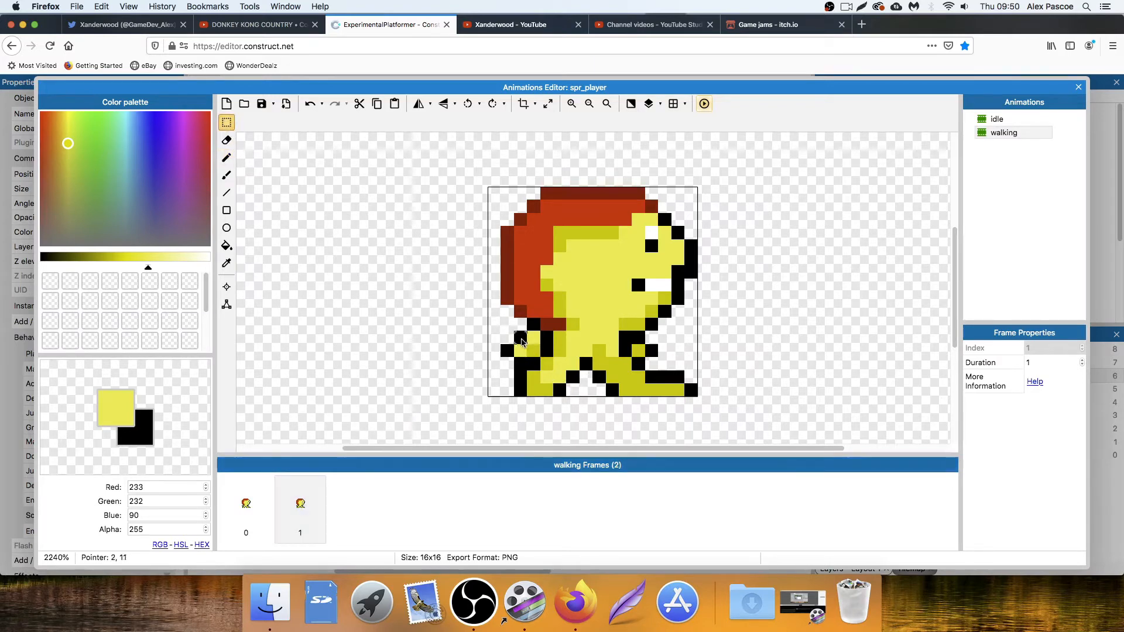
{"action": "left_click_drag", "start_coordinate": [519, 368], "coordinate": [582, 395]}
{"action": "key", "text": "Delete"}
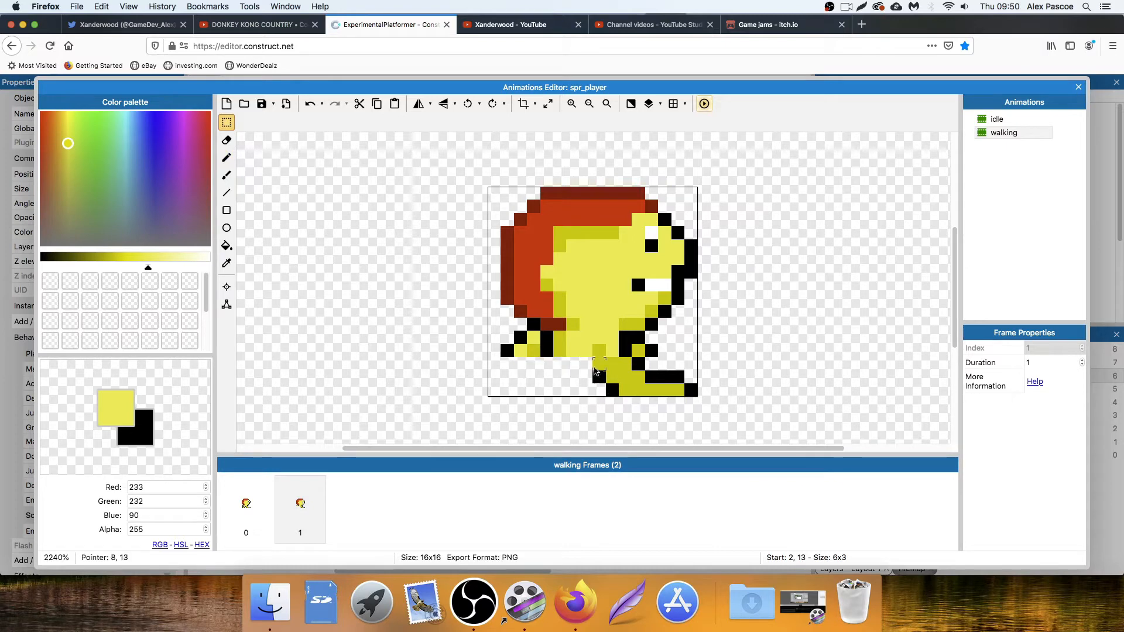
Copy the central leg and front-facing foot, an 8x5 pixel area, from the idle animation's first frame.
{"action": "left_click", "coordinate": [998, 120]}
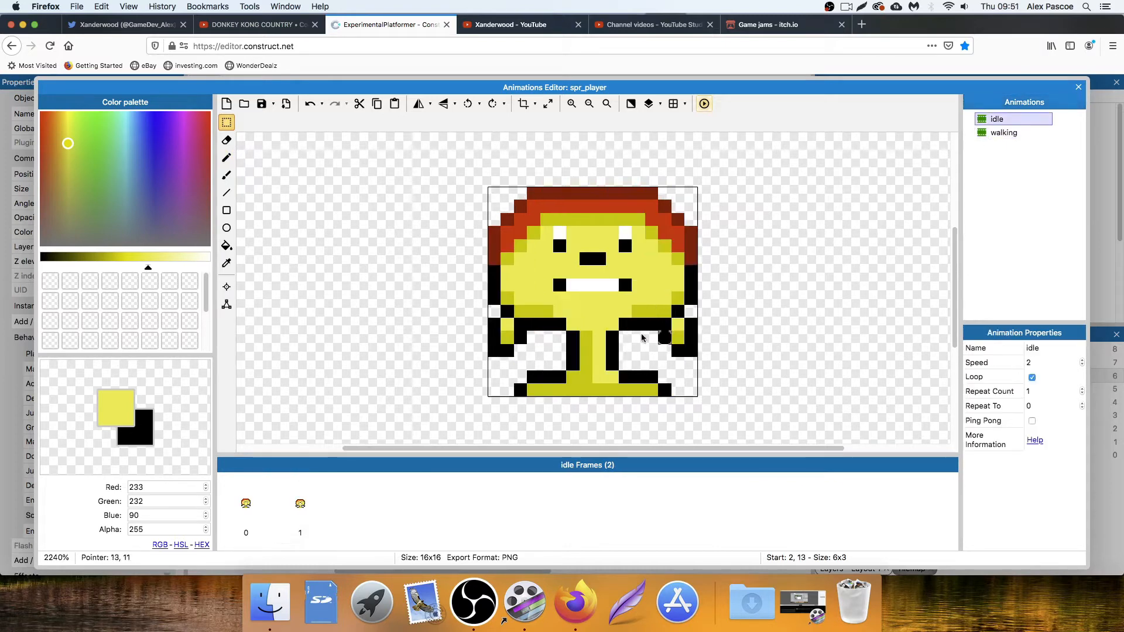
{"action": "left_click_drag", "start_coordinate": [573, 339], "coordinate": [661, 385]}
{"action": "key", "text": "super+c"}
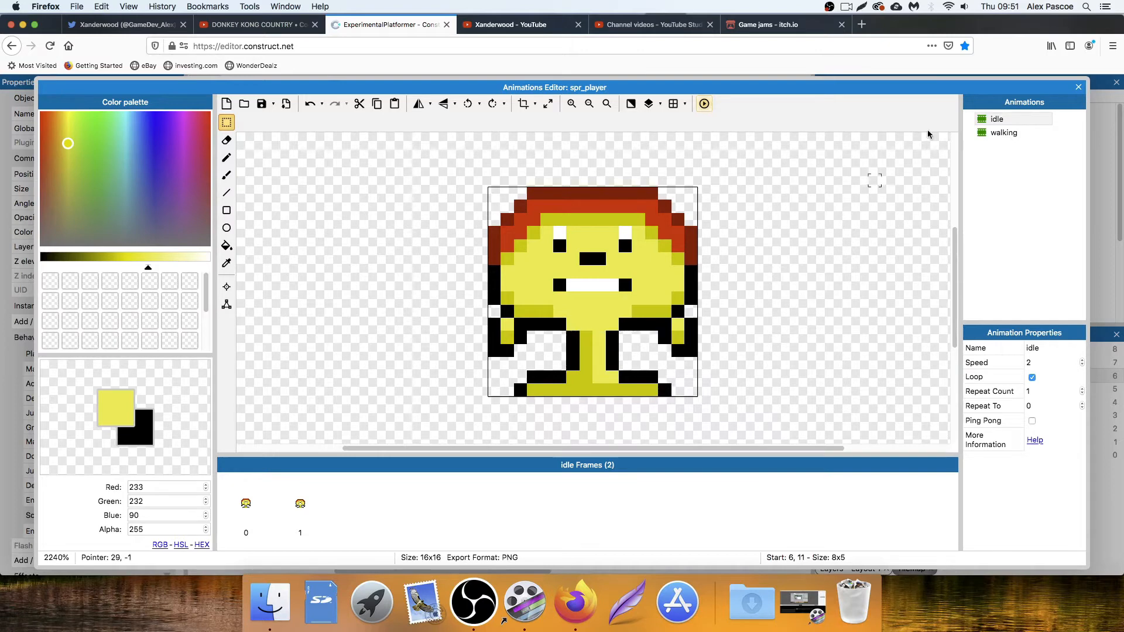
Delete the remaining front leg and the lower body between the hands from walking frame 1.
{"action": "left_click", "coordinate": [999, 134]}
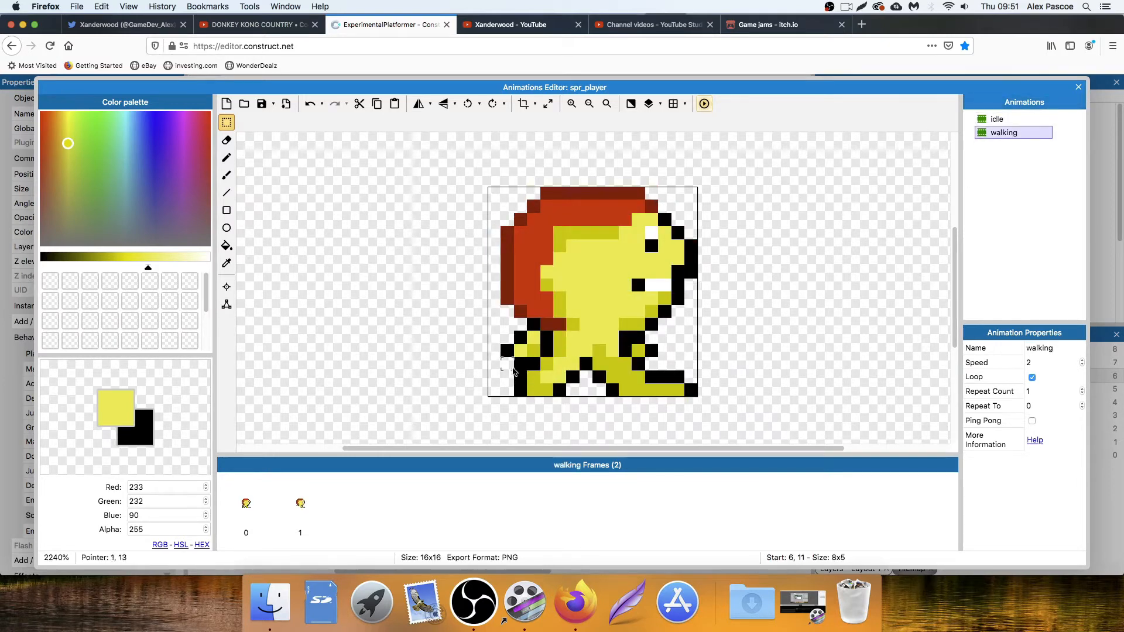
{"action": "left_click_drag", "start_coordinate": [516, 370], "coordinate": [694, 398]}
{"action": "key", "text": "super+c"}
{"action": "left_click", "coordinate": [306, 505]}
{"action": "key", "text": "Delete"}
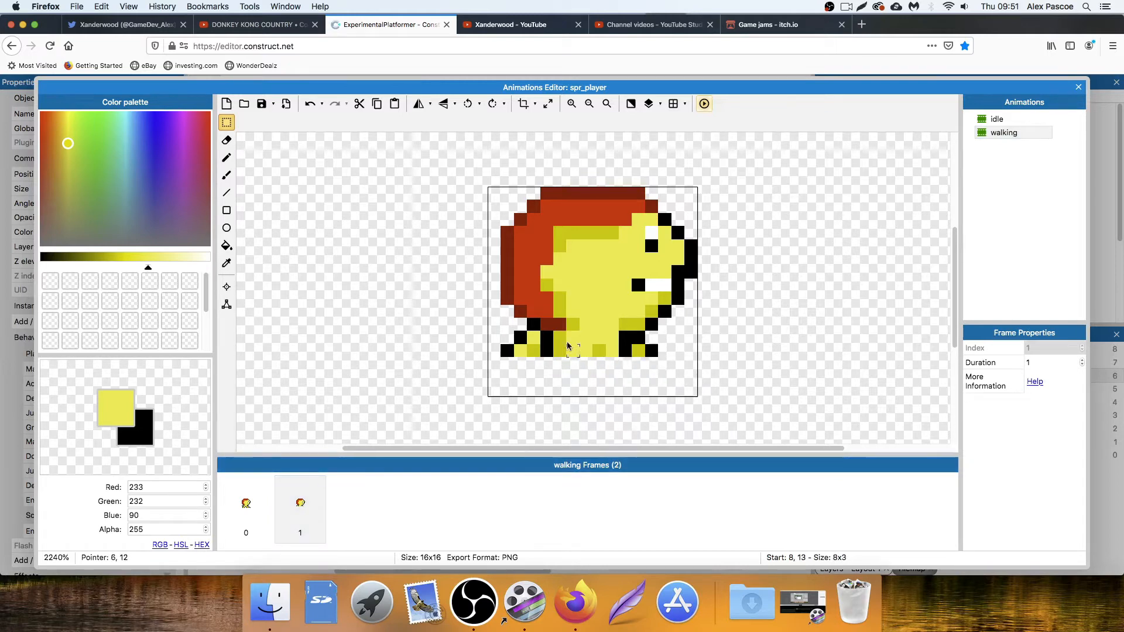
{"action": "left_click_drag", "start_coordinate": [567, 346], "coordinate": [620, 368]}
{"action": "key", "text": "Delete"}
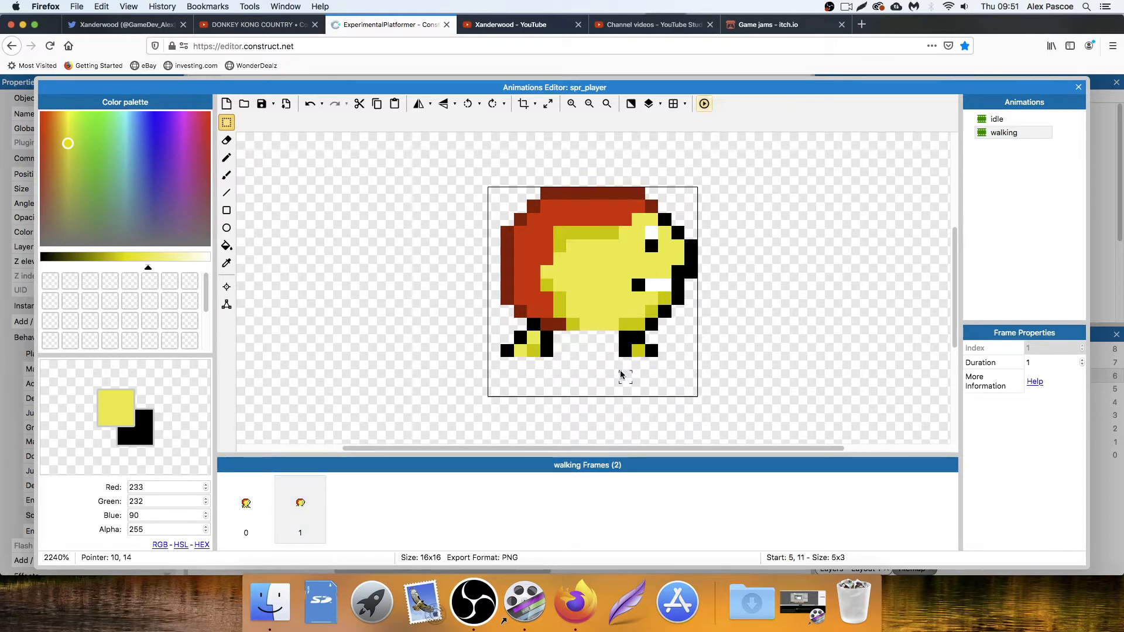
Paste the copied idle leg beneath the head in walking frame 1 and delete the stray black pixel beside the front hand.
{"action": "key", "text": "super+v"}
{"action": "left_click_drag", "start_coordinate": [611, 303], "coordinate": [637, 382]}
{"action": "left_click", "coordinate": [667, 342]}
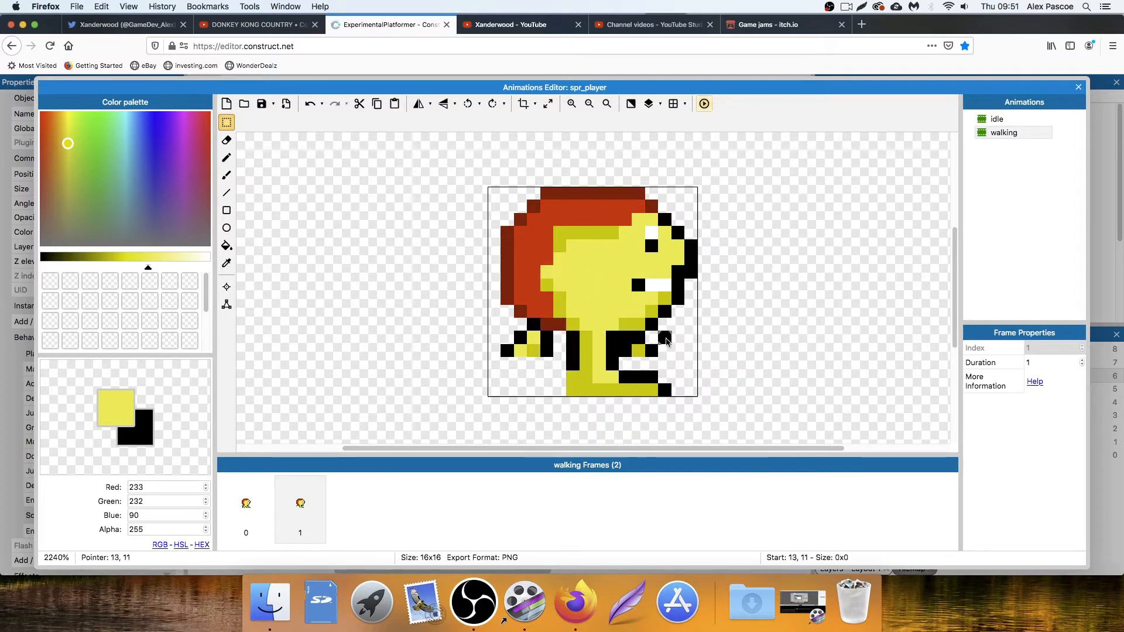
{"action": "key", "text": "Delete"}
Complete the back of the pasted leg and its heel with black outline pixels.
{"action": "left_click_drag", "start_coordinate": [148, 267], "coordinate": [140, 267]}
{"action": "left_click", "coordinate": [41, 267]}
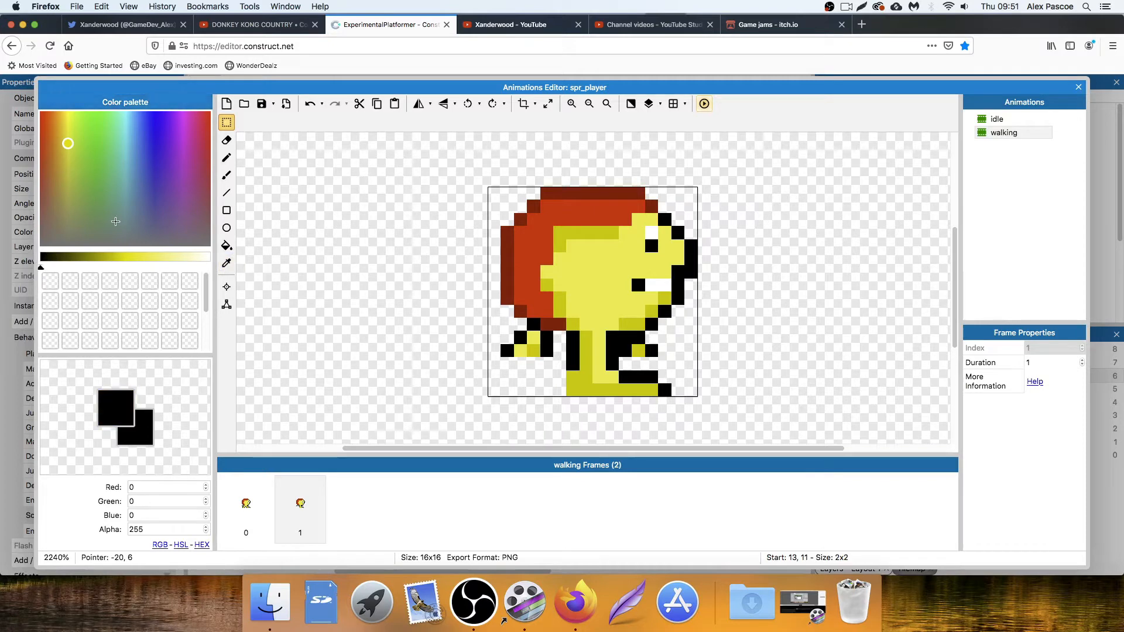
{"action": "left_click", "coordinate": [227, 157]}
{"action": "left_click", "coordinate": [560, 391]}
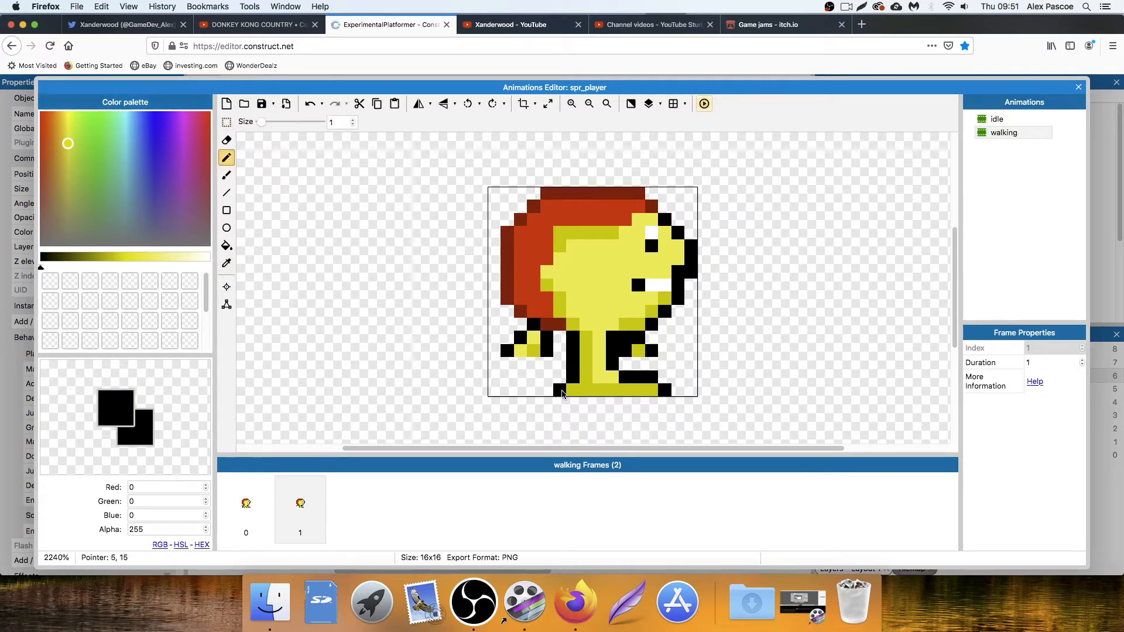
Delete the rear arm and the front hand from walking frame 1.
{"action": "left_click", "coordinate": [227, 122]}
{"action": "mouse_move", "coordinate": [503, 333]}
{"action": "left_mouse_down"}
{"action": "mouse_move", "coordinate": [542, 352]}
{"action": "mouse_move", "coordinate": [528, 352]}
{"action": "left_mouse_up"}
{"action": "key", "text": "Delete"}
{"action": "left_click", "coordinate": [539, 344]}
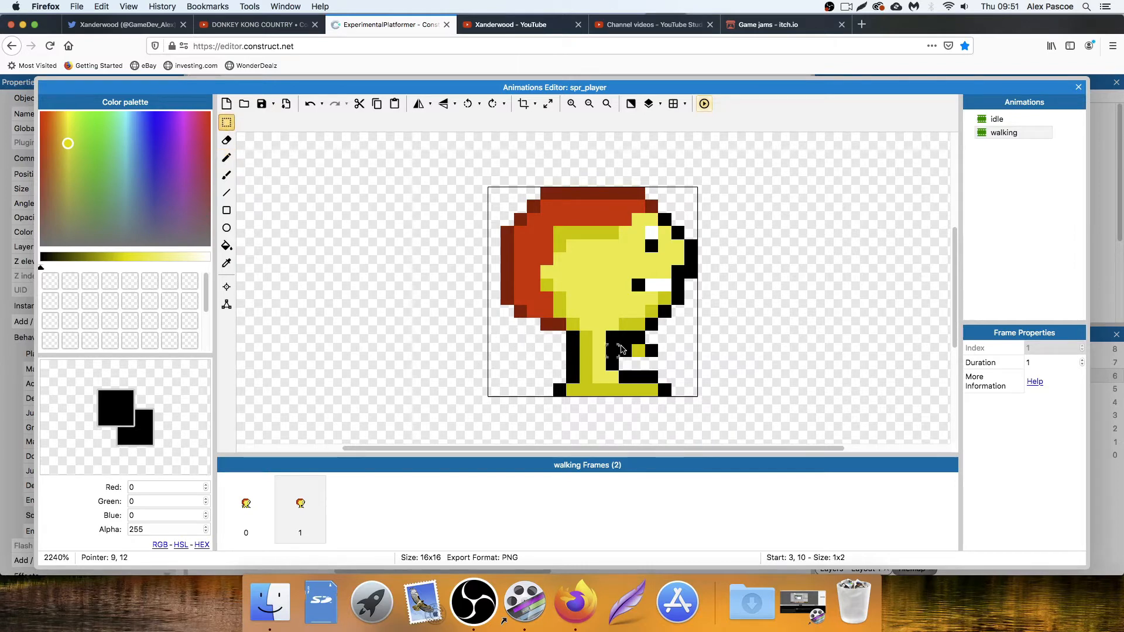
{"action": "left_click_drag", "start_coordinate": [621, 349], "coordinate": [653, 351]}
{"action": "key", "text": "Delete"}
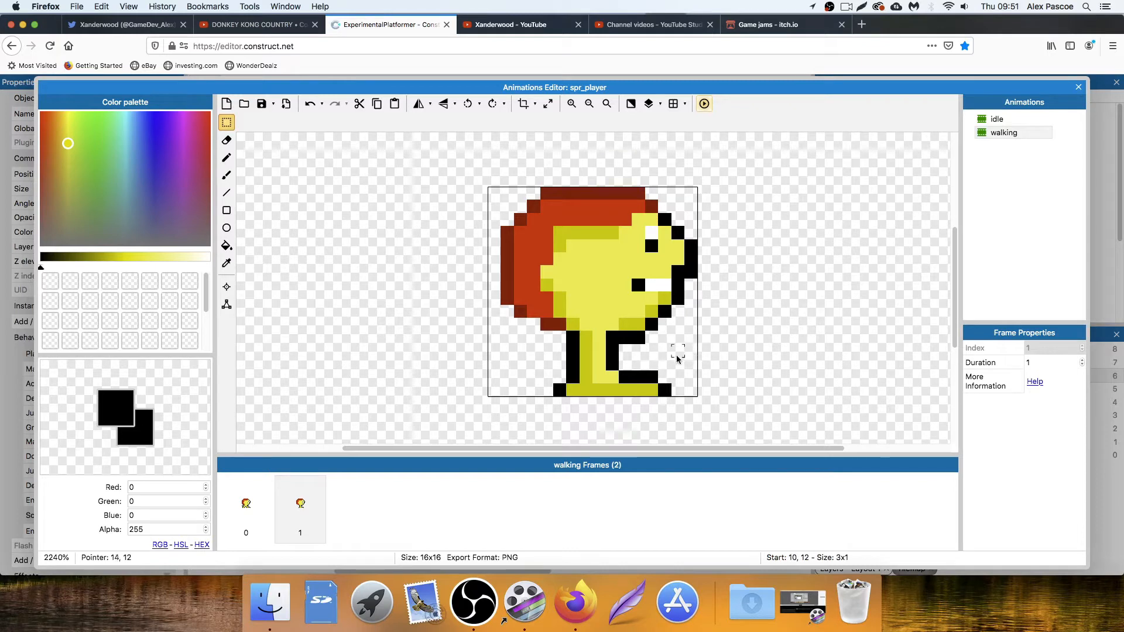
Compare the two walking frames with both idle frames, examining the shape of the idle character's hand.
{"action": "left_click", "coordinate": [246, 503]}
{"action": "left_click", "coordinate": [304, 505]}
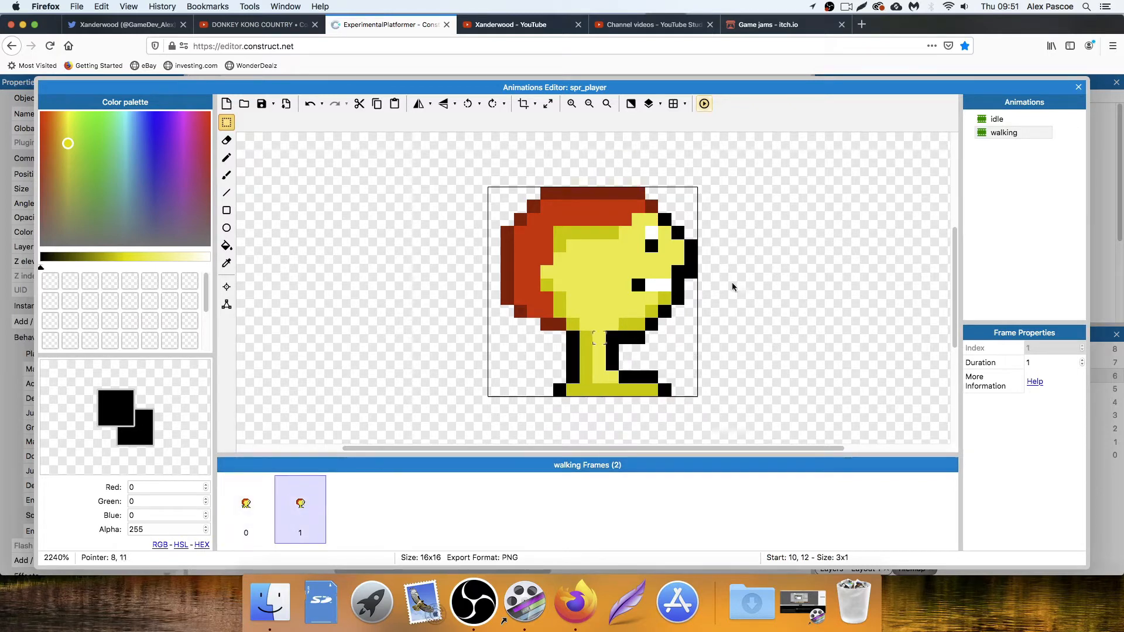
{"action": "left_click", "coordinate": [1018, 120]}
{"action": "left_click_drag", "start_coordinate": [491, 320], "coordinate": [531, 354]}
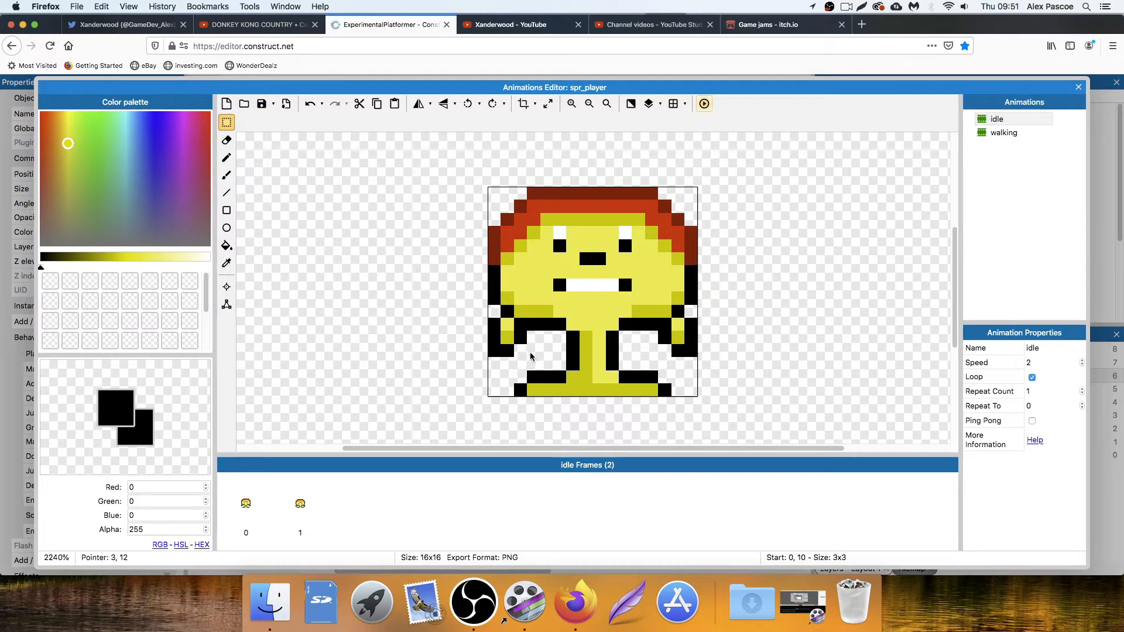
{"action": "left_click", "coordinate": [300, 505]}
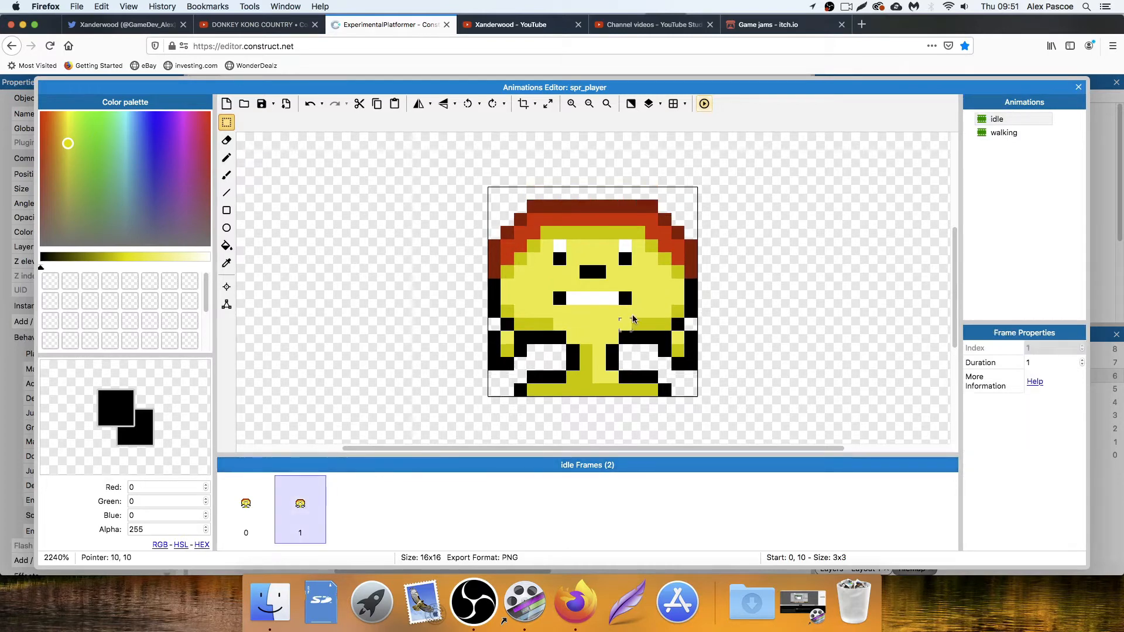
{"action": "left_click", "coordinate": [1016, 132]}
{"action": "left_click", "coordinate": [301, 507]}
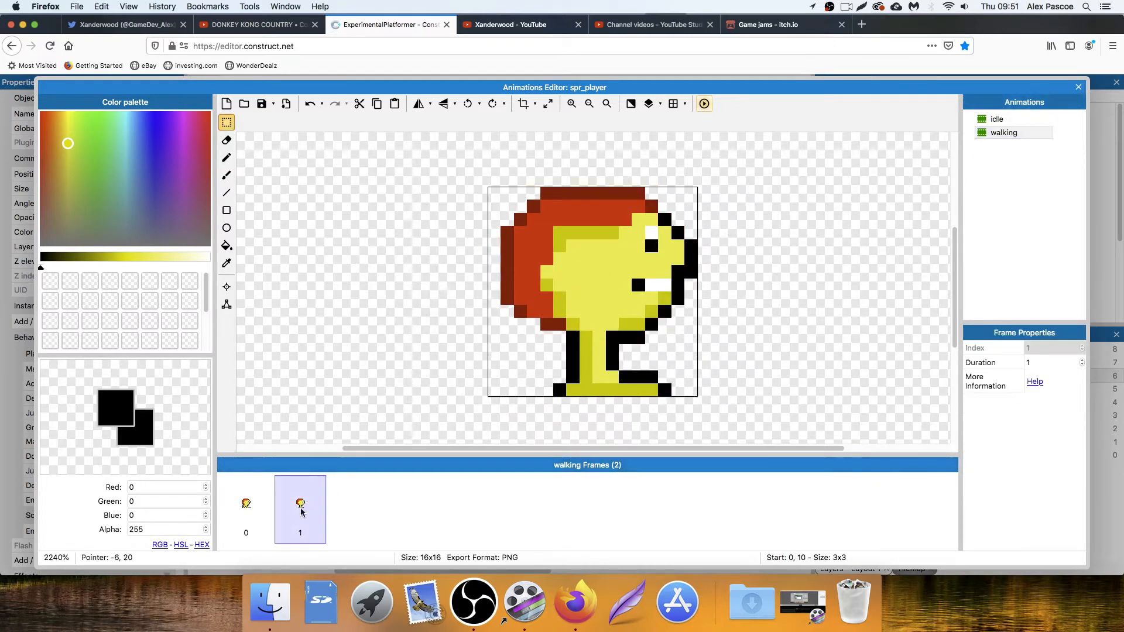
Paste the copied idle hand over the back of the leg, just beneath the head, in walking frame 1.
{"action": "key", "text": "super+v"}
{"action": "left_click_drag", "start_coordinate": [587, 281], "coordinate": [568, 350]}
{"action": "left_click", "coordinate": [671, 354]}
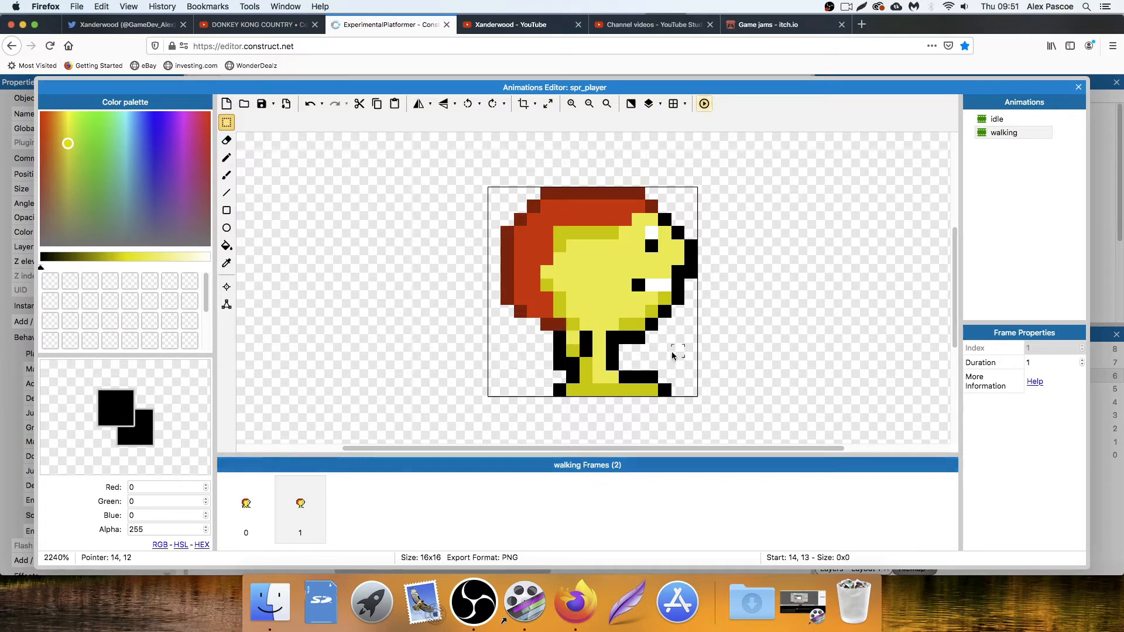
Compare walking frames 0 and 1 by alternating between them to examine the leg and hand motion.
{"action": "left_click", "coordinate": [301, 505]}
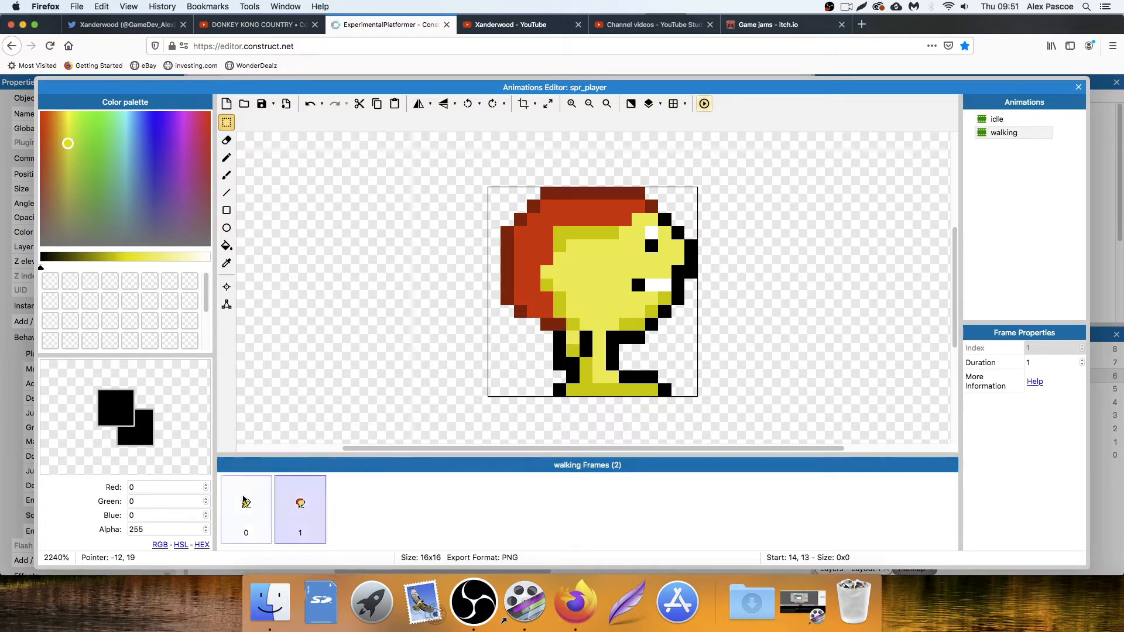
{"action": "left_click", "coordinate": [246, 506]}
{"action": "left_click", "coordinate": [290, 505]}
{"action": "left_click", "coordinate": [243, 509]}
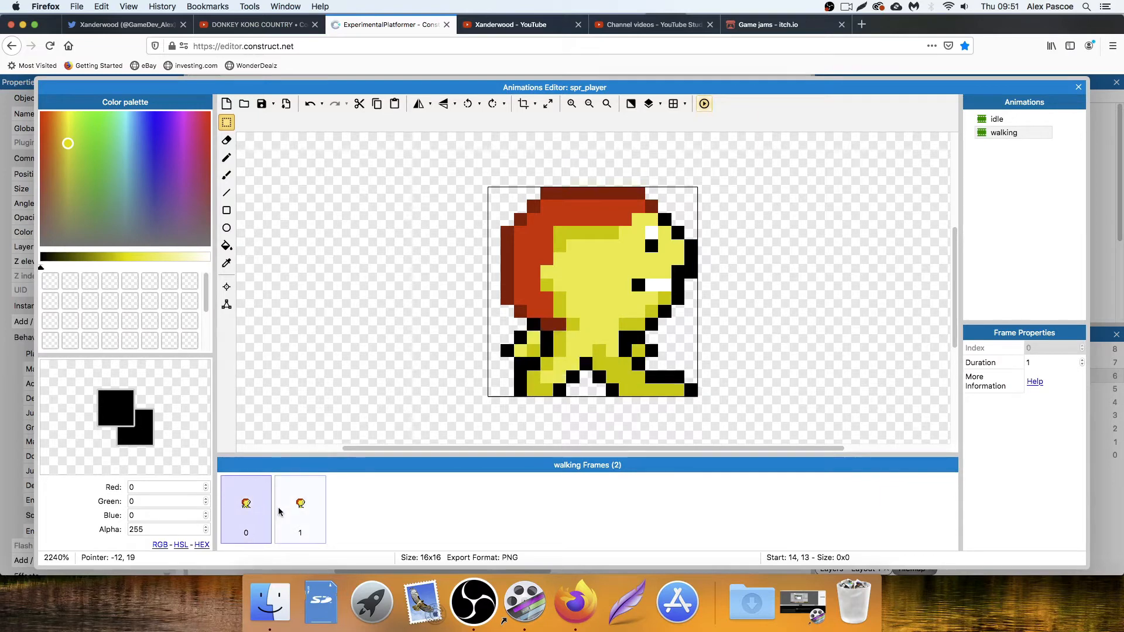
{"action": "left_click", "coordinate": [282, 513]}
{"action": "left_click", "coordinate": [244, 511]}
{"action": "left_click", "coordinate": [296, 515]}
{"action": "left_click", "coordinate": [258, 519]}
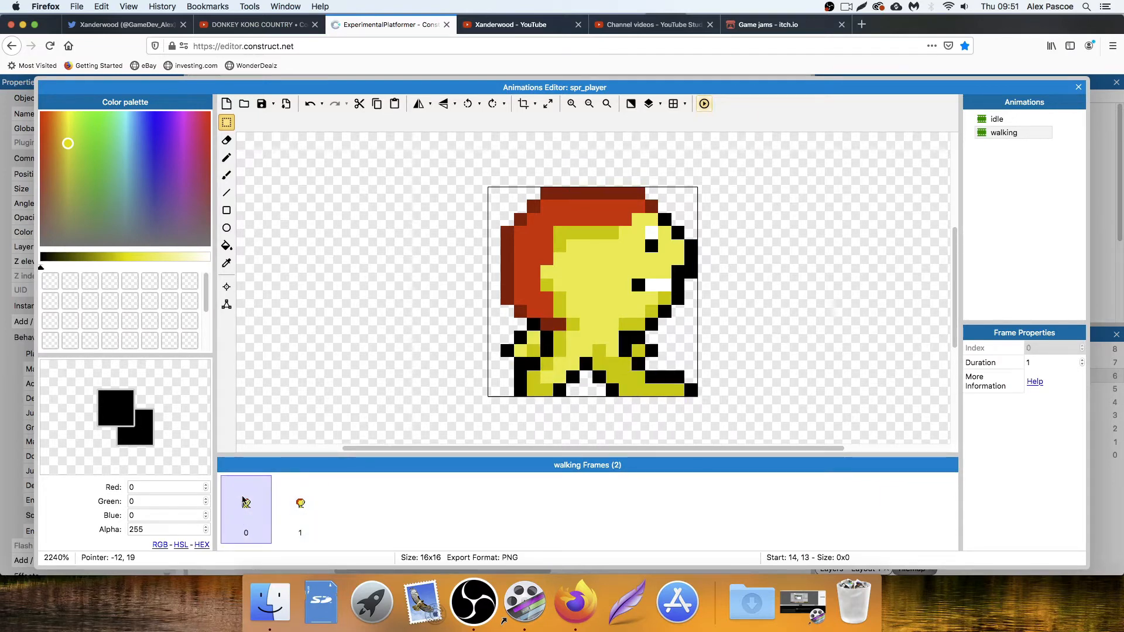
Duplicate walking frame 0 and place the copy at the end of the animation as frame 2.
{"action": "right_click", "coordinate": [243, 502]}
{"action": "left_click", "coordinate": [274, 508]}
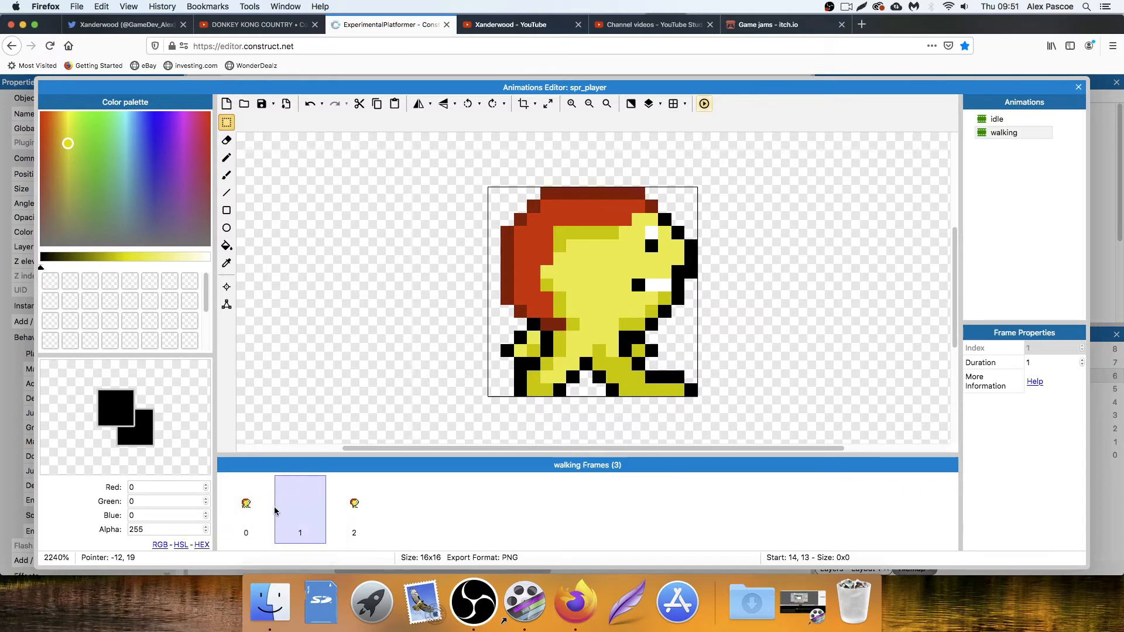
{"action": "left_click", "coordinate": [360, 505]}
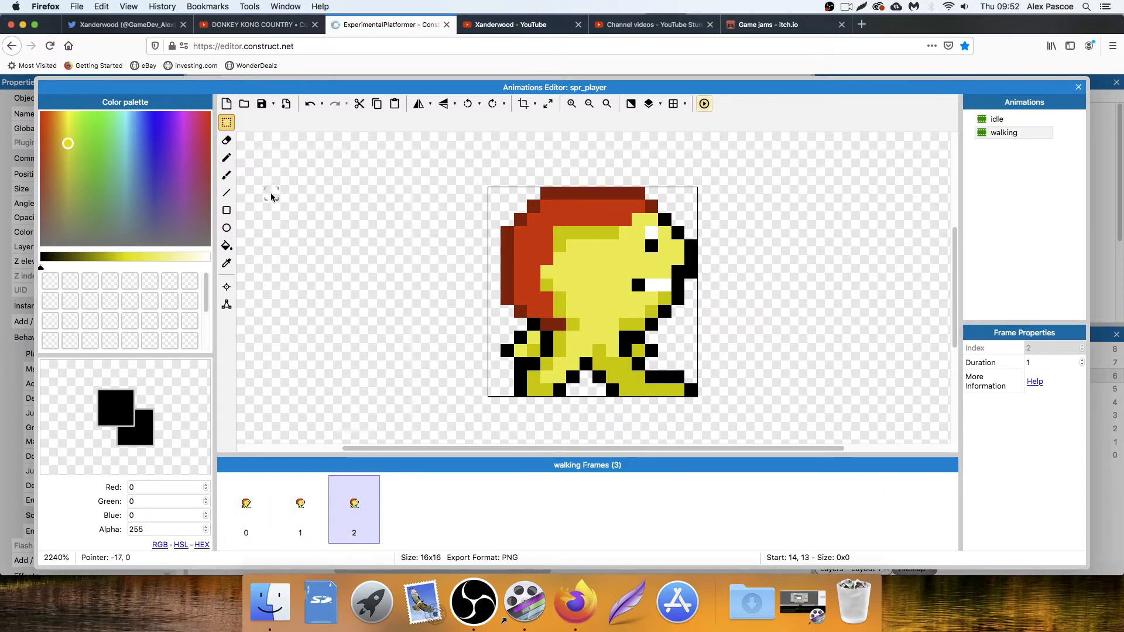
Recolour the front leg and foot in walking frame 2 with the light yellow (233, 232, 90) sampled from the body.
{"action": "left_click", "coordinate": [226, 263]}
{"action": "left_click", "coordinate": [597, 312]}
{"action": "left_click", "coordinate": [227, 158]}
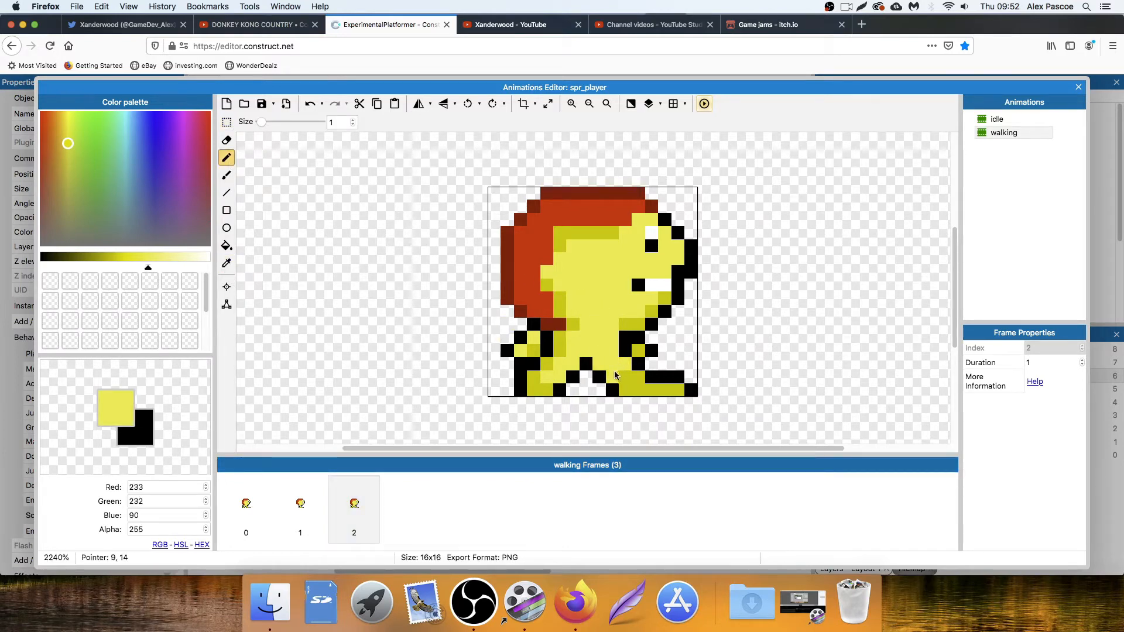
{"action": "left_click_drag", "start_coordinate": [638, 389], "coordinate": [680, 390]}
Recolour the rear leg in walking frame 2, up to the hip, with the darker yellow (200, 199, 27) sampled from the rear foot.
{"action": "left_click", "coordinate": [226, 262]}
{"action": "left_click", "coordinate": [546, 392]}
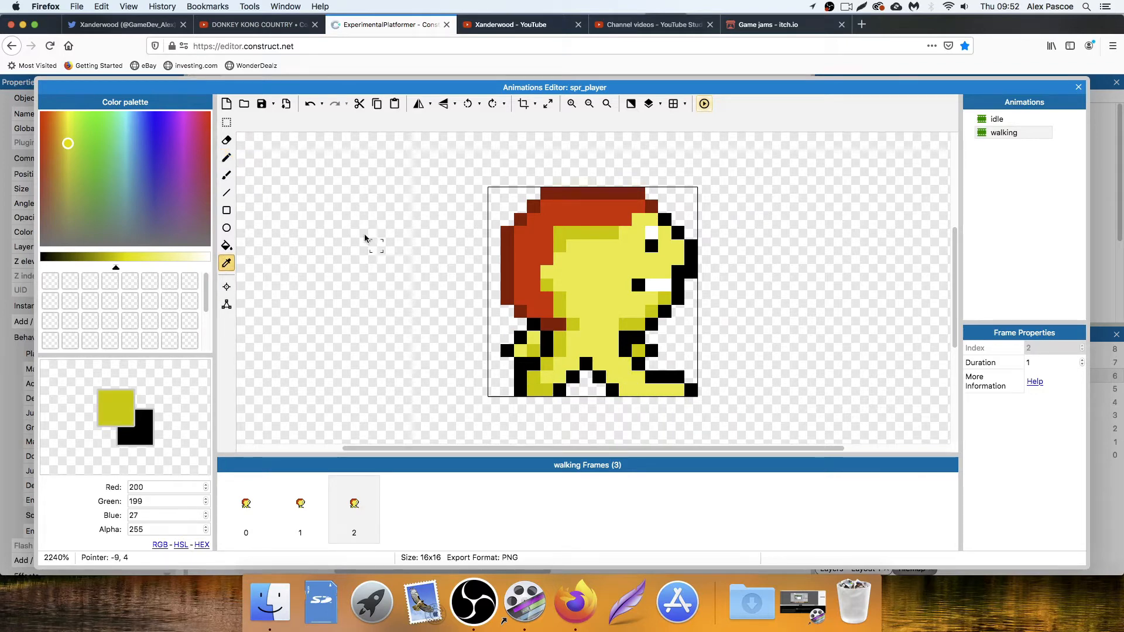
{"action": "left_click", "coordinate": [227, 158]}
{"action": "left_click_drag", "start_coordinate": [542, 371], "coordinate": [581, 354]}
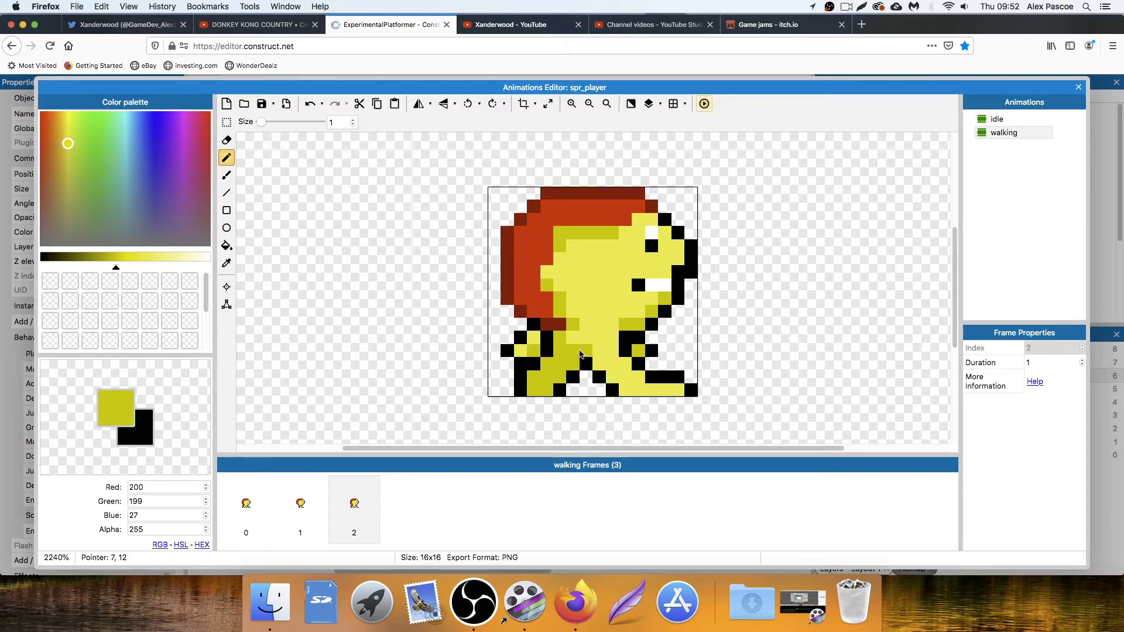
Extend the black outline between the legs of walking frame 2 diagonally upward to separate the rear leg from the front one.
{"action": "left_click", "coordinate": [226, 262]}
{"action": "left_click", "coordinate": [586, 364]}
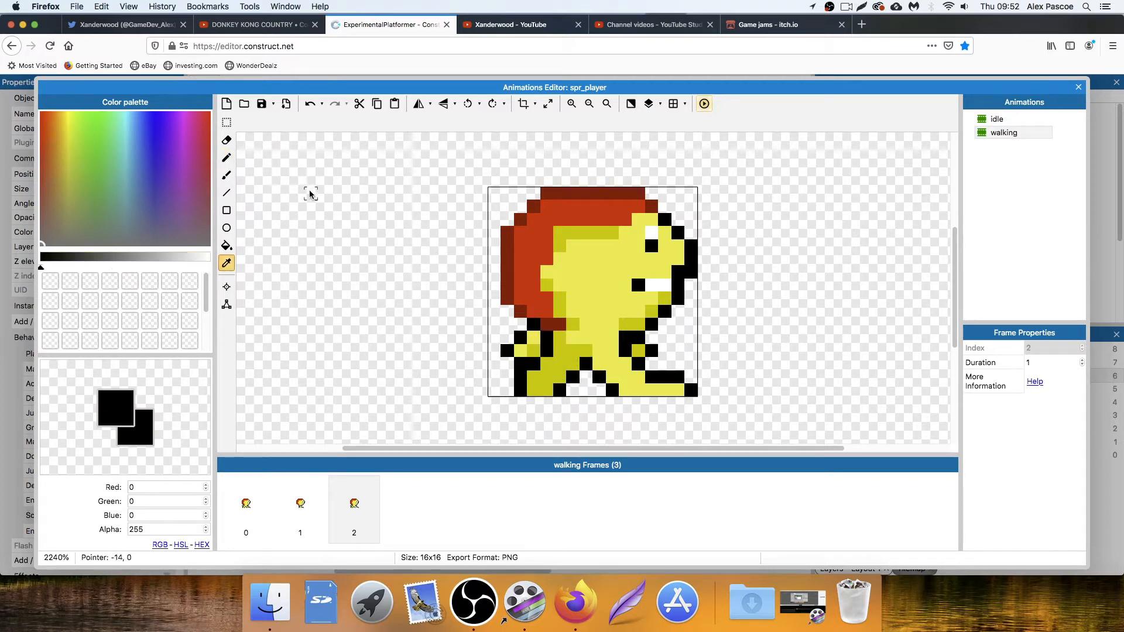
{"action": "left_click", "coordinate": [221, 159]}
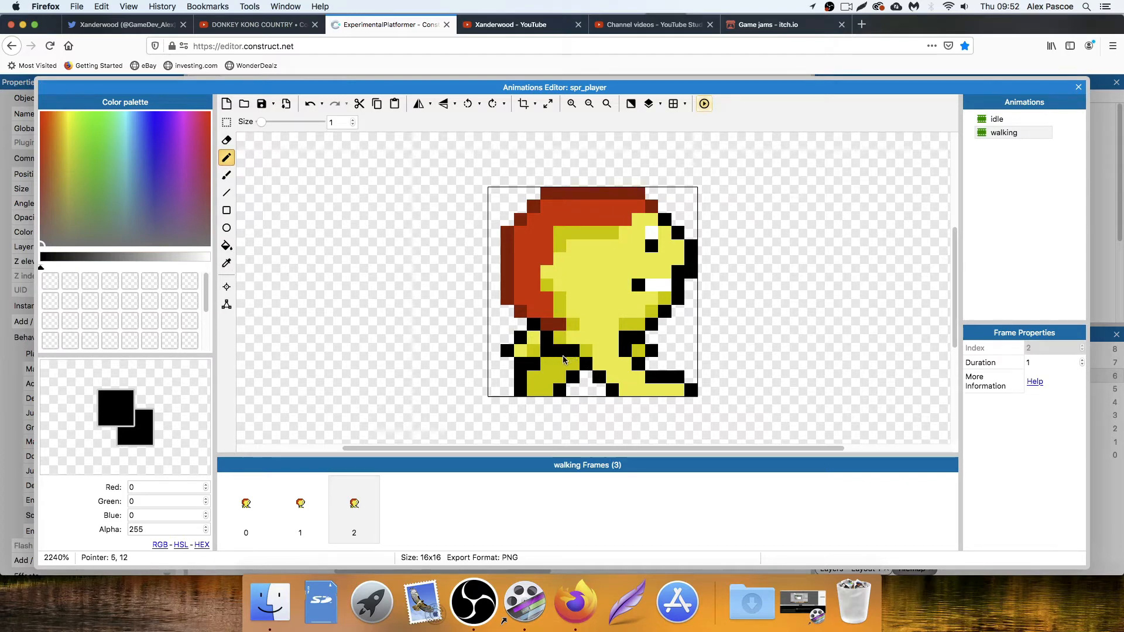
{"action": "left_click", "coordinate": [267, 509]}
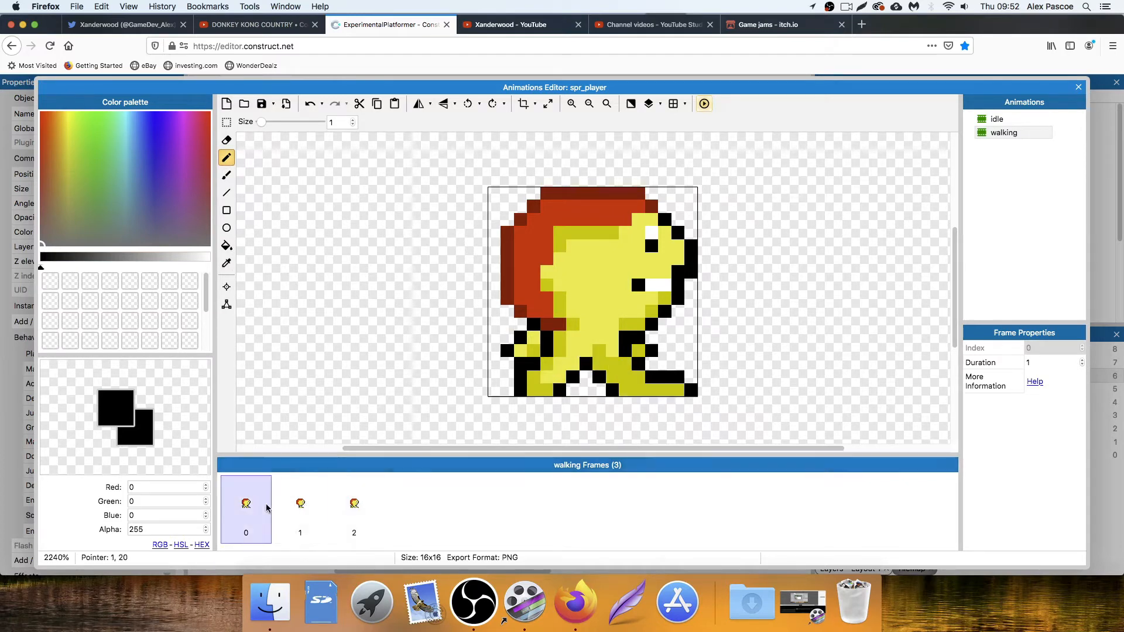
{"action": "left_click", "coordinate": [320, 512]}
{"action": "left_click", "coordinate": [338, 515]}
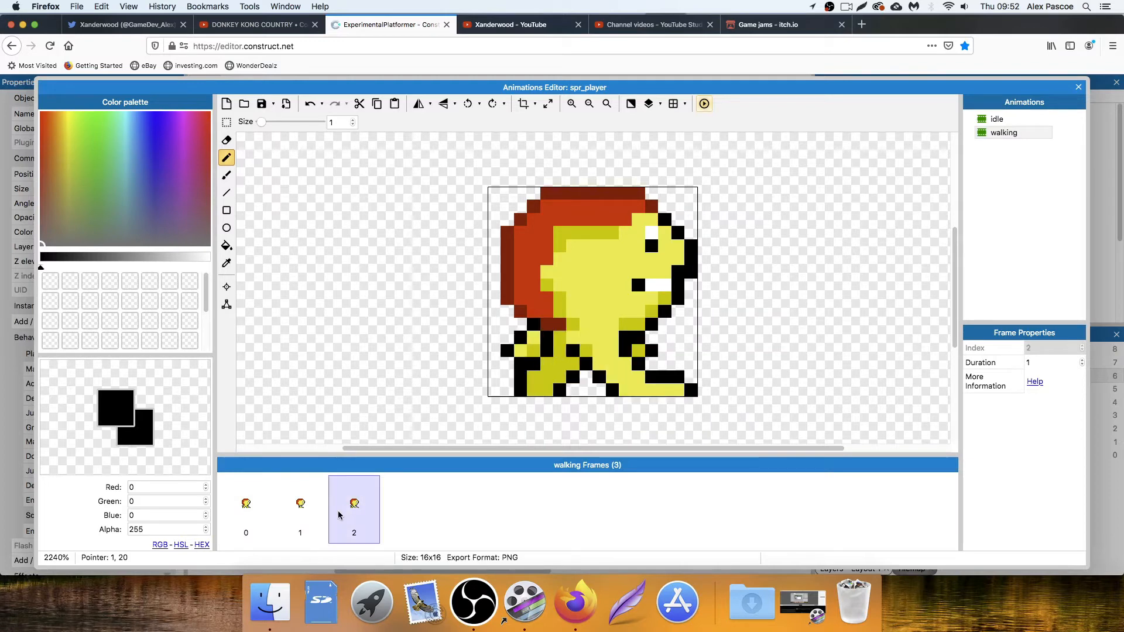
Add a black outline pixel at the top of the front leg in walking frame 0 and compare the three walking frames.
{"action": "left_click", "coordinate": [302, 515]}
{"action": "left_click", "coordinate": [254, 515]}
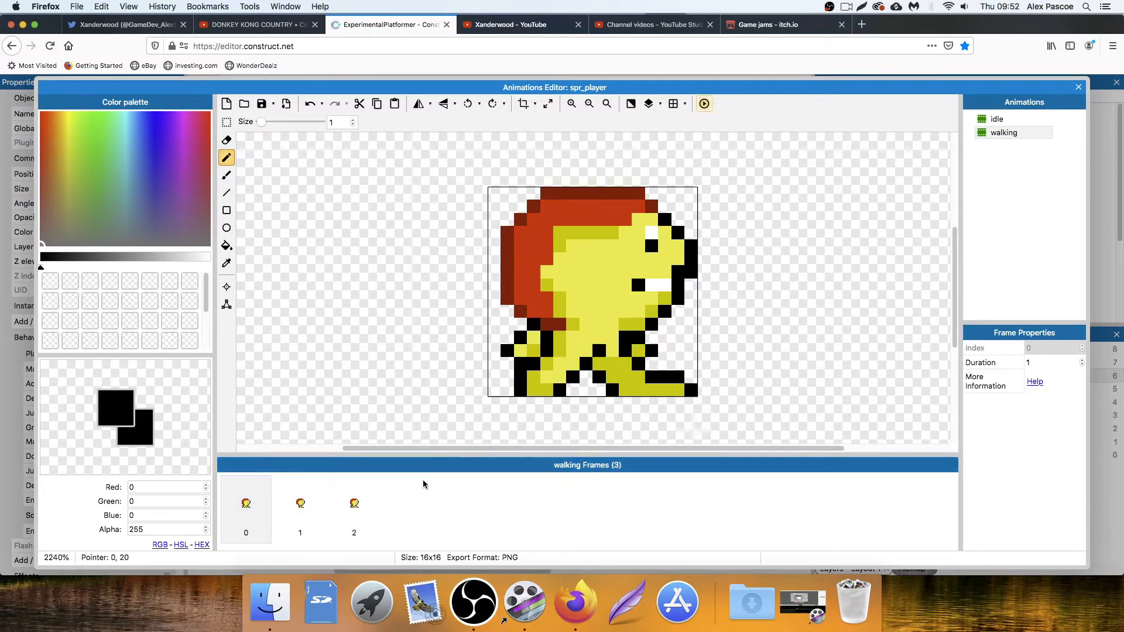
{"action": "left_click", "coordinate": [310, 512]}
{"action": "left_click", "coordinate": [356, 510]}
{"action": "left_click", "coordinate": [303, 510]}
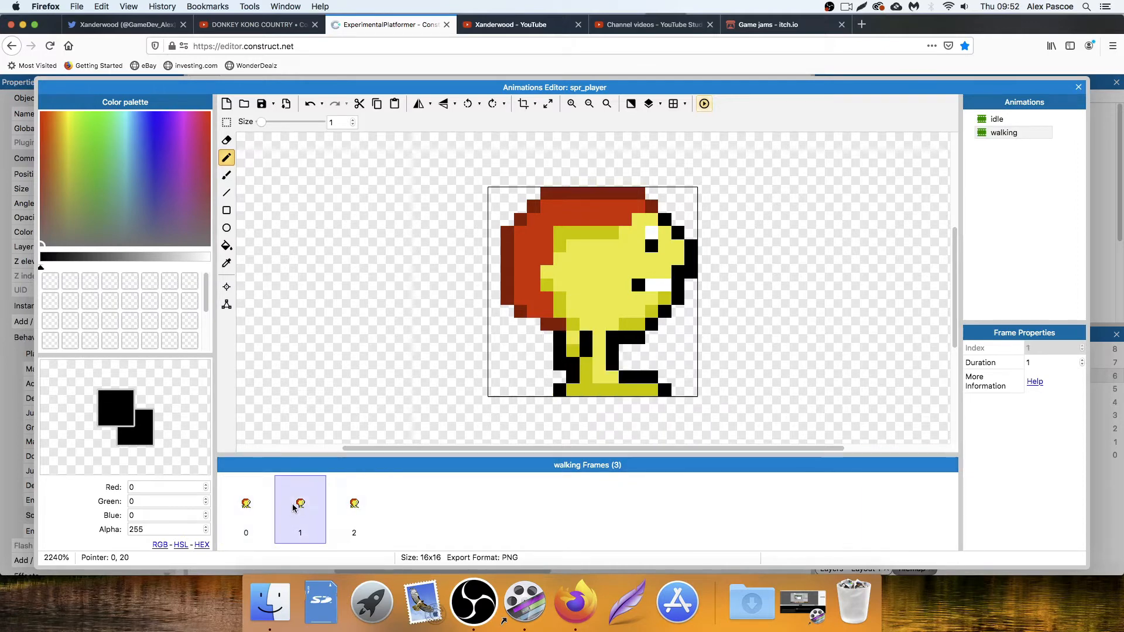
{"action": "left_click", "coordinate": [268, 507]}
{"action": "left_click", "coordinate": [305, 507]}
{"action": "left_click", "coordinate": [356, 507]}
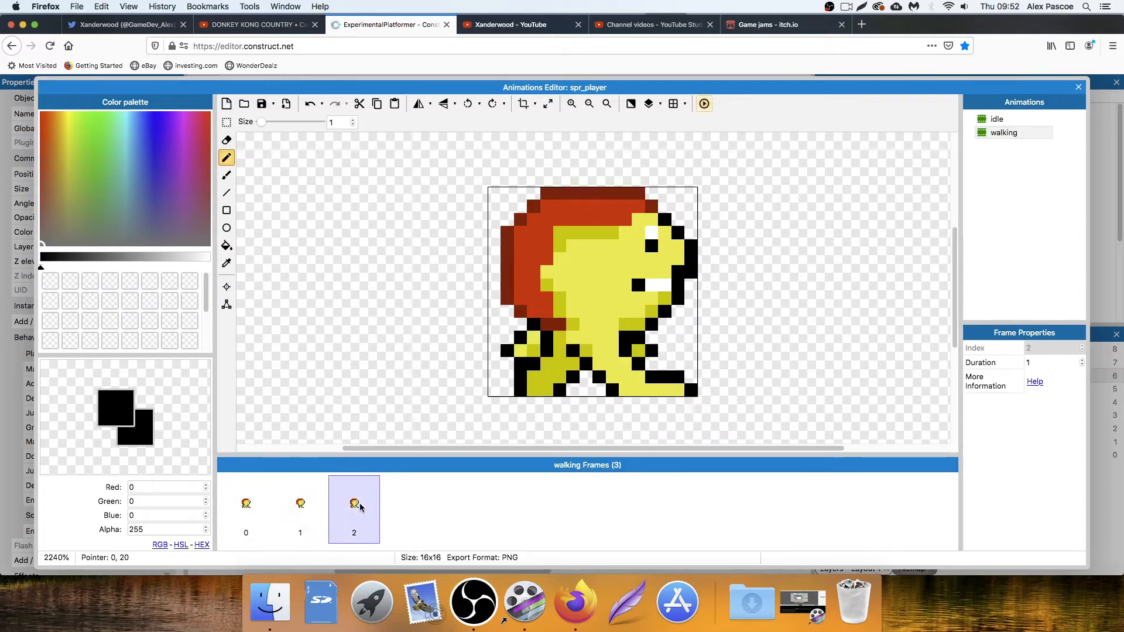
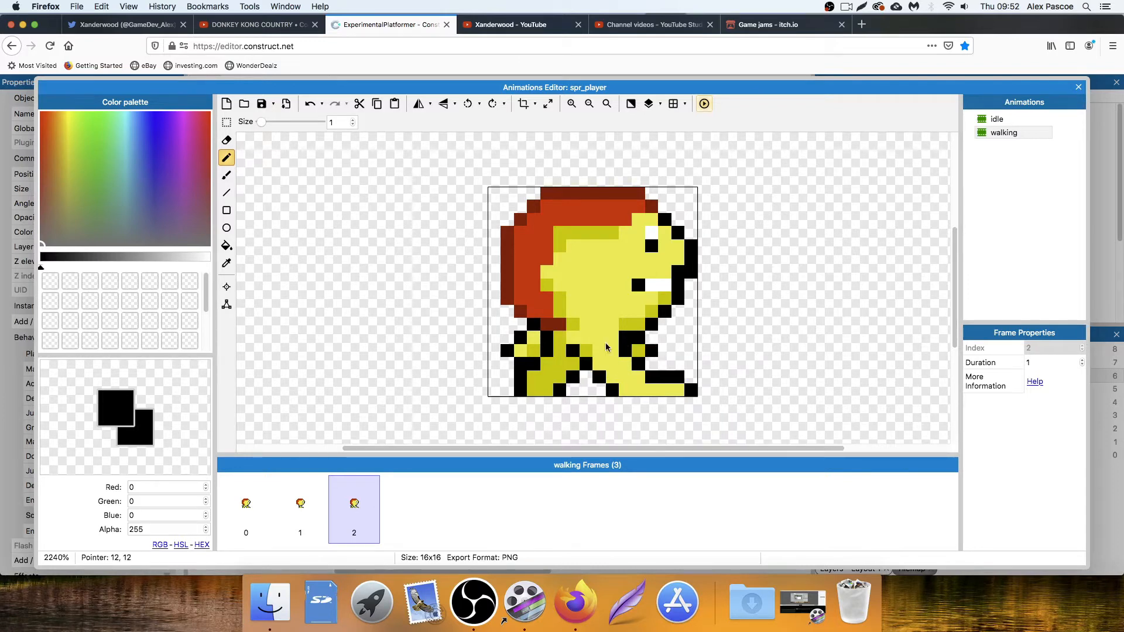
Erase the rear arm and the front hand from walking frame 2.
{"action": "left_click", "coordinate": [530, 339]}
{"action": "left_click", "coordinate": [226, 140]}
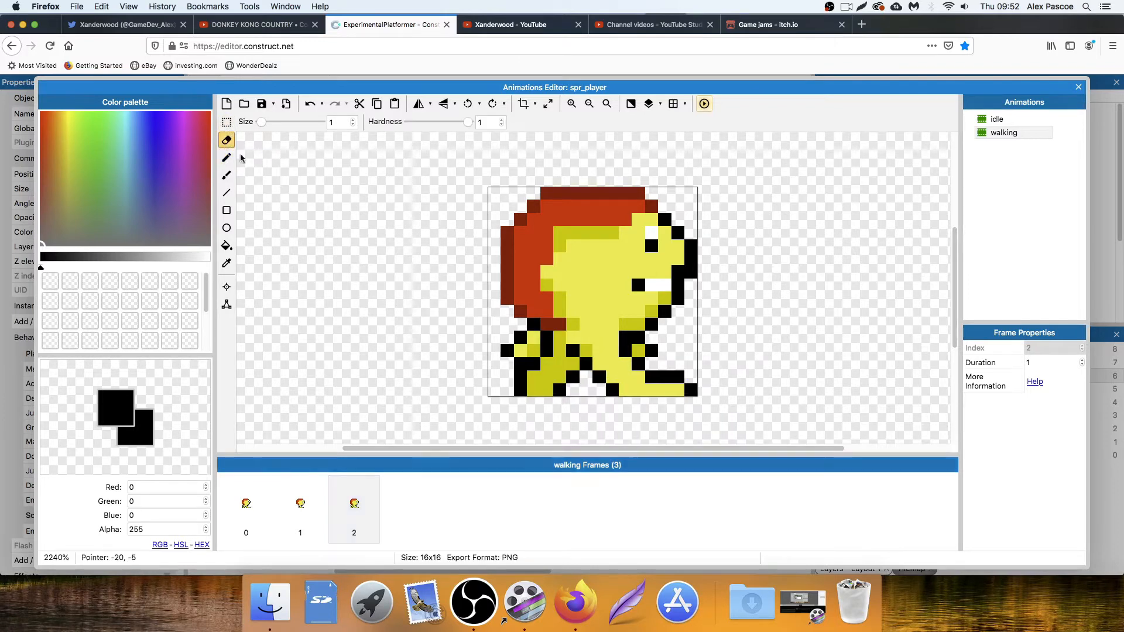
{"action": "left_click_drag", "start_coordinate": [536, 349], "coordinate": [508, 351]}
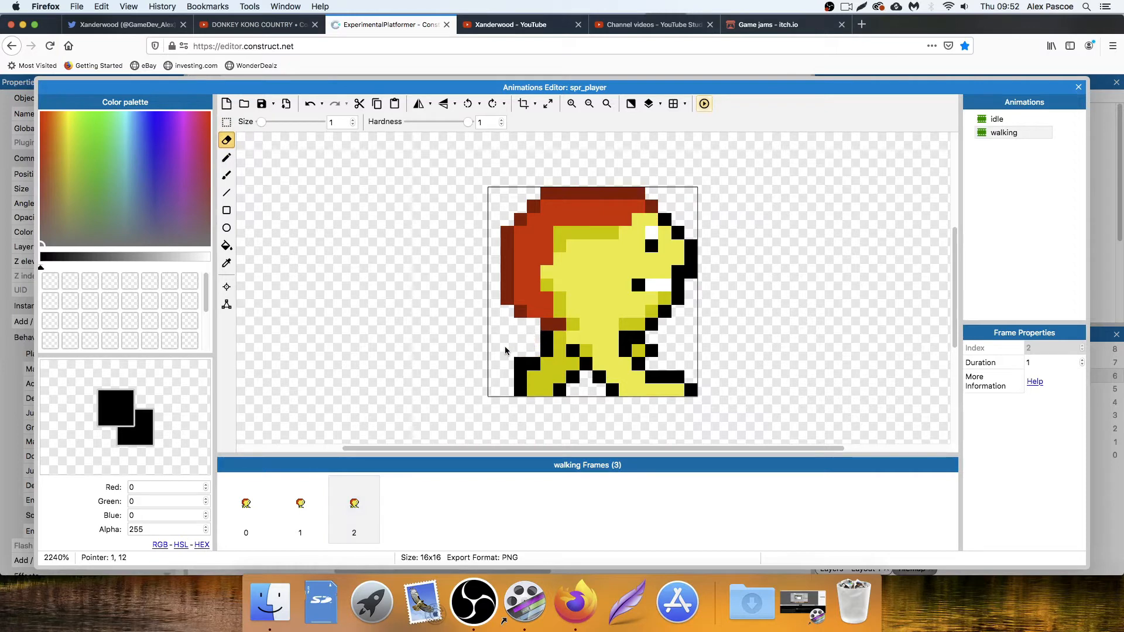
{"action": "left_click_drag", "start_coordinate": [637, 352], "coordinate": [657, 353]}
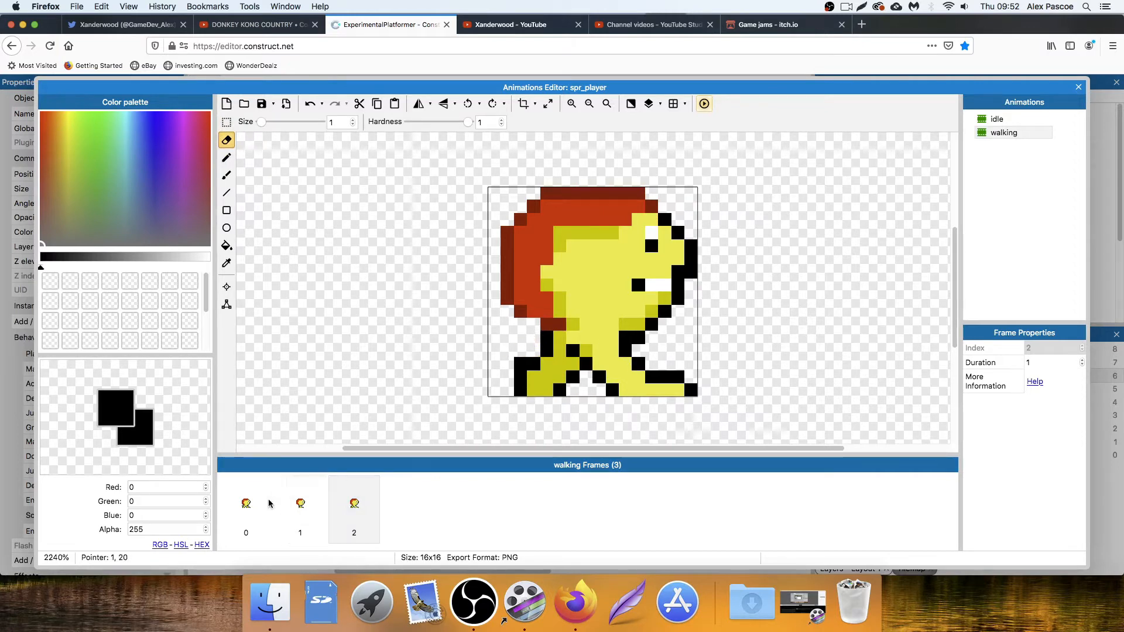
Compare the three walking frames with the idle pose, examining how the arms and hands are drawn.
{"action": "left_click", "coordinate": [246, 505]}
{"action": "left_click", "coordinate": [301, 508]}
{"action": "left_click", "coordinate": [348, 517]}
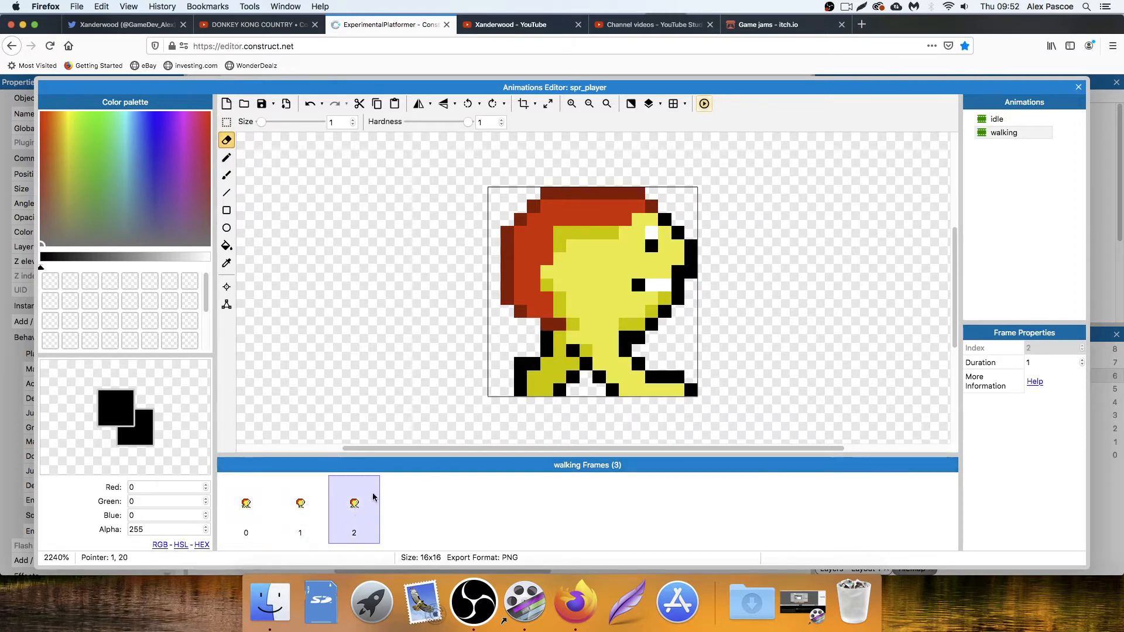
{"action": "left_click", "coordinate": [246, 507]}
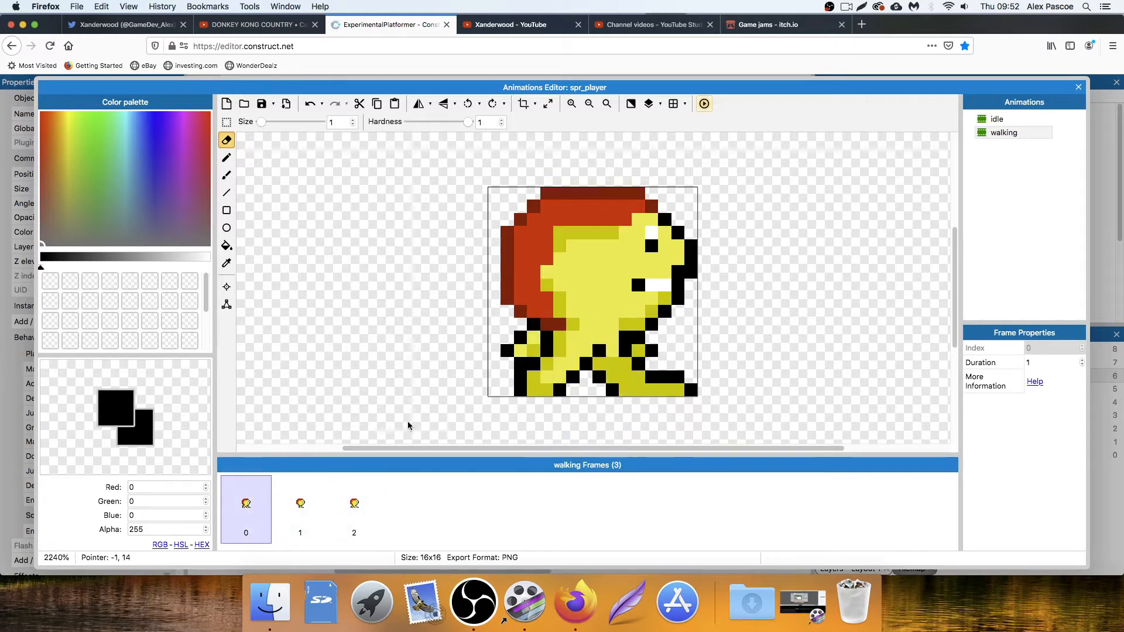
{"action": "left_click", "coordinate": [354, 495]}
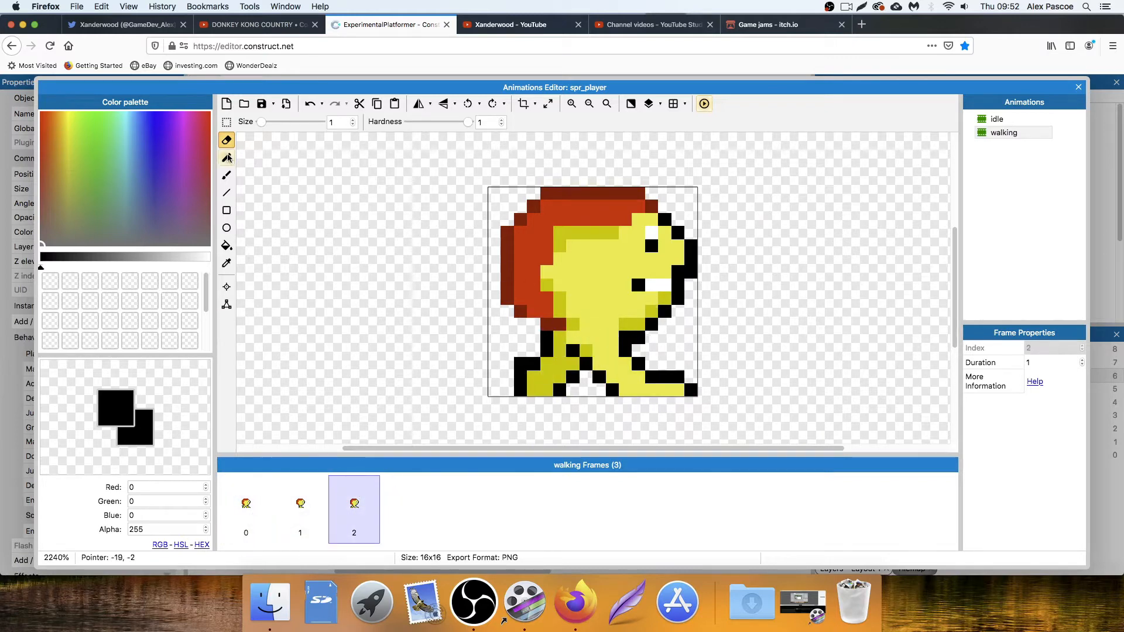
{"action": "left_click", "coordinate": [226, 158]}
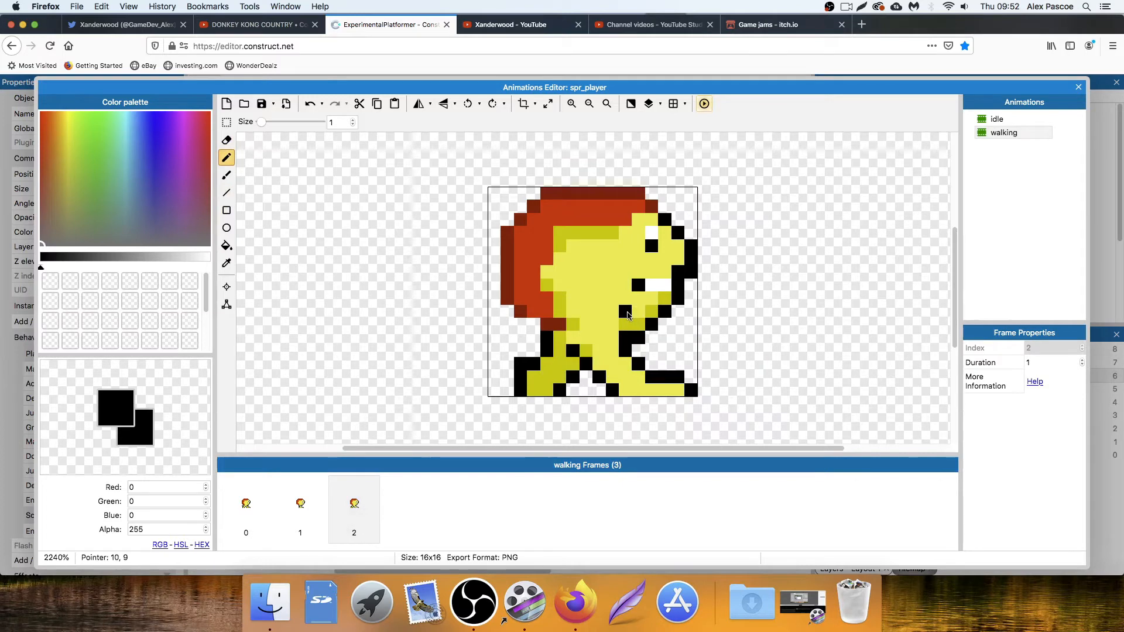
{"action": "left_click", "coordinate": [999, 120]}
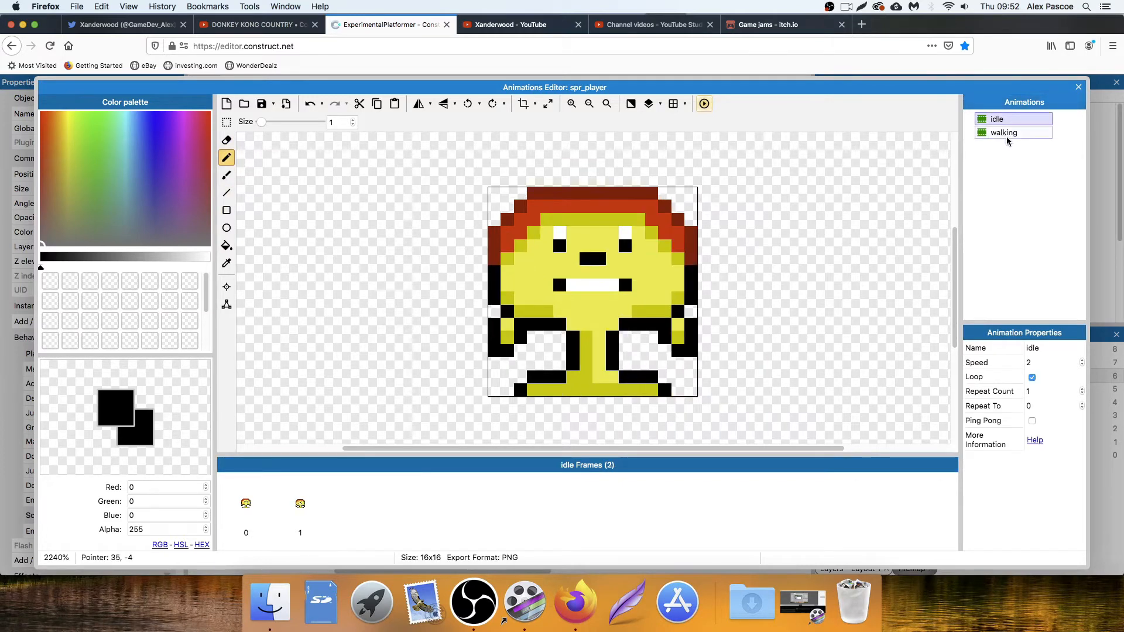
{"action": "left_click", "coordinate": [1004, 133]}
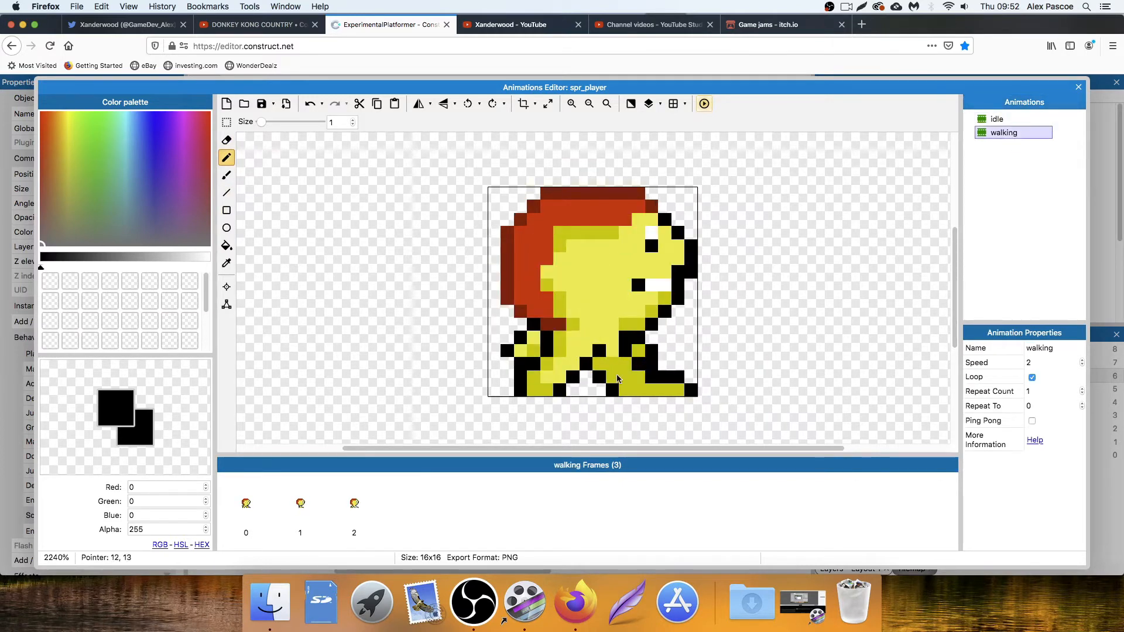
Draw the black outline of a forward-reaching hand beneath the chin in walking frame 2.
{"action": "left_click", "coordinate": [354, 507]}
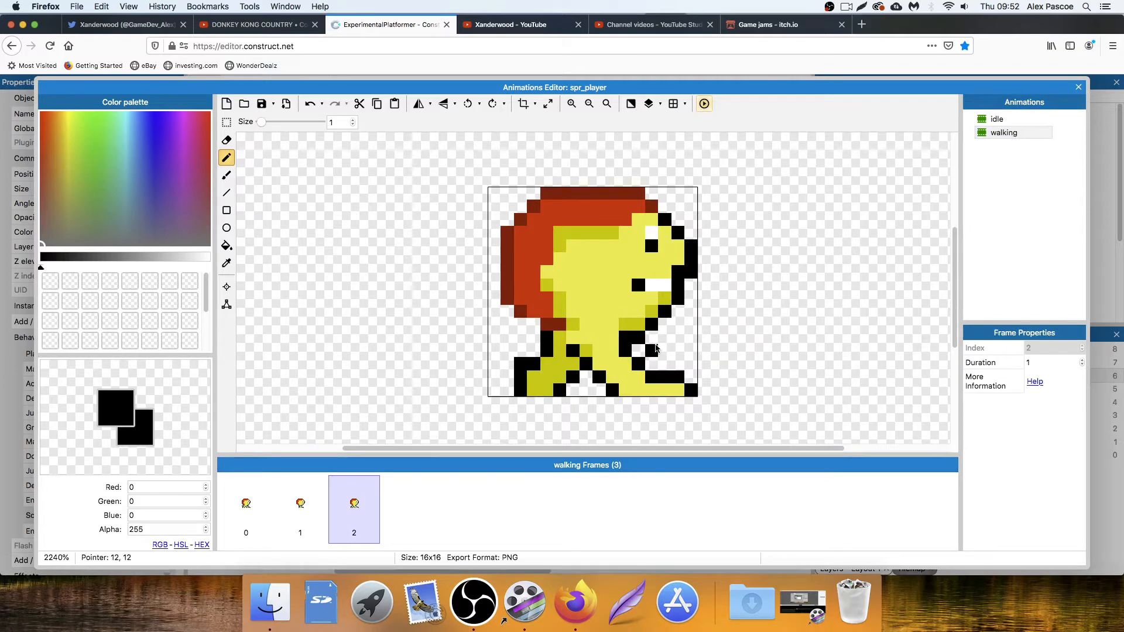
{"action": "left_click", "coordinate": [638, 351]}
{"action": "left_click", "coordinate": [665, 338]}
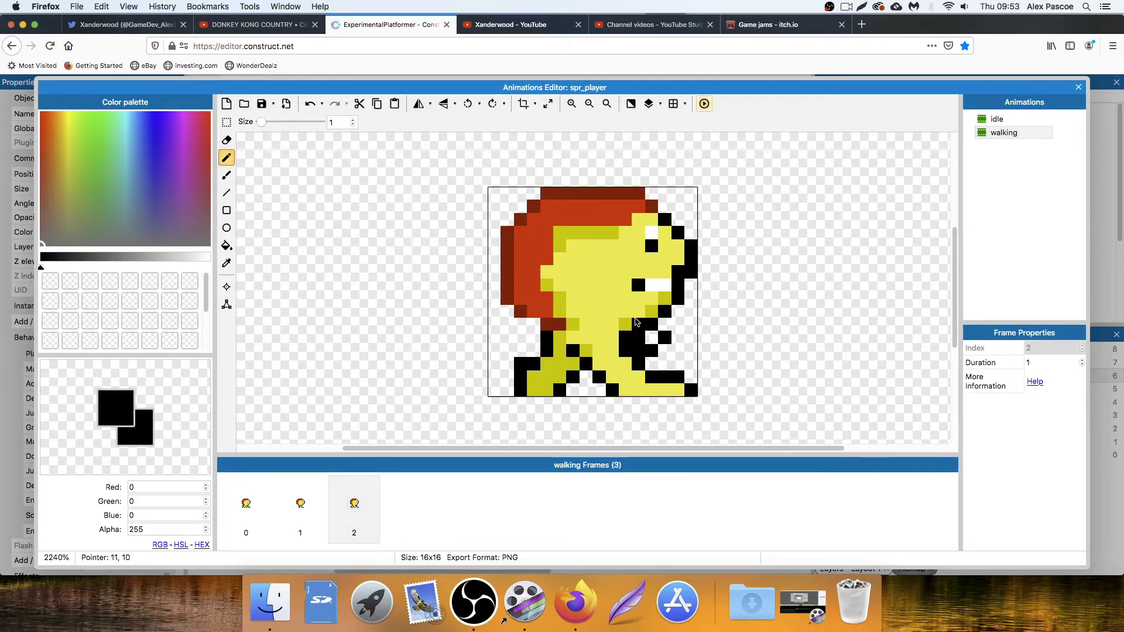
Fill the front arm inside its outline in walking frame 2 with the light yellow (233, 232, 90) sampled from the face.
{"action": "left_click", "coordinate": [227, 264]}
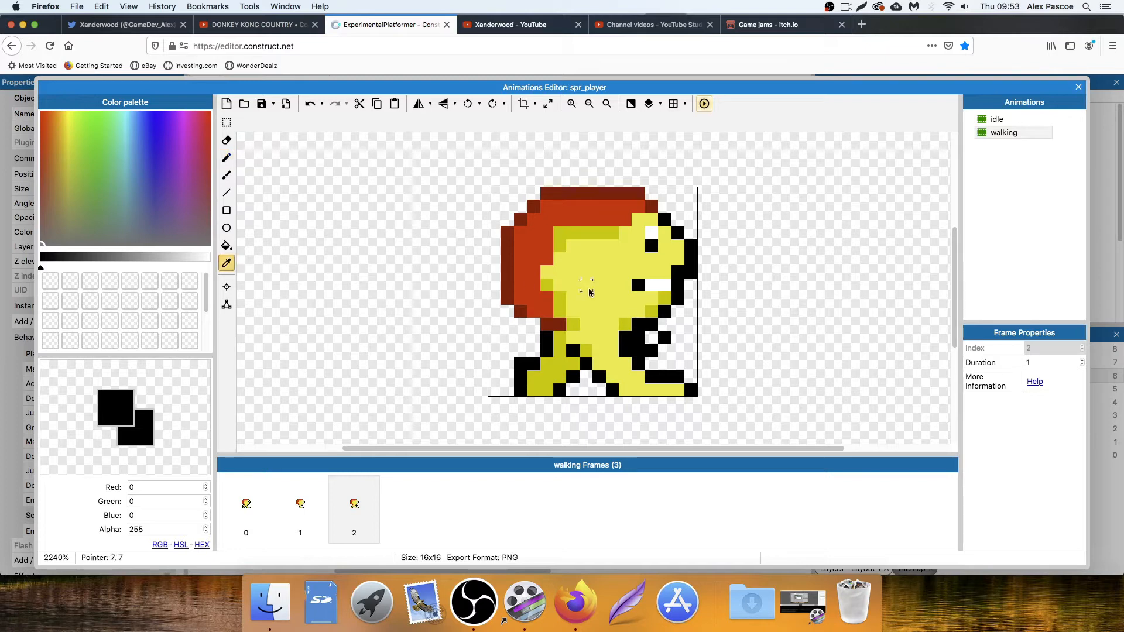
{"action": "left_click", "coordinate": [590, 293]}
{"action": "left_click", "coordinate": [227, 159]}
{"action": "left_click", "coordinate": [625, 342]}
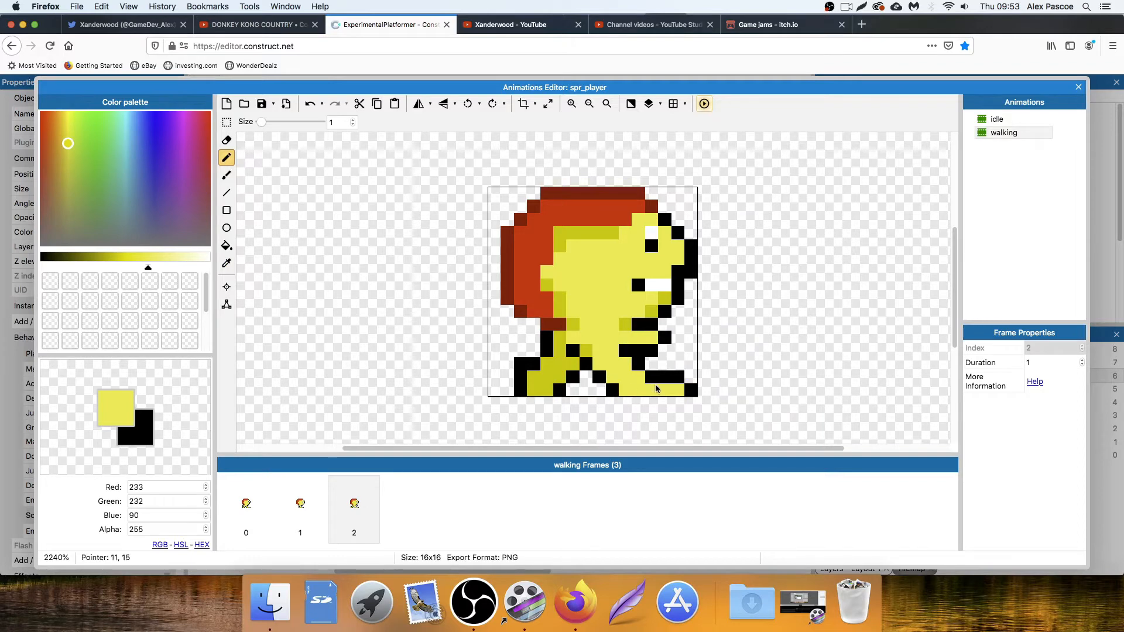
Check the other walking frames and draw a black rear arm outline behind the body in walking frame 2.
{"action": "left_click", "coordinate": [244, 510]}
{"action": "left_click", "coordinate": [300, 513]}
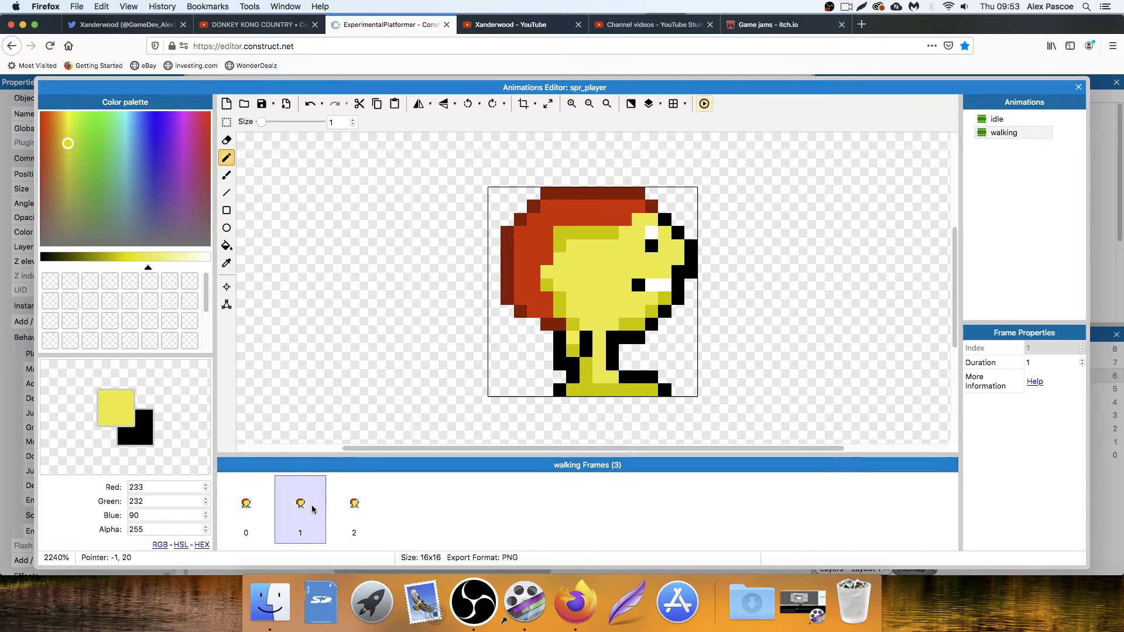
{"action": "left_click", "coordinate": [333, 510]}
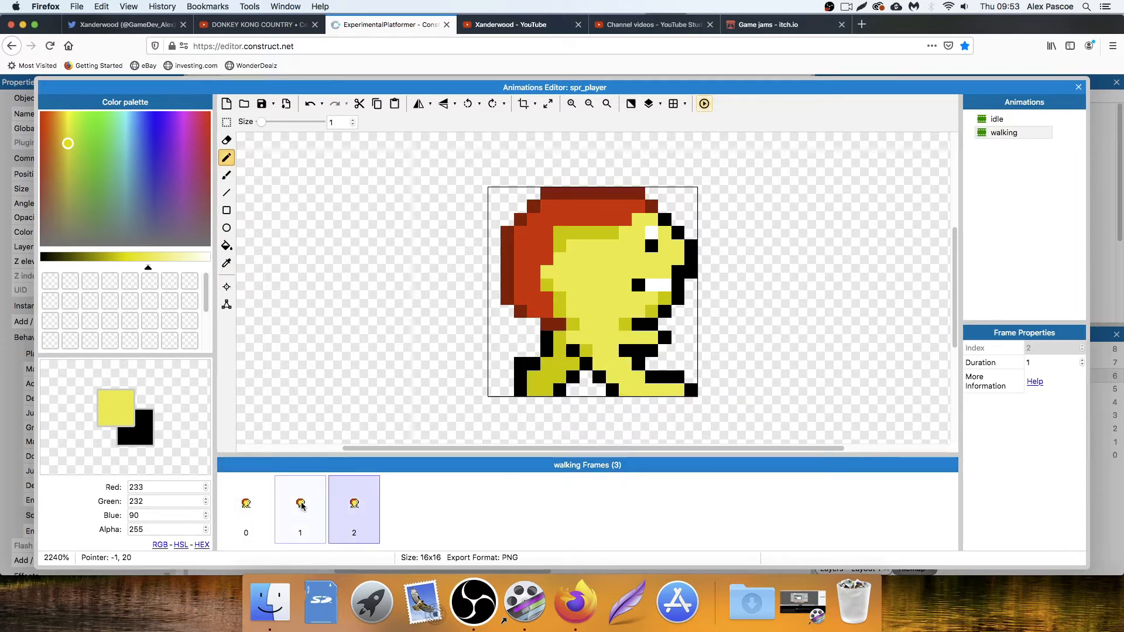
{"action": "left_click_drag", "start_coordinate": [145, 259], "coordinate": [41, 260]}
{"action": "left_click", "coordinate": [498, 326]}
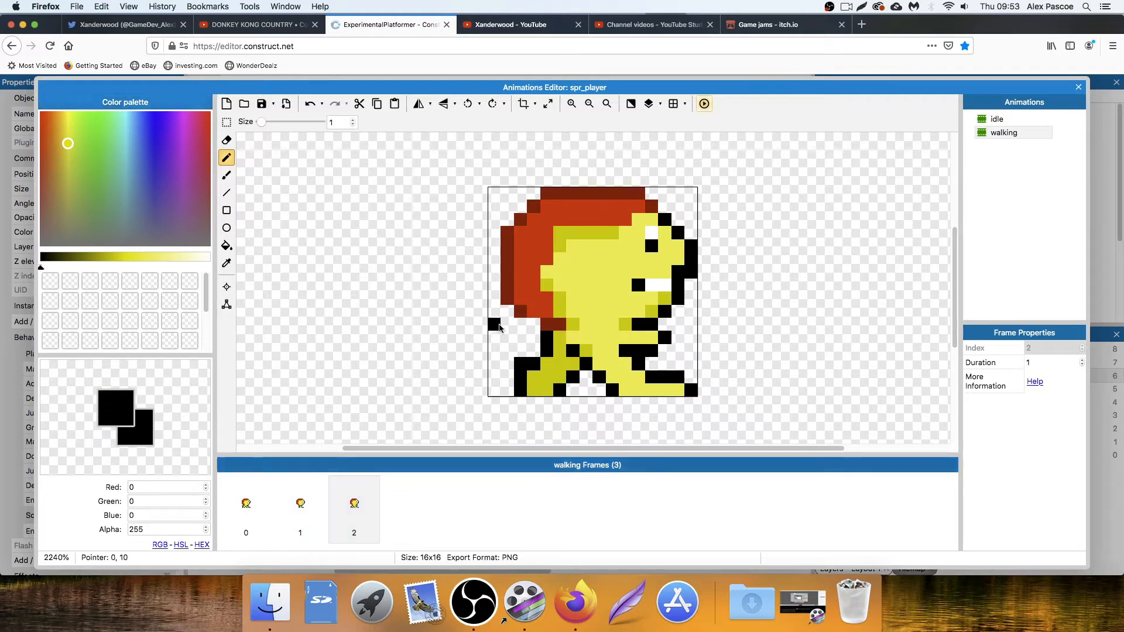
{"action": "left_click", "coordinate": [532, 336]}
{"action": "left_click", "coordinate": [520, 348]}
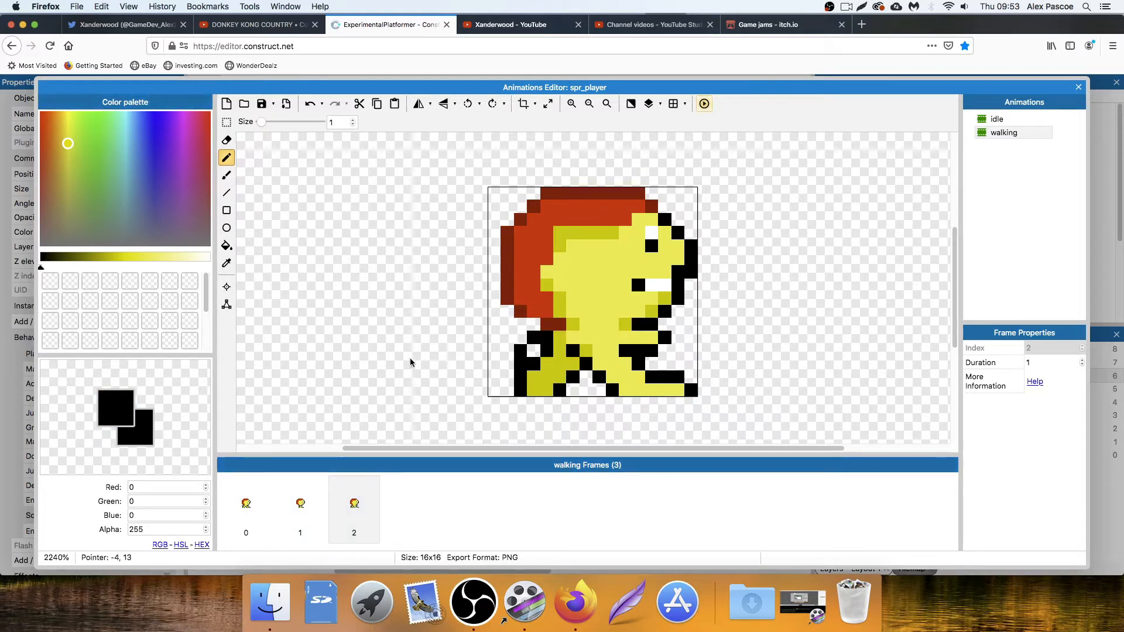
Fill the gap inside the rear arm in walking frame 2 with dark yellow (200, 199, 27) sampled from the neck shading and compare the frames.
{"action": "left_click", "coordinate": [230, 267]}
{"action": "left_click", "coordinate": [564, 309]}
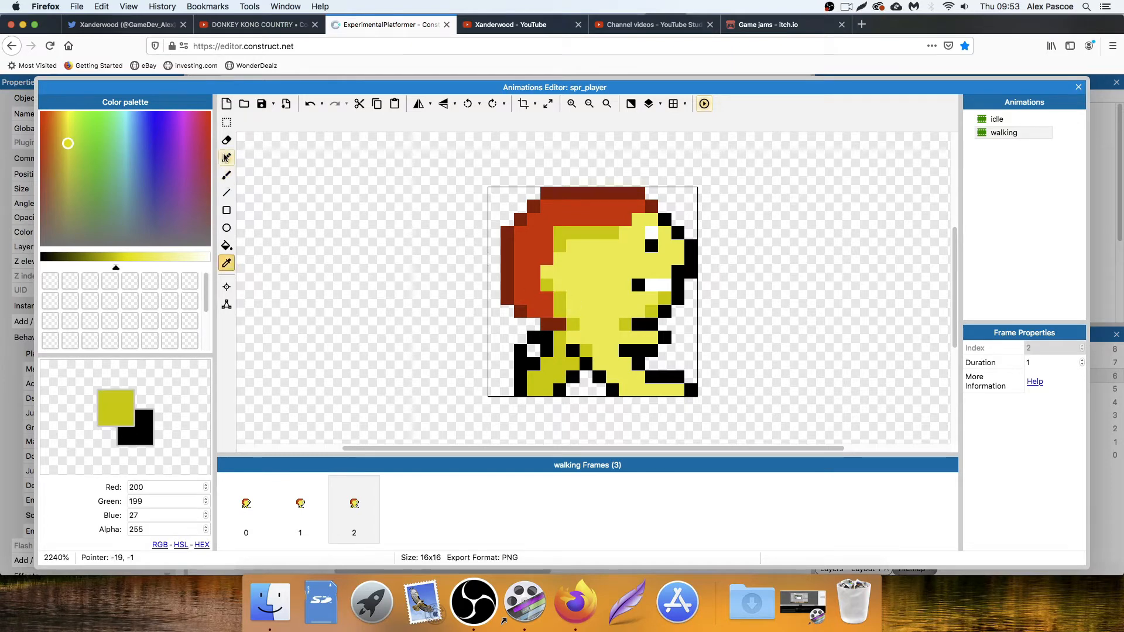
{"action": "left_click", "coordinate": [226, 158]}
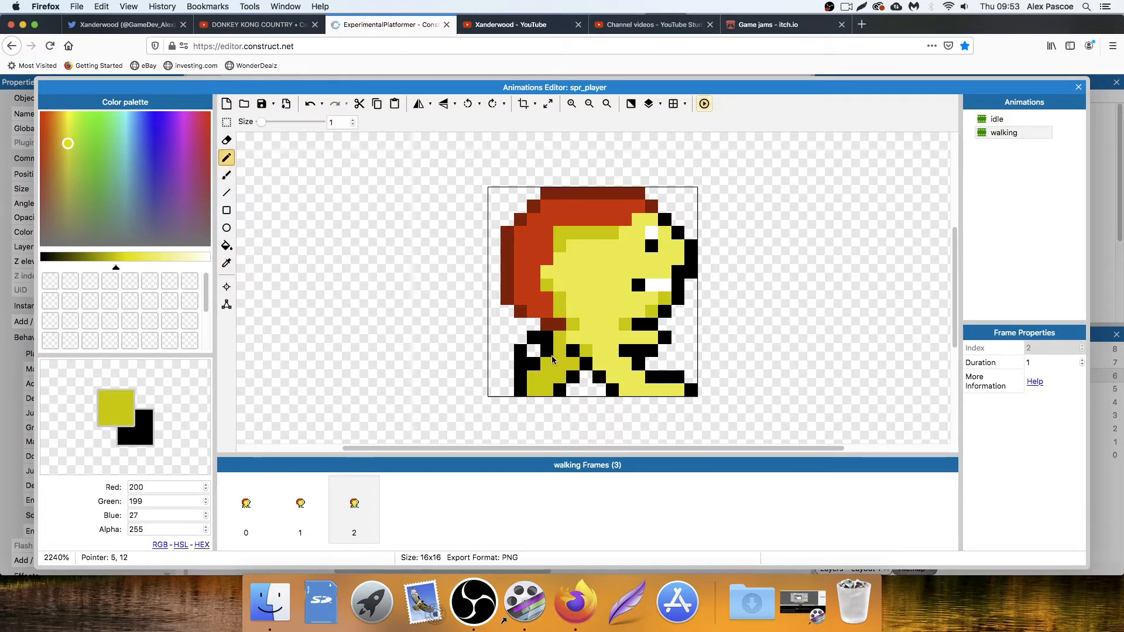
{"action": "left_click", "coordinate": [316, 503]}
{"action": "left_click", "coordinate": [246, 505]}
{"action": "left_click", "coordinate": [302, 504]}
{"action": "left_click", "coordinate": [357, 504]}
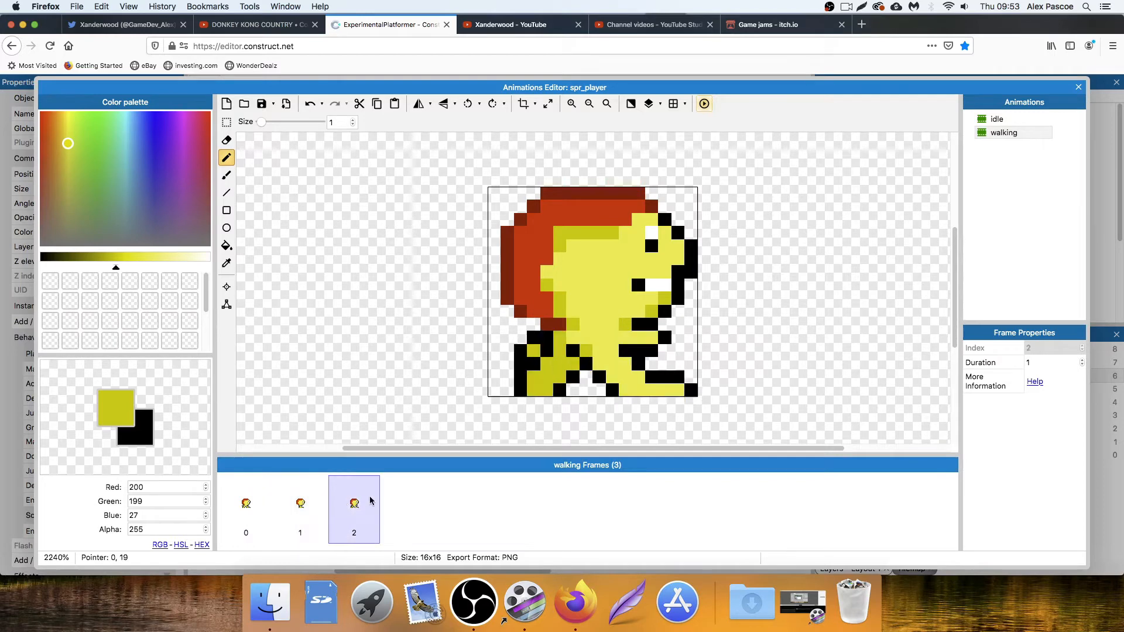
Duplicate walking frame 1 and place the copy at the end of the sequence as frame 3.
{"action": "left_click", "coordinate": [299, 506]}
{"action": "right_click", "coordinate": [299, 509]}
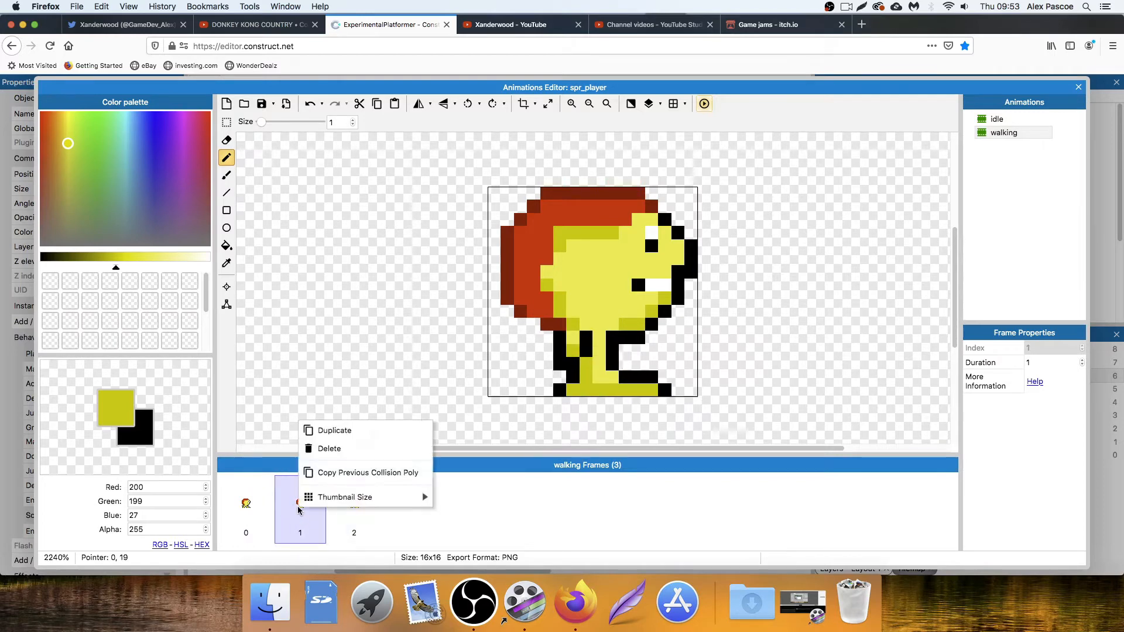
{"action": "left_click", "coordinate": [328, 429]}
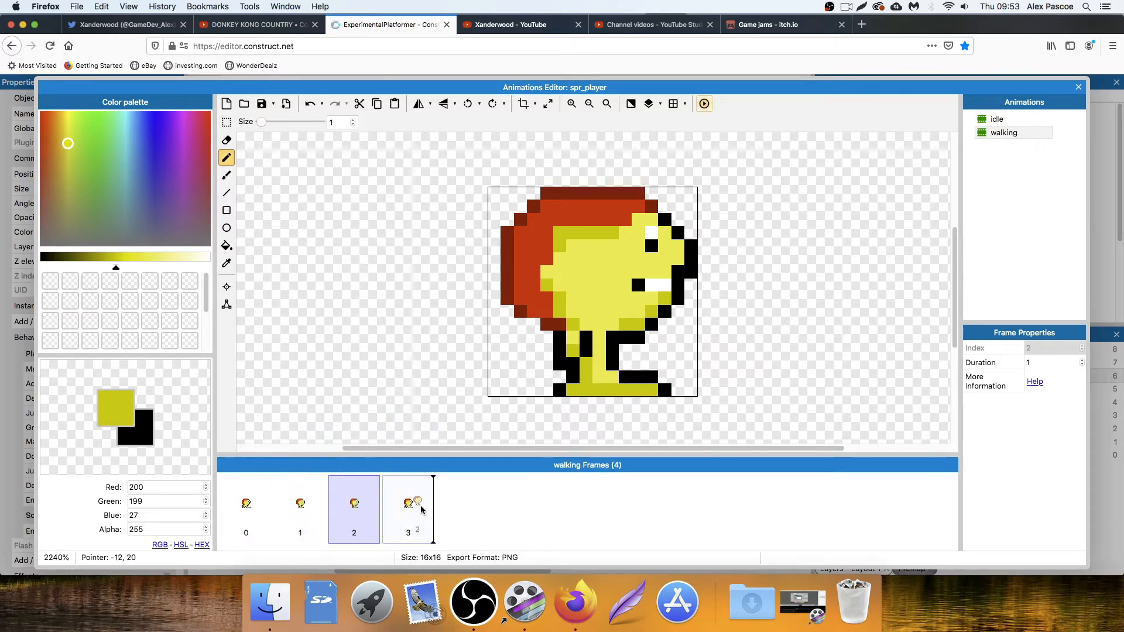
{"action": "left_click", "coordinate": [413, 505]}
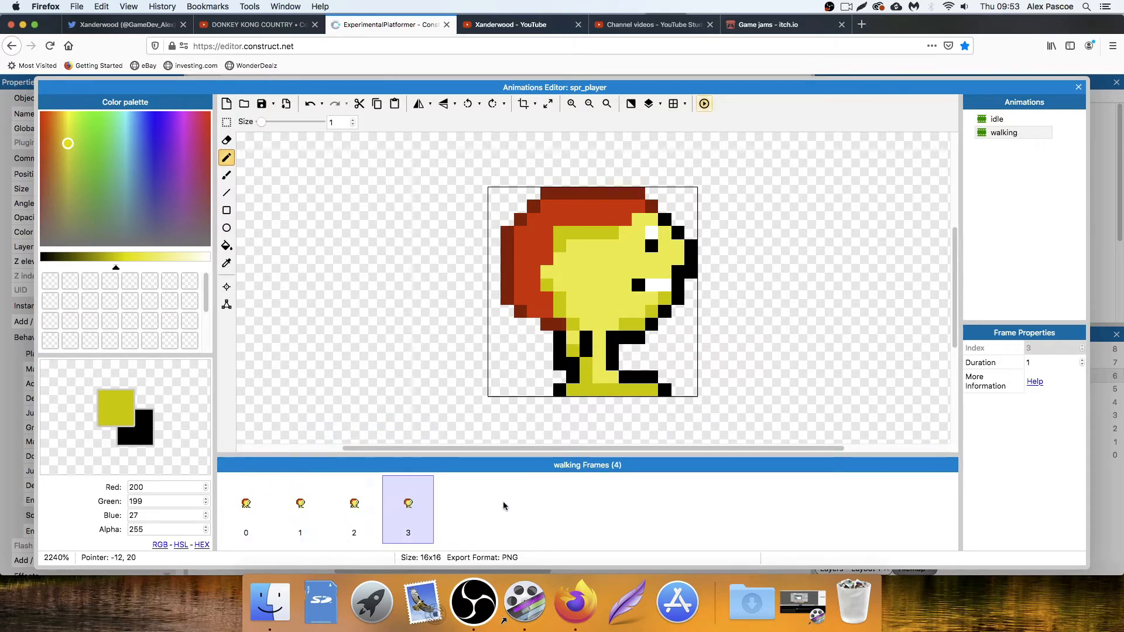
Try to shift a small block containing the rear arm forward in walking frame 3, undoing each attempt.
{"action": "left_click", "coordinate": [226, 123]}
{"action": "left_click_drag", "start_coordinate": [562, 341], "coordinate": [596, 354]}
{"action": "left_click", "coordinate": [658, 362]}
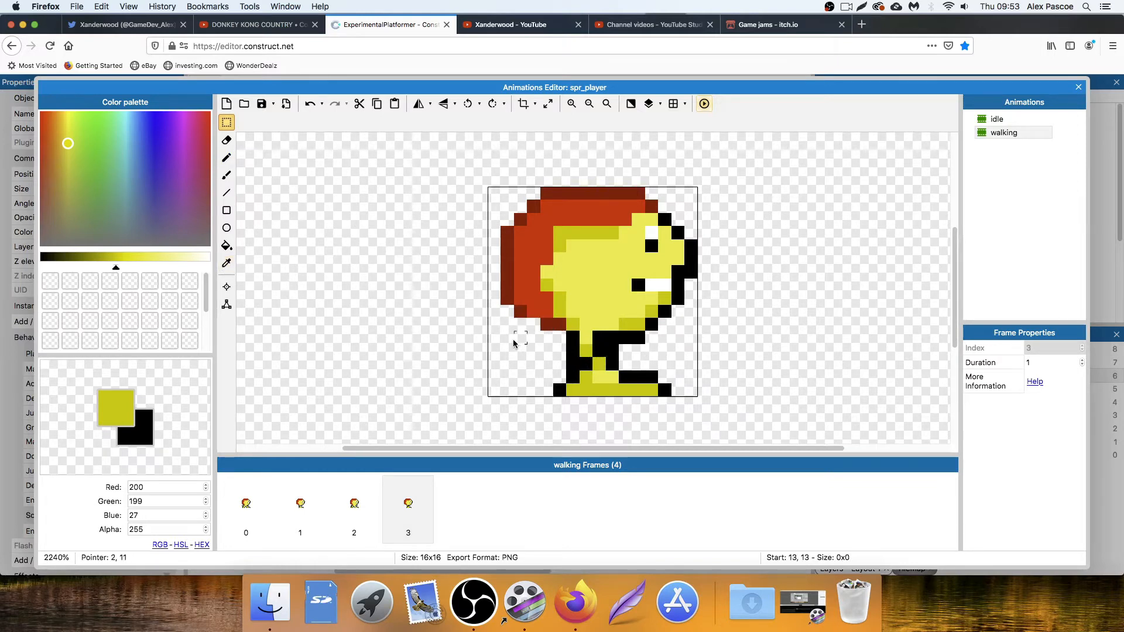
{"action": "key", "text": "super+z"}
{"action": "left_click_drag", "start_coordinate": [560, 338], "coordinate": [601, 355]}
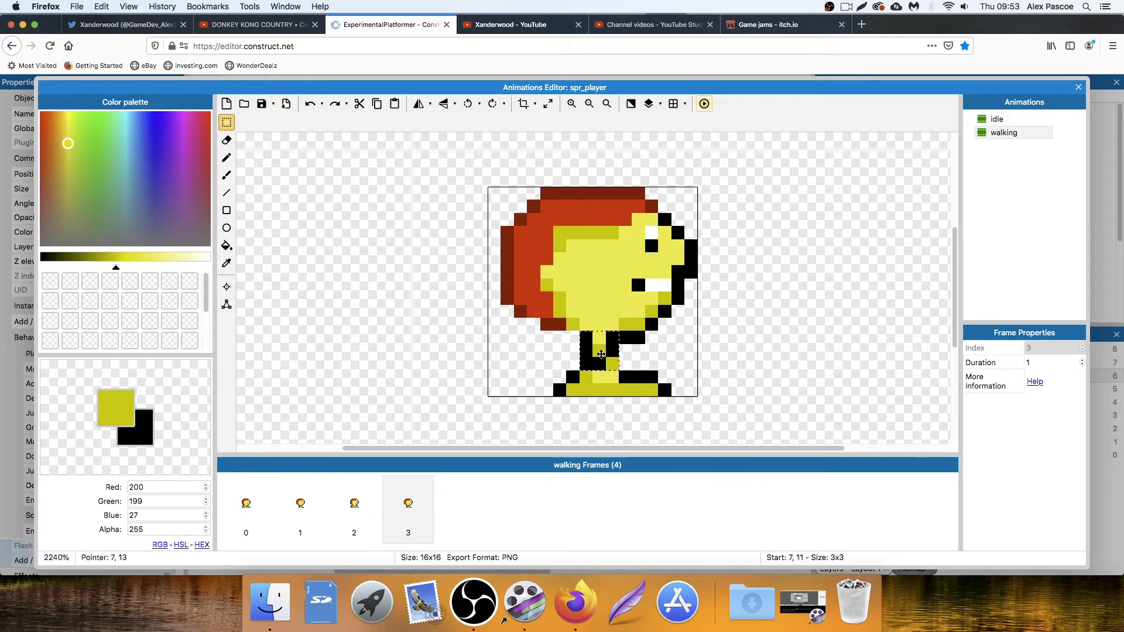
{"action": "left_click", "coordinate": [654, 358]}
{"action": "key", "text": "super+z"}
Review the walking frames, set the walking animation's speed to 5 and preview it.
{"action": "left_click", "coordinate": [296, 507]}
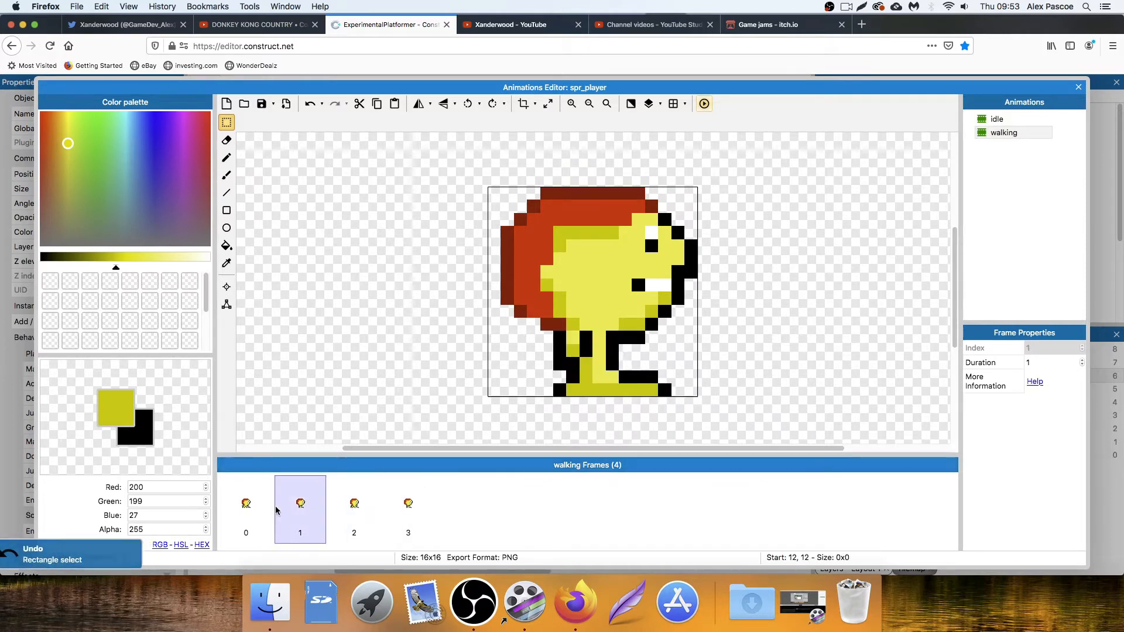
{"action": "left_click", "coordinate": [246, 505]}
{"action": "left_click", "coordinate": [293, 510]}
{"action": "left_click", "coordinate": [402, 502]}
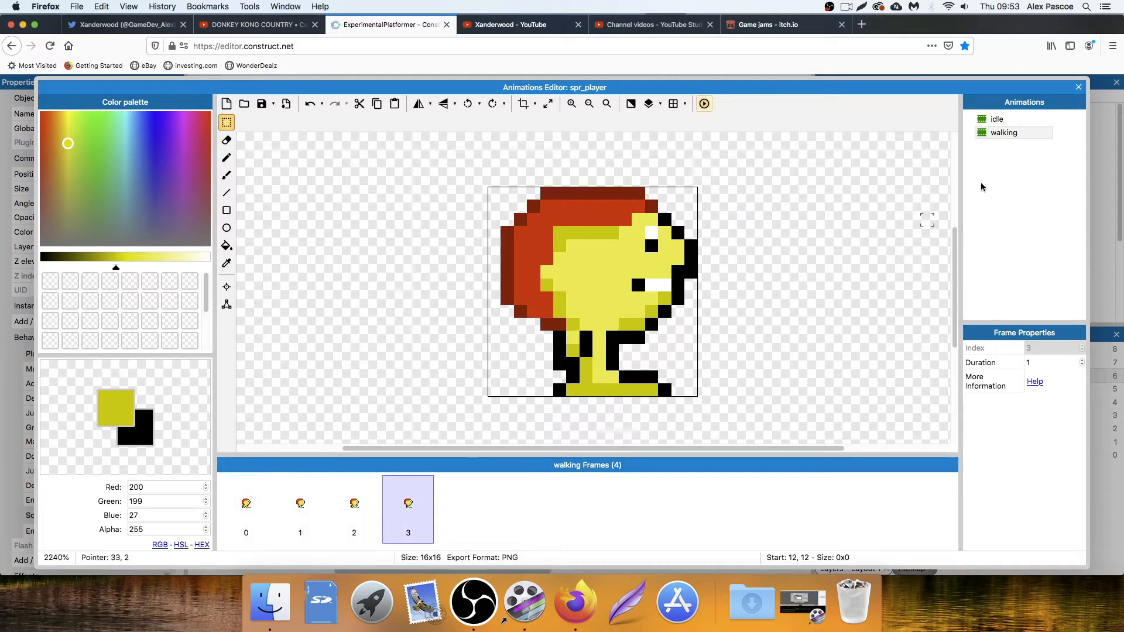
{"action": "left_click", "coordinate": [1018, 134]}
{"action": "left_click", "coordinate": [1038, 364]}
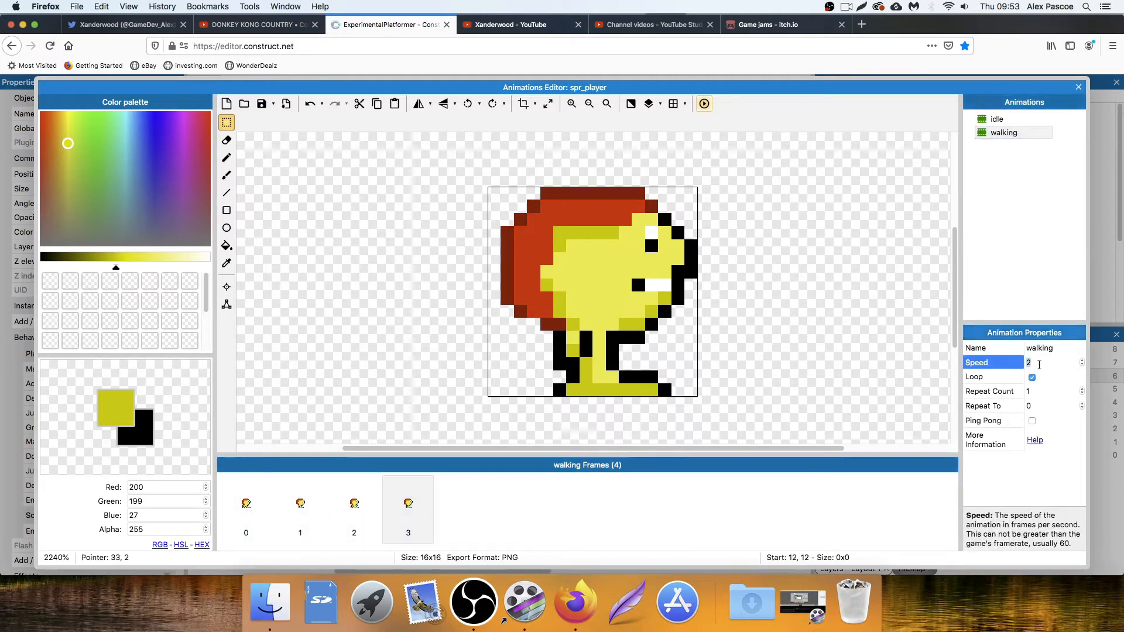
{"action": "type", "text": "5"}
{"action": "left_click", "coordinate": [704, 105]}
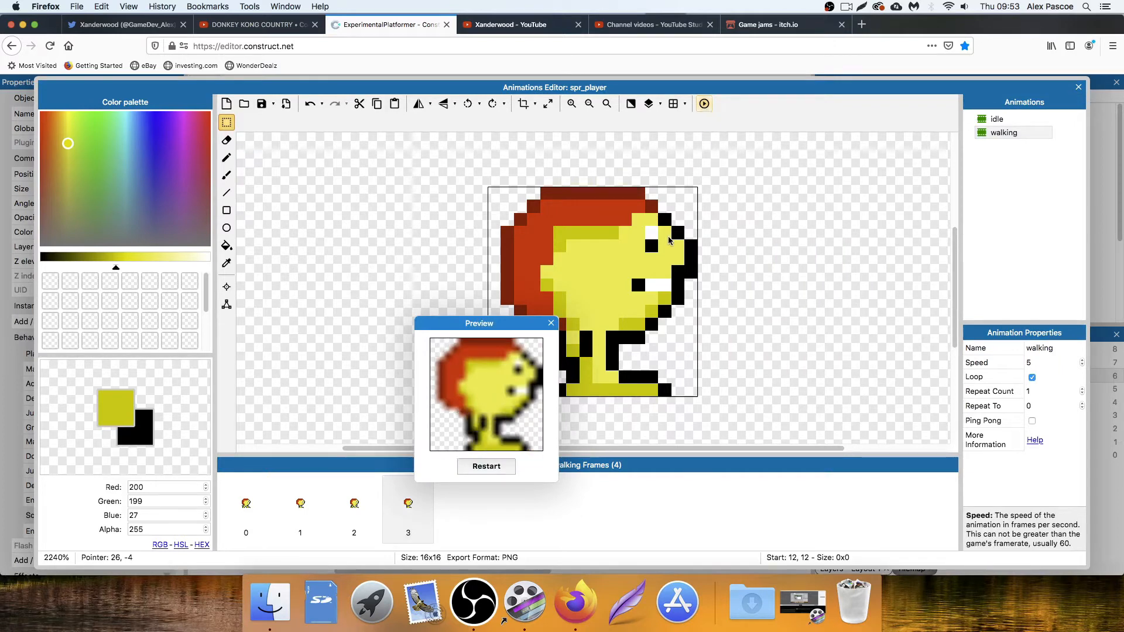
{"action": "left_click", "coordinate": [551, 324]}
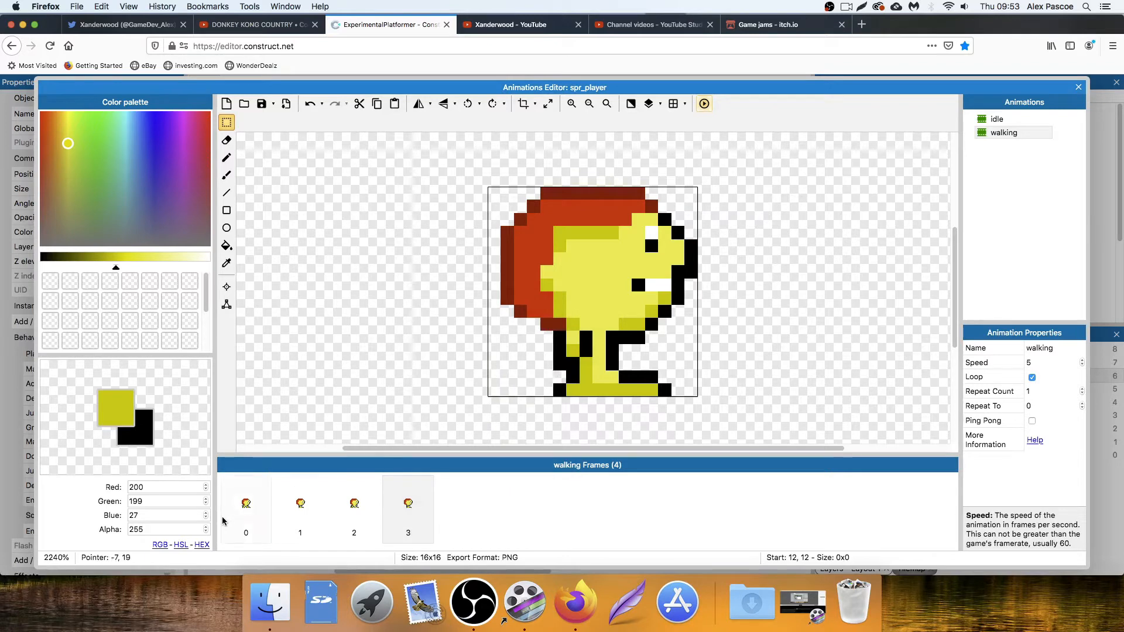
Move the character's head down by one pixel in walking frame 0.
{"action": "left_click", "coordinate": [246, 509]}
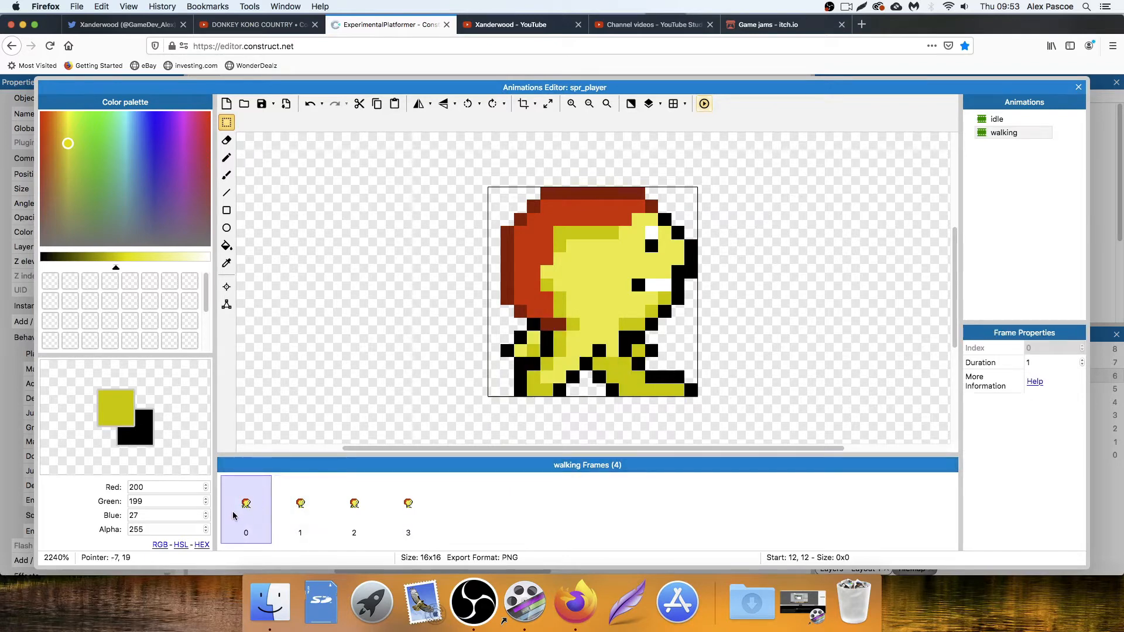
{"action": "left_click", "coordinate": [316, 501]}
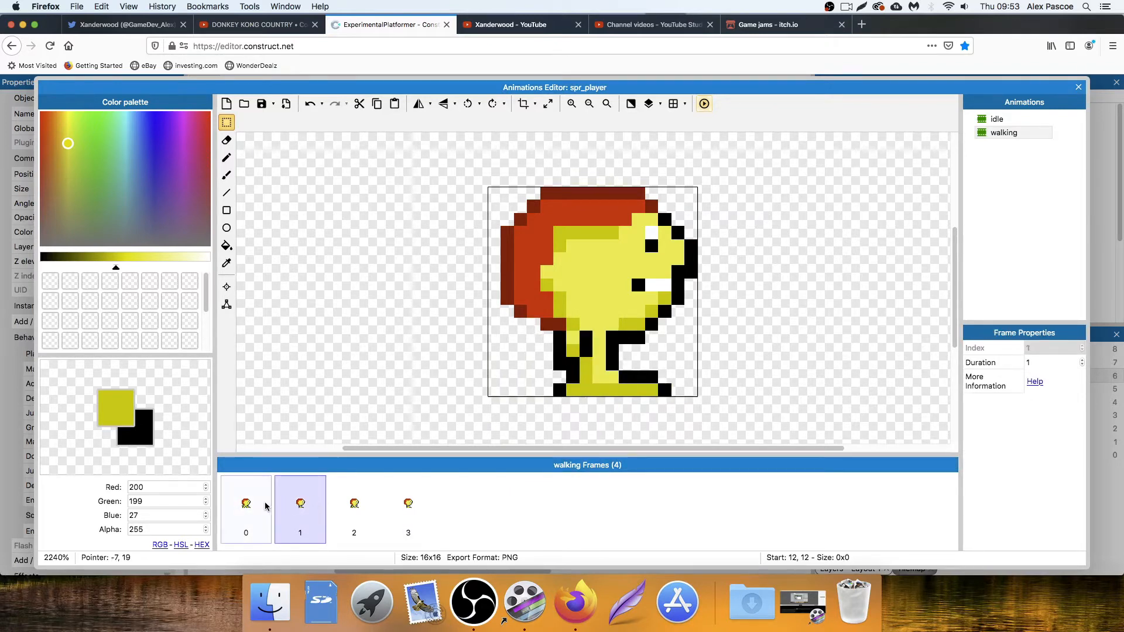
{"action": "left_click", "coordinate": [248, 510]}
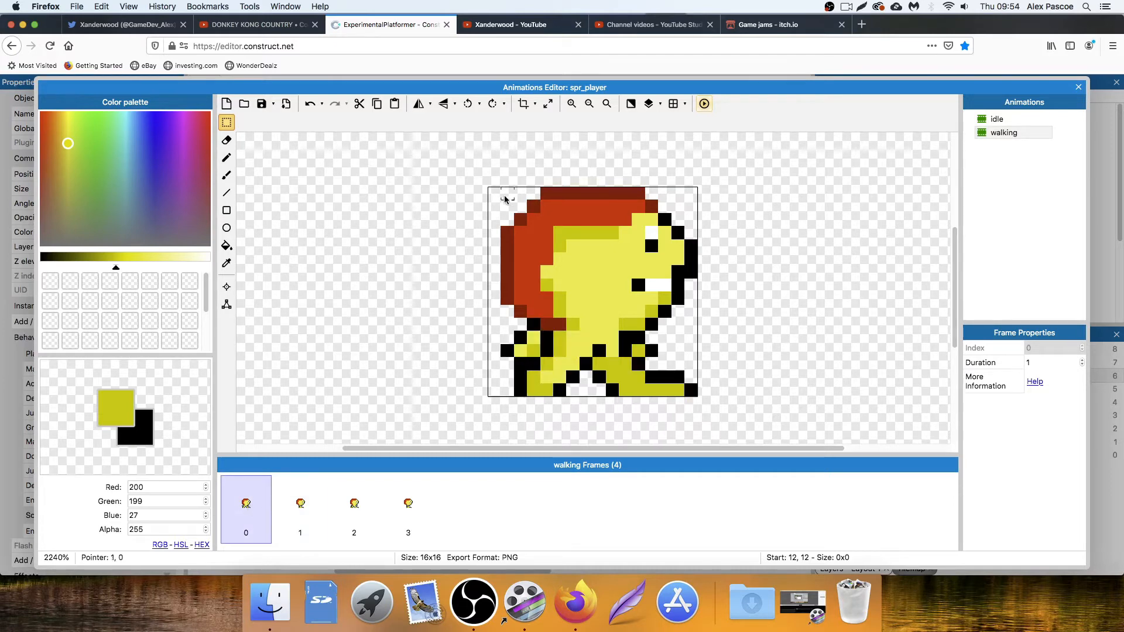
{"action": "left_click_drag", "start_coordinate": [506, 199], "coordinate": [694, 315]}
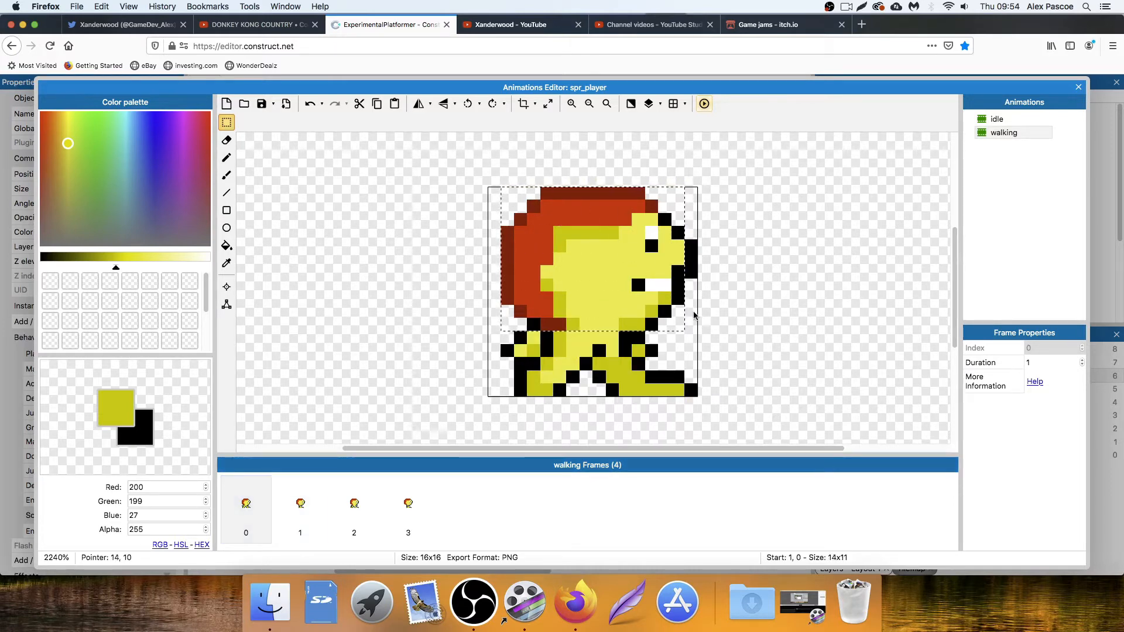
{"action": "left_click", "coordinate": [694, 315]}
{"action": "left_click_drag", "start_coordinate": [503, 196], "coordinate": [697, 315]}
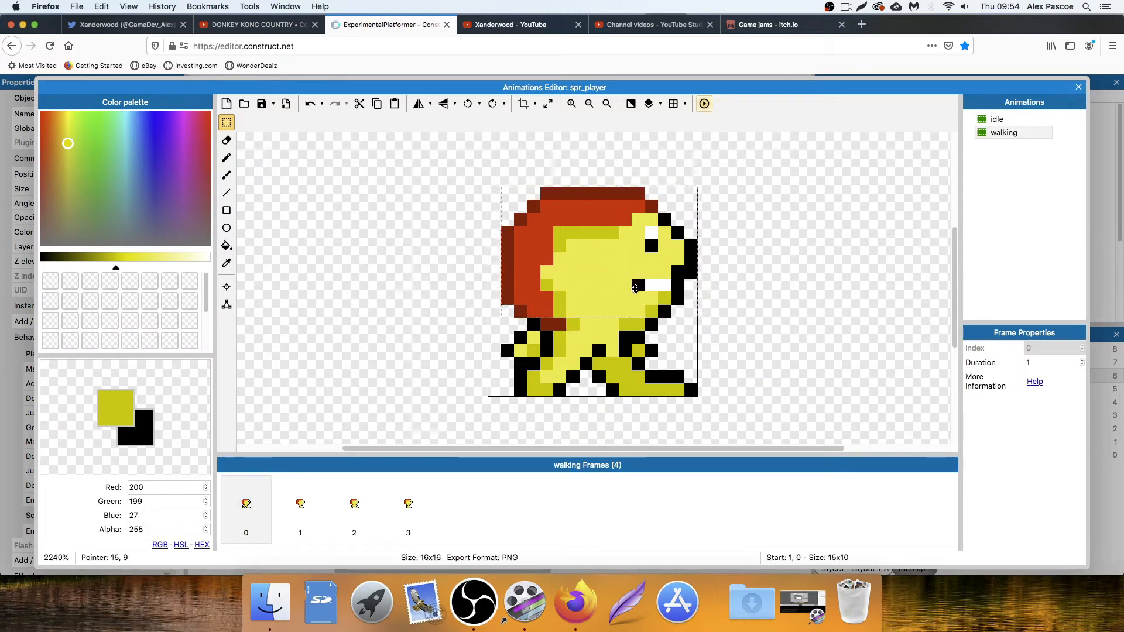
{"action": "left_click_drag", "start_coordinate": [636, 285], "coordinate": [636, 298]}
{"action": "left_click", "coordinate": [674, 351]}
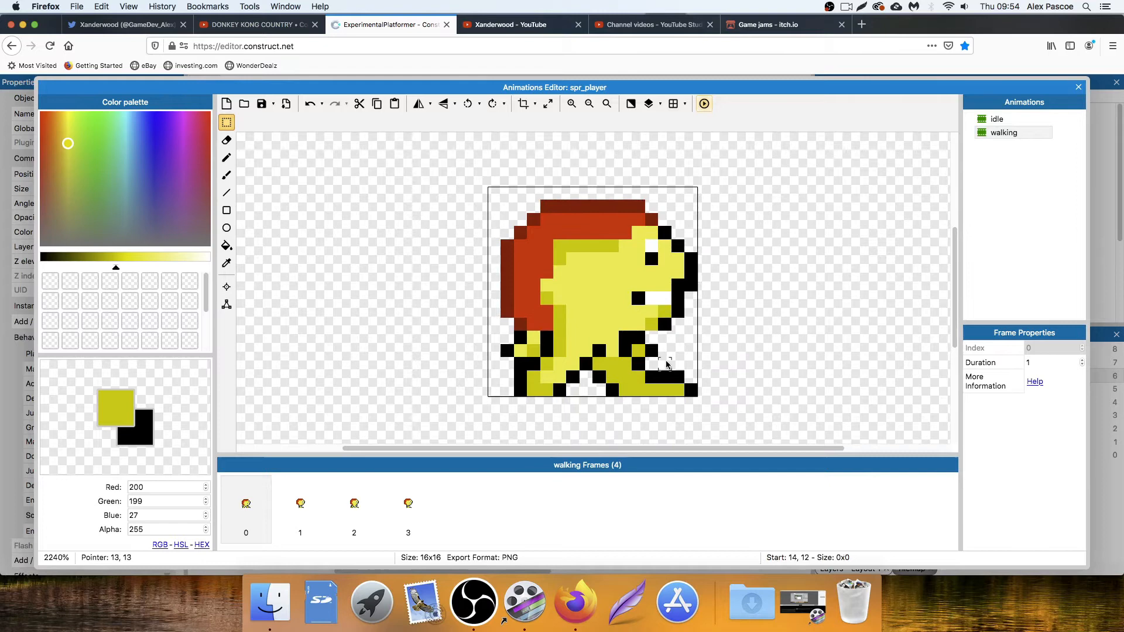
Lower the character's head by one pixel in walking frame 2 and check it against the other frames.
{"action": "left_click", "coordinate": [358, 505]}
{"action": "left_click_drag", "start_coordinate": [495, 192], "coordinate": [666, 310]}
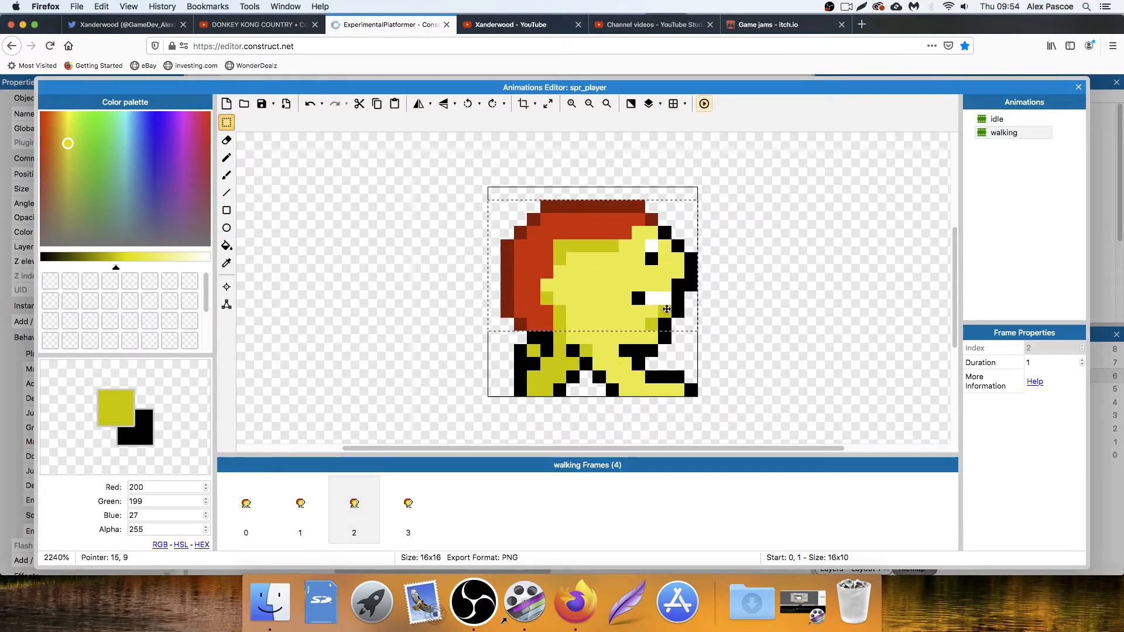
{"action": "left_click", "coordinate": [679, 352]}
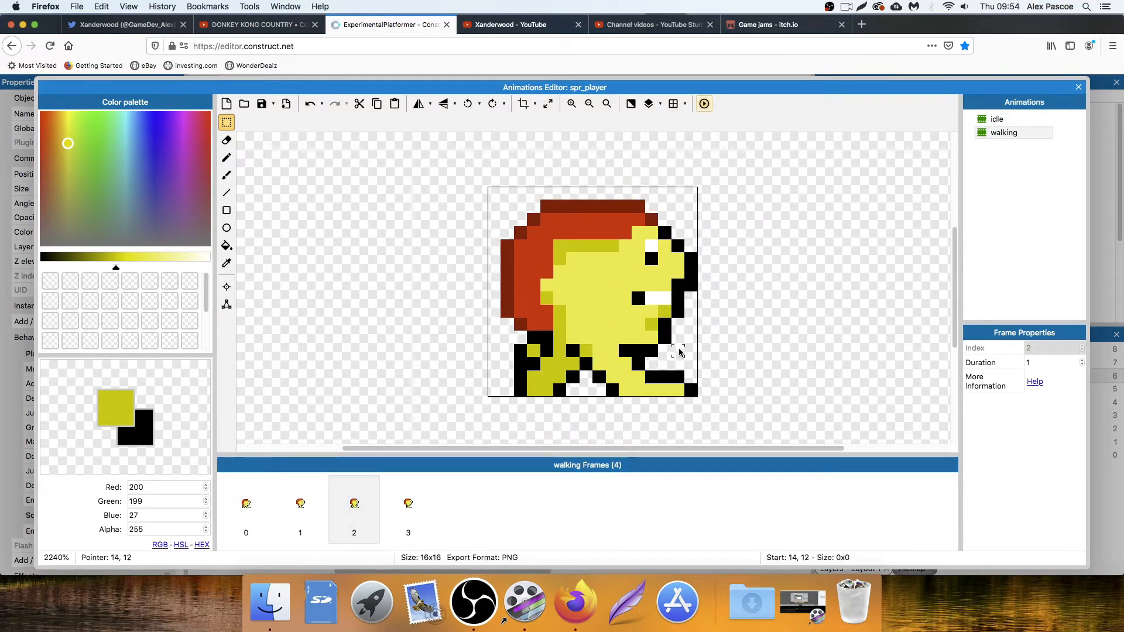
{"action": "left_click", "coordinate": [262, 505]}
{"action": "left_click", "coordinate": [325, 507]}
{"action": "left_click", "coordinate": [358, 506]}
{"action": "left_click", "coordinate": [406, 509]}
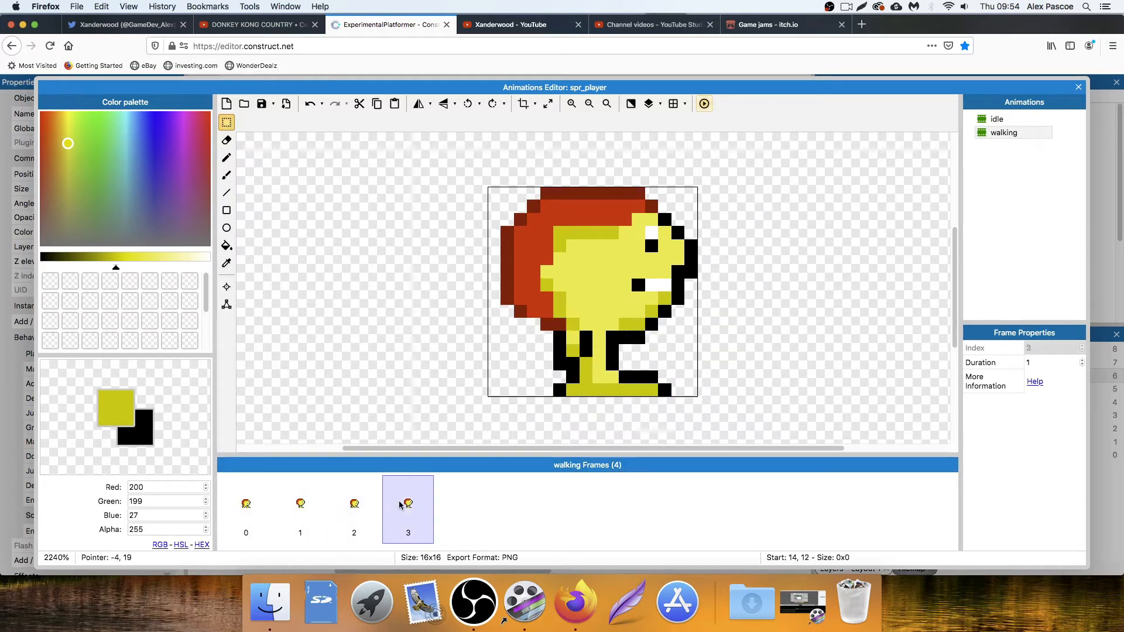
Restore the front arm's upper outline in walking frame 2 by drawing sampled black pixels beneath the mouth.
{"action": "left_click", "coordinate": [344, 507]}
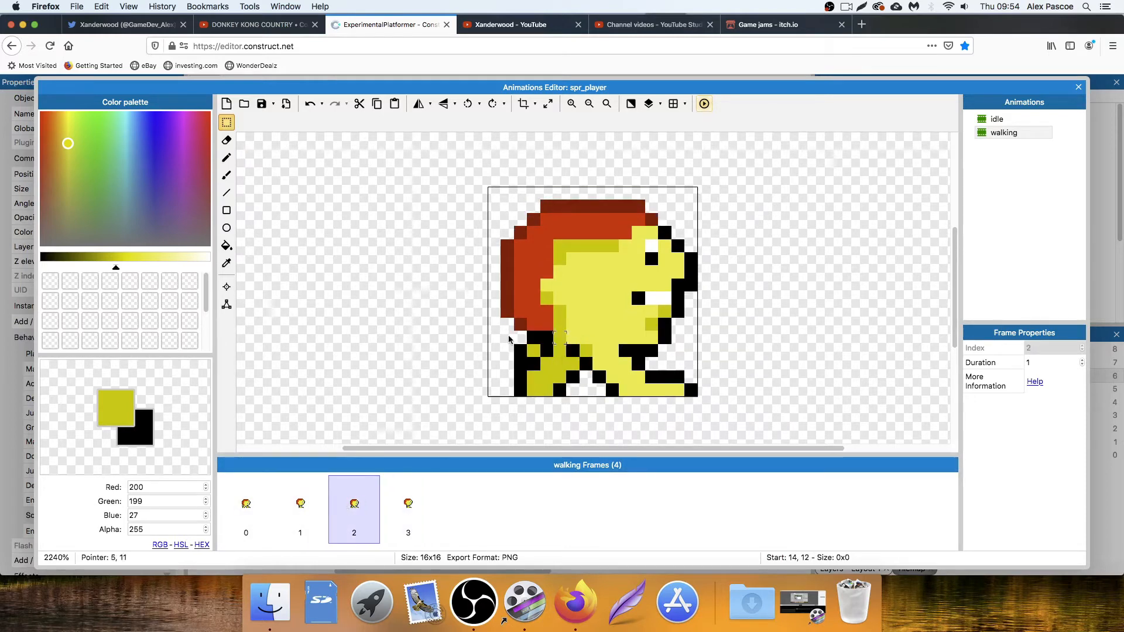
{"action": "left_click", "coordinate": [226, 263]}
{"action": "left_click", "coordinate": [630, 346]}
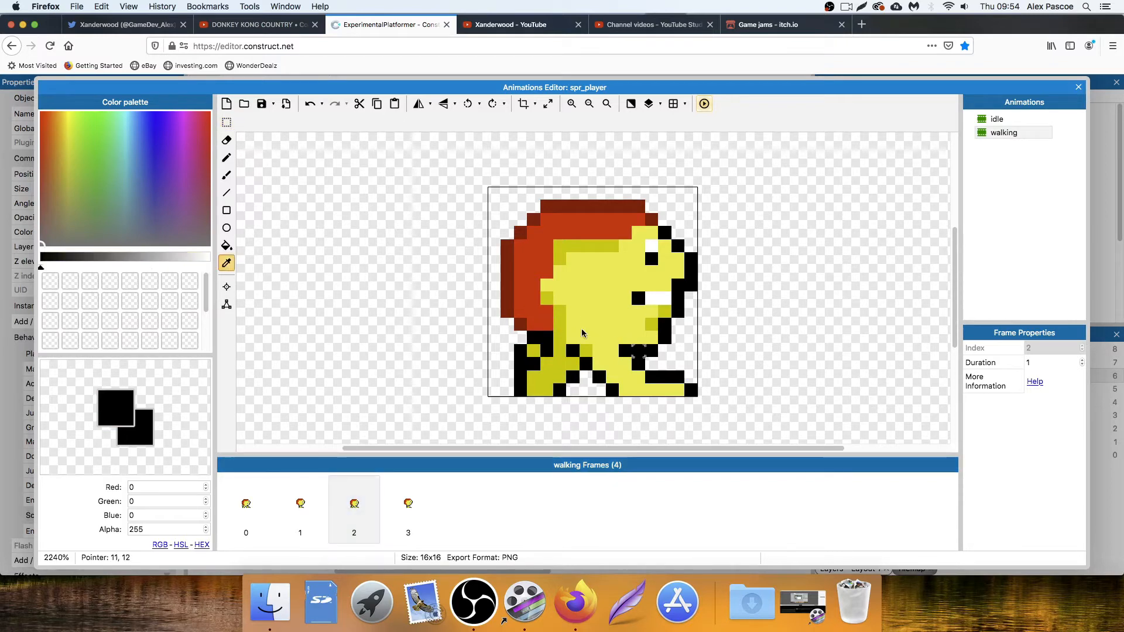
{"action": "left_click", "coordinate": [226, 158]}
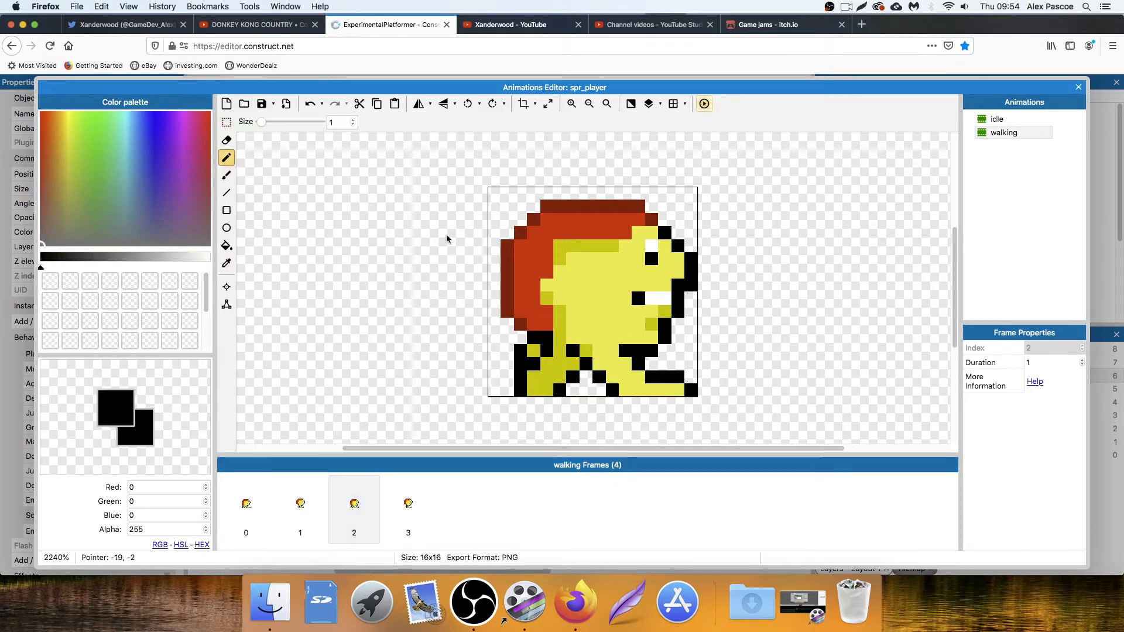
{"action": "left_click", "coordinate": [641, 326]}
{"action": "left_click", "coordinate": [652, 325]}
{"action": "left_click", "coordinate": [625, 317]}
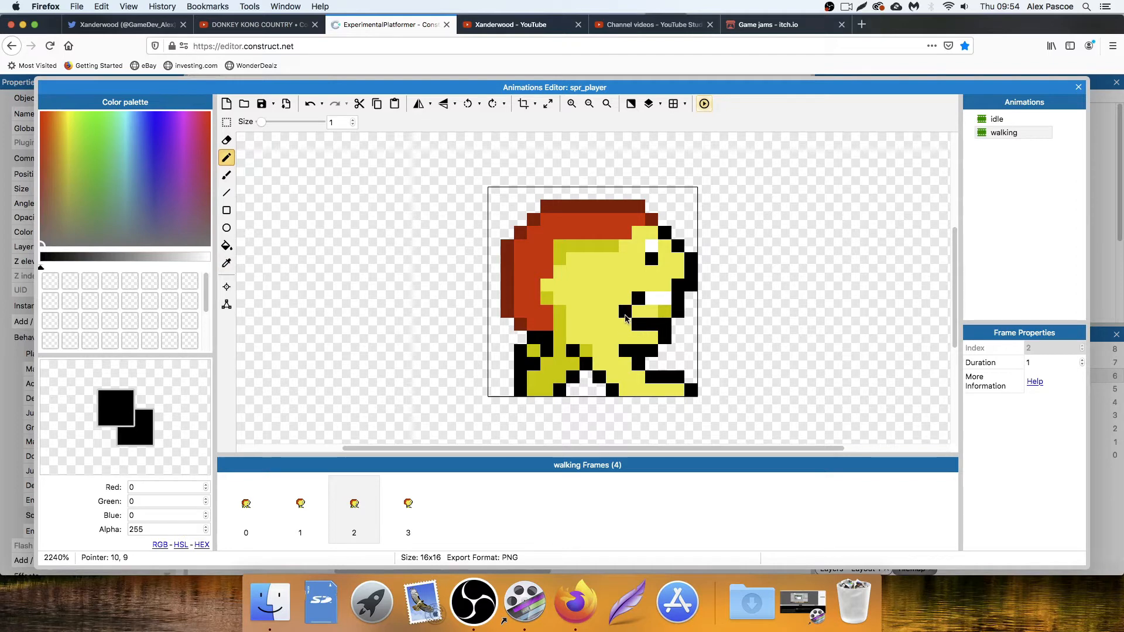
Compare the head and arm positions across the four walking frames and preview the walking animation.
{"action": "left_click", "coordinate": [314, 496]}
{"action": "left_click", "coordinate": [252, 499]}
{"action": "left_click", "coordinate": [313, 501]}
{"action": "left_click", "coordinate": [370, 503]}
{"action": "left_click", "coordinate": [399, 506]}
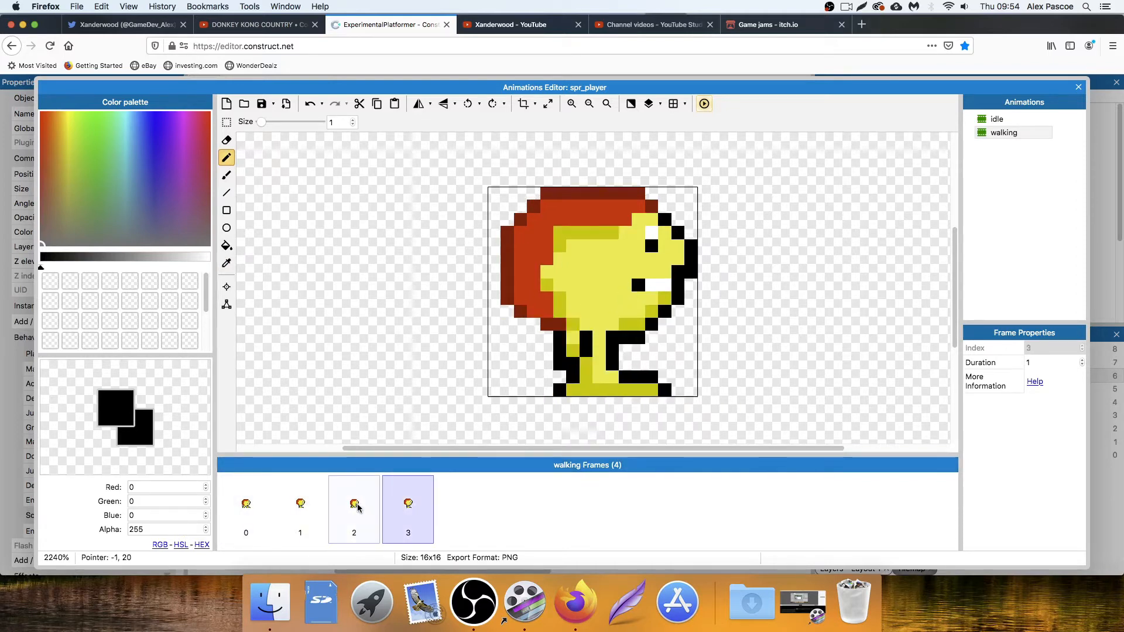
{"action": "left_click", "coordinate": [354, 507]}
{"action": "left_click", "coordinate": [303, 512]}
{"action": "left_click", "coordinate": [246, 505]}
{"action": "left_click", "coordinate": [1001, 134]}
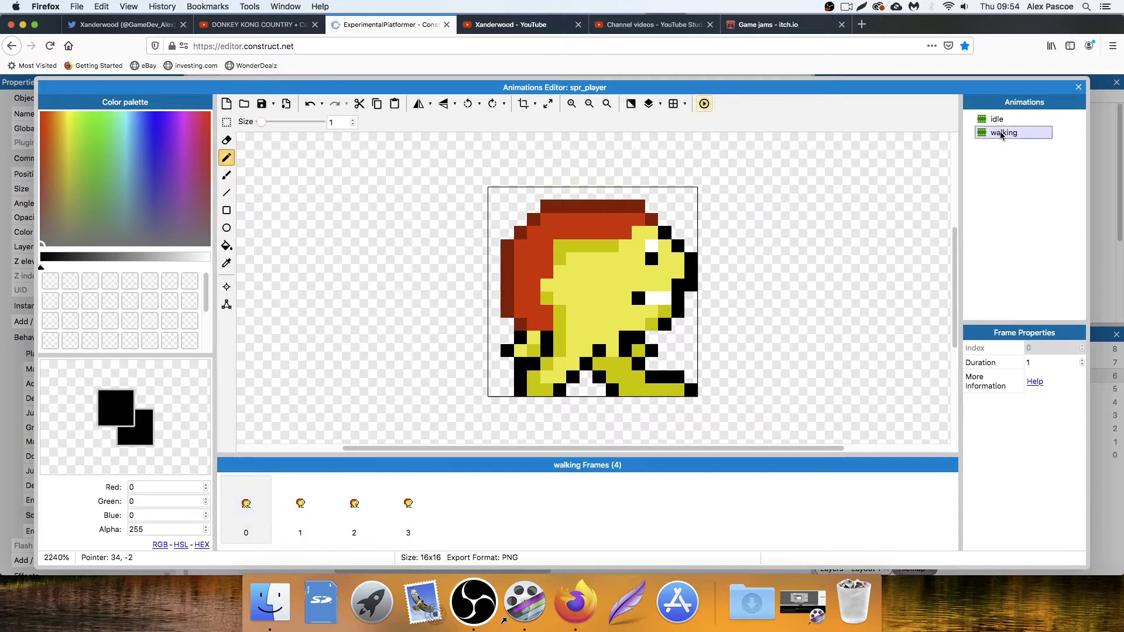
{"action": "left_click", "coordinate": [704, 104]}
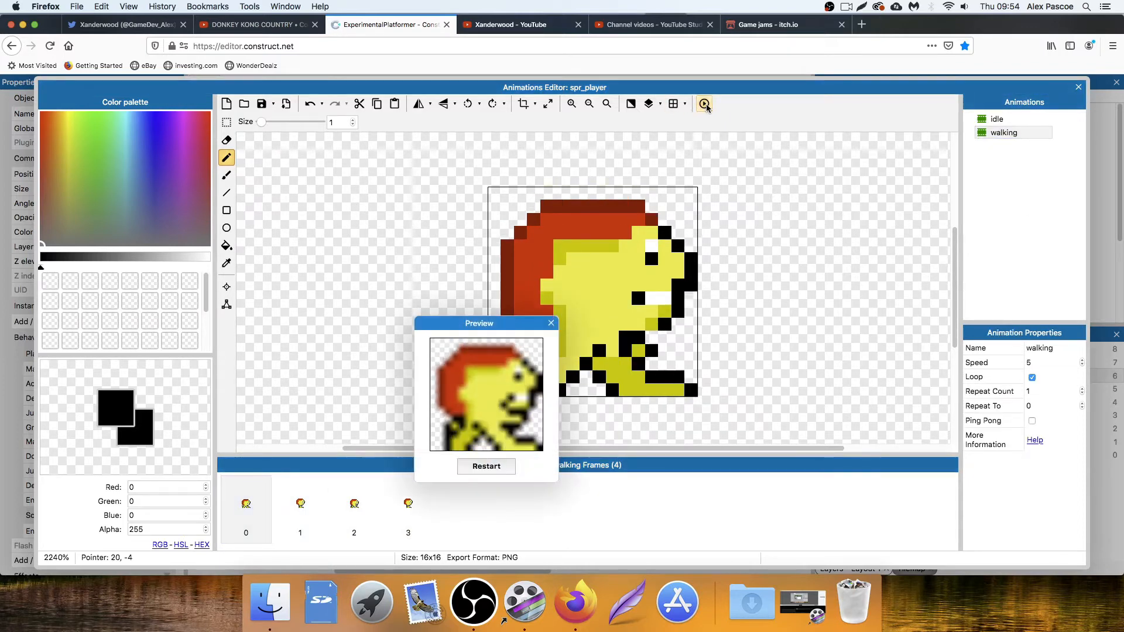
{"action": "left_click", "coordinate": [551, 324]}
Close the Animations Editor and reopen spr_player from Layout 1 to check its idle and walking animations.
{"action": "left_click", "coordinate": [1079, 87]}
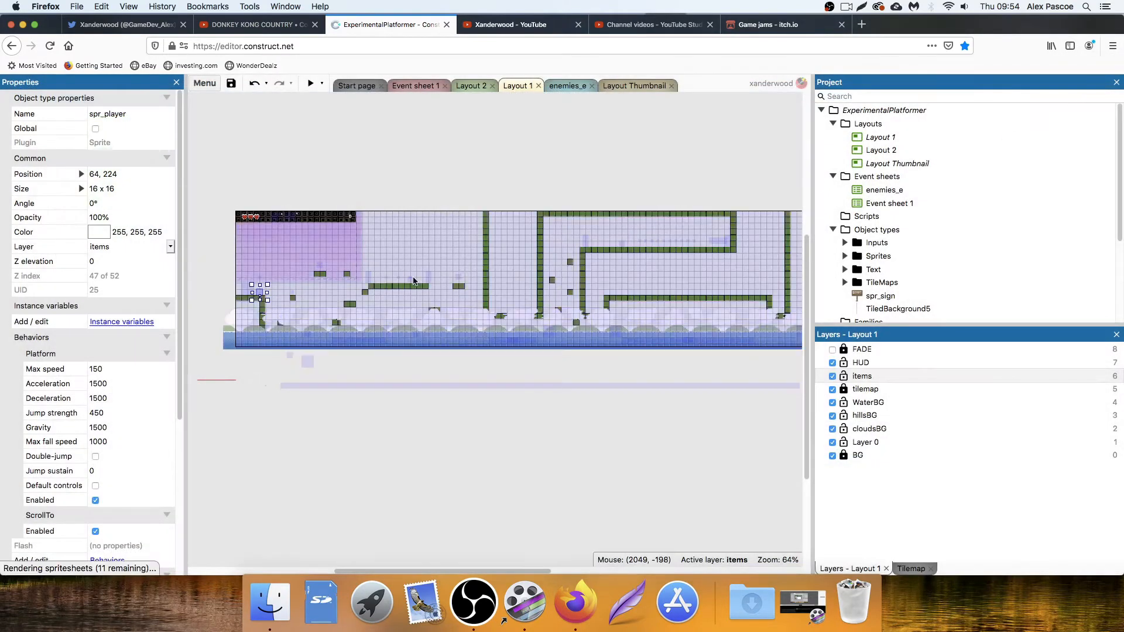
{"action": "left_click", "coordinate": [361, 192]}
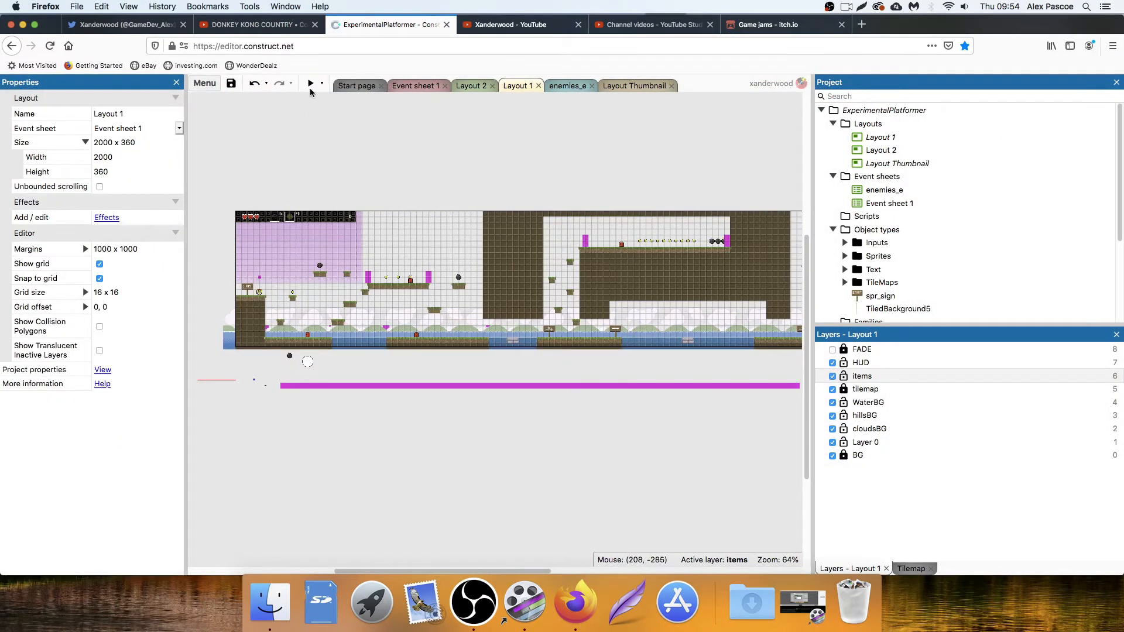
{"action": "left_click", "coordinate": [262, 294]}
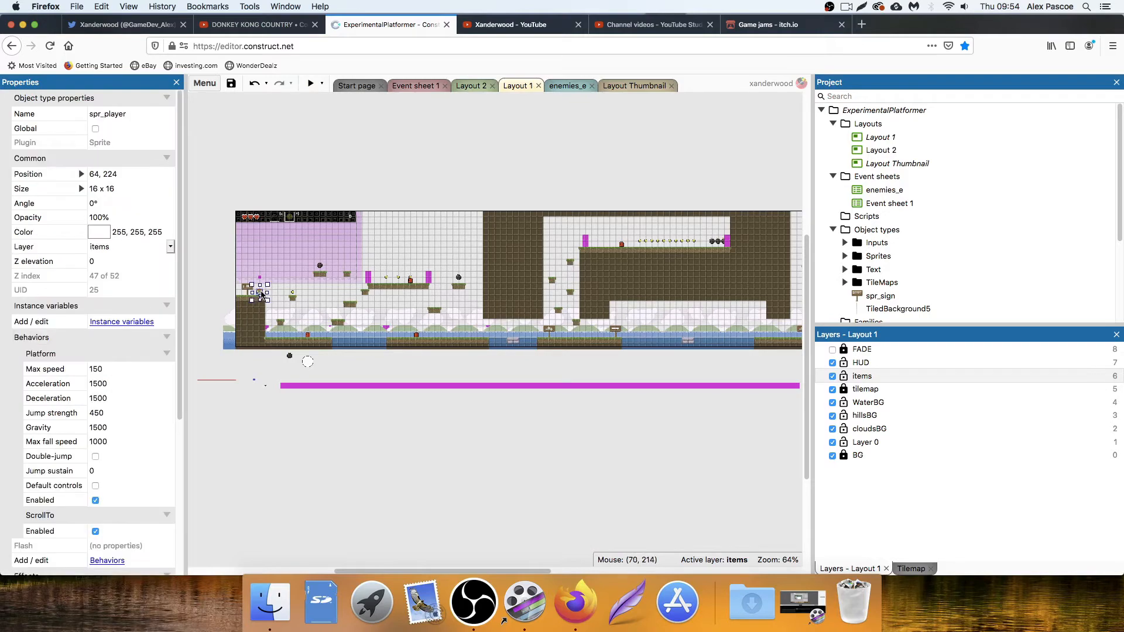
{"action": "double_click", "coordinate": [262, 295]}
{"action": "left_click", "coordinate": [1004, 132]}
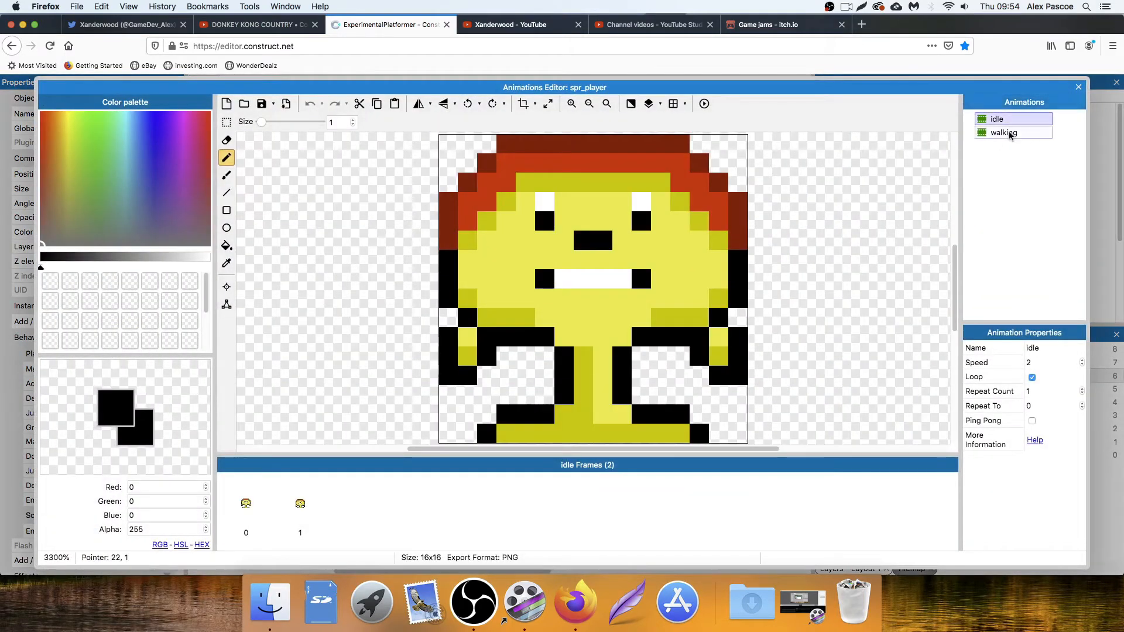
{"action": "left_click", "coordinate": [1079, 88]}
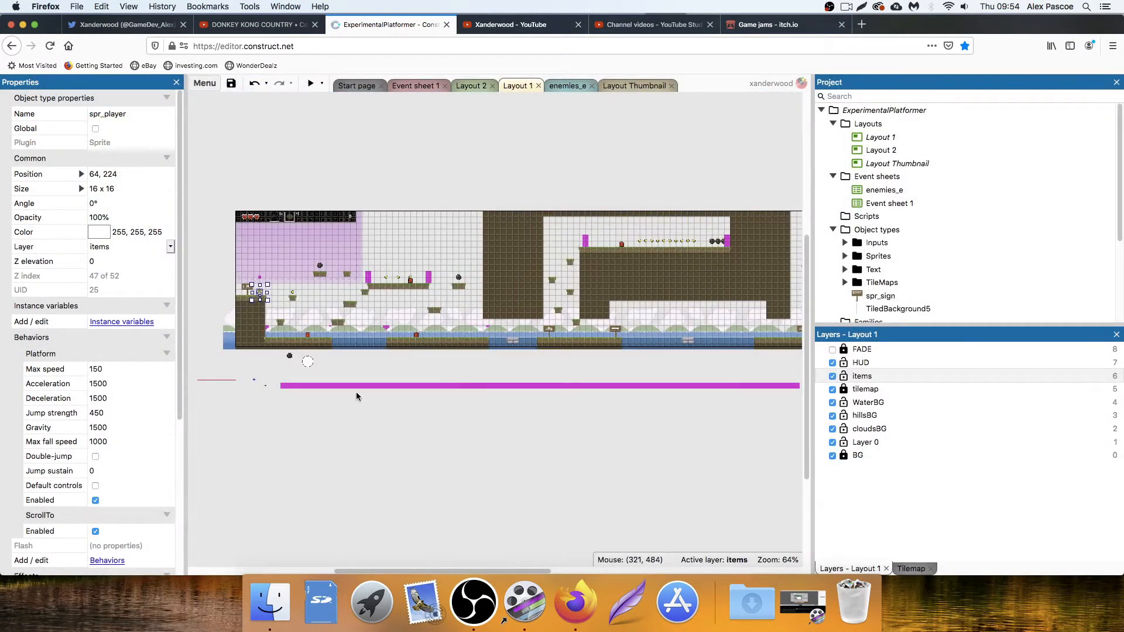
Check the player's initial animation property and run a preview of Layout 1 to view the idle animation in-game.
{"action": "scroll", "coordinate": [114, 464], "scroll_direction": "down", "scroll_amount": 8}
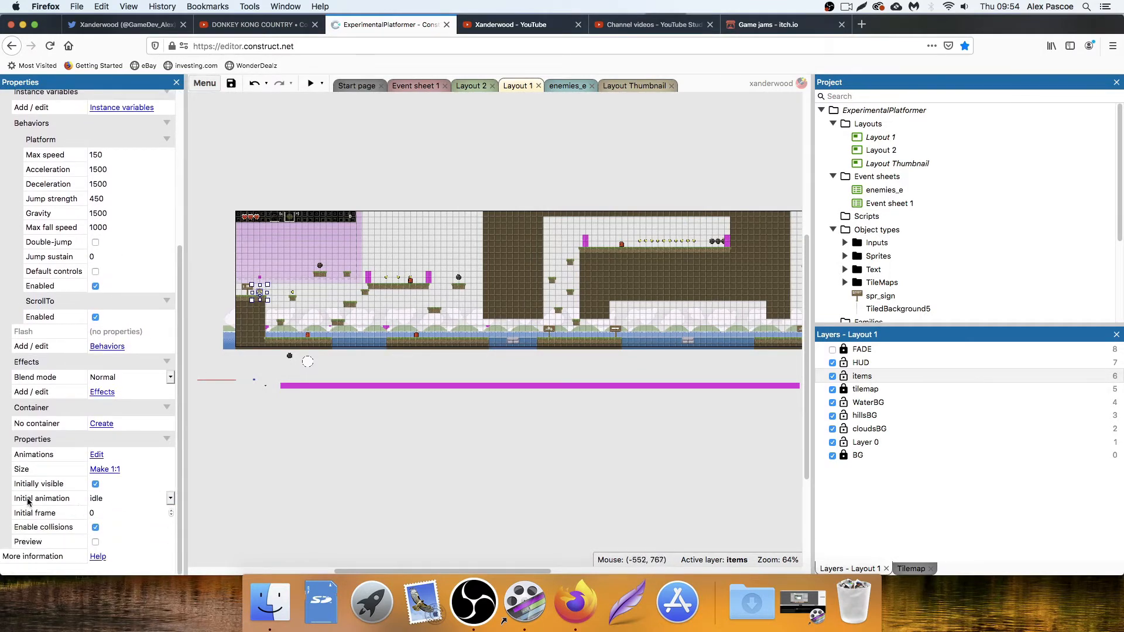
{"action": "left_click", "coordinate": [312, 438]}
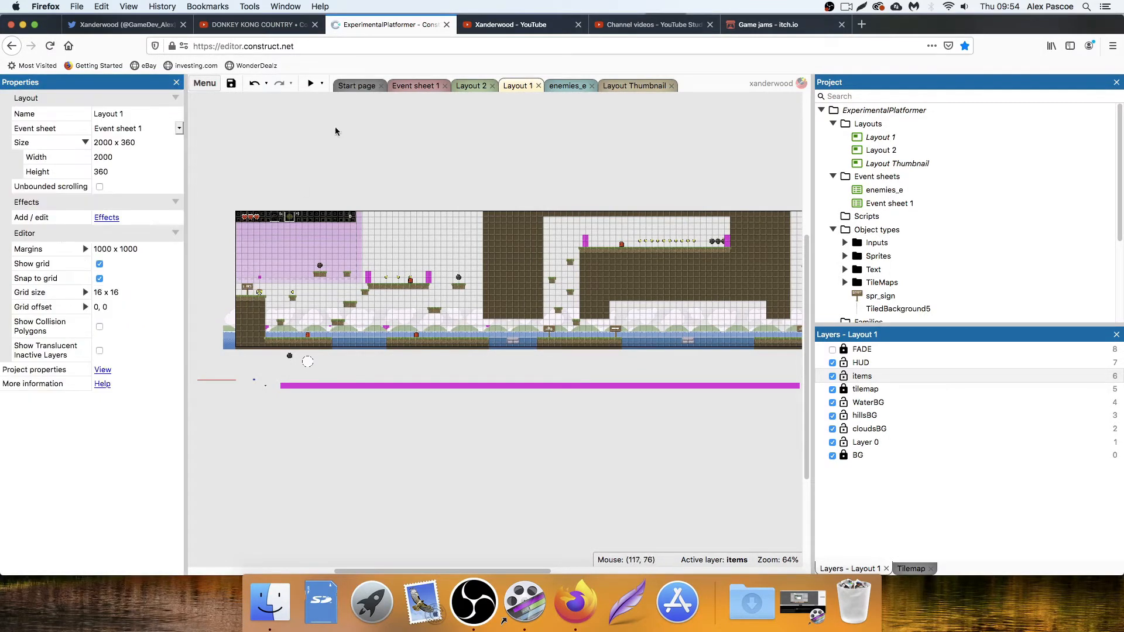
{"action": "left_click", "coordinate": [310, 84]}
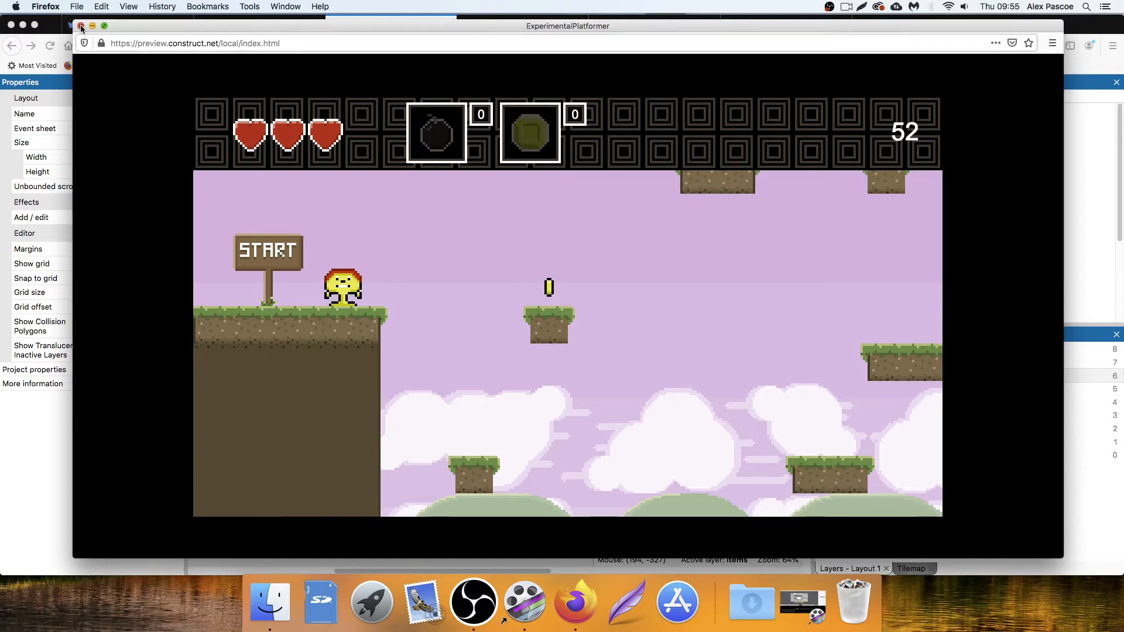
{"action": "left_click", "coordinate": [82, 26]}
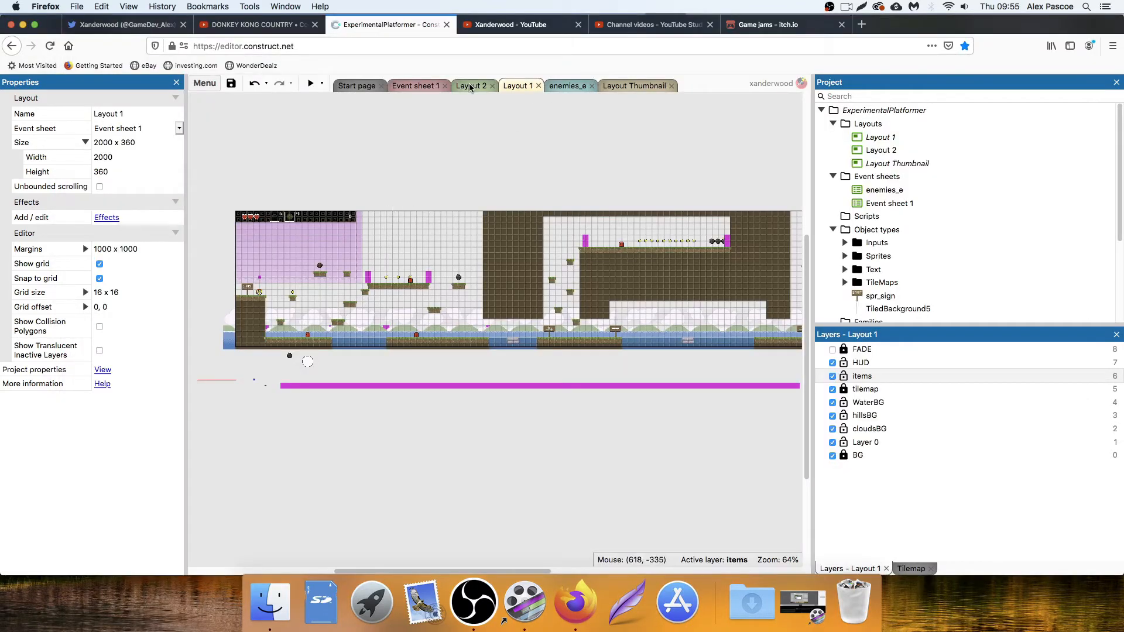
In Event sheet 1's Player Controls, set spr_player's animation to "walking" from the beginning for both the A and D is down events.
{"action": "left_click", "coordinate": [420, 87]}
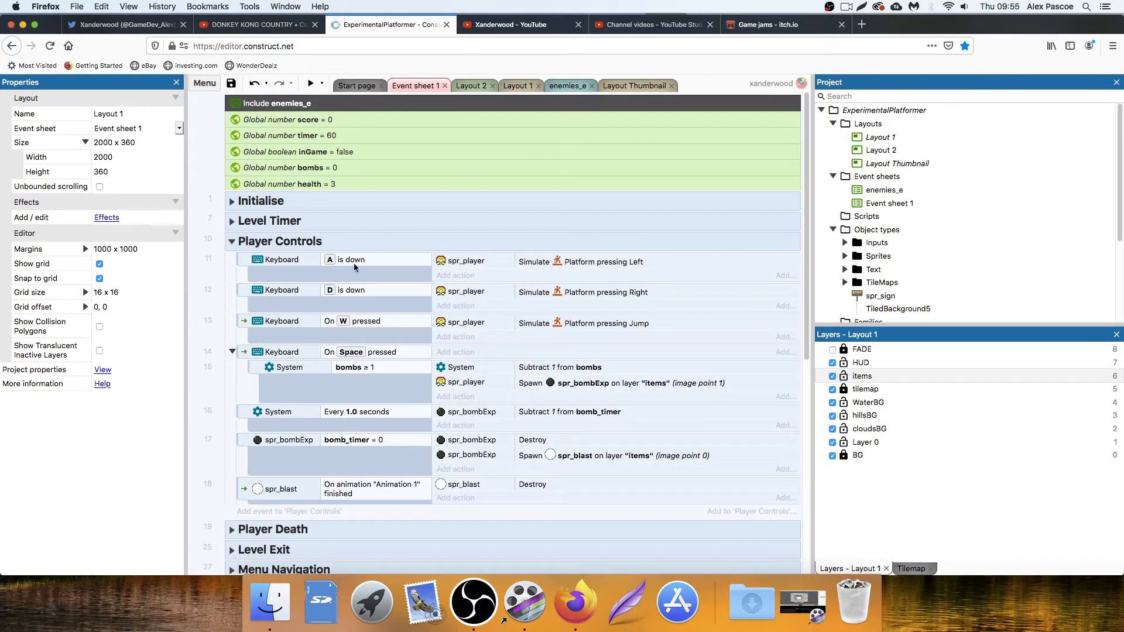
{"action": "scroll", "coordinate": [352, 246], "scroll_direction": "down", "scroll_amount": 3}
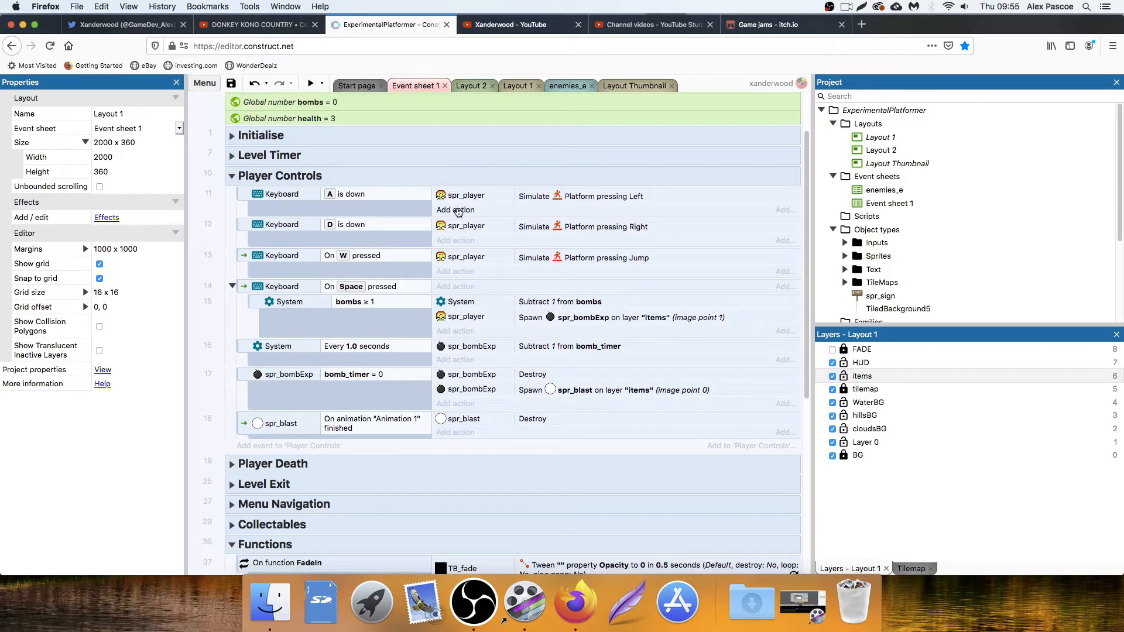
{"action": "left_click", "coordinate": [461, 209]}
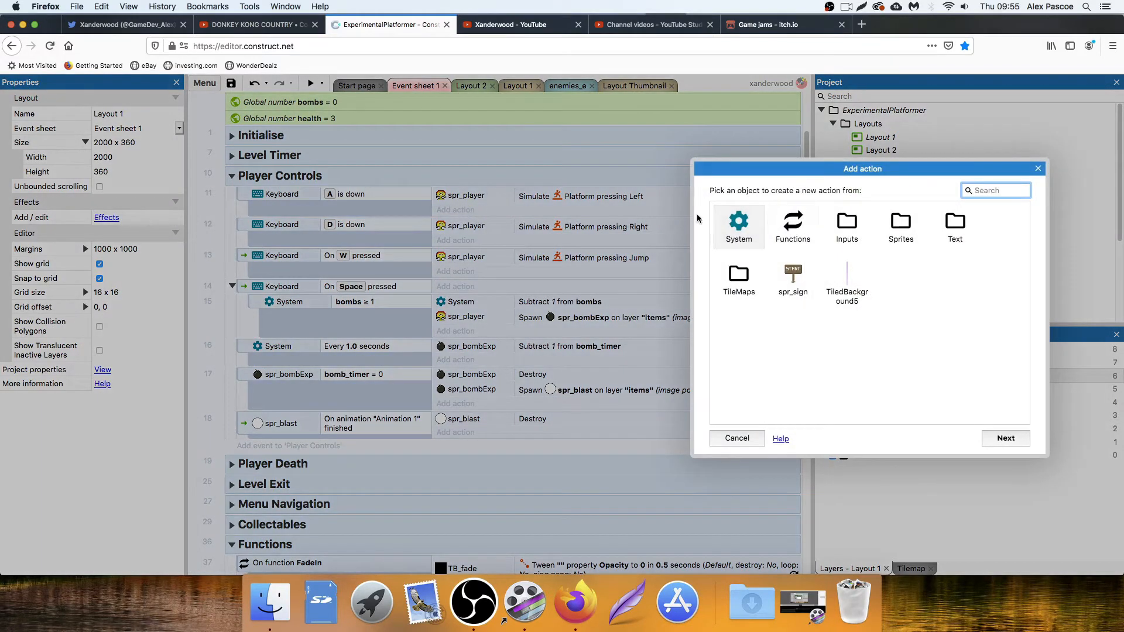
{"action": "left_click", "coordinate": [902, 227]}
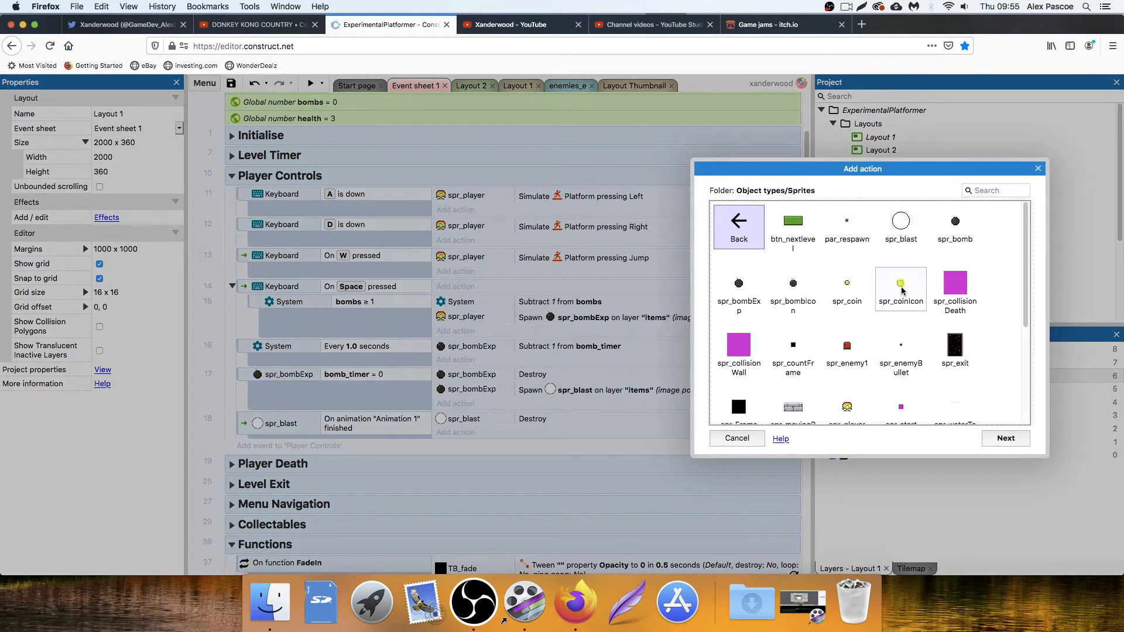
{"action": "scroll", "coordinate": [878, 275], "scroll_direction": "down", "scroll_amount": 4}
{"action": "left_click", "coordinate": [854, 260]}
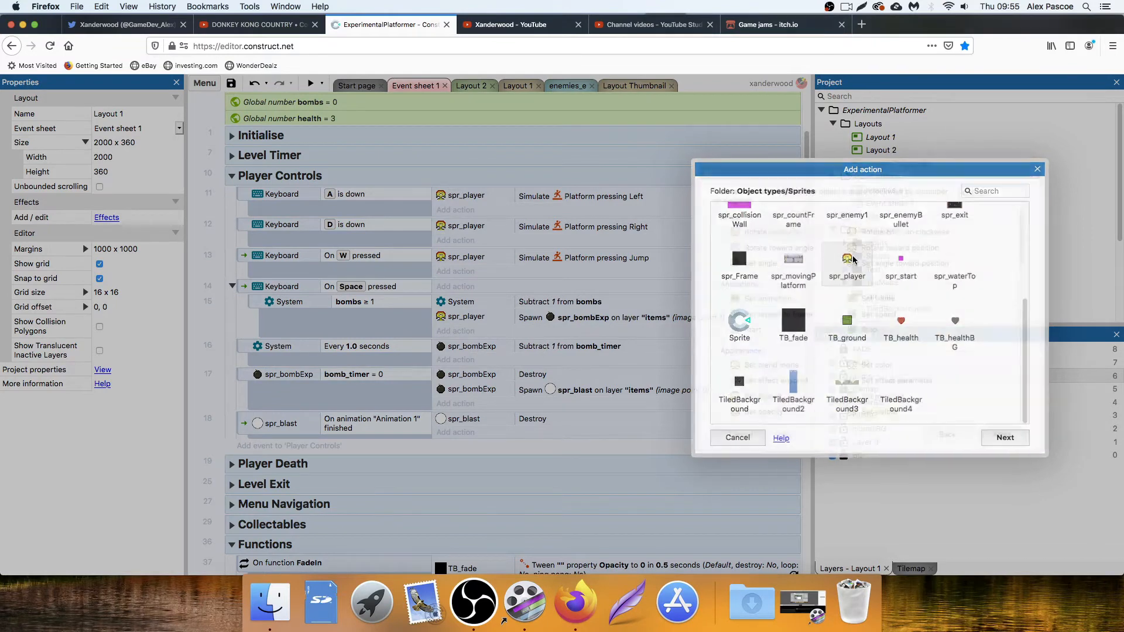
{"action": "left_click", "coordinate": [772, 299]}
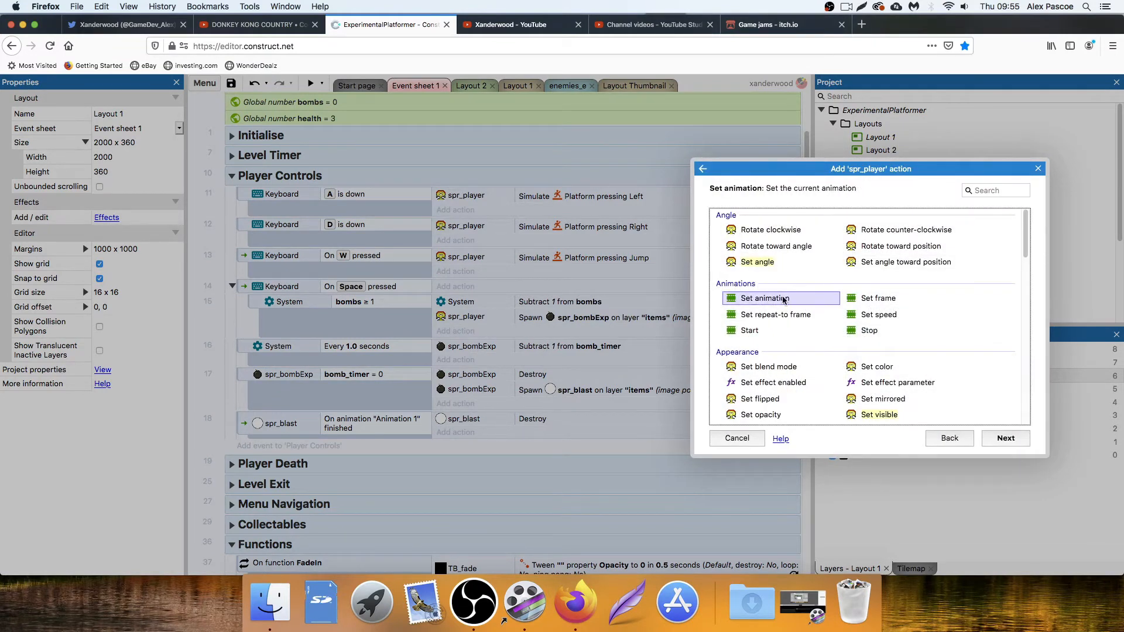
{"action": "double_click", "coordinate": [785, 300]}
{"action": "type", "text": "\""}
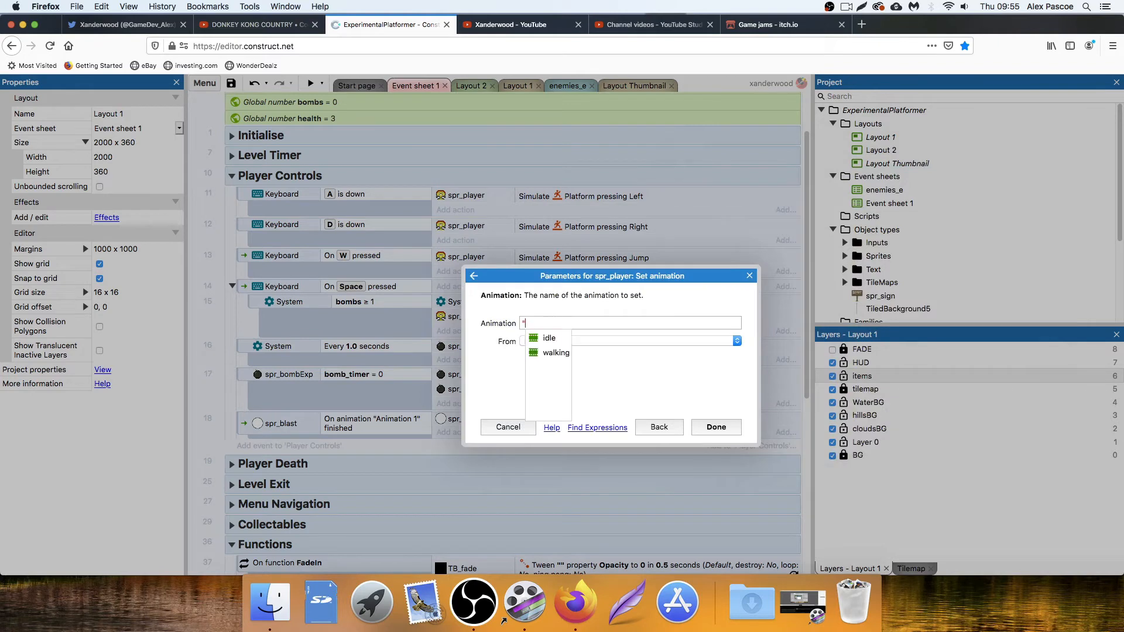
{"action": "left_click", "coordinate": [556, 352]}
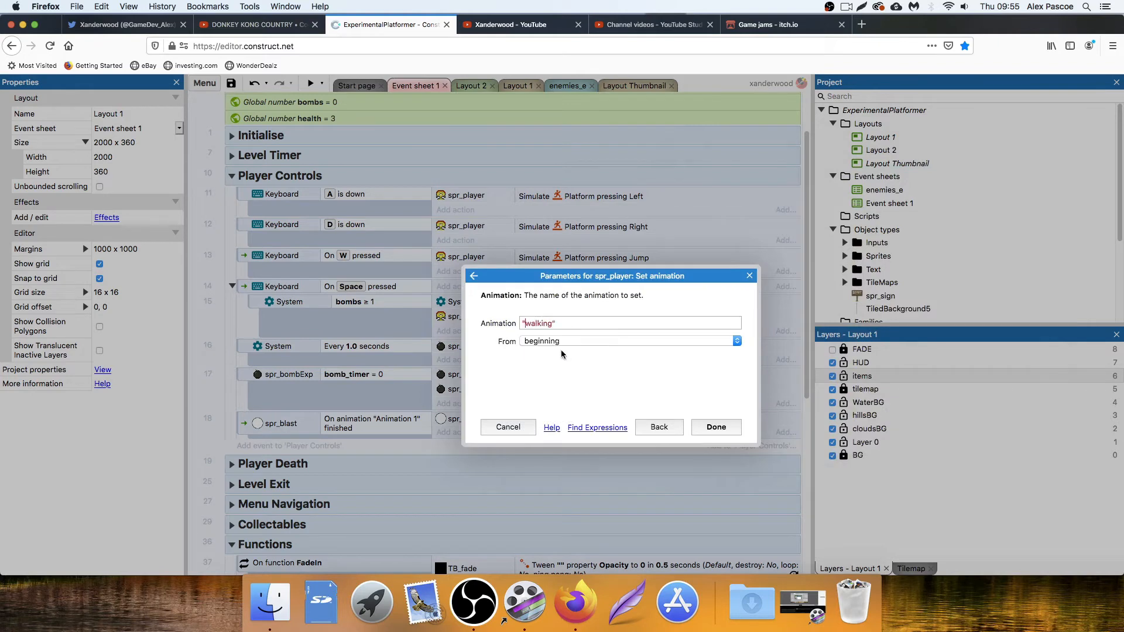
{"action": "left_click", "coordinate": [716, 428]}
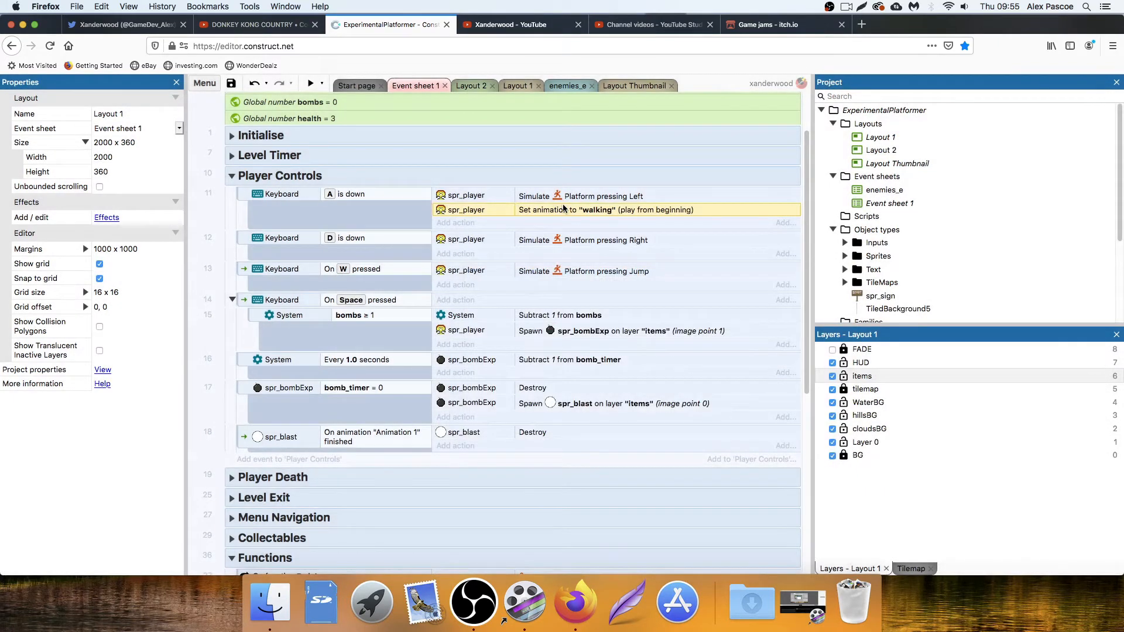
{"action": "left_click_drag", "start_coordinate": [557, 235], "coordinate": [557, 244]}
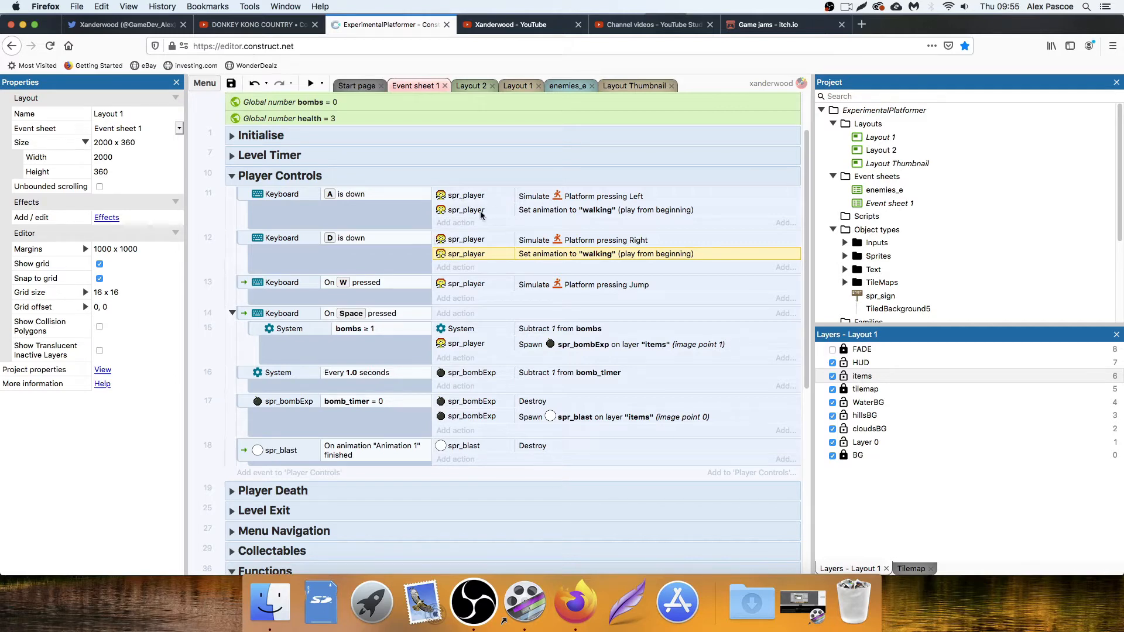
Add a Set mirrored action for spr_player with the state Mirrored to the A is down event.
{"action": "left_click", "coordinate": [455, 223]}
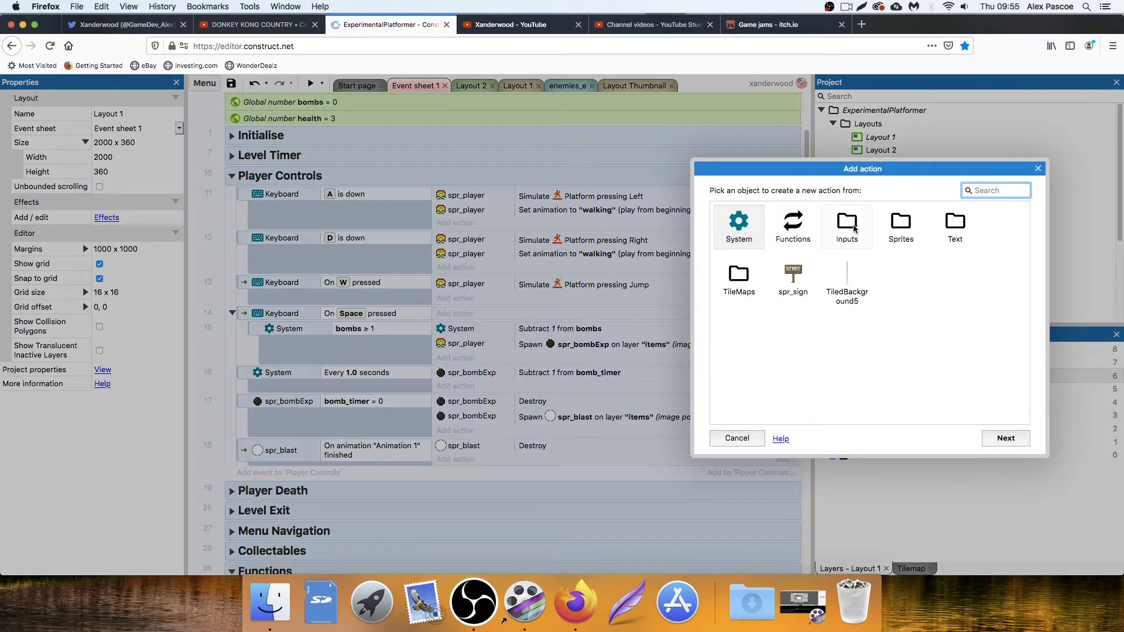
{"action": "double_click", "coordinate": [901, 225]}
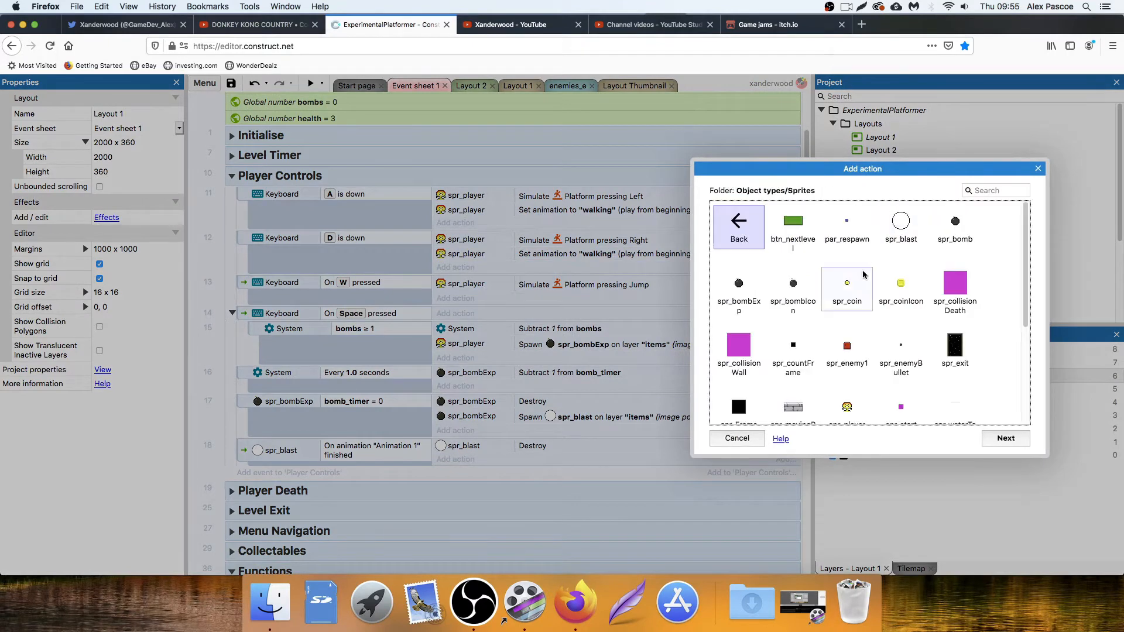
{"action": "scroll", "coordinate": [861, 343], "scroll_direction": "down", "scroll_amount": 2}
{"action": "double_click", "coordinate": [848, 342]}
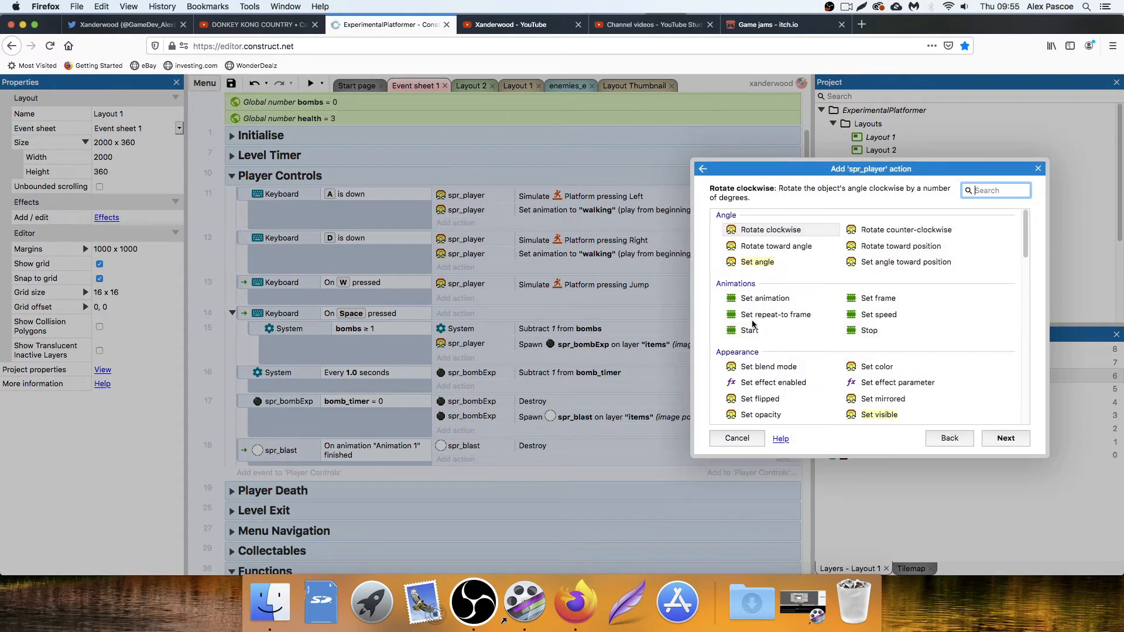
{"action": "scroll", "coordinate": [759, 317], "scroll_direction": "down", "scroll_amount": 5}
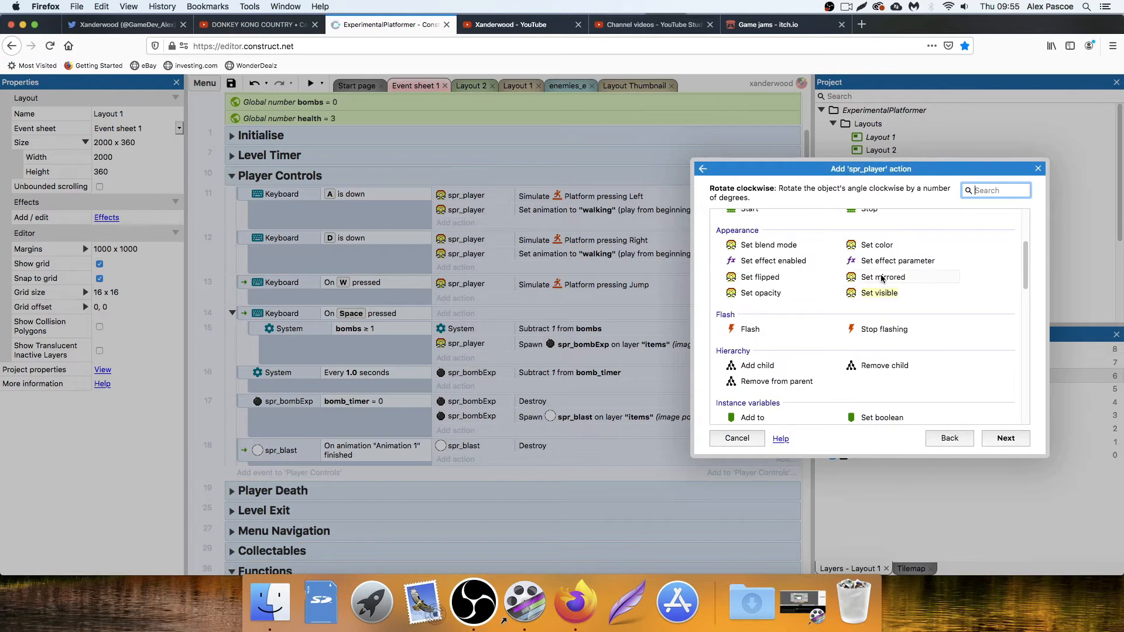
{"action": "left_click", "coordinate": [897, 281]}
{"action": "double_click", "coordinate": [877, 280]}
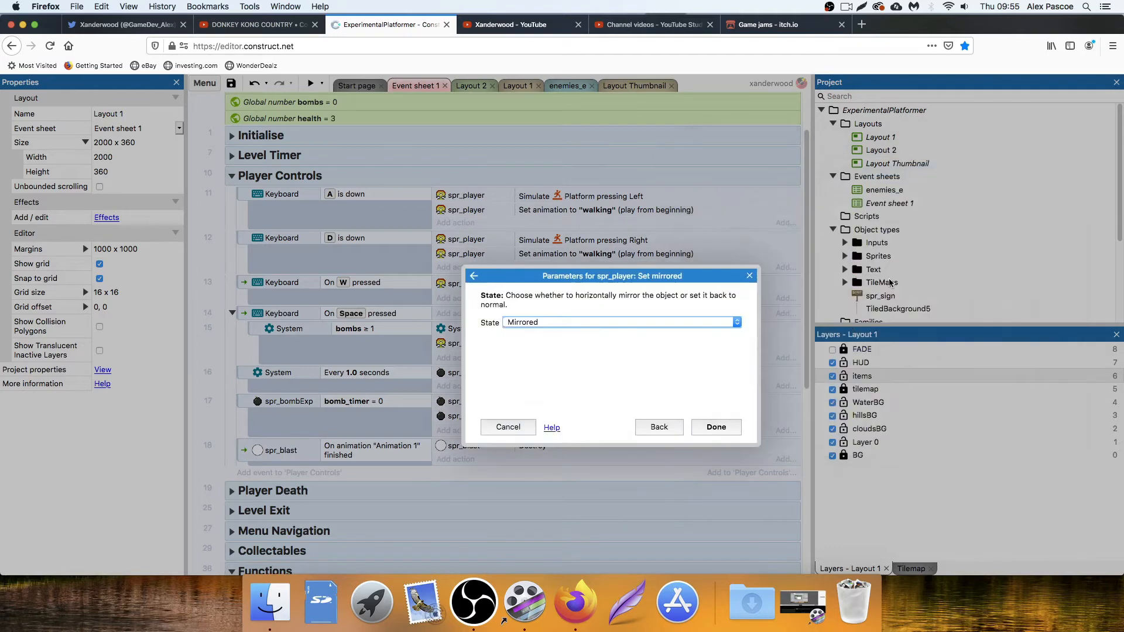
{"action": "left_click", "coordinate": [717, 427]}
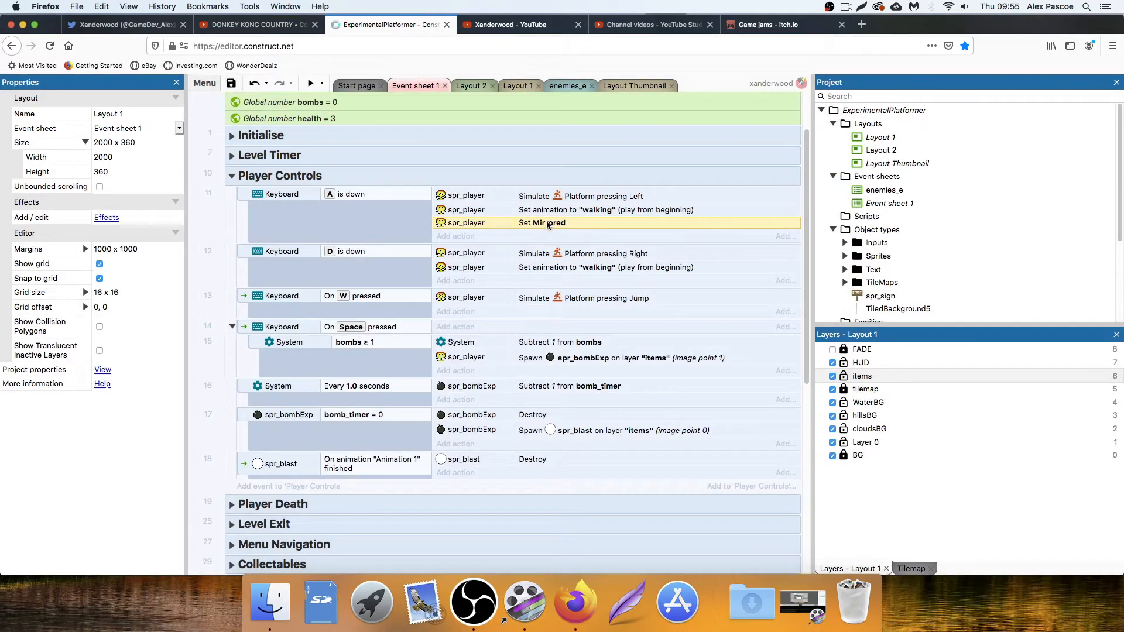
Copy the Set mirrored action to the D is down event and set the copy's state to Not mirrored.
{"action": "left_click_drag", "start_coordinate": [546, 226], "coordinate": [551, 276], "text": "super"}
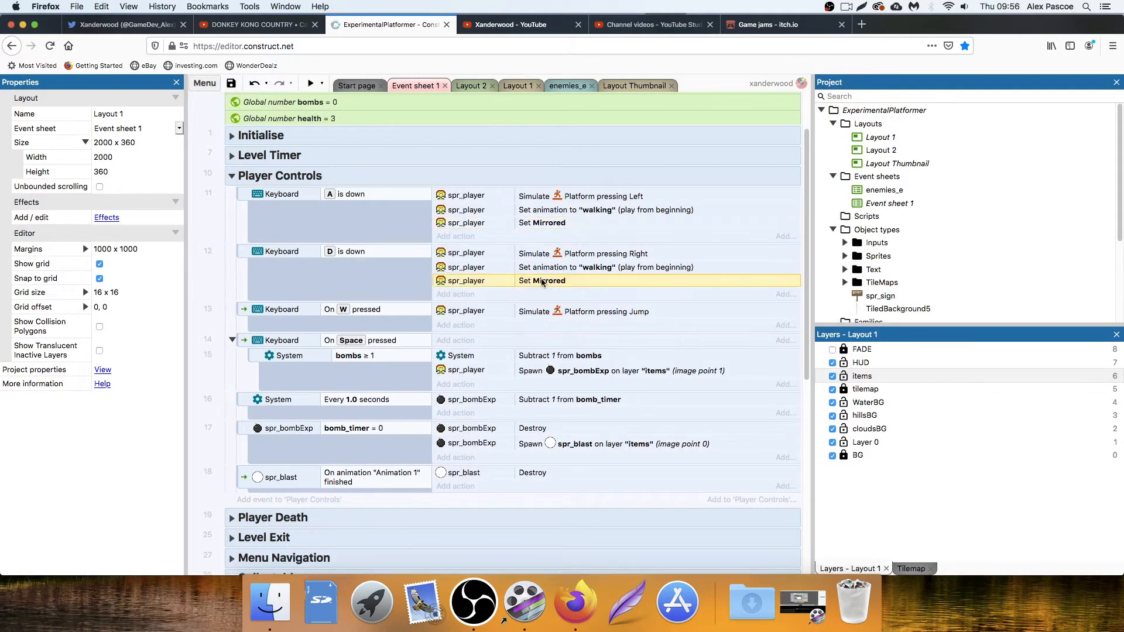
{"action": "double_click", "coordinate": [546, 282]}
{"action": "left_click", "coordinate": [545, 323]}
{"action": "left_click", "coordinate": [537, 340]}
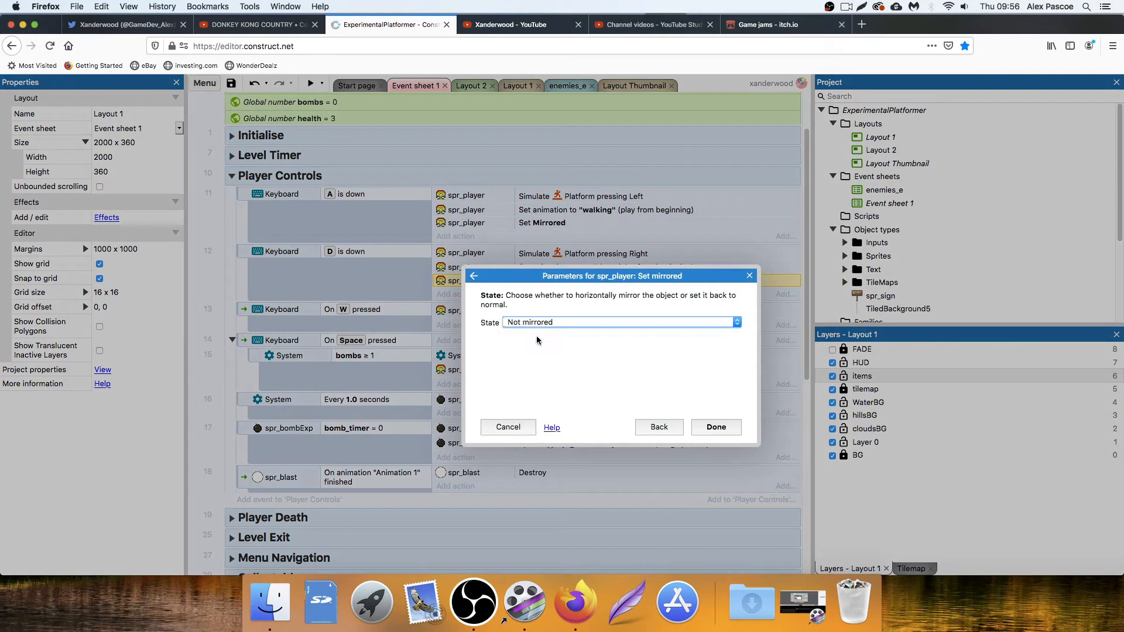
{"action": "left_click", "coordinate": [716, 428]}
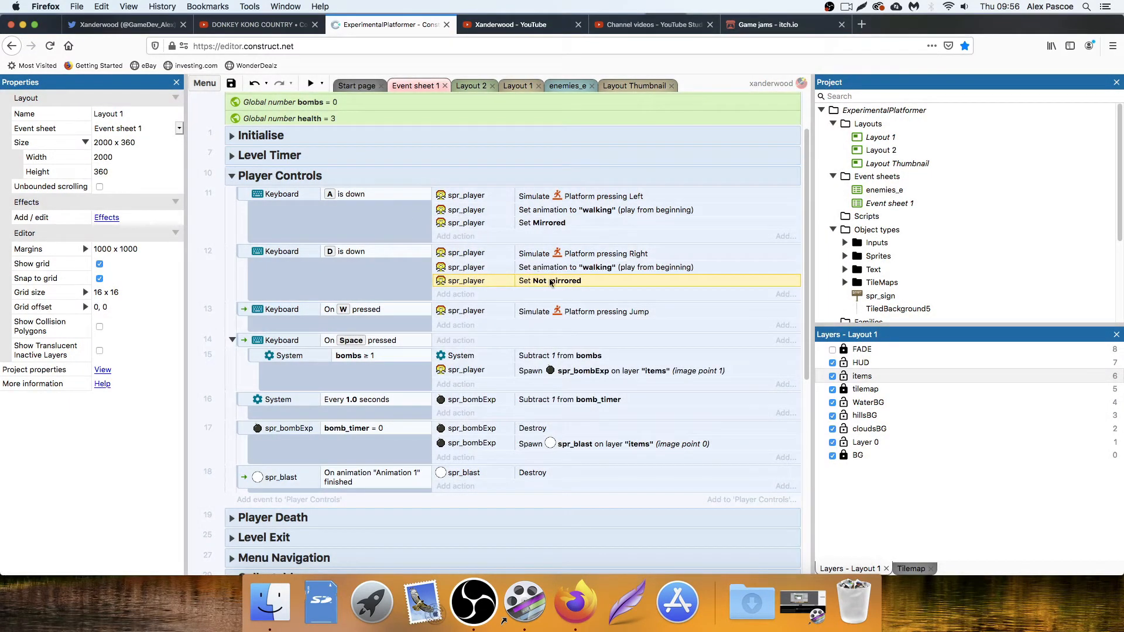
Run the game preview and walk the player left and right to test the walking animation and mirroring.
{"action": "scroll", "coordinate": [490, 300], "scroll_direction": "down", "scroll_amount": 2}
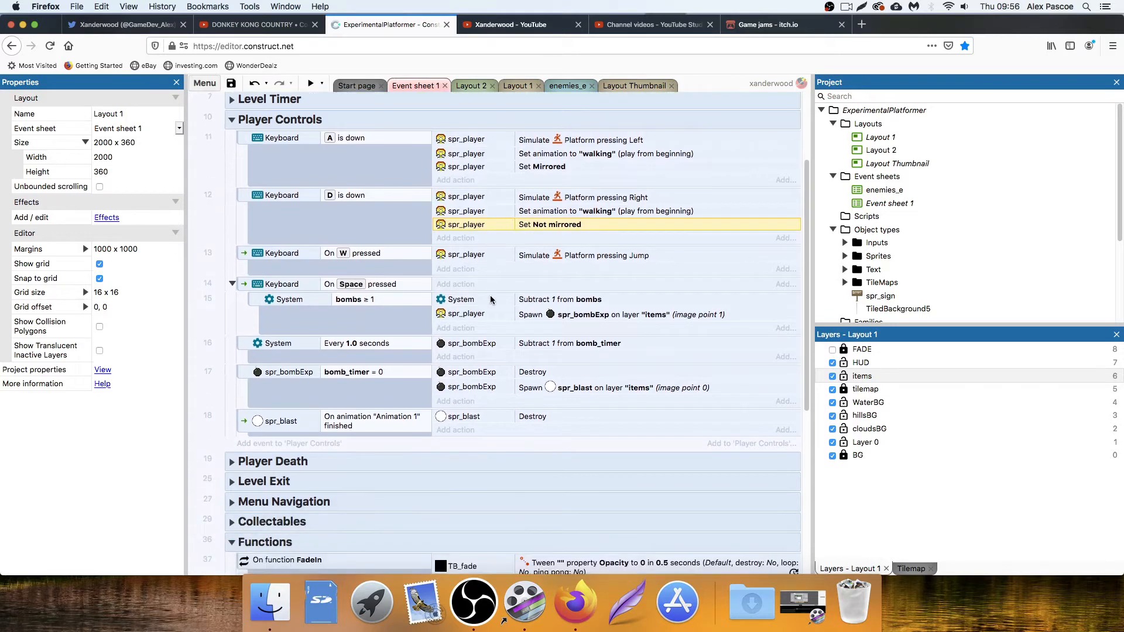
{"action": "scroll", "coordinate": [492, 293], "scroll_direction": "up", "scroll_amount": 2}
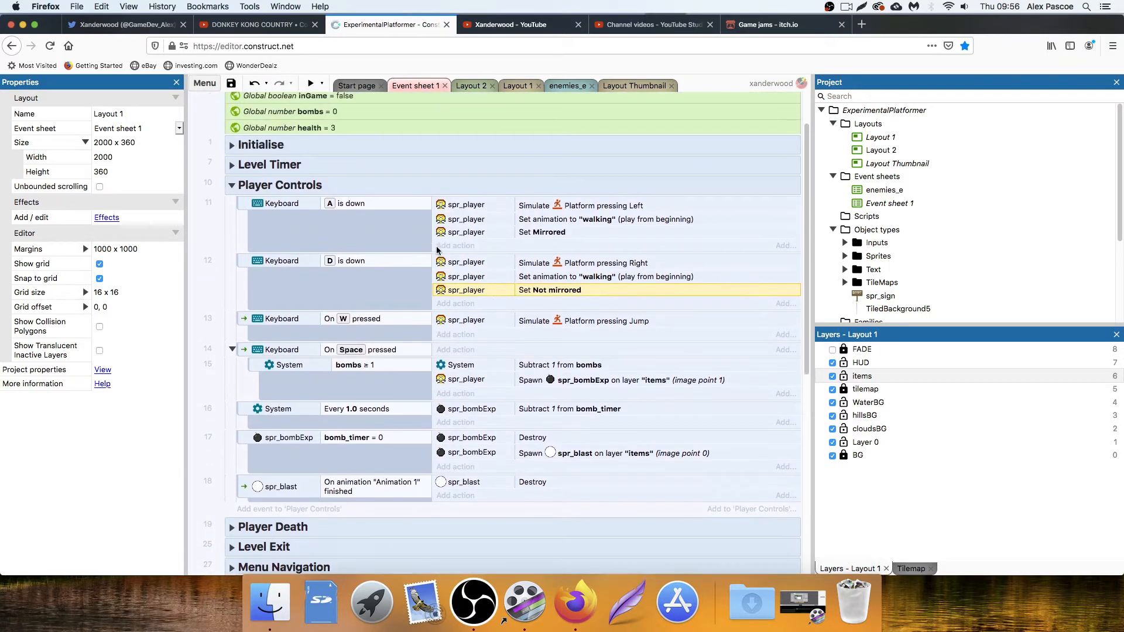
{"action": "left_click", "coordinate": [311, 83]}
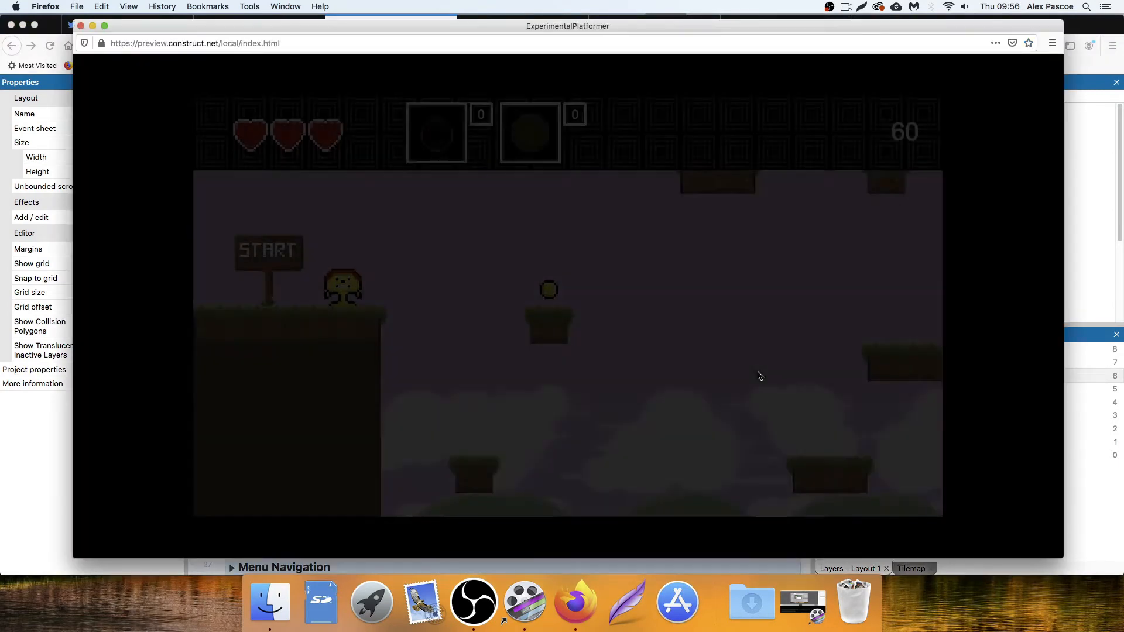
{"action": "key", "text": "Left"}
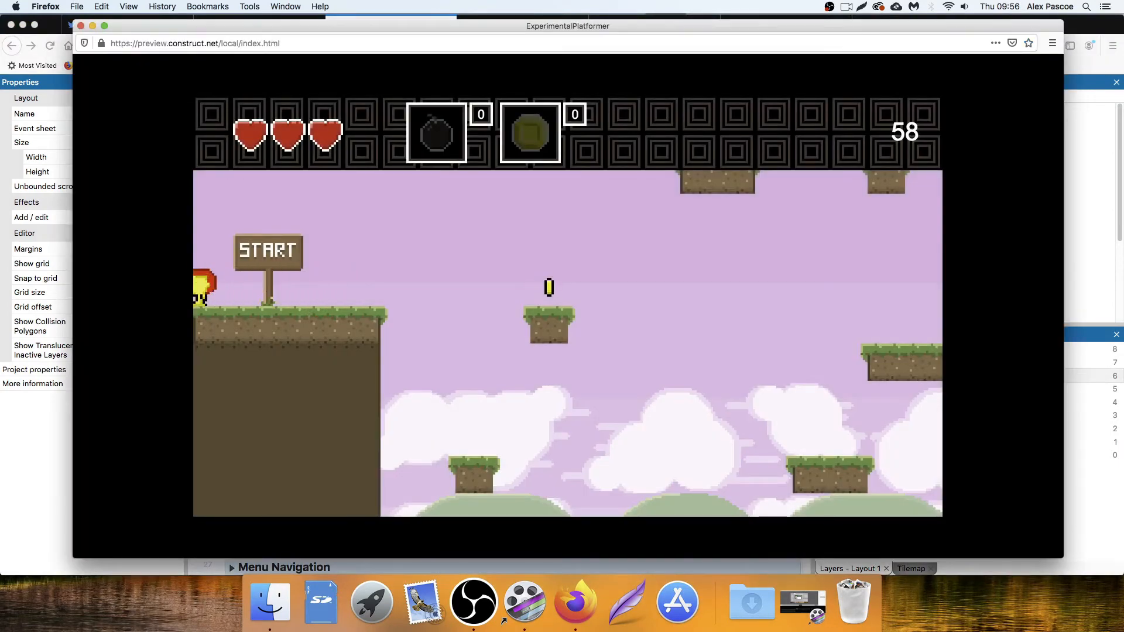
{"action": "key", "text": "Right"}
{"action": "key", "text": "Left"}
{"action": "key", "text": "Right"}
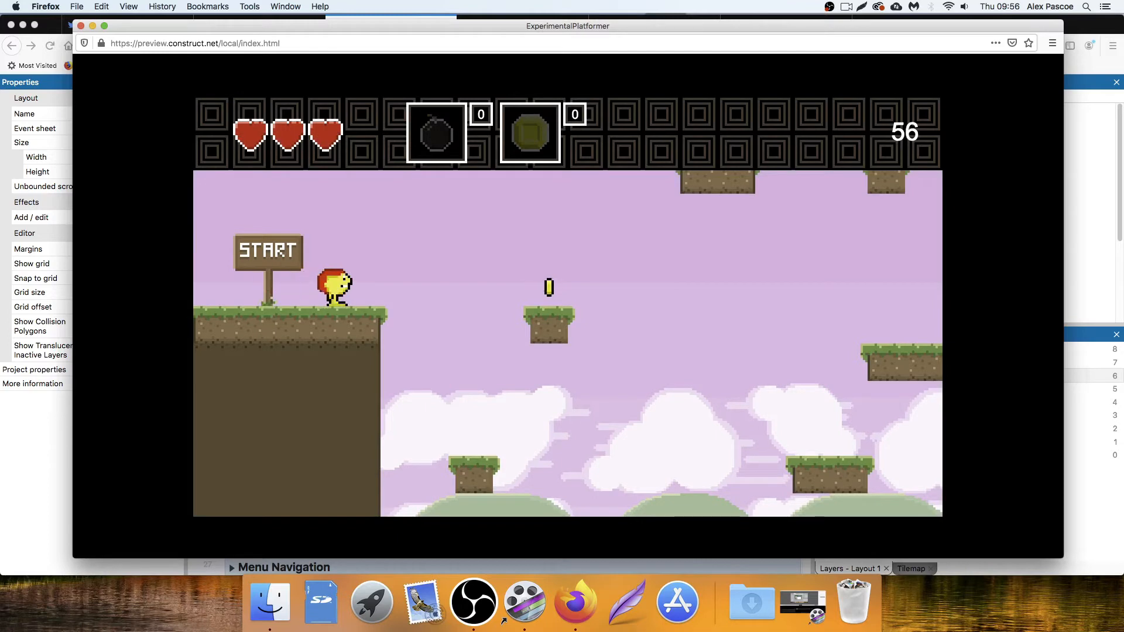
{"action": "key", "text": "Left"}
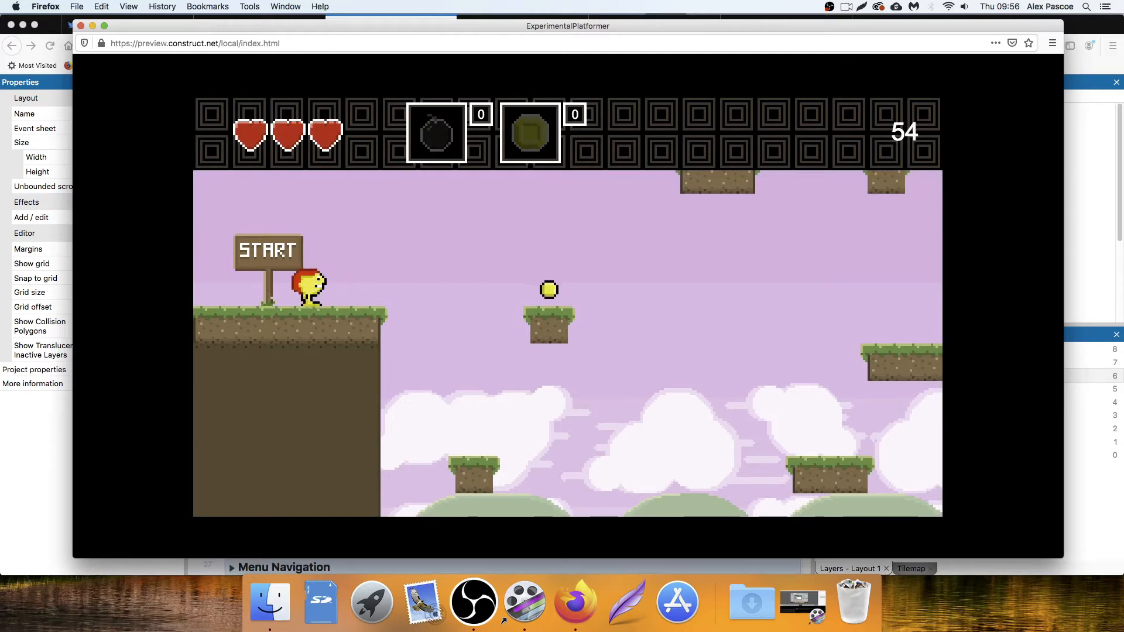
{"action": "key", "text": "Right"}
{"action": "key", "text": "Left"}
{"action": "key", "text": "Right"}
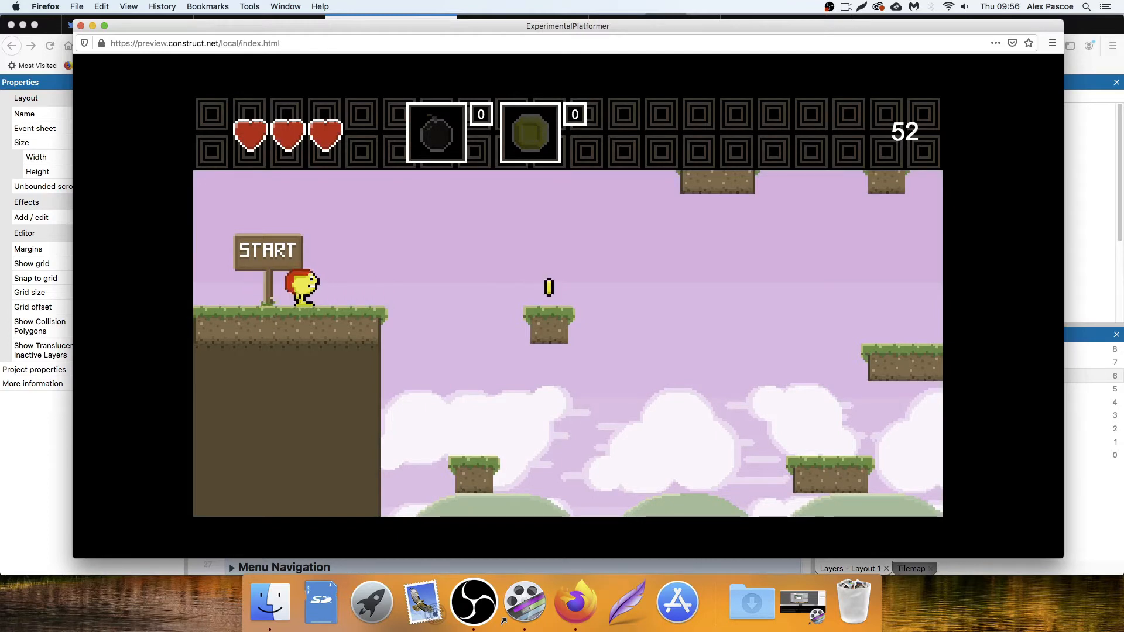
Keep moving the player back and forth near the start sign to check the walking animation, and close the preview.
{"action": "key", "text": "Up"}
{"action": "key", "text": "Right"}
{"action": "key", "text": "Up"}
{"action": "key", "text": "Left"}
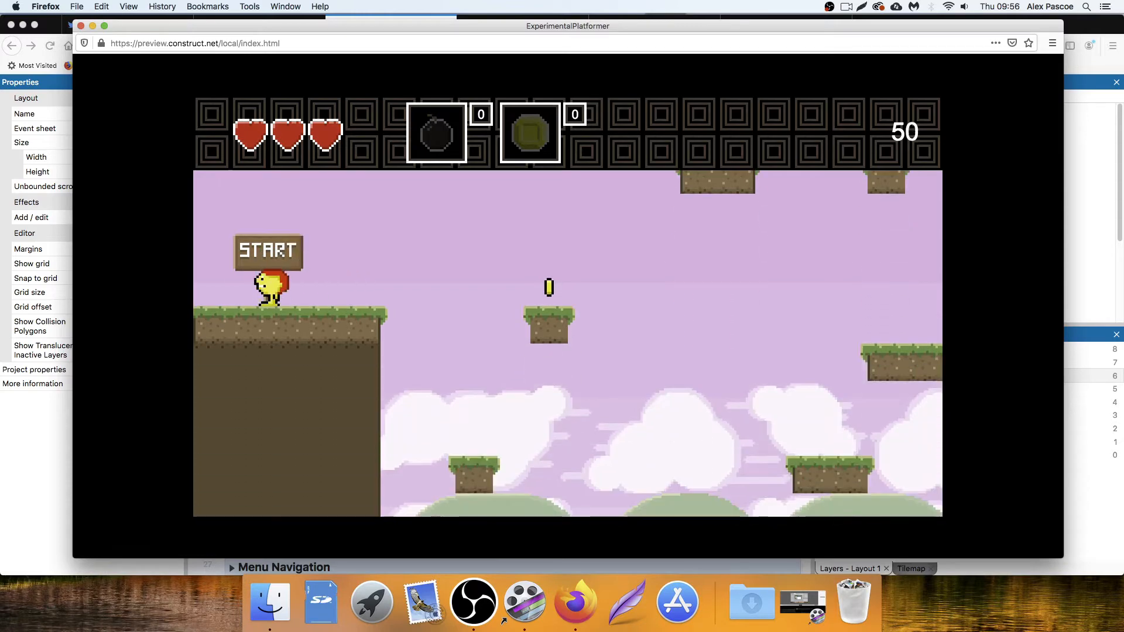
{"action": "key", "text": "Right"}
{"action": "key", "text": "Left"}
{"action": "key", "text": "Right"}
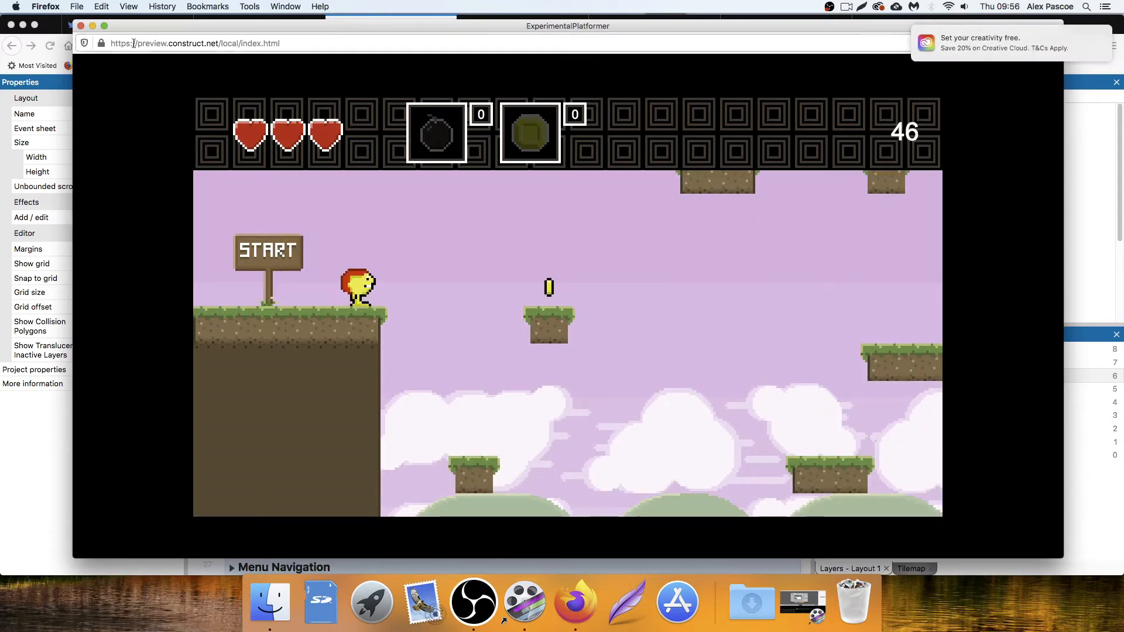
{"action": "left_click", "coordinate": [81, 26]}
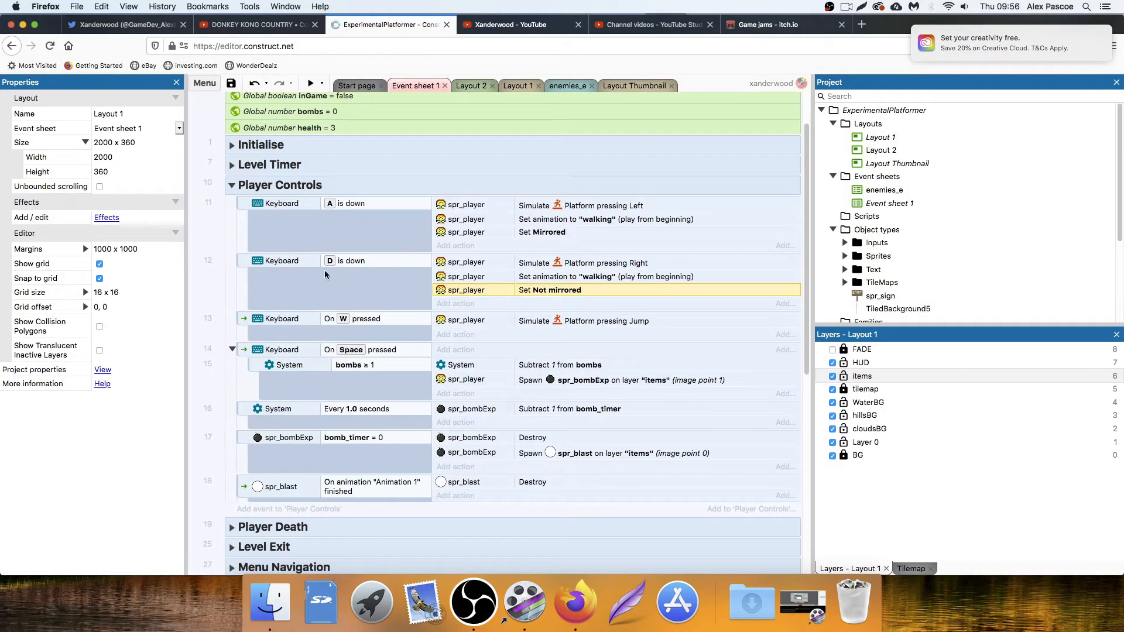
Duplicate the D is down event and delete the copy's Set Not mirrored and Simulate Platform pressing Right actions.
{"action": "left_click", "coordinate": [252, 267]}
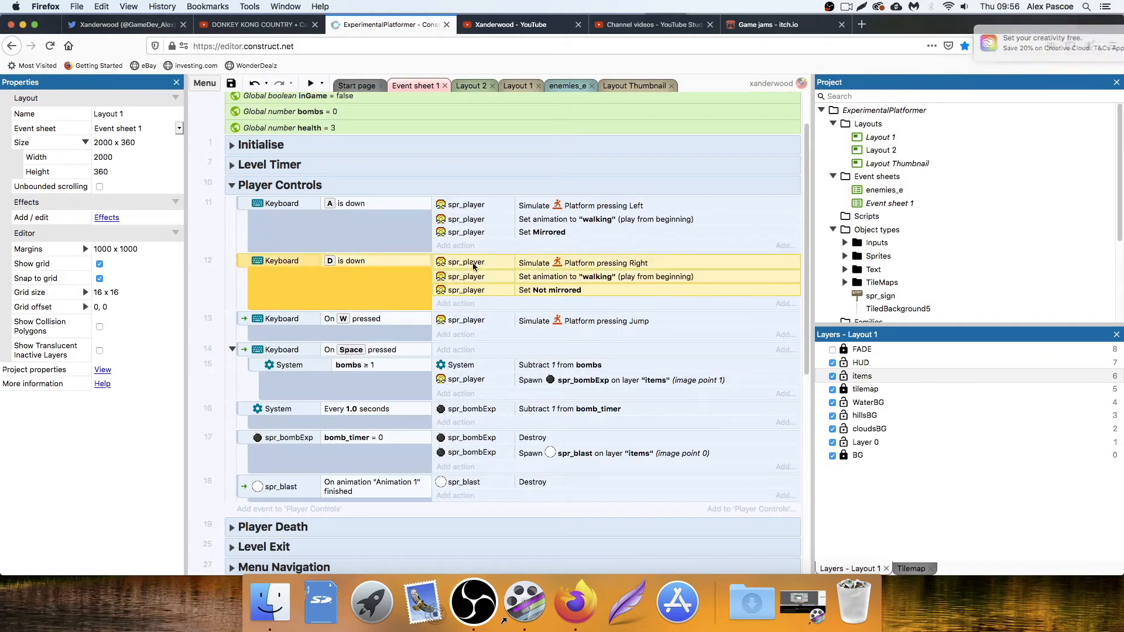
{"action": "key", "text": "super+v"}
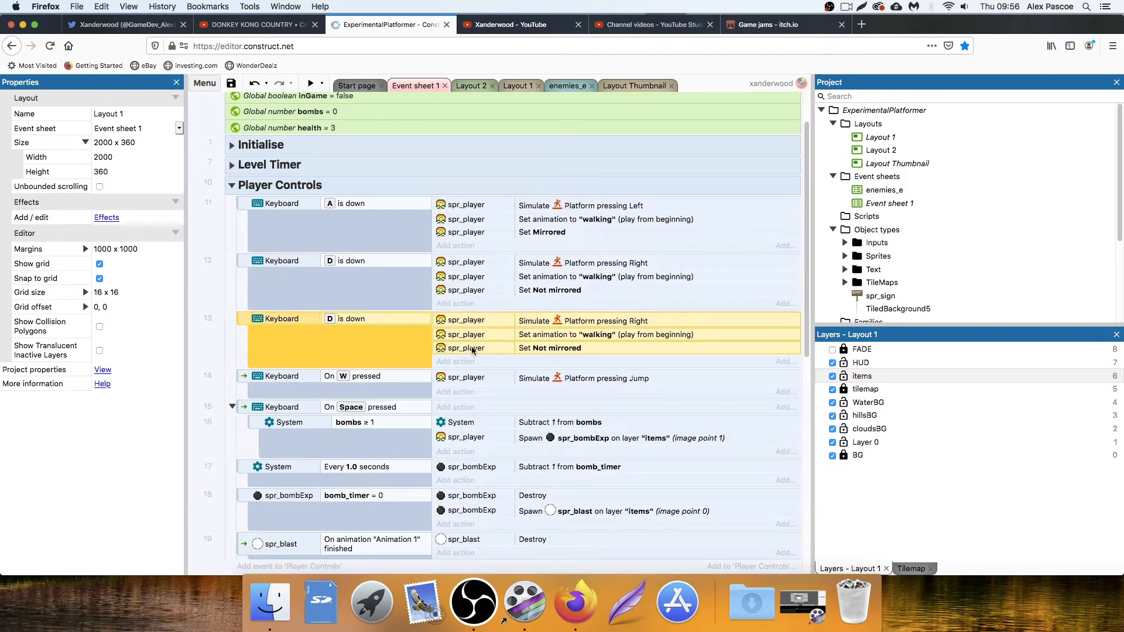
{"action": "left_click", "coordinate": [493, 352]}
{"action": "key", "text": "Delete"}
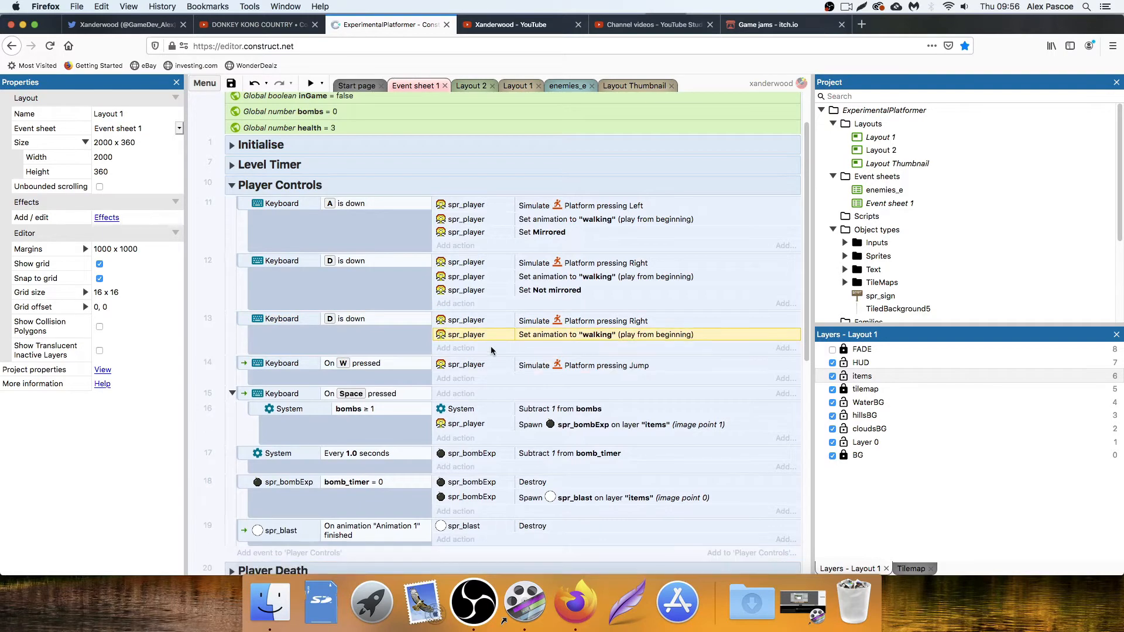
{"action": "left_click", "coordinate": [564, 322]}
{"action": "key", "text": "Delete"}
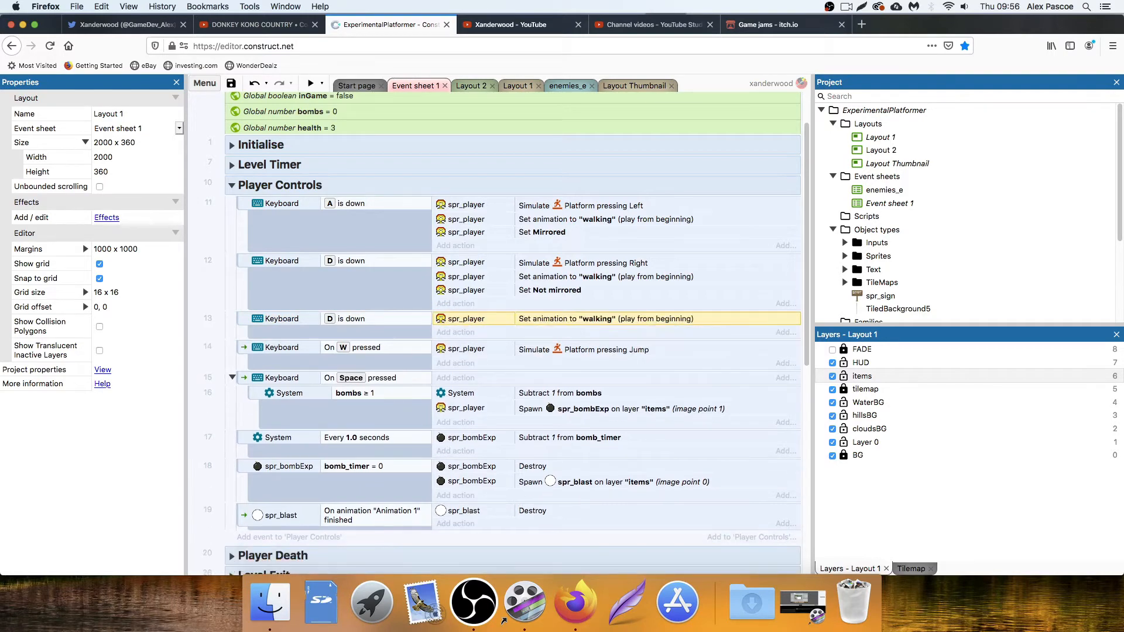
Change the duplicated event's Set animation action to play "idle" from the beginning.
{"action": "double_click", "coordinate": [526, 320]}
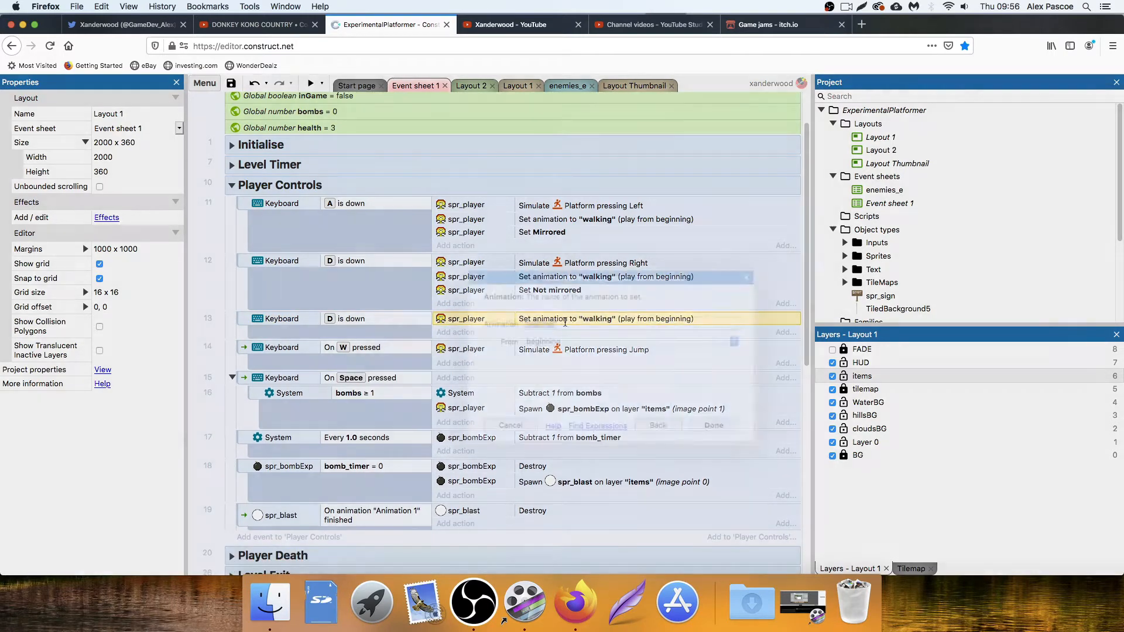
{"action": "key", "text": "BackSpace"}
{"action": "key", "text": "BackSpace"}
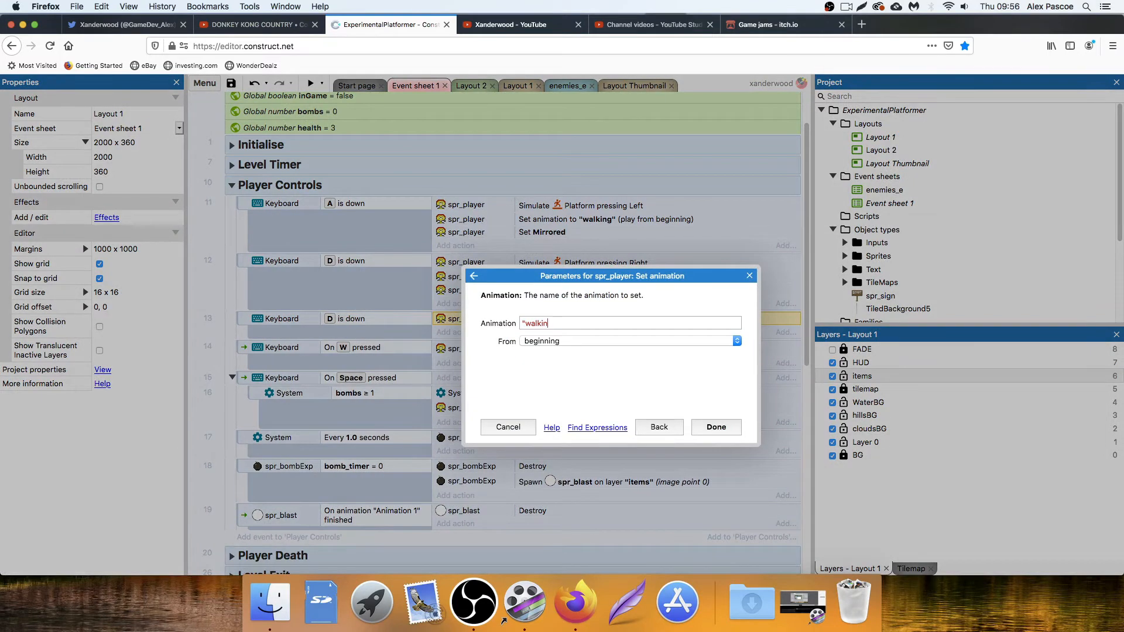
{"action": "key", "text": "BackSpace"}
{"action": "key", "text": "BackSpace"}
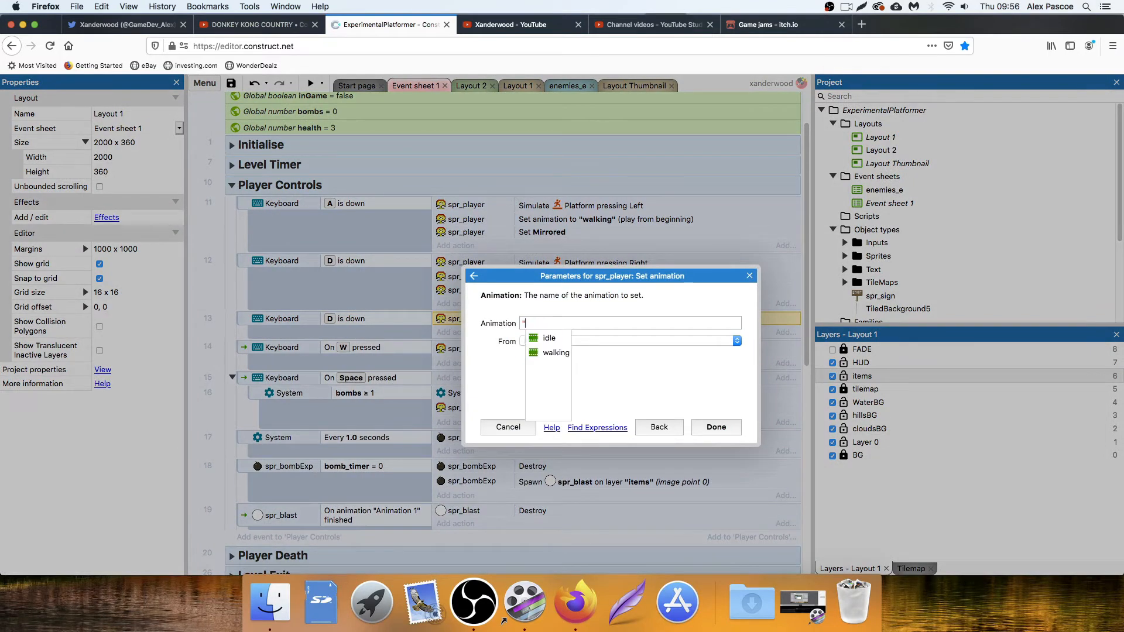
{"action": "left_click", "coordinate": [555, 340]}
{"action": "left_click", "coordinate": [717, 427]}
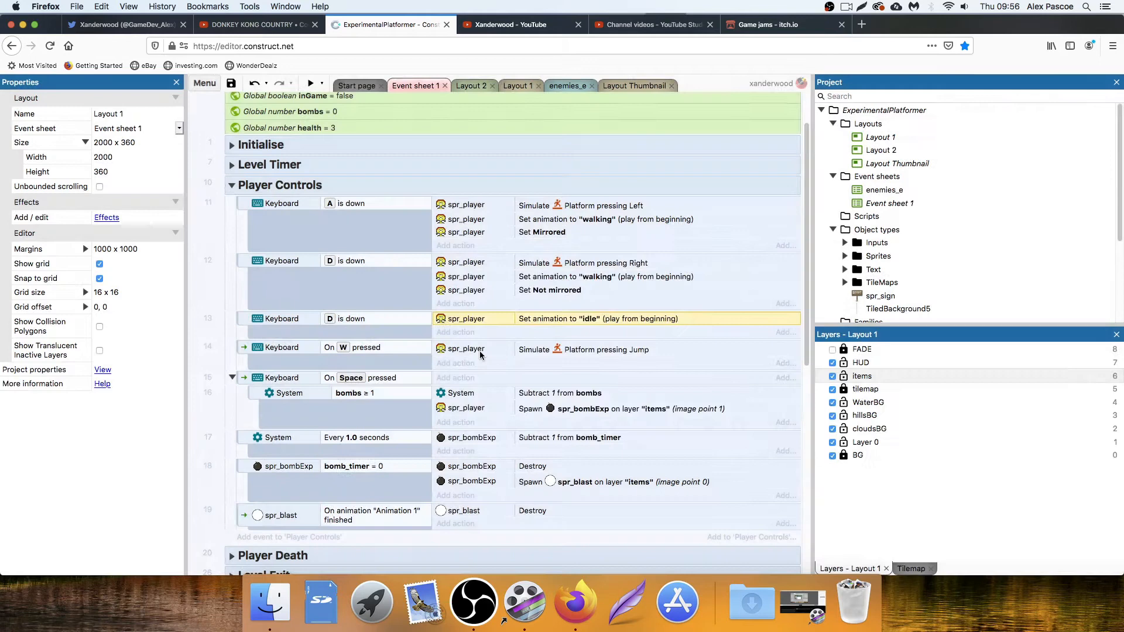
Invert the D is down condition of the event that sets the "idle" animation.
{"action": "left_click", "coordinate": [344, 318]}
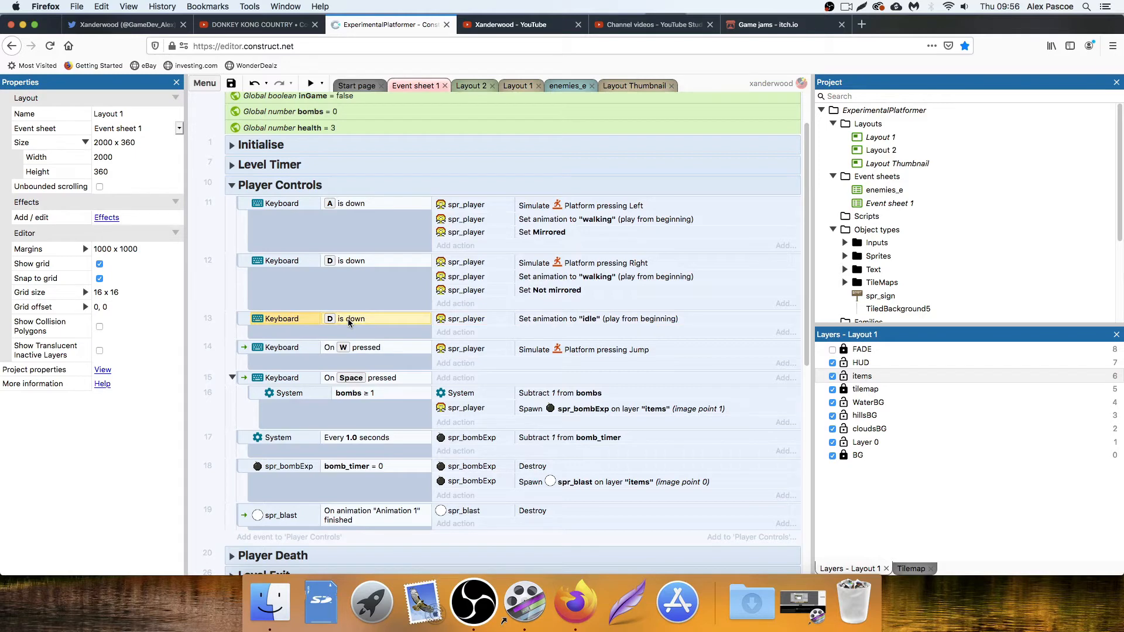
{"action": "key", "text": "i"}
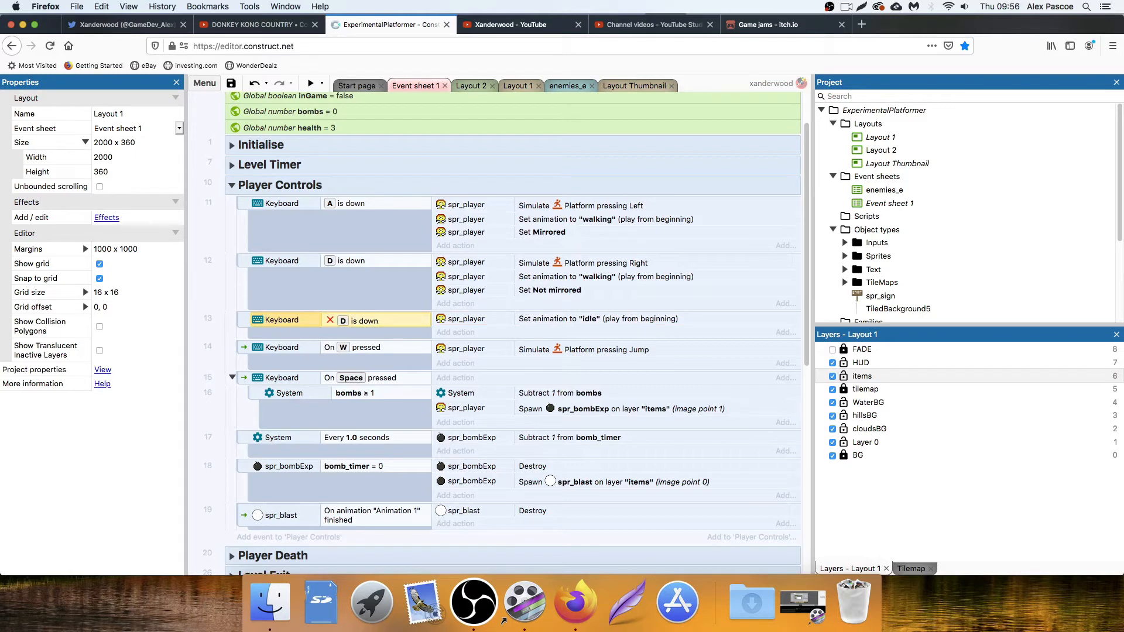
{"action": "right_click", "coordinate": [353, 321]}
{"action": "left_click", "coordinate": [327, 321]}
Add a second Keyboard condition, Key is down with key A, to the idle animation event and invert it.
{"action": "right_click", "coordinate": [287, 321]}
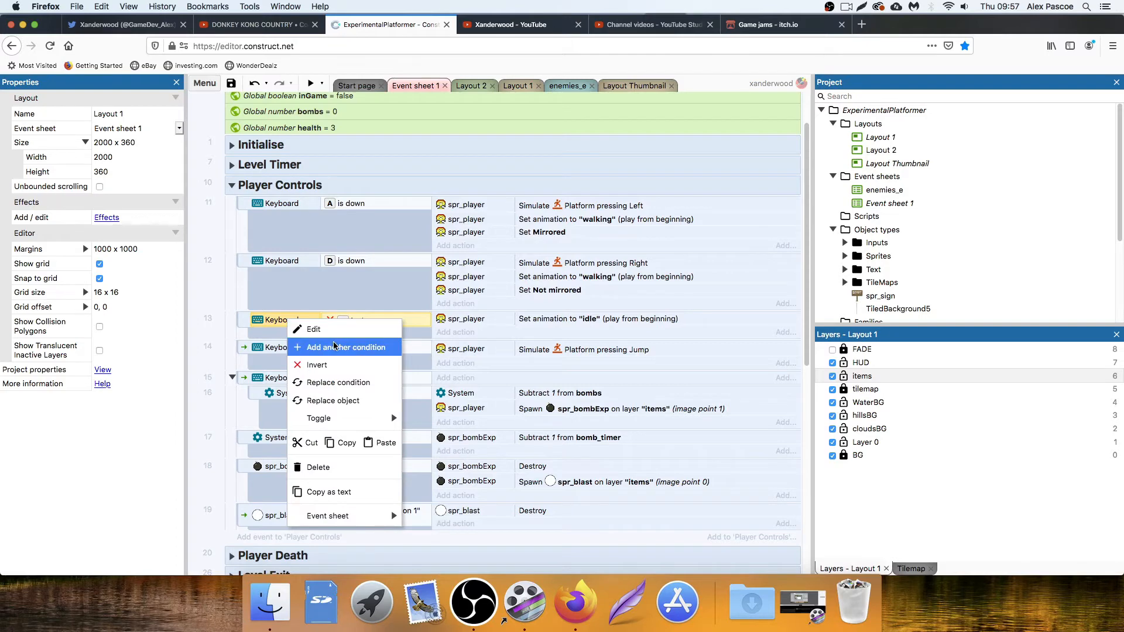
{"action": "left_click", "coordinate": [333, 346]}
{"action": "double_click", "coordinate": [796, 227]}
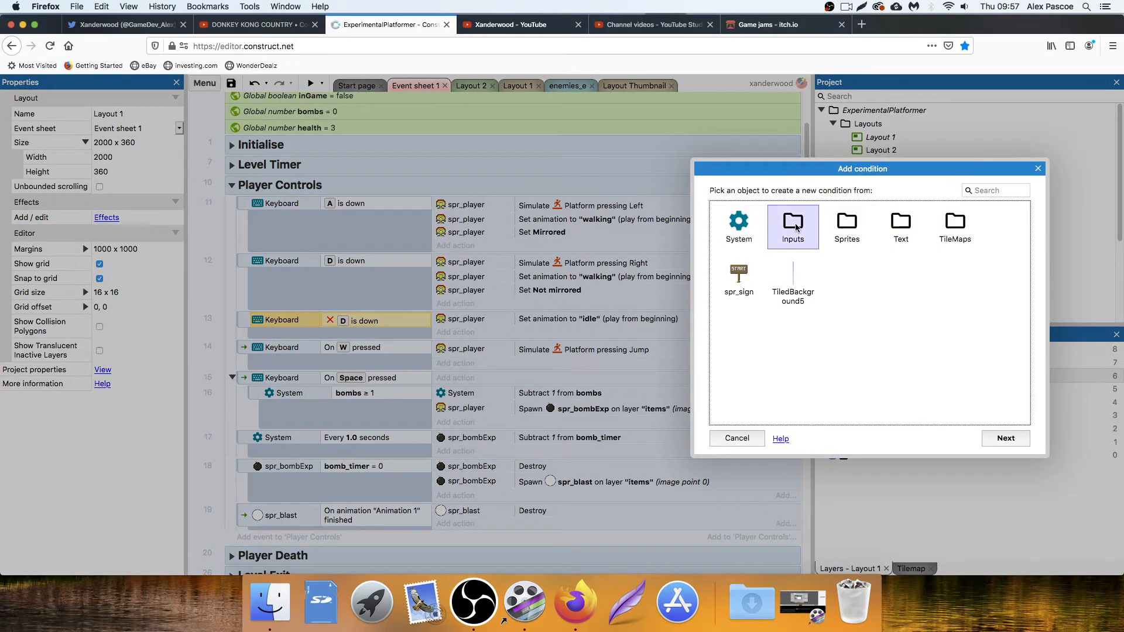
{"action": "left_click", "coordinate": [798, 223]}
{"action": "double_click", "coordinate": [798, 223]}
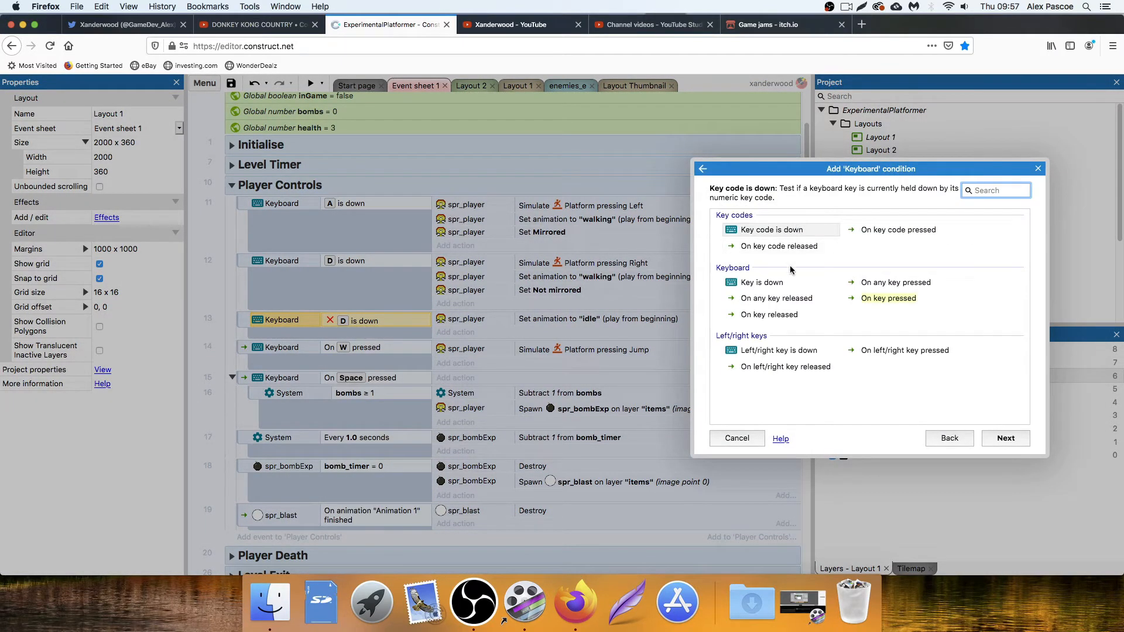
{"action": "double_click", "coordinate": [767, 283]}
{"action": "left_click", "coordinate": [635, 323]}
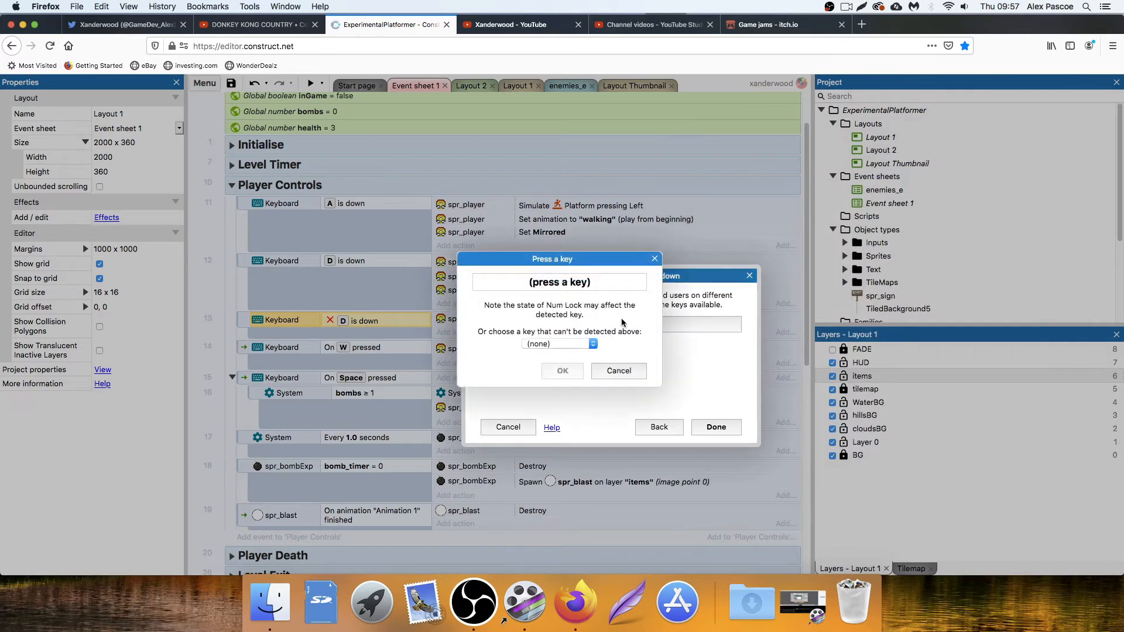
{"action": "key", "text": "a"}
{"action": "left_click", "coordinate": [563, 370]}
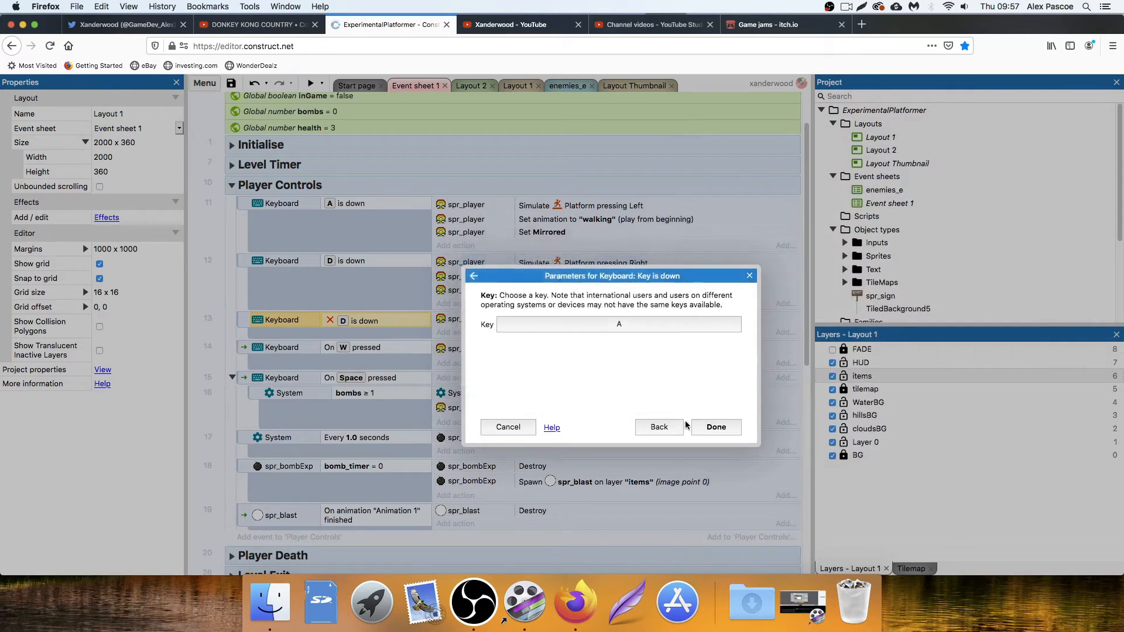
{"action": "left_click", "coordinate": [712, 426]}
{"action": "key", "text": "i"}
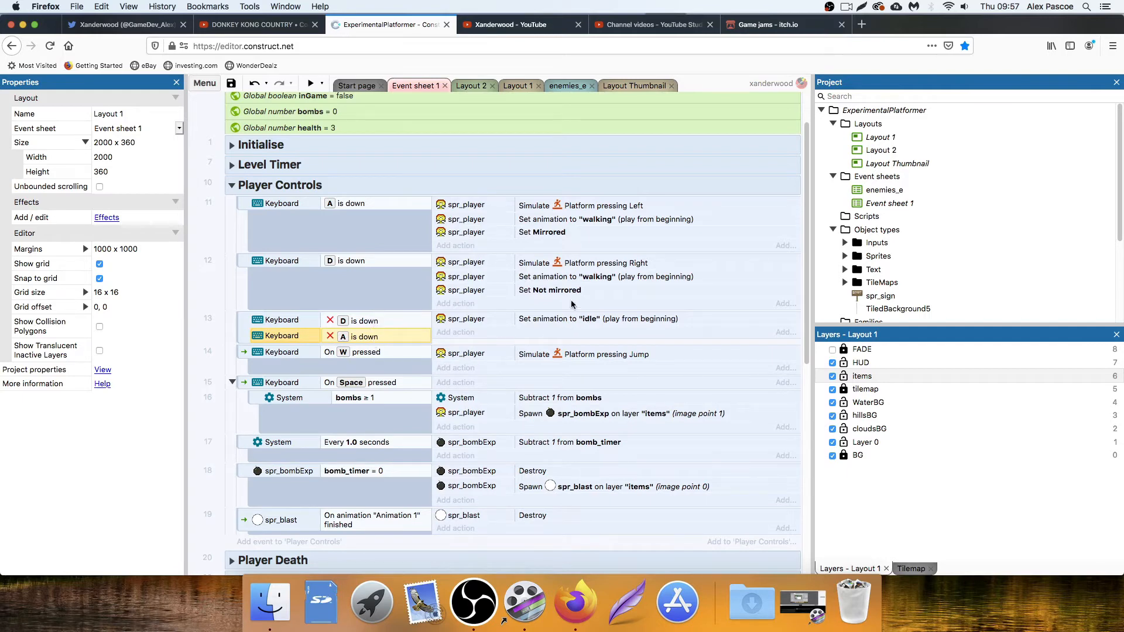
Preview the game, walk, stop and jump with the player to test switching between idle and walking, and close the preview.
{"action": "left_click", "coordinate": [311, 84]}
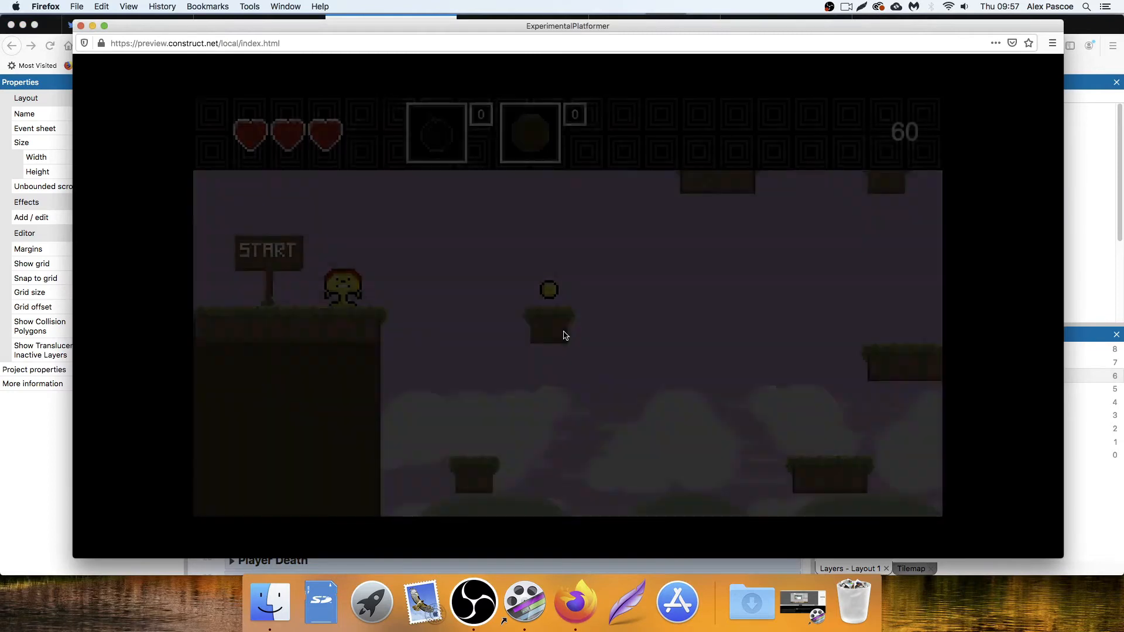
{"action": "key", "text": "Right"}
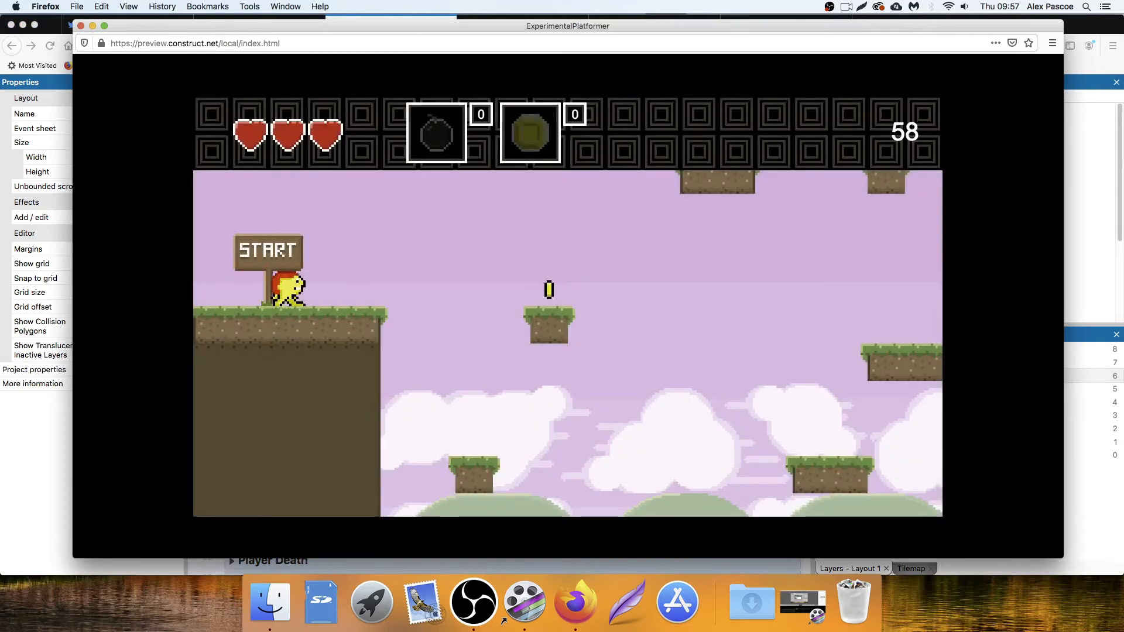
{"action": "key", "text": "Left"}
{"action": "key", "text": "Right"}
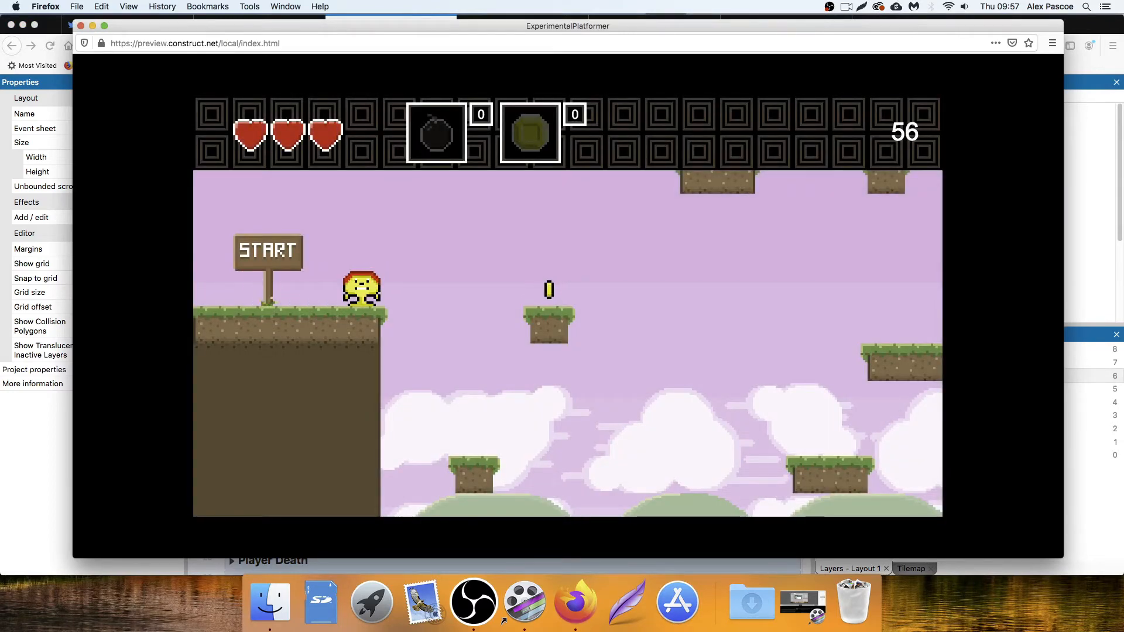
{"action": "key", "text": "Left"}
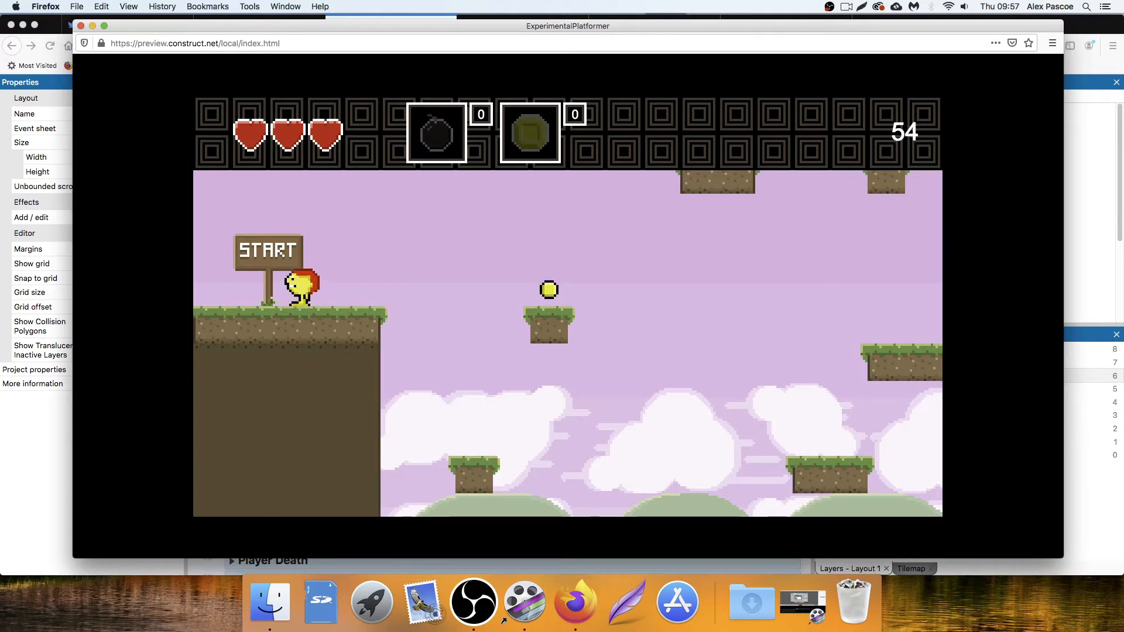
{"action": "key", "text": "Right"}
{"action": "key", "text": "Up"}
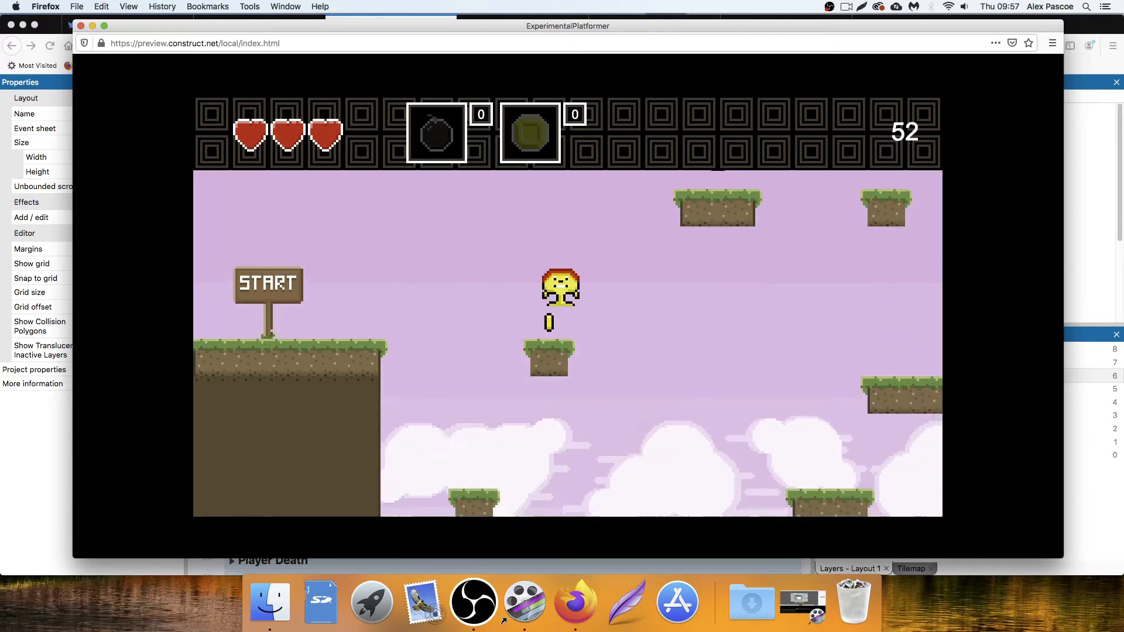
{"action": "key", "text": "Left"}
{"action": "key", "text": "Up"}
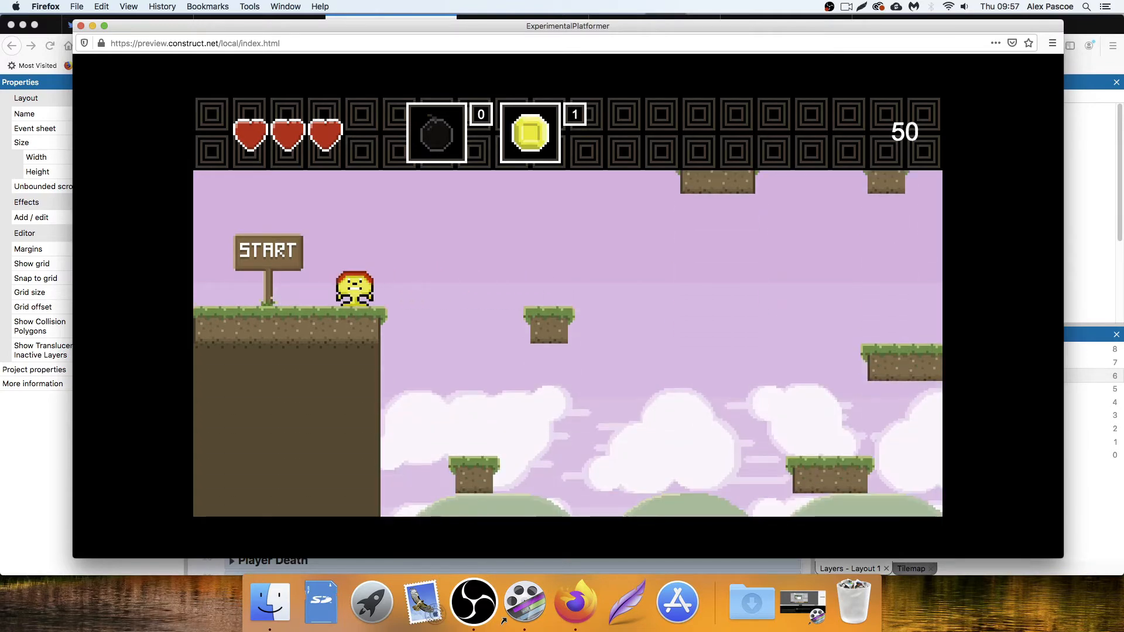
{"action": "key", "text": "Left"}
{"action": "key", "text": "d"}
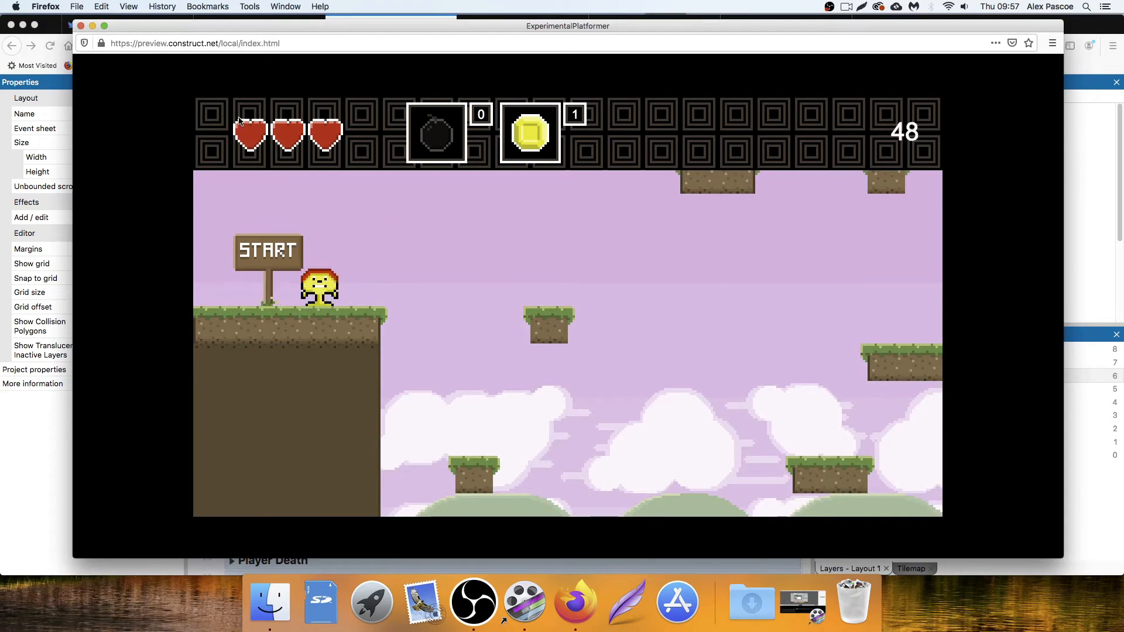
{"action": "key", "text": "a"}
{"action": "key", "text": "d"}
{"action": "left_click", "coordinate": [81, 26]}
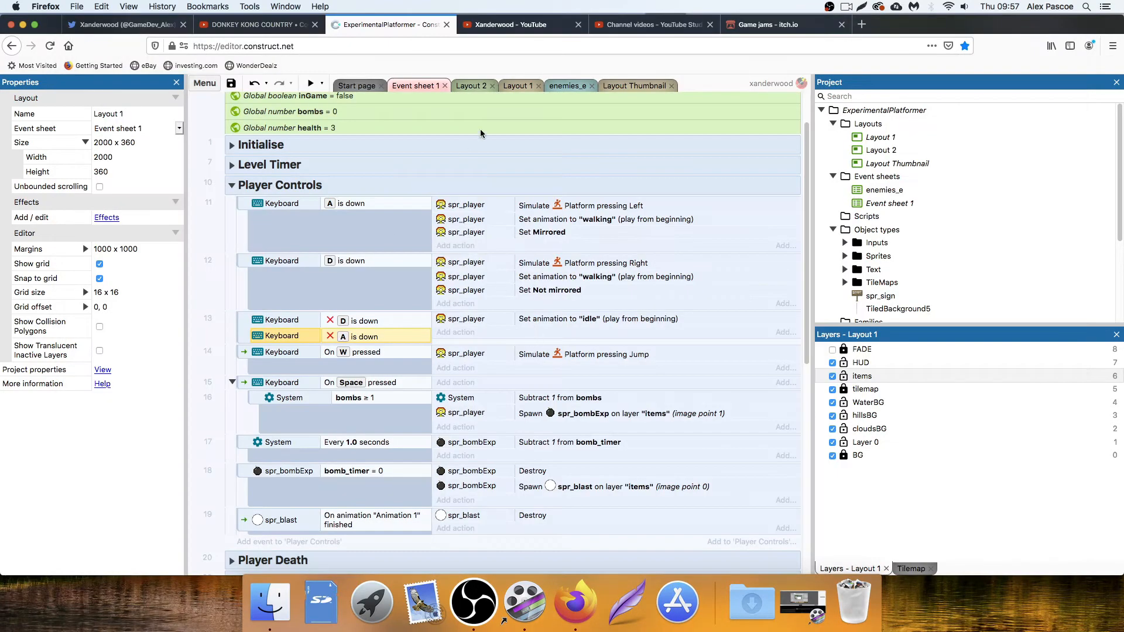
In Layout 1, set the Platform behavior's max speed of spr_player to 80.
{"action": "left_click", "coordinate": [521, 85]}
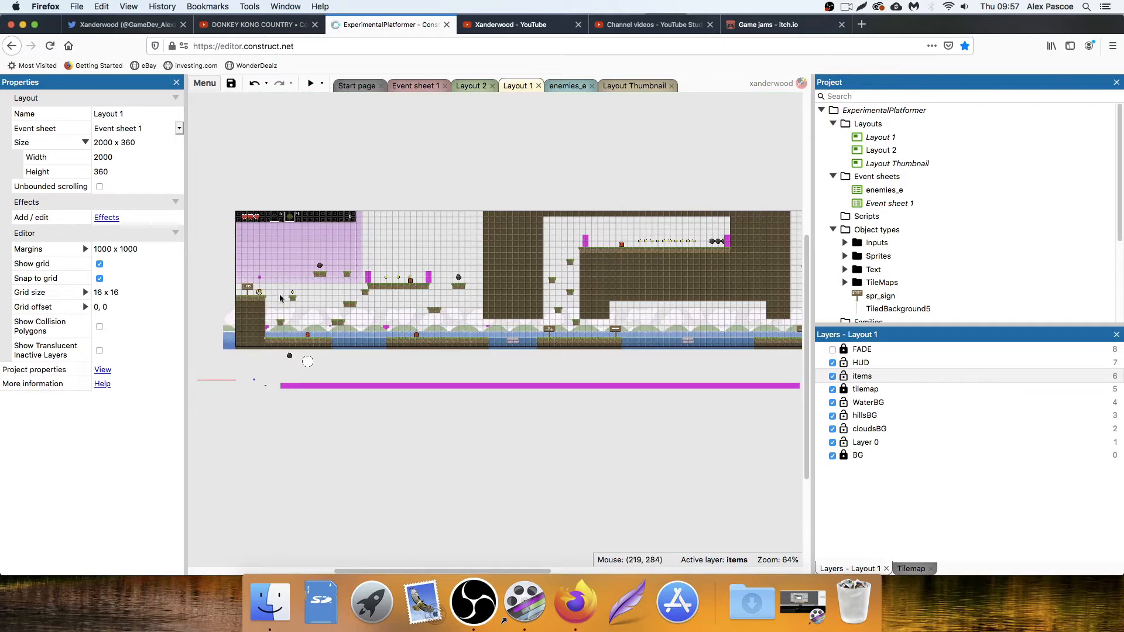
{"action": "left_click", "coordinate": [259, 291]}
{"action": "scroll", "coordinate": [94, 386], "scroll_direction": "down", "scroll_amount": 1}
{"action": "left_click", "coordinate": [118, 360]}
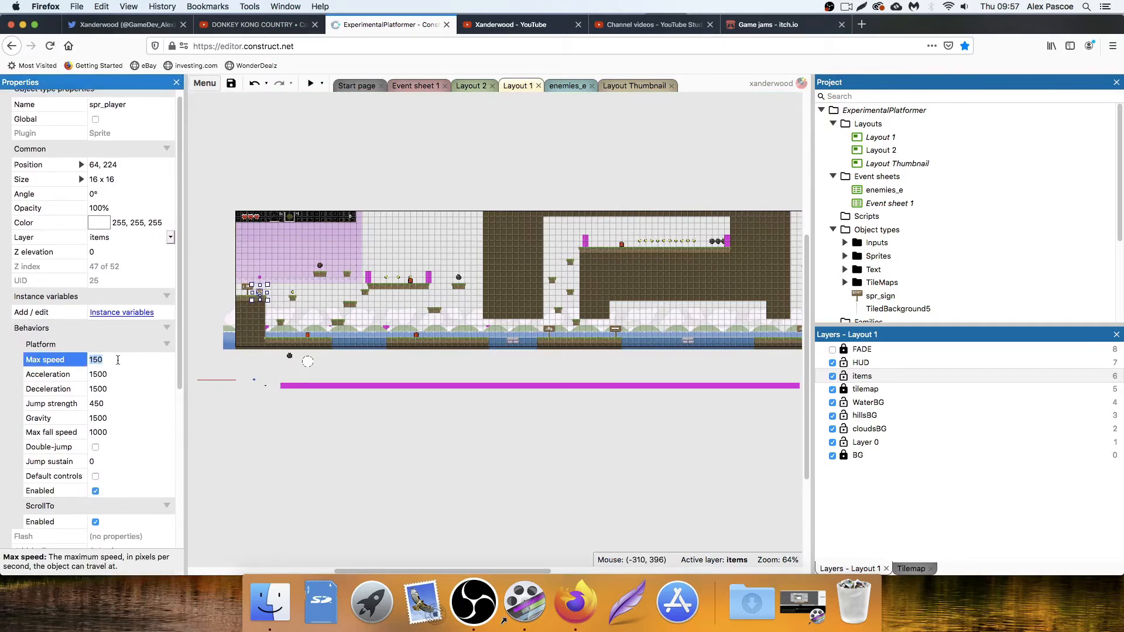
{"action": "type", "text": "80"}
{"action": "key", "text": "Tab"}
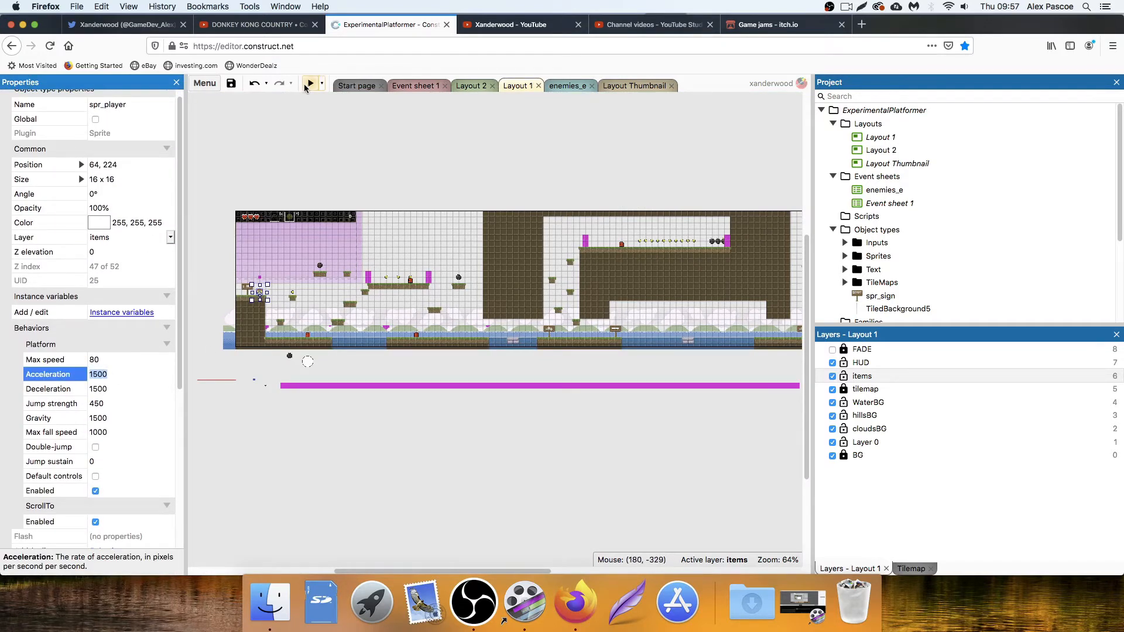
Preview the game again and walk and jump between the platforms to test the player's new speed.
{"action": "key", "text": "F5"}
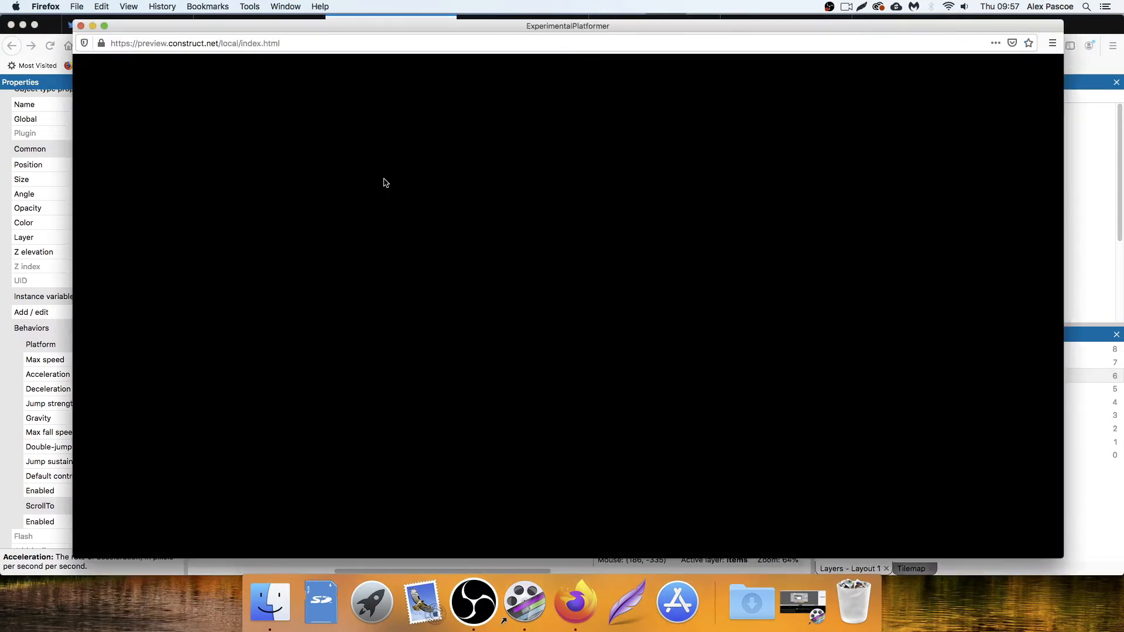
{"action": "key", "text": "Left"}
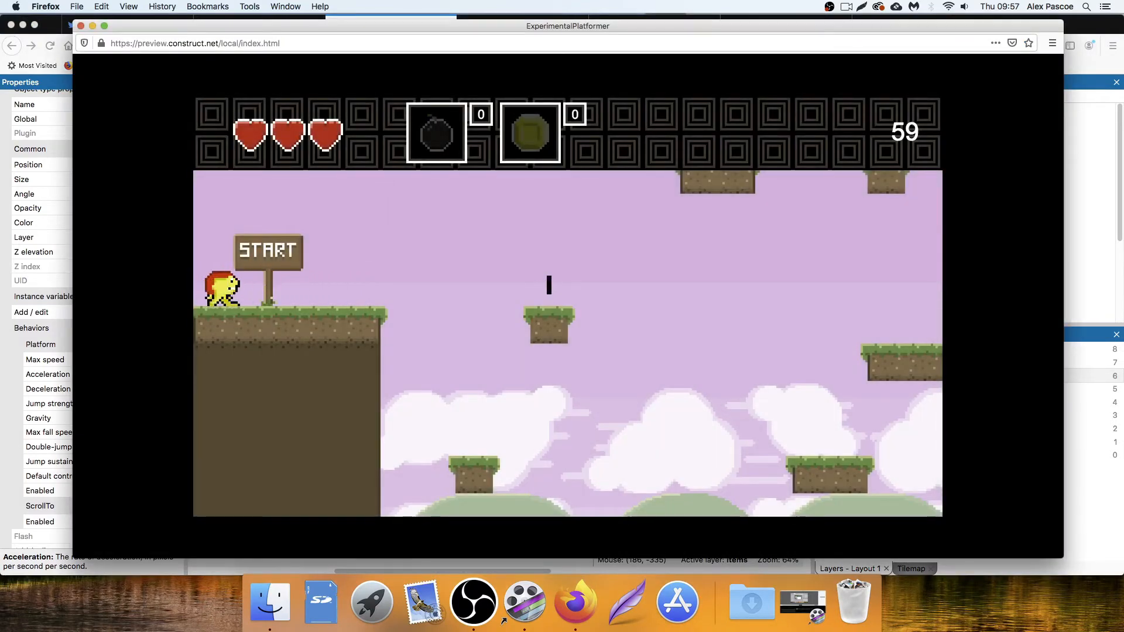
{"action": "key", "text": "Right"}
{"action": "key", "text": "Up"}
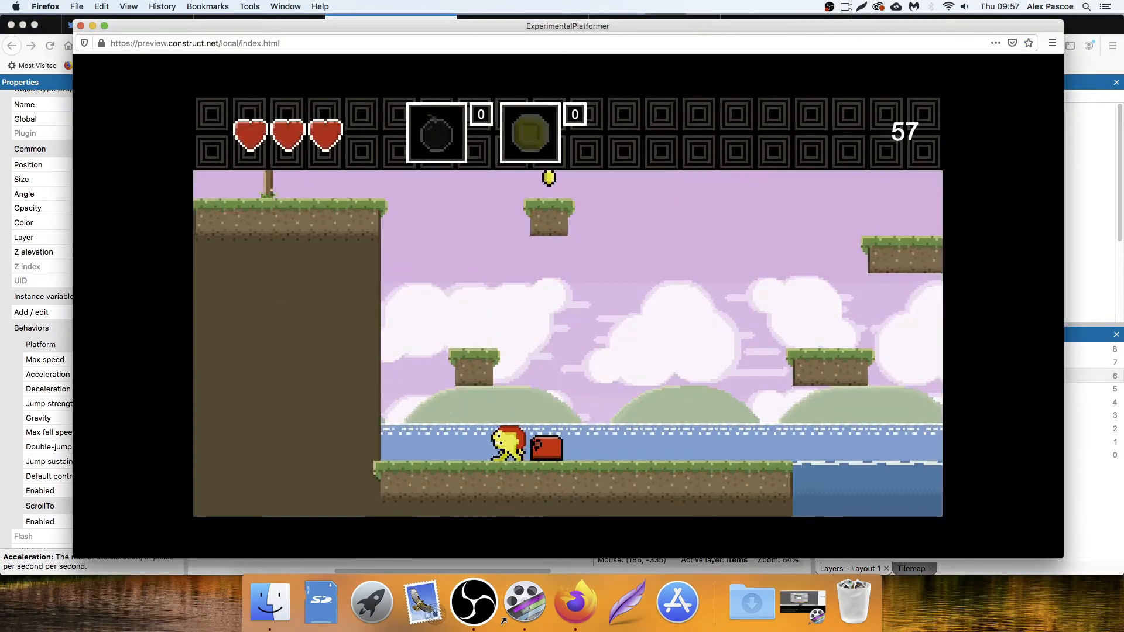
{"action": "key", "text": "Left"}
{"action": "key", "text": "Up"}
{"action": "key", "text": "Right"}
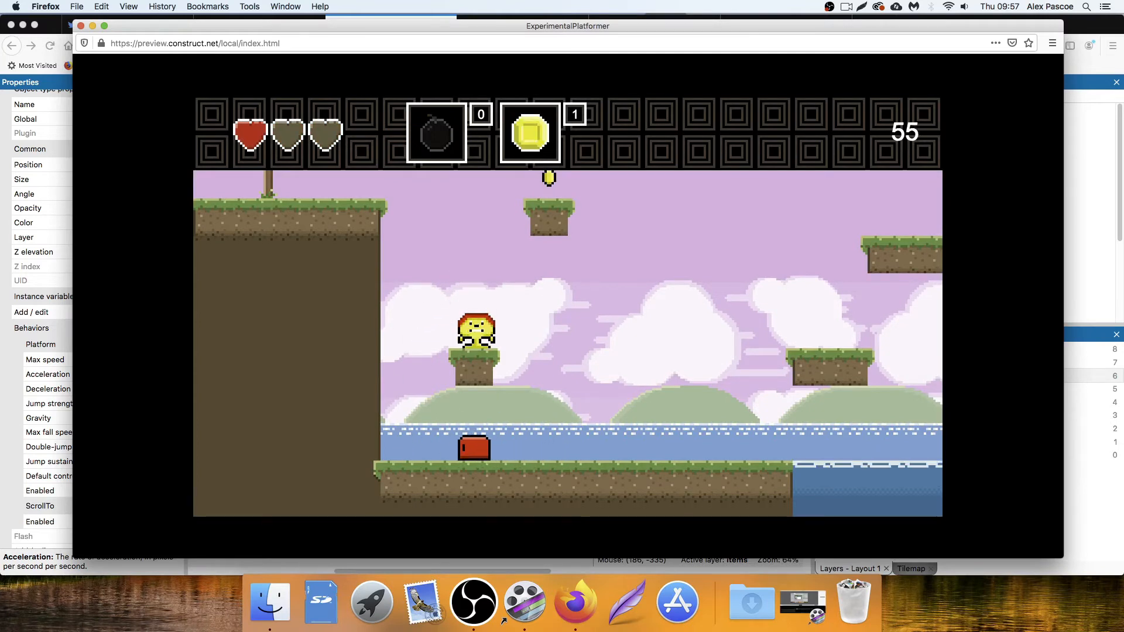
{"action": "key", "text": "Up"}
{"action": "key", "text": "Left"}
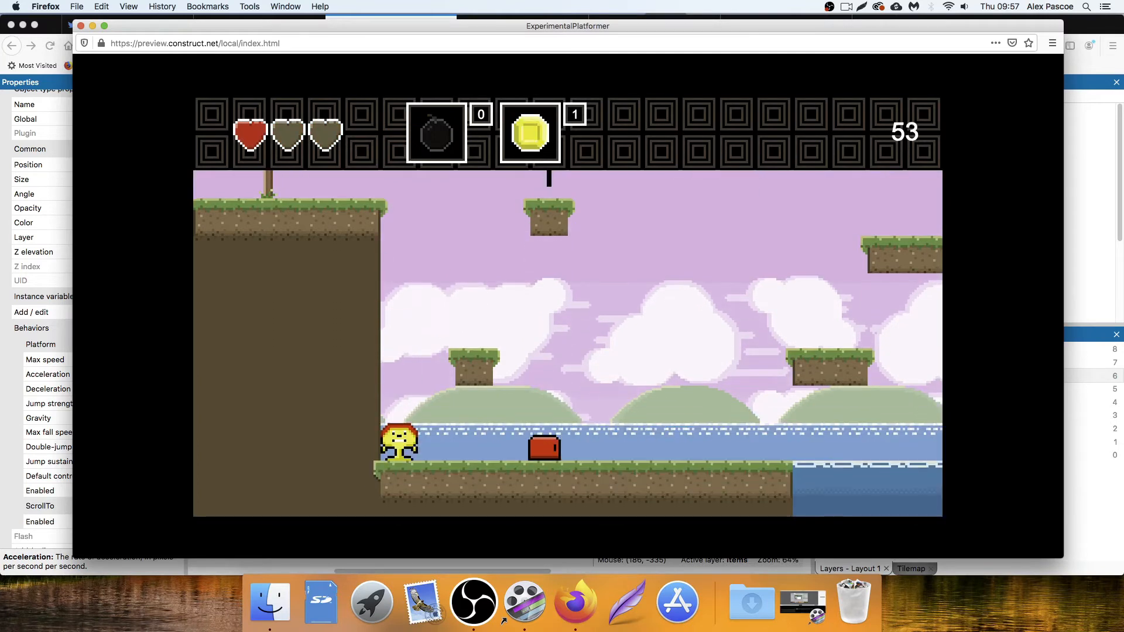
Jump the player back up to the start platform in the preview, and close the preview.
{"action": "key", "text": "Up"}
{"action": "key", "text": "Right"}
{"action": "key", "text": "Left"}
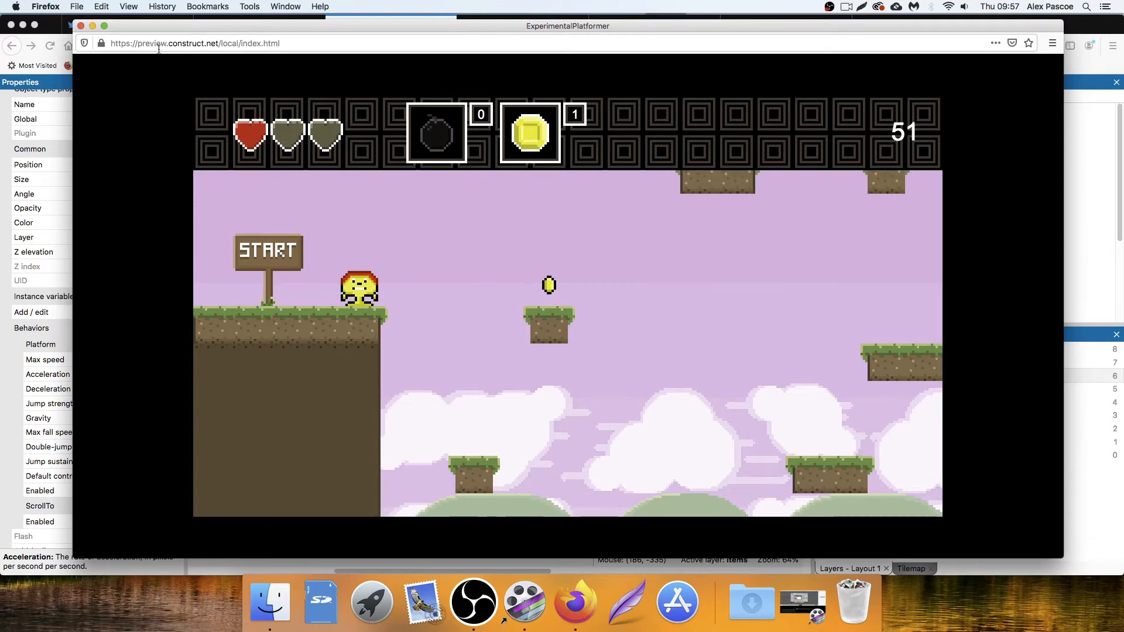
{"action": "left_click", "coordinate": [81, 26]}
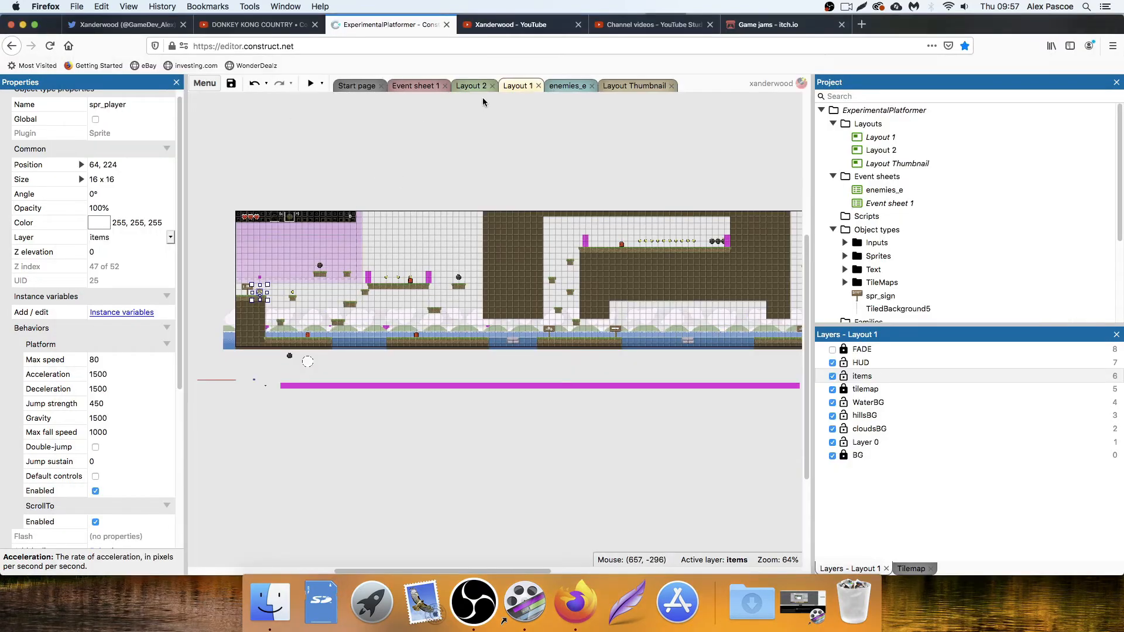
Inset the collision polygon of spr_player's first idle frame by one pixel at the top and both sides, and apply it to all animations.
{"action": "double_click", "coordinate": [260, 293]}
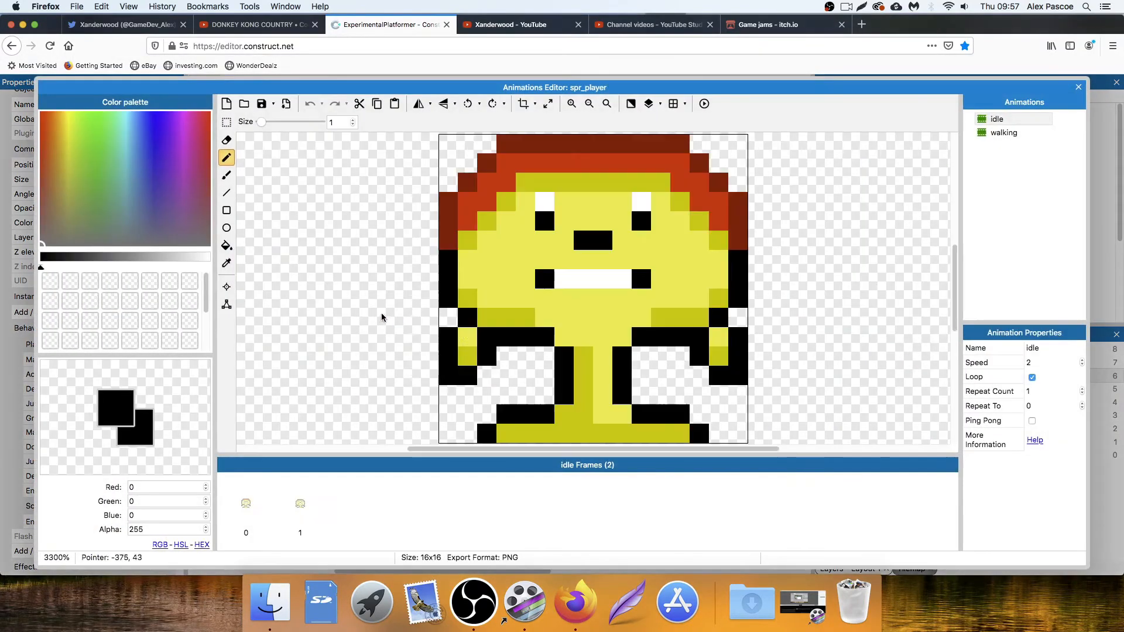
{"action": "left_click", "coordinate": [227, 305]}
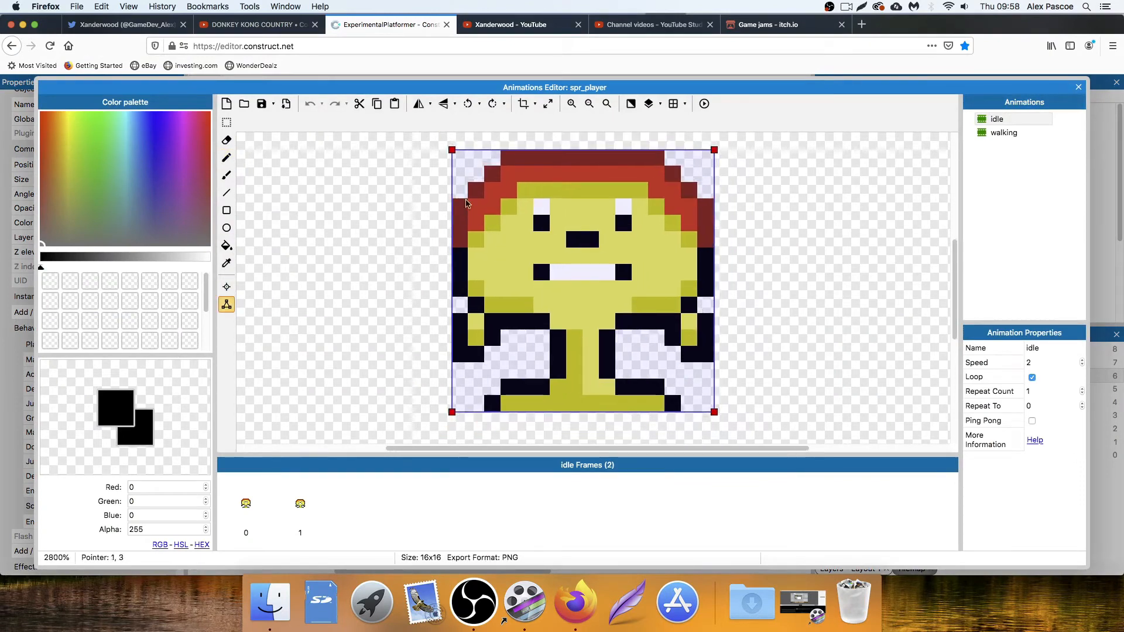
{"action": "left_click_drag", "start_coordinate": [452, 150], "coordinate": [474, 174]}
{"action": "left_click_drag", "start_coordinate": [583, 151], "coordinate": [584, 167]}
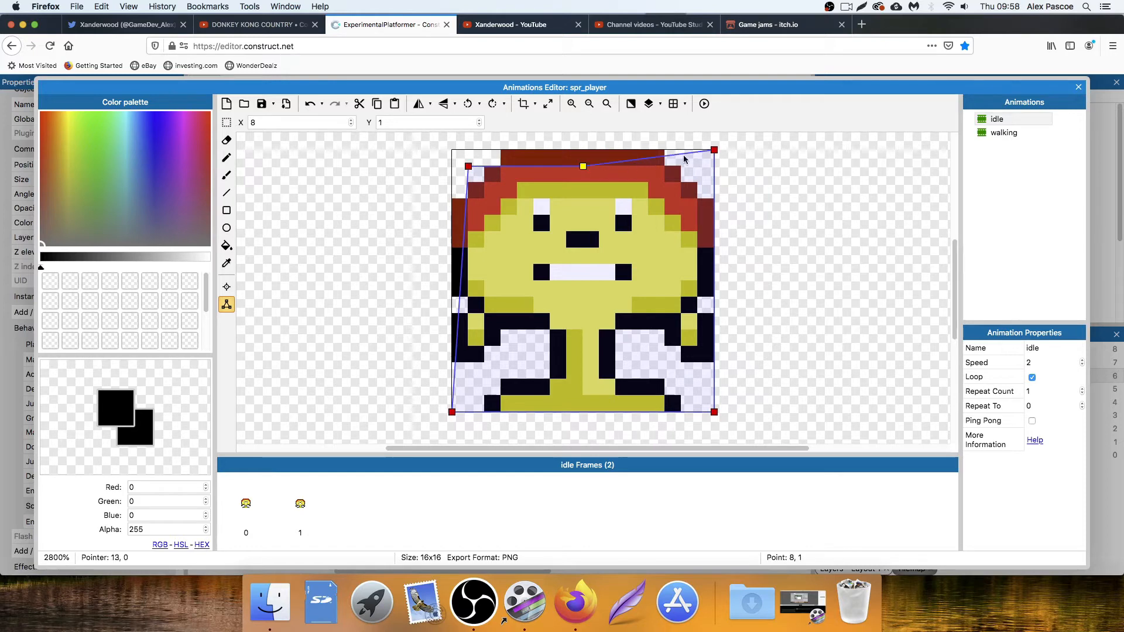
{"action": "left_click_drag", "start_coordinate": [715, 150], "coordinate": [724, 178]}
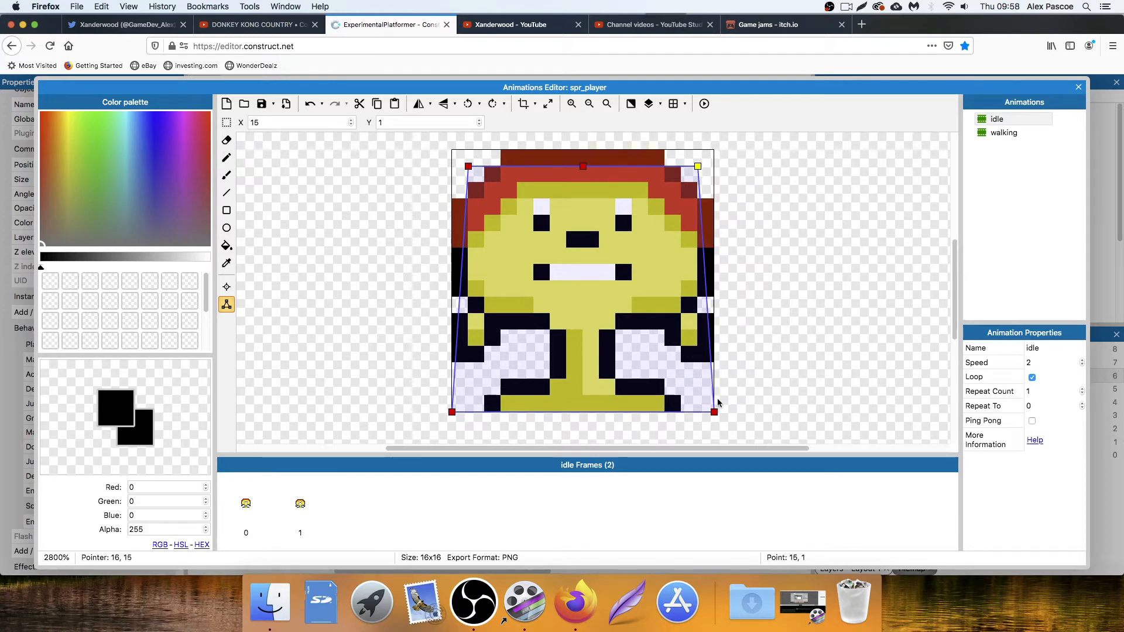
{"action": "left_click_drag", "start_coordinate": [715, 413], "coordinate": [717, 415]}
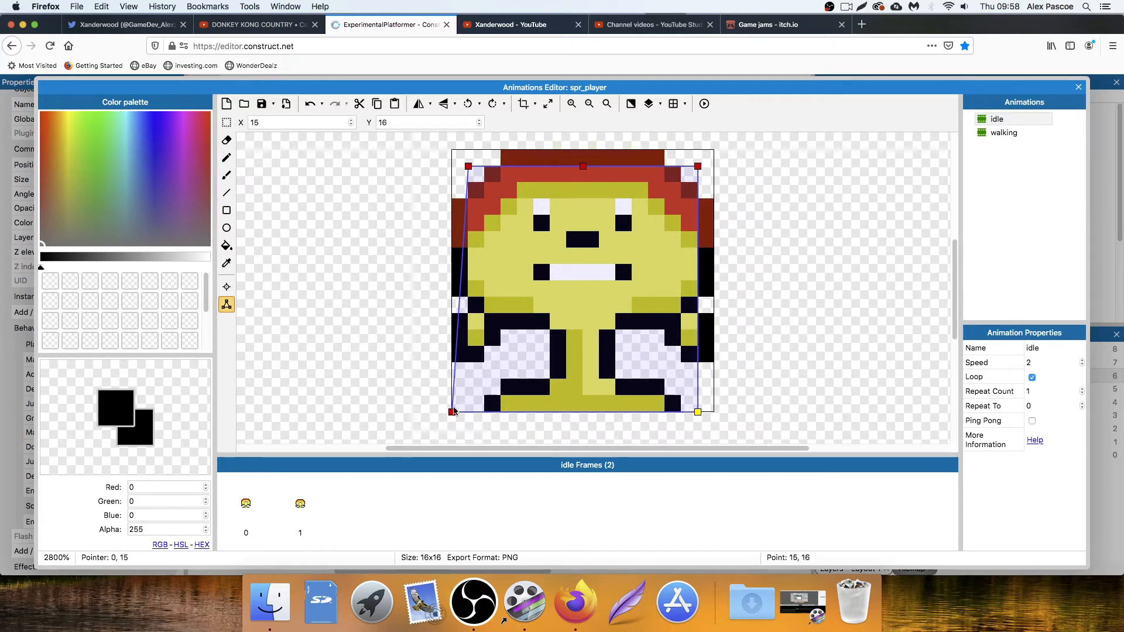
{"action": "left_click_drag", "start_coordinate": [452, 413], "coordinate": [468, 413]}
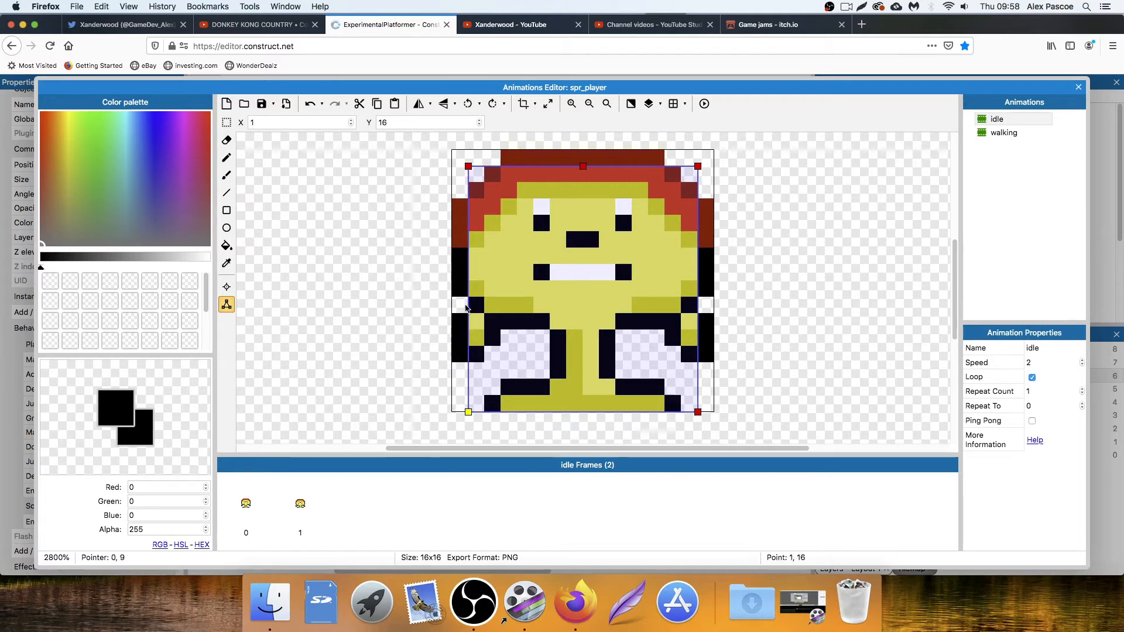
{"action": "right_click", "coordinate": [468, 167]}
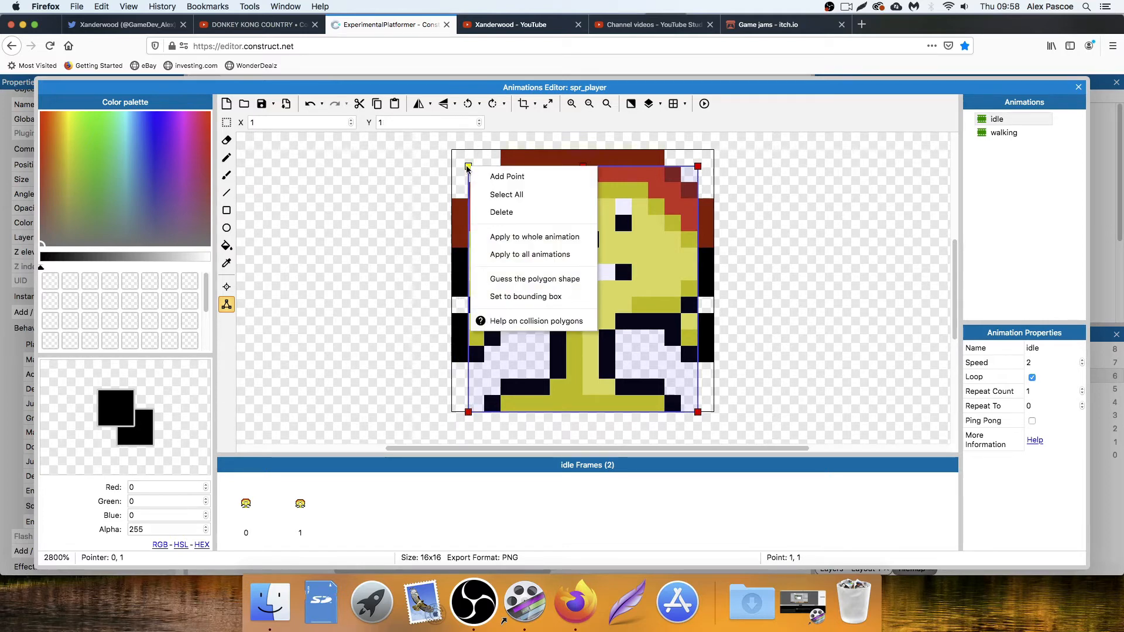
{"action": "left_click", "coordinate": [535, 255]}
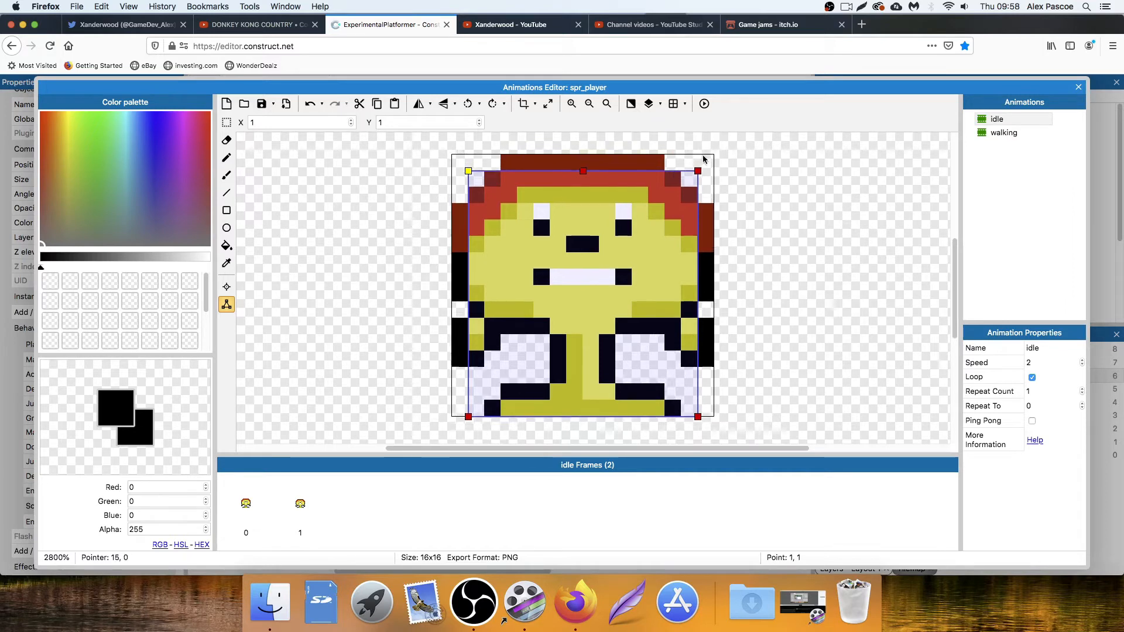
Move the upper corner points of the collision polygon in idle frame 0 inward to 14, 2 and 2, 2.
{"action": "scroll", "coordinate": [703, 154], "scroll_direction": "up", "scroll_amount": 2}
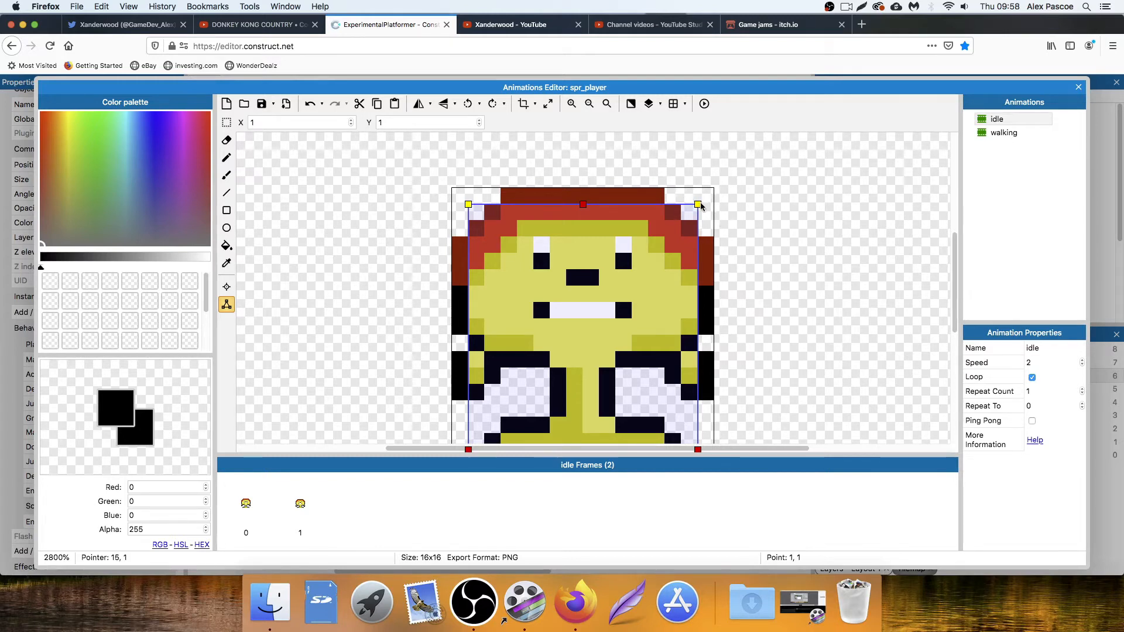
{"action": "scroll", "coordinate": [713, 205], "scroll_direction": "down", "scroll_amount": 2}
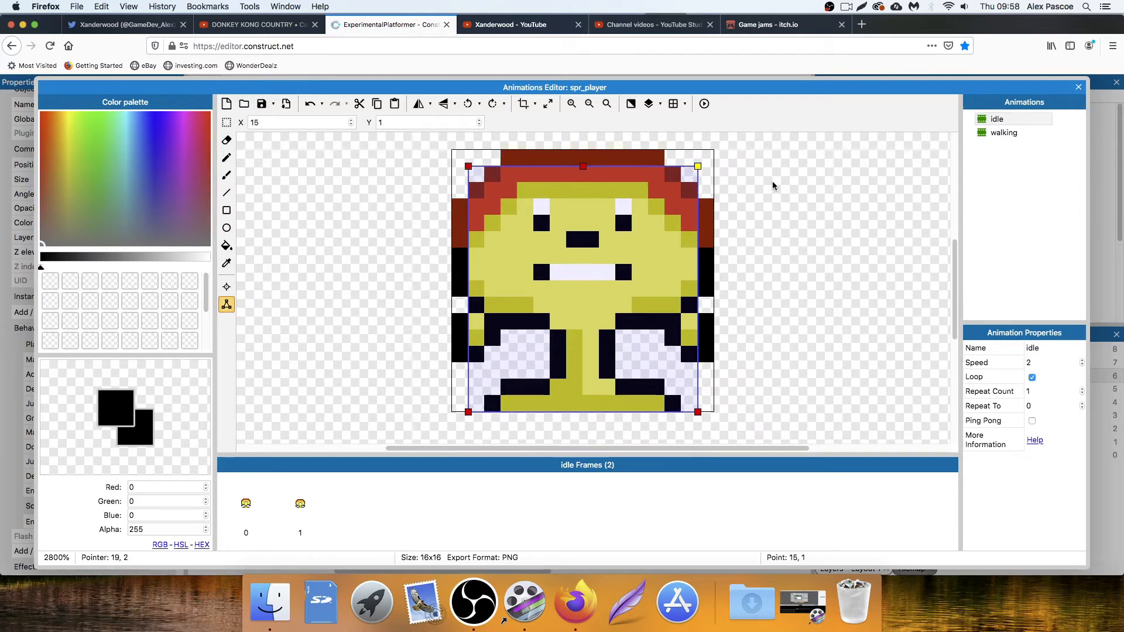
{"action": "left_click_drag", "start_coordinate": [773, 187], "coordinate": [754, 188]}
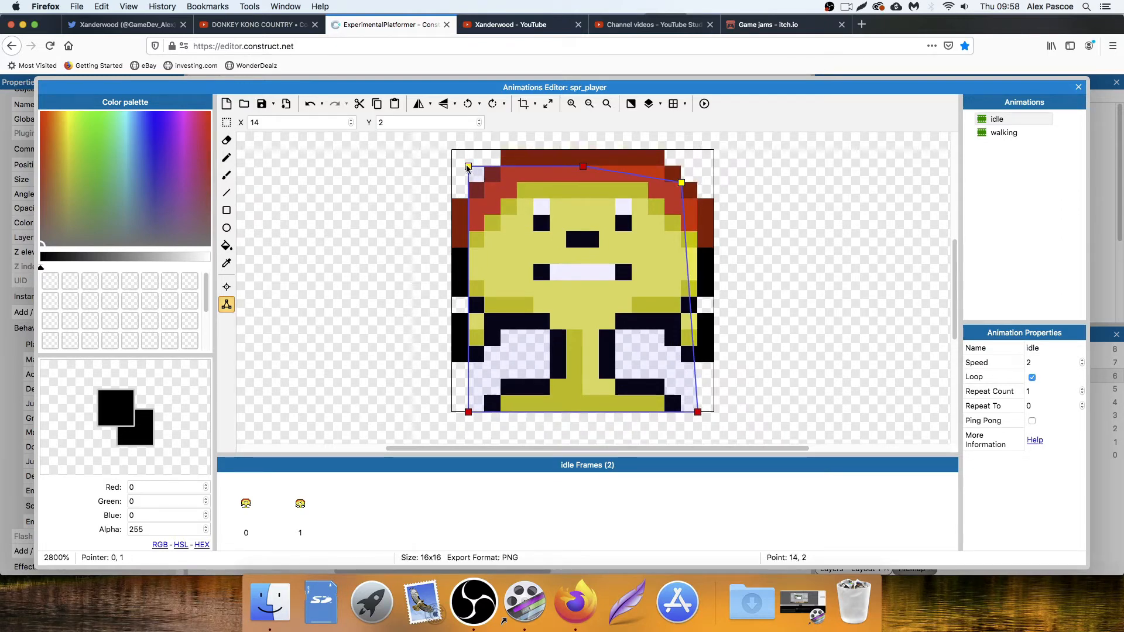
{"action": "left_click_drag", "start_coordinate": [469, 168], "coordinate": [485, 183]}
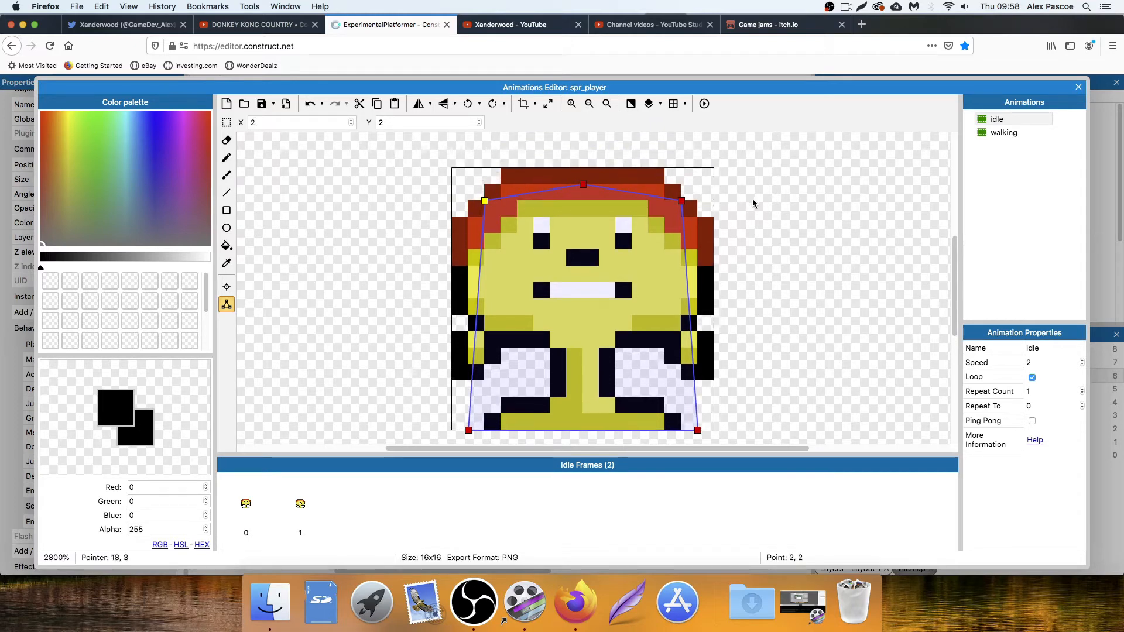
In idle frame 1, move the collision polygon's upper corner points inward to 2, 2 and 14, 2.
{"action": "scroll", "coordinate": [754, 198], "scroll_direction": "down", "scroll_amount": 1}
{"action": "left_click", "coordinate": [297, 506]}
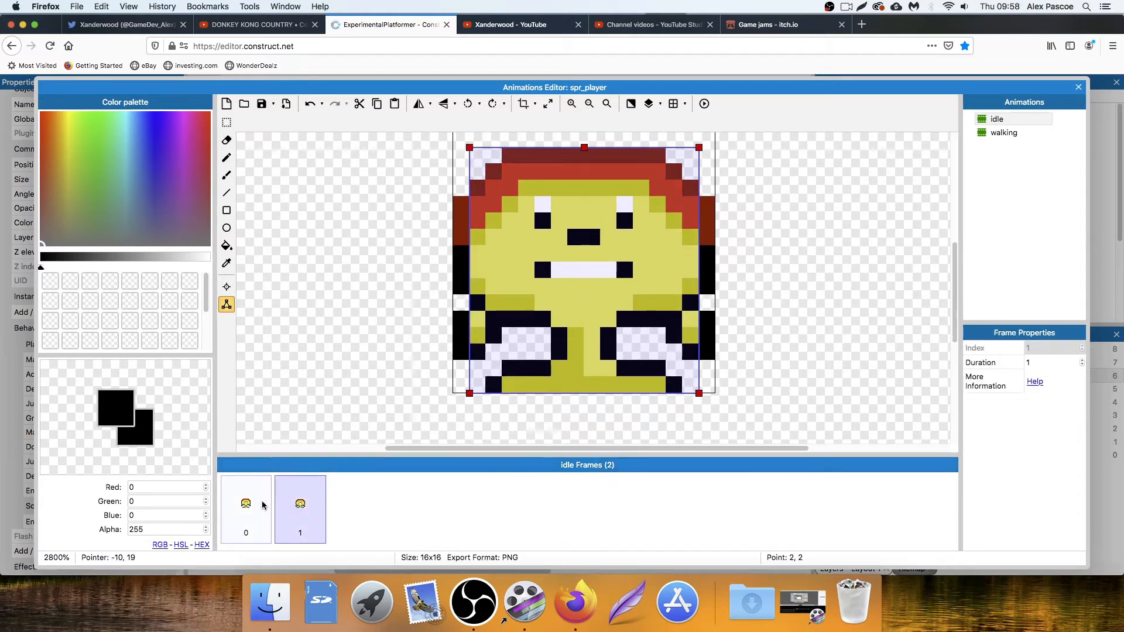
{"action": "scroll", "coordinate": [356, 358], "scroll_direction": "up", "scroll_amount": 2}
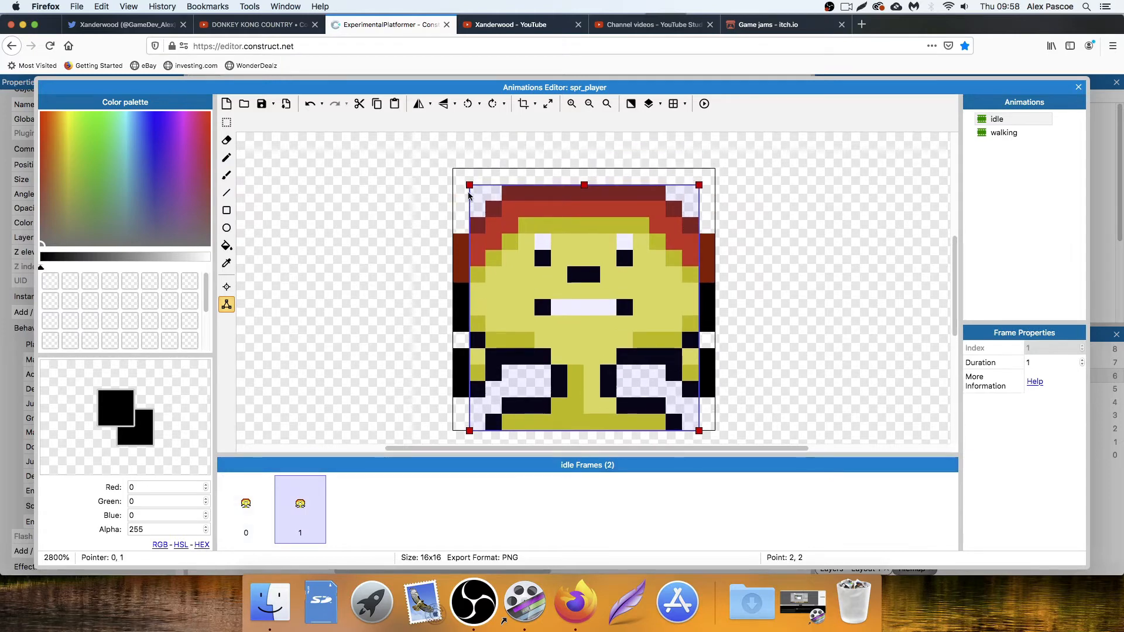
{"action": "left_click_drag", "start_coordinate": [470, 185], "coordinate": [486, 202]}
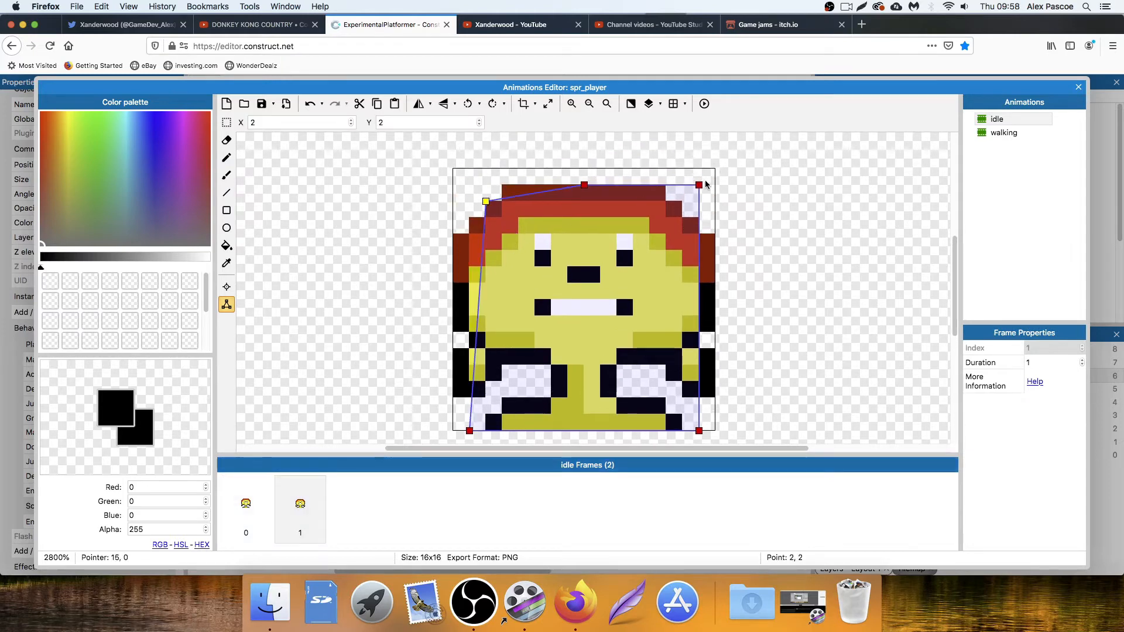
{"action": "left_click_drag", "start_coordinate": [698, 185], "coordinate": [683, 201]}
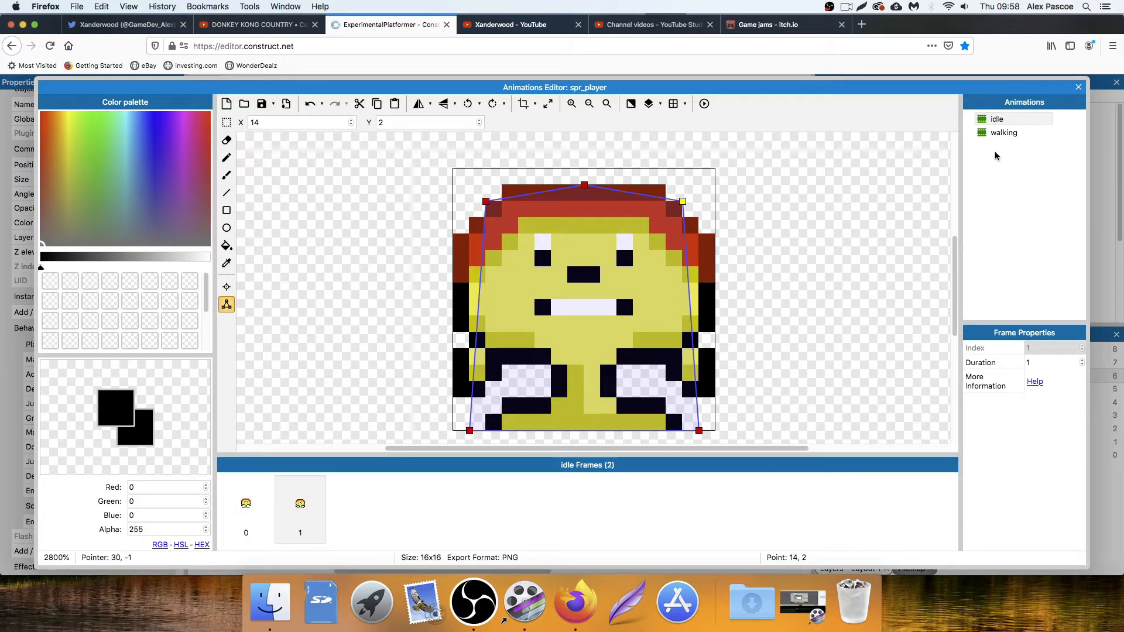
In frame 0 of the walking animation, move the collision polygon's upper corner points to 2, 2 and 14, 2.
{"action": "left_click", "coordinate": [1004, 132]}
{"action": "left_click", "coordinate": [470, 185]}
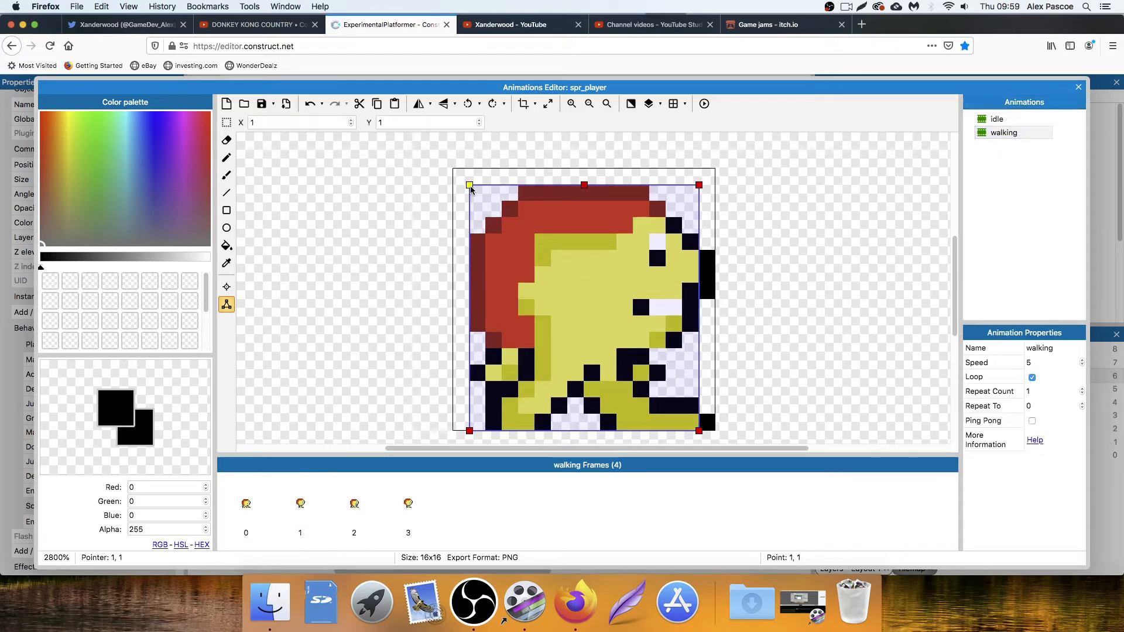
{"action": "left_click_drag", "start_coordinate": [470, 186], "coordinate": [486, 201]}
{"action": "left_click_drag", "start_coordinate": [700, 186], "coordinate": [683, 201]}
Bring the collision polygon's upper corner points in walking frame 1 in to 2, 2 and 14, 2.
{"action": "left_click", "coordinate": [300, 502]}
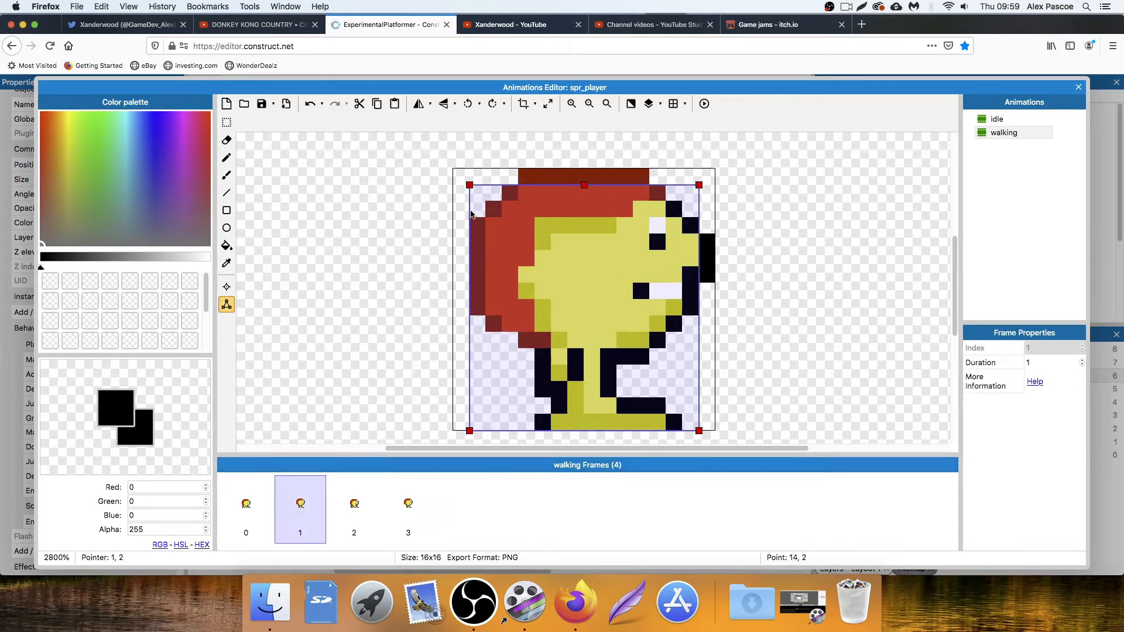
{"action": "left_click_drag", "start_coordinate": [470, 185], "coordinate": [486, 201]}
{"action": "left_click_drag", "start_coordinate": [700, 185], "coordinate": [683, 201]}
Open frame 2 of the walking animation for collision polygon editing.
{"action": "left_click", "coordinate": [370, 510]}
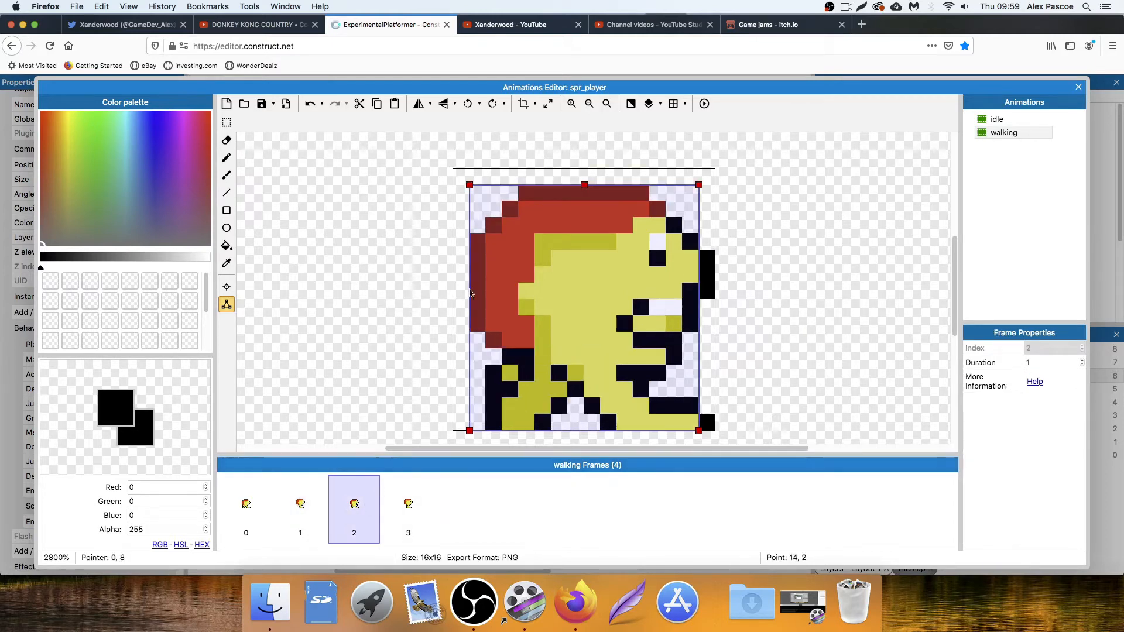
Move the upper-left collision point to 2, 2 and the upper-right point to 14, 2 on walking frames 2 and 3, and close the animations editor.
{"action": "left_click_drag", "start_coordinate": [472, 186], "coordinate": [486, 201]}
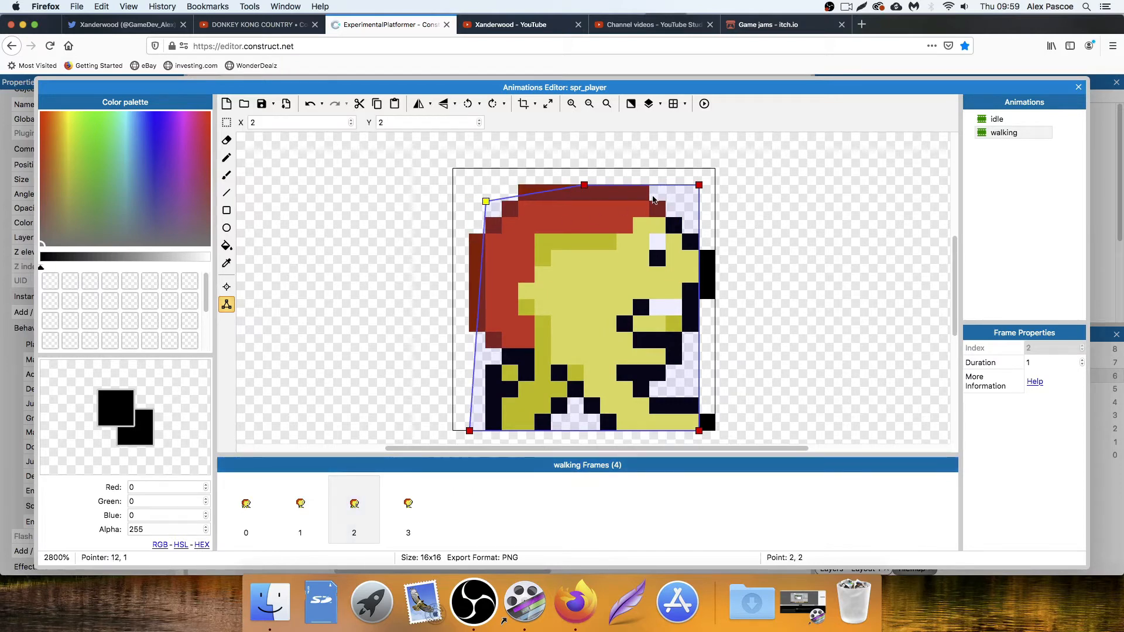
{"action": "left_click_drag", "start_coordinate": [698, 187], "coordinate": [683, 201]}
{"action": "left_click", "coordinate": [408, 508]}
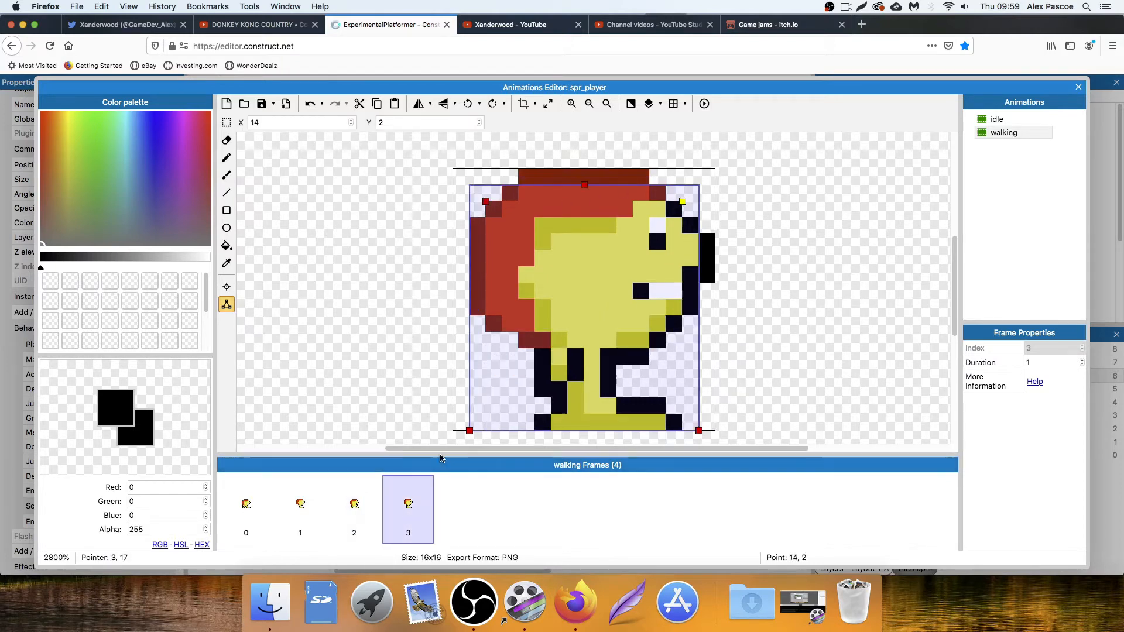
{"action": "left_click_drag", "start_coordinate": [470, 193], "coordinate": [486, 201]}
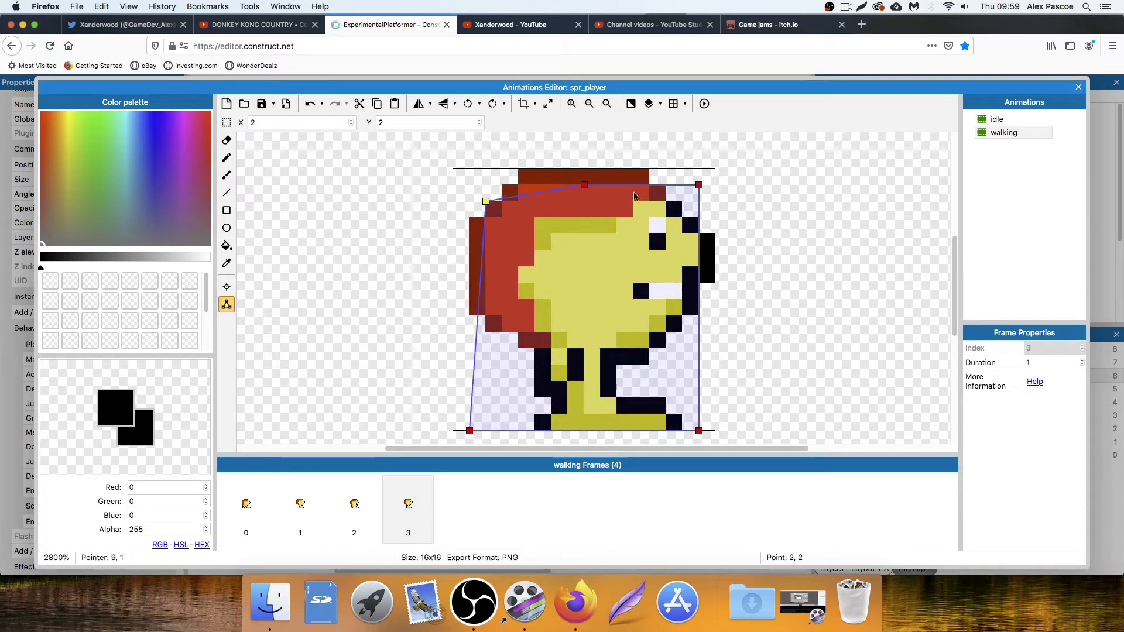
{"action": "left_click_drag", "start_coordinate": [700, 186], "coordinate": [683, 201]}
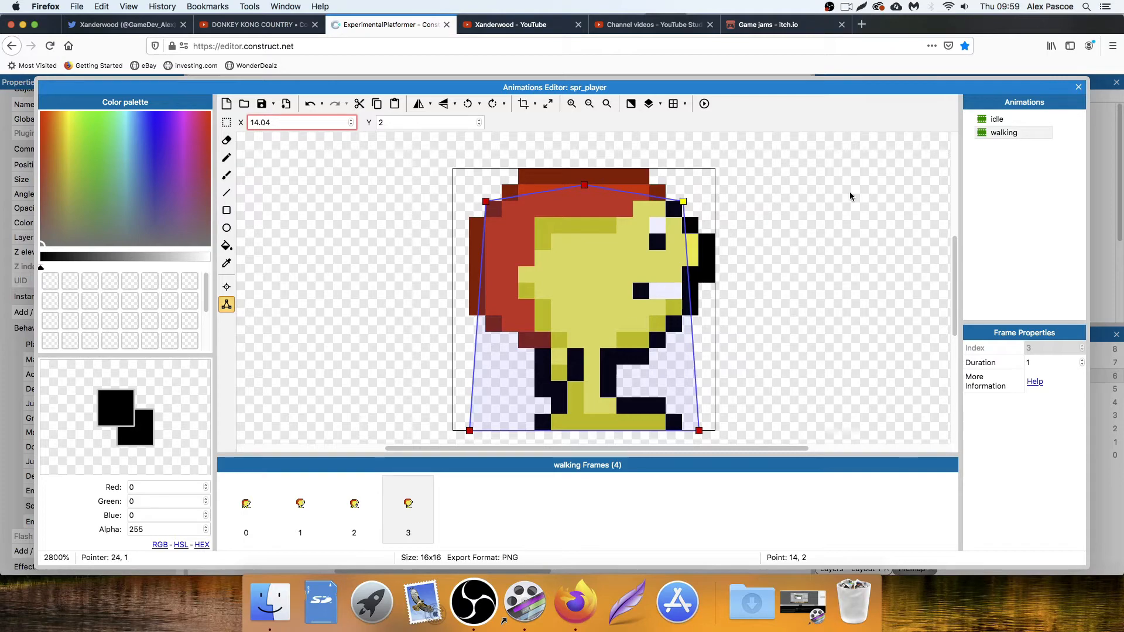
{"action": "left_click", "coordinate": [1079, 87]}
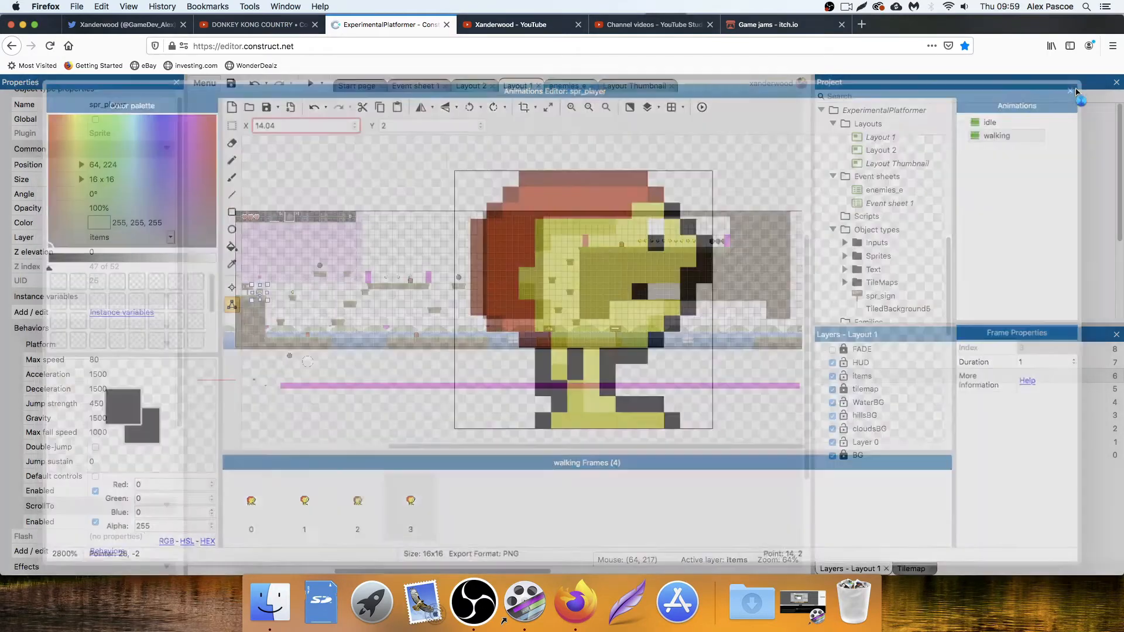
Preview the layout and test the player running and jumping across the platforms beyond the start sign.
{"action": "left_click", "coordinate": [310, 84]}
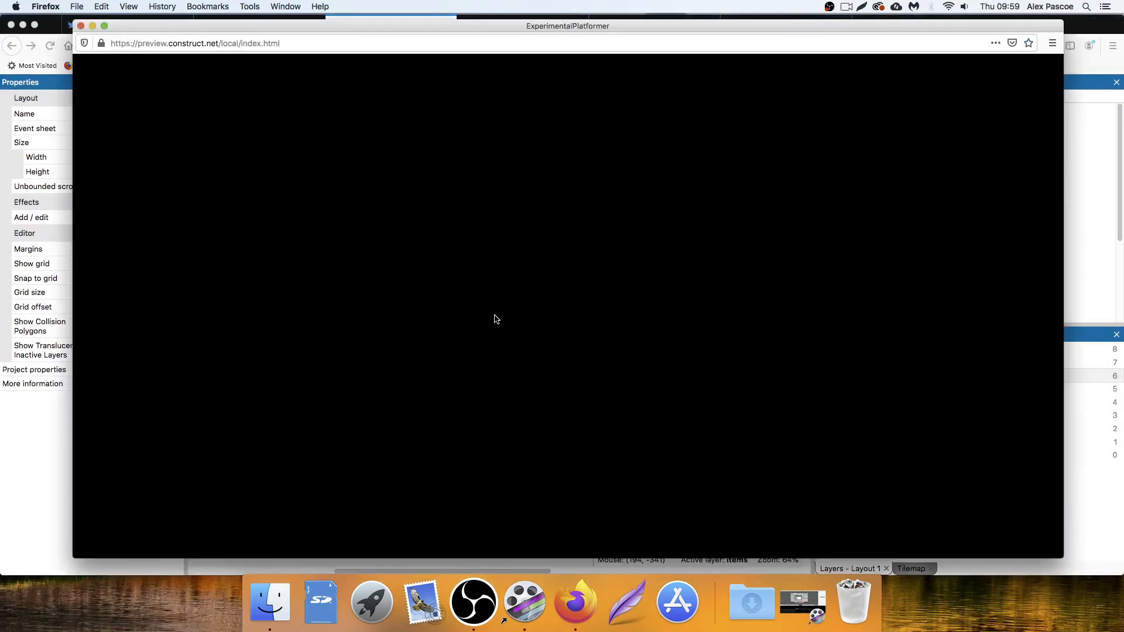
{"action": "key", "text": "Up"}
{"action": "key", "text": "Right"}
{"action": "key", "text": "Left"}
{"action": "key", "text": "Right"}
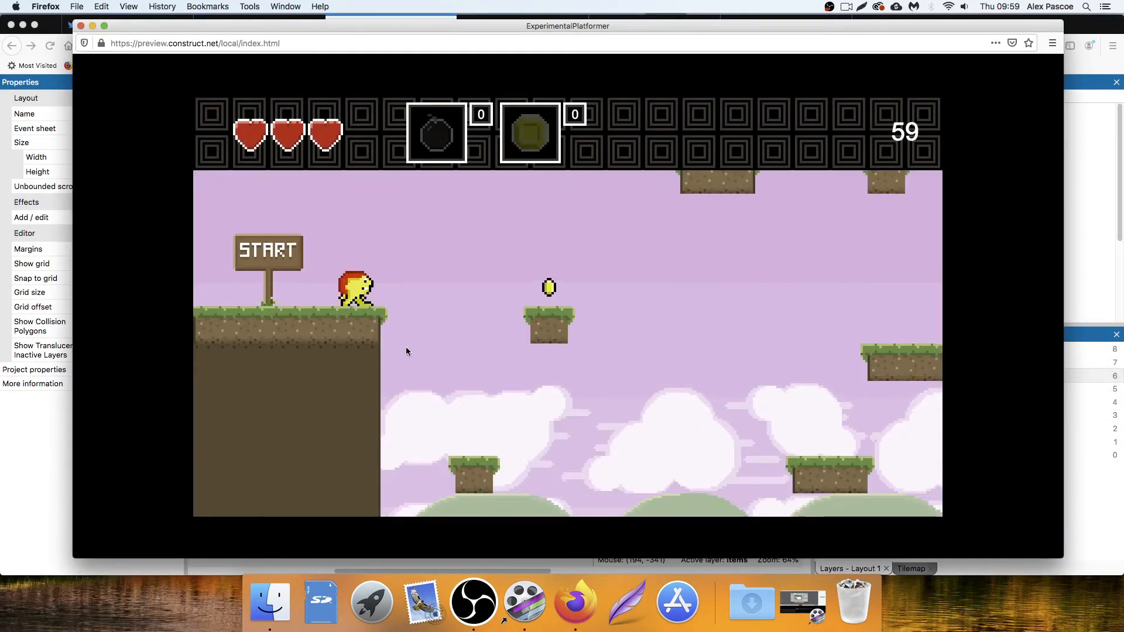
{"action": "key", "text": "Up"}
{"action": "key", "text": "Right"}
{"action": "key", "text": "Up"}
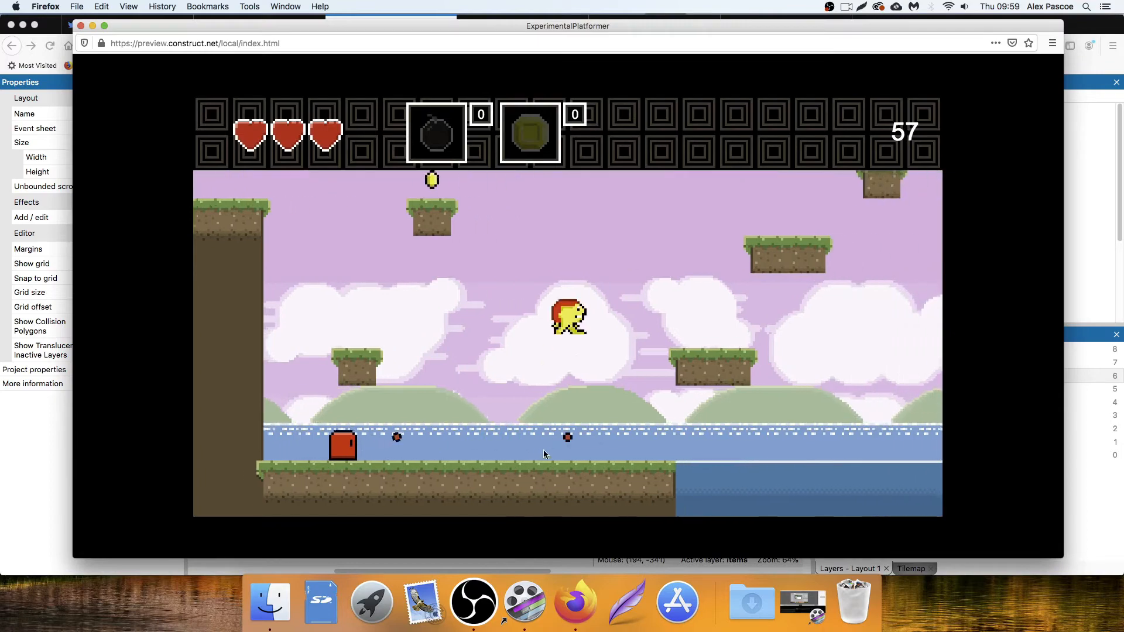
{"action": "key", "text": "Up"}
{"action": "key", "text": "Right"}
{"action": "key", "text": "Up"}
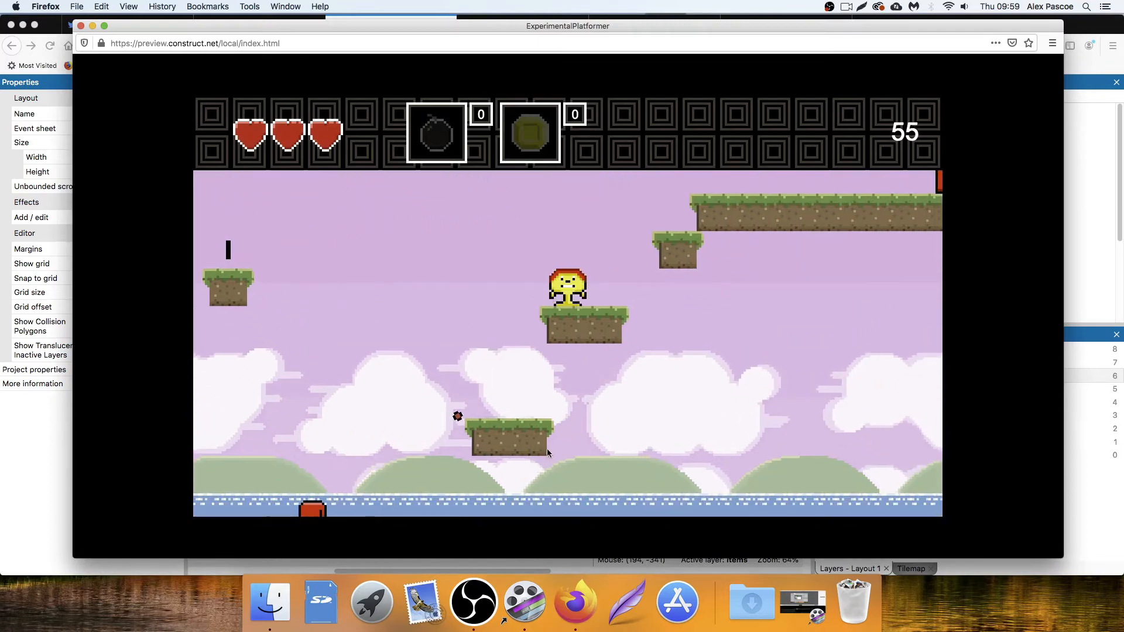
{"action": "key", "text": "Right"}
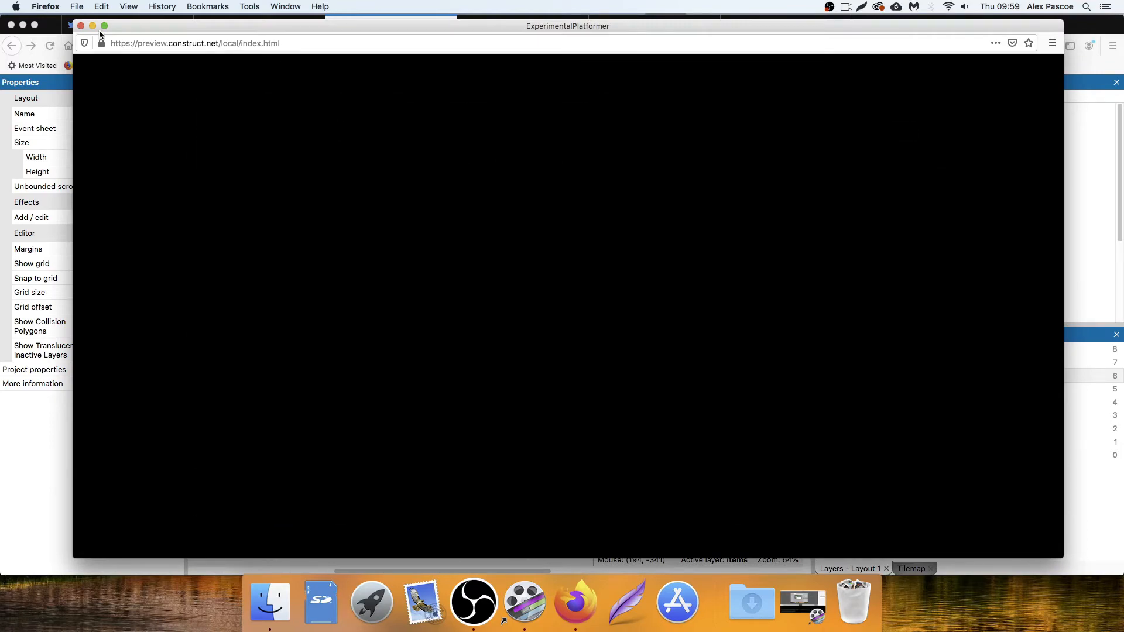
Walk the player back and forth beside the start sign to check the walking and idle animations, and close the preview.
{"action": "key", "text": "Left"}
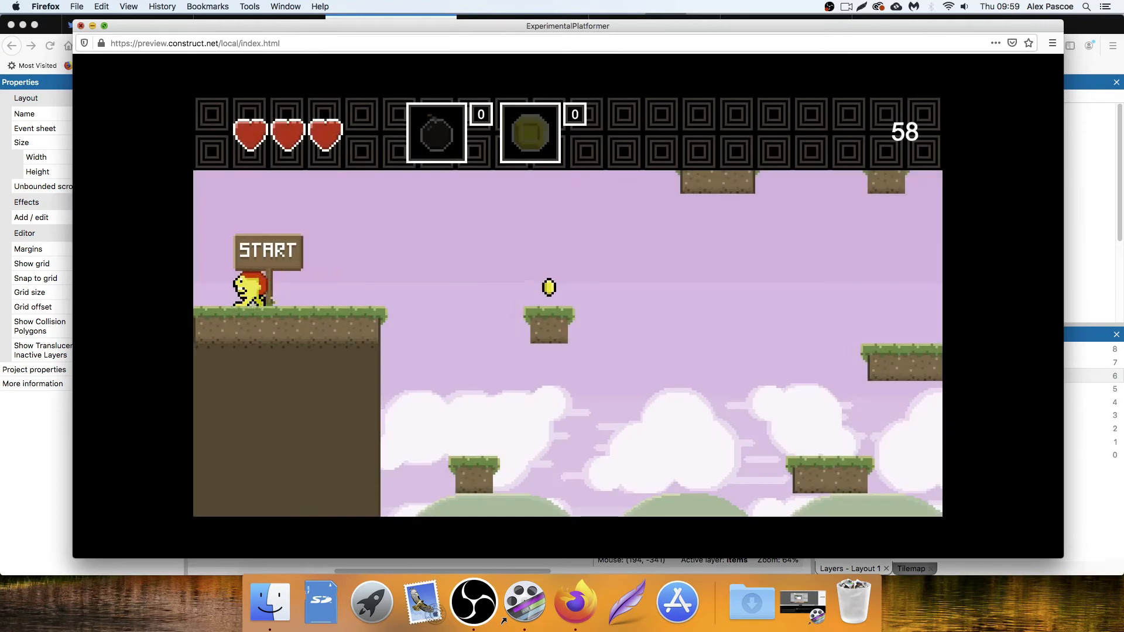
{"action": "key", "text": "Right"}
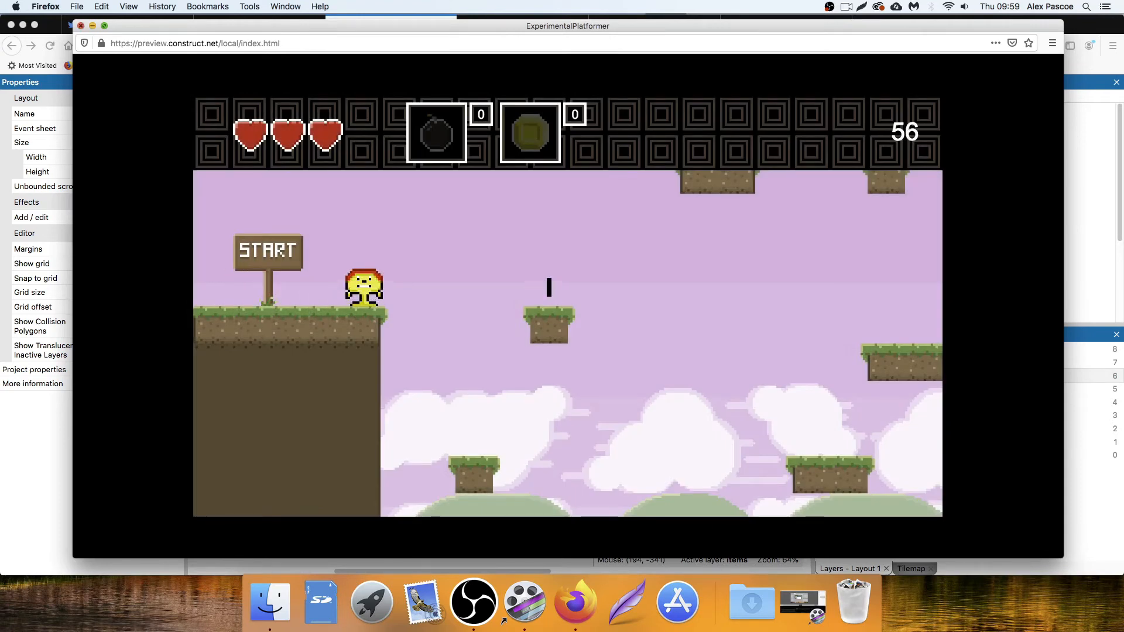
{"action": "key", "text": "Left"}
{"action": "key", "text": "Right"}
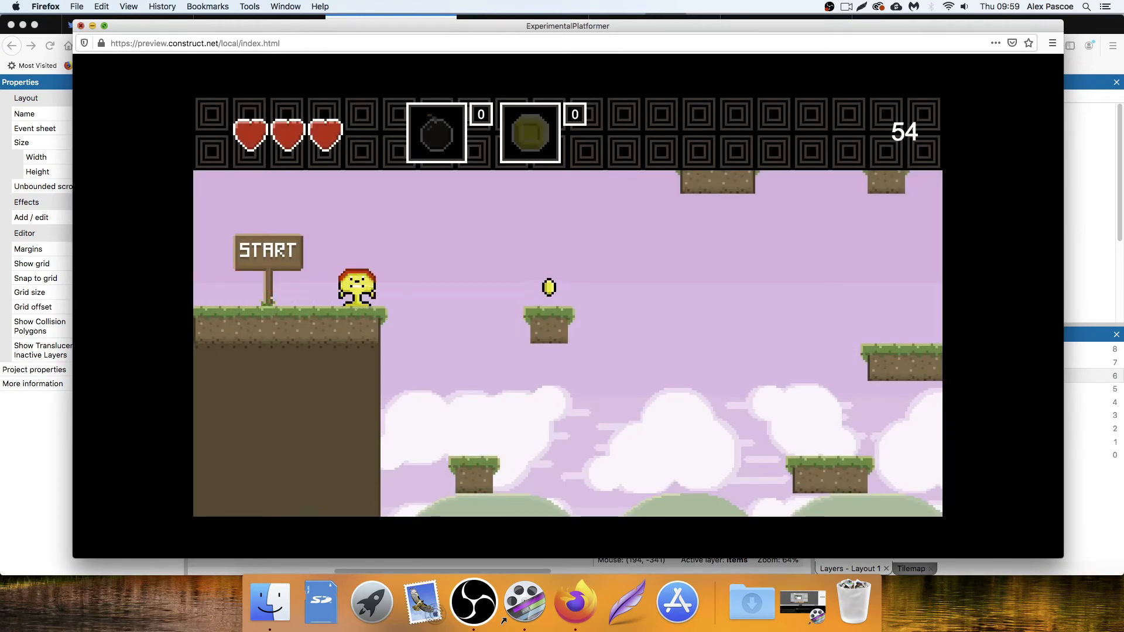
{"action": "key", "text": "Left"}
{"action": "key", "text": "Right"}
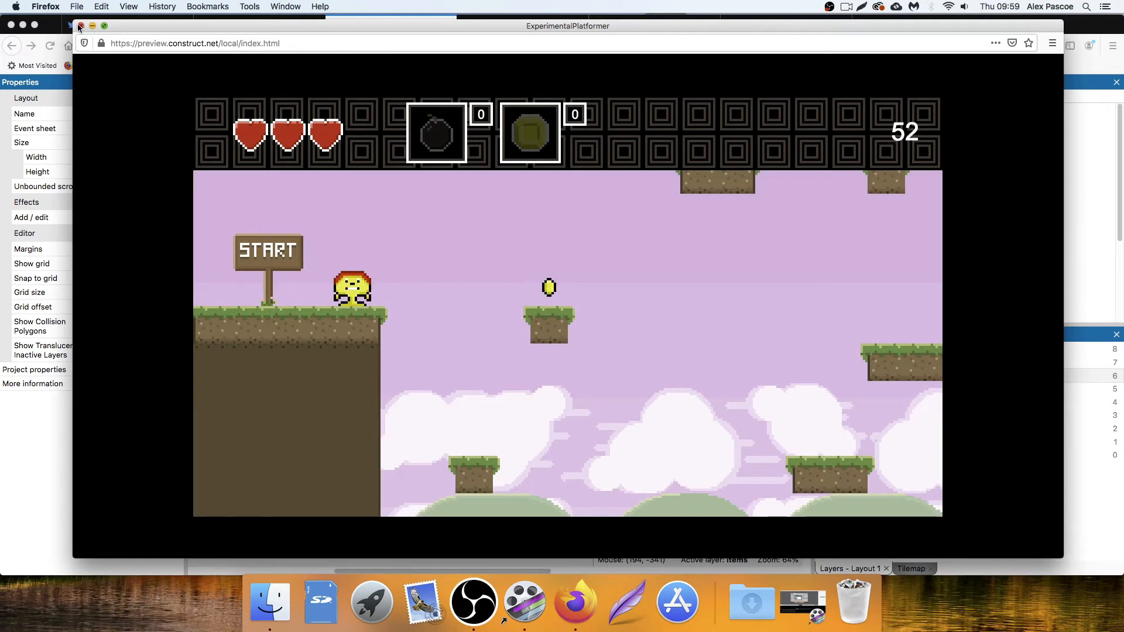
{"action": "key", "text": "Right"}
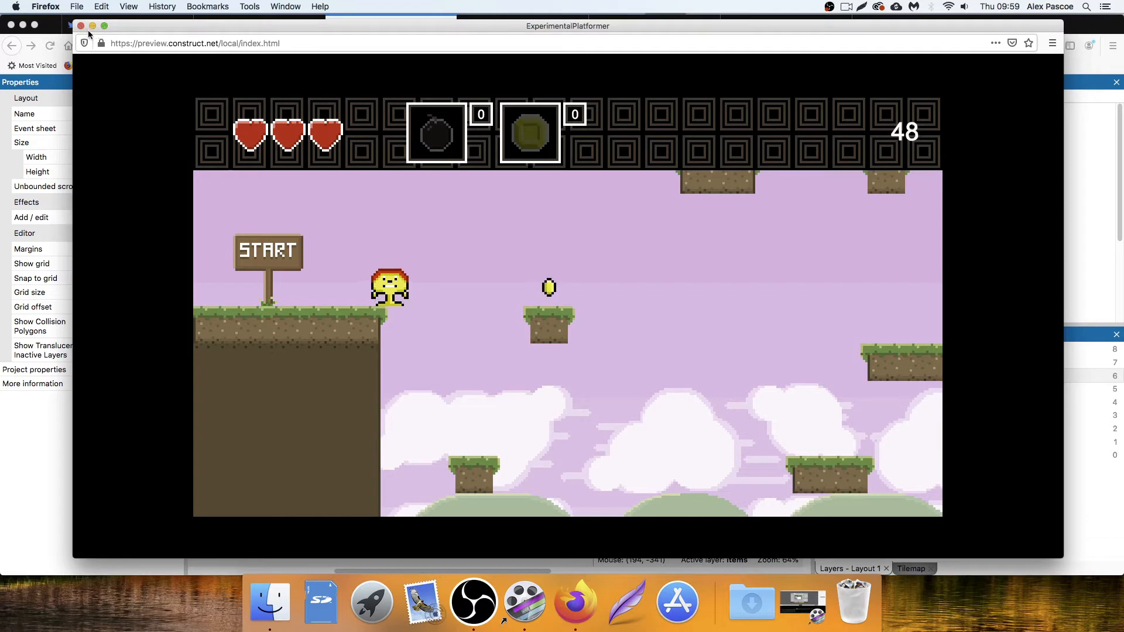
{"action": "key", "text": "Left"}
{"action": "key", "text": "Right"}
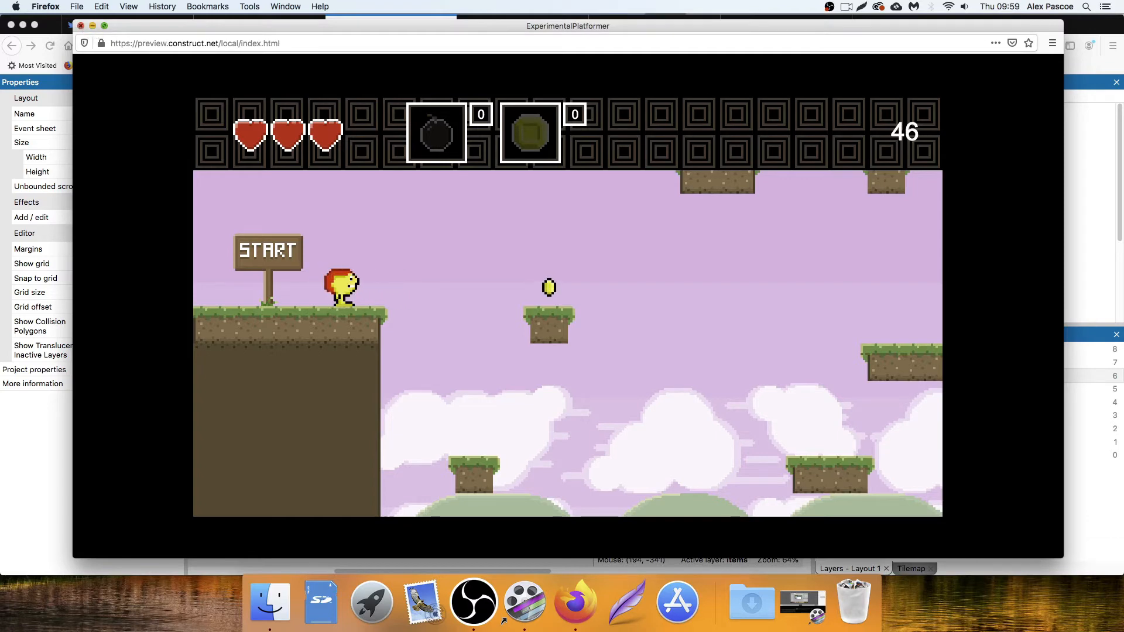
{"action": "key", "text": "Right"}
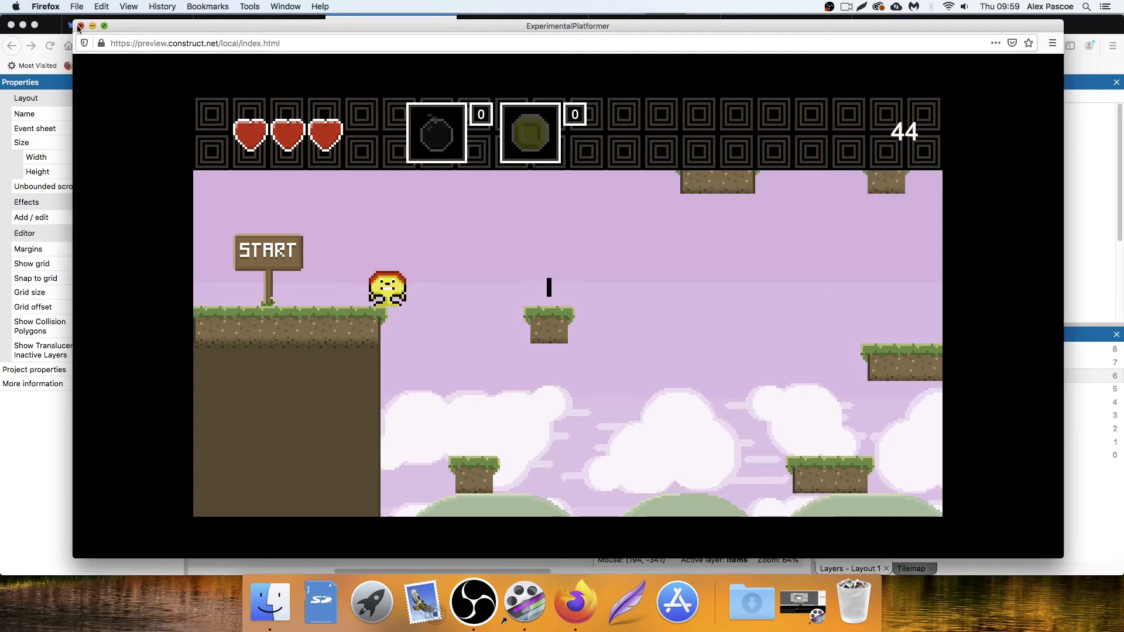
{"action": "key", "text": "Left"}
{"action": "left_click", "coordinate": [80, 26]}
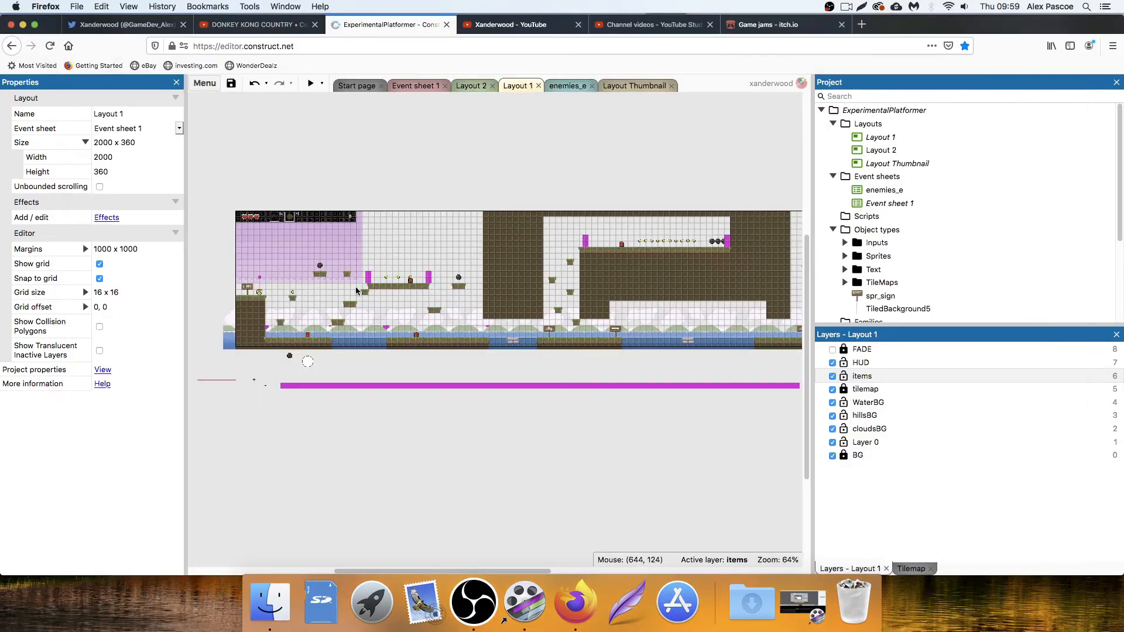
In frame 0 of the player's idle animation, shift both hands one pixel inward and compare the pose with frame 1.
{"action": "double_click", "coordinate": [262, 293]}
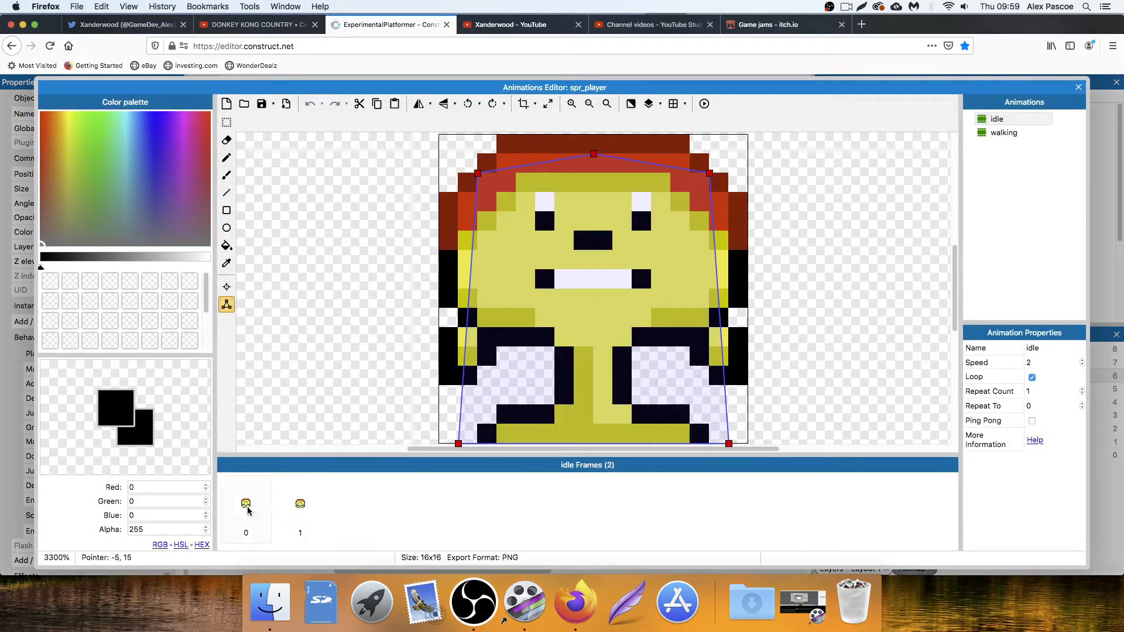
{"action": "left_click", "coordinate": [227, 122]}
{"action": "left_click_drag", "start_coordinate": [447, 330], "coordinate": [492, 358]}
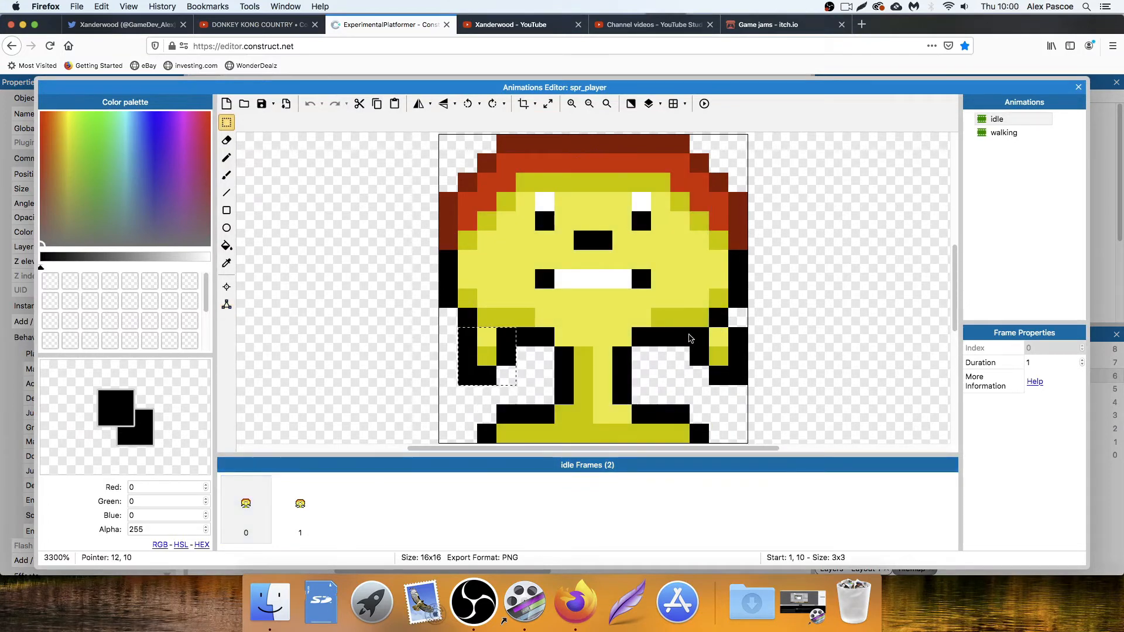
{"action": "mouse_move", "coordinate": [700, 333]}
{"action": "left_mouse_down"}
{"action": "mouse_move", "coordinate": [739, 379]}
{"action": "mouse_move", "coordinate": [715, 370]}
{"action": "left_mouse_up"}
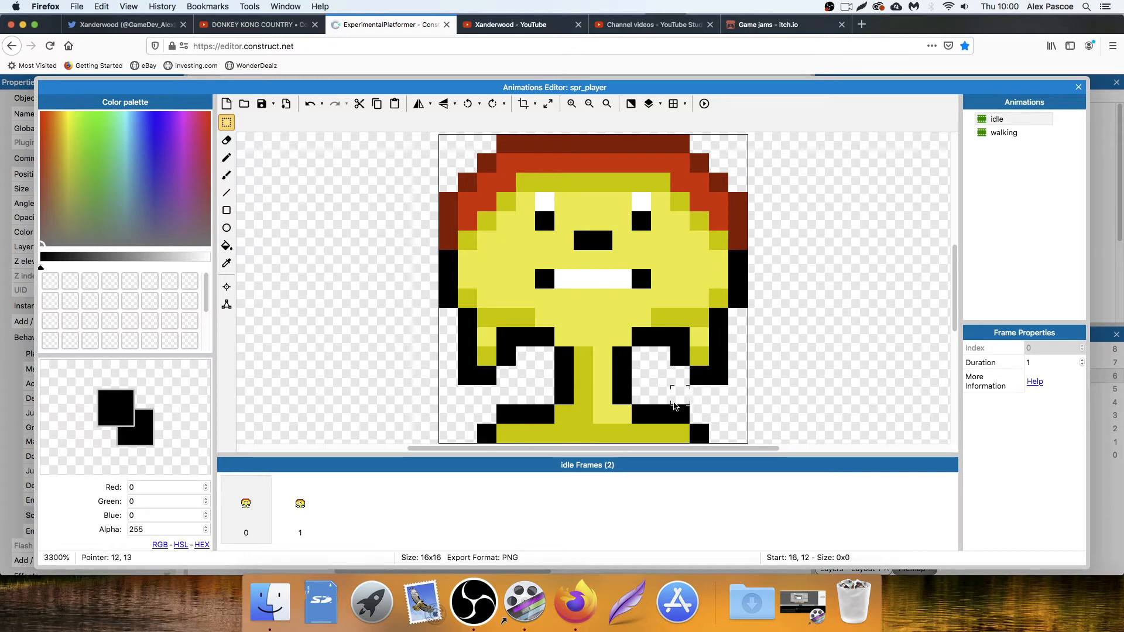
{"action": "left_click", "coordinate": [299, 507]}
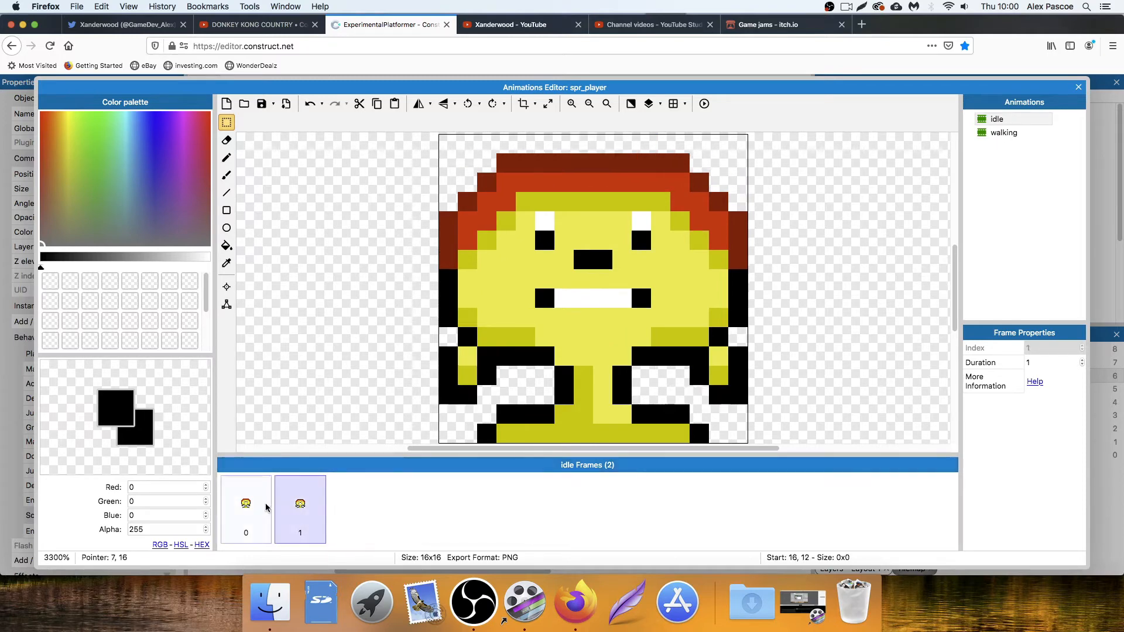
{"action": "left_click", "coordinate": [246, 507]}
{"action": "left_click", "coordinate": [300, 505]}
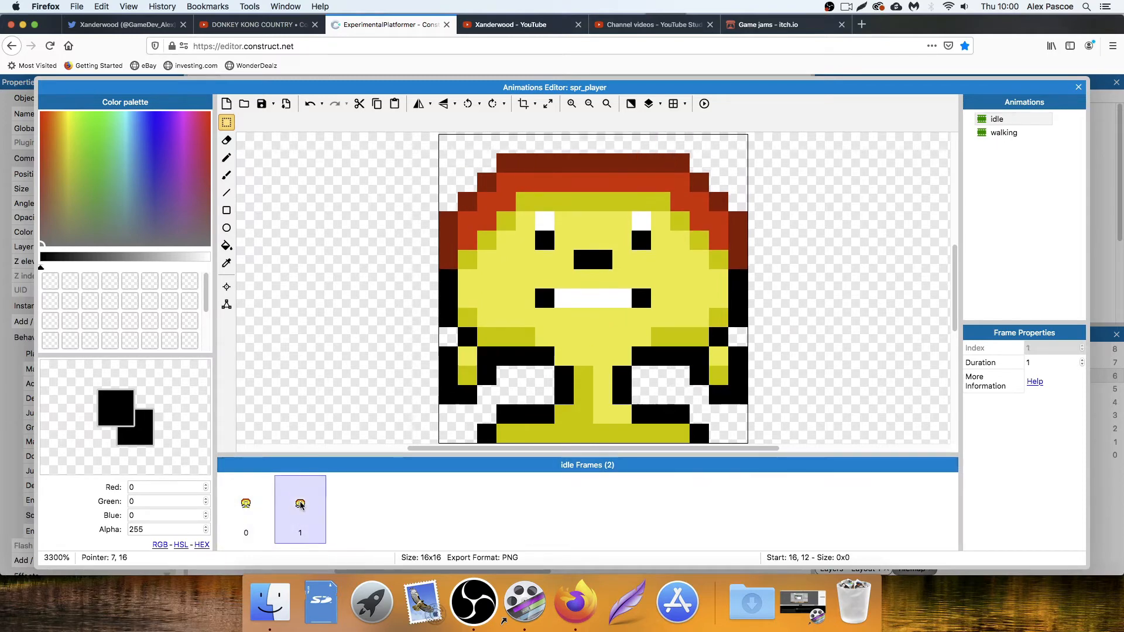
{"action": "left_click", "coordinate": [246, 503]}
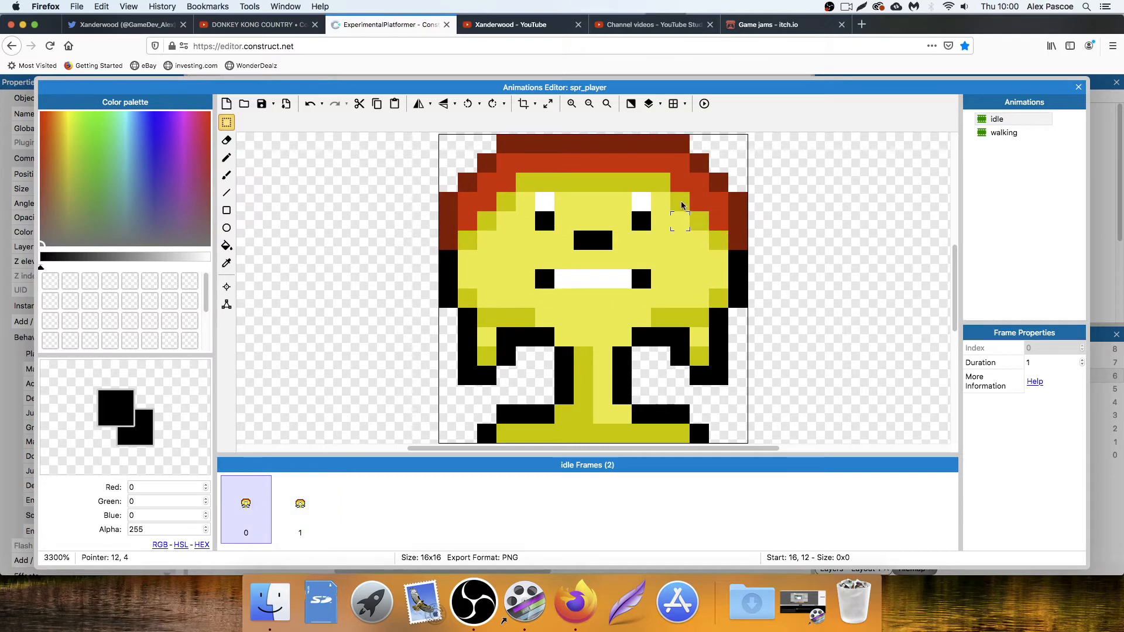
Duplicate the player's walking animation and name the copy wobble.
{"action": "left_click", "coordinate": [1004, 133]}
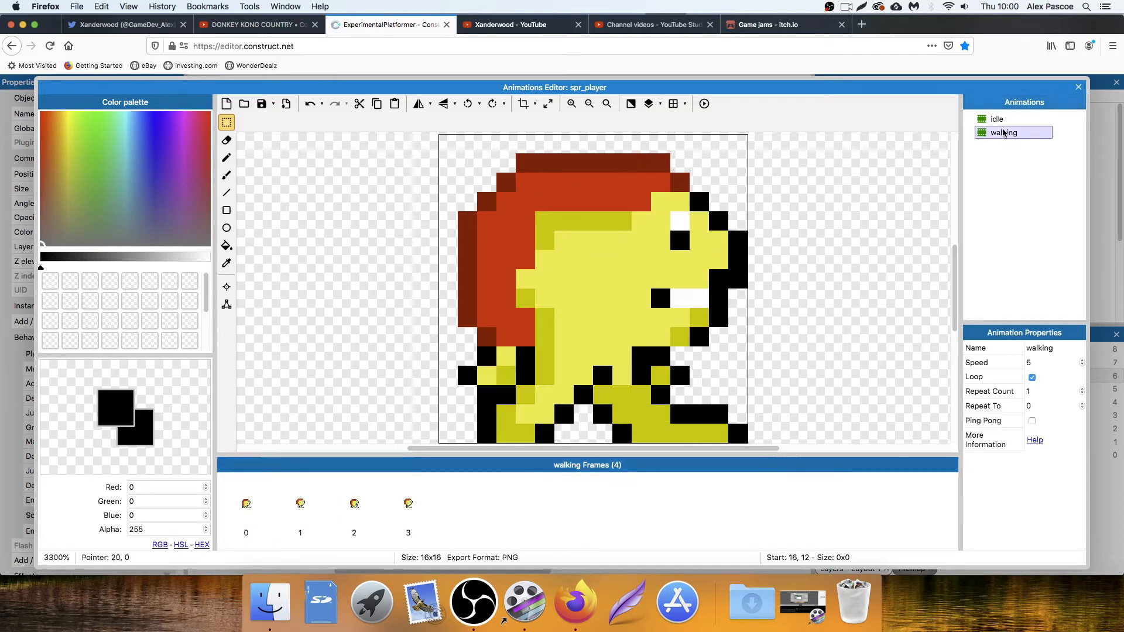
{"action": "right_click", "coordinate": [1006, 135]}
{"action": "left_click", "coordinate": [1025, 144]}
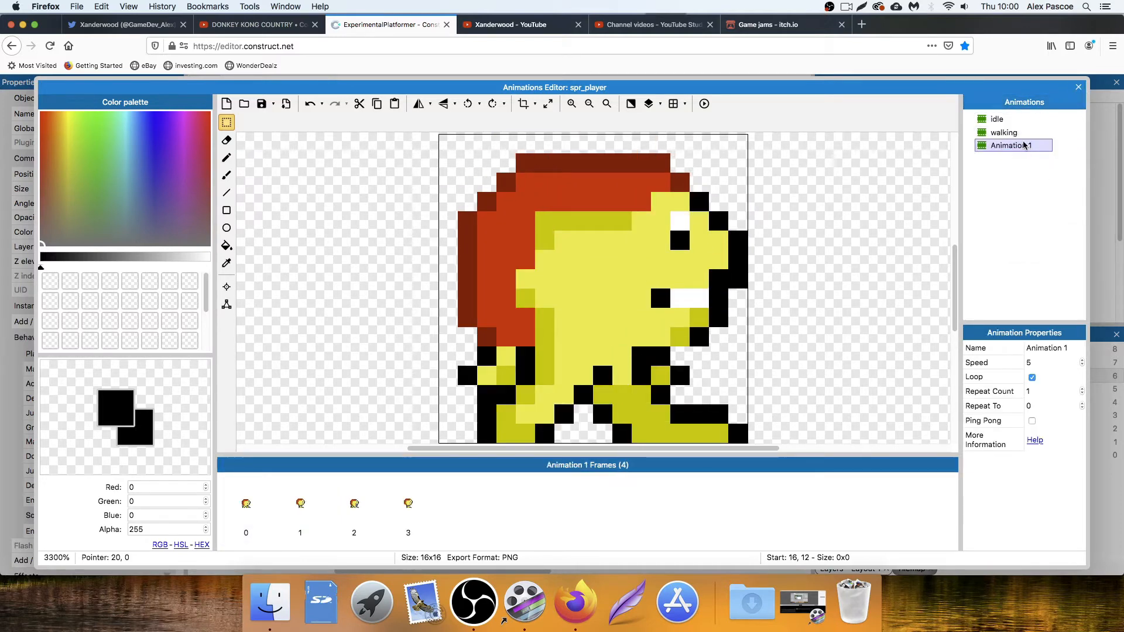
{"action": "double_click", "coordinate": [1019, 147]}
{"action": "type", "text": "wobble"}
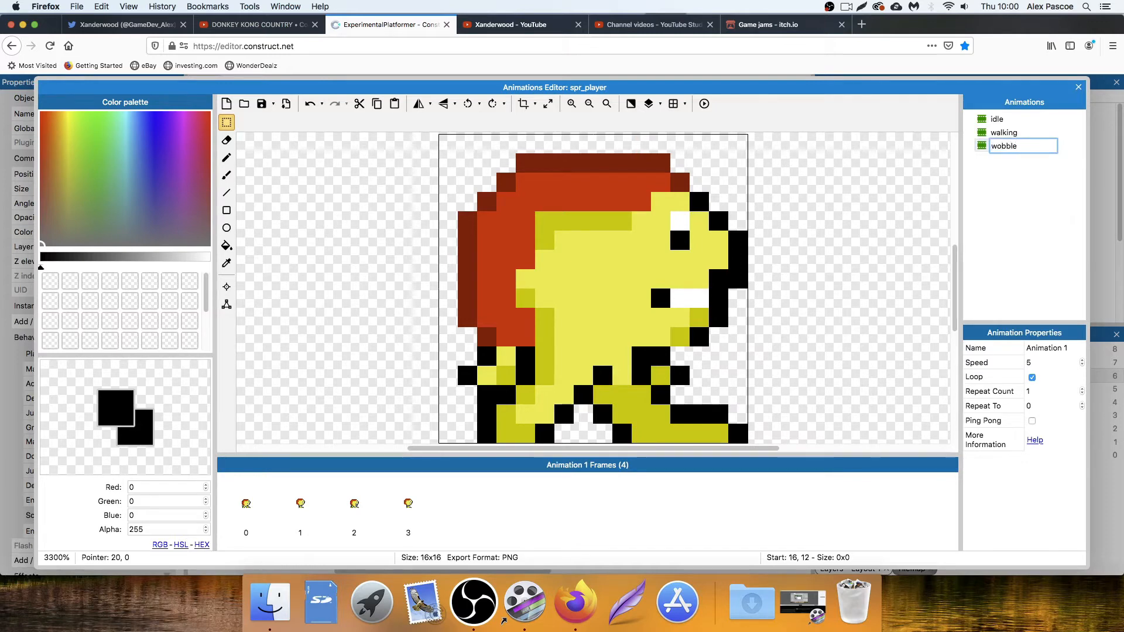
{"action": "key", "text": "Return"}
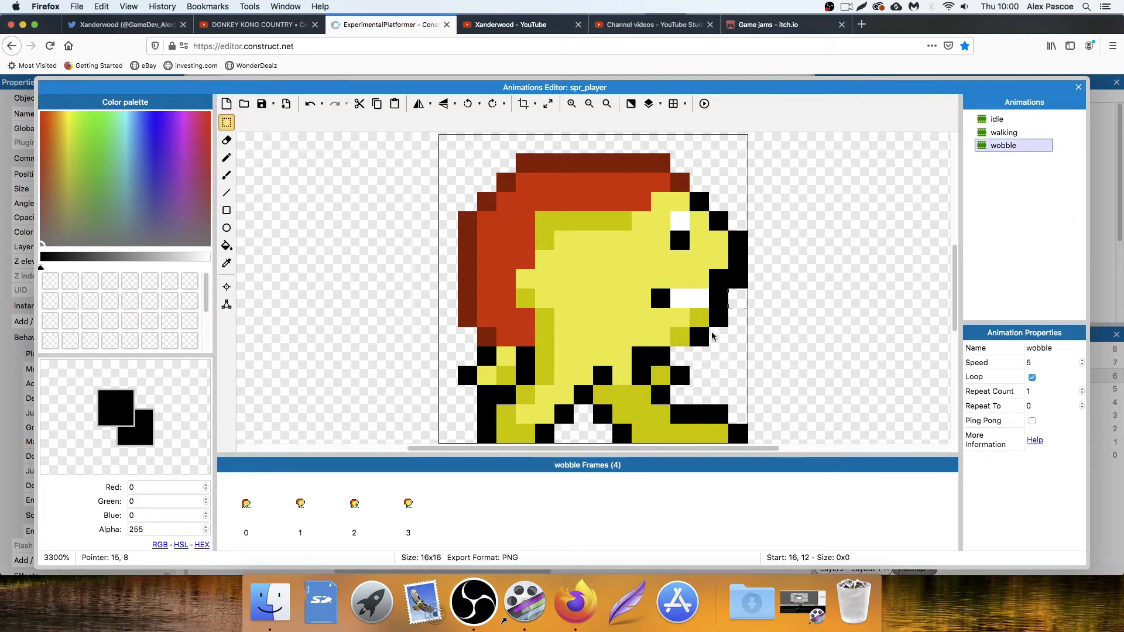
Delete frames 3, 2 and 0 from the wobble animation, keeping only the upright pose from frame 1.
{"action": "left_click", "coordinate": [425, 501]}
{"action": "key", "text": "Delete"}
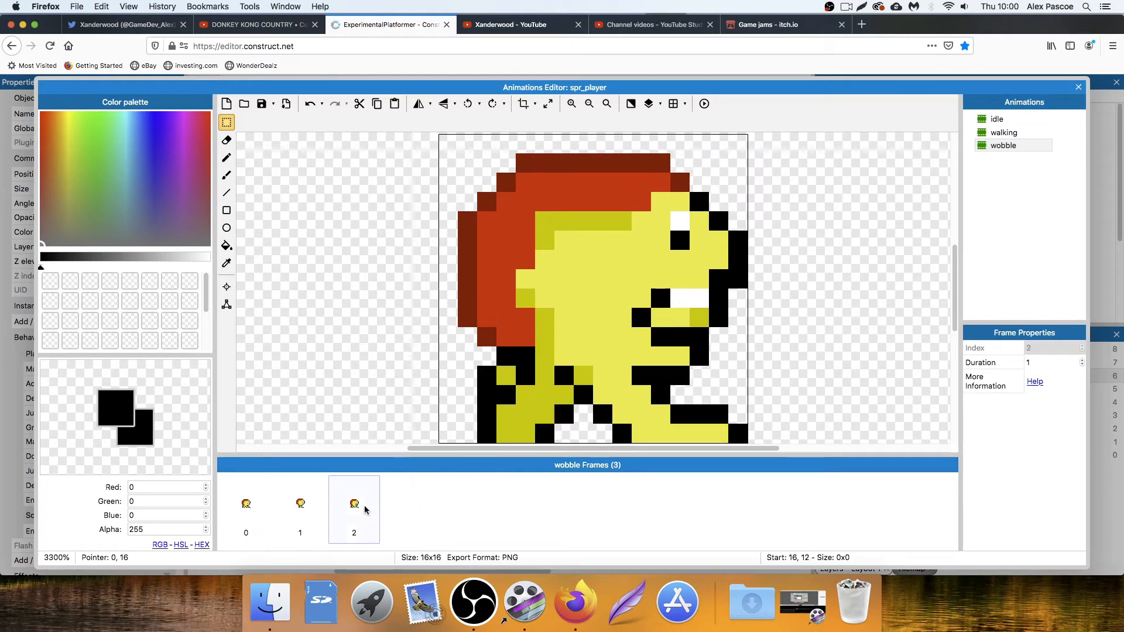
{"action": "key", "text": "Delete"}
{"action": "left_click", "coordinate": [252, 503]}
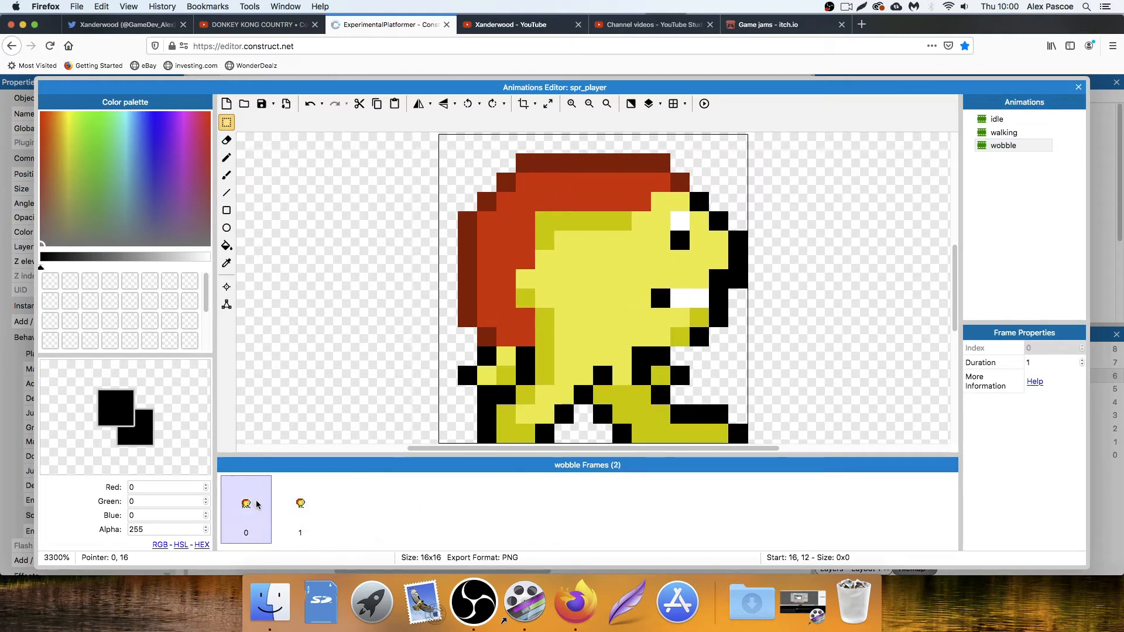
{"action": "key", "text": "Delete"}
{"action": "left_click", "coordinate": [234, 497]}
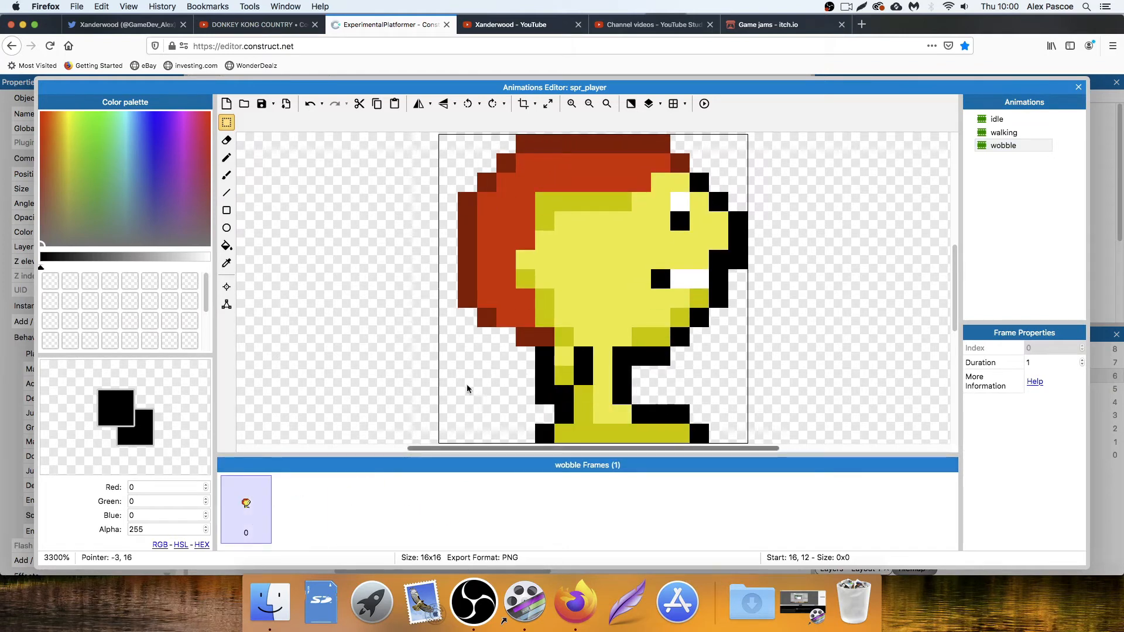
{"action": "scroll", "coordinate": [581, 269], "scroll_direction": "down", "scroll_amount": 2}
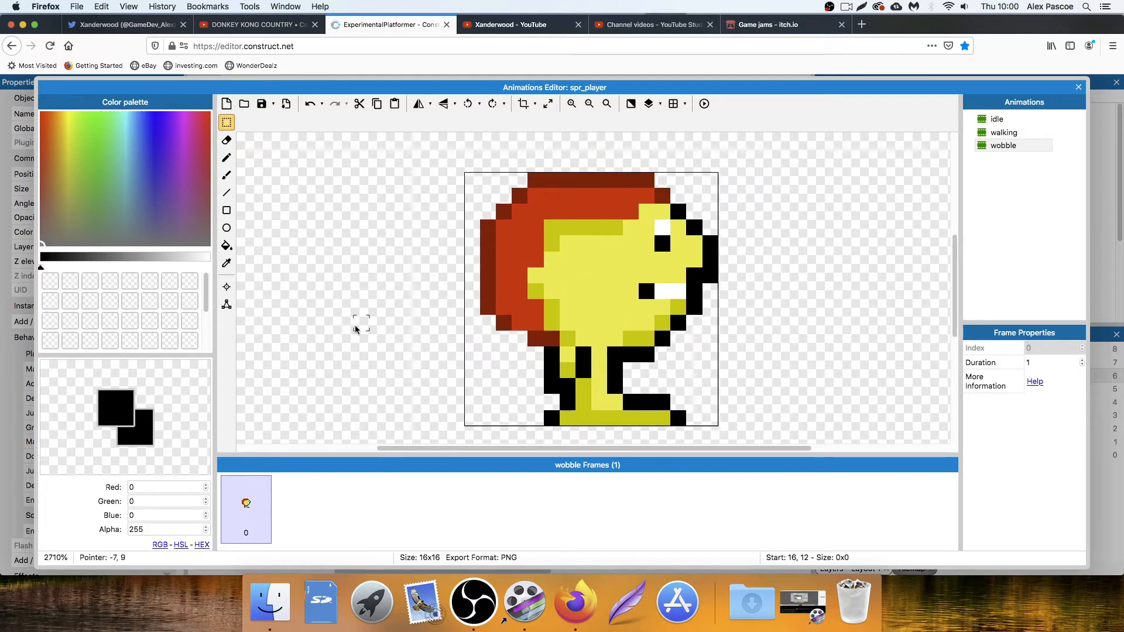
{"action": "key", "text": "super+z"}
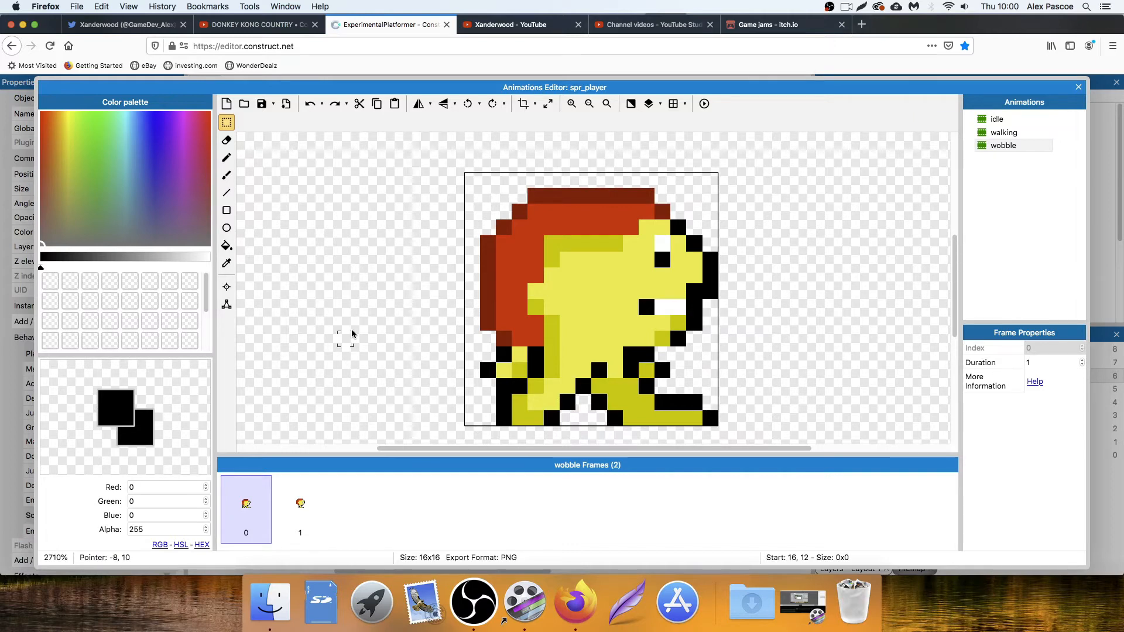
{"action": "key", "text": "Delete"}
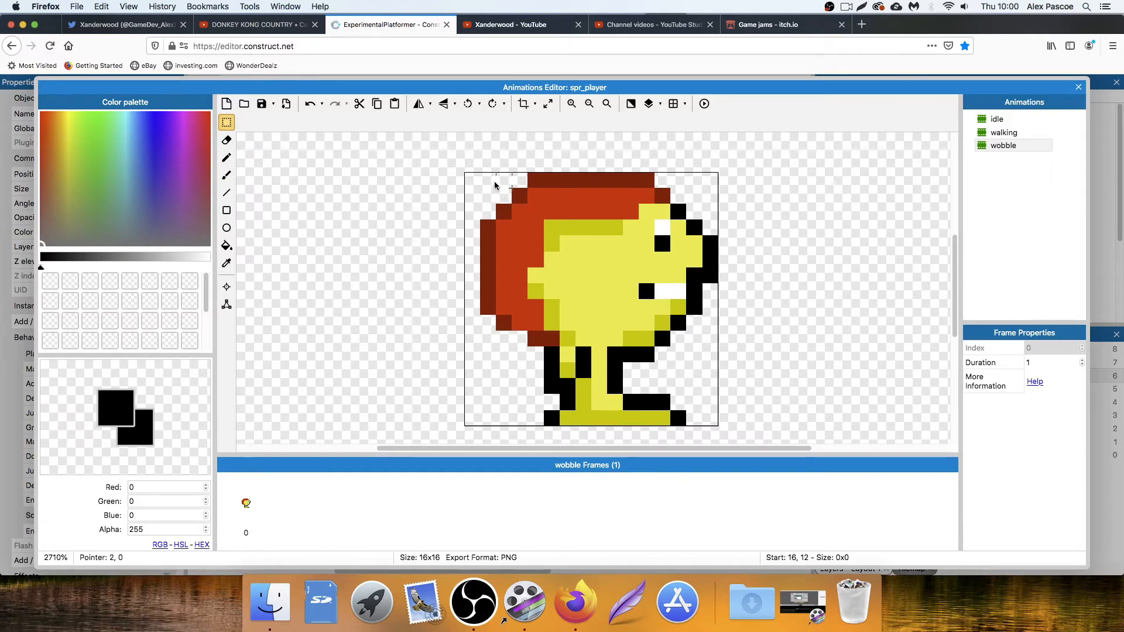
In wobble frame 0, delete the black nose column protruding on the far right and shift the head one pixel right.
{"action": "left_click_drag", "start_coordinate": [489, 182], "coordinate": [703, 354]}
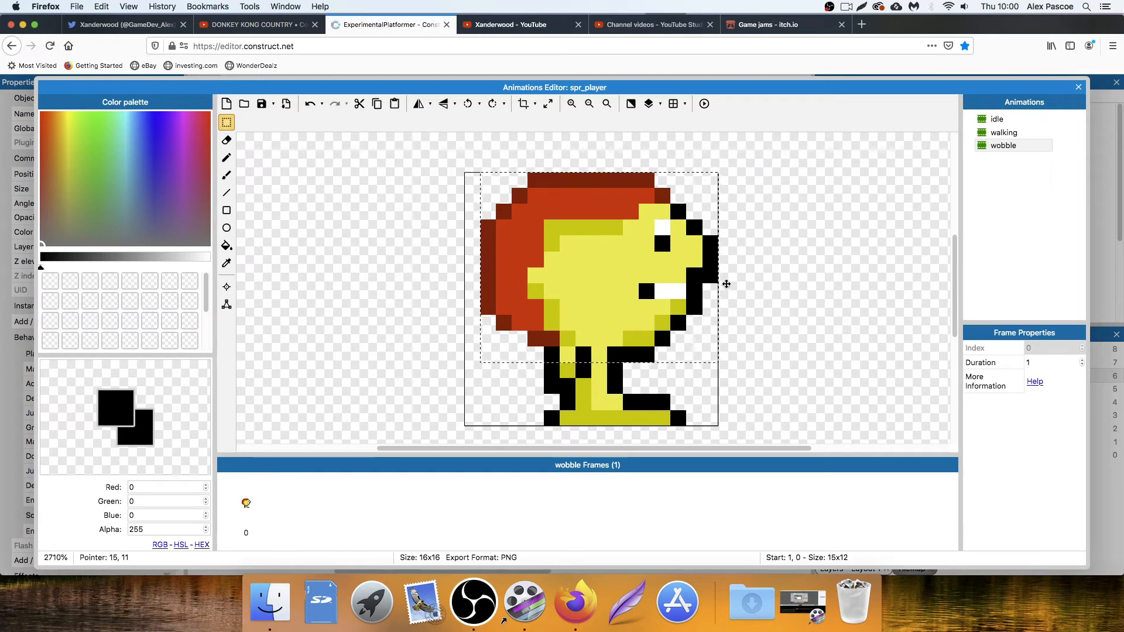
{"action": "left_click", "coordinate": [725, 262]}
{"action": "left_click_drag", "start_coordinate": [707, 228], "coordinate": [715, 277]}
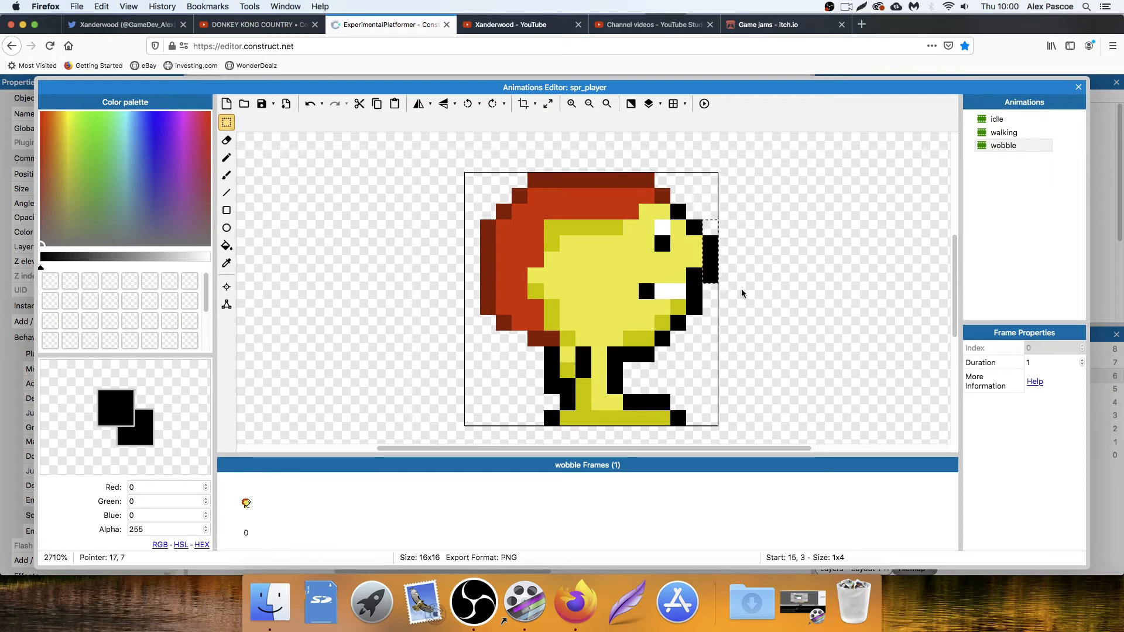
{"action": "key", "text": "Delete"}
{"action": "left_click_drag", "start_coordinate": [481, 189], "coordinate": [686, 327]}
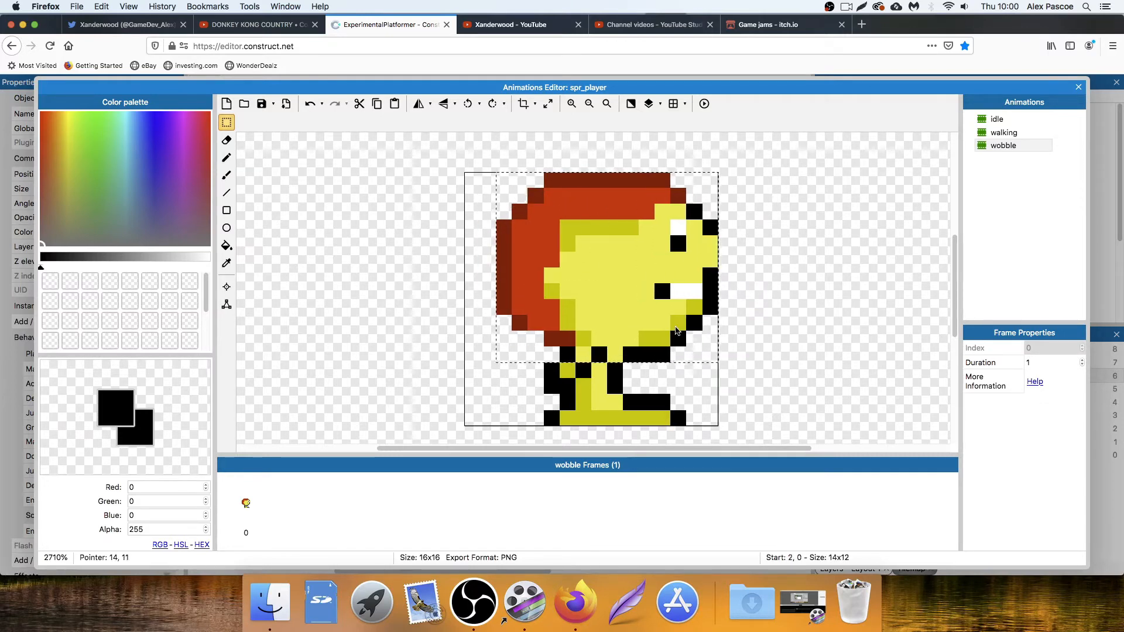
{"action": "left_click", "coordinate": [789, 310]}
Close the gap in the black outline at the front of the face with one-pixel pencil strokes.
{"action": "left_click", "coordinate": [225, 266]}
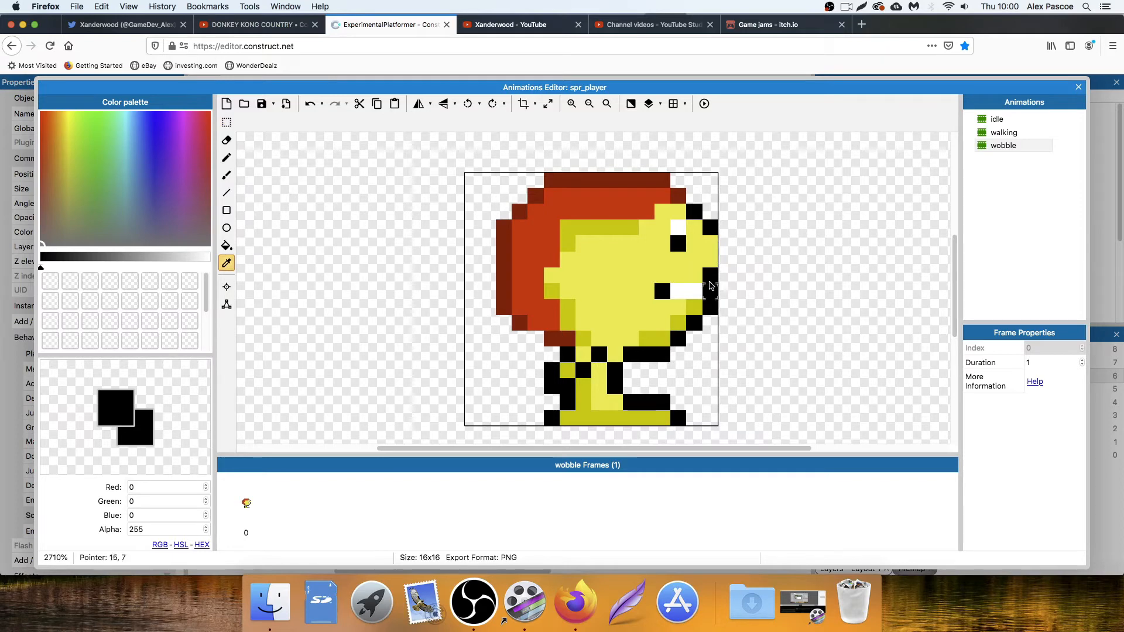
{"action": "left_click", "coordinate": [227, 158]}
{"action": "left_click_drag", "start_coordinate": [710, 244], "coordinate": [711, 260]}
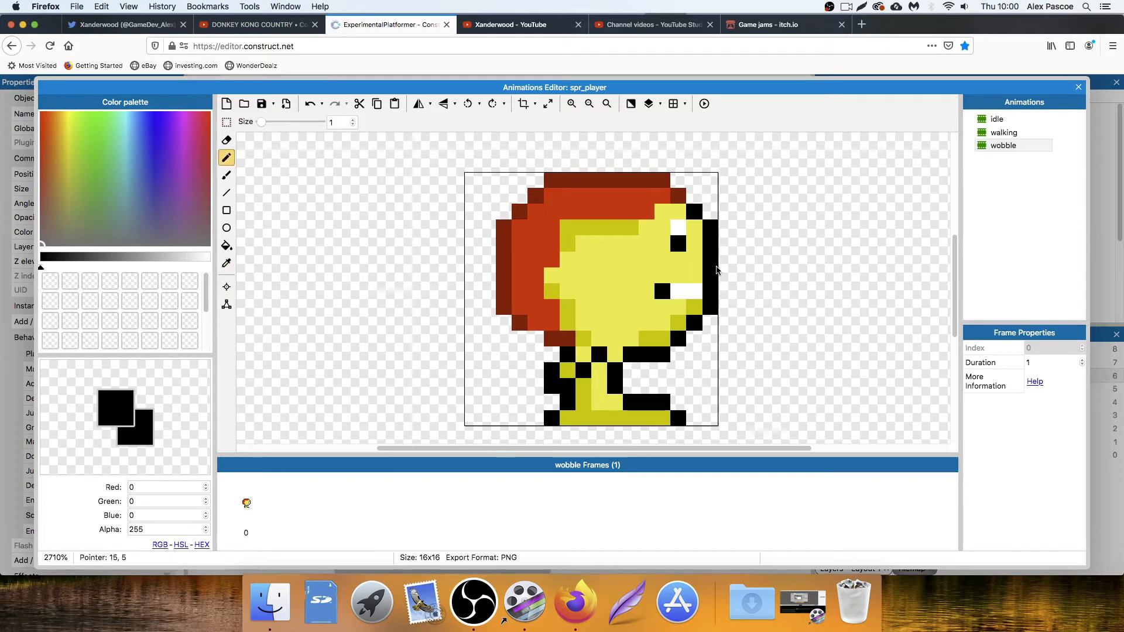
{"action": "left_click", "coordinate": [622, 245]}
{"action": "key", "text": "super+z"}
Delete the old body and legs below the head in wobble frame 0.
{"action": "left_click", "coordinate": [227, 123]}
{"action": "left_click", "coordinate": [546, 364]}
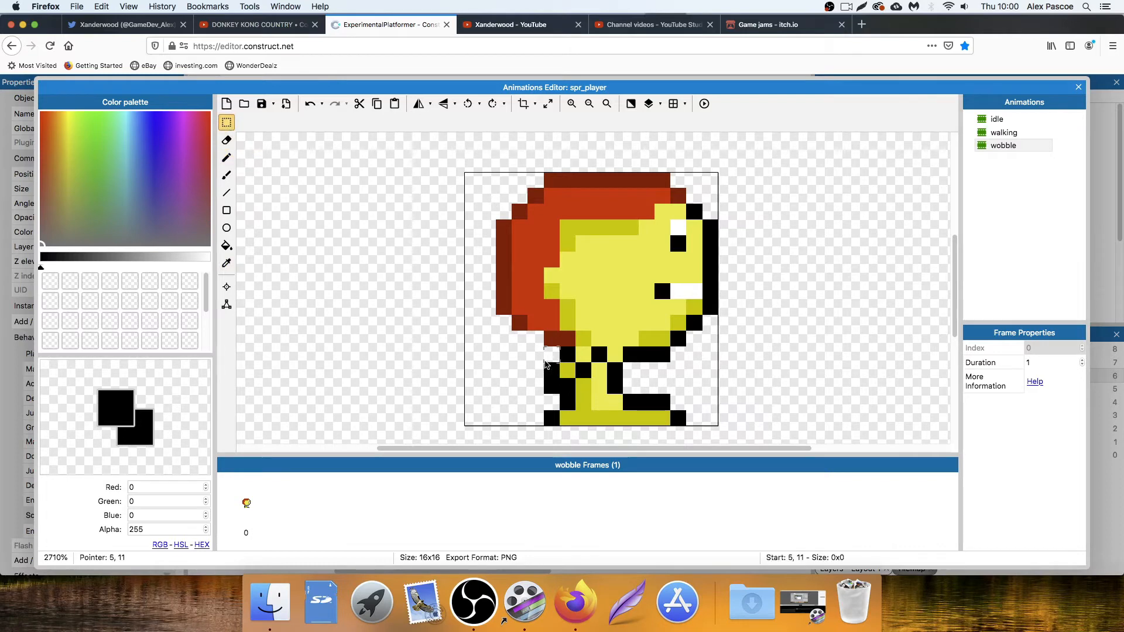
{"action": "left_click_drag", "start_coordinate": [575, 378], "coordinate": [606, 398]}
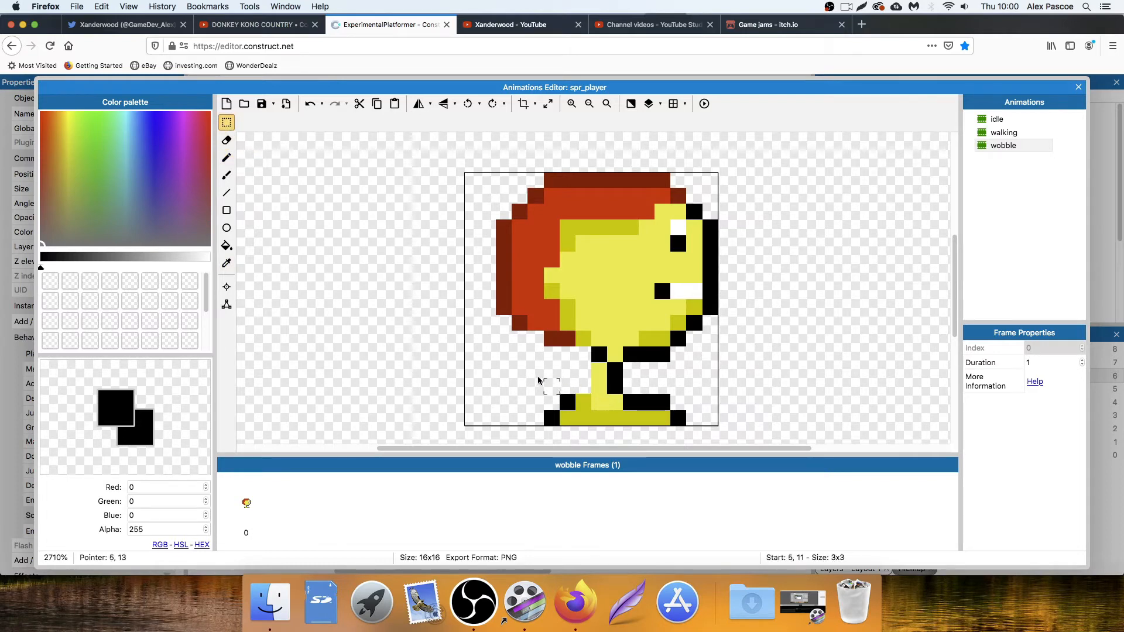
{"action": "left_click_drag", "start_coordinate": [545, 363], "coordinate": [691, 427]}
{"action": "key", "text": "Delete"}
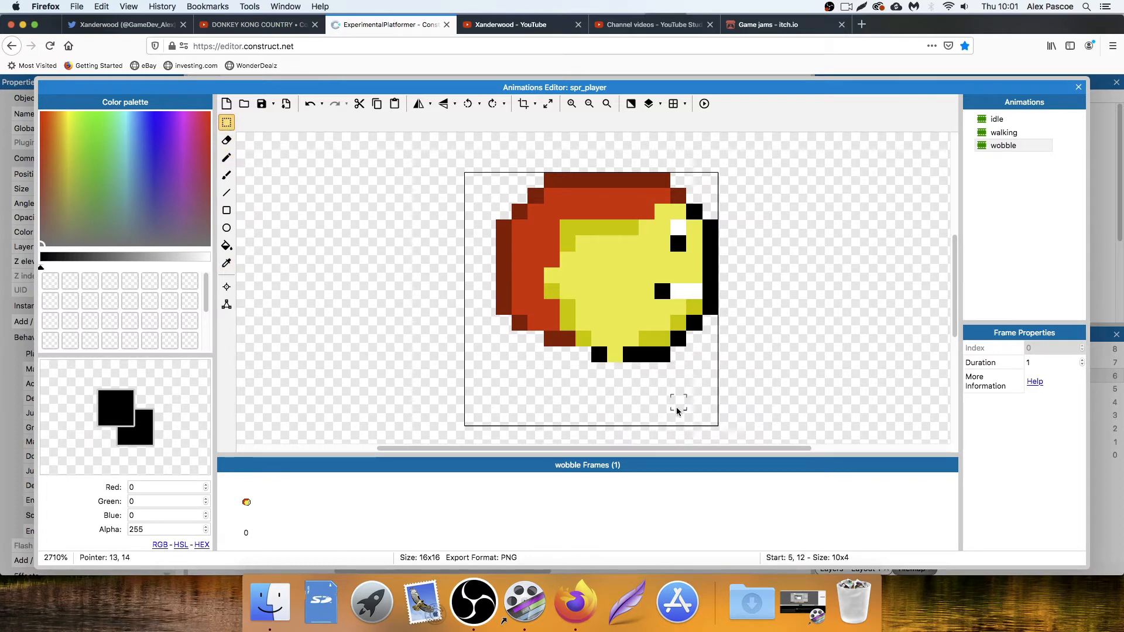
Draw a new one-pixel black outline for the body and front leg, bending back below the head.
{"action": "left_click", "coordinate": [226, 156]}
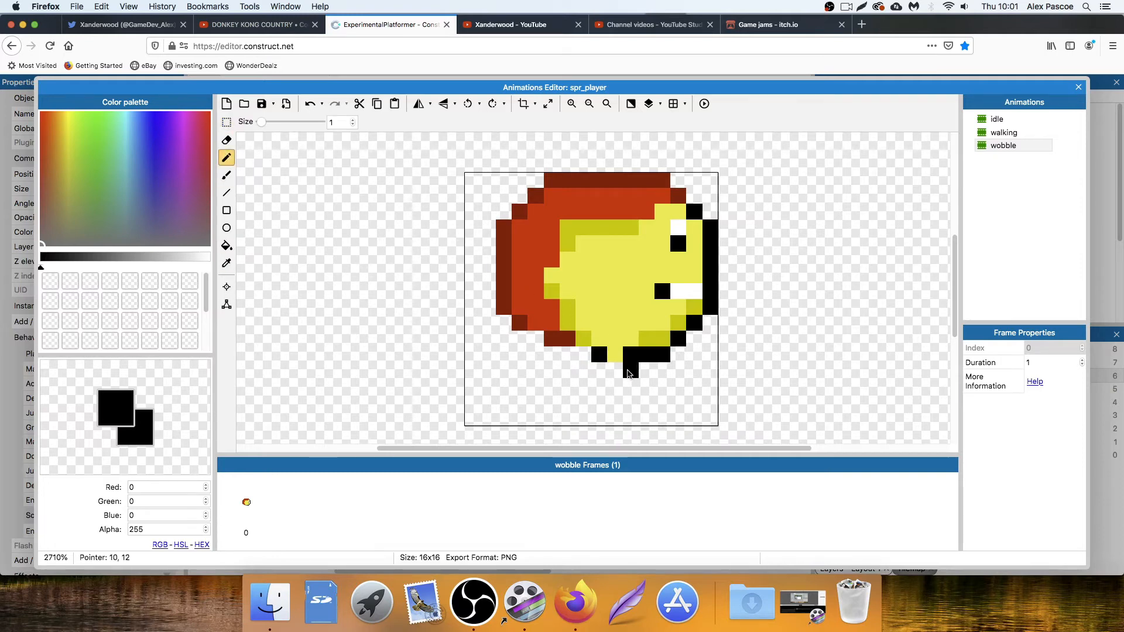
{"action": "left_click", "coordinate": [615, 387]}
{"action": "left_click", "coordinate": [599, 403]}
{"action": "left_click", "coordinate": [615, 418]}
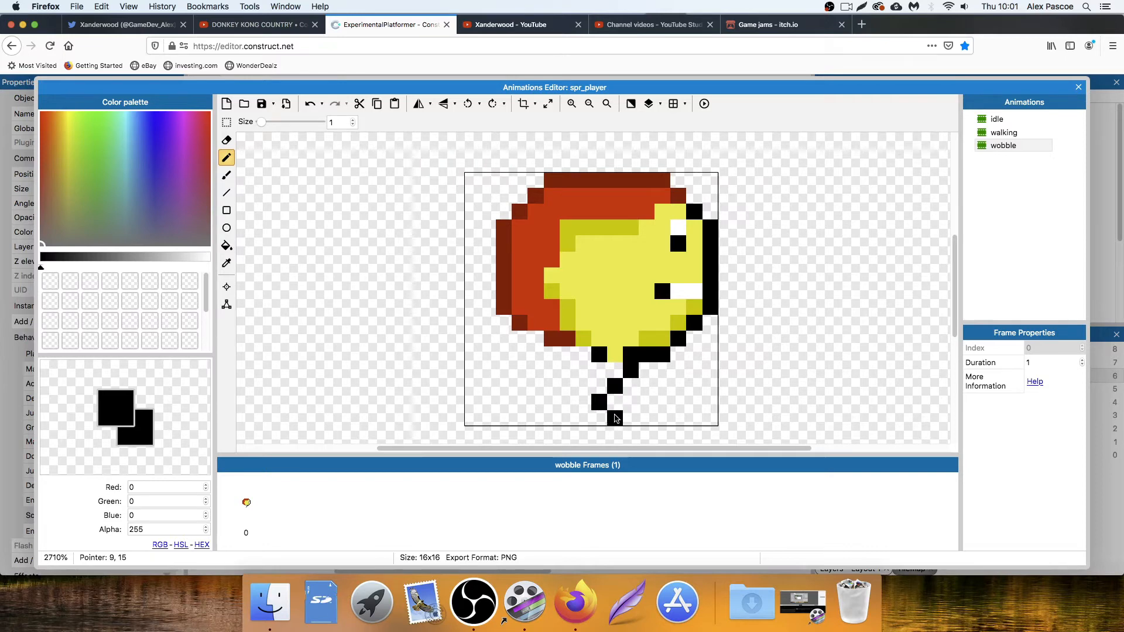
{"action": "left_click", "coordinate": [567, 418]}
{"action": "left_click", "coordinate": [551, 403]}
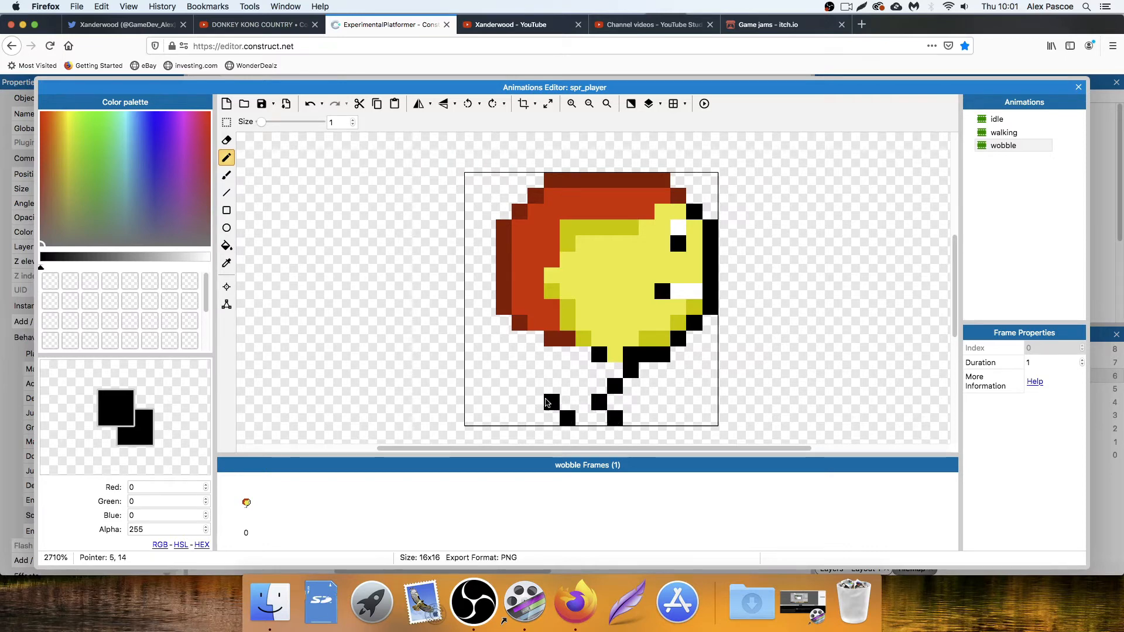
{"action": "left_click", "coordinate": [552, 386]}
{"action": "left_click", "coordinate": [568, 369]}
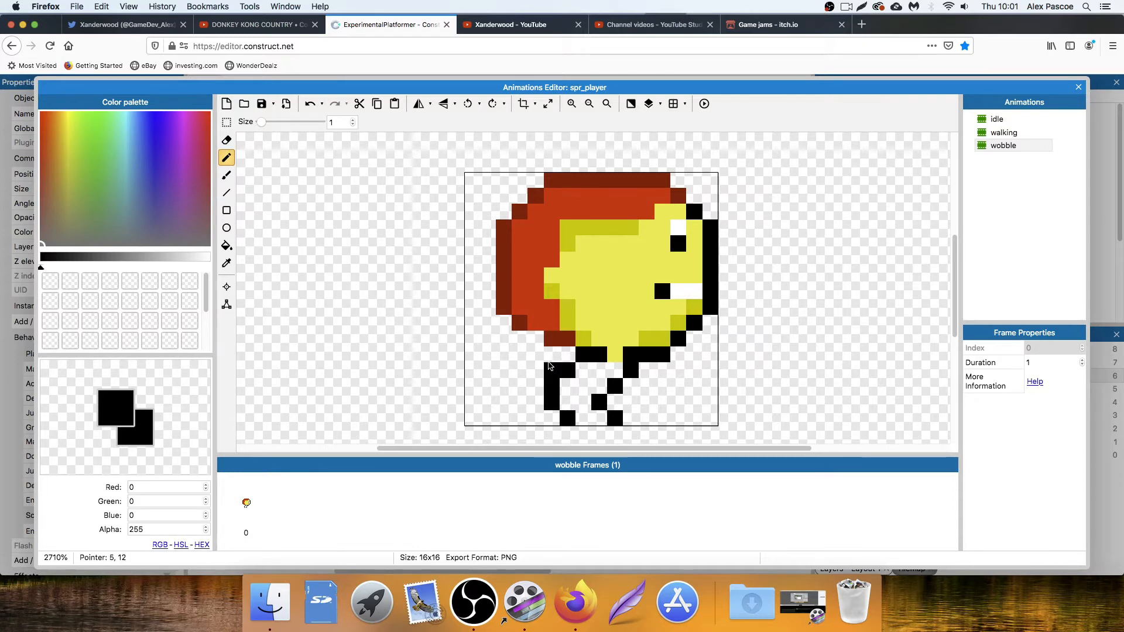
{"action": "mouse_move", "coordinate": [552, 364]}
{"action": "left_mouse_down"}
{"action": "mouse_move", "coordinate": [509, 368]}
{"action": "mouse_move", "coordinate": [522, 402]}
{"action": "mouse_move", "coordinate": [538, 394]}
{"action": "left_mouse_up"}
{"action": "left_click", "coordinate": [500, 374]}
{"action": "left_click", "coordinate": [489, 386]}
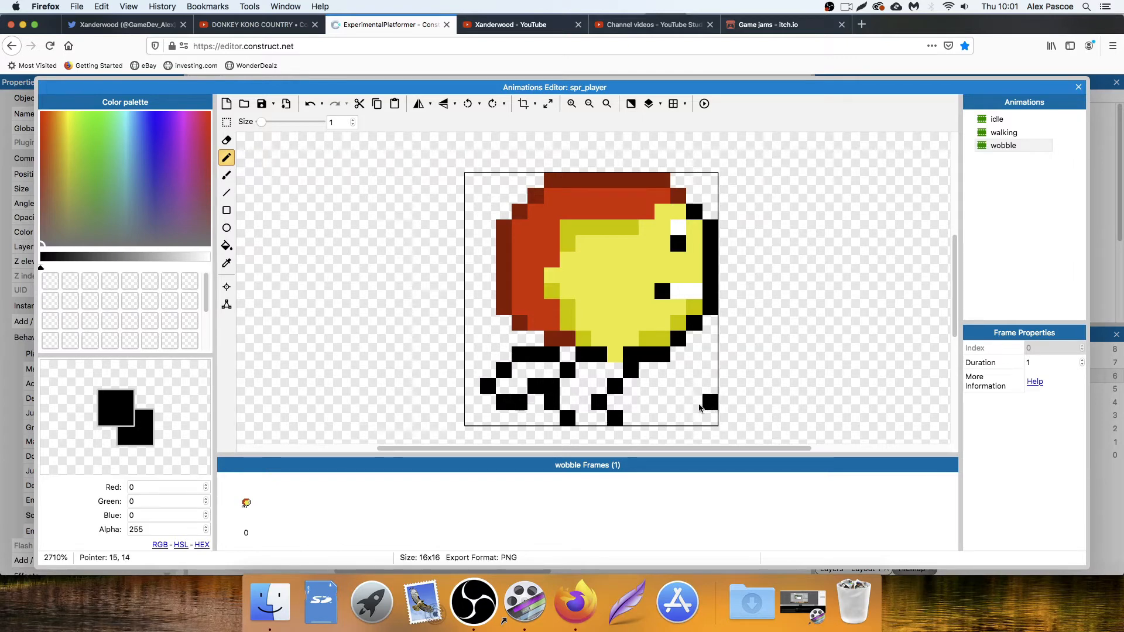
{"action": "key", "text": "super+z"}
{"action": "key", "text": "super+z"}
{"action": "key", "text": "super+z"}
{"action": "key", "text": "super+z"}
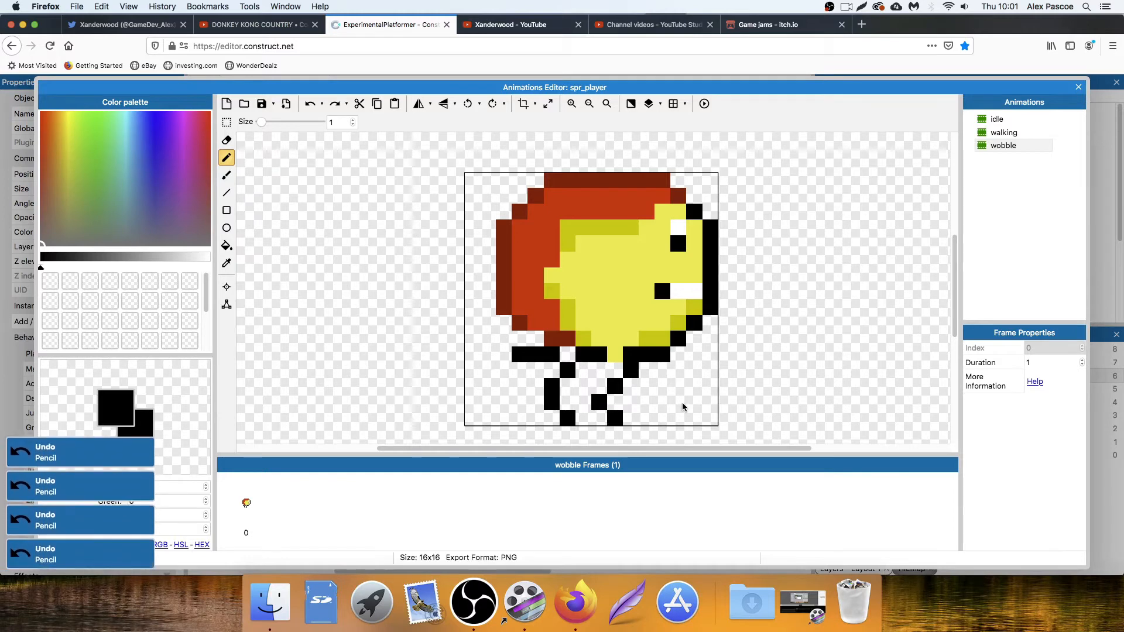
{"action": "key", "text": "super+z"}
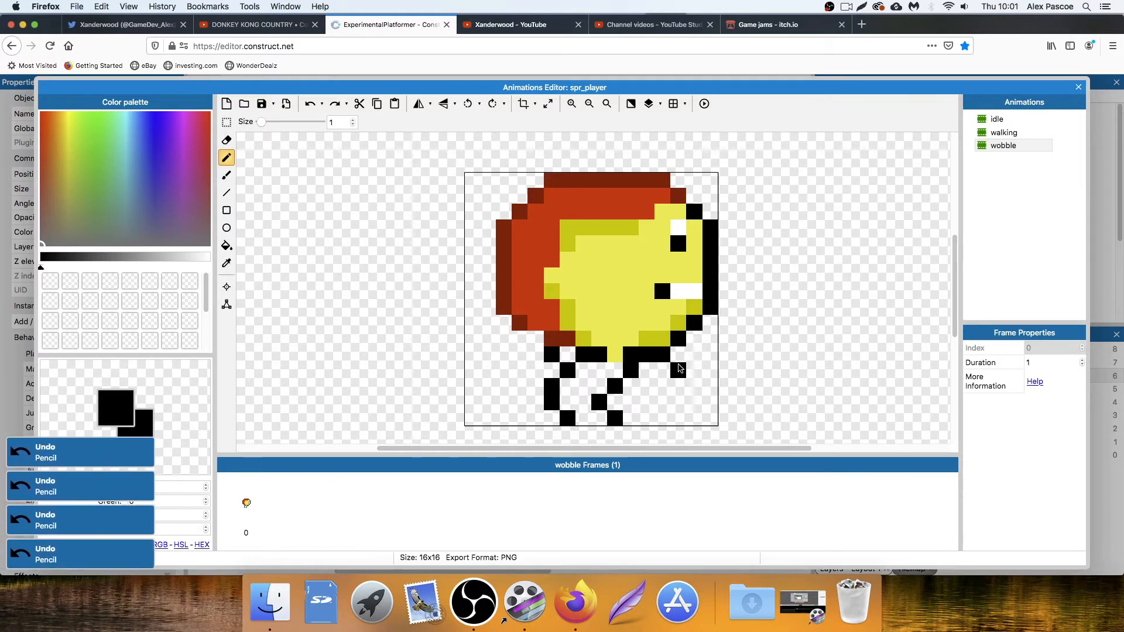
Outline the near arm reaching forward under the chin and the far arm behind it in black.
{"action": "left_click", "coordinate": [684, 366]}
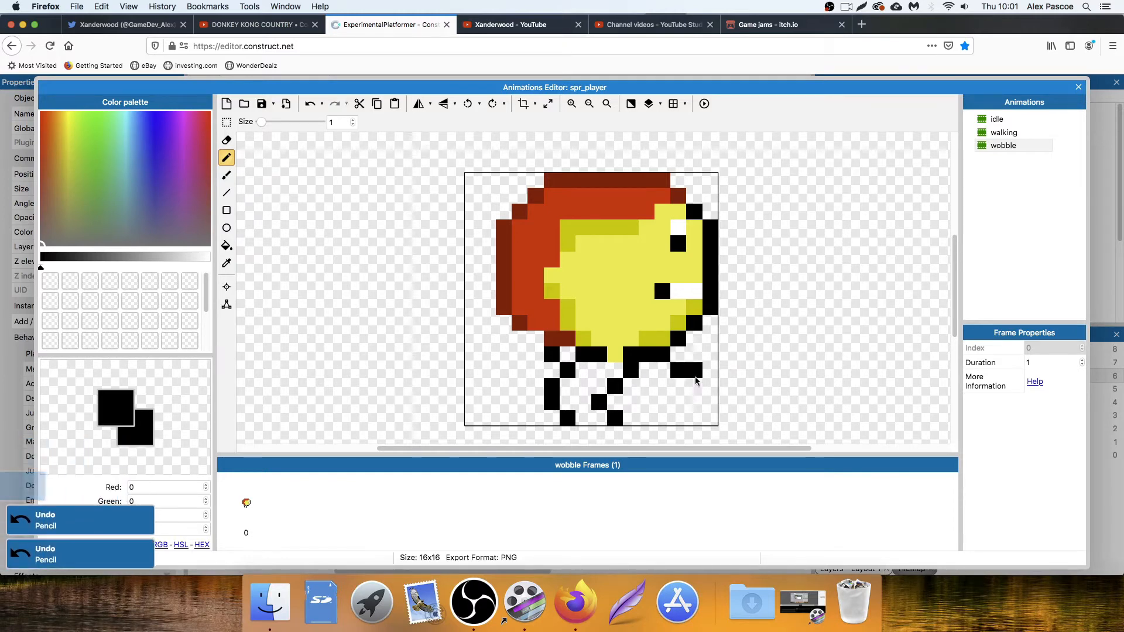
{"action": "left_click", "coordinate": [695, 387]}
{"action": "left_click", "coordinate": [678, 400]}
{"action": "left_click", "coordinate": [662, 401]}
{"action": "left_click", "coordinate": [645, 388]}
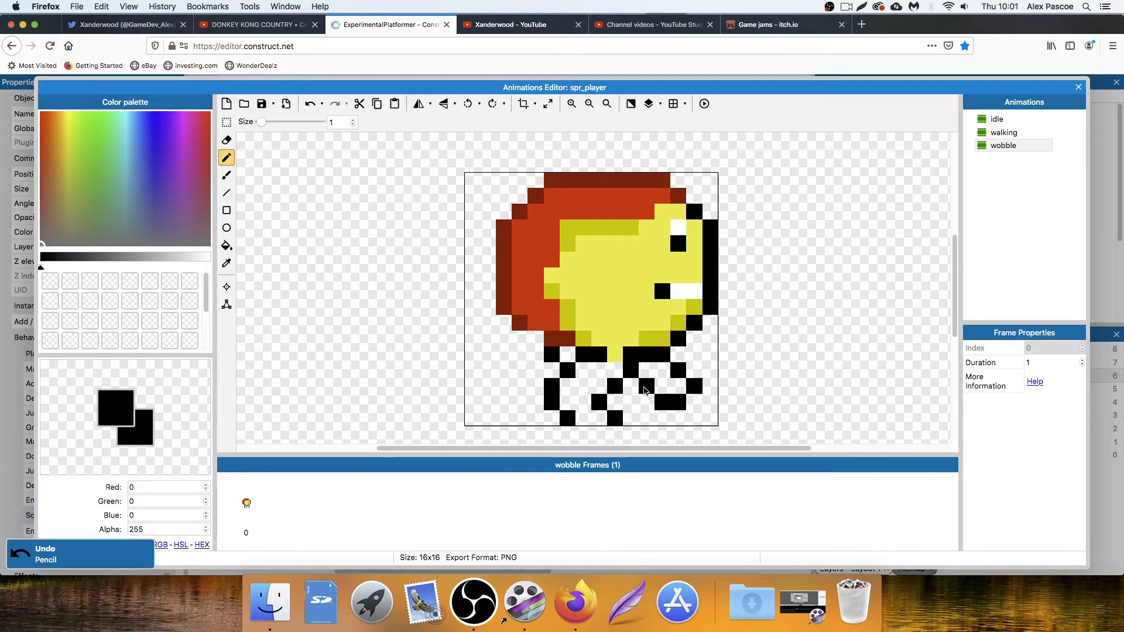
{"action": "left_click", "coordinate": [695, 339]}
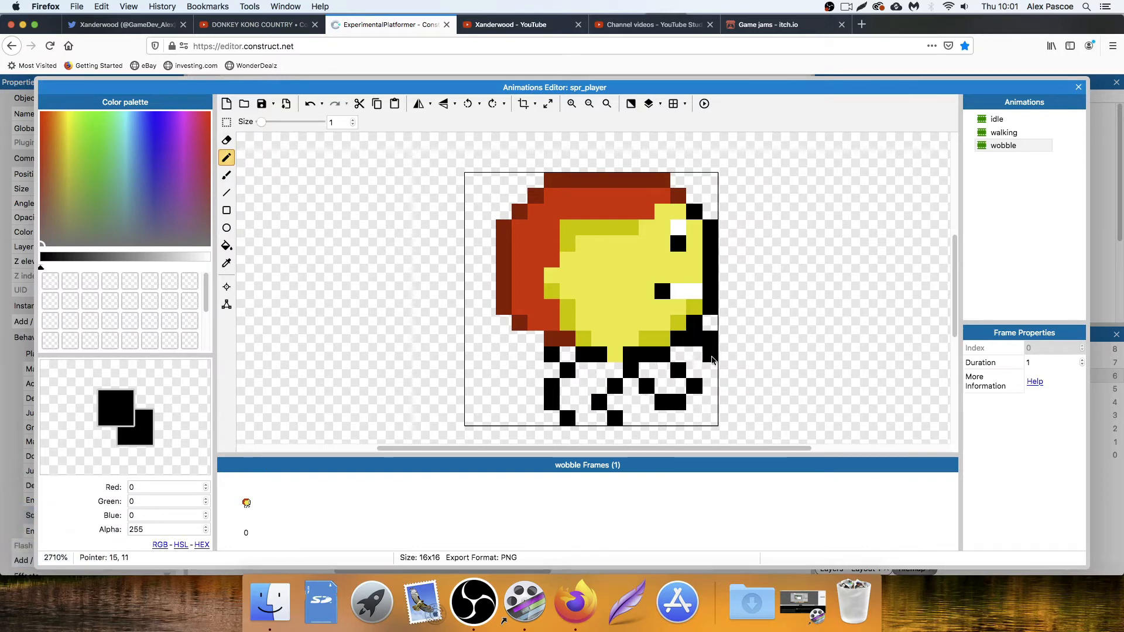
Outline the rear foot with a black diagonal line running down and back from the body.
{"action": "left_click", "coordinate": [535, 386]}
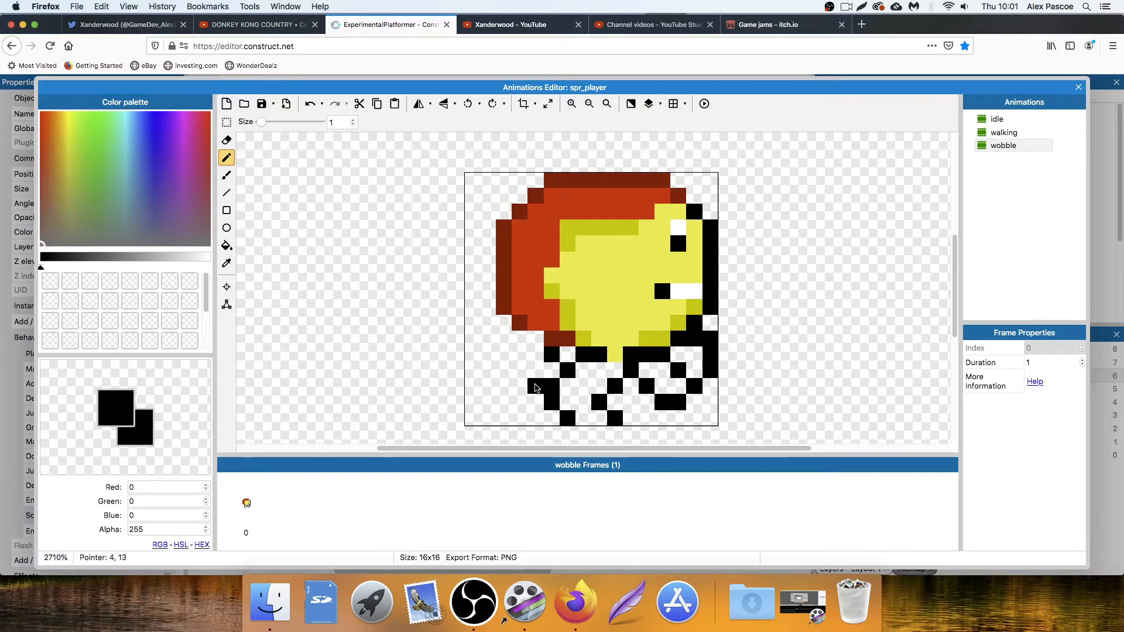
{"action": "left_click", "coordinate": [520, 402]}
{"action": "left_click", "coordinate": [505, 417]}
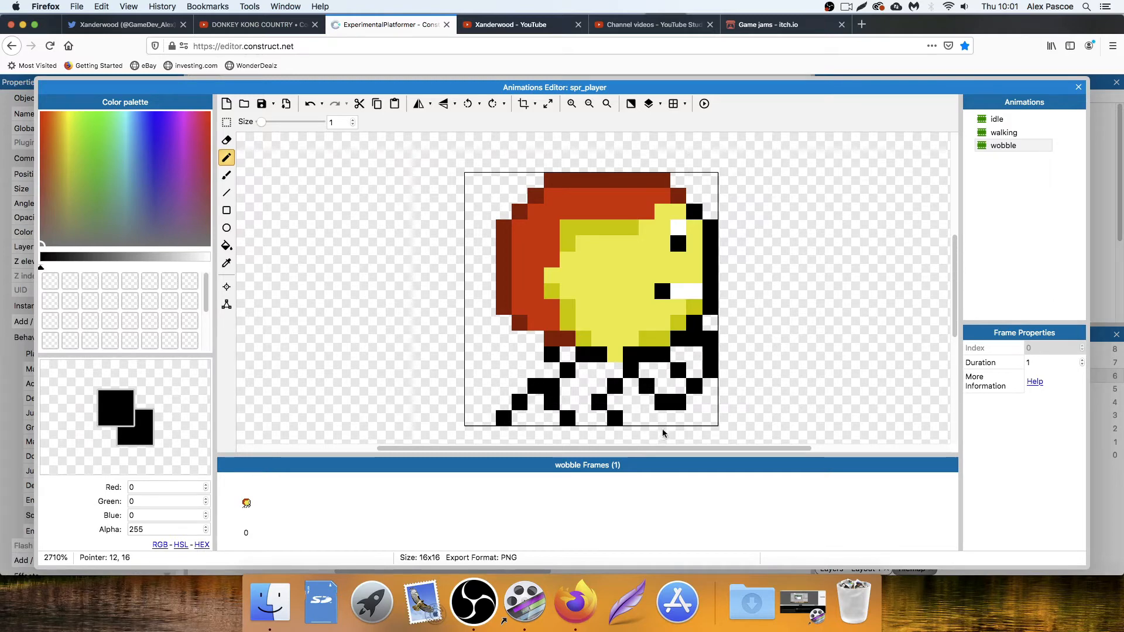
Fill the body, legs and near arm with the light yellow sampled from the face.
{"action": "left_click", "coordinate": [226, 262]}
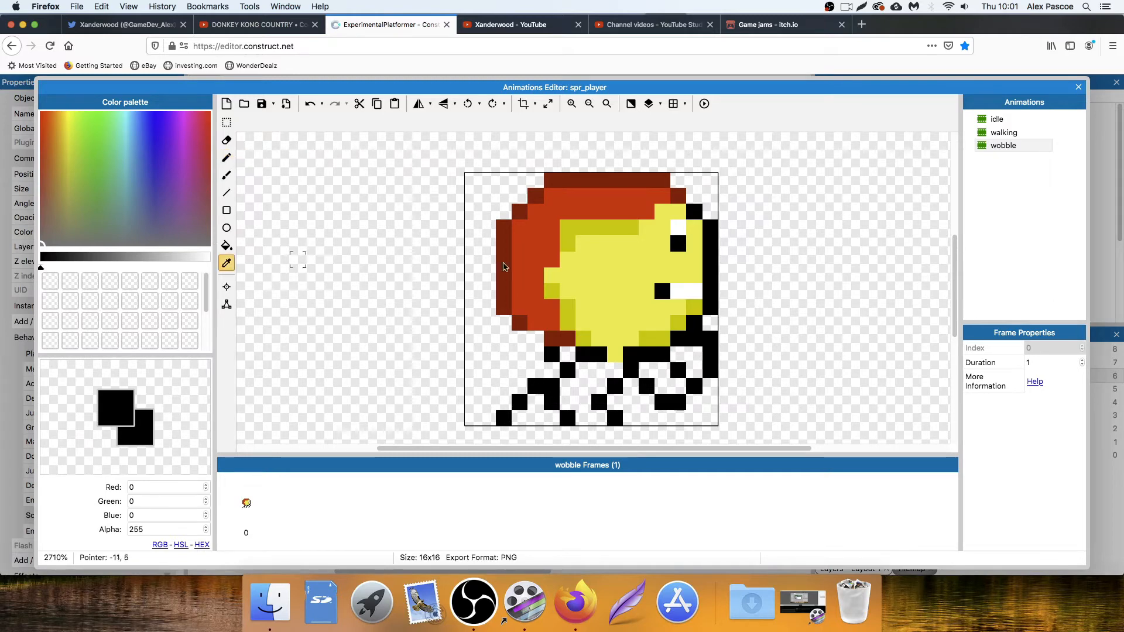
{"action": "left_click", "coordinate": [570, 272]}
{"action": "left_click", "coordinate": [227, 158]}
{"action": "left_click", "coordinate": [520, 407]}
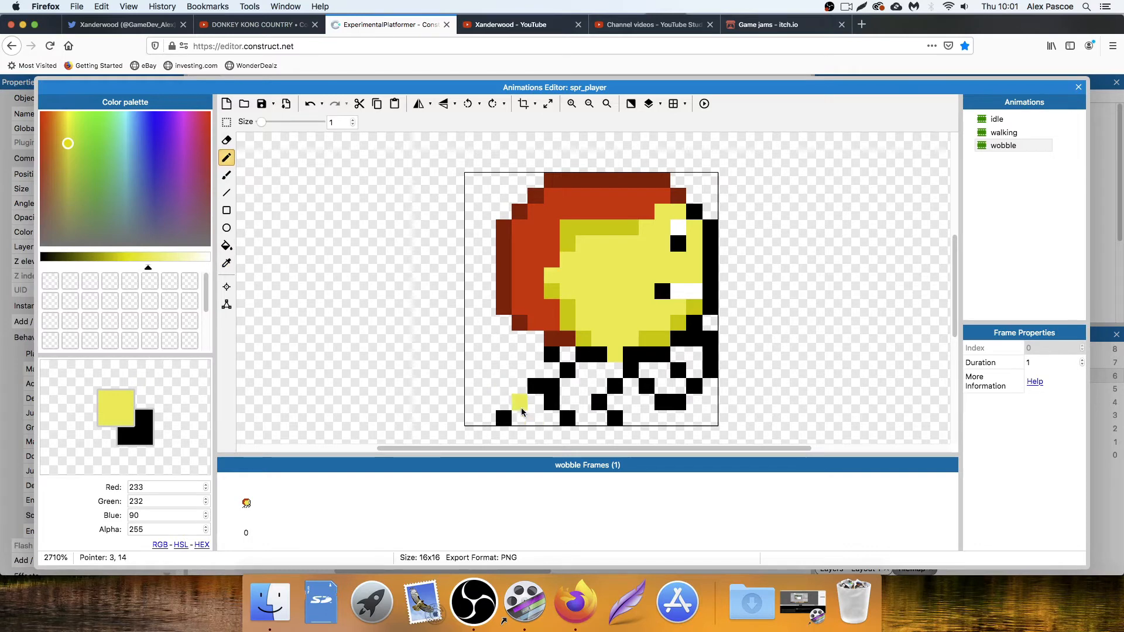
{"action": "key", "text": "super+z"}
{"action": "mouse_move", "coordinate": [526, 413]}
{"action": "left_mouse_down"}
{"action": "mouse_move", "coordinate": [551, 417]}
{"action": "mouse_move", "coordinate": [568, 388]}
{"action": "mouse_move", "coordinate": [604, 371]}
{"action": "left_mouse_up"}
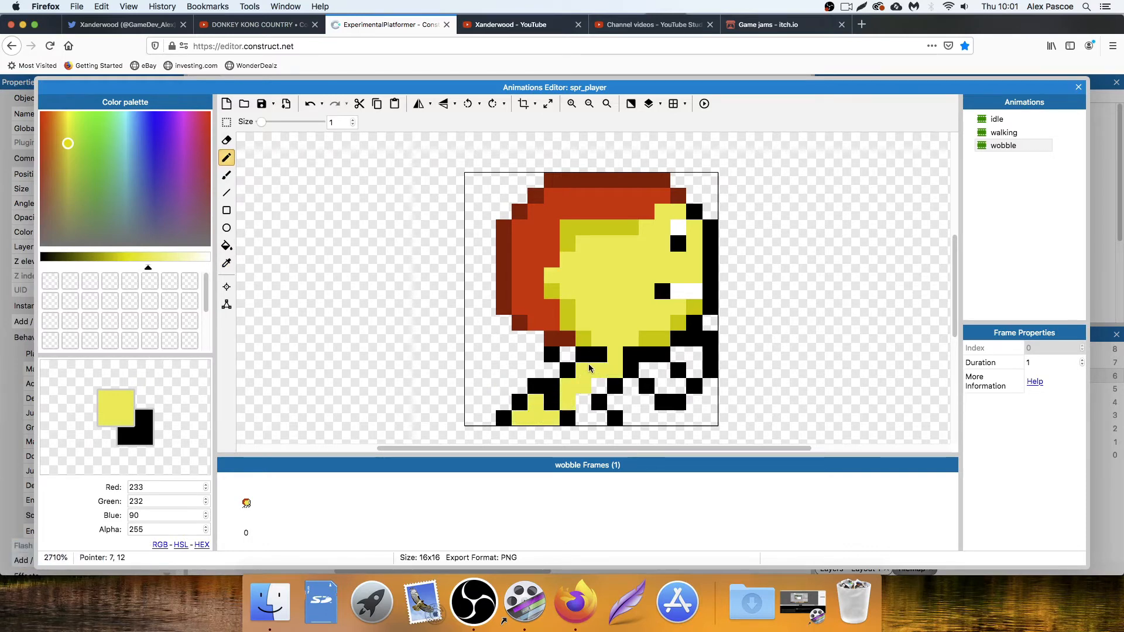
{"action": "left_click", "coordinate": [598, 384]}
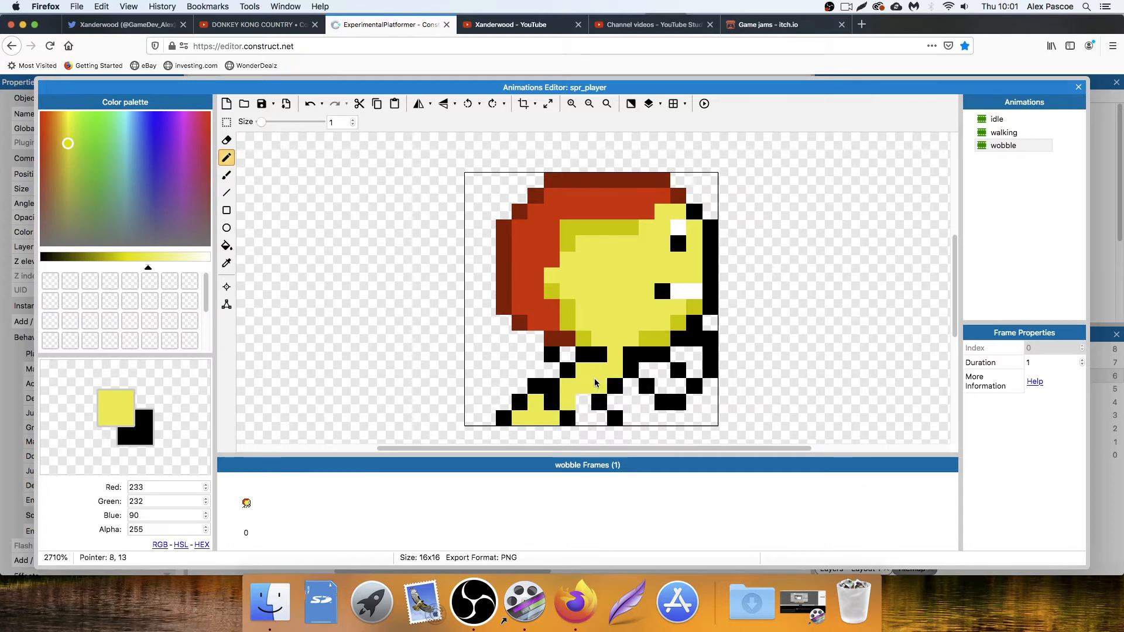
{"action": "left_click_drag", "start_coordinate": [637, 383], "coordinate": [675, 387]}
Shade the rear foot and far arm with the darker yellow sampled from under the chin.
{"action": "left_click", "coordinate": [227, 265]}
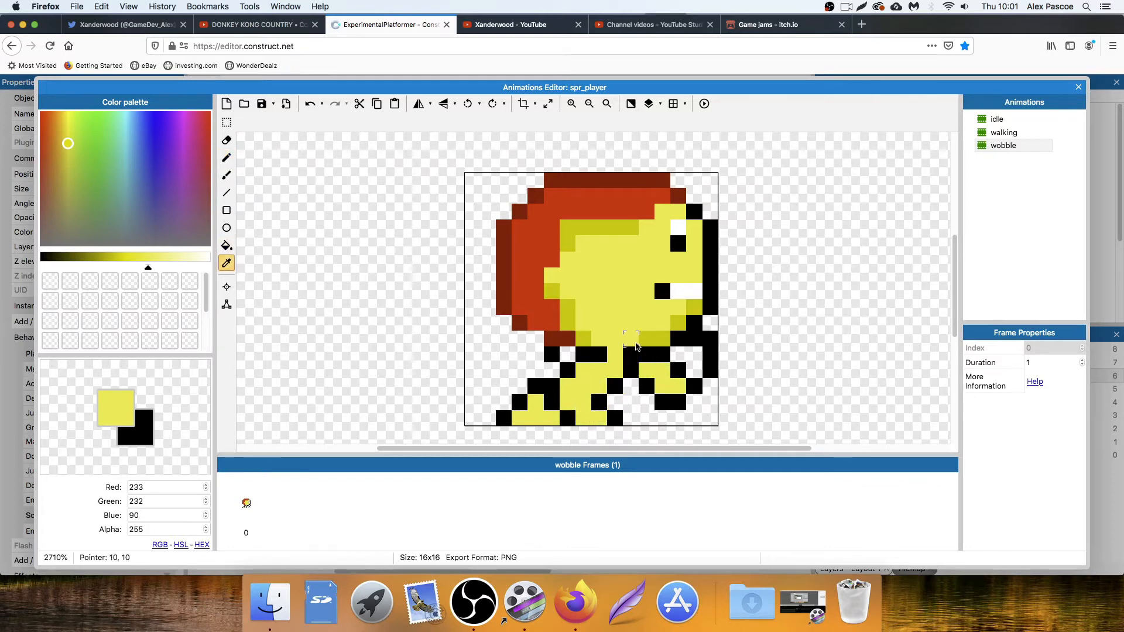
{"action": "left_click", "coordinate": [645, 339]}
{"action": "left_click", "coordinate": [227, 159]}
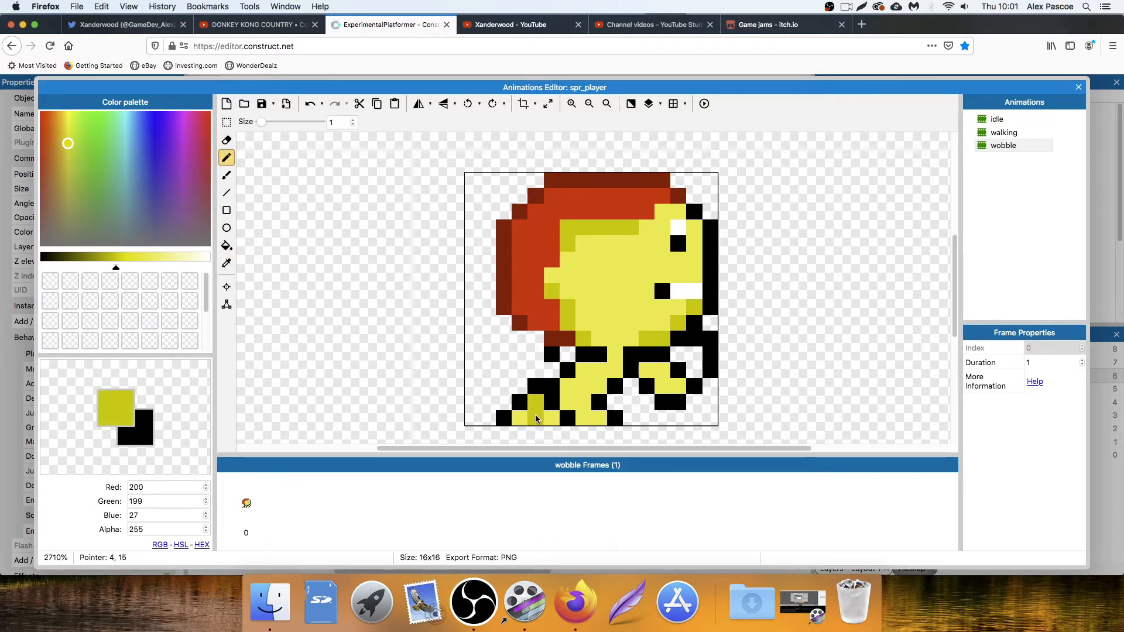
{"action": "left_click_drag", "start_coordinate": [680, 356], "coordinate": [695, 366]}
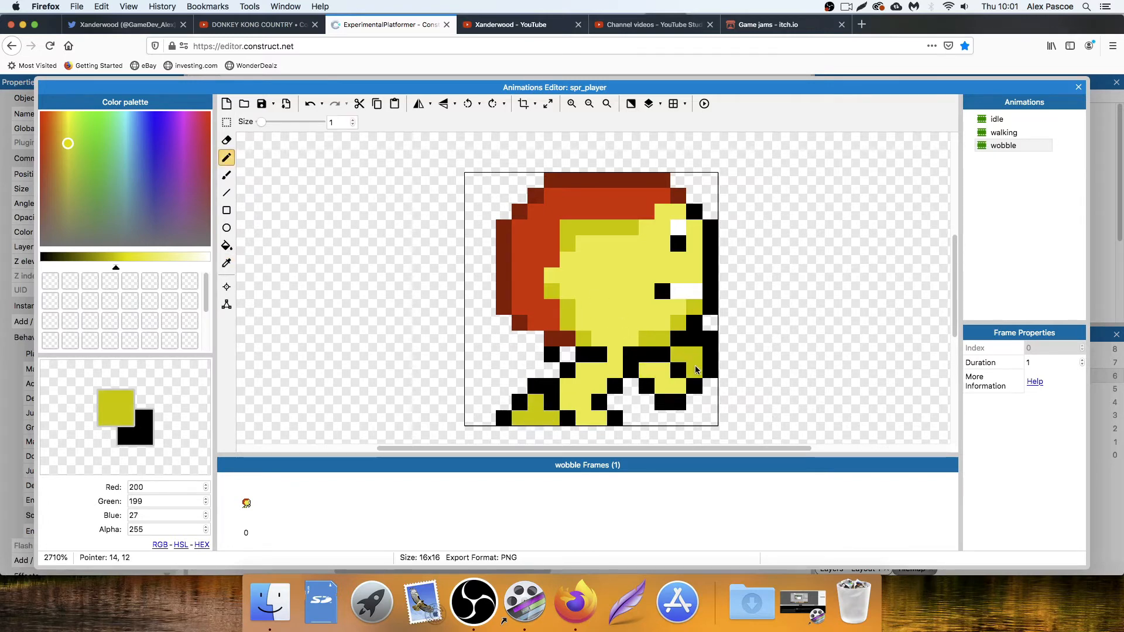
Undo the stray shading near the neck and erase the loose black pixel below the back of the hair.
{"action": "left_click", "coordinate": [573, 355]}
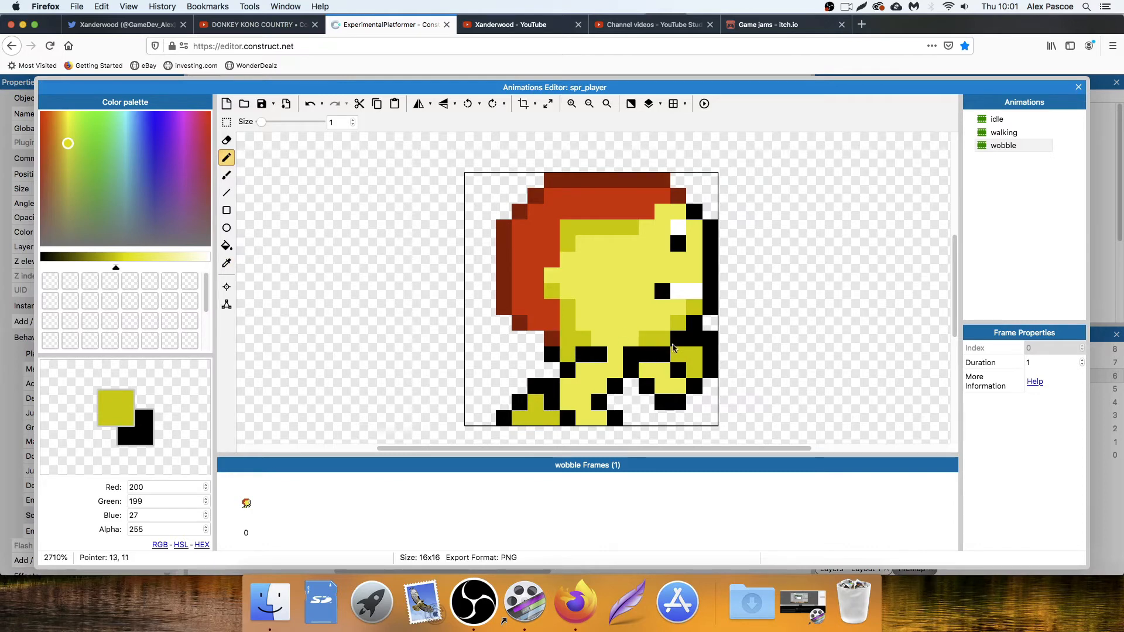
{"action": "left_click", "coordinate": [248, 505]}
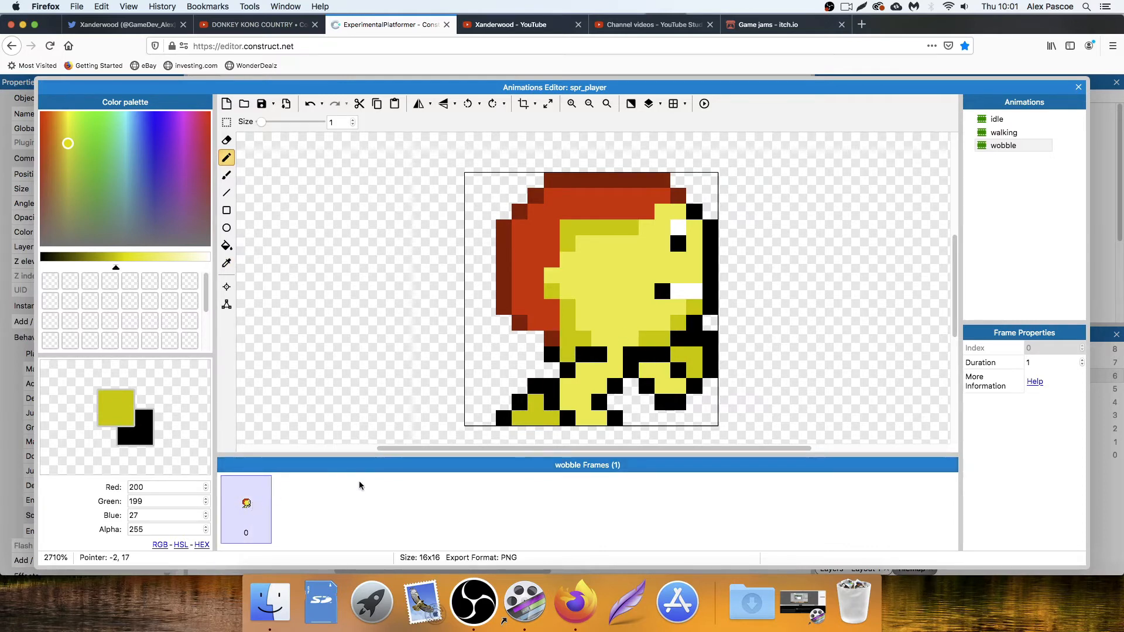
{"action": "key", "text": "super+z"}
{"action": "key", "text": "super+z"}
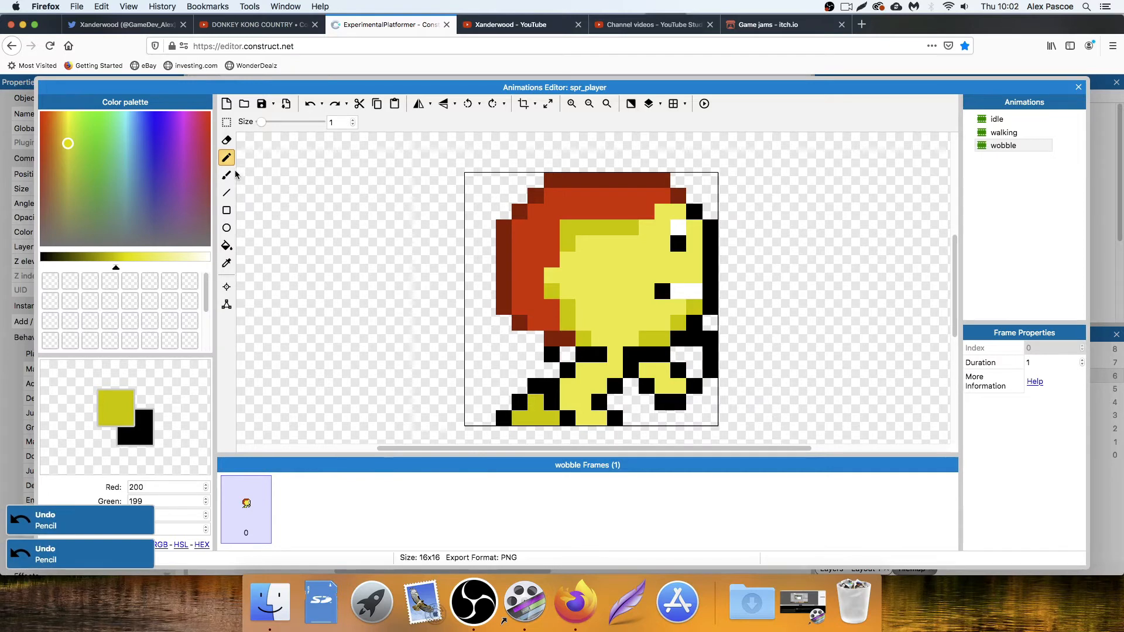
{"action": "left_click", "coordinate": [227, 140]}
{"action": "left_click", "coordinate": [552, 354]}
{"action": "key", "text": "shift+super+z"}
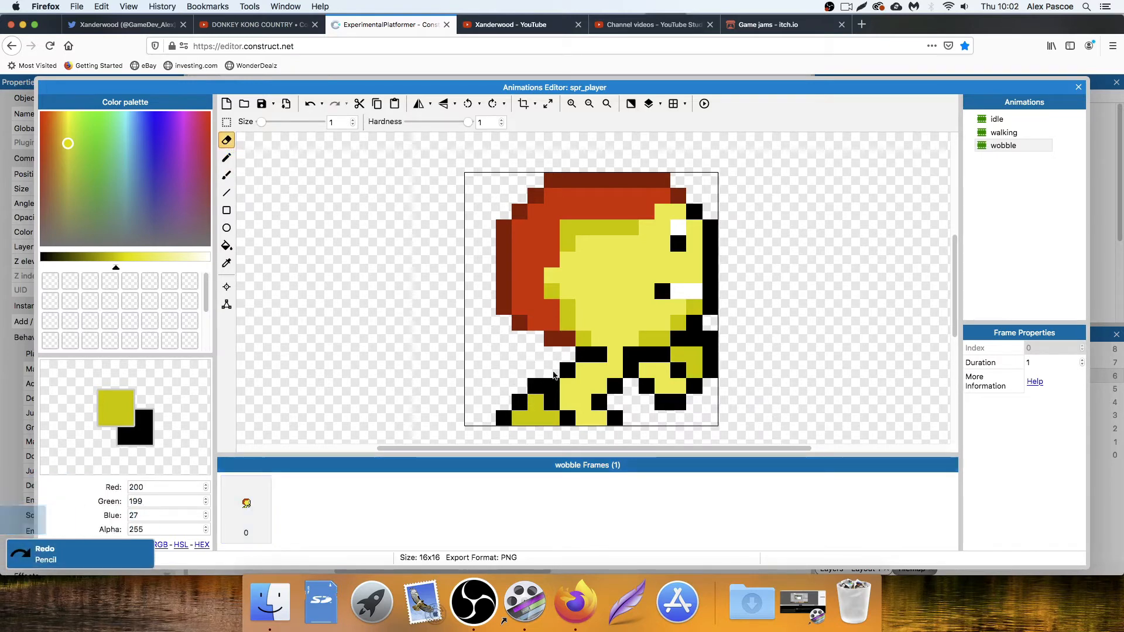
Duplicate wobble frame 0 and shift the head one pixel left in the new frame 1.
{"action": "right_click", "coordinate": [253, 503]}
{"action": "left_click", "coordinate": [321, 512]}
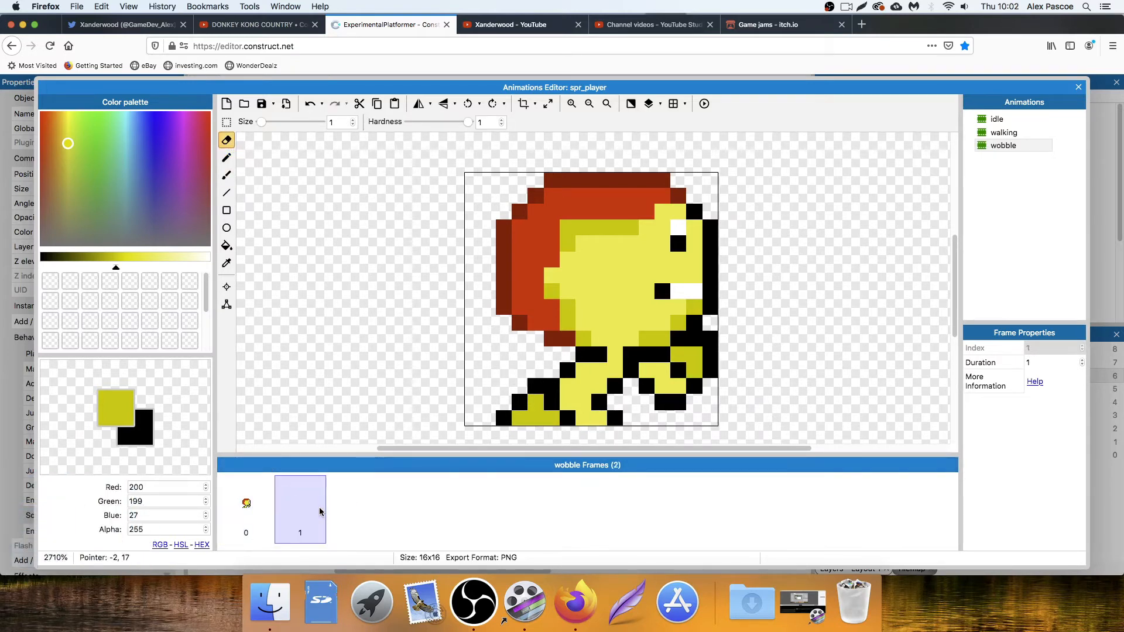
{"action": "left_click", "coordinate": [227, 122]}
{"action": "left_click_drag", "start_coordinate": [530, 189], "coordinate": [648, 381]}
{"action": "left_click", "coordinate": [736, 306]}
In wobble frame 1, remove the far arm and pull the near arm back toward the body.
{"action": "key", "text": "Delete"}
{"action": "key", "text": "Delete"}
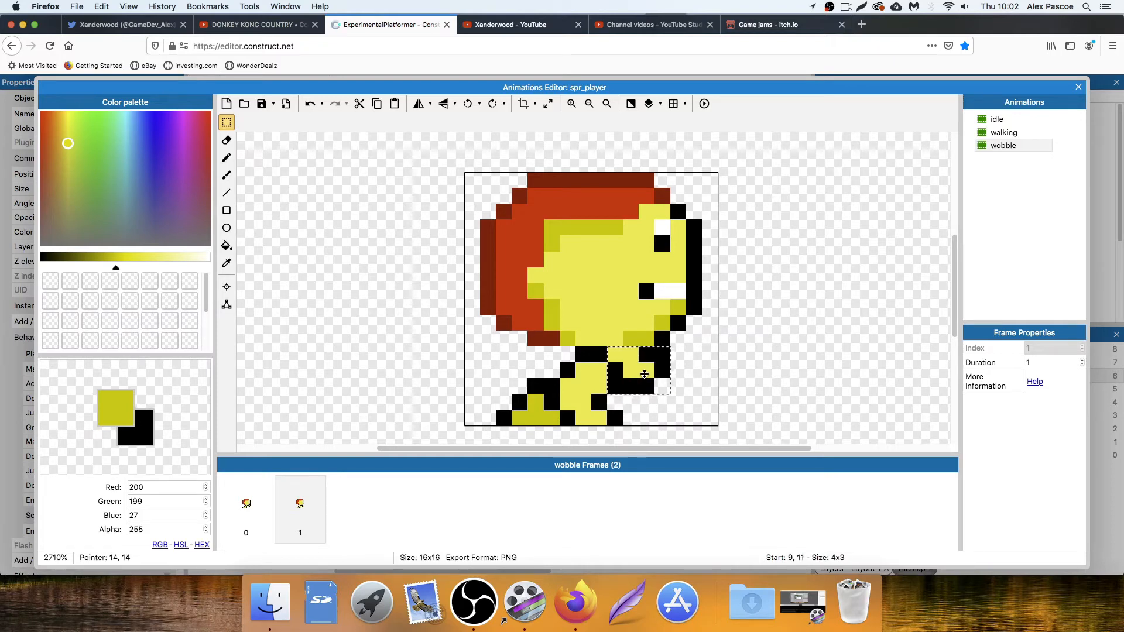
{"action": "key", "text": "Left"}
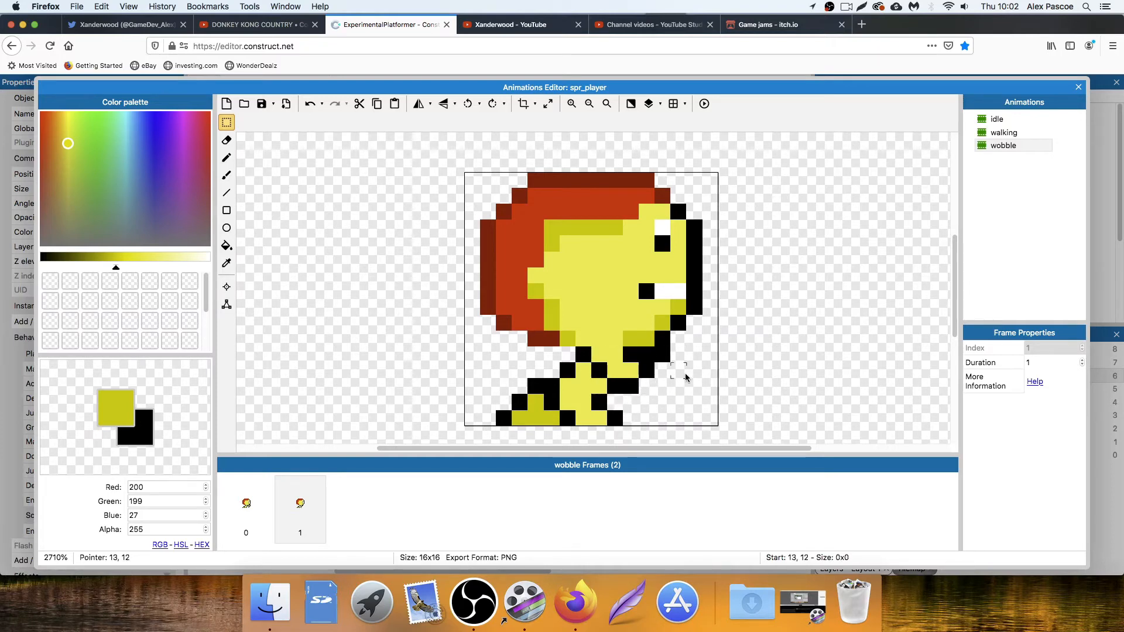
Delete the darker rear leg behind the body in wobble frame 1.
{"action": "left_click", "coordinate": [507, 392]}
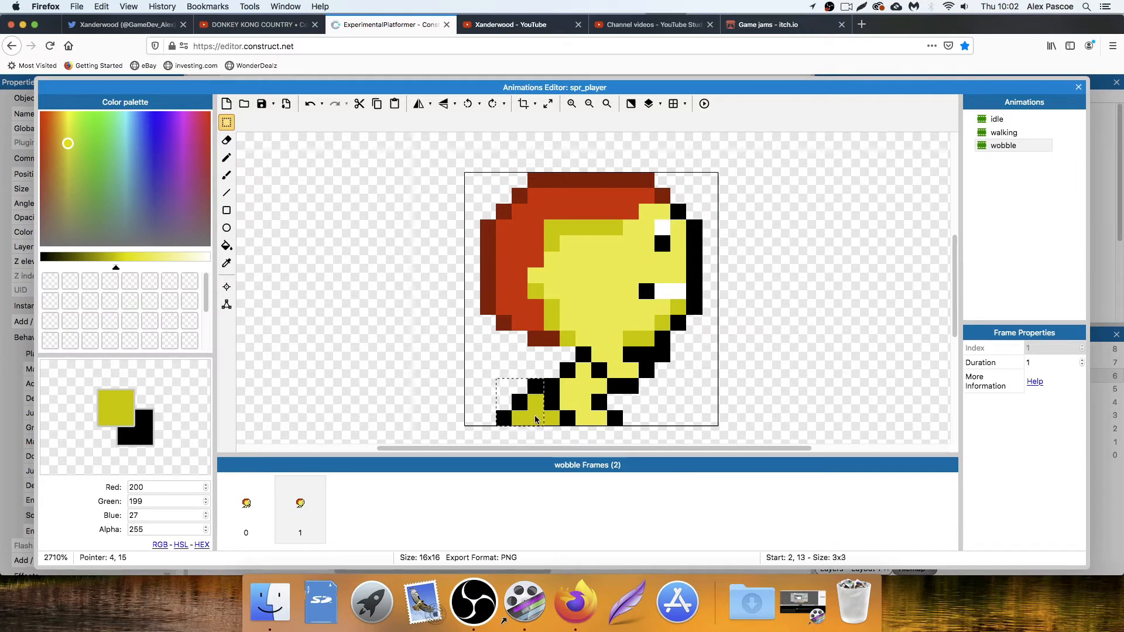
{"action": "key", "text": "Delete"}
{"action": "left_click_drag", "start_coordinate": [549, 418], "coordinate": [521, 414]}
{"action": "key", "text": "Delete"}
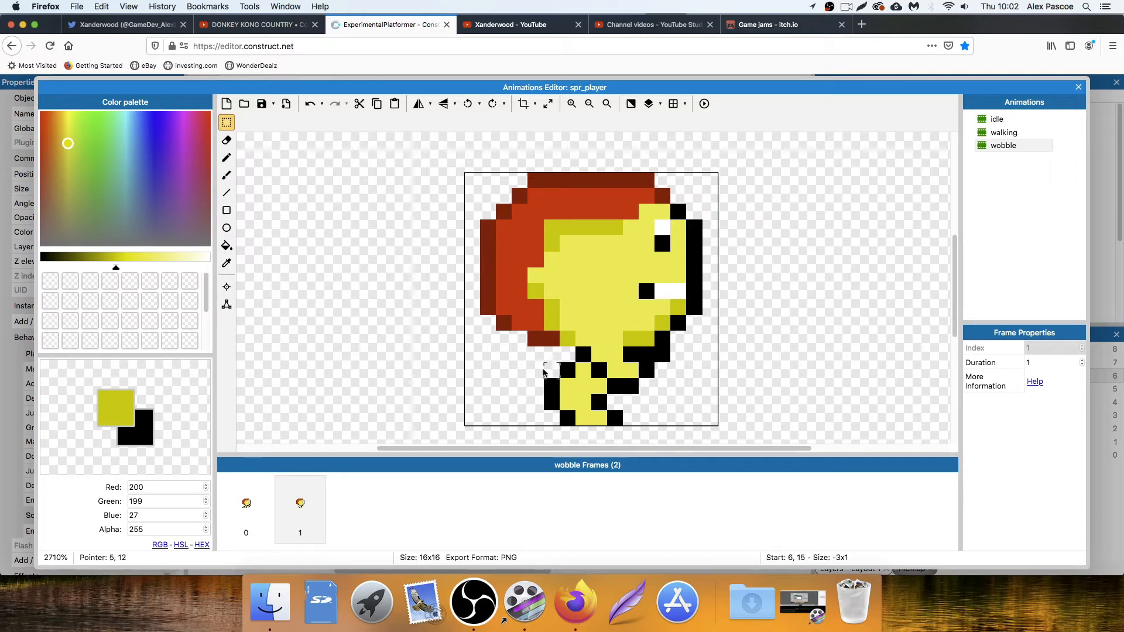
Draw a black outline for the far leg in front of the body in wobble frame 1 and compare it with frame 0.
{"action": "left_click", "coordinate": [227, 157]}
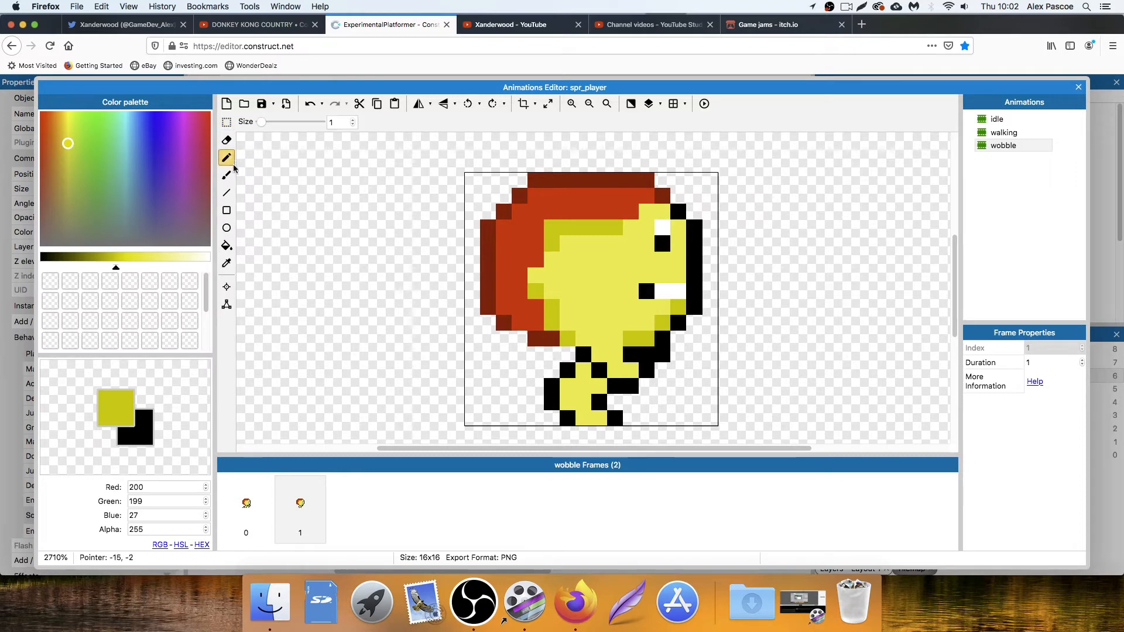
{"action": "left_click_drag", "start_coordinate": [102, 265], "coordinate": [41, 266]}
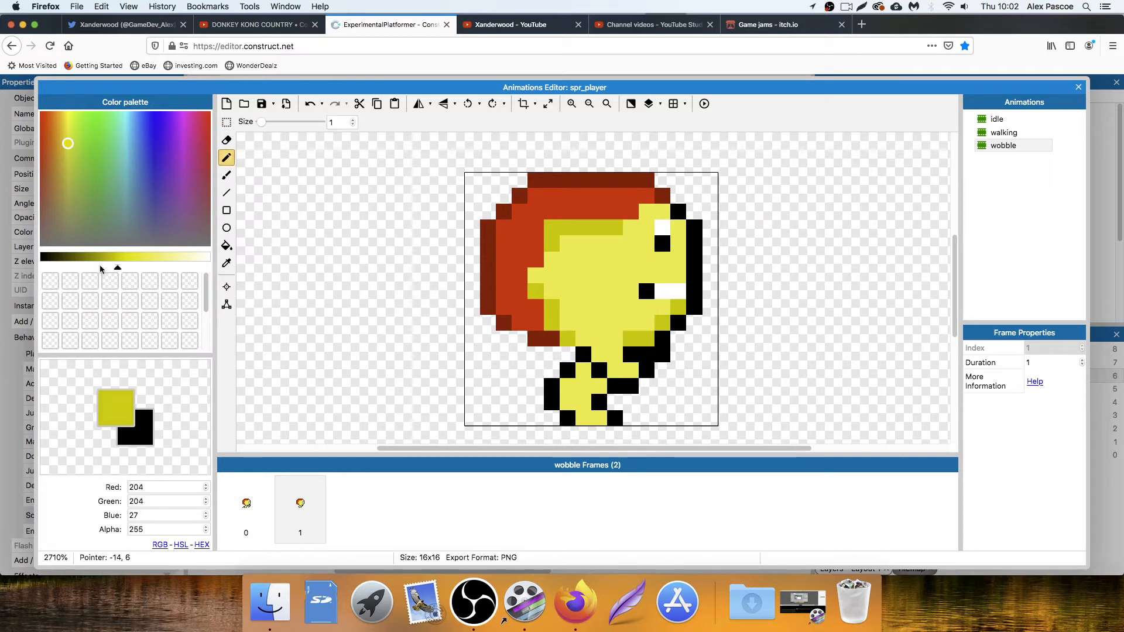
{"action": "left_click", "coordinate": [632, 402]}
{"action": "left_click_drag", "start_coordinate": [646, 402], "coordinate": [647, 418]}
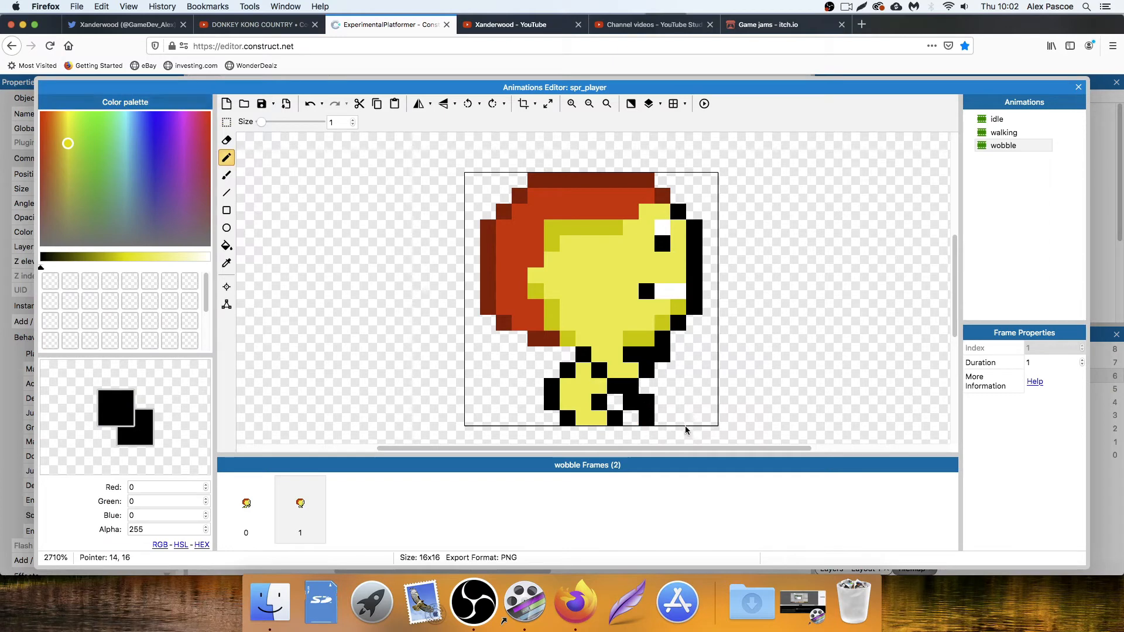
{"action": "left_click", "coordinate": [246, 503]}
{"action": "left_click", "coordinate": [278, 506]}
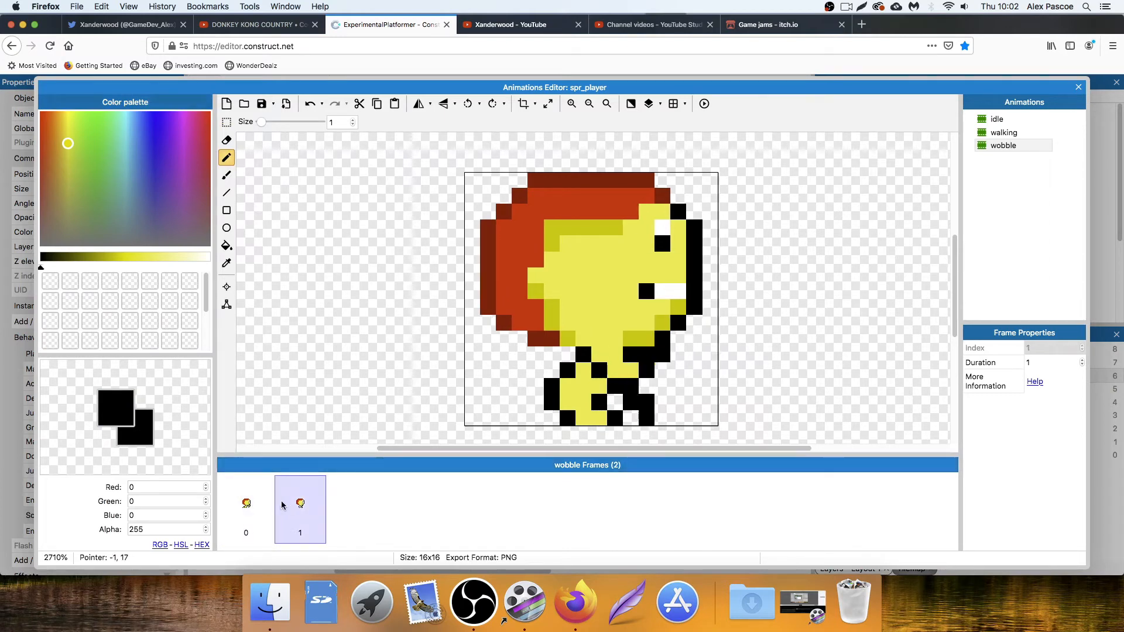
Fill the far leg with the darker yellow sampled from the face shading and erase the surplus black outline pixel beside it.
{"action": "left_click", "coordinate": [226, 263]}
{"action": "left_click", "coordinate": [554, 310]}
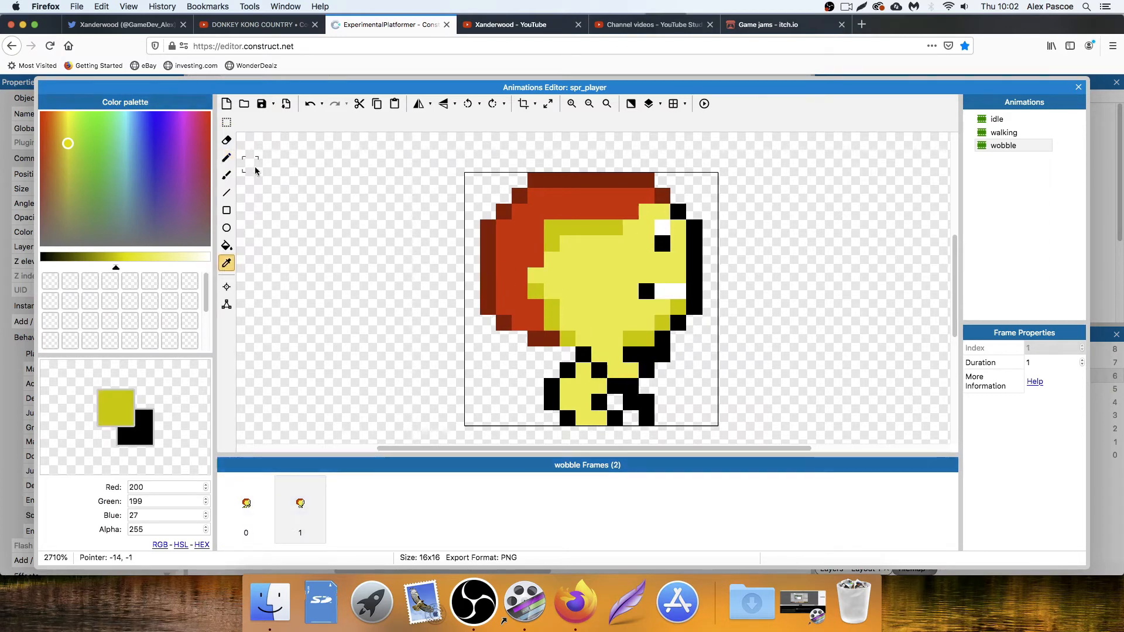
{"action": "left_click", "coordinate": [227, 158]}
{"action": "left_click", "coordinate": [615, 402]}
{"action": "left_click", "coordinate": [631, 418]}
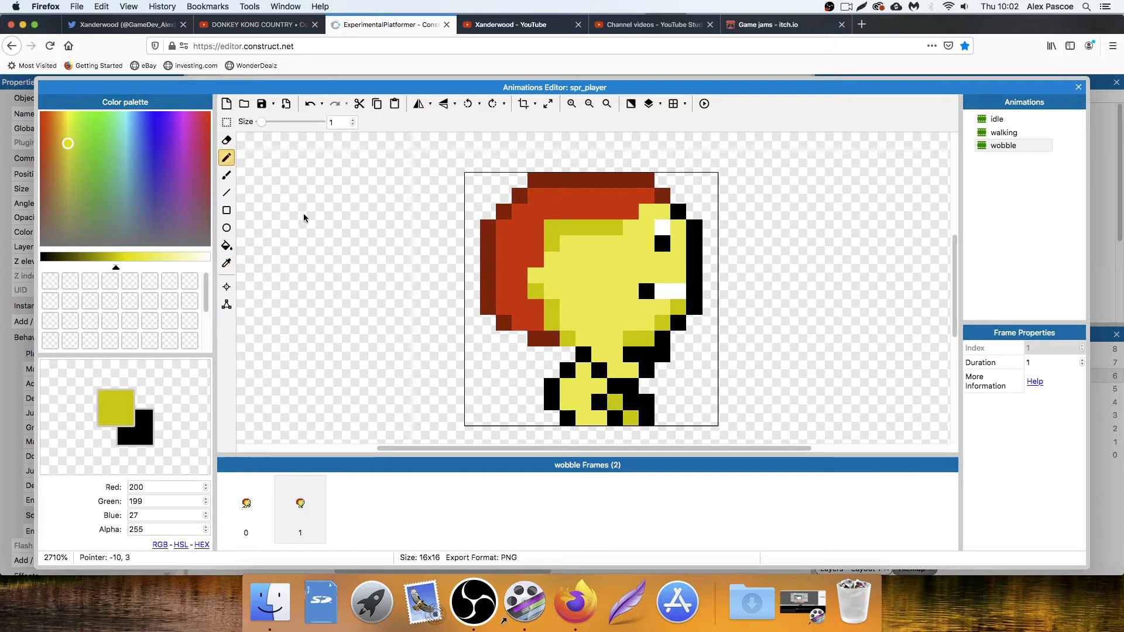
{"action": "left_click", "coordinate": [226, 140]}
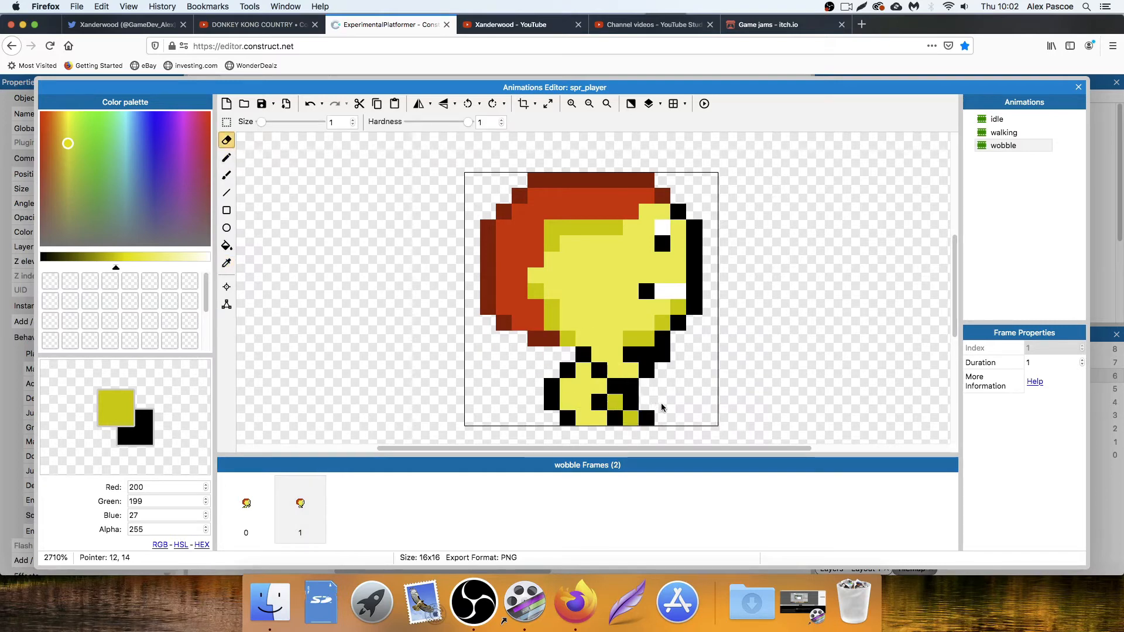
Compare wobble frames 0 and 1, and erase the black corner pixel above the far hand in frame 0.
{"action": "left_click", "coordinate": [246, 503]}
{"action": "left_click", "coordinate": [300, 504]}
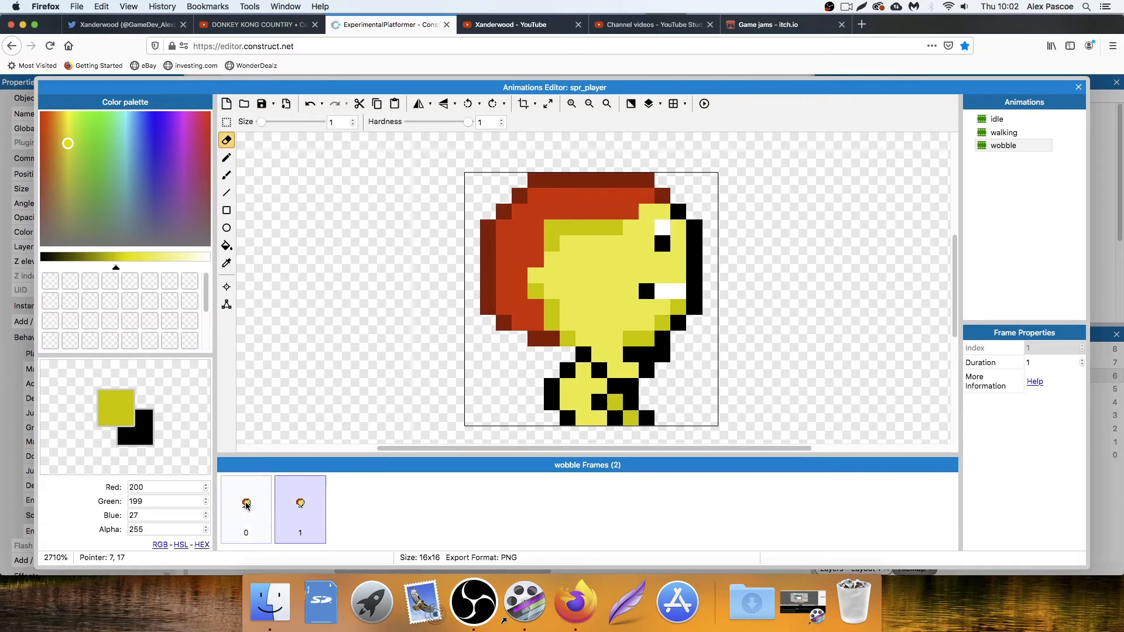
{"action": "left_click", "coordinate": [246, 505]}
{"action": "left_click", "coordinate": [287, 506]}
{"action": "left_click", "coordinate": [247, 506]}
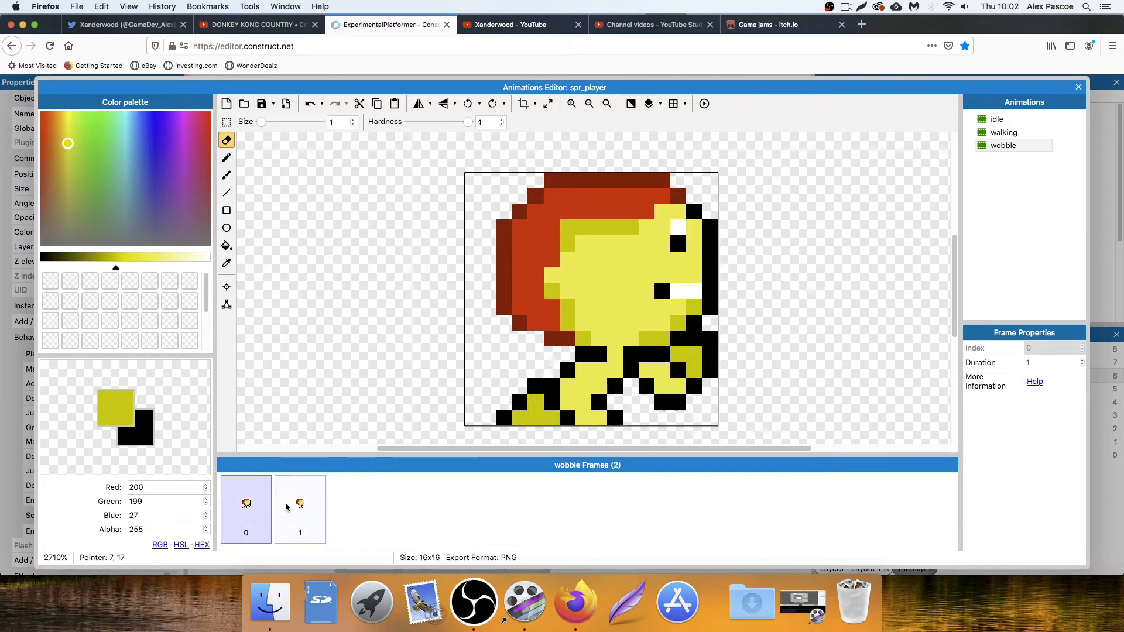
{"action": "left_click", "coordinate": [287, 507]}
{"action": "left_click", "coordinate": [244, 508]}
{"action": "left_click", "coordinate": [713, 340]}
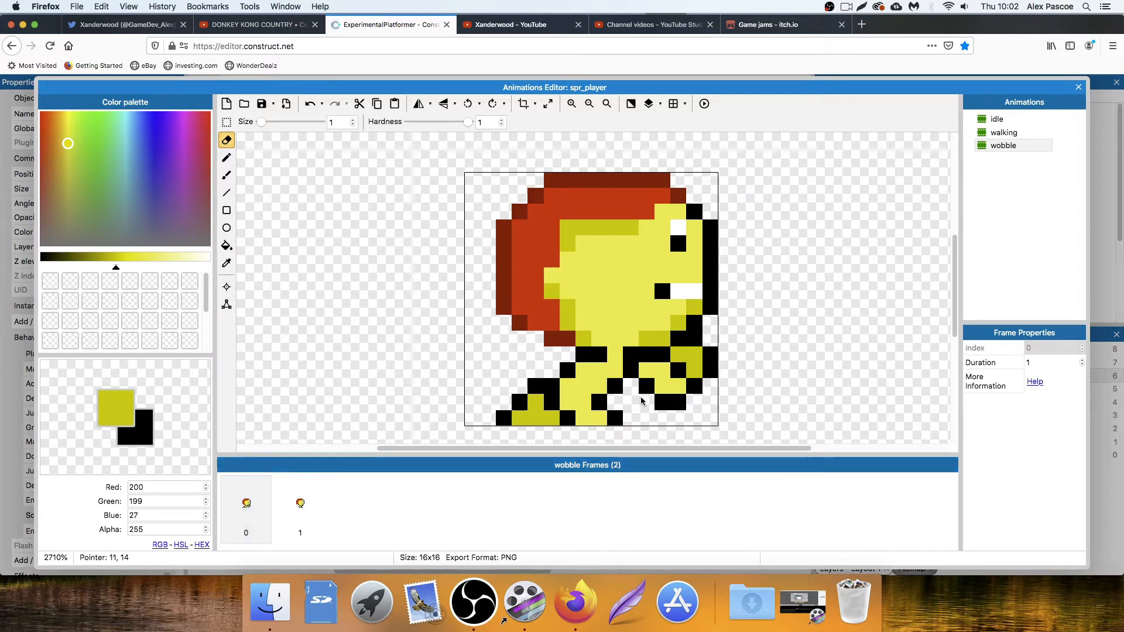
Duplicate wobble frame 1 and shift the head one pixel right and one pixel down in the new frame 2.
{"action": "left_click", "coordinate": [307, 512]}
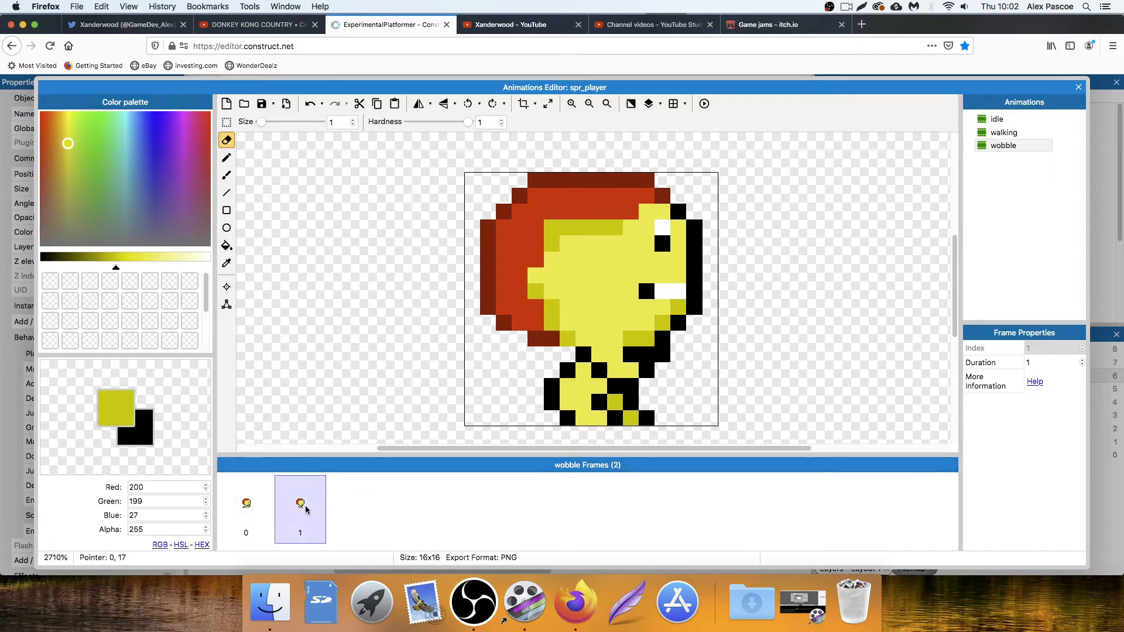
{"action": "right_click", "coordinate": [314, 507]}
{"action": "left_click", "coordinate": [366, 427]}
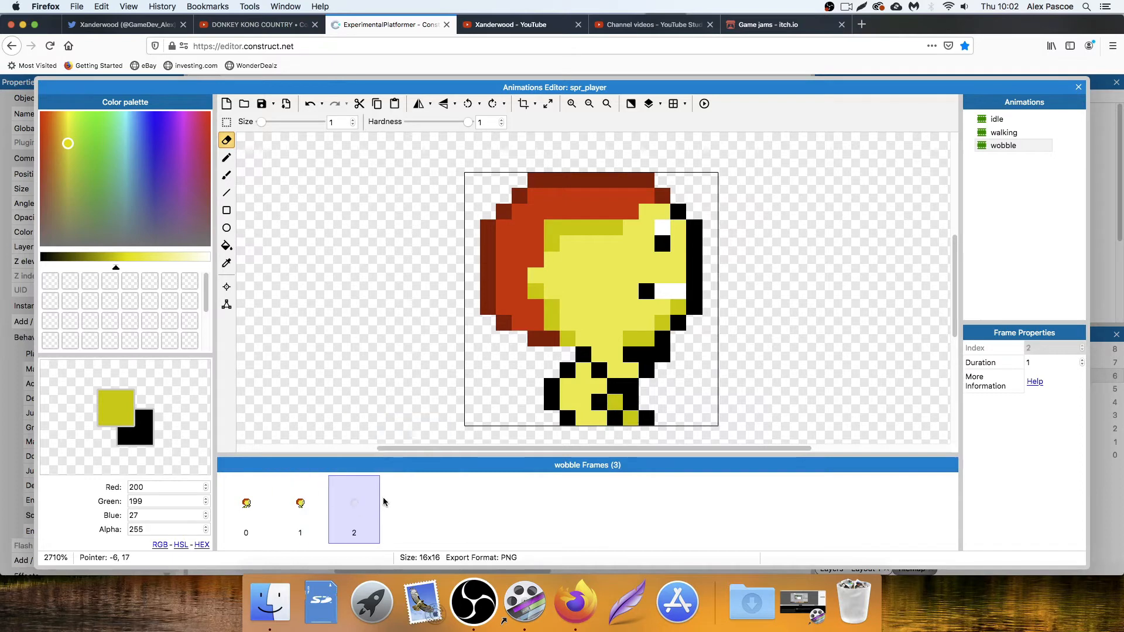
{"action": "left_click", "coordinate": [227, 122]}
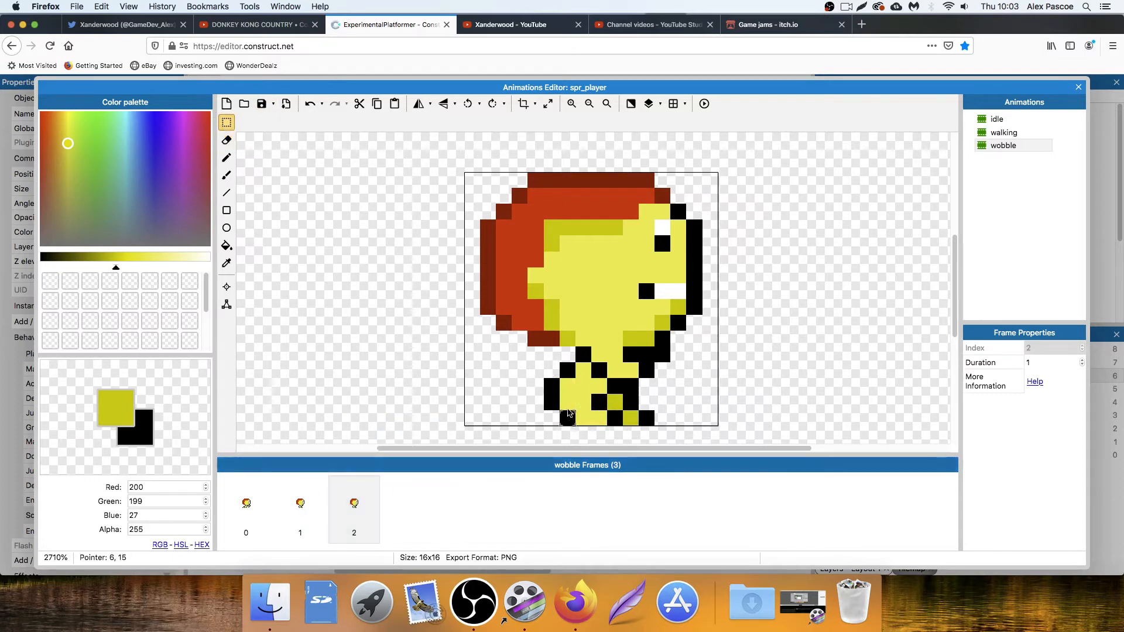
{"action": "left_click_drag", "start_coordinate": [530, 365], "coordinate": [585, 421]}
{"action": "left_click_drag", "start_coordinate": [471, 179], "coordinate": [678, 315]}
{"action": "left_click", "coordinate": [768, 342]}
Compare the three wobble frames and preview the wobble animation.
{"action": "left_click", "coordinate": [287, 501]}
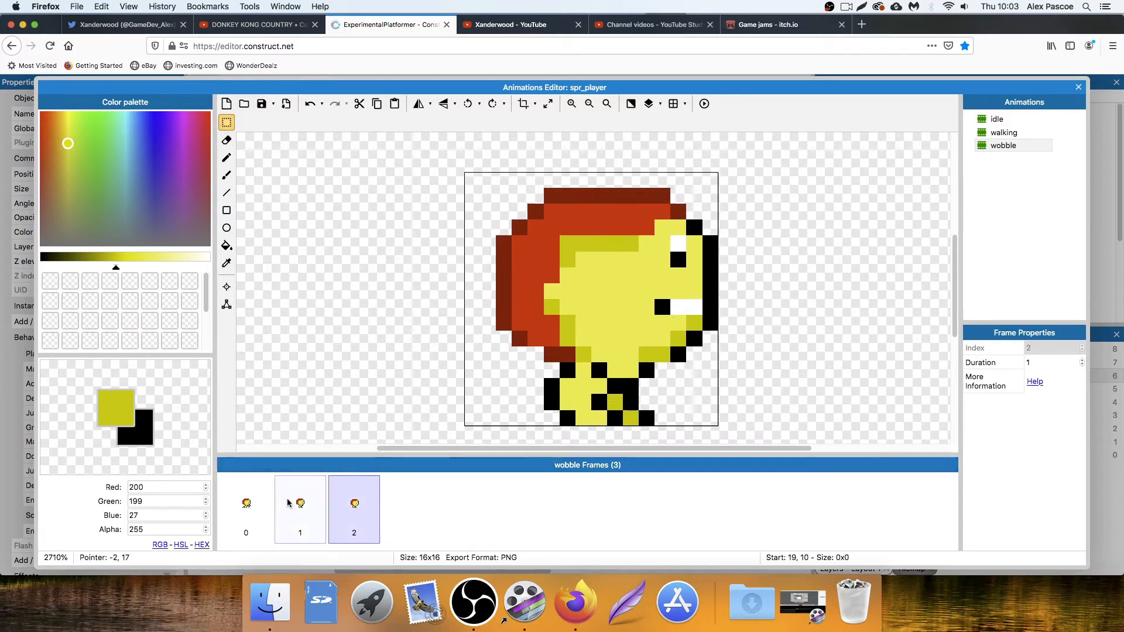
{"action": "left_click", "coordinate": [255, 501]}
{"action": "left_click", "coordinate": [299, 502]}
{"action": "left_click", "coordinate": [354, 502]}
{"action": "left_click", "coordinate": [300, 502]}
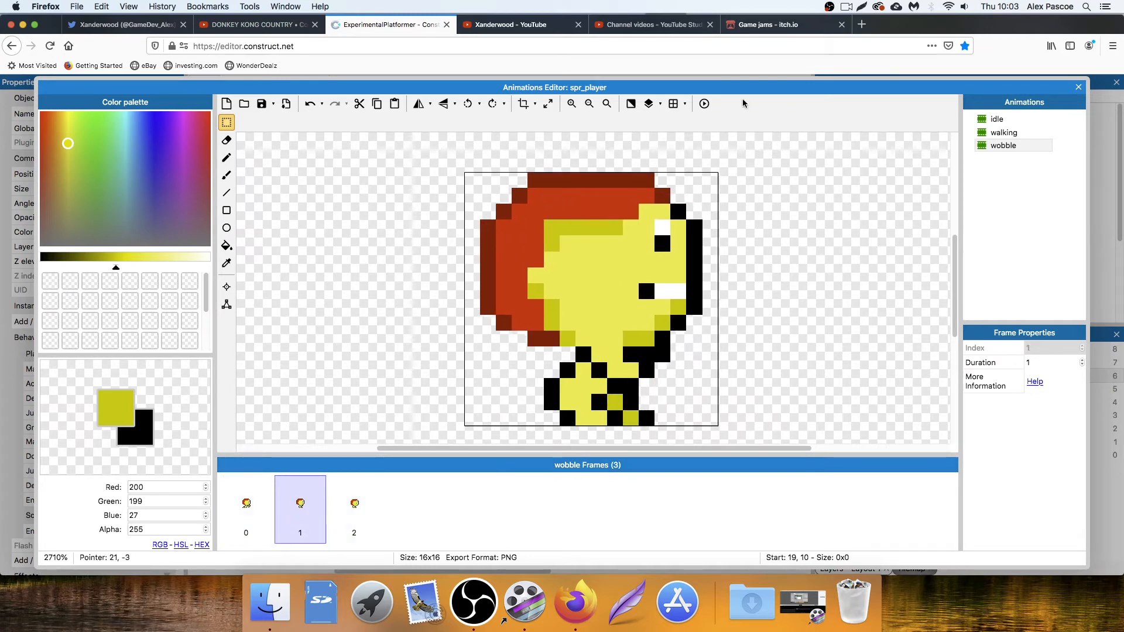
{"action": "left_click", "coordinate": [1004, 146]}
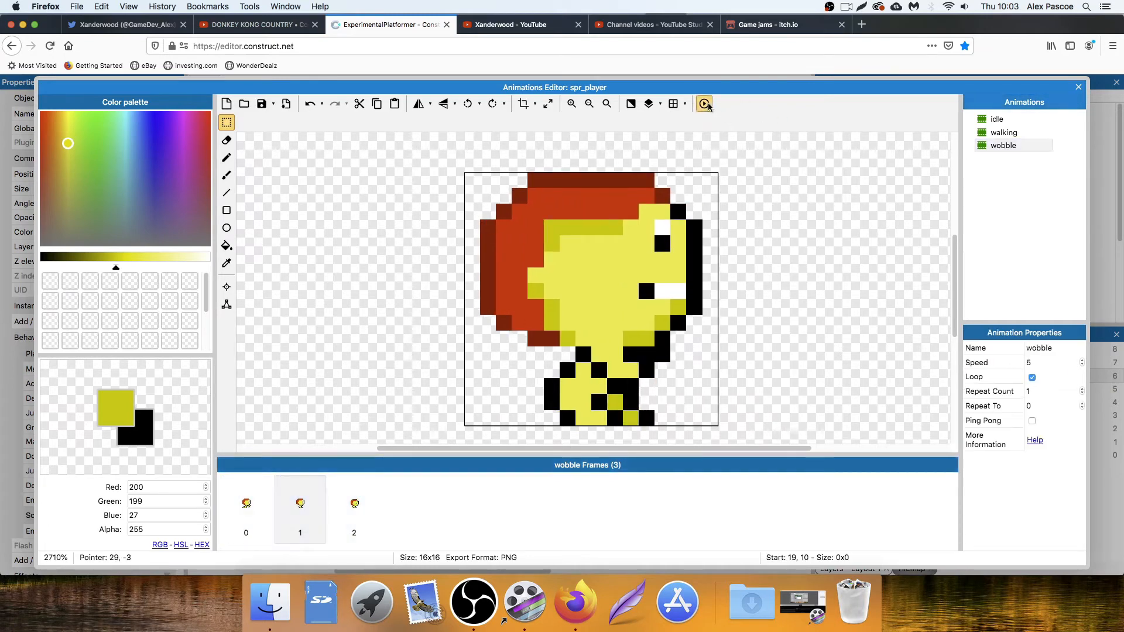
{"action": "left_click", "coordinate": [704, 104]}
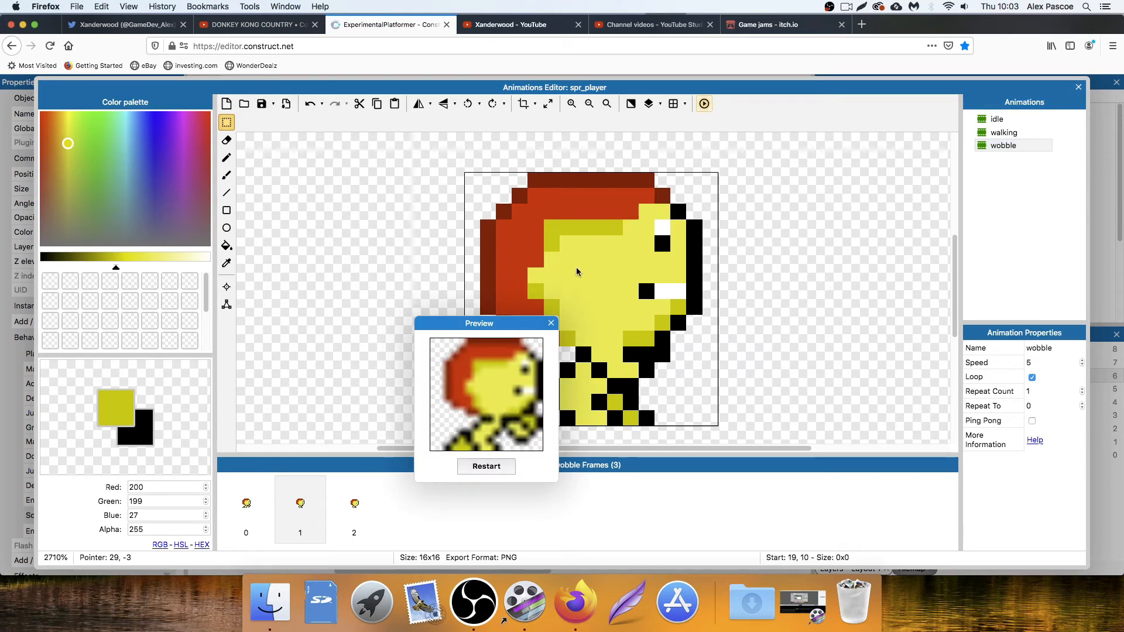
{"action": "left_click", "coordinate": [551, 326]}
Flip back and forth between wobble frames 0, 1 and 2 to examine how the pose changes.
{"action": "left_click", "coordinate": [303, 505]}
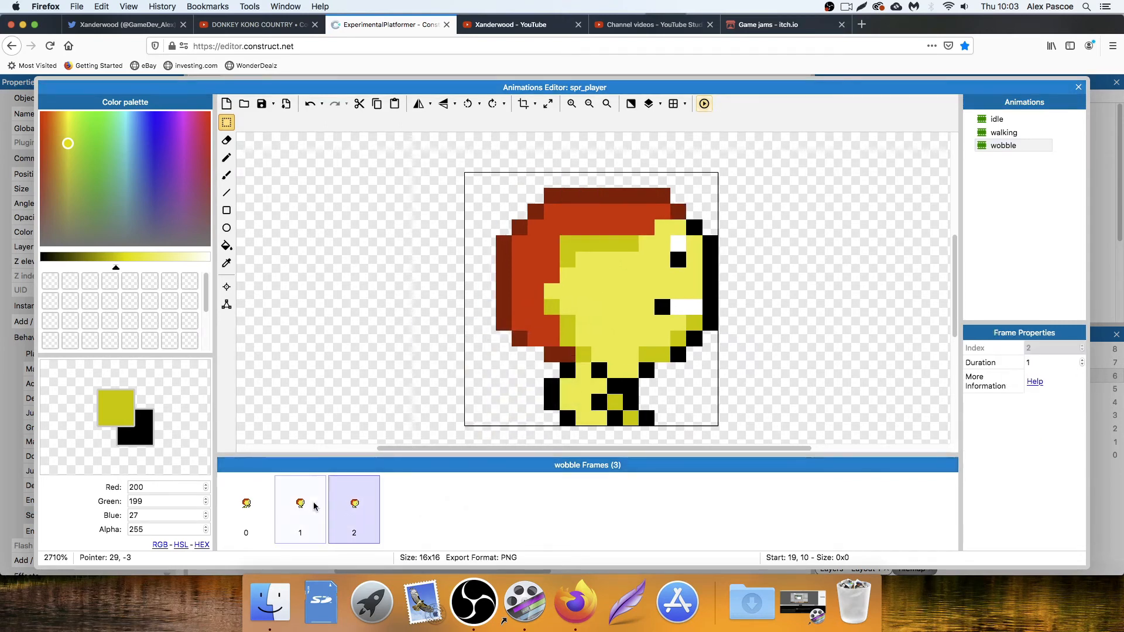
{"action": "left_click", "coordinate": [260, 507]}
{"action": "left_click", "coordinate": [355, 506]}
{"action": "left_click", "coordinate": [299, 507]}
{"action": "left_click", "coordinate": [251, 508]}
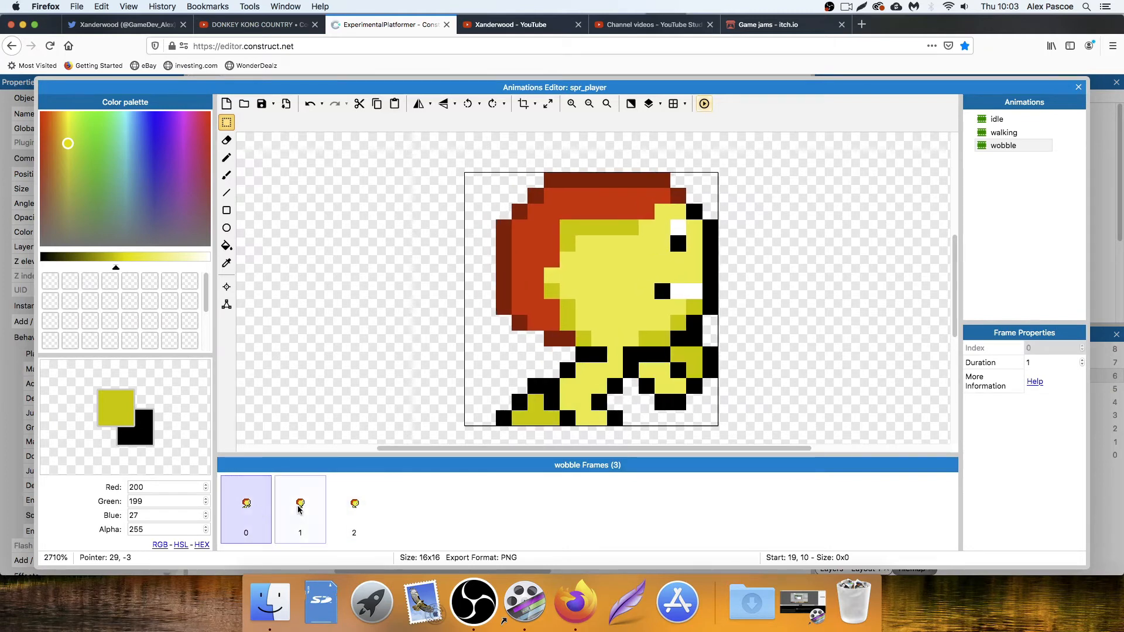
{"action": "left_click", "coordinate": [299, 509]}
{"action": "left_click", "coordinate": [334, 507]}
{"action": "left_click", "coordinate": [298, 507]}
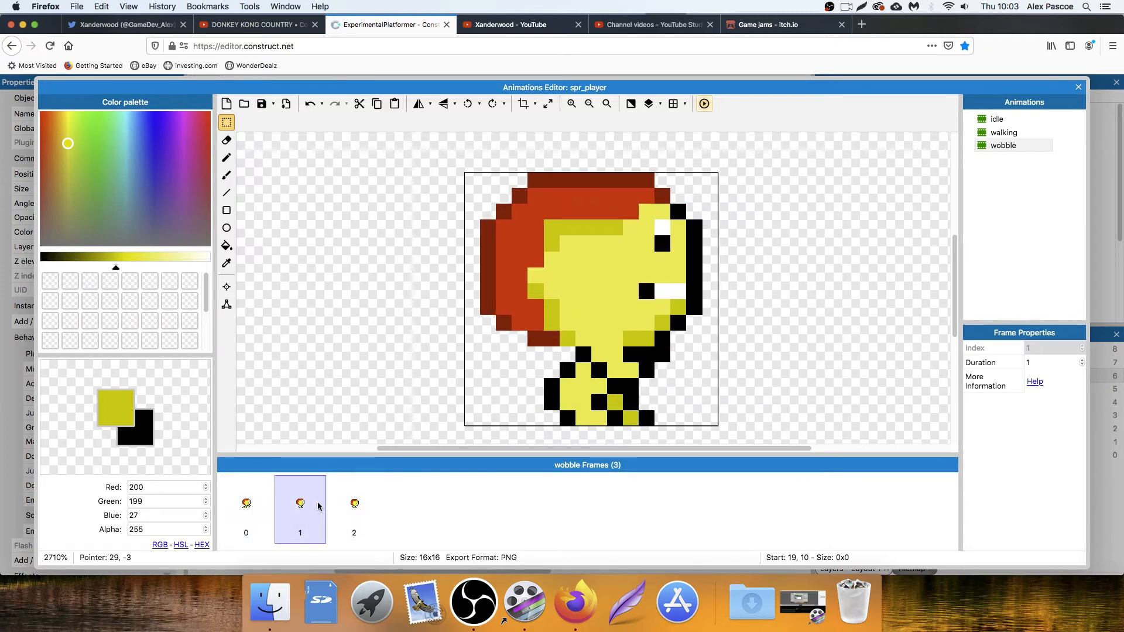
{"action": "left_click", "coordinate": [248, 507]}
{"action": "left_click", "coordinate": [299, 505]}
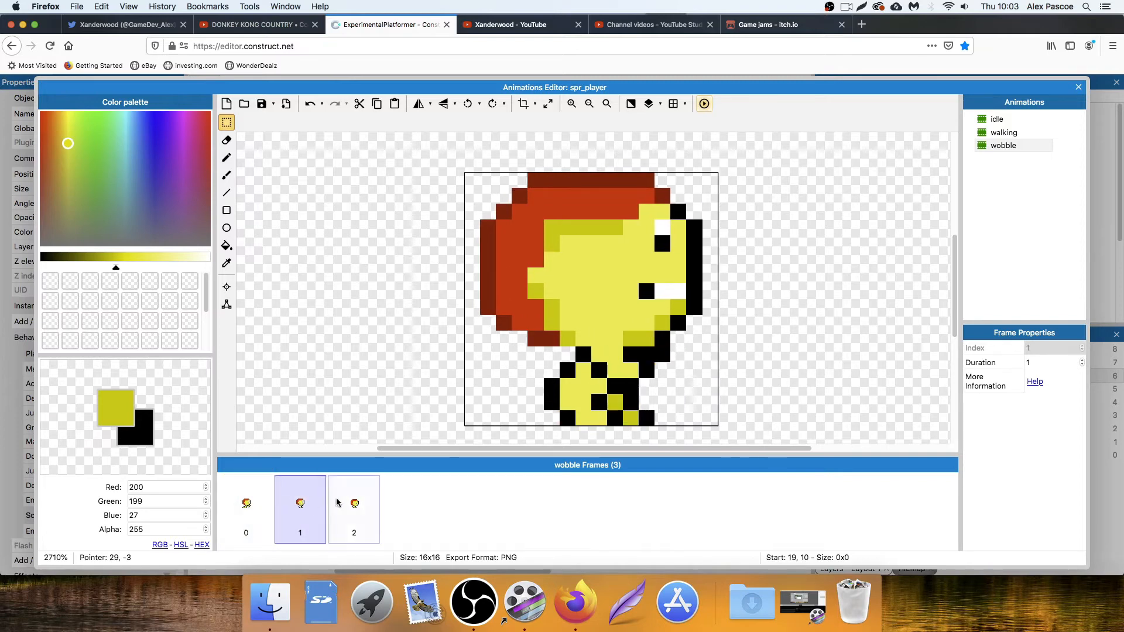
{"action": "left_click", "coordinate": [353, 504]}
Duplicate wobble frame 1 and move the copy to the end of the sequence as frame 3.
{"action": "left_click", "coordinate": [300, 502]}
{"action": "right_click", "coordinate": [301, 503]}
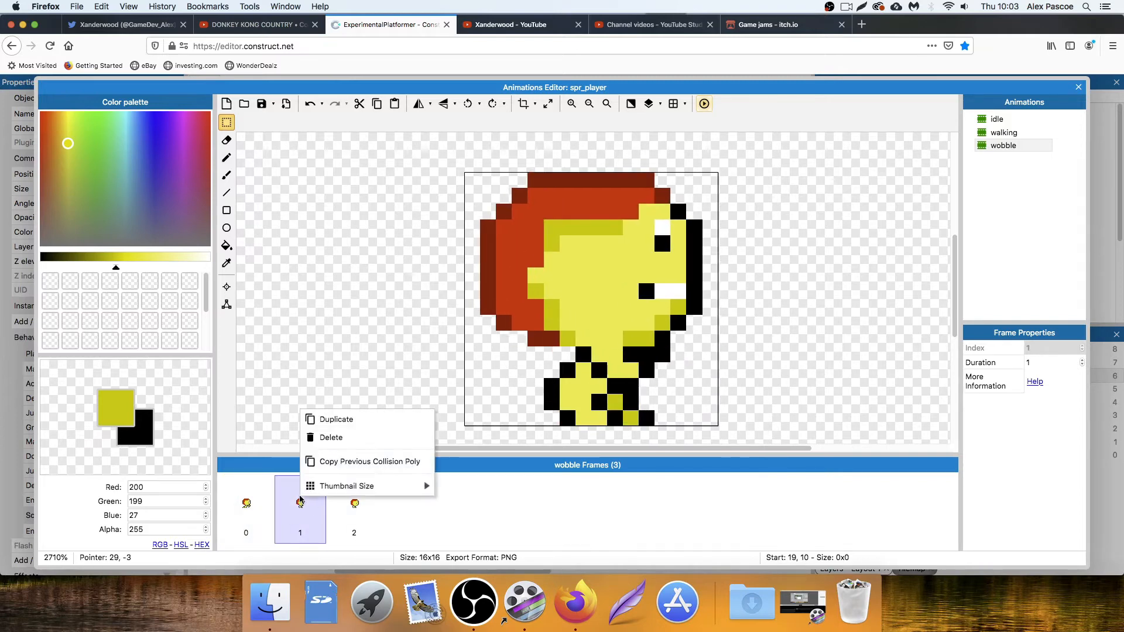
{"action": "left_click", "coordinate": [313, 421]}
{"action": "left_click_drag", "start_coordinate": [354, 504], "coordinate": [424, 503]}
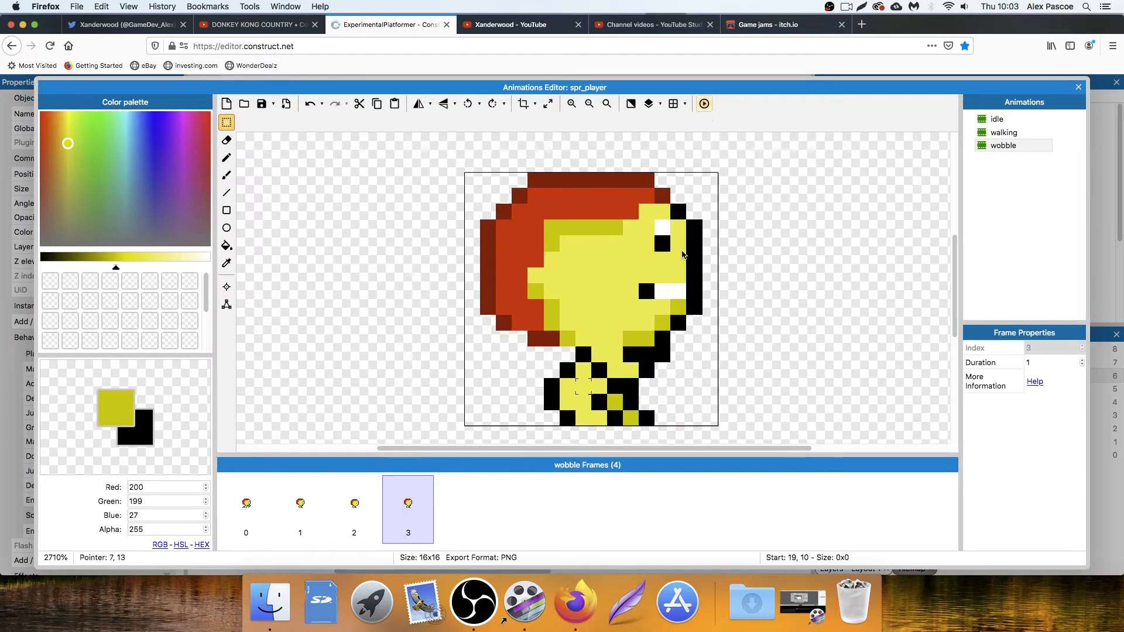
Preview the four-frame wobble animation and close the player sprite's animations editor.
{"action": "left_click", "coordinate": [705, 104]}
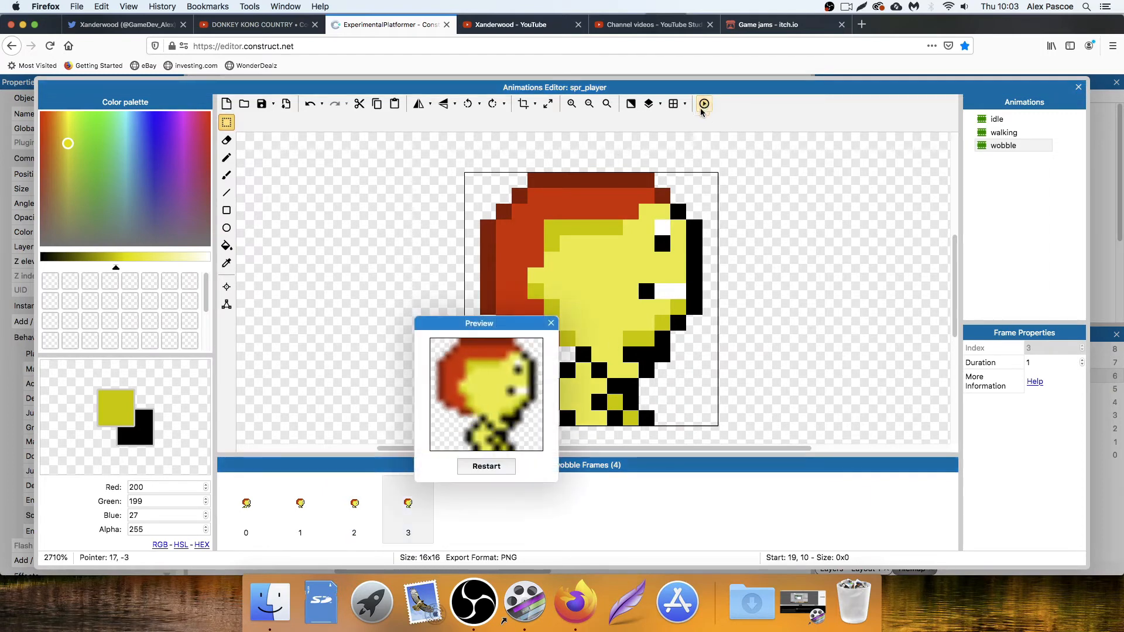
{"action": "left_click", "coordinate": [550, 325]}
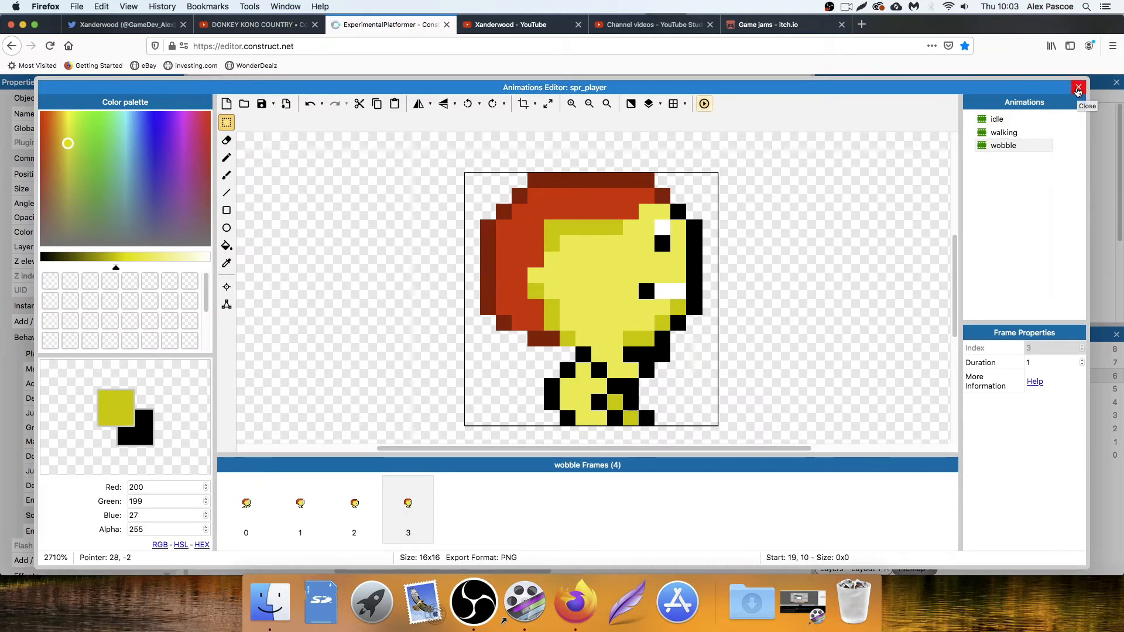
{"action": "left_click", "coordinate": [1018, 145]}
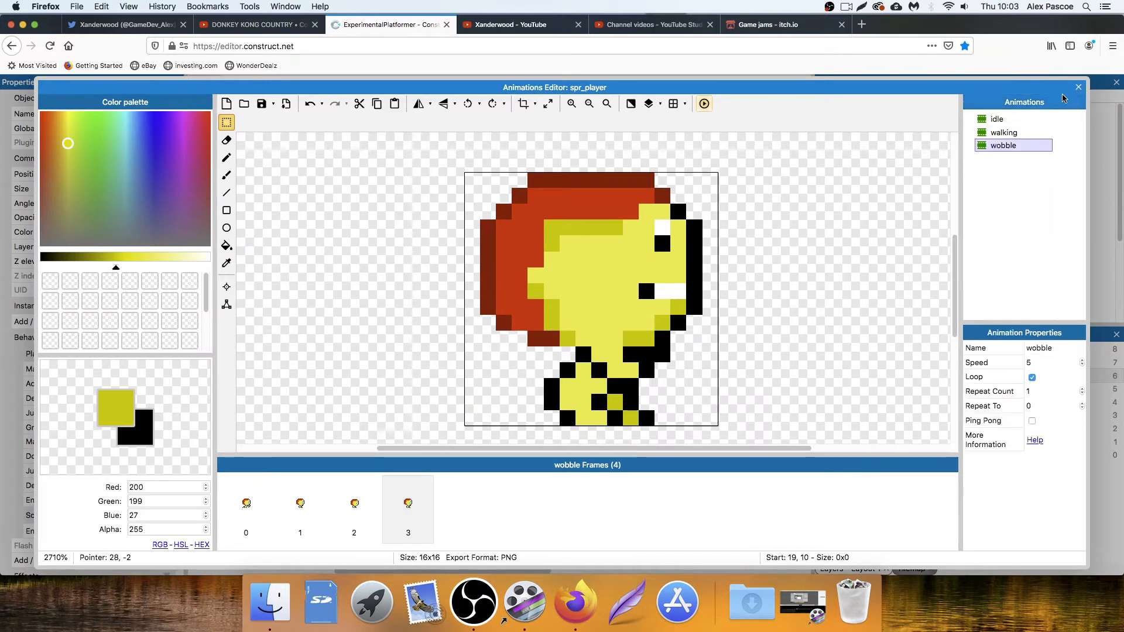
{"action": "left_click", "coordinate": [1079, 87]}
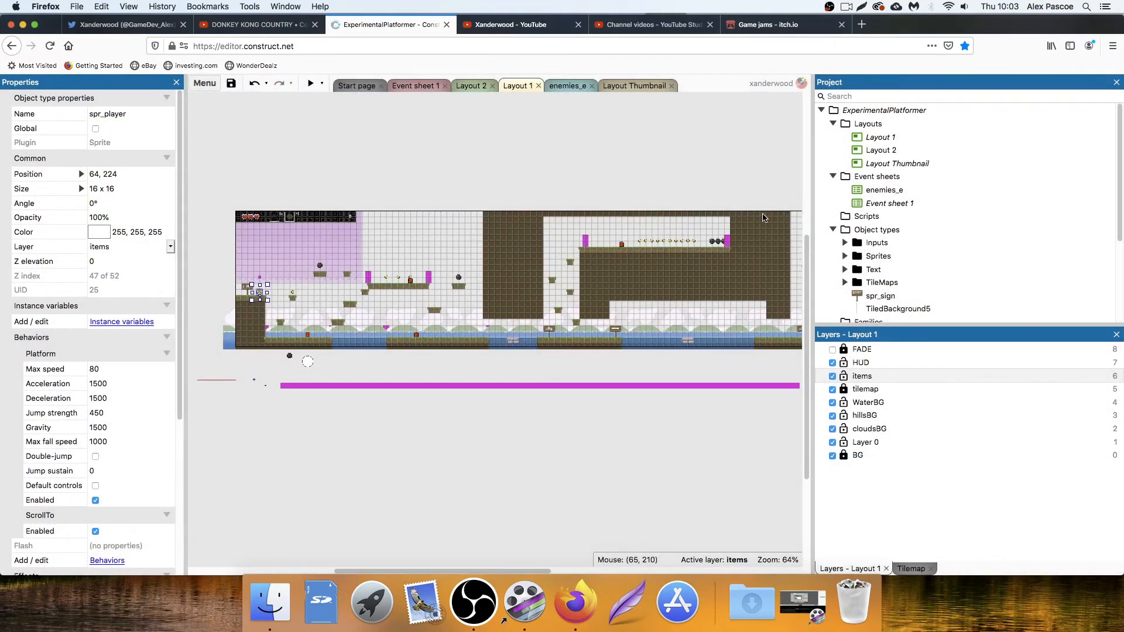
Review the Player Controls events in Event sheet 1, and return to Layout 1 to inspect the spr_collisionDeath strip.
{"action": "left_click", "coordinate": [424, 87]}
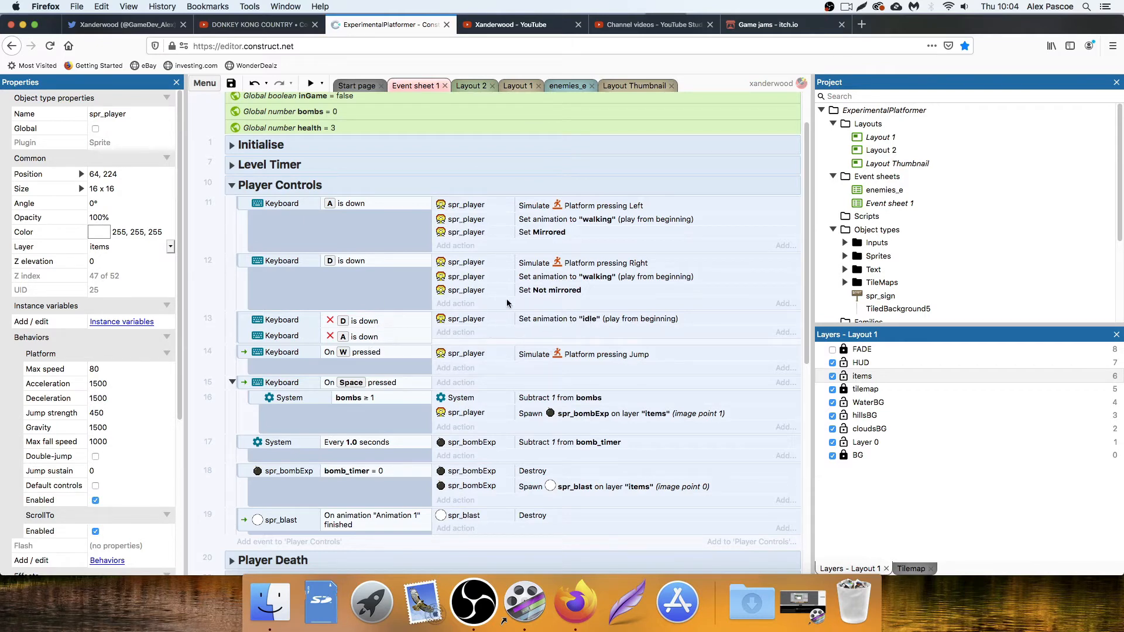
{"action": "left_click", "coordinate": [508, 87]}
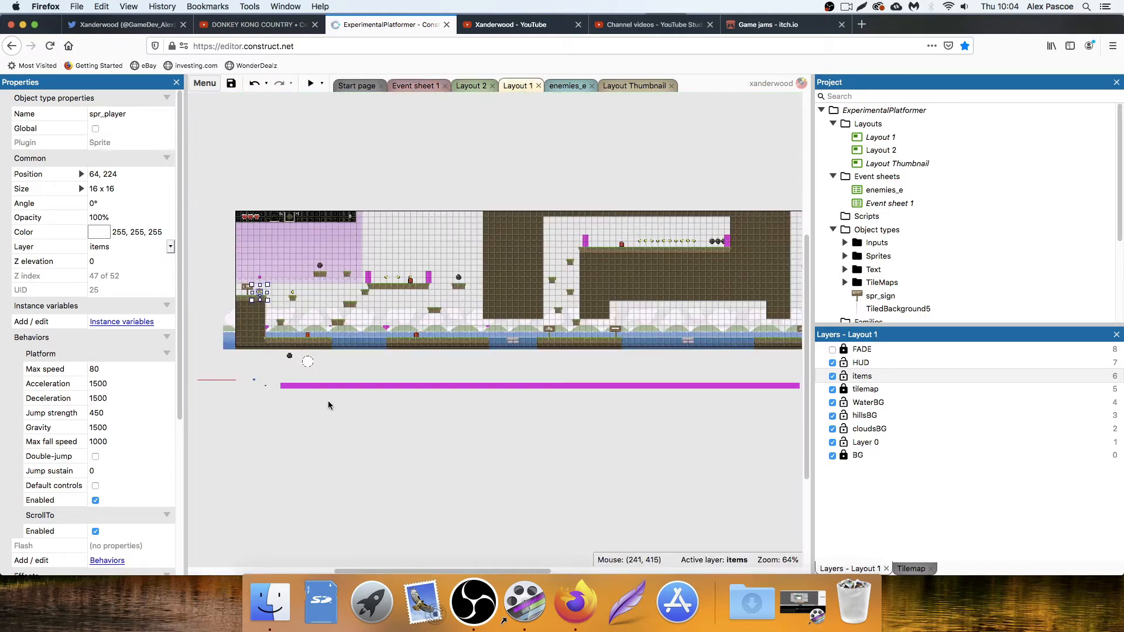
{"action": "left_click", "coordinate": [334, 424]}
{"action": "left_click", "coordinate": [356, 386]}
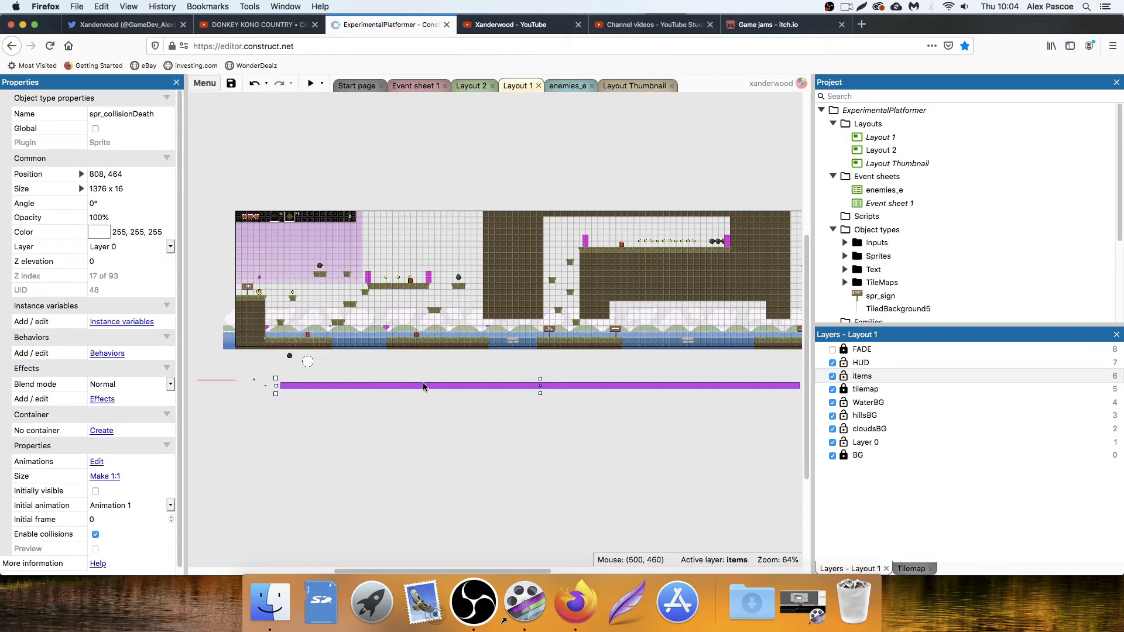
Clone the spr_collisionWall object type, place the clone above the layout and rename it spr_collisionWobble.
{"action": "left_click", "coordinate": [427, 278]}
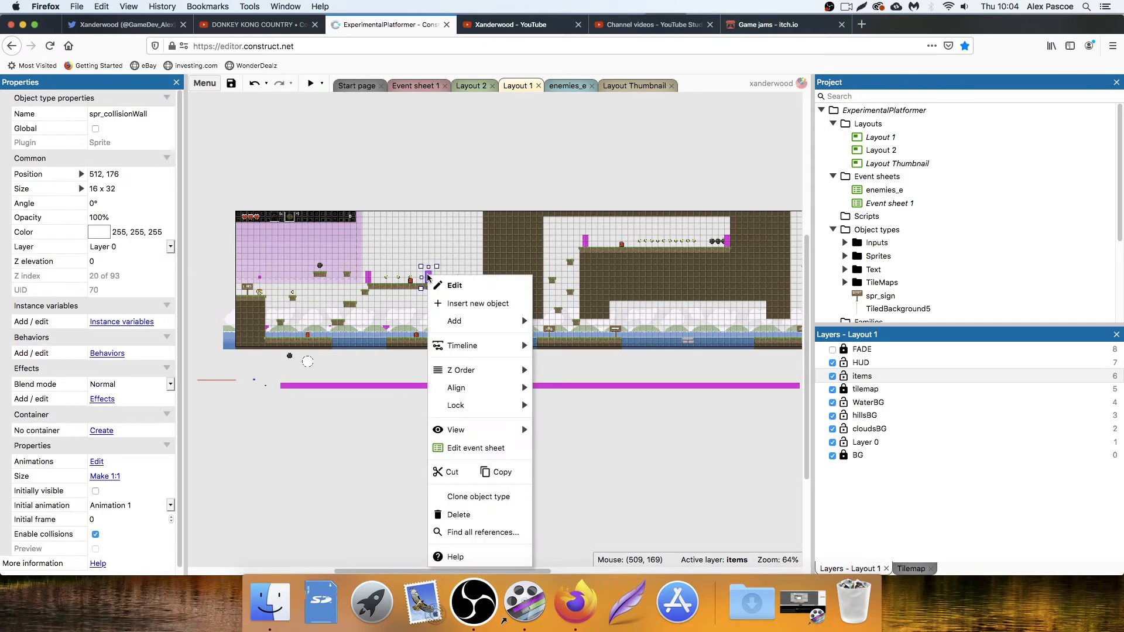
{"action": "right_click", "coordinate": [427, 278]}
{"action": "left_click", "coordinate": [464, 496]}
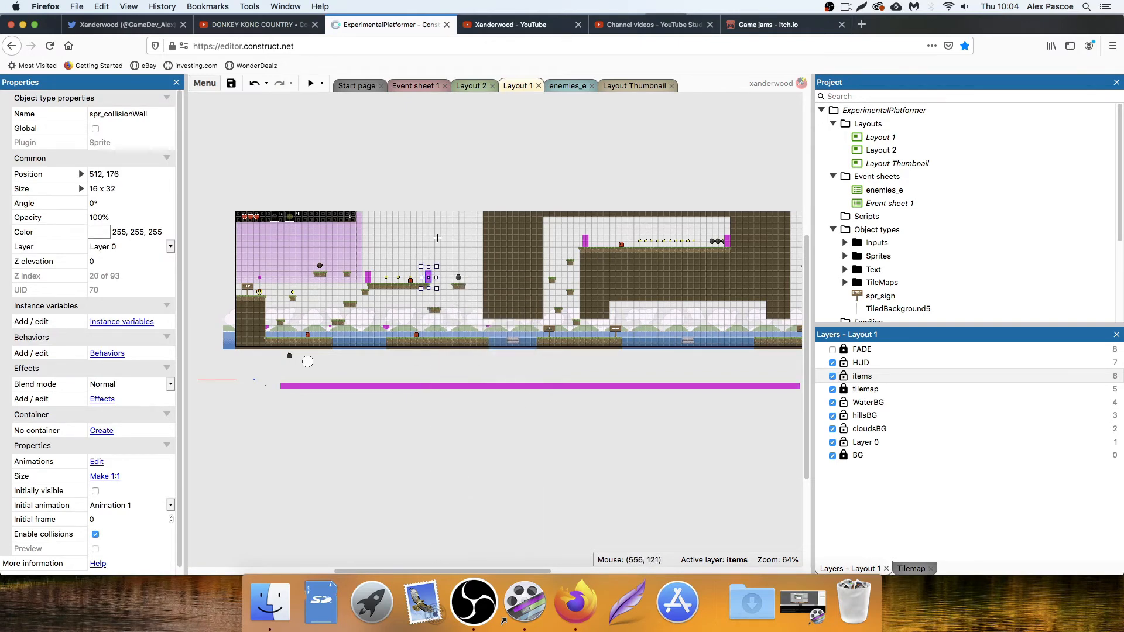
{"action": "left_click", "coordinate": [411, 170]}
{"action": "left_click", "coordinate": [172, 115]}
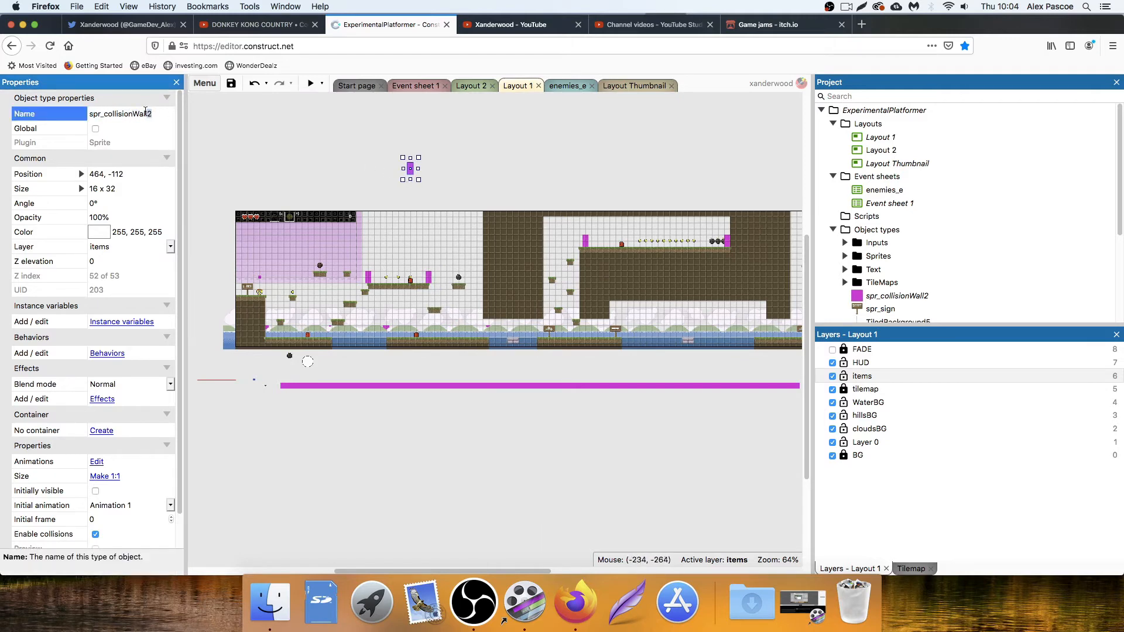
{"action": "type", "text": "obble"}
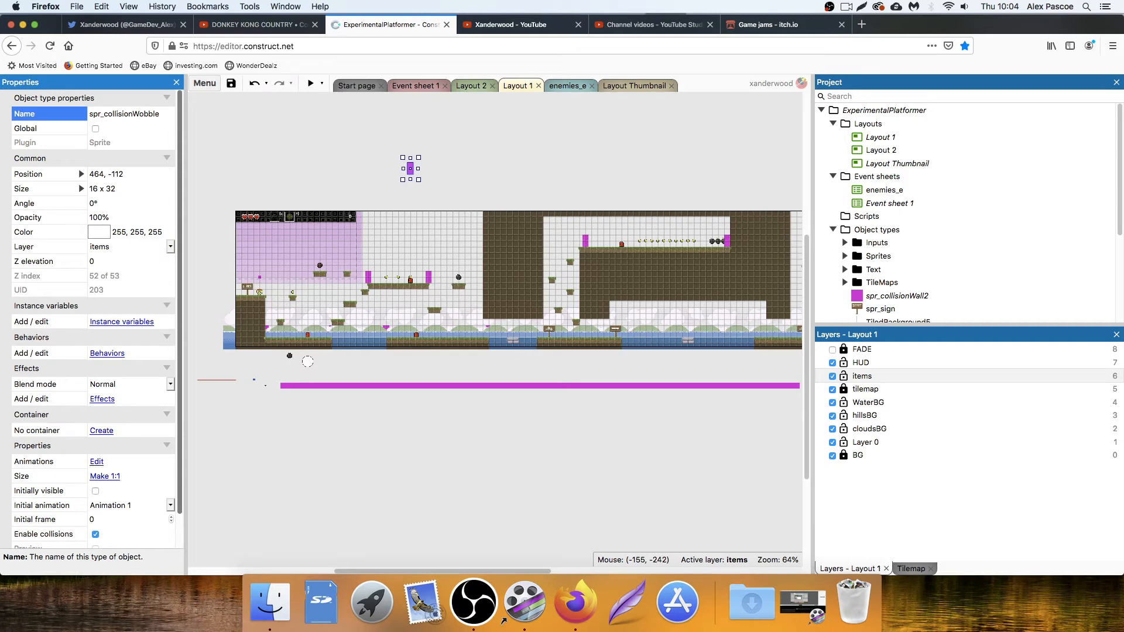
{"action": "key", "text": "Return"}
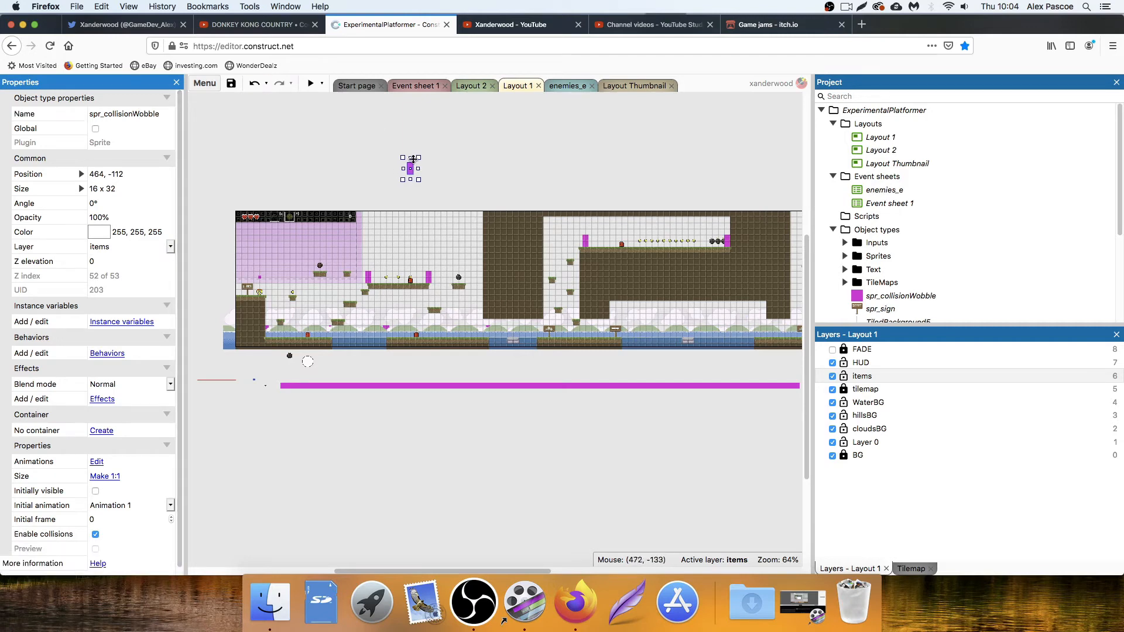
Resize the spr_collisionWobble block to 16 x 16 and move it to the ledge edge beside the player.
{"action": "left_click_drag", "start_coordinate": [413, 158], "coordinate": [230, 281]}
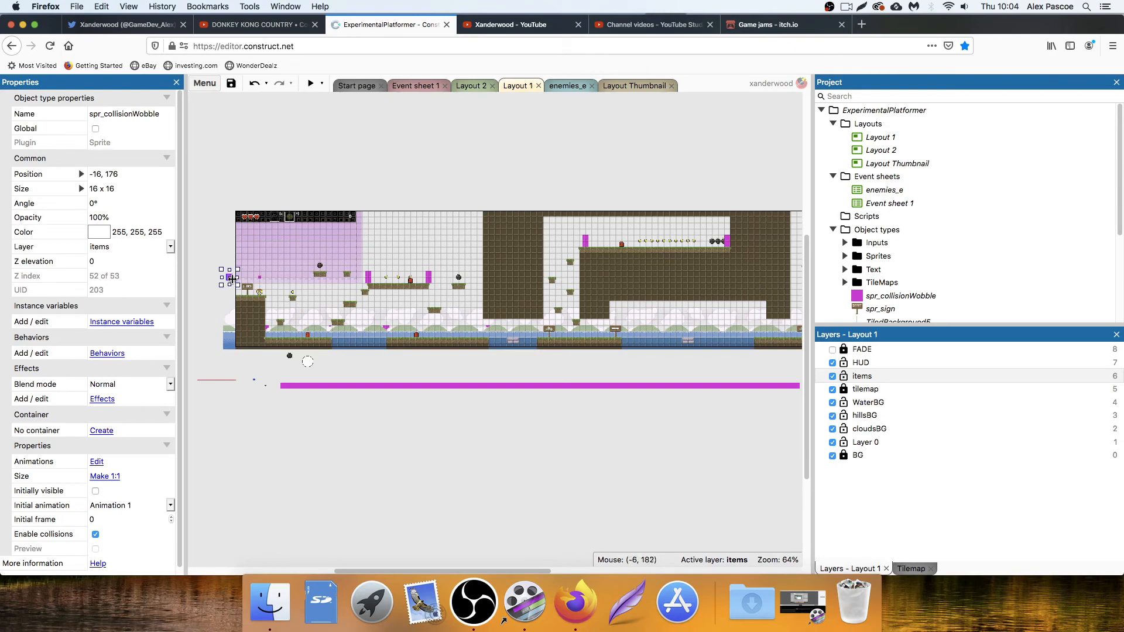
{"action": "scroll", "coordinate": [231, 279], "scroll_direction": "up", "scroll_amount": 5}
{"action": "scroll", "coordinate": [230, 276], "scroll_direction": "down", "scroll_amount": 6}
{"action": "scroll", "coordinate": [231, 257], "scroll_direction": "up", "scroll_amount": 2}
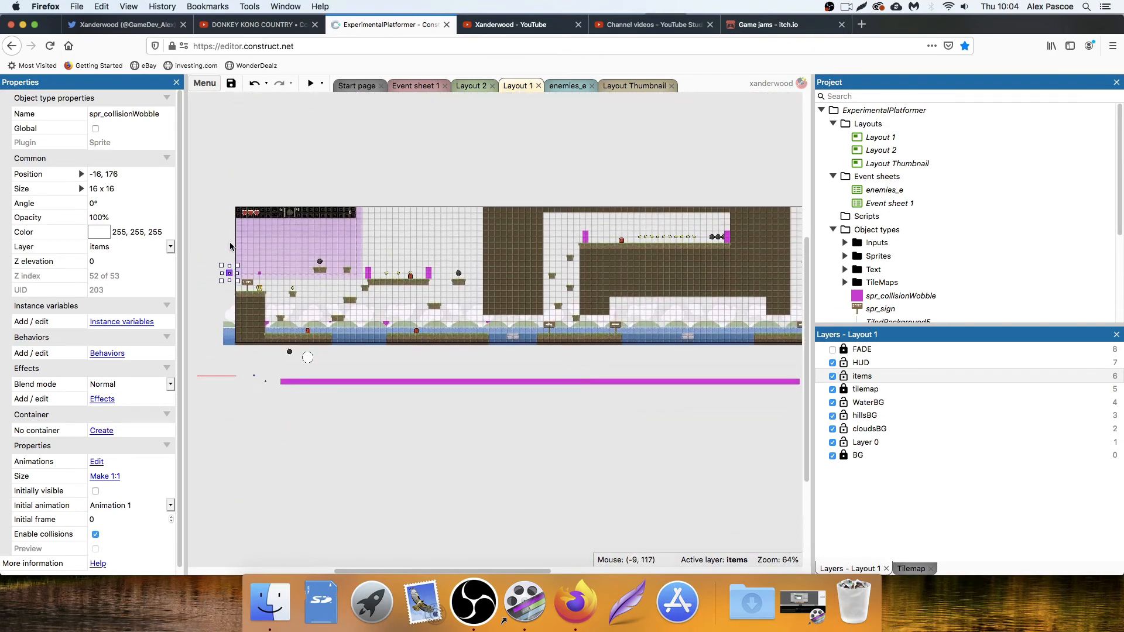
{"action": "scroll", "coordinate": [230, 275], "scroll_direction": "up", "scroll_amount": 4, "text": "ctrl"}
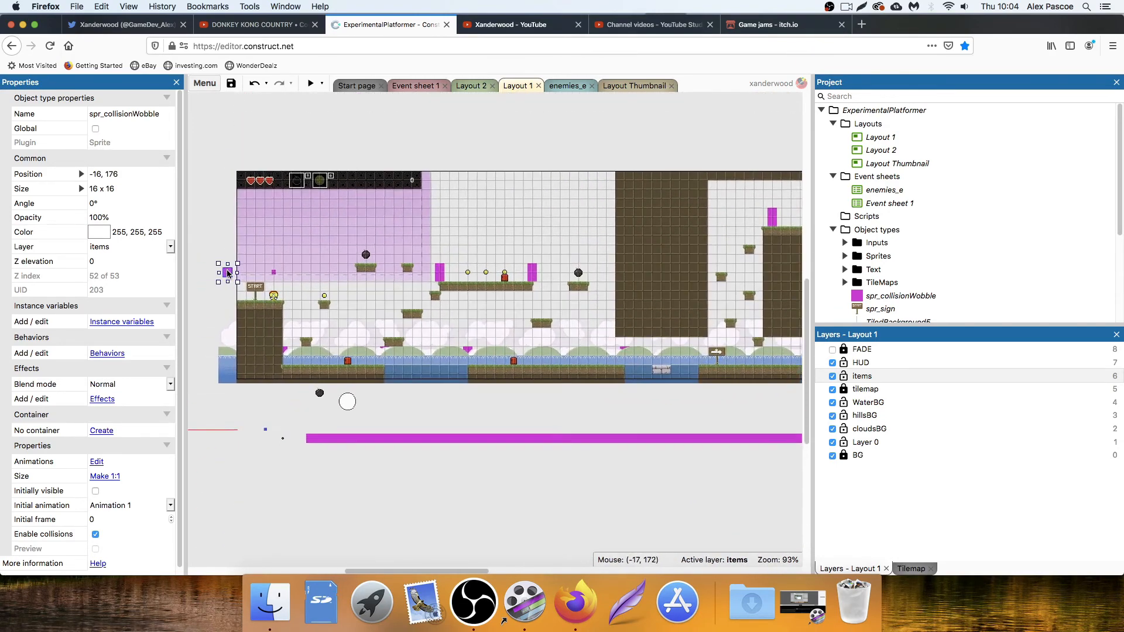
{"action": "scroll", "coordinate": [228, 273], "scroll_direction": "up", "scroll_amount": 5, "text": "ctrl"}
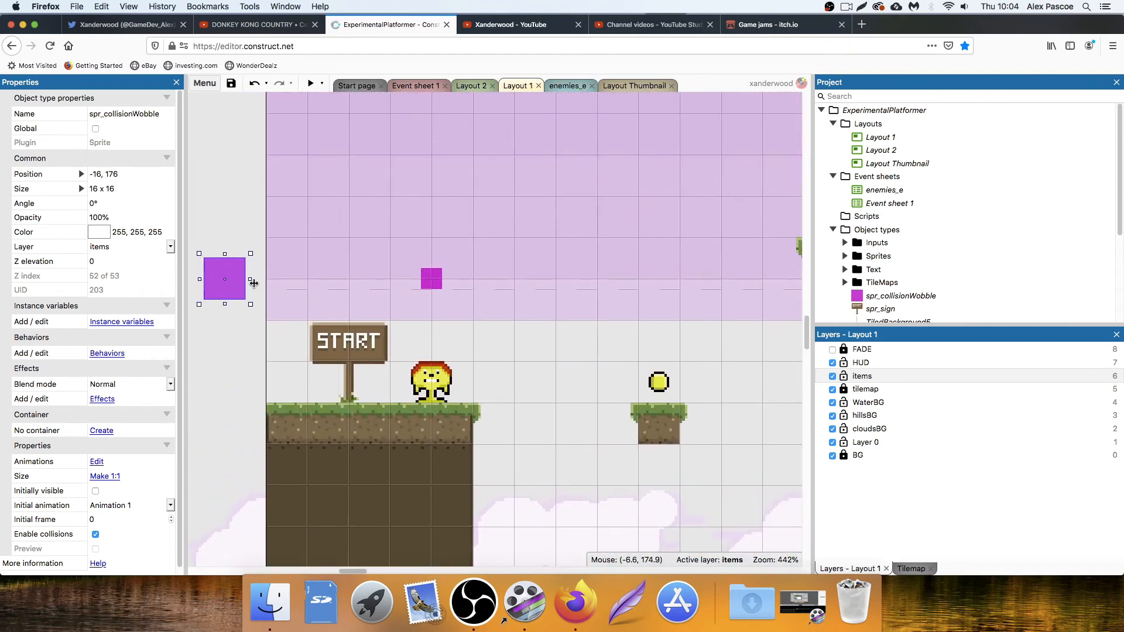
{"action": "left_click_drag", "start_coordinate": [238, 278], "coordinate": [471, 417]}
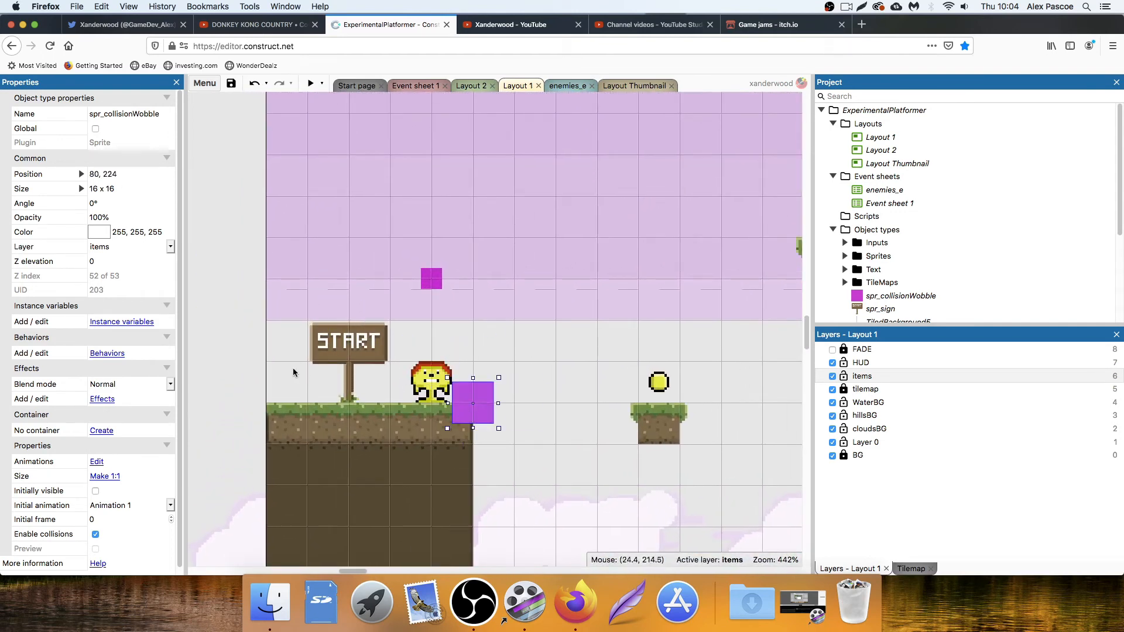
Set the origin of the spr_collisionWobble image to its bottom-left corner at 0, 250 and close the animations editor.
{"action": "double_click", "coordinate": [473, 396]}
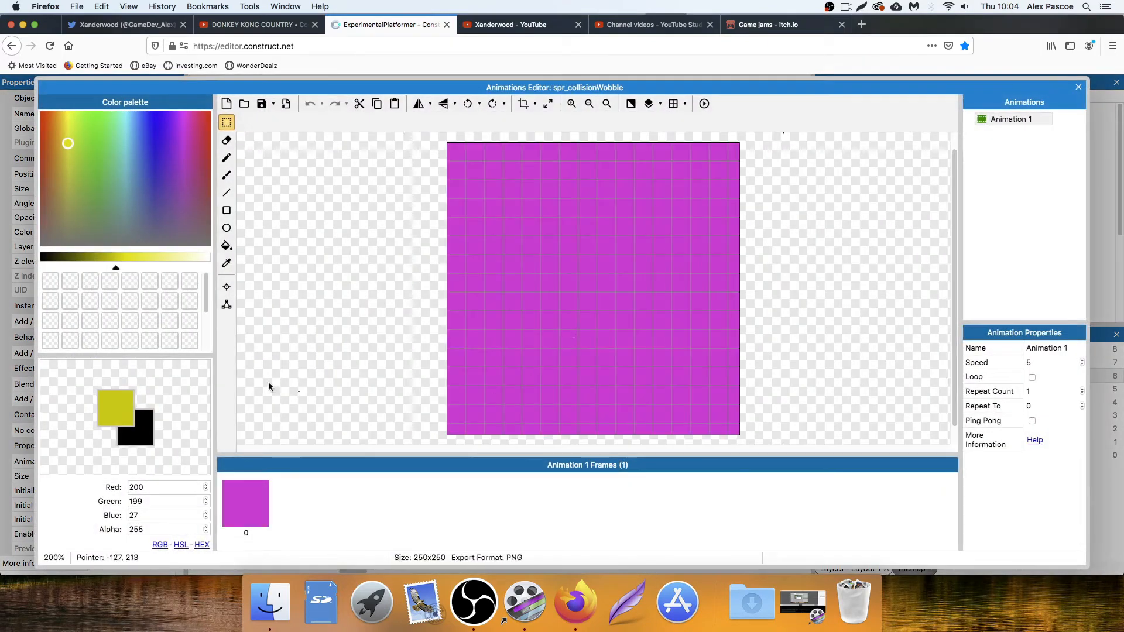
{"action": "key", "text": "i"}
{"action": "left_click", "coordinate": [448, 435]}
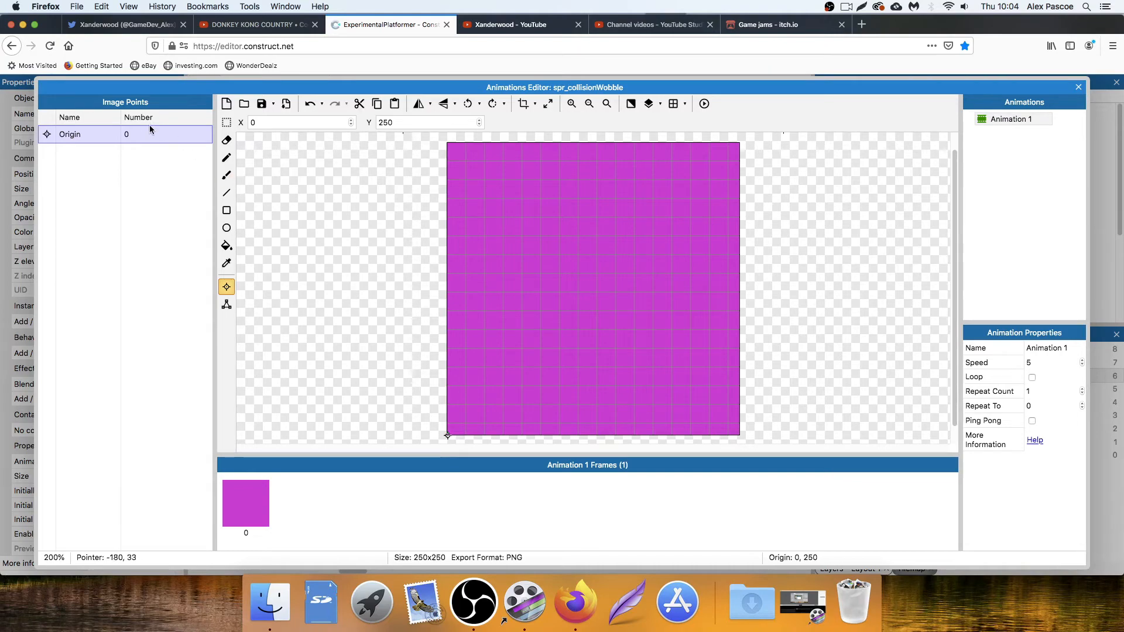
{"action": "right_click", "coordinate": [86, 140]}
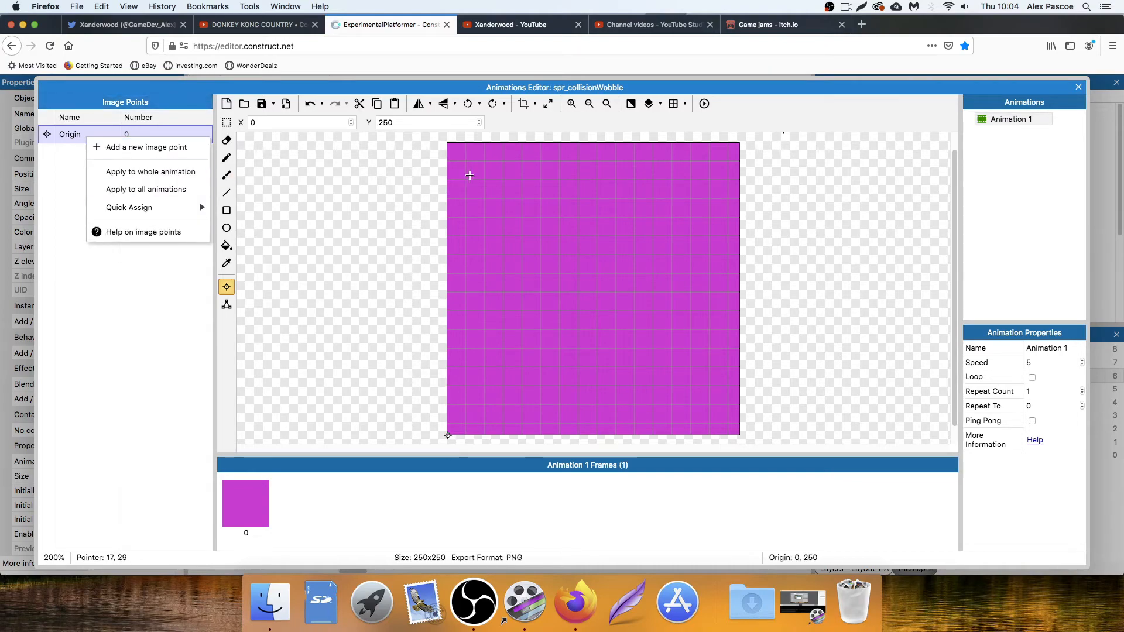
{"action": "left_click", "coordinate": [1079, 86]}
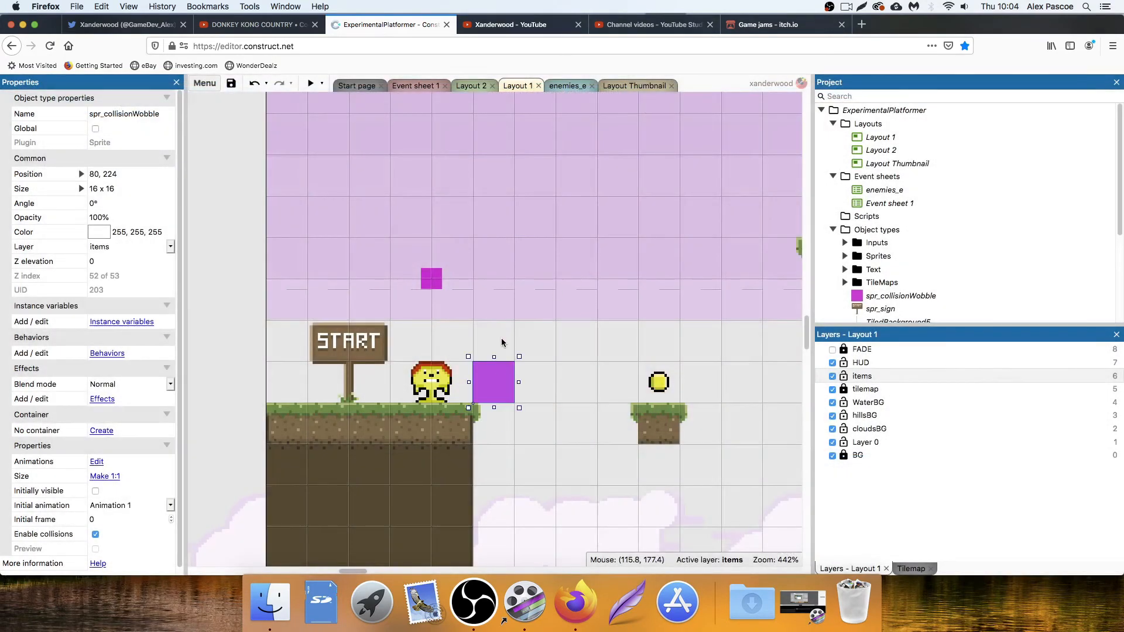
Turn off grid snapping for Layout 1, then shrink spr_collisionWobble to about 5.36 x 5.36 at the starting ledge's right corner.
{"action": "left_click_drag", "start_coordinate": [495, 390], "coordinate": [468, 421]}
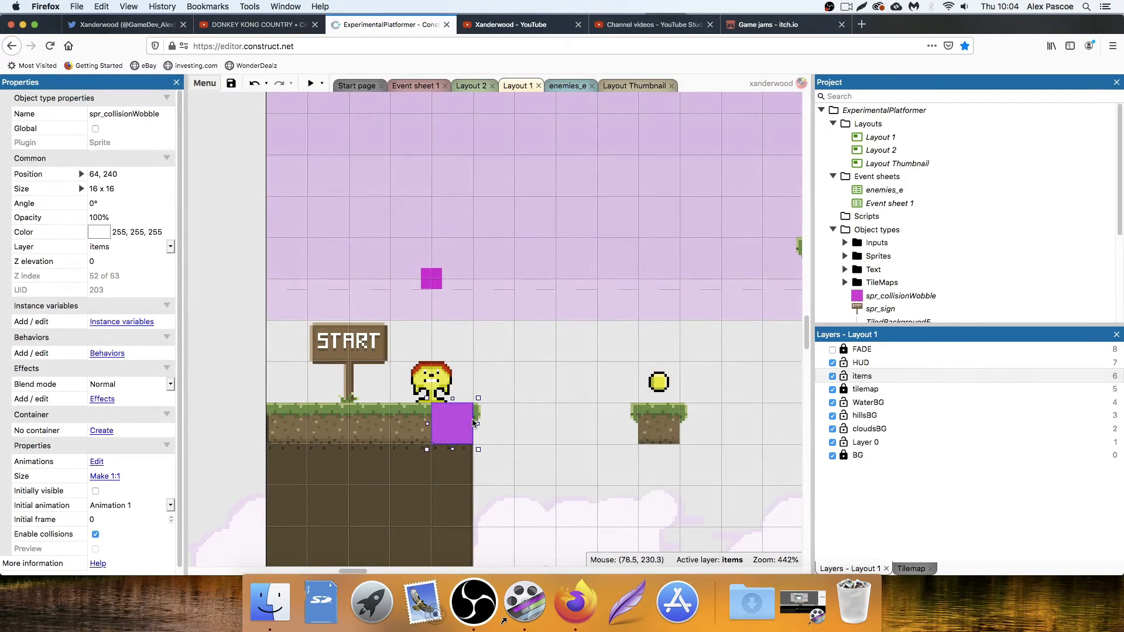
{"action": "left_click", "coordinate": [218, 326]}
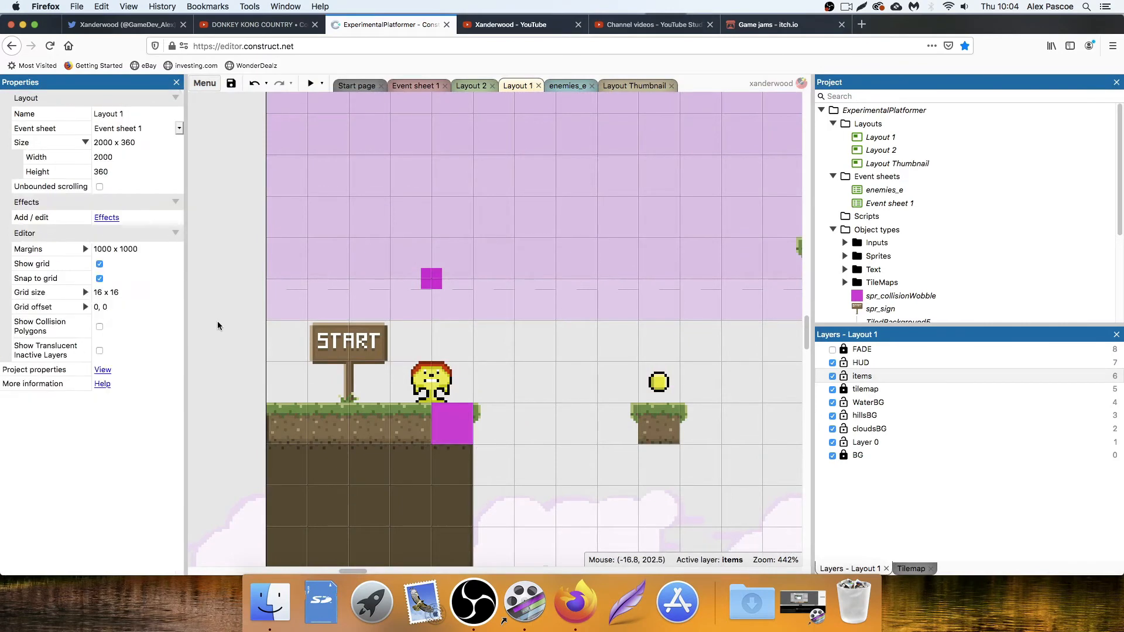
{"action": "left_click", "coordinate": [100, 279]}
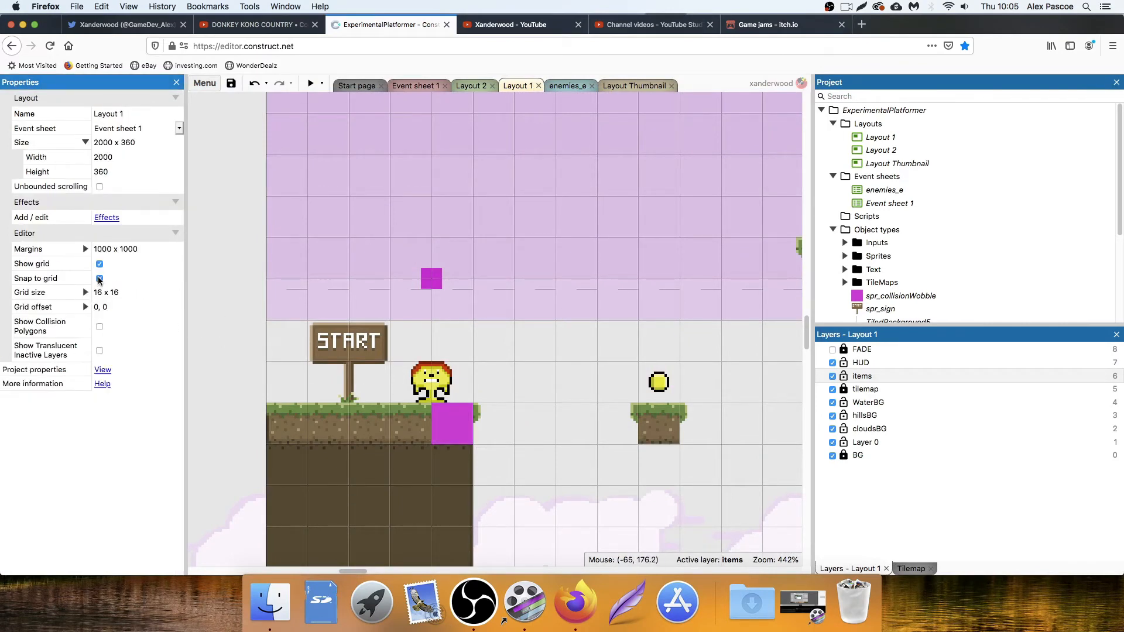
{"action": "left_click", "coordinate": [465, 425]}
{"action": "left_click_drag", "start_coordinate": [479, 397], "coordinate": [481, 395]}
{"action": "left_click_drag", "start_coordinate": [426, 425], "coordinate": [471, 410]}
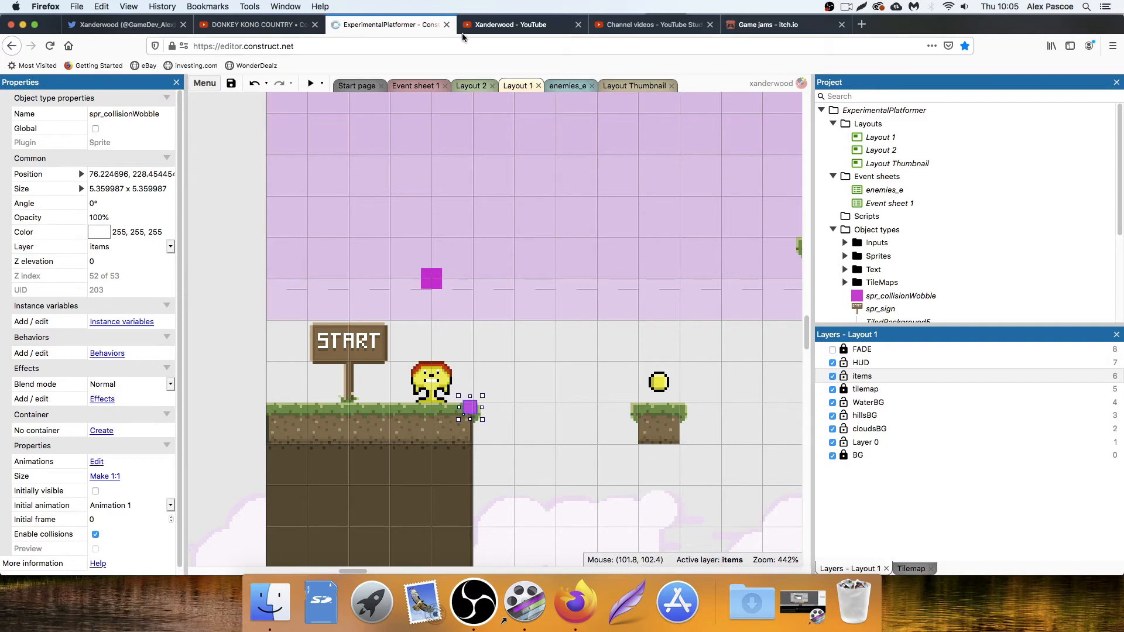
In Event sheet 1, add an spr_player "Is overlapping another object" condition to the idle animation event in Player Controls.
{"action": "left_click", "coordinate": [419, 86]}
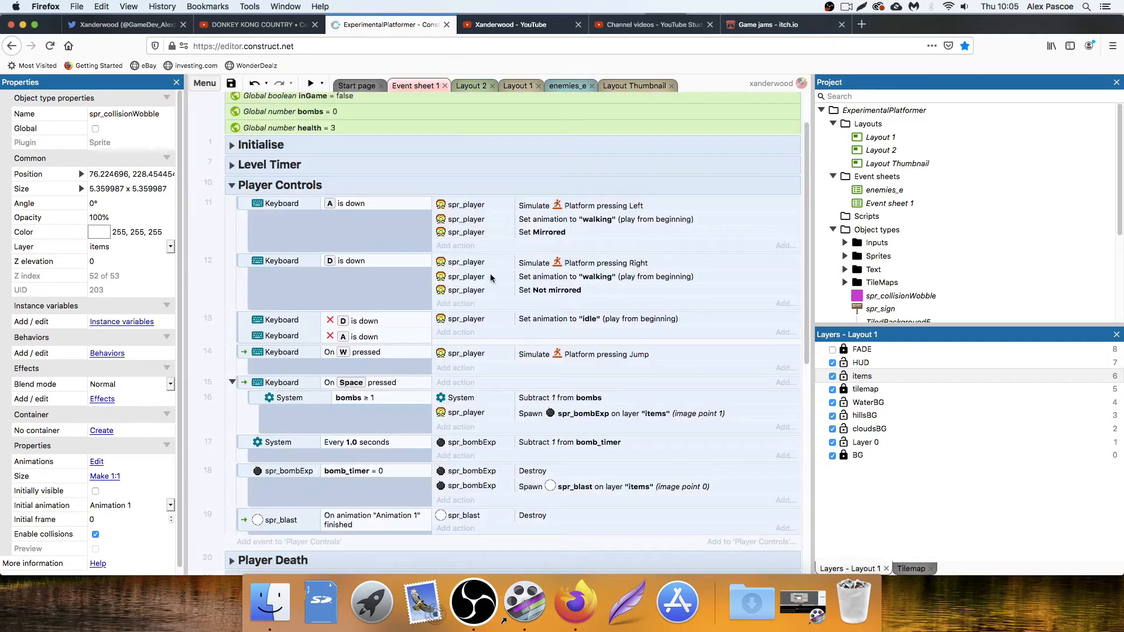
{"action": "left_click", "coordinate": [335, 323]}
{"action": "left_click", "coordinate": [354, 341]}
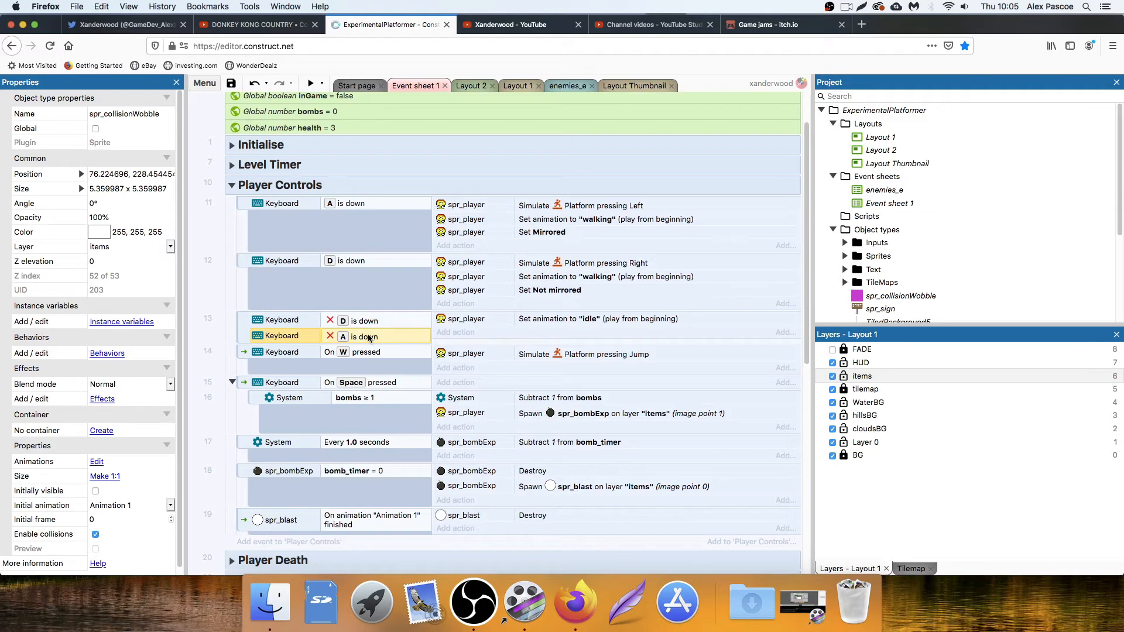
{"action": "right_click", "coordinate": [369, 339]}
{"action": "left_click", "coordinate": [425, 356]}
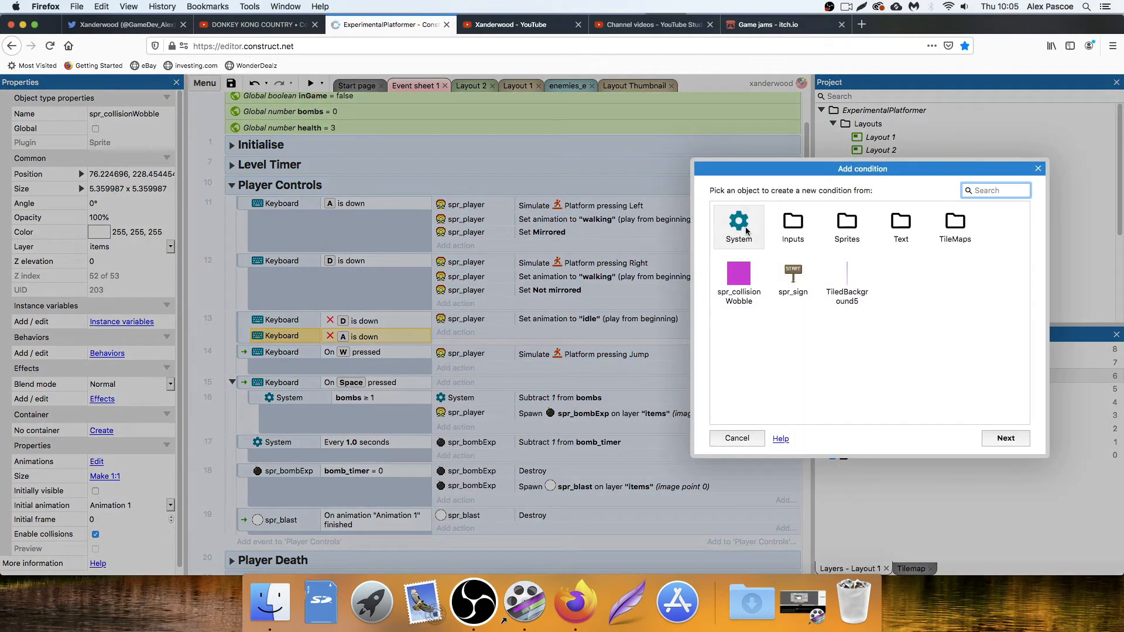
{"action": "left_click", "coordinate": [852, 228]}
{"action": "double_click", "coordinate": [853, 228]}
{"action": "scroll", "coordinate": [847, 352], "scroll_direction": "down", "scroll_amount": 2}
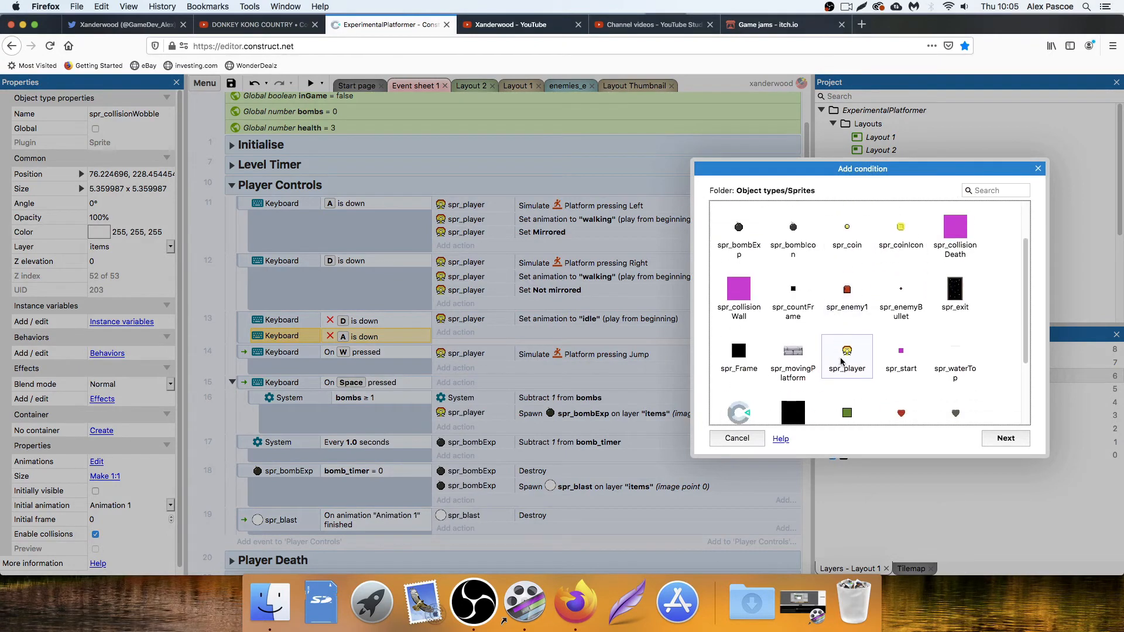
{"action": "left_click", "coordinate": [847, 350]}
{"action": "double_click", "coordinate": [847, 350]}
{"action": "scroll", "coordinate": [799, 303], "scroll_direction": "down", "scroll_amount": 5}
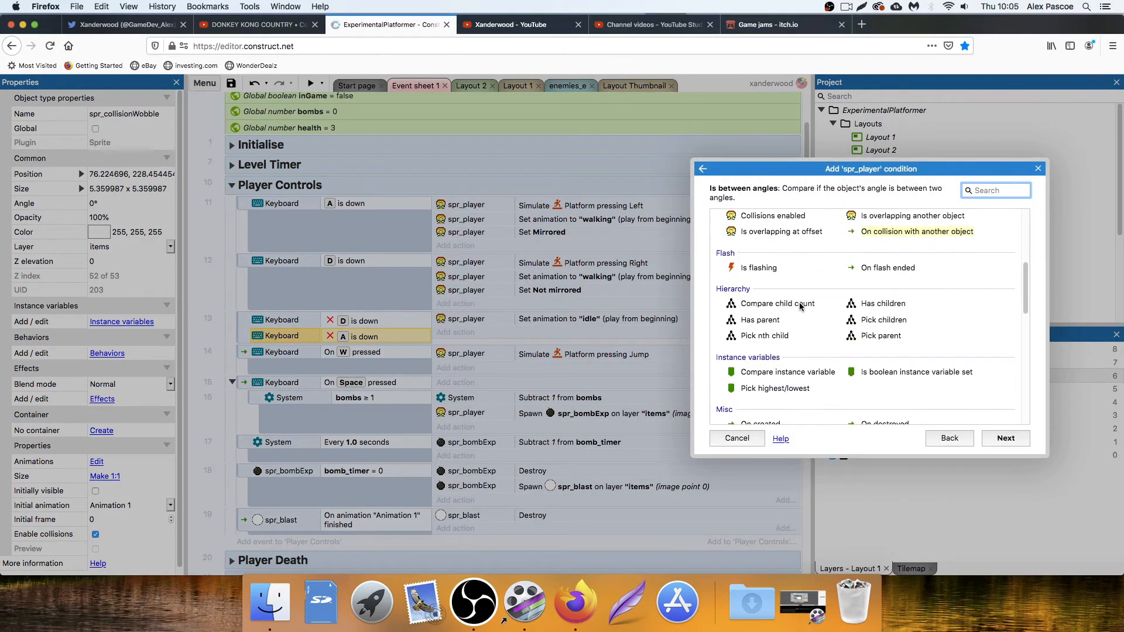
{"action": "double_click", "coordinate": [905, 217]}
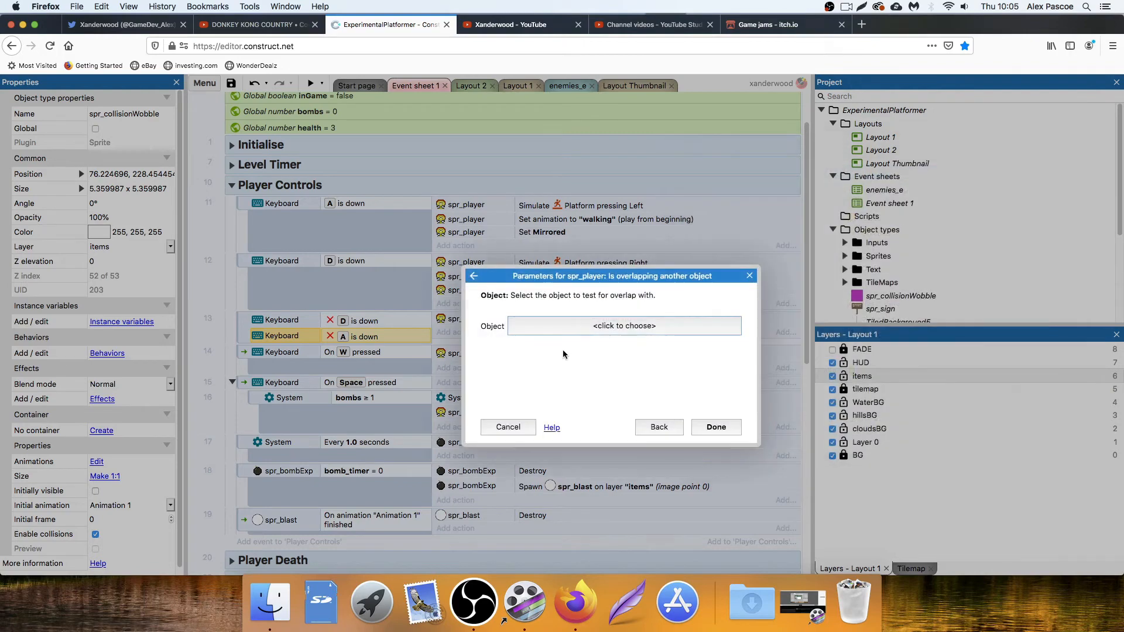
Choose spr_collisionWobble as the object to test for overlap and invert the new condition.
{"action": "left_click", "coordinate": [618, 328]}
{"action": "scroll", "coordinate": [555, 356], "scroll_direction": "down", "scroll_amount": 2}
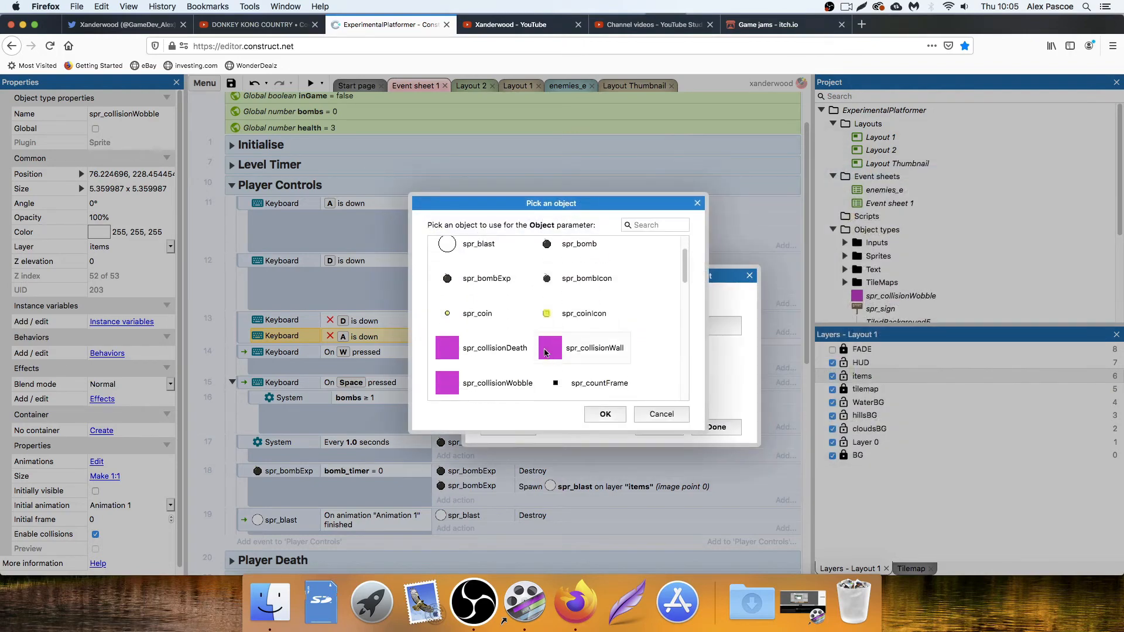
{"action": "double_click", "coordinate": [512, 370]}
{"action": "left_click", "coordinate": [714, 426]}
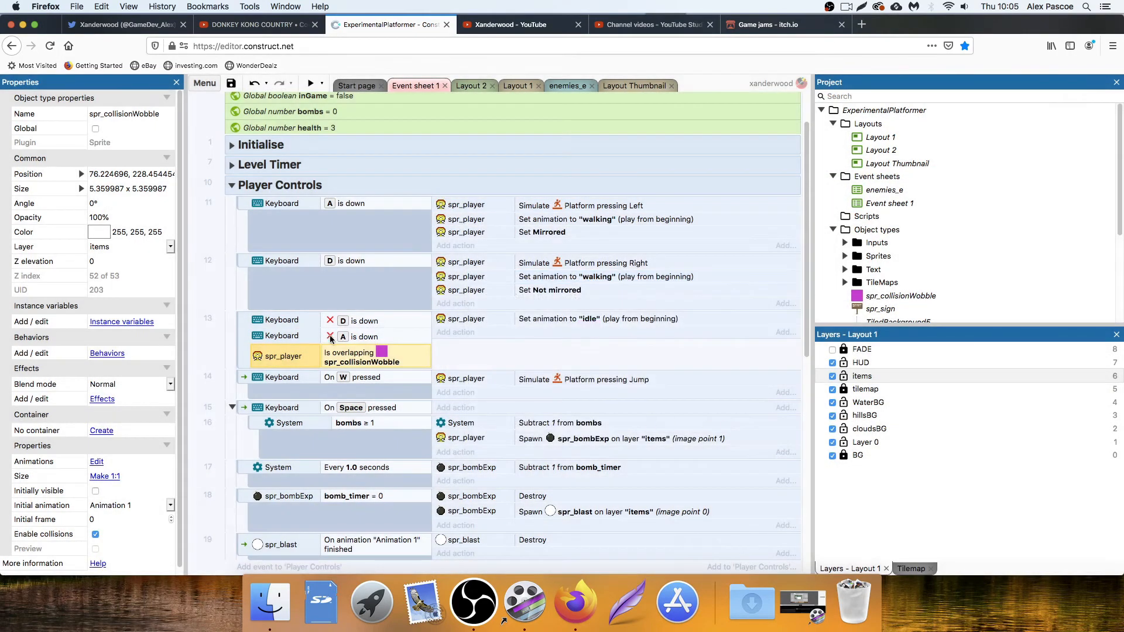
{"action": "key", "text": "i"}
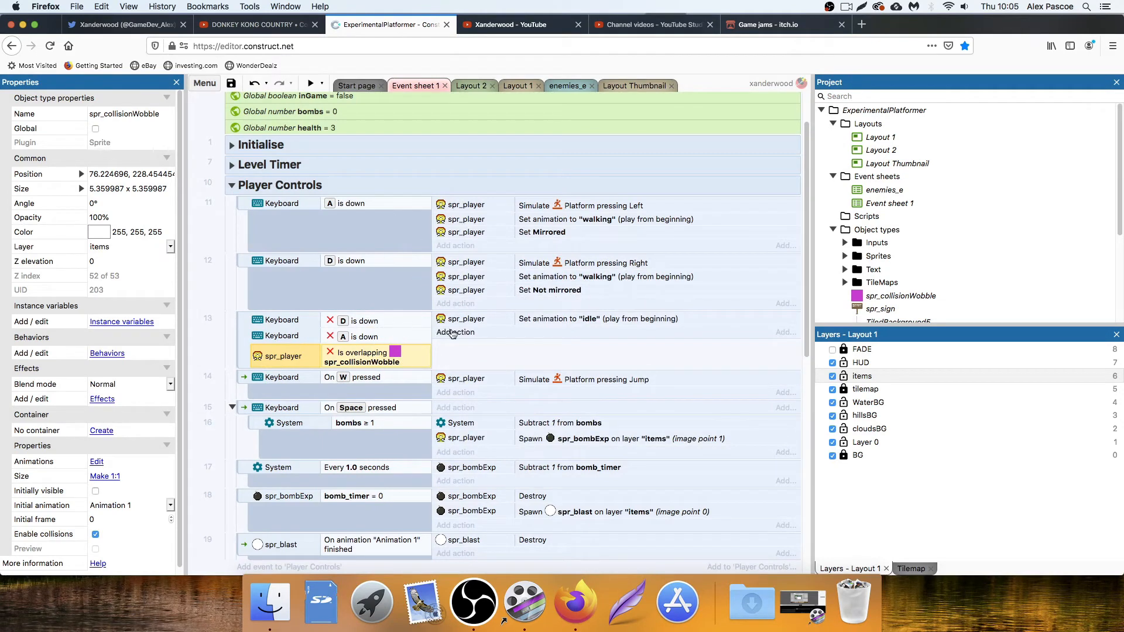
Duplicate the idle event and remove the inversion from the copy's spr_collisionWobble overlap condition.
{"action": "left_click", "coordinate": [247, 320]}
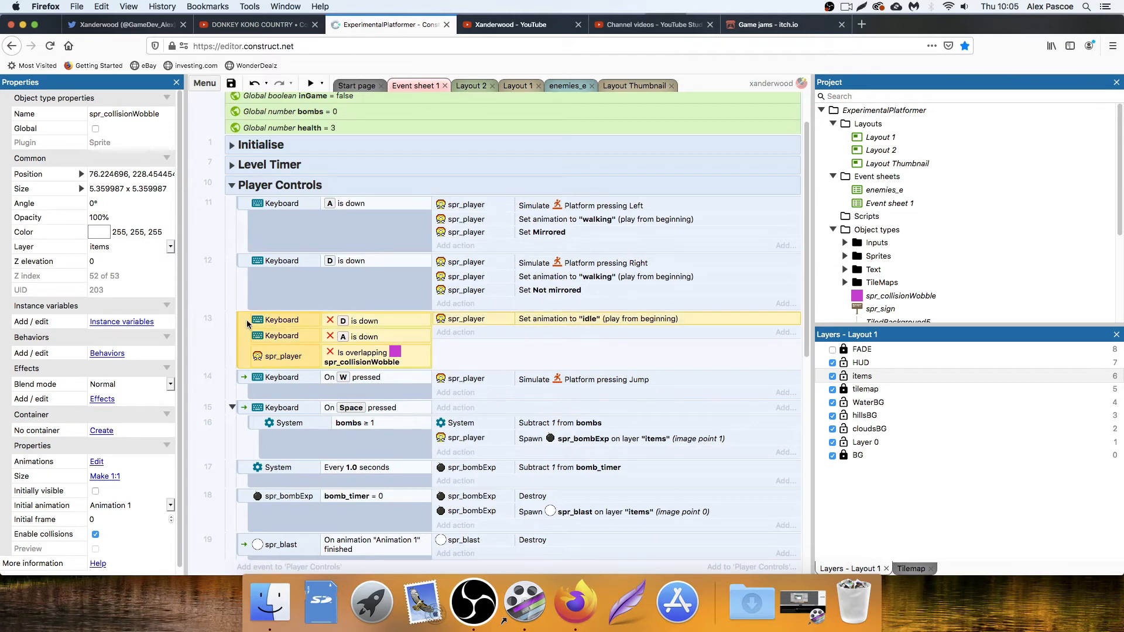
{"action": "key", "text": "super+v"}
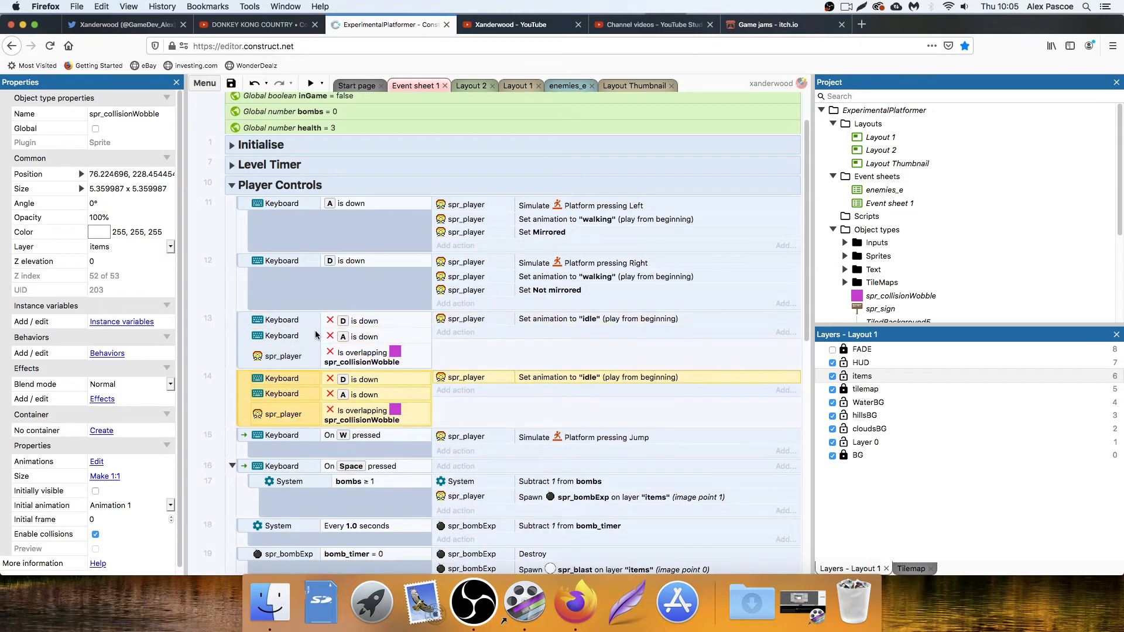
{"action": "scroll", "coordinate": [367, 358], "scroll_direction": "down", "scroll_amount": 2}
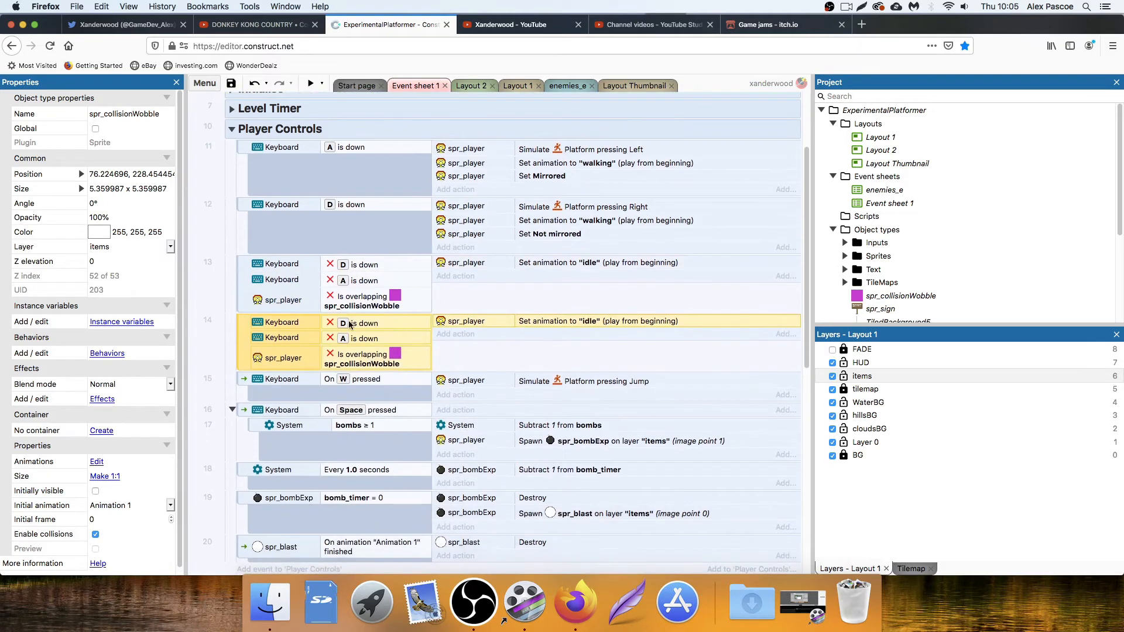
{"action": "left_click", "coordinate": [363, 357]}
{"action": "key", "text": "i"}
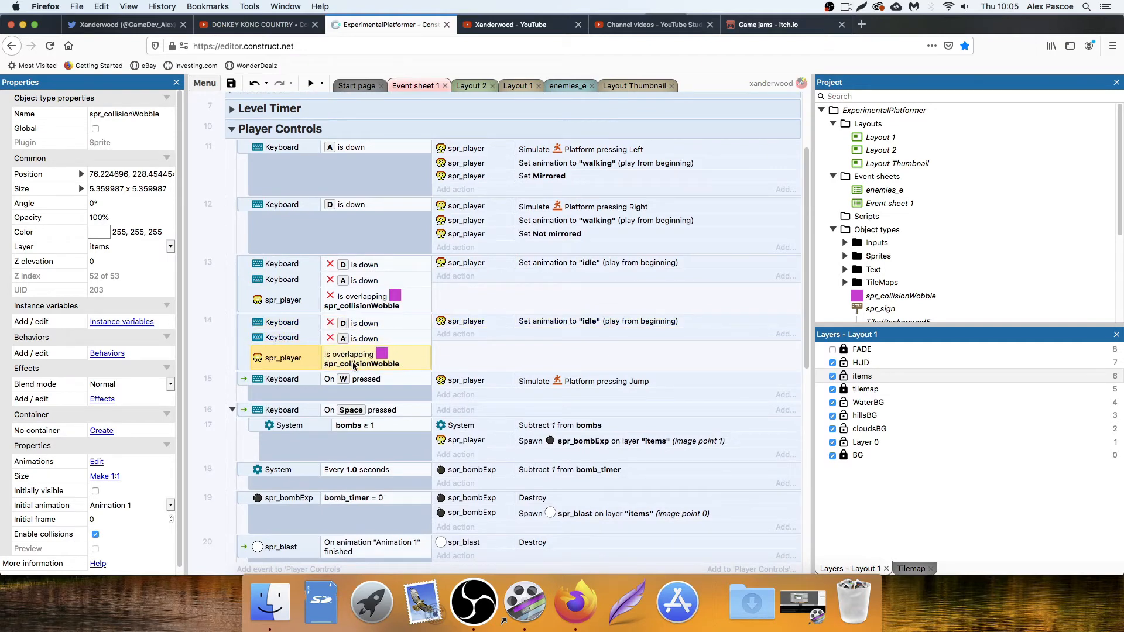
Change the duplicated event's set animation action to play "wobble" from the beginning.
{"action": "left_click", "coordinate": [568, 322]}
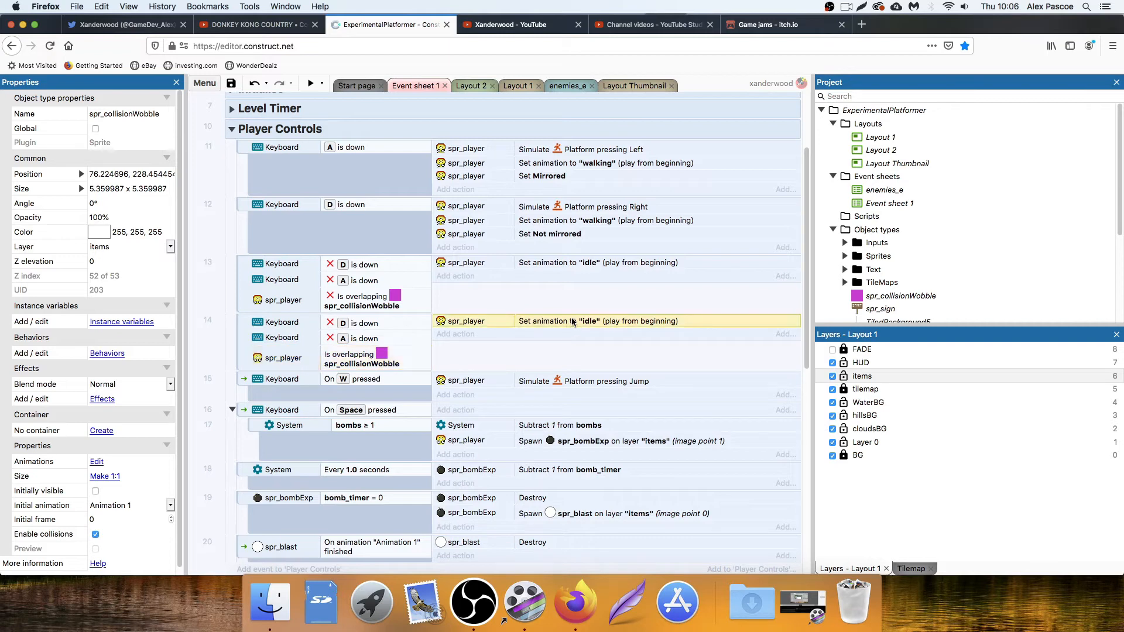
{"action": "double_click", "coordinate": [572, 323]}
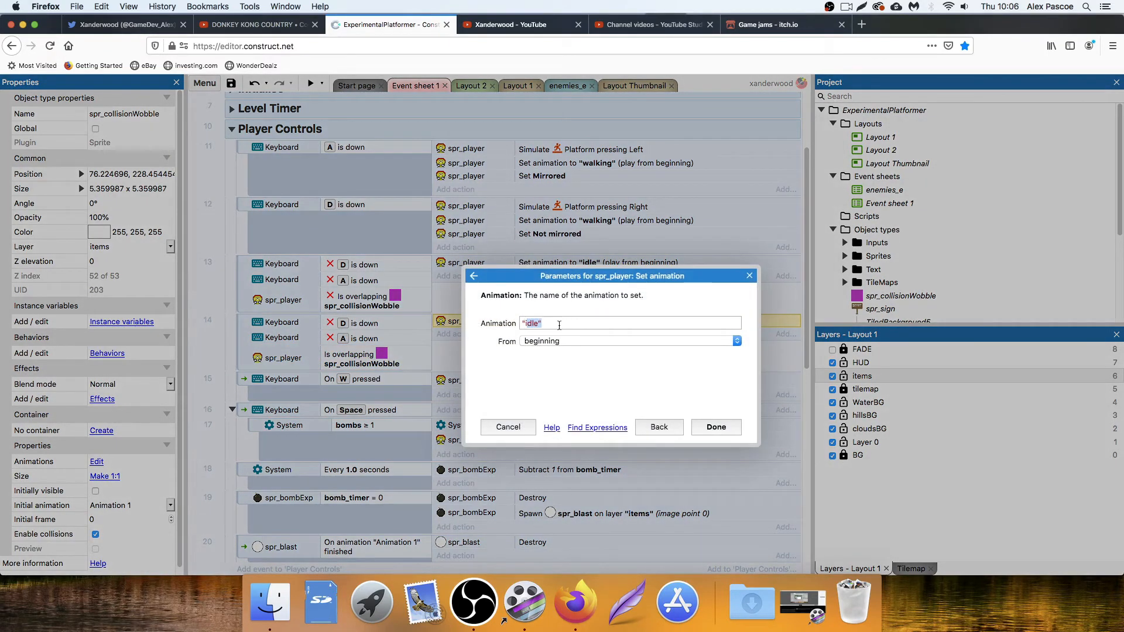
{"action": "type", "text": "\"wo"}
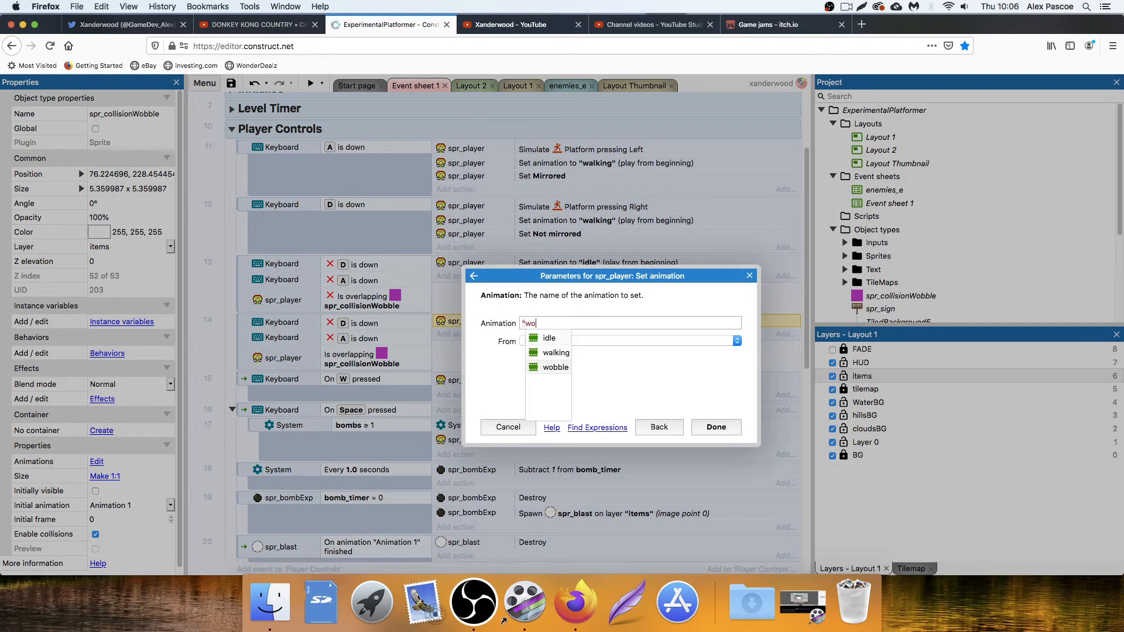
{"action": "left_click", "coordinate": [548, 367]}
{"action": "left_click", "coordinate": [715, 427]}
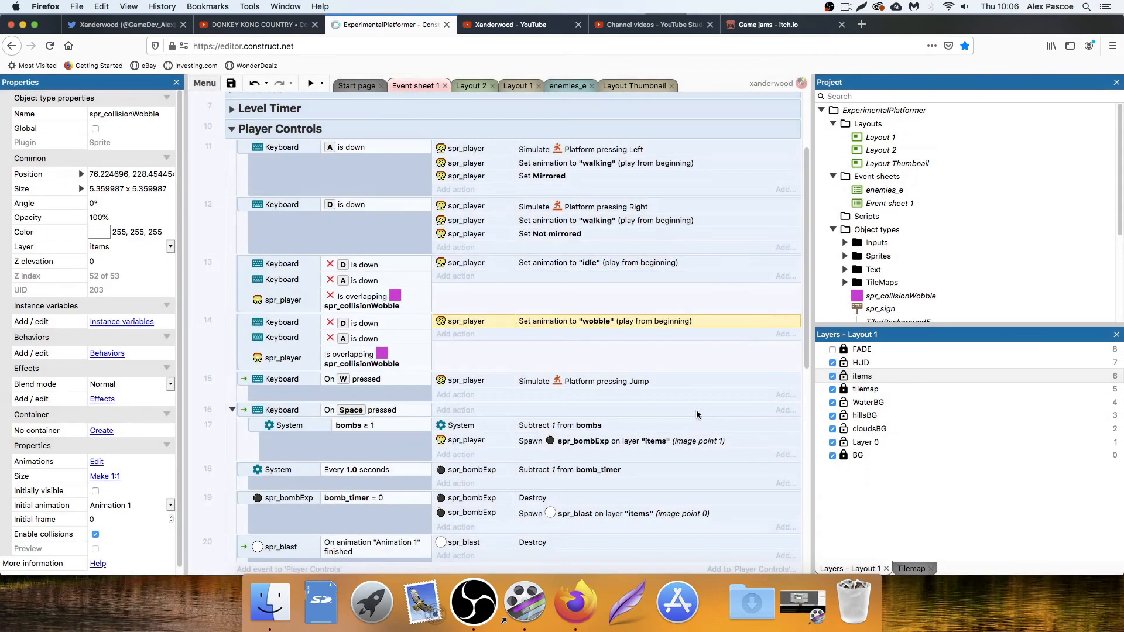
Preview the game, move and jump the player around the start ledge to test the wobble animation at its edge, and close the preview.
{"action": "left_click", "coordinate": [313, 83]}
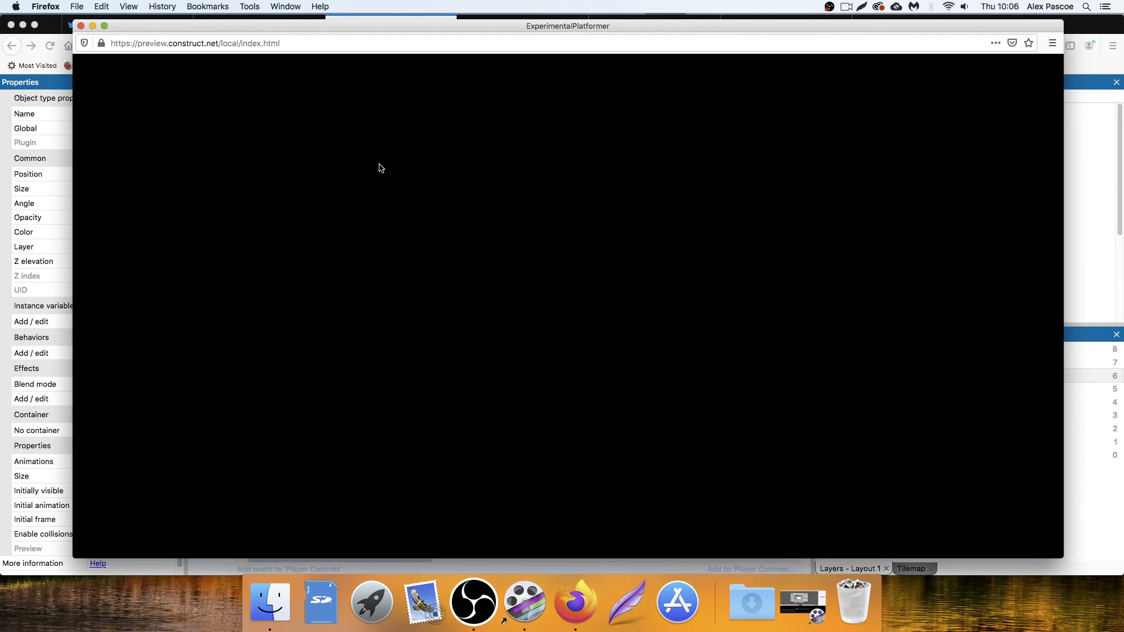
{"action": "key", "text": "Right"}
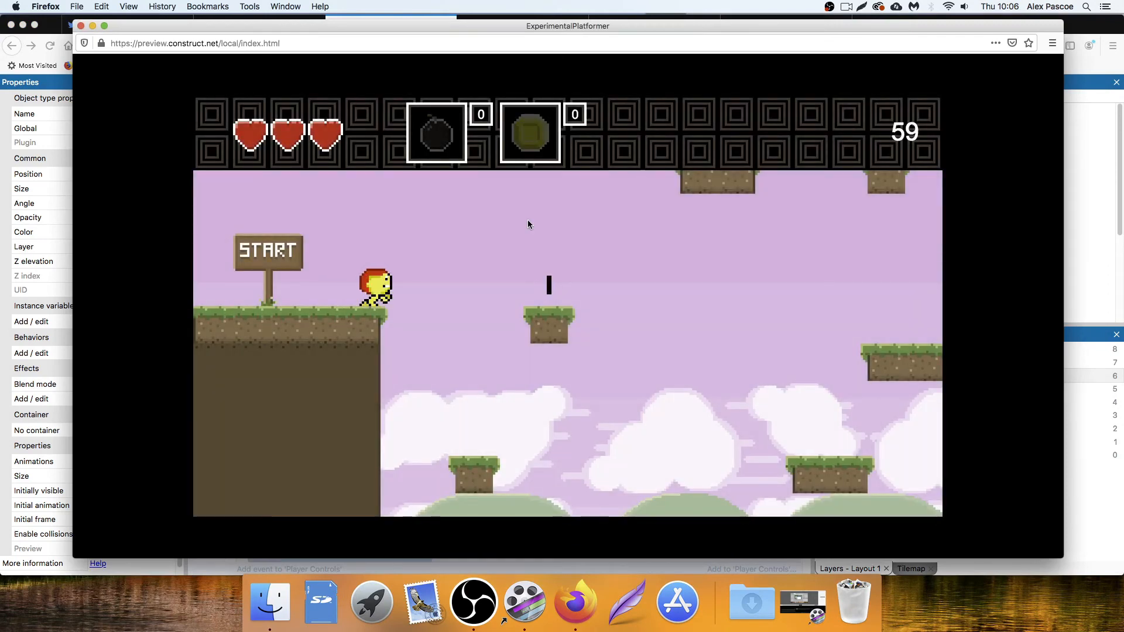
{"action": "key", "text": "Left"}
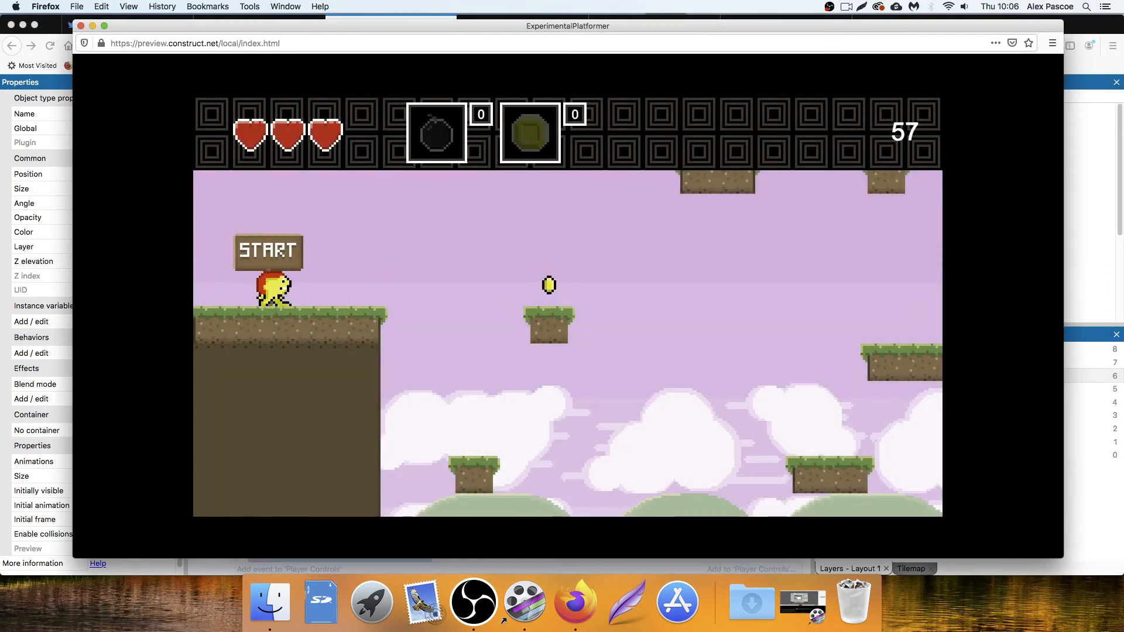
{"action": "key", "text": "Right"}
{"action": "key", "text": "Up"}
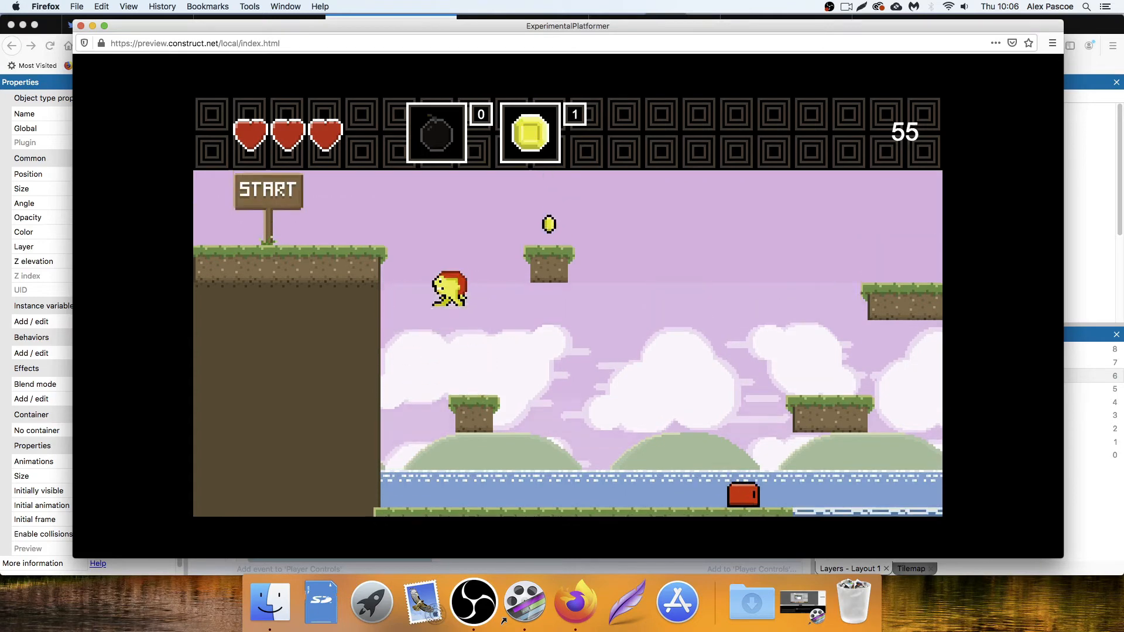
{"action": "key", "text": "Left"}
{"action": "key", "text": "Up"}
{"action": "key", "text": "Right"}
{"action": "key", "text": "Up"}
{"action": "key", "text": "Left"}
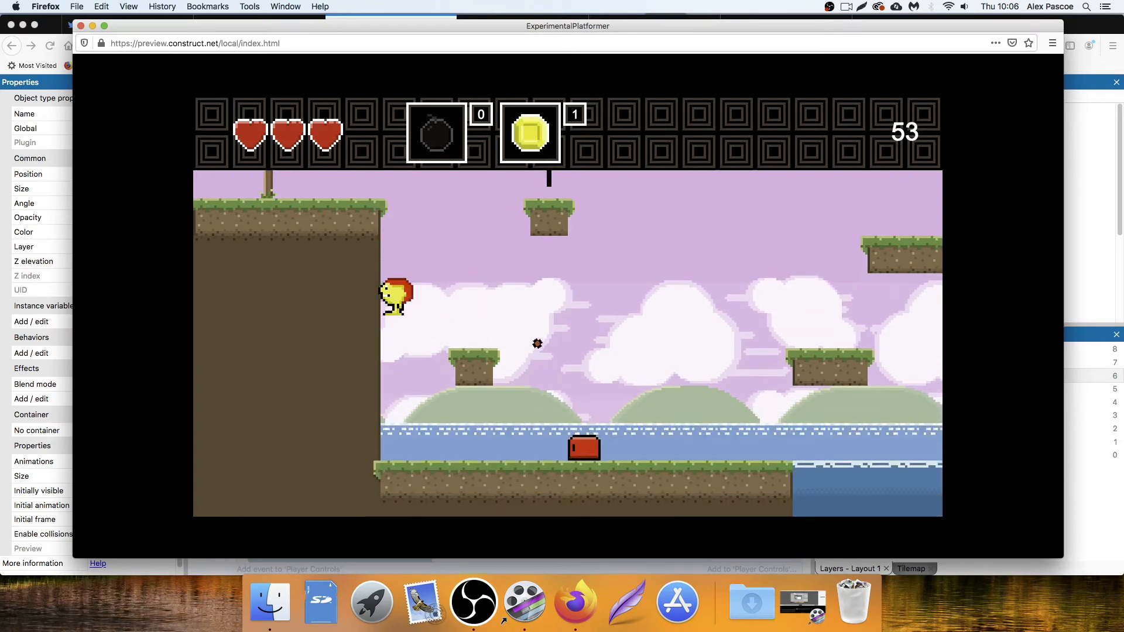
{"action": "key", "text": "Right"}
{"action": "key", "text": "Up"}
{"action": "key", "text": "Left"}
{"action": "key", "text": "Right"}
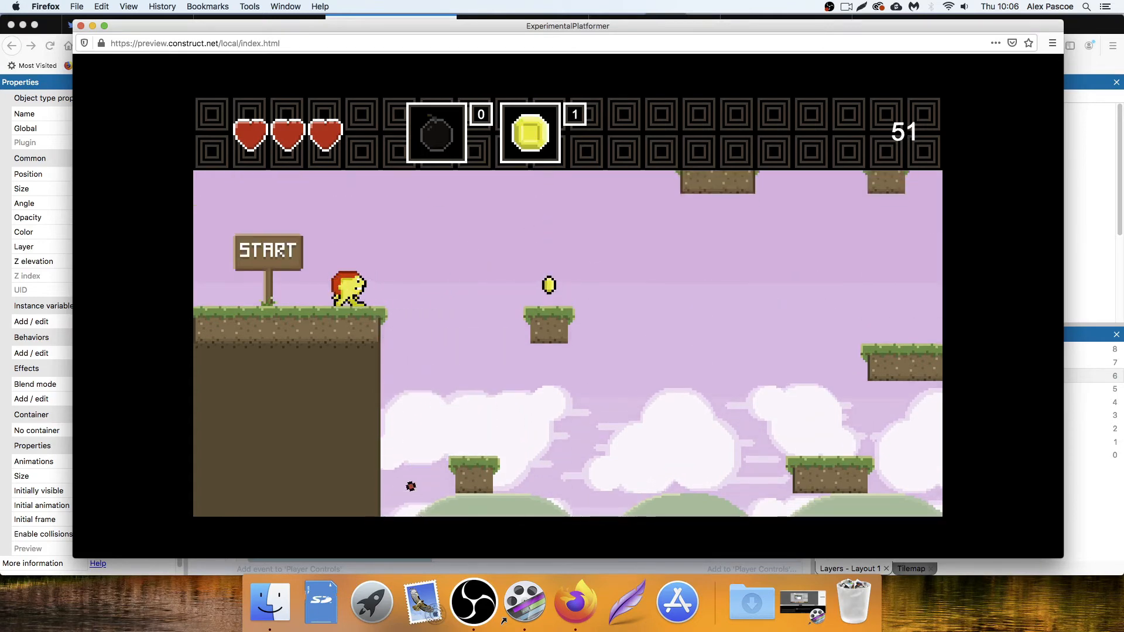
{"action": "key", "text": "Right"}
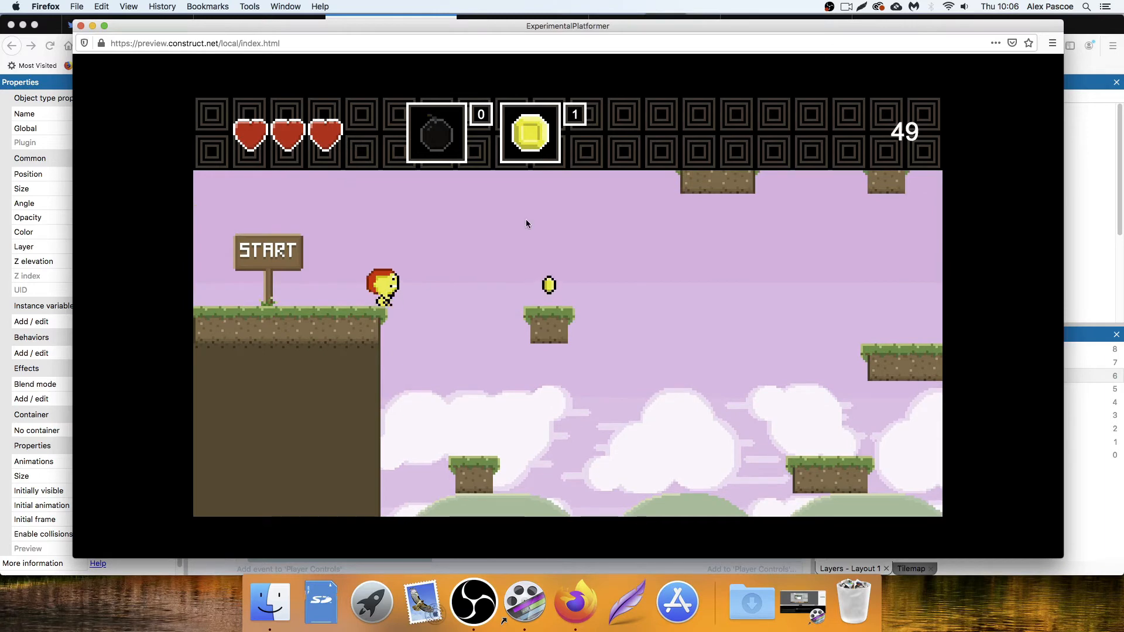
{"action": "key", "text": "Left"}
{"action": "key", "text": "Right"}
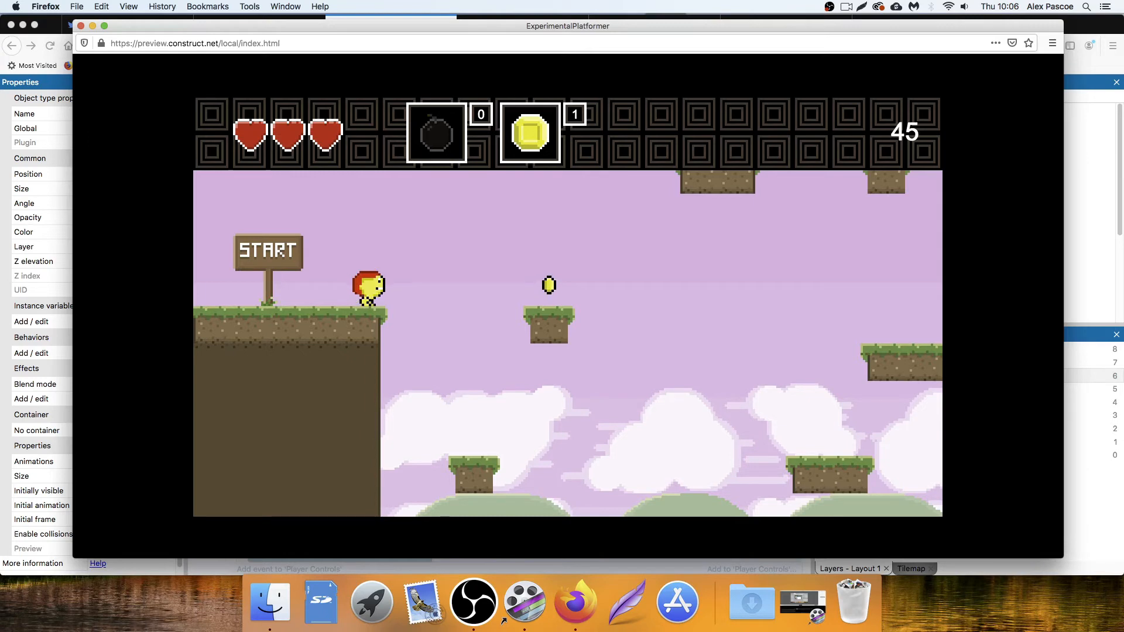
{"action": "key", "text": "Right"}
{"action": "key", "text": "Right"}
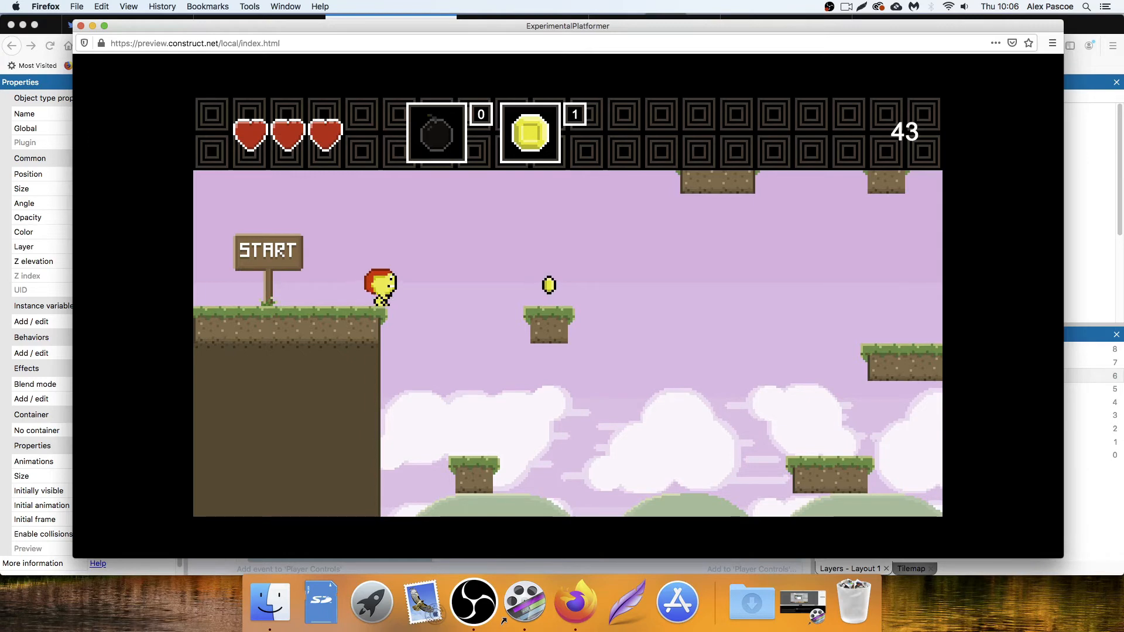
{"action": "key", "text": "Left"}
{"action": "key", "text": "Right"}
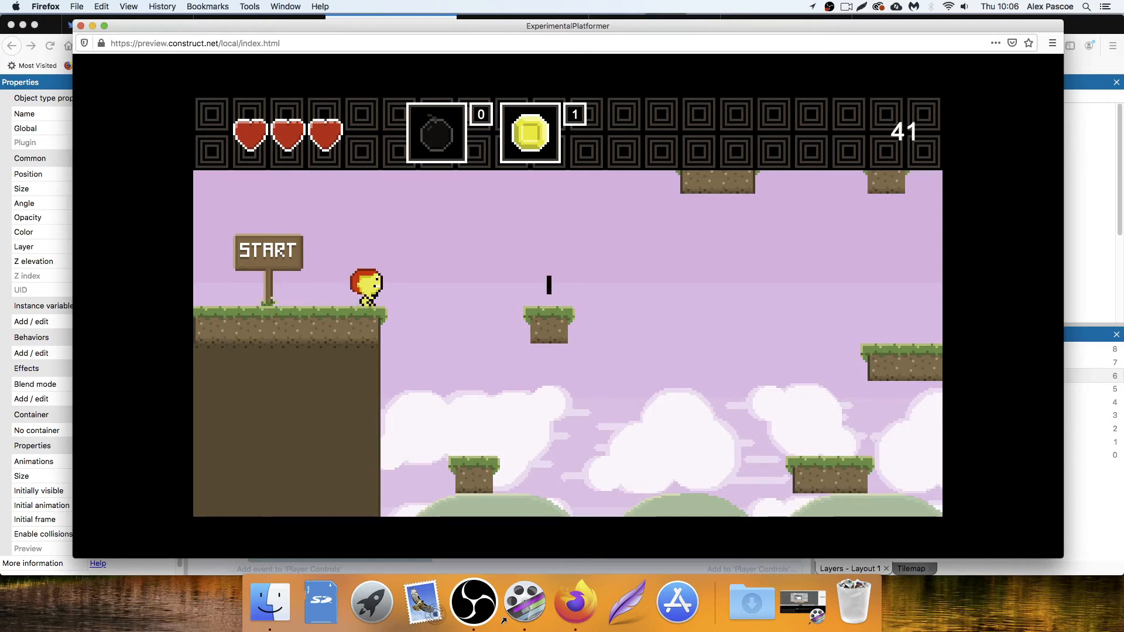
{"action": "left_click", "coordinate": [81, 26]}
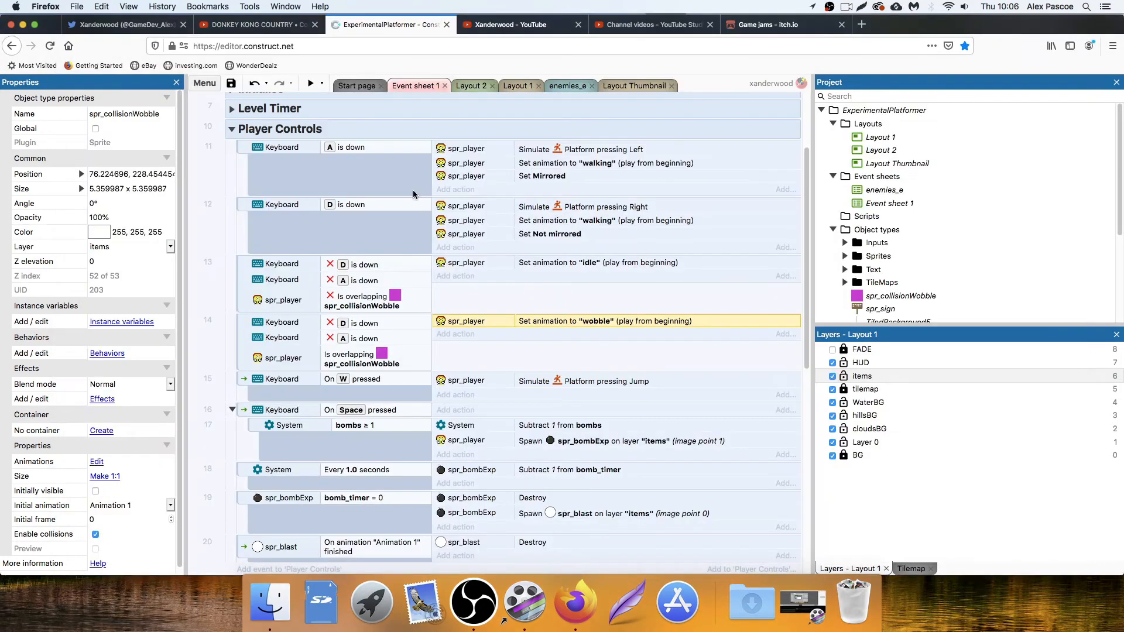
In Layout 1, move the start ledge's spr_collisionWobble outward to about 84.4, 227.5 and shift spr_player to about 58.3, 224.
{"action": "left_click", "coordinate": [518, 86]}
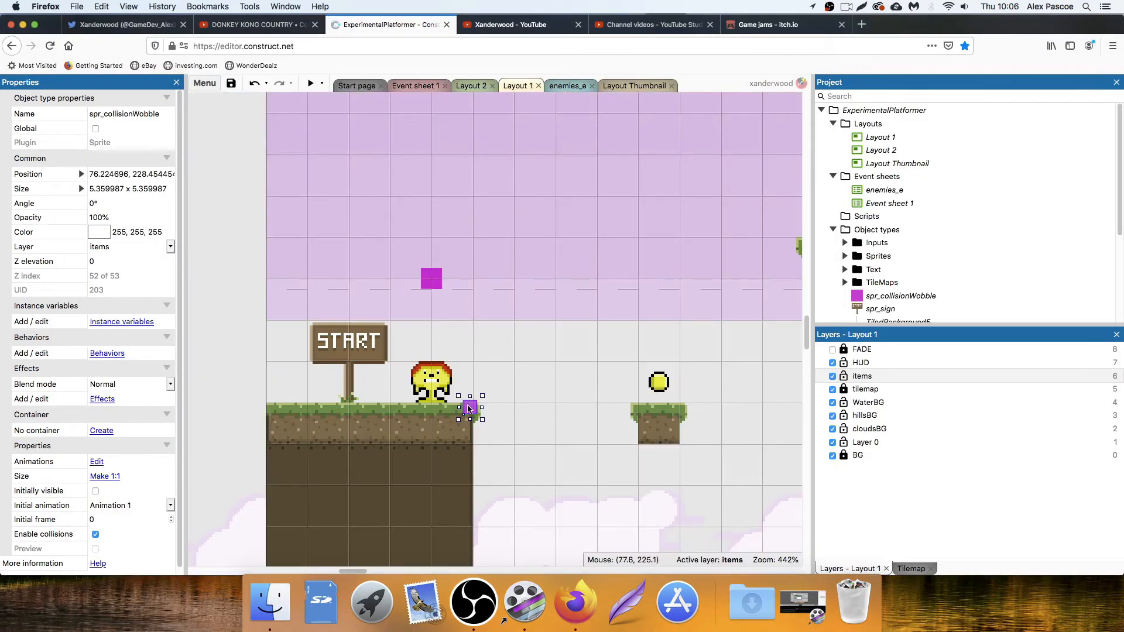
{"action": "left_click_drag", "start_coordinate": [469, 409], "coordinate": [421, 376]}
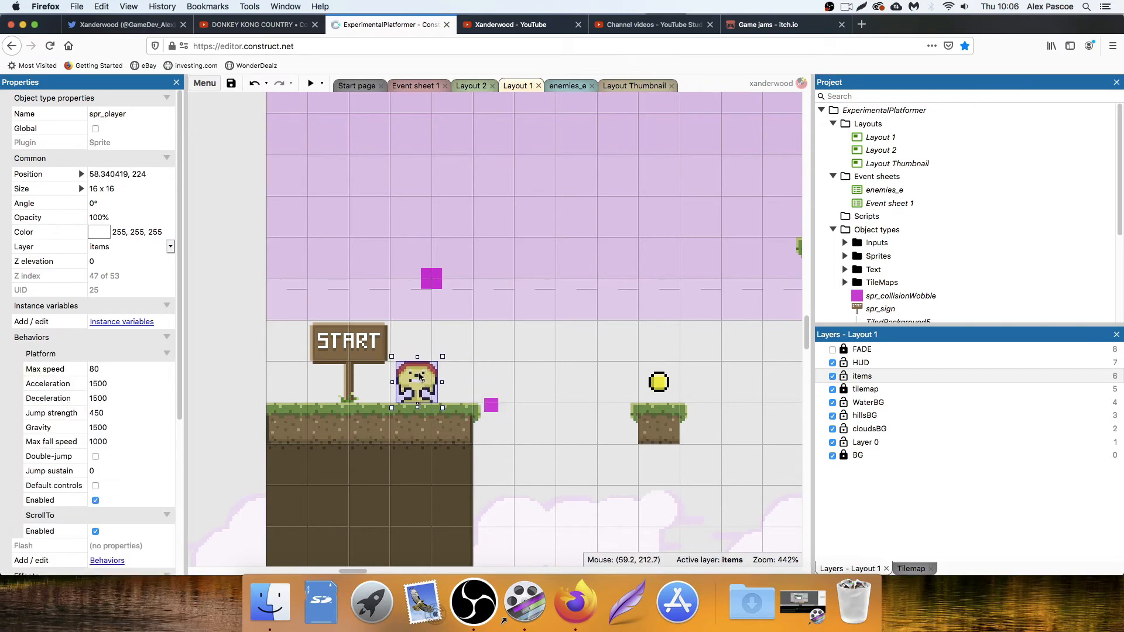
Preview Layout 1 again to test the idle and wobble animations at the start ledge and on the small lower platform, then close it.
{"action": "left_click", "coordinate": [308, 83]}
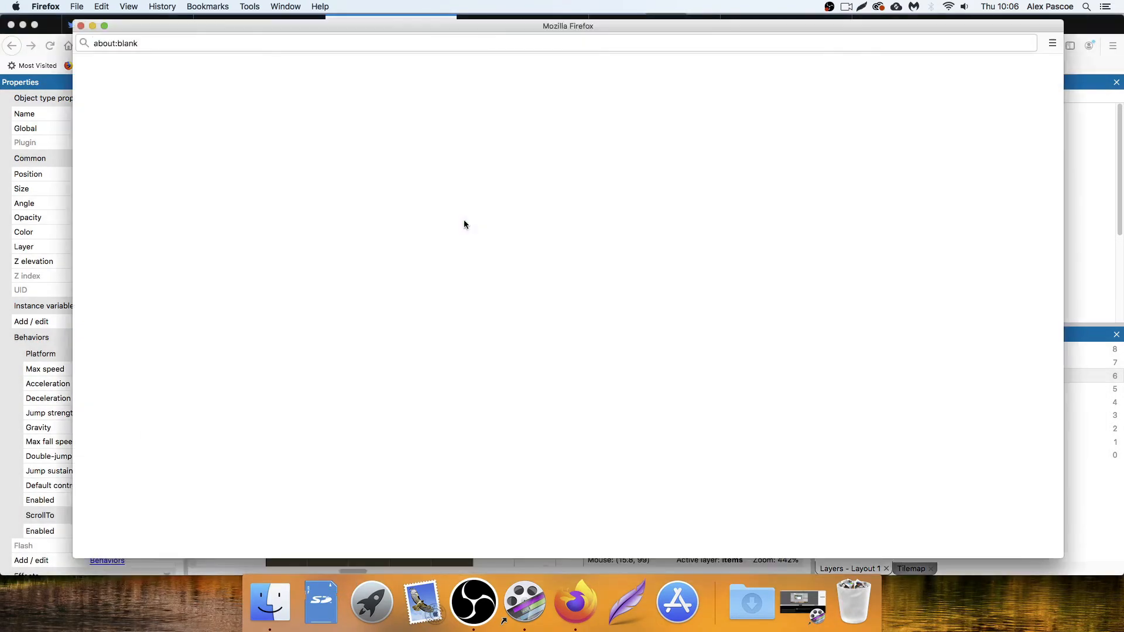
{"action": "key", "text": "Right"}
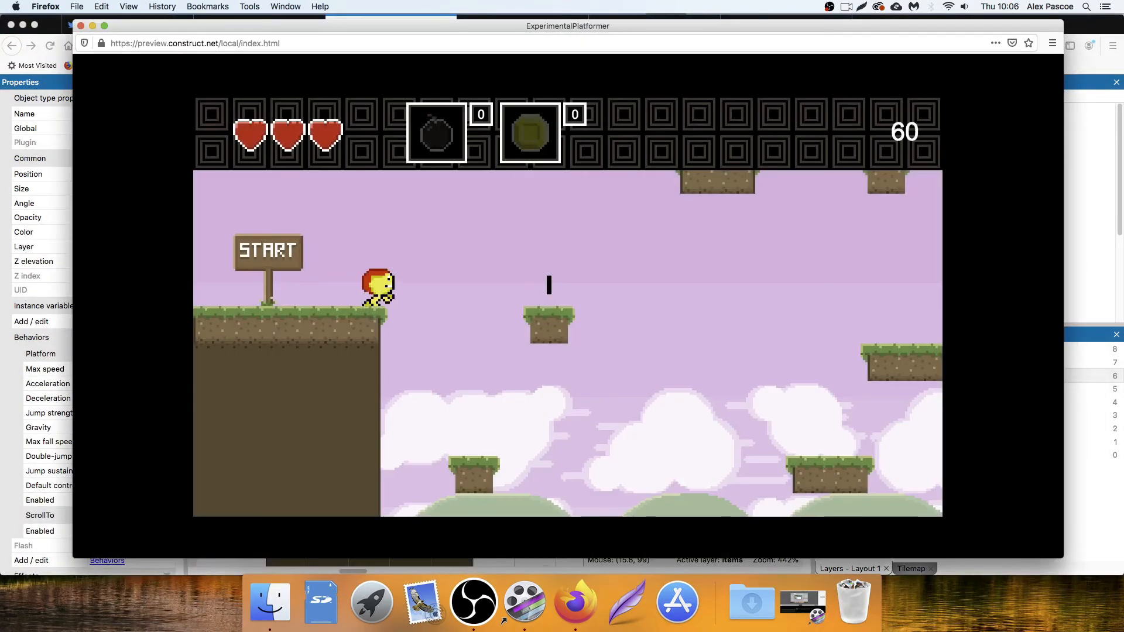
{"action": "key", "text": "Left"}
{"action": "key", "text": "Right"}
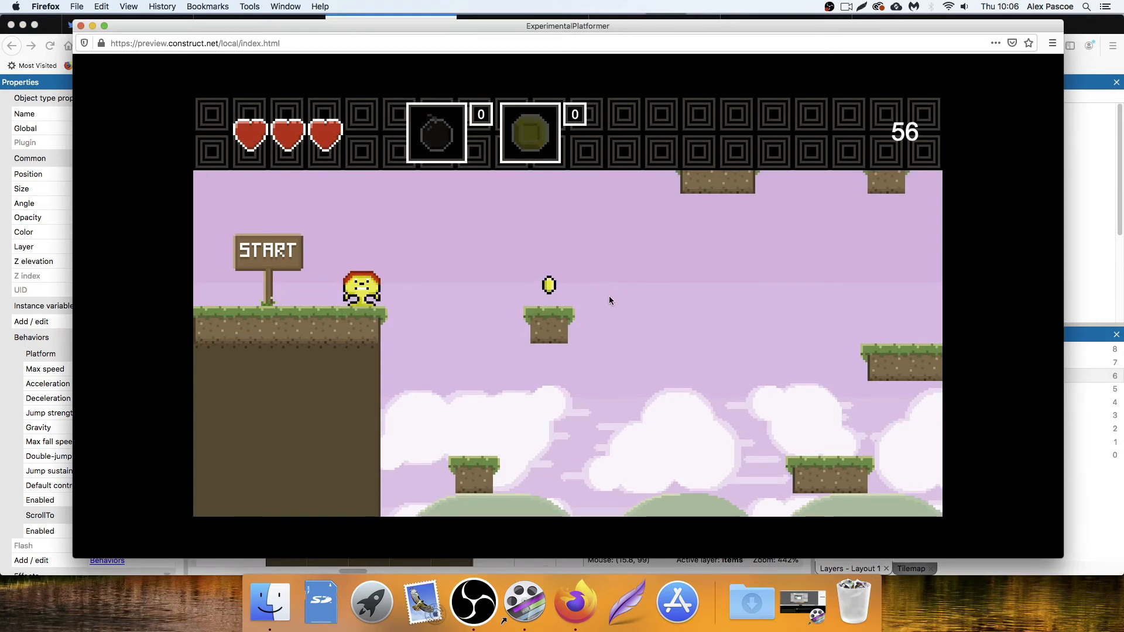
{"action": "key", "text": "Right"}
{"action": "key", "text": "Right"}
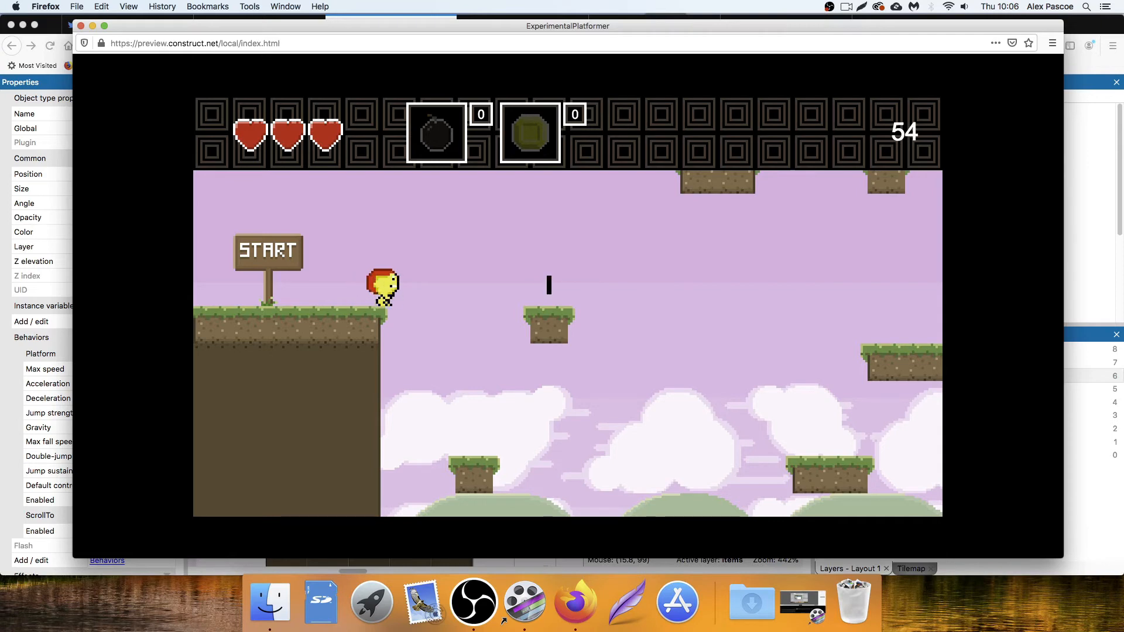
{"action": "key", "text": "Left"}
{"action": "key", "text": "Right"}
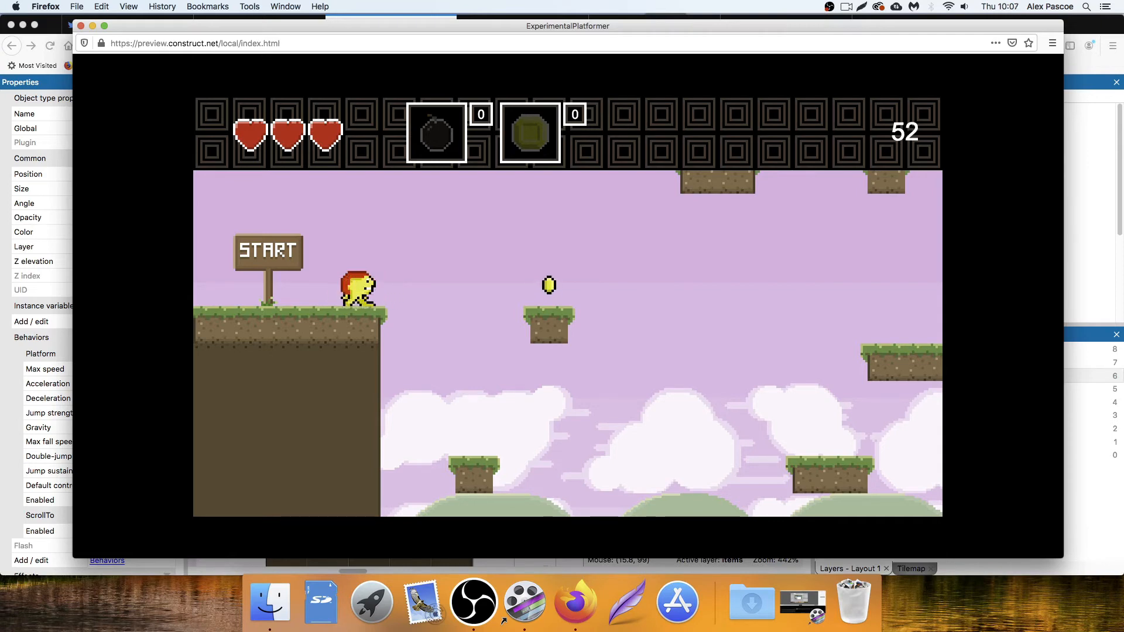
{"action": "key", "text": "Left"}
{"action": "key", "text": "Right"}
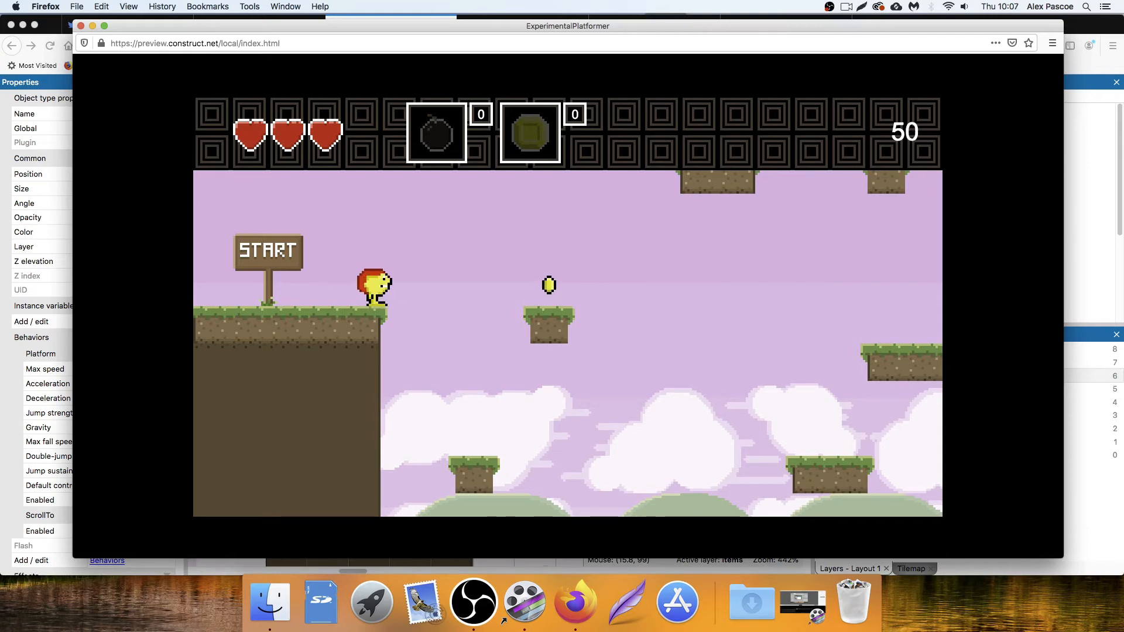
{"action": "key", "text": "Left"}
{"action": "key", "text": "Up"}
{"action": "key", "text": "Right"}
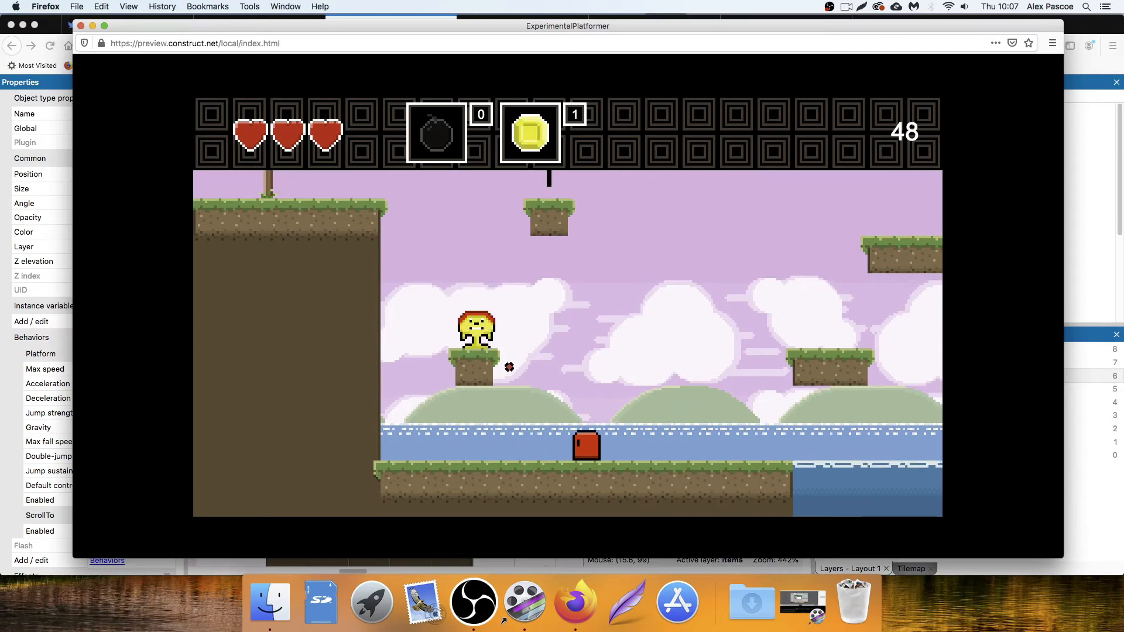
{"action": "key", "text": "Left"}
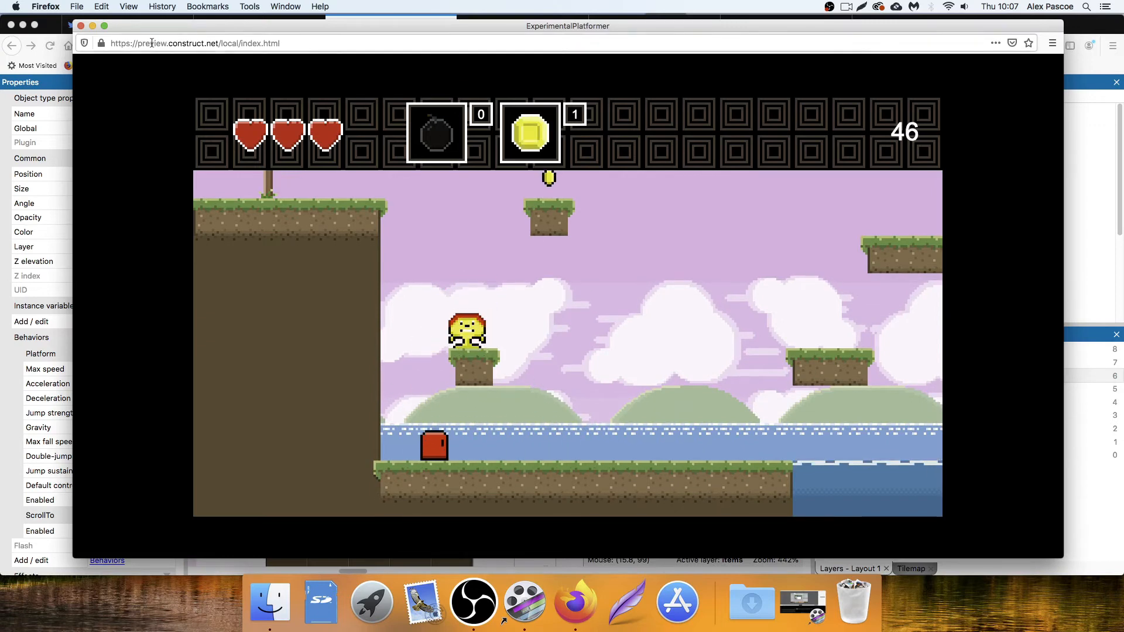
{"action": "key", "text": "super+w"}
Copy the start ledge's spr_collisionWobble to both edges of the small coin platform and of the small platform below it.
{"action": "scroll", "coordinate": [513, 381], "scroll_direction": "down", "scroll_amount": 2}
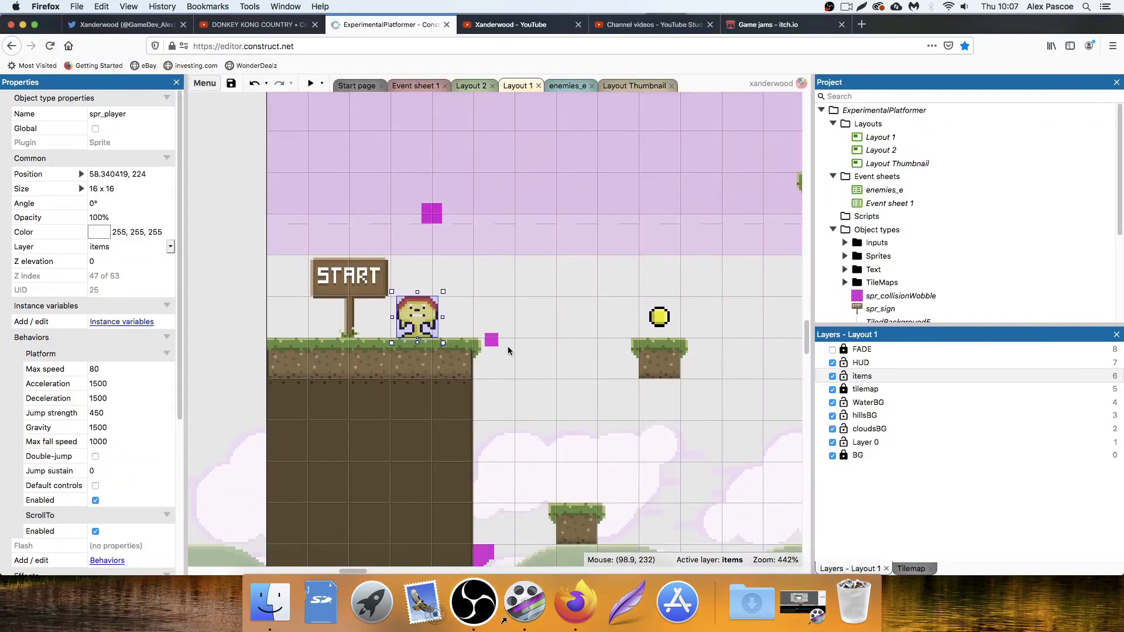
{"action": "left_click", "coordinate": [494, 341]}
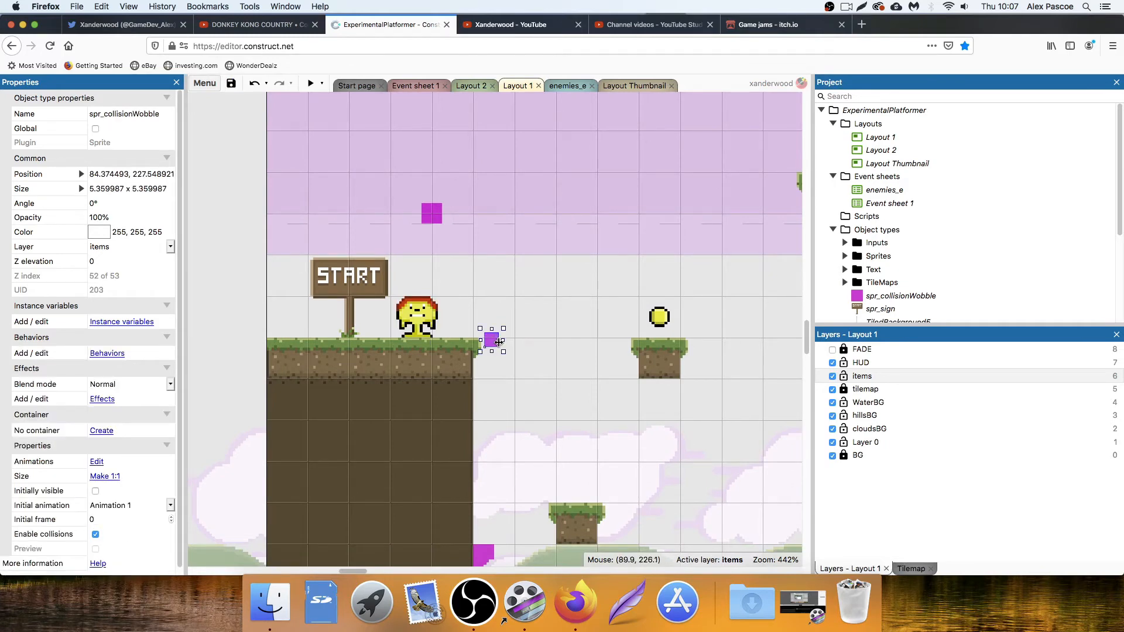
{"action": "left_click_drag", "start_coordinate": [493, 341], "coordinate": [535, 509], "text": "ctrl"}
{"action": "middle_click_drag", "start_coordinate": [621, 463], "coordinate": [359, 387]}
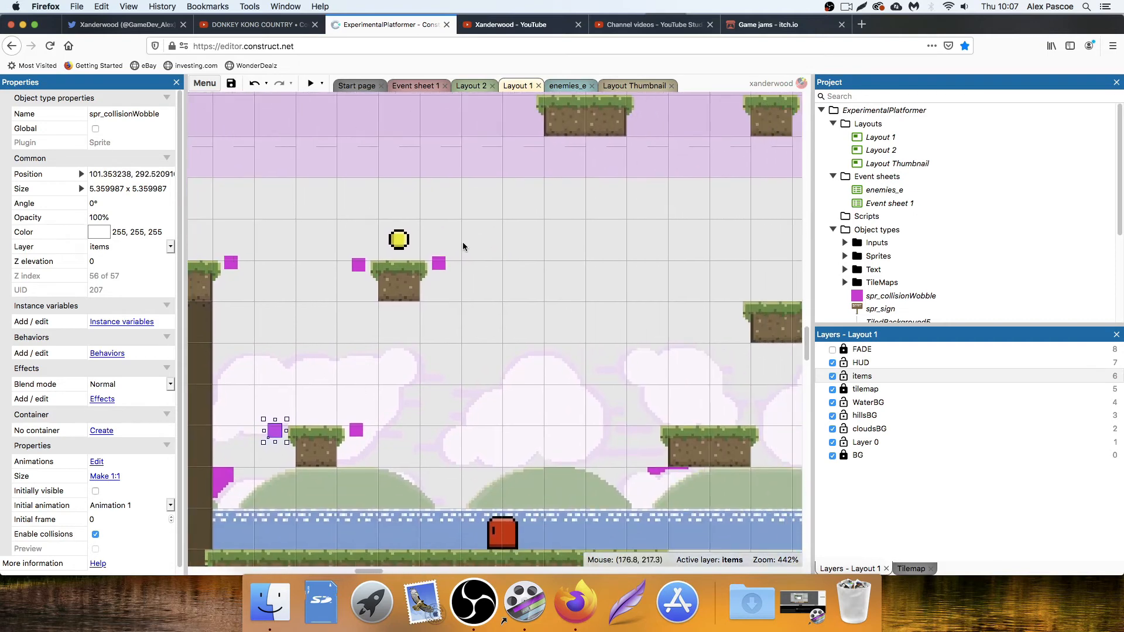
Copy spr_collisionWobble to both edges of the bomb platform and the small platform beside it, and to the left edges of the three platforms below.
{"action": "scroll", "coordinate": [463, 245], "scroll_direction": "up", "scroll_amount": 3}
{"action": "left_click_drag", "start_coordinate": [273, 516], "coordinate": [645, 186], "text": "ctrl"}
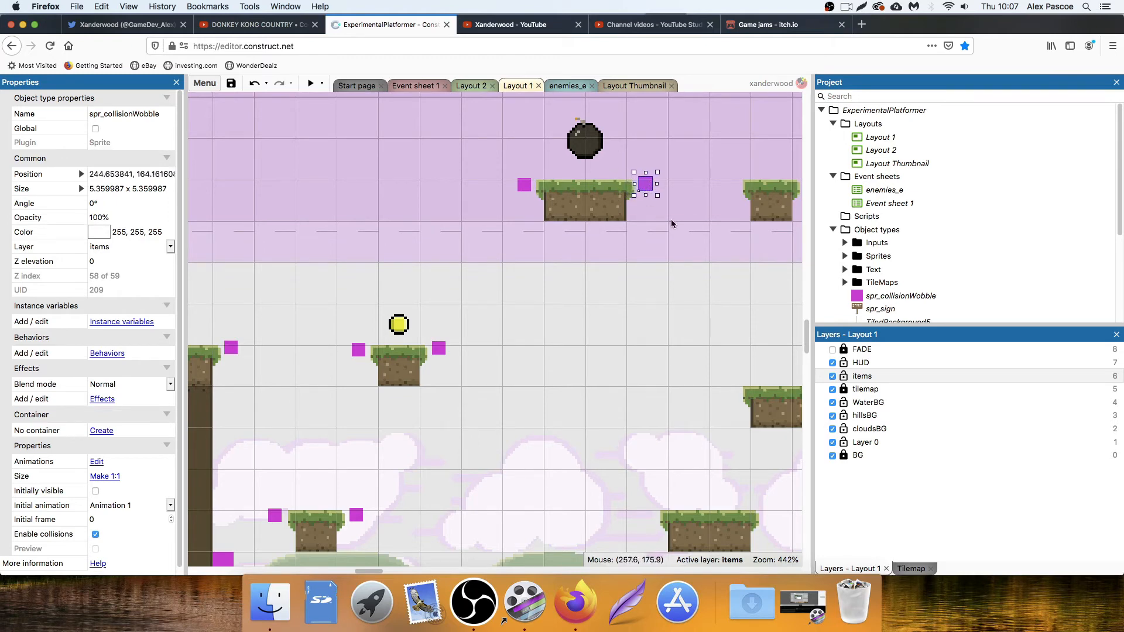
{"action": "middle_click_drag", "start_coordinate": [671, 219], "coordinate": [413, 303]}
{"action": "scroll", "coordinate": [454, 261], "scroll_direction": "up", "scroll_amount": 2}
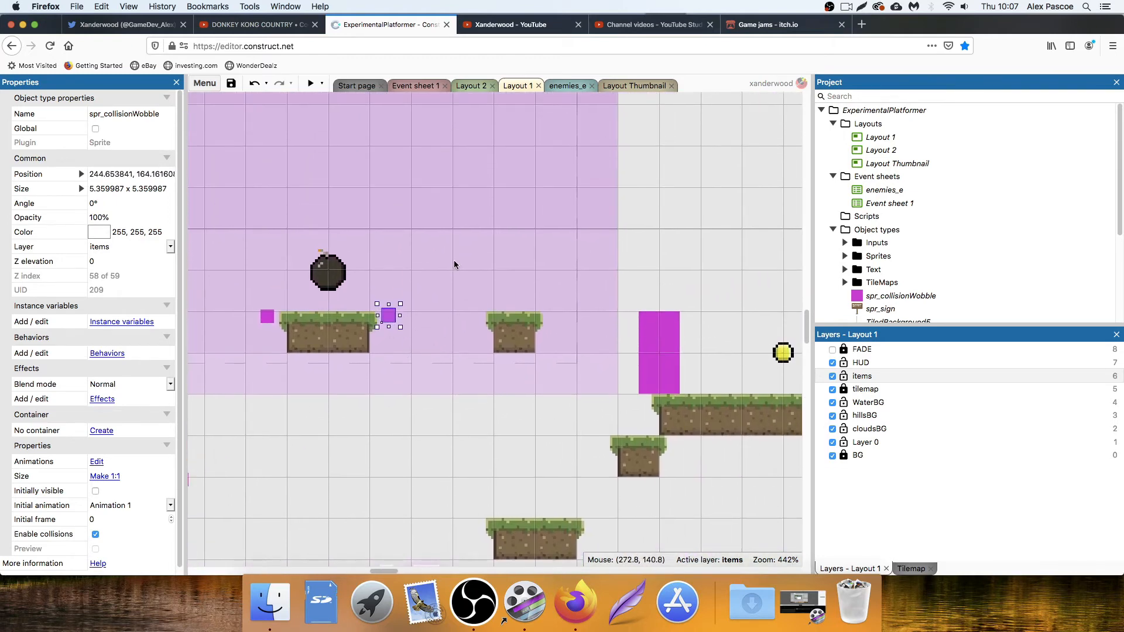
{"action": "left_click_drag", "start_coordinate": [389, 307], "coordinate": [475, 511], "text": "ctrl"}
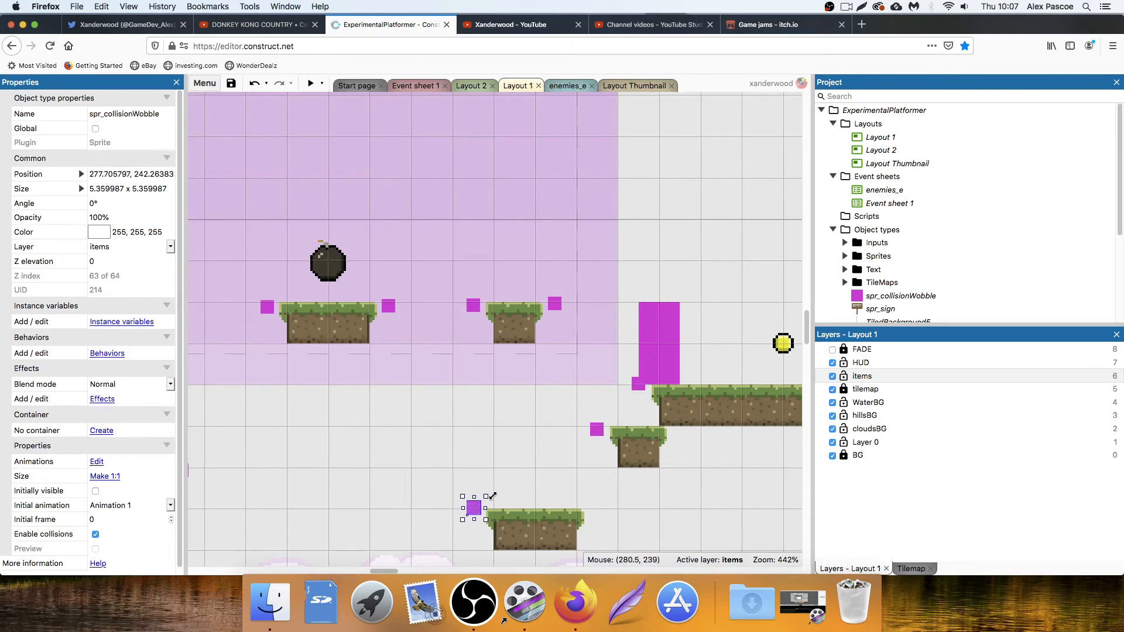
Delete the spr_collisionWobble copies at the left edges of the long coin platform and the small step beneath it.
{"action": "scroll", "coordinate": [586, 409], "scroll_direction": "down", "scroll_amount": 1}
{"action": "left_click", "coordinate": [638, 366]}
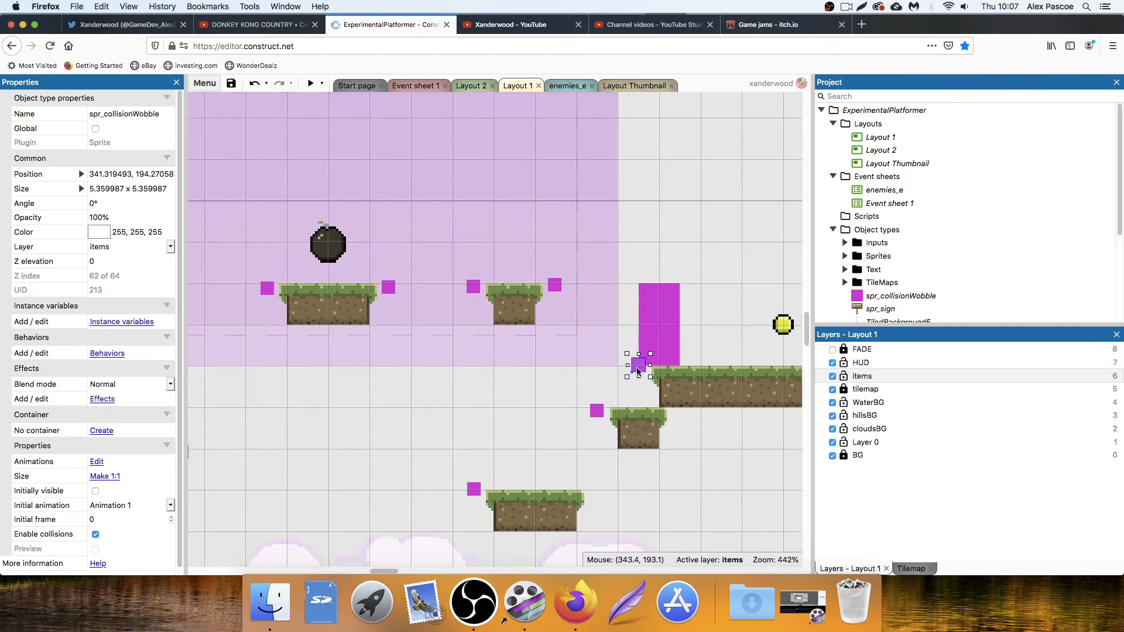
{"action": "key", "text": "Delete"}
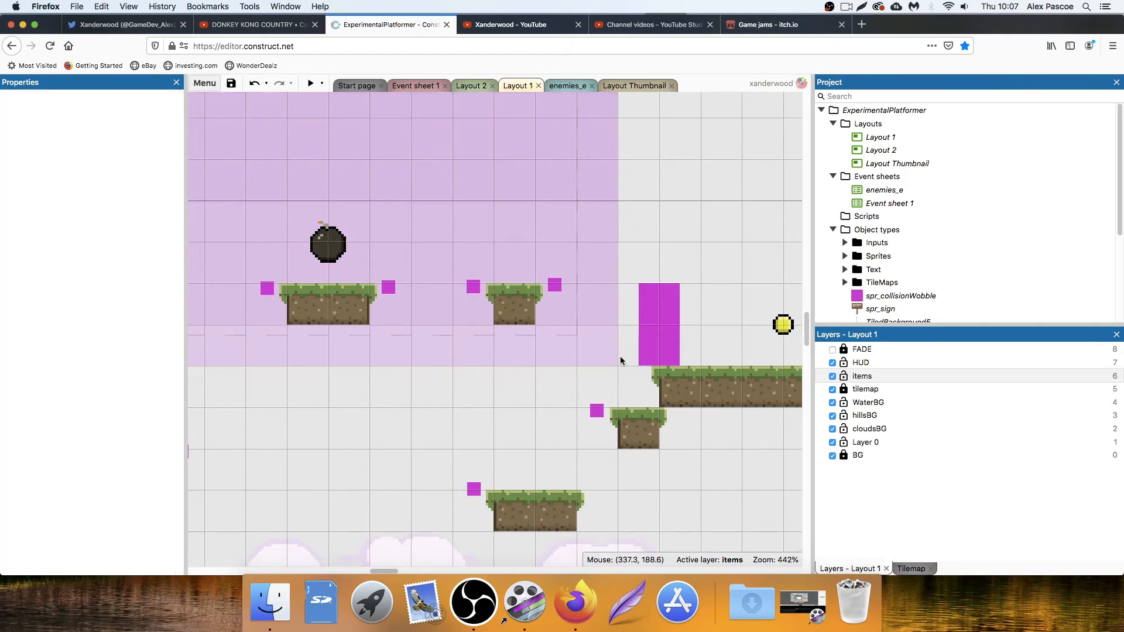
{"action": "scroll", "coordinate": [621, 360], "scroll_direction": "down", "scroll_amount": 3}
{"action": "left_click", "coordinate": [597, 354]}
{"action": "key", "text": "Delete"}
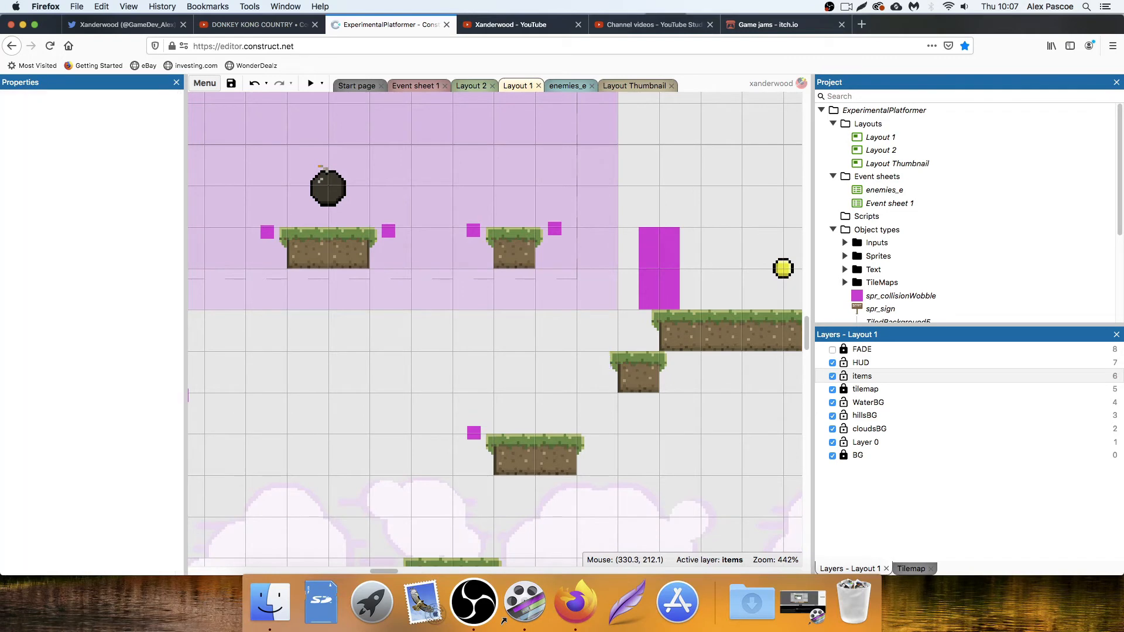
Place spr_collisionWobble at the right edges of the platform below the small step and of the next lower platform instead of the left edge.
{"action": "scroll", "coordinate": [602, 364], "scroll_direction": "down", "scroll_amount": 8}
{"action": "left_click_drag", "start_coordinate": [471, 273], "coordinate": [517, 404]}
Copy spr_collisionWobble to the left edge of the ground island in the water and to both edges of the floating platform above it.
{"action": "scroll", "coordinate": [438, 366], "scroll_direction": "down", "scroll_amount": 6, "text": "ctrl"}
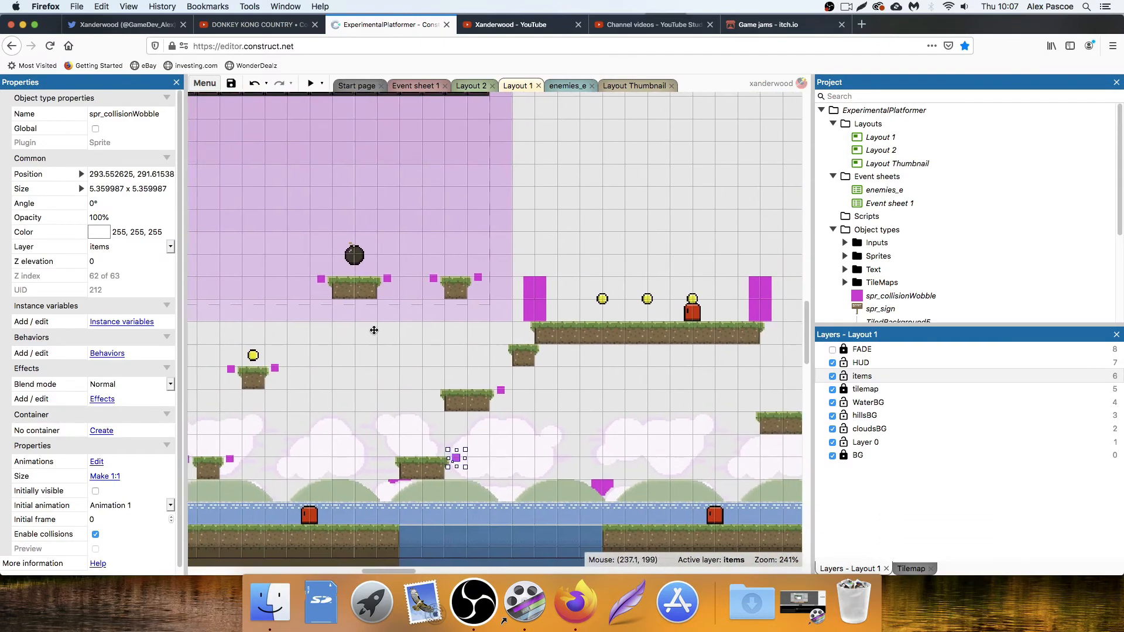
{"action": "scroll", "coordinate": [363, 328], "scroll_direction": "down", "scroll_amount": 2}
{"action": "scroll", "coordinate": [363, 328], "scroll_direction": "right", "scroll_amount": 2}
{"action": "left_click_drag", "start_coordinate": [390, 401], "coordinate": [747, 353], "text": "ctrl"}
{"action": "middle_click_drag", "start_coordinate": [747, 353], "coordinate": [568, 367]}
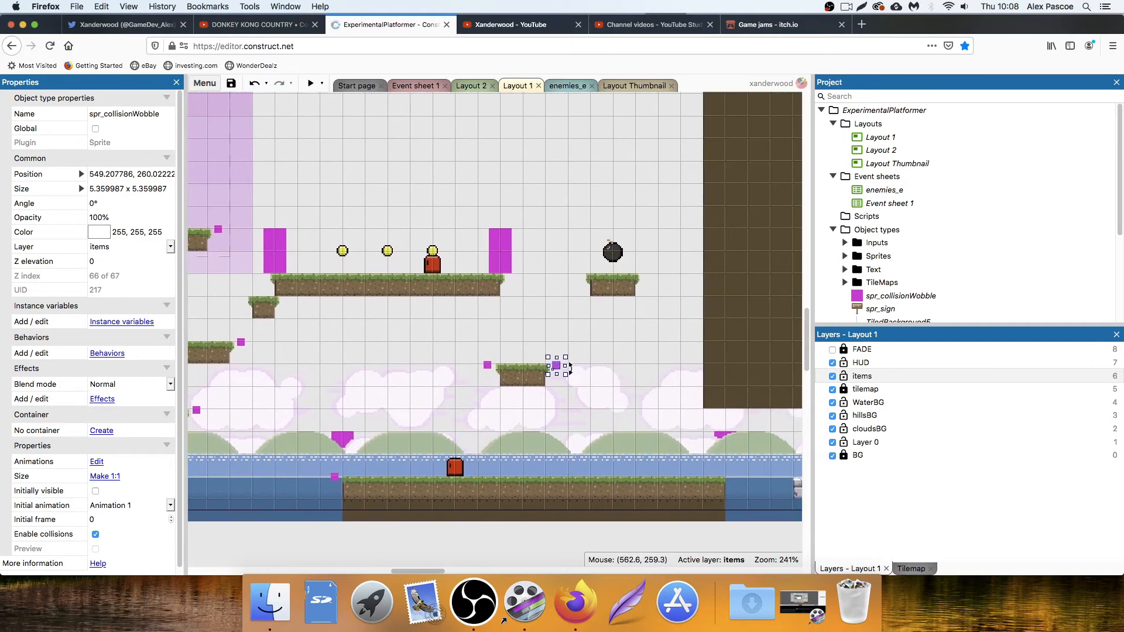
Copy spr_collisionWobble to the right edges of the long coin platform and ground island, both second bomb platform edges, and the signposted ground's left edge.
{"action": "left_click_drag", "start_coordinate": [557, 368], "coordinate": [734, 479], "text": "ctrl"}
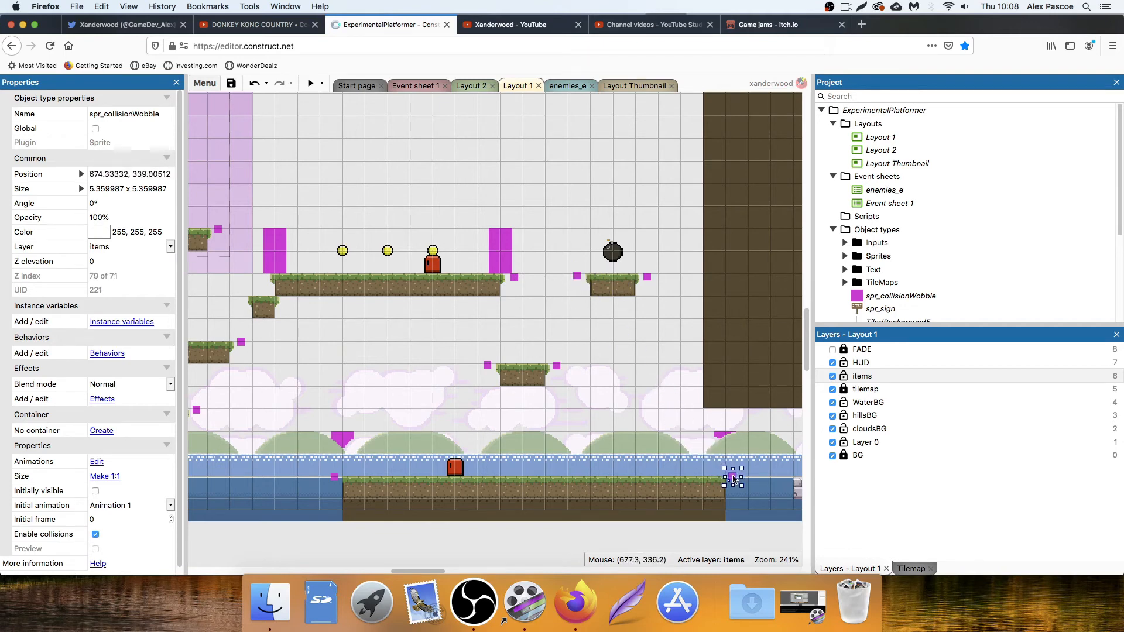
{"action": "middle_click_drag", "start_coordinate": [753, 452], "coordinate": [279, 404]}
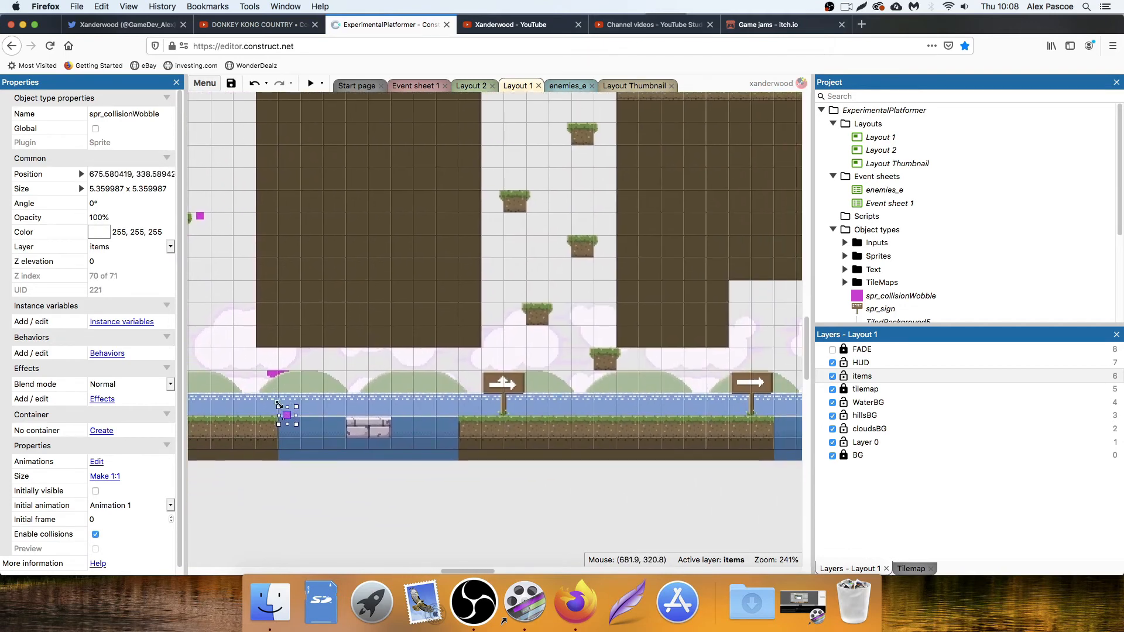
{"action": "left_click_drag", "start_coordinate": [287, 418], "coordinate": [450, 420], "text": "ctrl"}
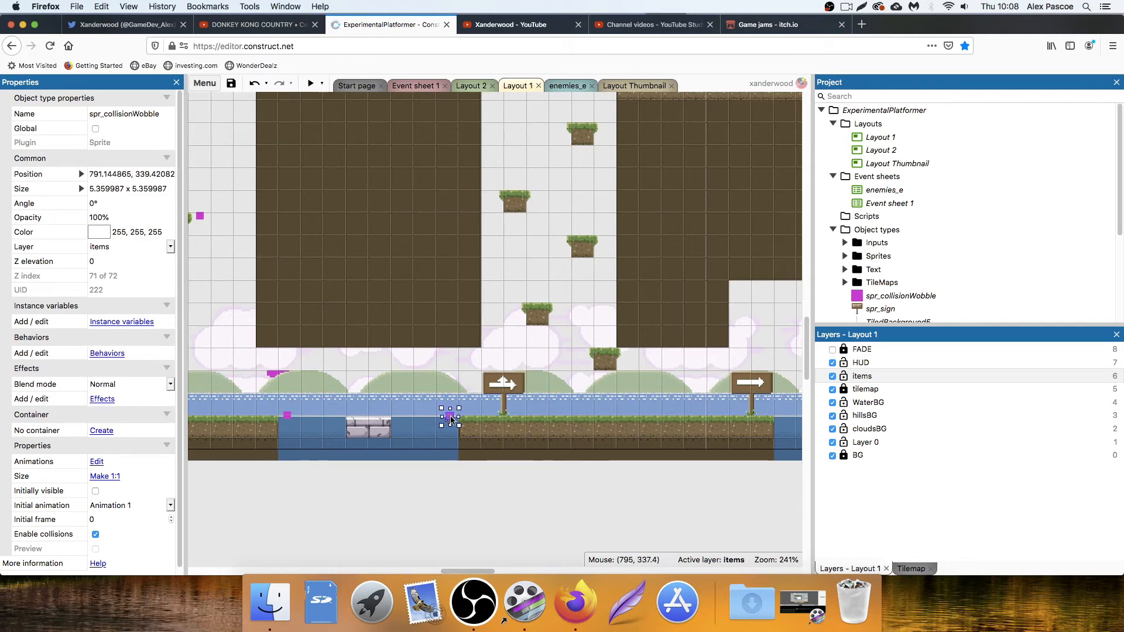
Copy spr_collisionWobble to both edges of the four upper small platforms in the shaft and to the left edge of the raised ground above them.
{"action": "left_click_drag", "start_coordinate": [452, 419], "coordinate": [604, 128], "text": "ctrl"}
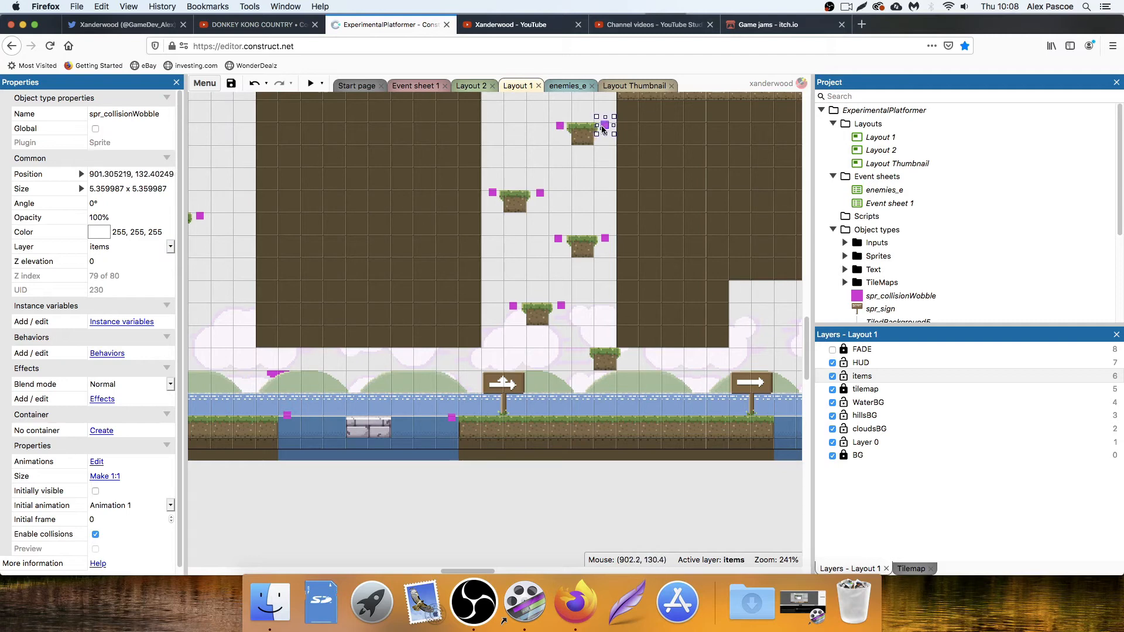
{"action": "middle_click_drag", "start_coordinate": [601, 130], "coordinate": [603, 241]}
{"action": "left_click_drag", "start_coordinate": [607, 233], "coordinate": [604, 195], "text": "ctrl"}
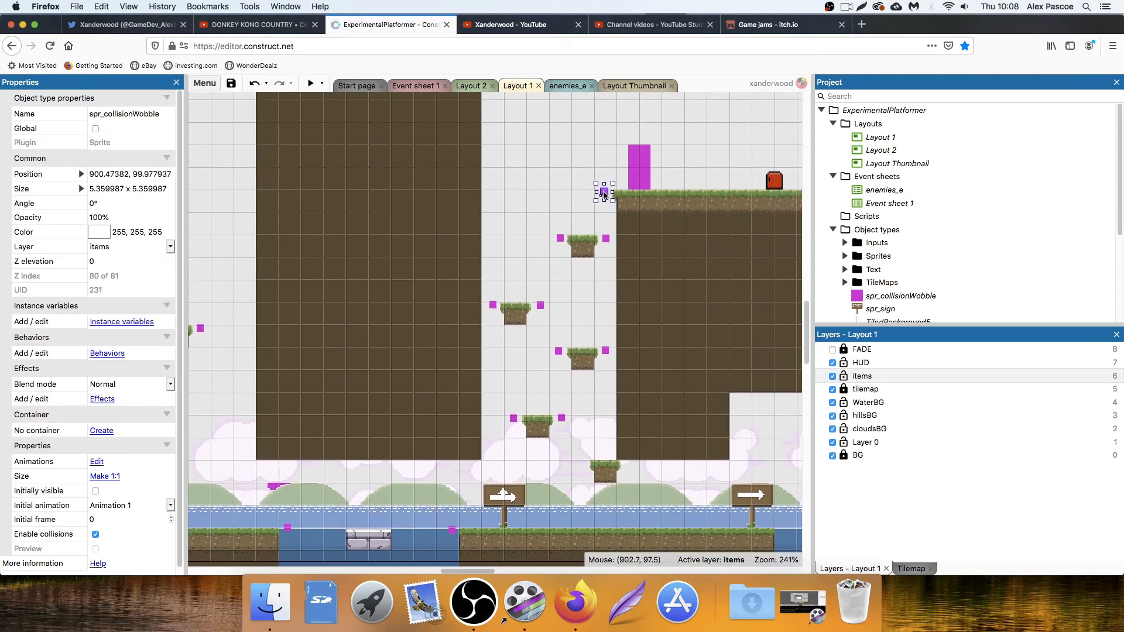
Copy spr_collisionWobble to the right edge of the signposted ground and to the left edge of the next ground across the water.
{"action": "middle_click_drag", "start_coordinate": [645, 230], "coordinate": [351, 152]}
{"action": "left_click_drag", "start_coordinate": [268, 340], "coordinate": [492, 452], "text": "ctrl"}
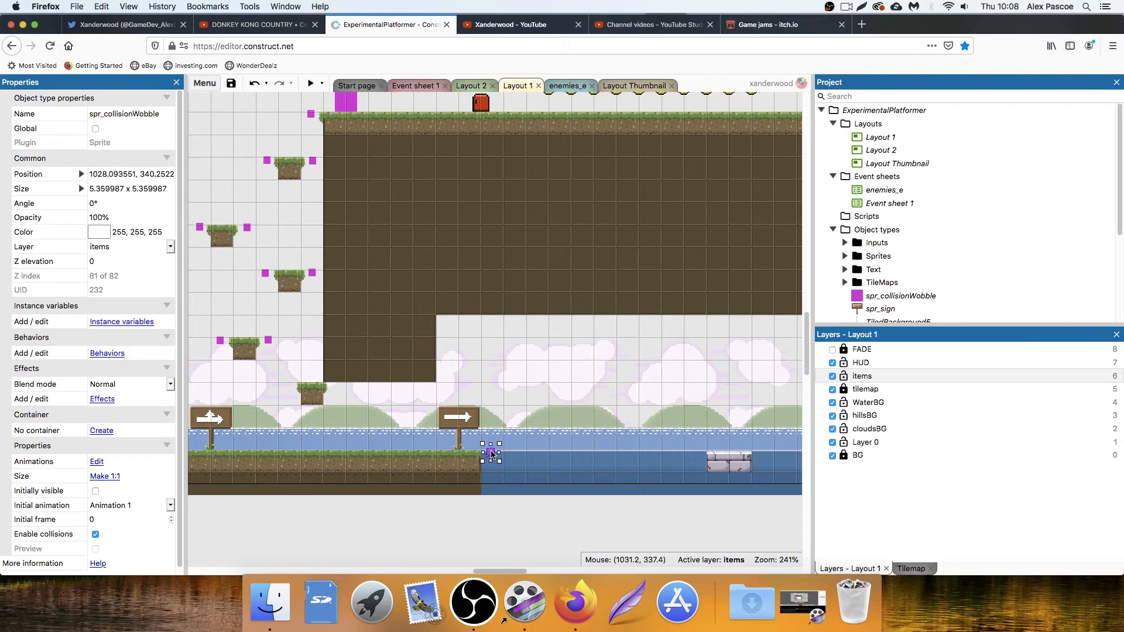
{"action": "middle_click_drag", "start_coordinate": [492, 452], "coordinate": [344, 386]}
{"action": "left_click_drag", "start_coordinate": [277, 406], "coordinate": [755, 407], "text": "ctrl"}
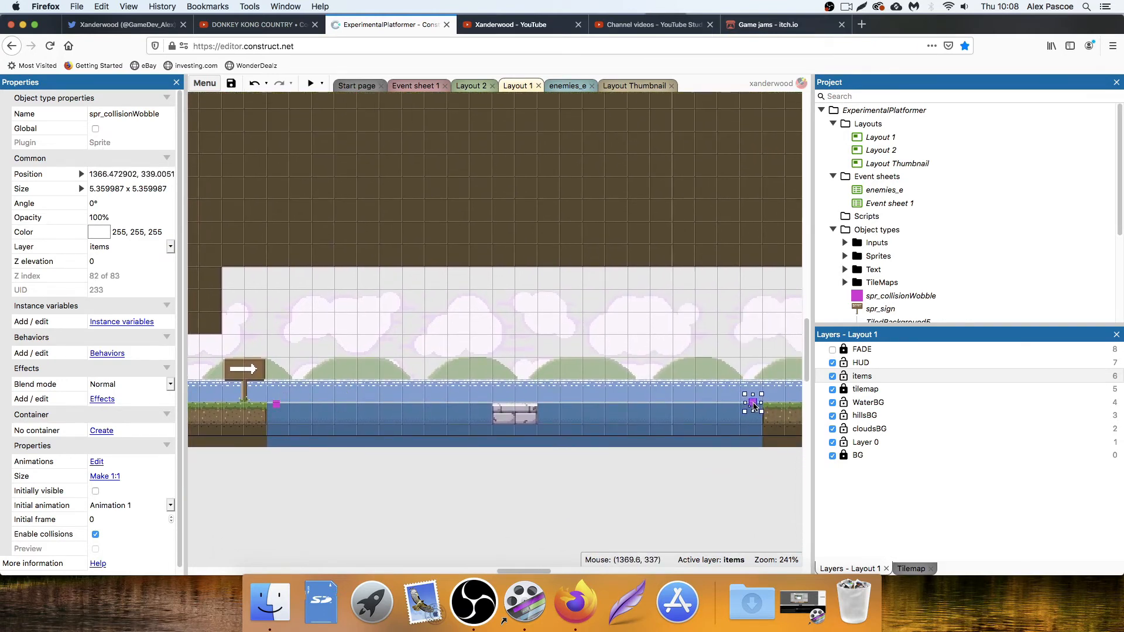
Copy spr_collisionWobble to both edges of the four stepped coin platforms above the final stretch of ground.
{"action": "middle_click_drag", "start_coordinate": [756, 403], "coordinate": [375, 412]}
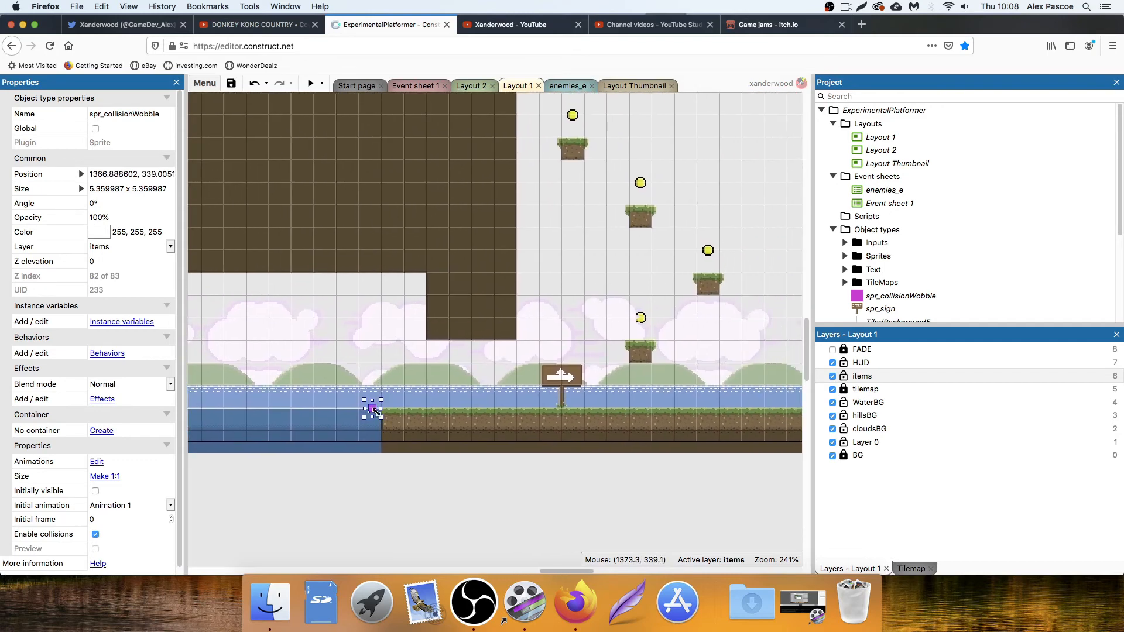
{"action": "left_click_drag", "start_coordinate": [375, 411], "coordinate": [636, 318], "text": "ctrl"}
{"action": "mouse_move", "coordinate": [620, 344]}
{"action": "left_mouse_down"}
{"action": "mouse_move", "coordinate": [666, 344]}
{"action": "mouse_move", "coordinate": [685, 278]}
{"action": "left_mouse_up"}
{"action": "left_click_drag", "start_coordinate": [666, 345], "coordinate": [664, 344]}
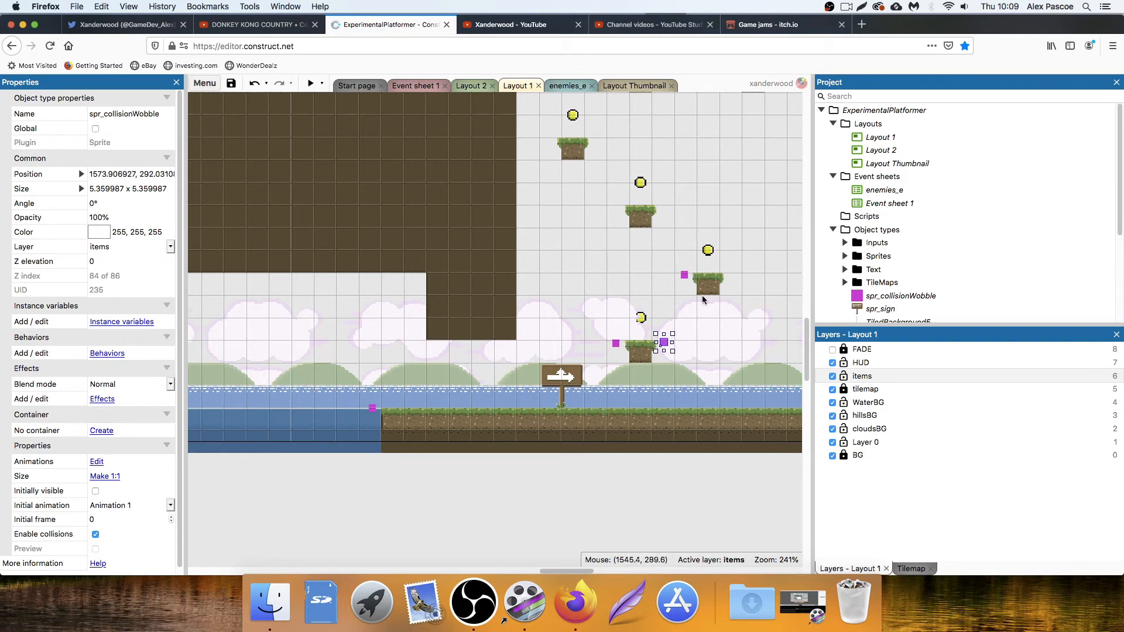
{"action": "mouse_move", "coordinate": [683, 277]}
{"action": "left_mouse_down", "text": "ctrl"}
{"action": "mouse_move", "coordinate": [732, 281]}
{"action": "mouse_move", "coordinate": [667, 212]}
{"action": "mouse_move", "coordinate": [619, 211]}
{"action": "mouse_move", "coordinate": [603, 144]}
{"action": "mouse_move", "coordinate": [552, 142]}
{"action": "left_mouse_up", "text": "ctrl"}
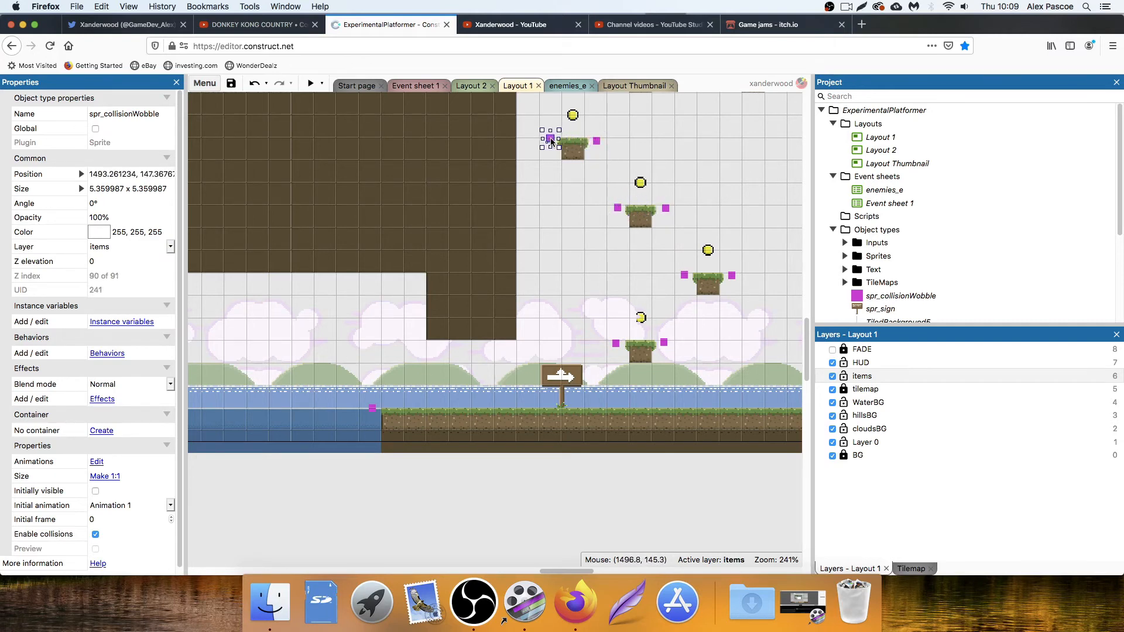
Copy spr_collisionWobble to both edges of the three coin platforms in the upper row and to the left edge of the exit ledge.
{"action": "scroll", "coordinate": [552, 142], "scroll_direction": "up", "scroll_amount": 3}
{"action": "mouse_move", "coordinate": [597, 244]}
{"action": "left_mouse_down", "text": "ctrl"}
{"action": "mouse_move", "coordinate": [615, 176]}
{"action": "mouse_move", "coordinate": [665, 178]}
{"action": "left_mouse_up", "text": "ctrl"}
{"action": "middle_click_drag", "start_coordinate": [701, 197], "coordinate": [525, 233]}
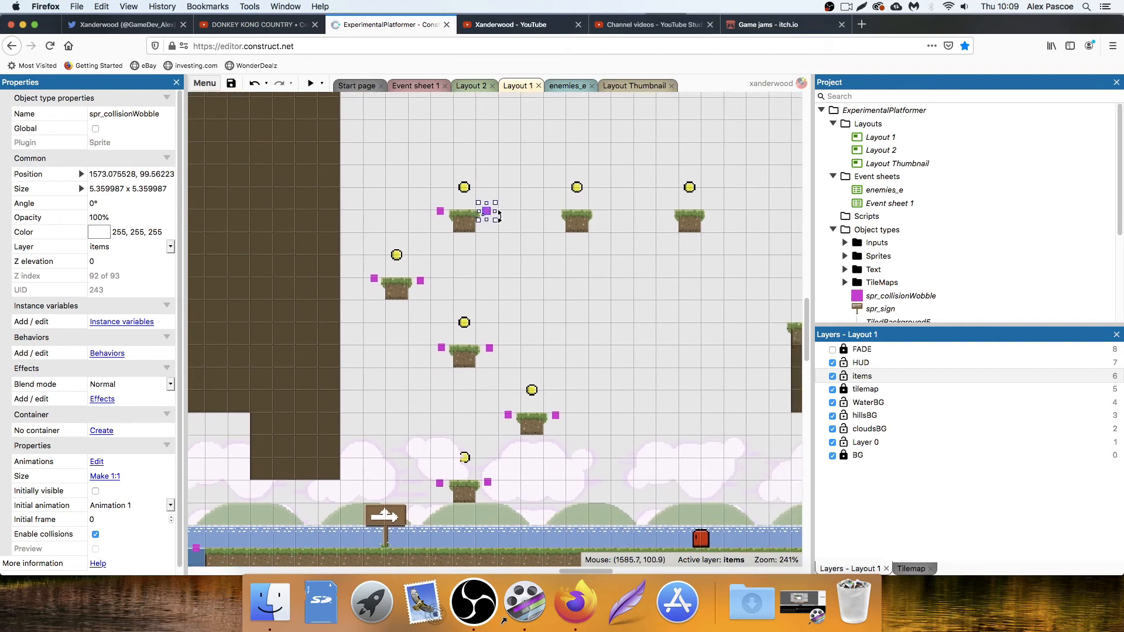
{"action": "mouse_move", "coordinate": [487, 216]}
{"action": "left_mouse_down", "text": "ctrl"}
{"action": "mouse_move", "coordinate": [714, 214]}
{"action": "mouse_move", "coordinate": [781, 325]}
{"action": "left_mouse_up", "text": "ctrl"}
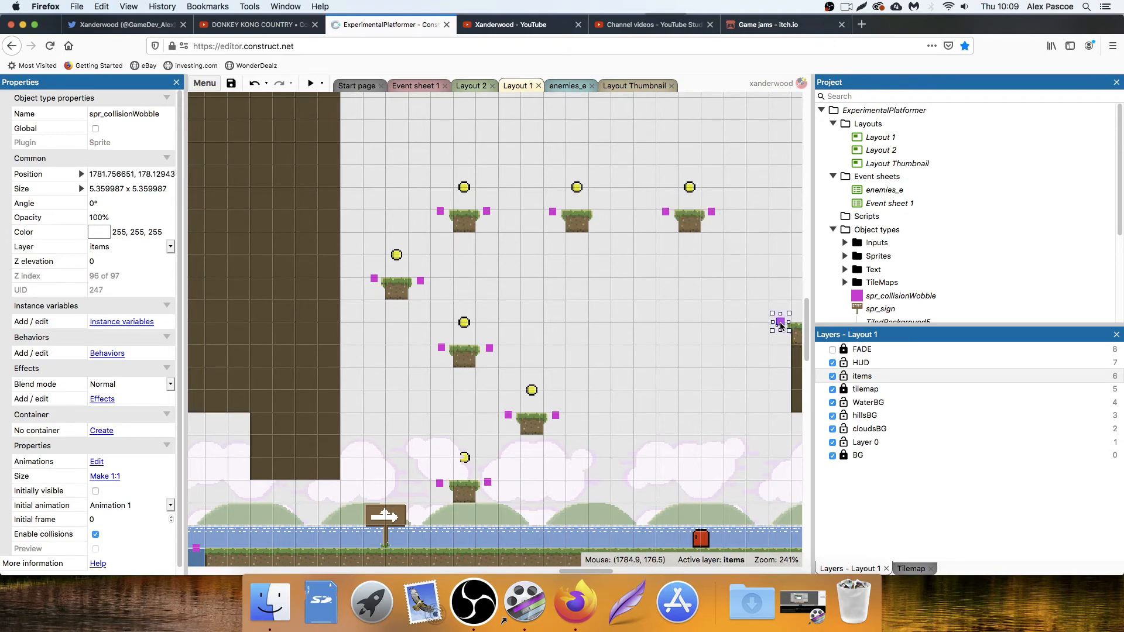
Add a number instance variable named fallTimer with initial value 0 to spr_player at the level start.
{"action": "scroll", "coordinate": [781, 326], "scroll_direction": "down", "scroll_amount": 5, "text": "ctrl"}
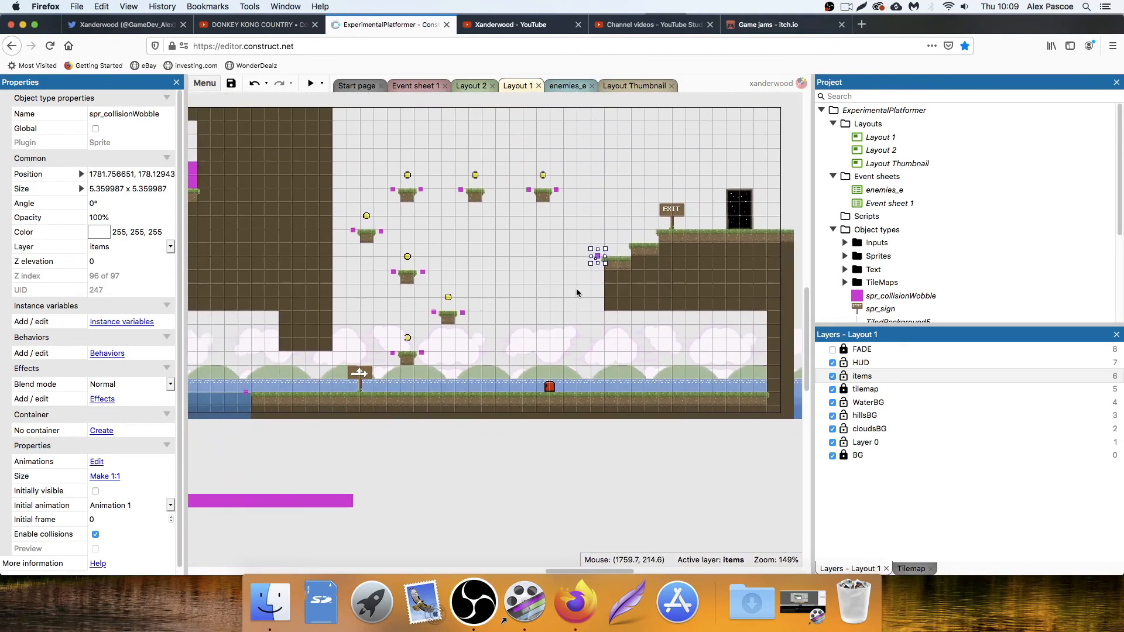
{"action": "scroll", "coordinate": [577, 293], "scroll_direction": "down", "scroll_amount": 1, "text": "ctrl"}
{"action": "middle_click_drag", "start_coordinate": [494, 273], "coordinate": [670, 313]}
{"action": "middle_click_drag", "start_coordinate": [377, 304], "coordinate": [684, 292]}
{"action": "mouse_move", "coordinate": [430, 286]}
{"action": "middle_mouse_down"}
{"action": "mouse_move", "coordinate": [612, 321]}
{"action": "mouse_move", "coordinate": [618, 297]}
{"action": "mouse_move", "coordinate": [670, 308]}
{"action": "middle_mouse_up"}
{"action": "middle_click_drag", "start_coordinate": [470, 275], "coordinate": [690, 274]}
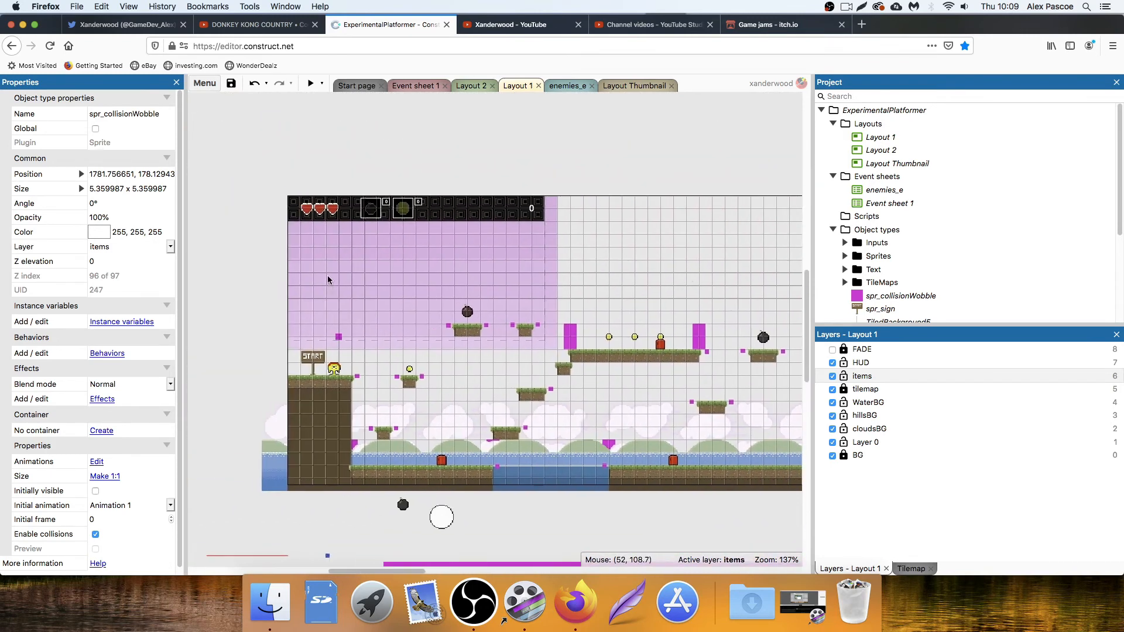
{"action": "middle_click_drag", "start_coordinate": [328, 280], "coordinate": [322, 227]}
{"action": "scroll", "coordinate": [322, 227], "scroll_direction": "up", "scroll_amount": 1, "text": "ctrl"}
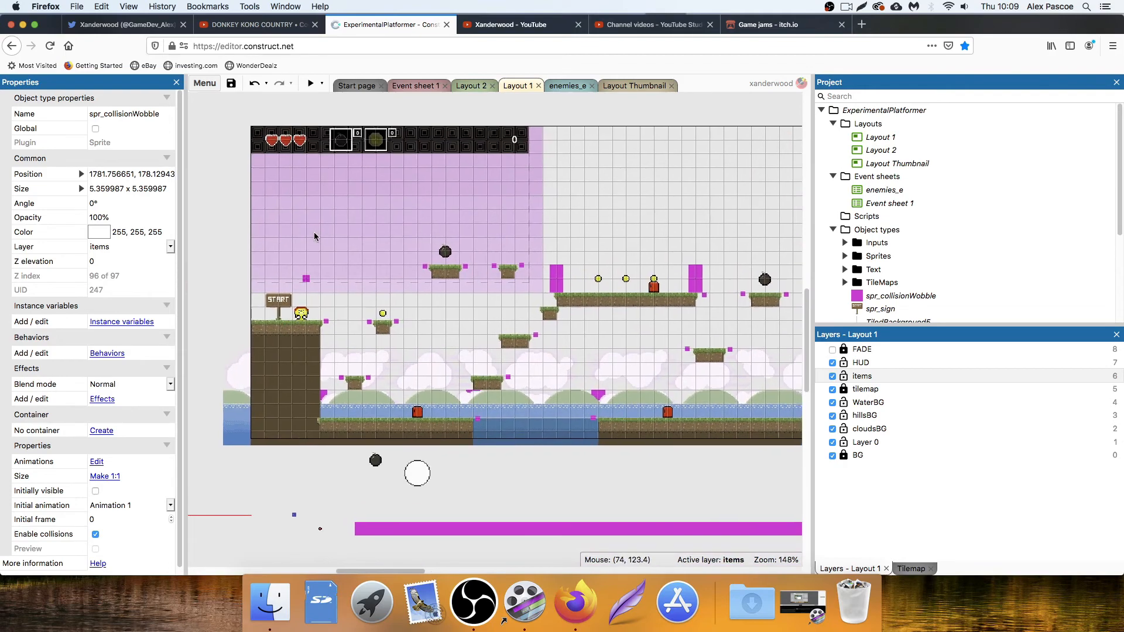
{"action": "scroll", "coordinate": [315, 233], "scroll_direction": "up", "scroll_amount": 1, "text": "ctrl"}
{"action": "left_click", "coordinate": [301, 313]}
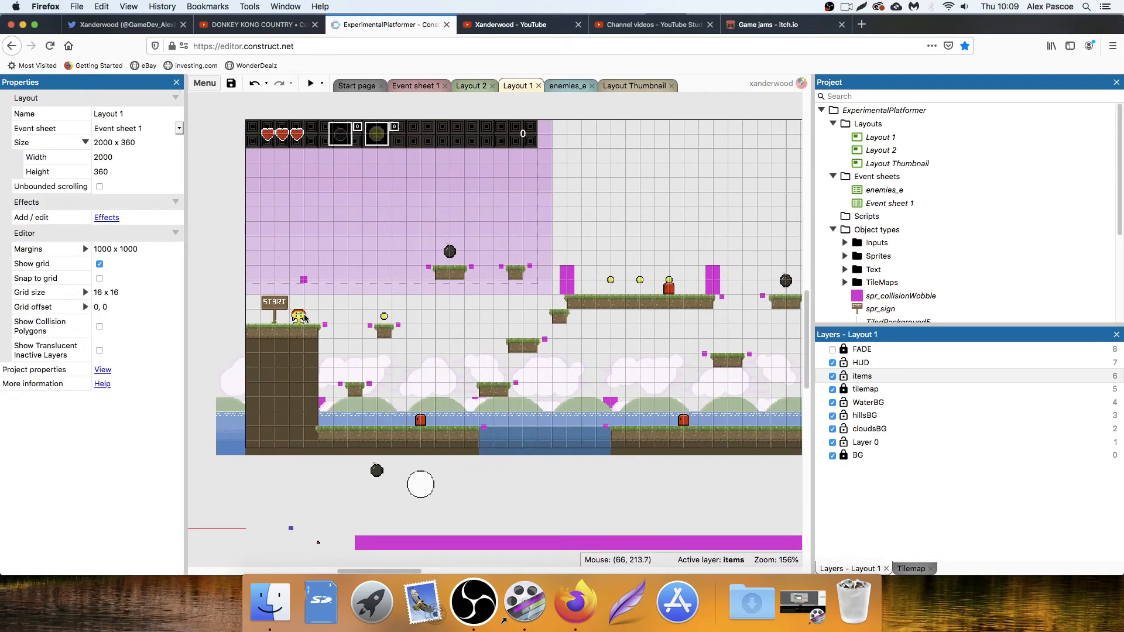
{"action": "left_click", "coordinate": [298, 318]}
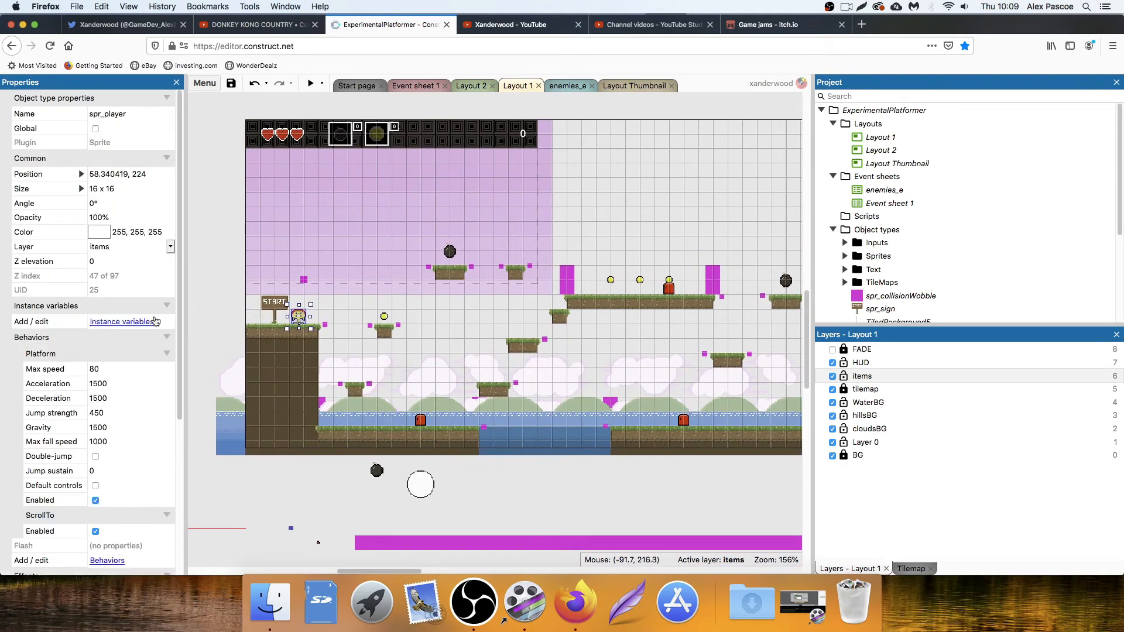
{"action": "left_click", "coordinate": [118, 323]}
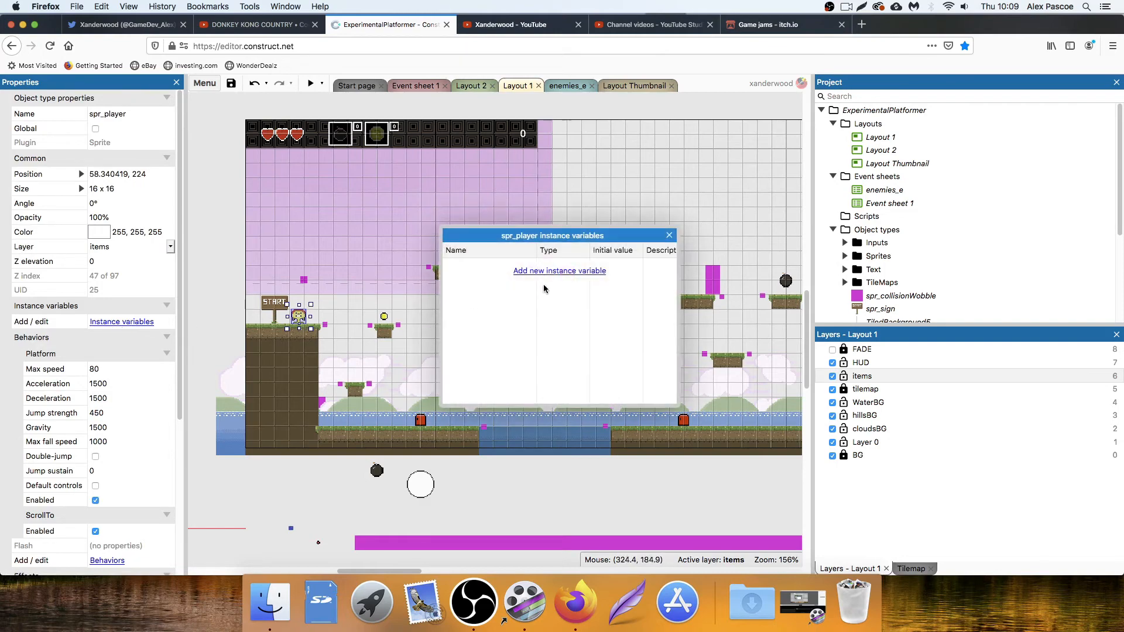
{"action": "left_click", "coordinate": [551, 271]}
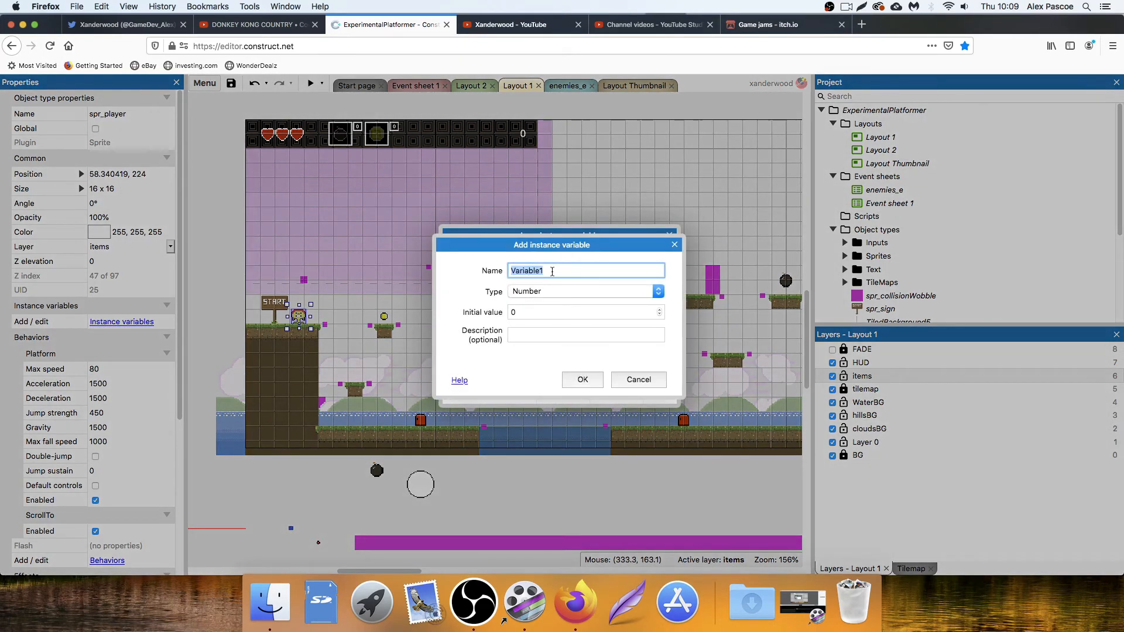
{"action": "type", "text": "fallTimer"}
{"action": "left_click", "coordinate": [583, 380]}
{"action": "left_click", "coordinate": [669, 235]}
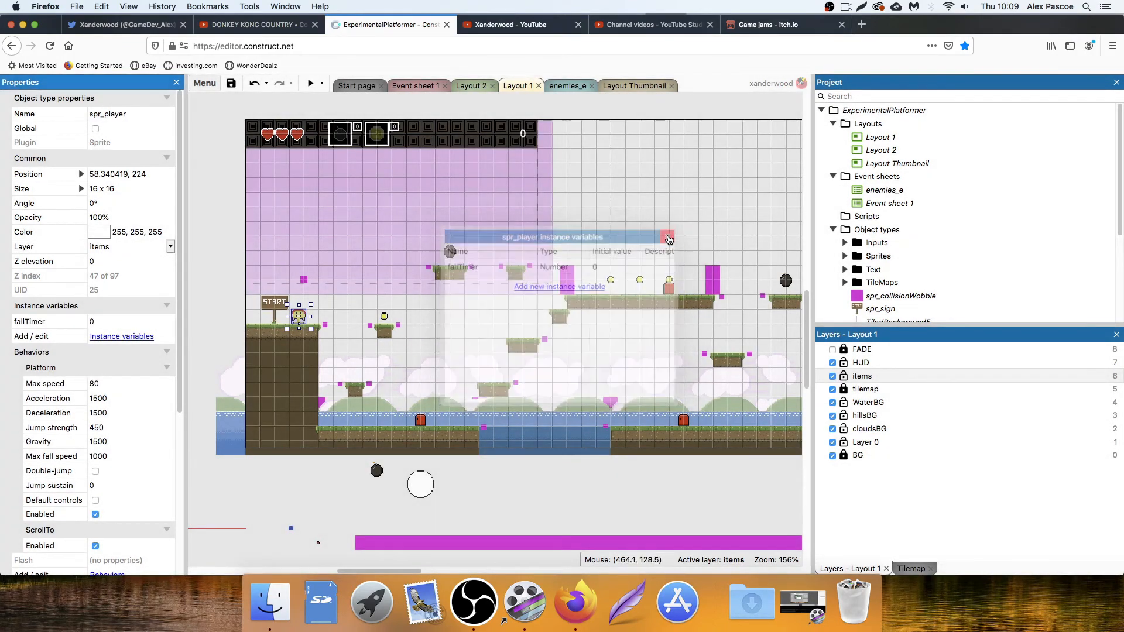
In Event sheet 1, collapse the Player Controls group and expand the Player Death group.
{"action": "left_click", "coordinate": [416, 86]}
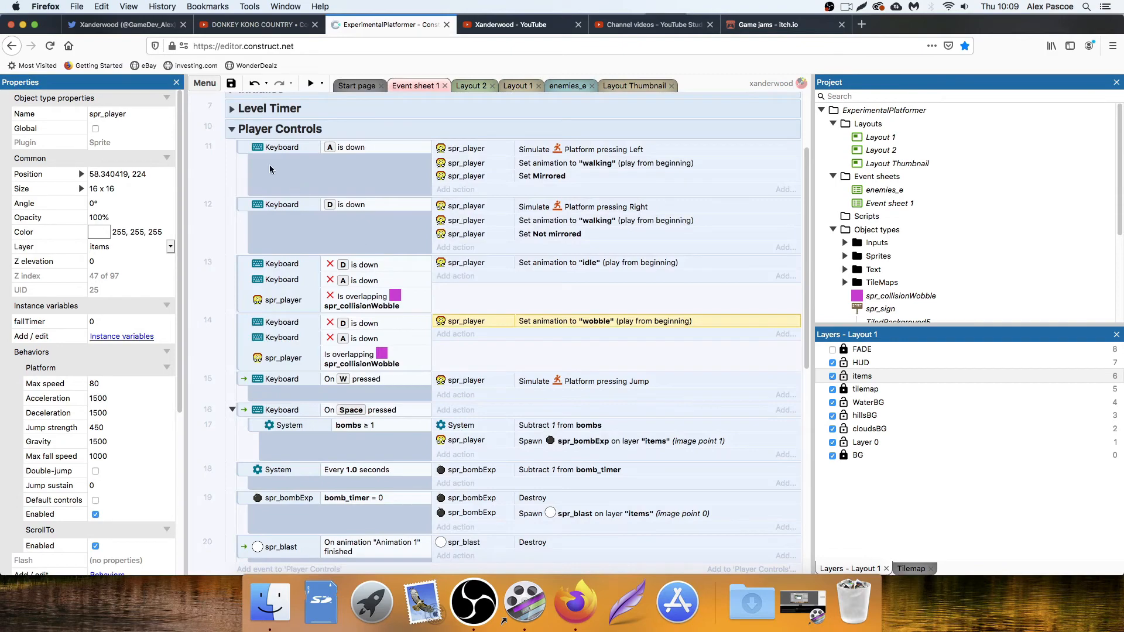
{"action": "scroll", "coordinate": [326, 149], "scroll_direction": "up", "scroll_amount": 2}
{"action": "scroll", "coordinate": [326, 226], "scroll_direction": "down", "scroll_amount": 10}
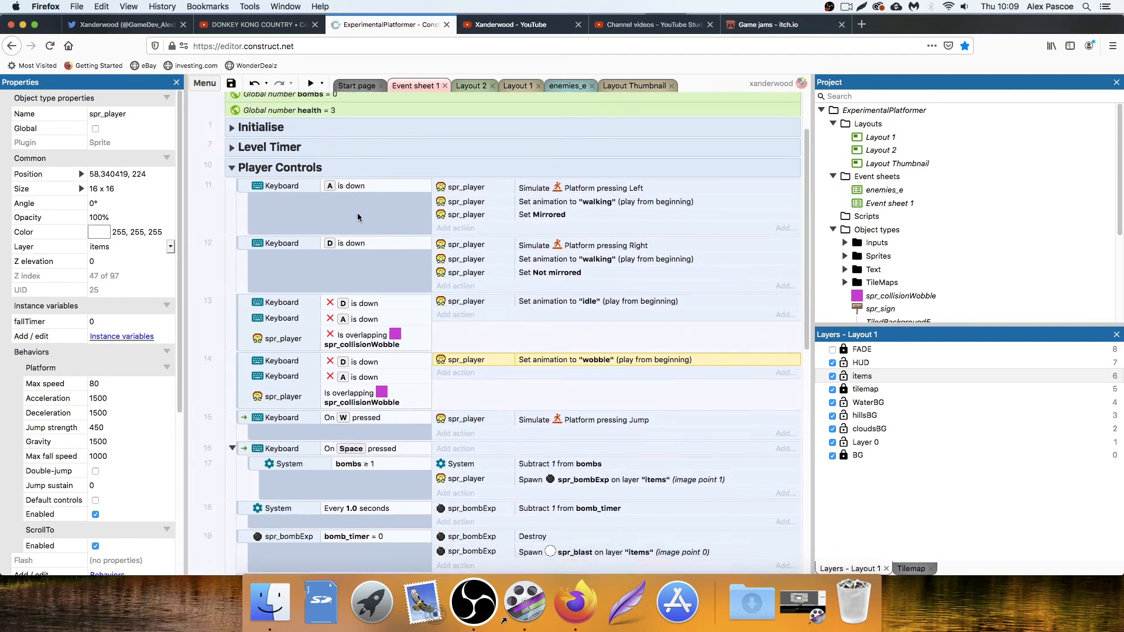
{"action": "scroll", "coordinate": [326, 227], "scroll_direction": "up", "scroll_amount": 9}
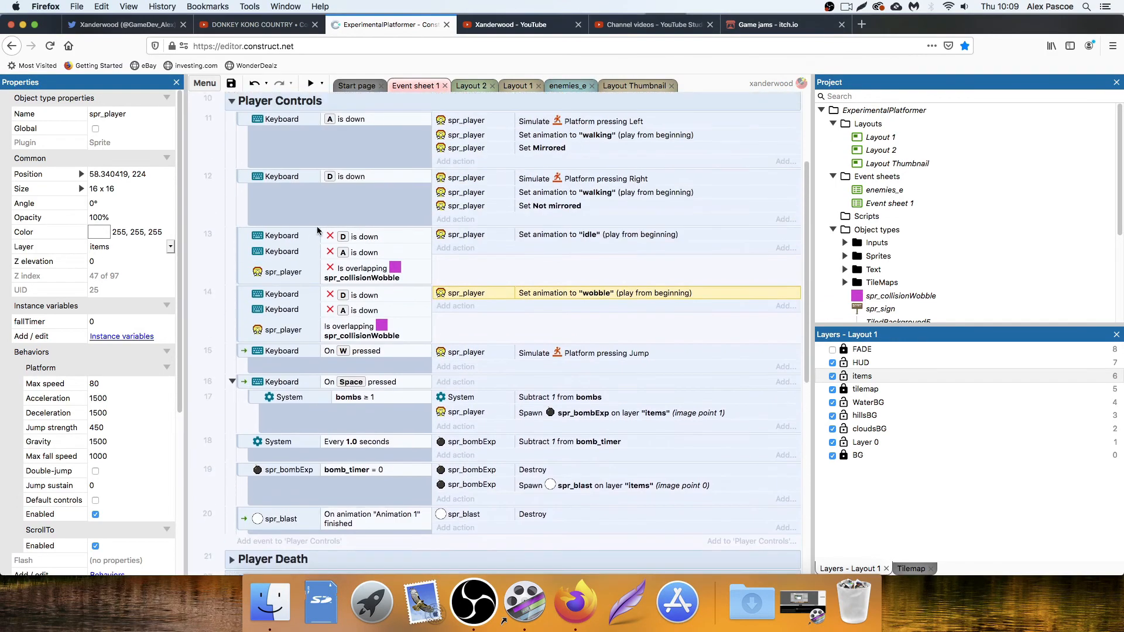
{"action": "left_click", "coordinate": [231, 168]}
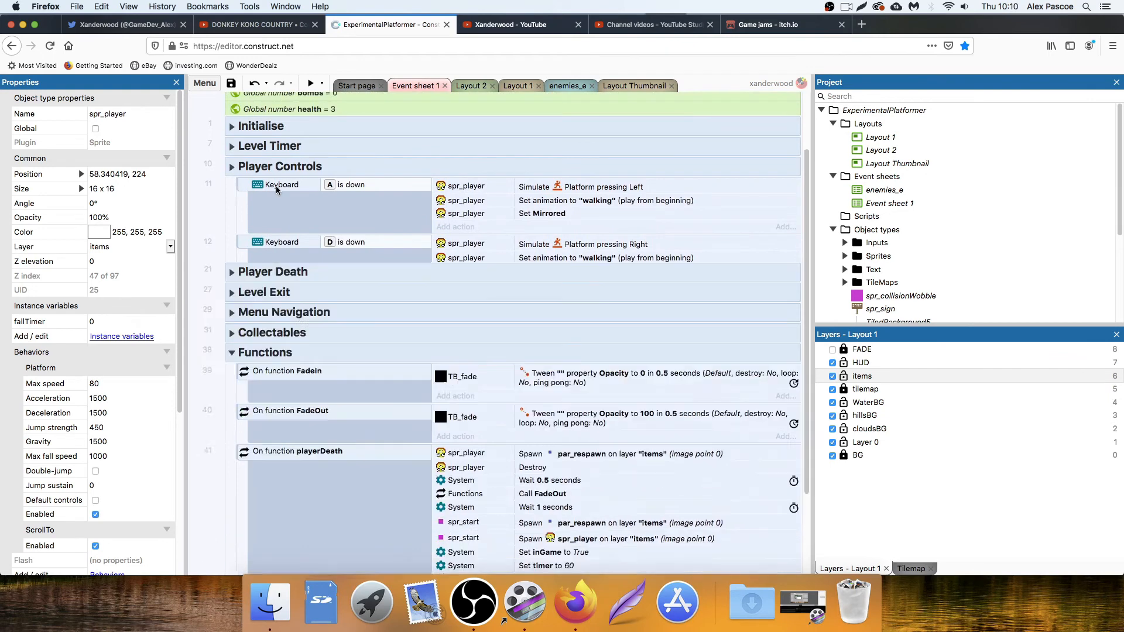
{"action": "left_click", "coordinate": [232, 168]}
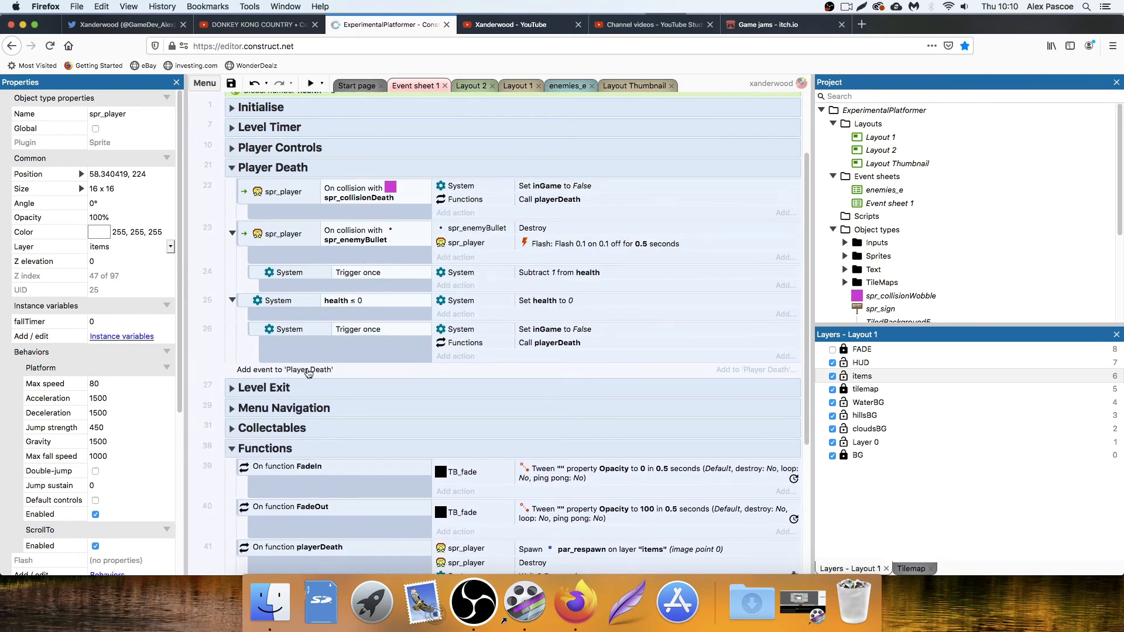
Add a System Every tick event to the Player Death group.
{"action": "left_click", "coordinate": [309, 370]}
{"action": "double_click", "coordinate": [746, 226]}
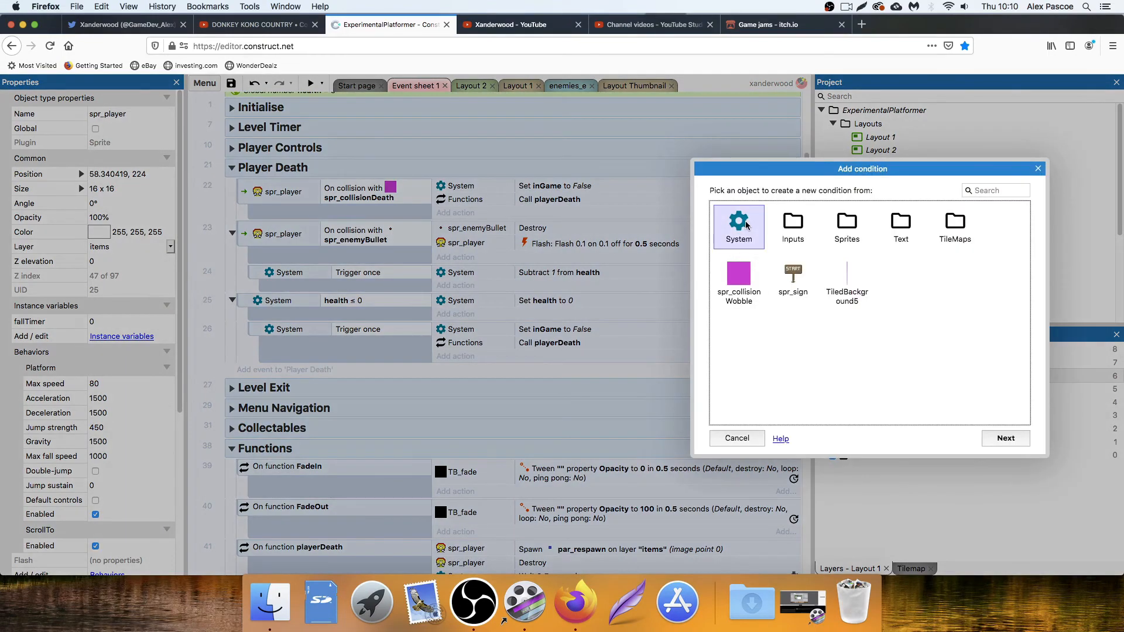
{"action": "left_click", "coordinate": [762, 297]}
{"action": "double_click", "coordinate": [762, 297]}
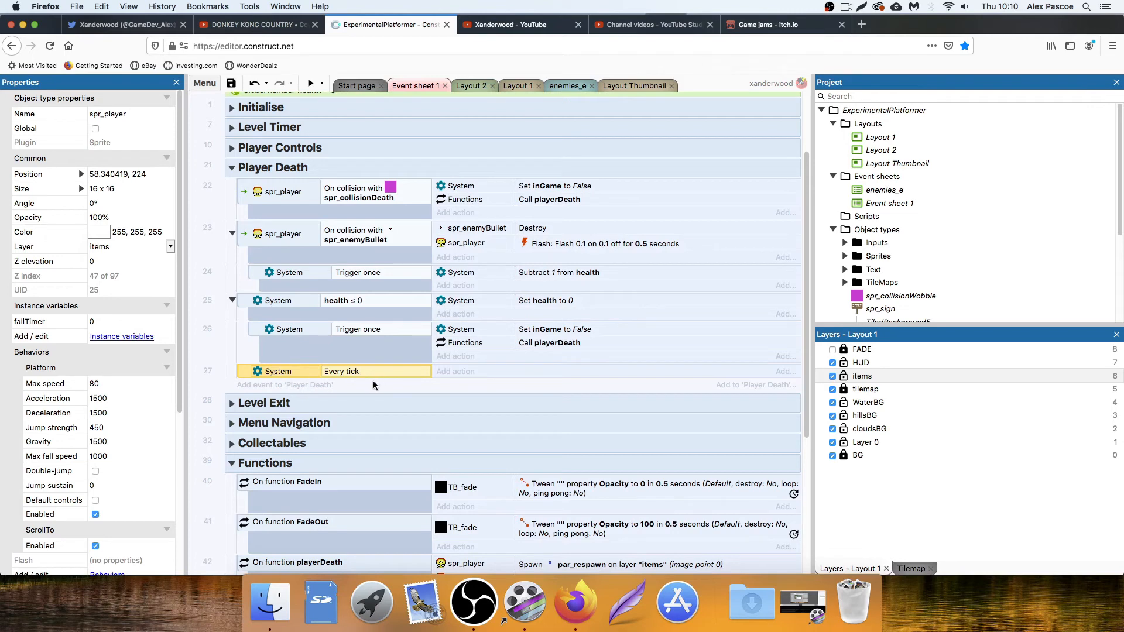
Add the spr_player Platform Is falling condition to the new Every tick event.
{"action": "right_click", "coordinate": [310, 374]}
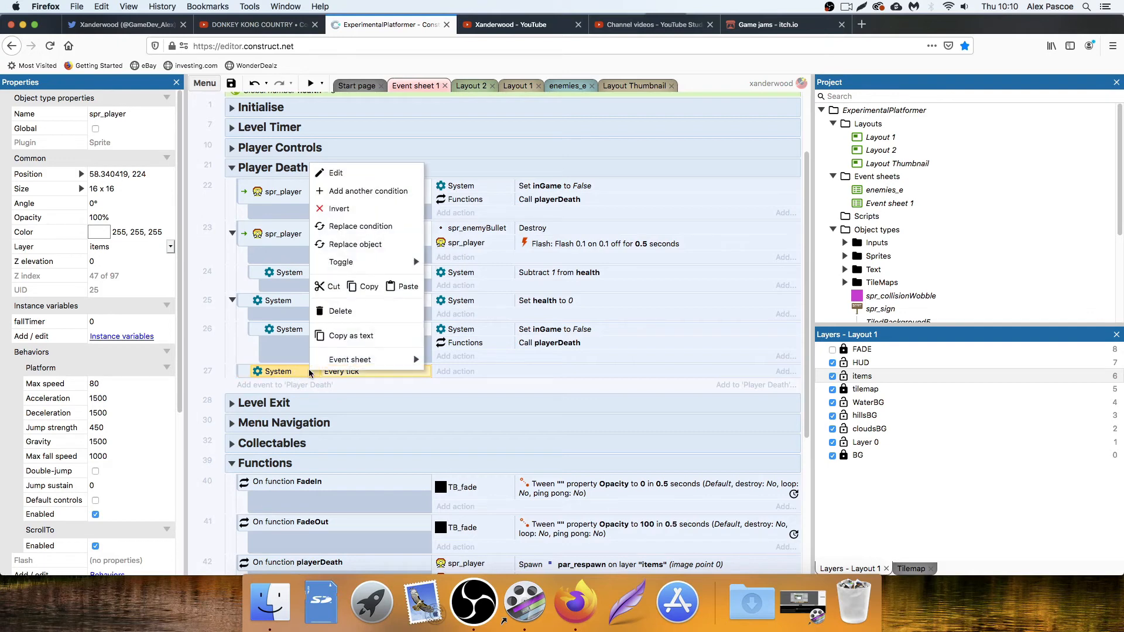
{"action": "left_click", "coordinate": [366, 191]}
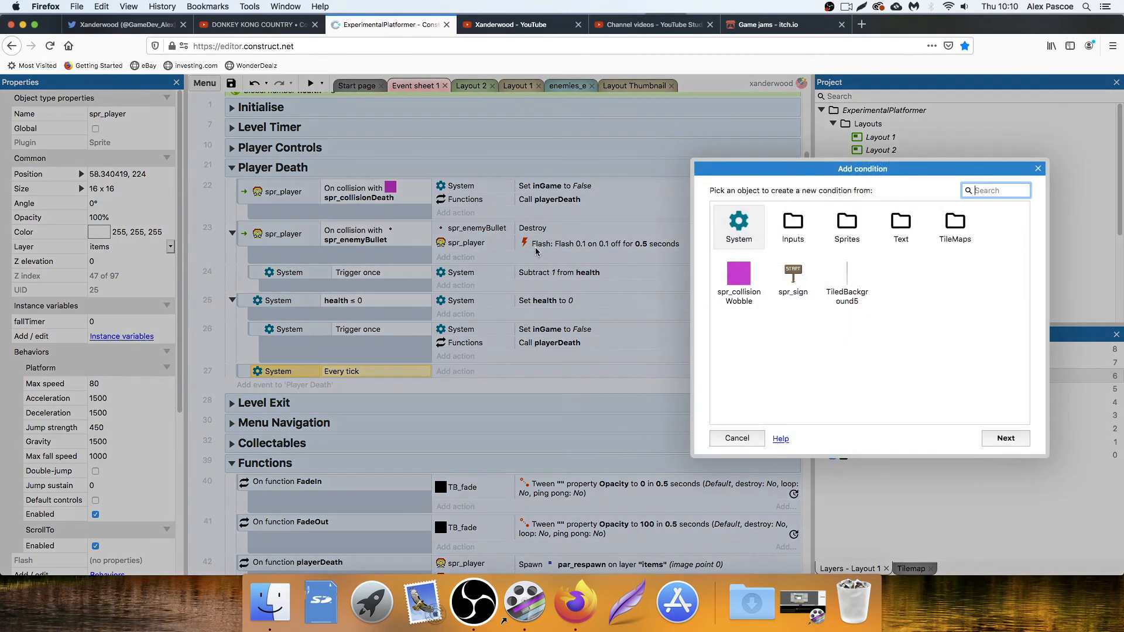
{"action": "double_click", "coordinate": [856, 235]}
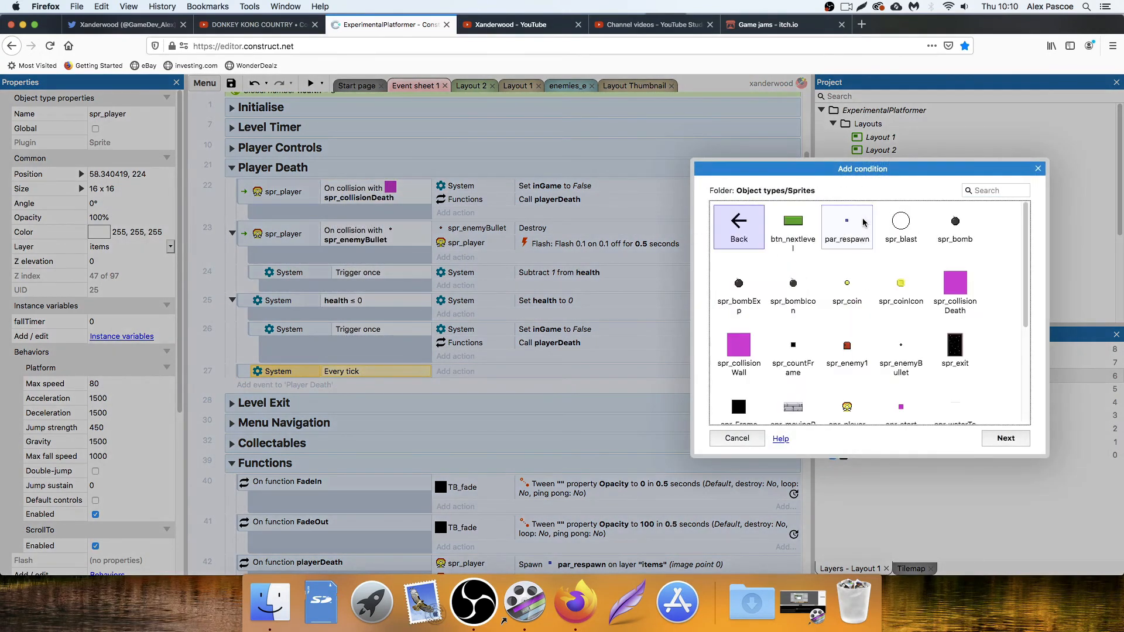
{"action": "scroll", "coordinate": [872, 328], "scroll_direction": "down", "scroll_amount": 2}
{"action": "double_click", "coordinate": [852, 369]}
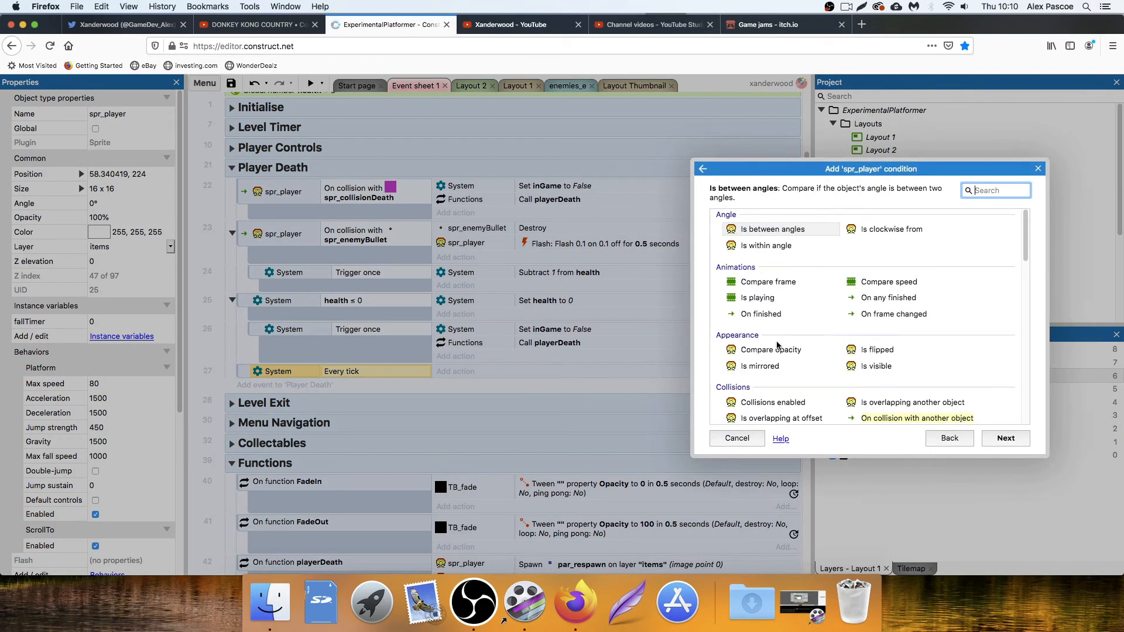
{"action": "scroll", "coordinate": [778, 346], "scroll_direction": "down", "scroll_amount": 3}
{"action": "scroll", "coordinate": [779, 349], "scroll_direction": "down", "scroll_amount": 5}
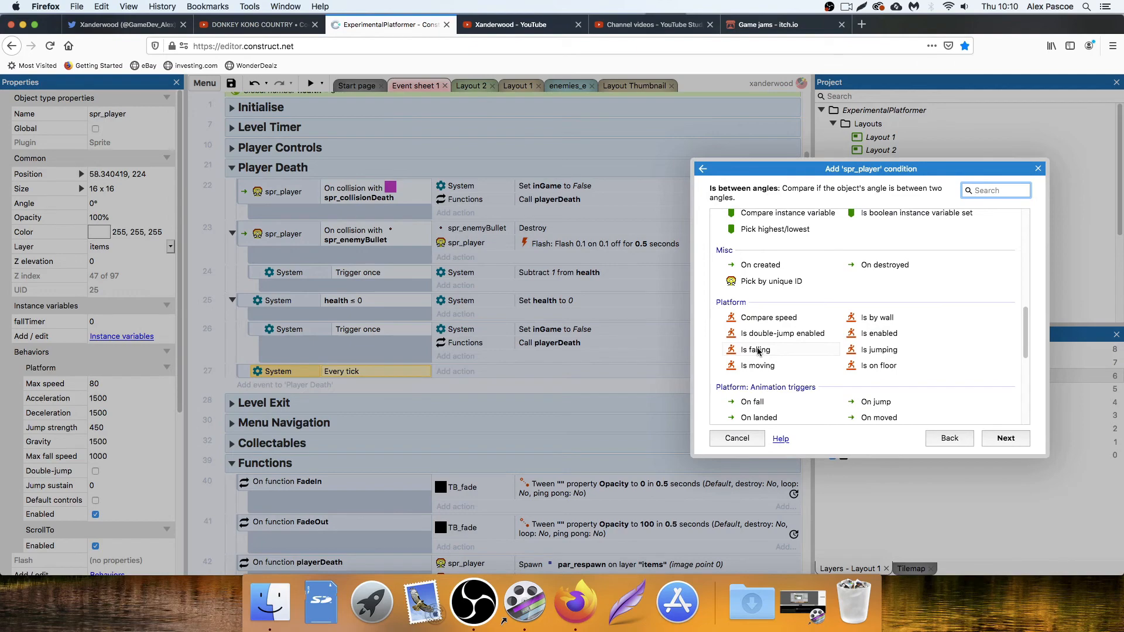
{"action": "double_click", "coordinate": [758, 350]}
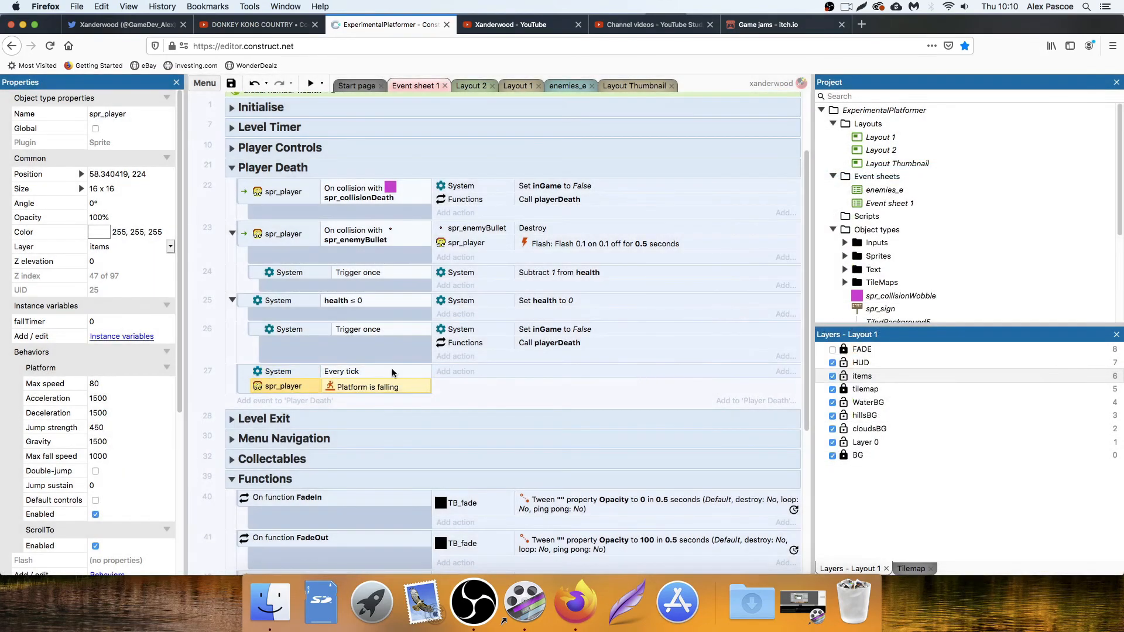
Add an spr_player action to the Platform is falling event that adds 1 to fallTimer.
{"action": "left_click", "coordinate": [456, 371]}
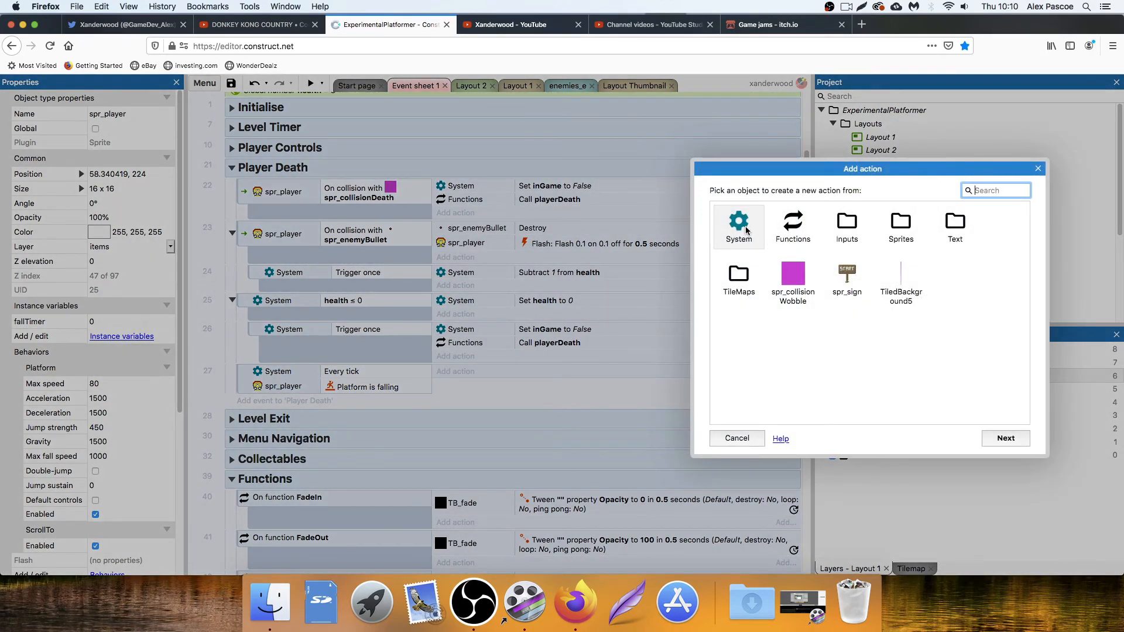
{"action": "double_click", "coordinate": [901, 224]}
{"action": "scroll", "coordinate": [850, 287], "scroll_direction": "down", "scroll_amount": 5}
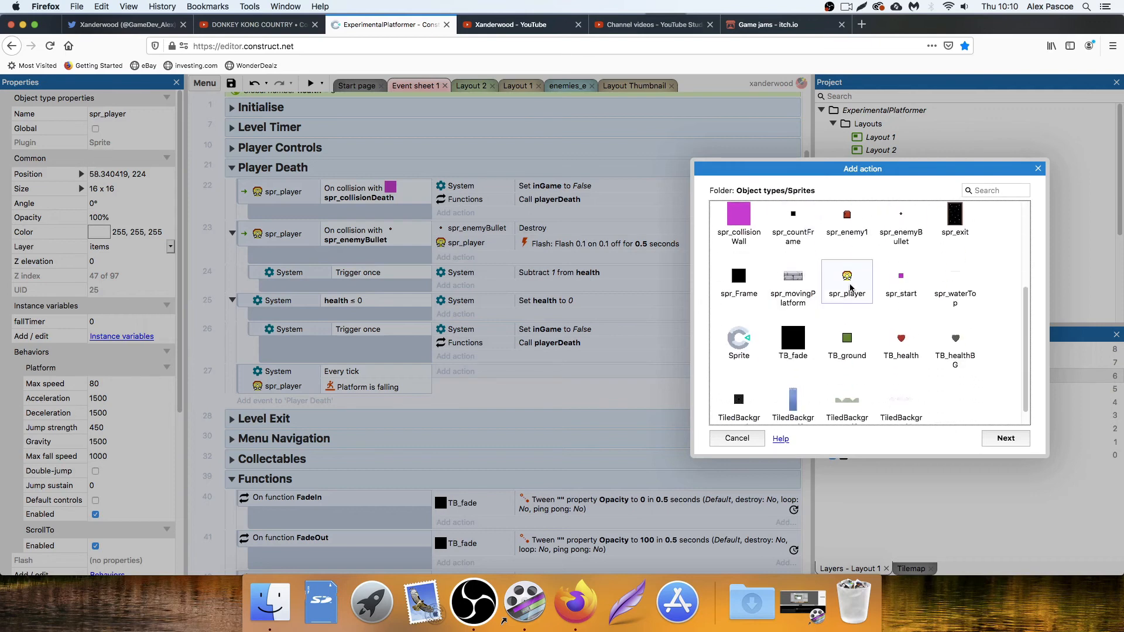
{"action": "double_click", "coordinate": [847, 280]}
{"action": "scroll", "coordinate": [757, 316], "scroll_direction": "down", "scroll_amount": 5}
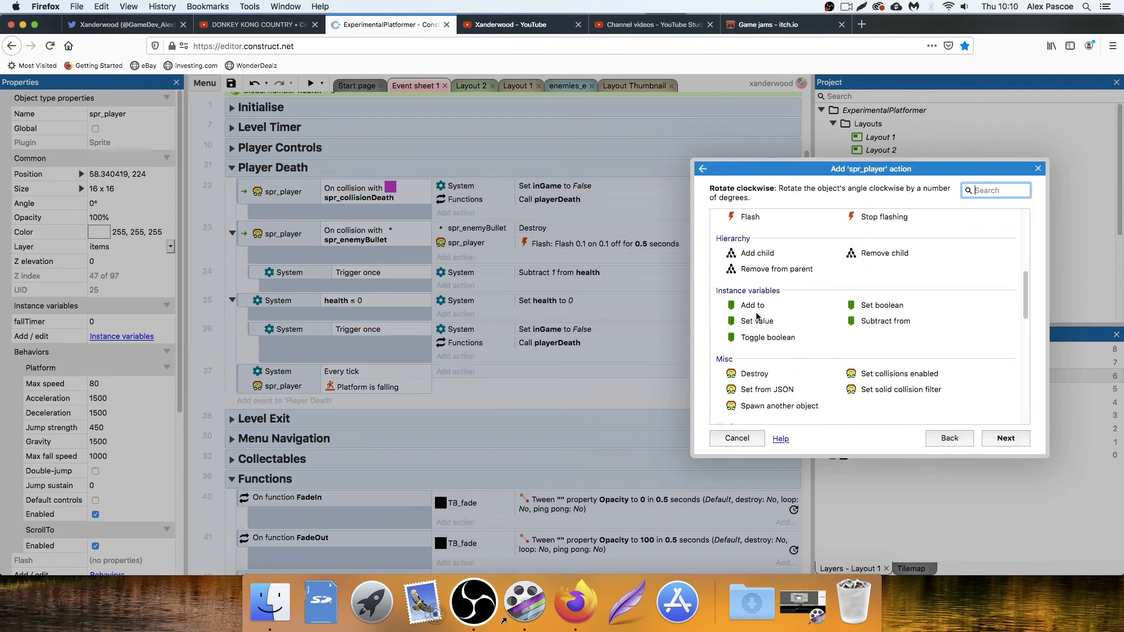
{"action": "double_click", "coordinate": [866, 321]}
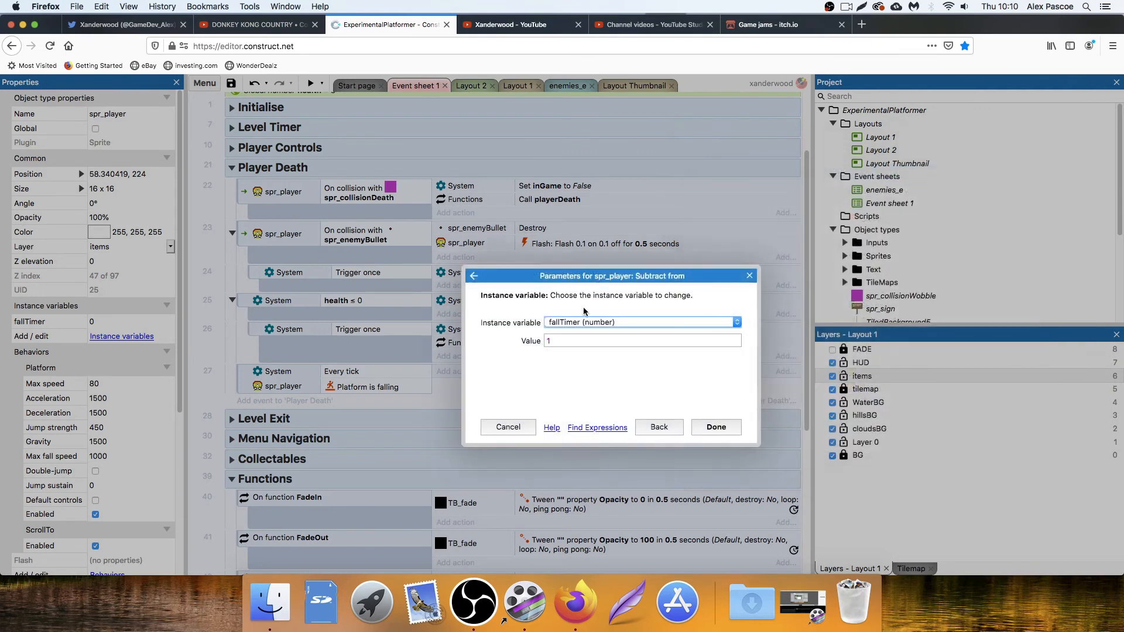
{"action": "left_click", "coordinate": [672, 427]}
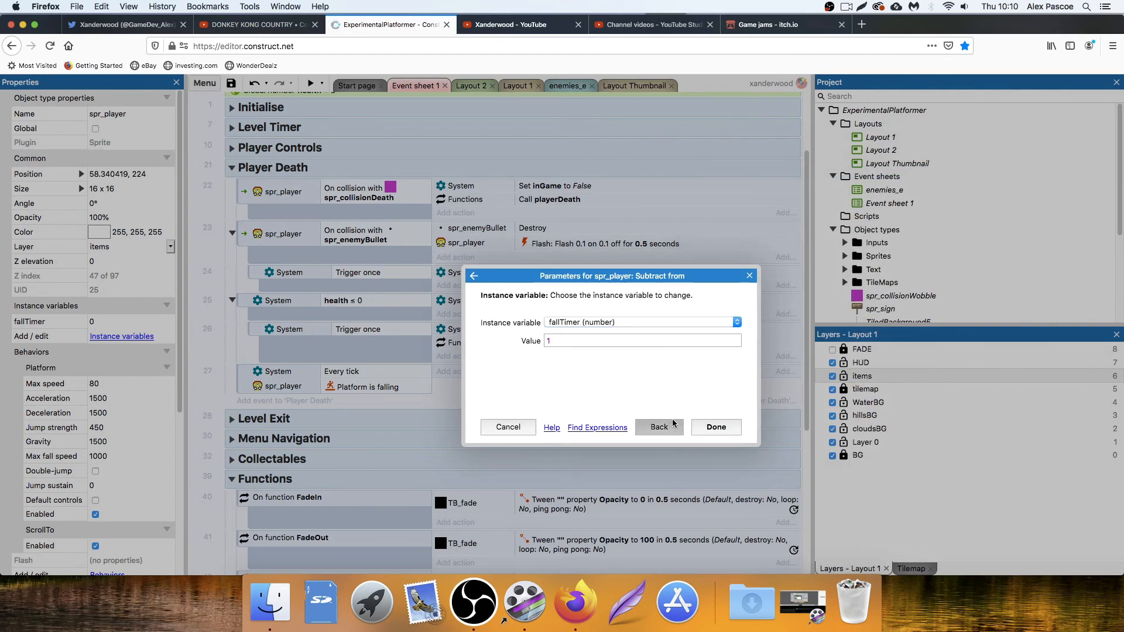
{"action": "scroll", "coordinate": [861, 389], "scroll_direction": "down", "scroll_amount": 2}
{"action": "scroll", "coordinate": [861, 390], "scroll_direction": "down", "scroll_amount": 1}
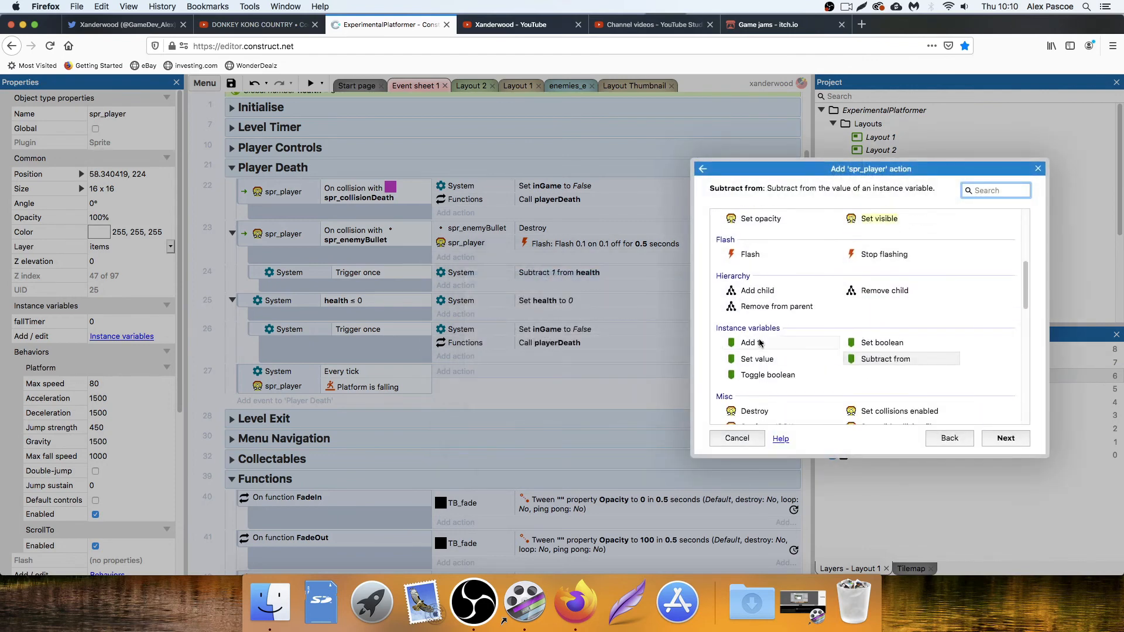
{"action": "double_click", "coordinate": [758, 343]}
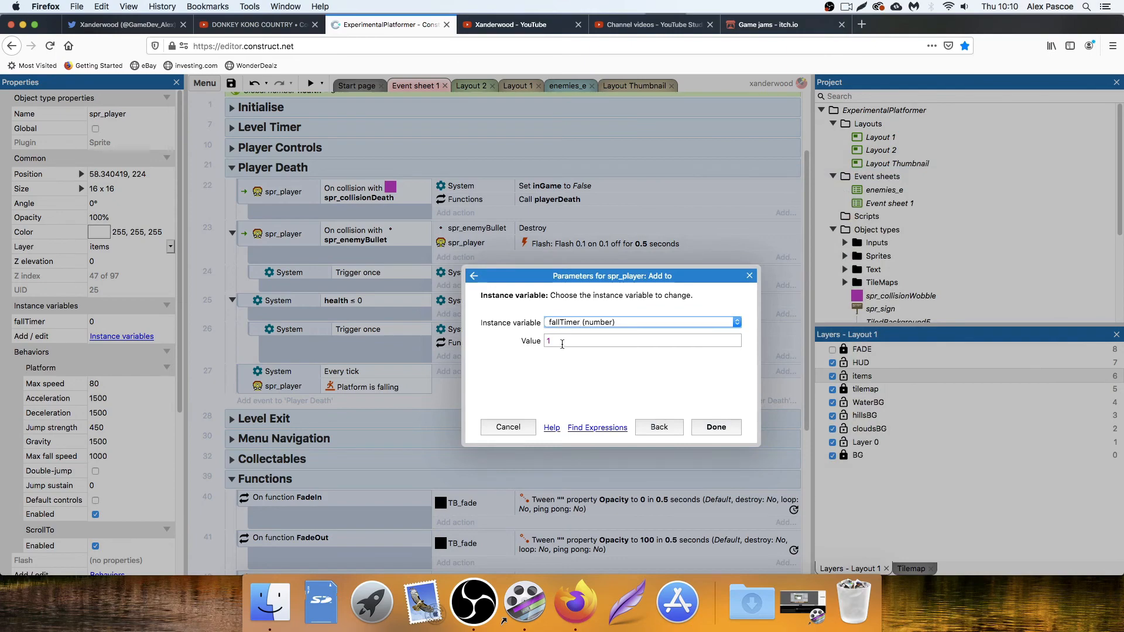
{"action": "left_click", "coordinate": [716, 427]}
Replace the falling event's Every tick condition with Every X seconds at an interval of 0.2 seconds.
{"action": "double_click", "coordinate": [343, 372]}
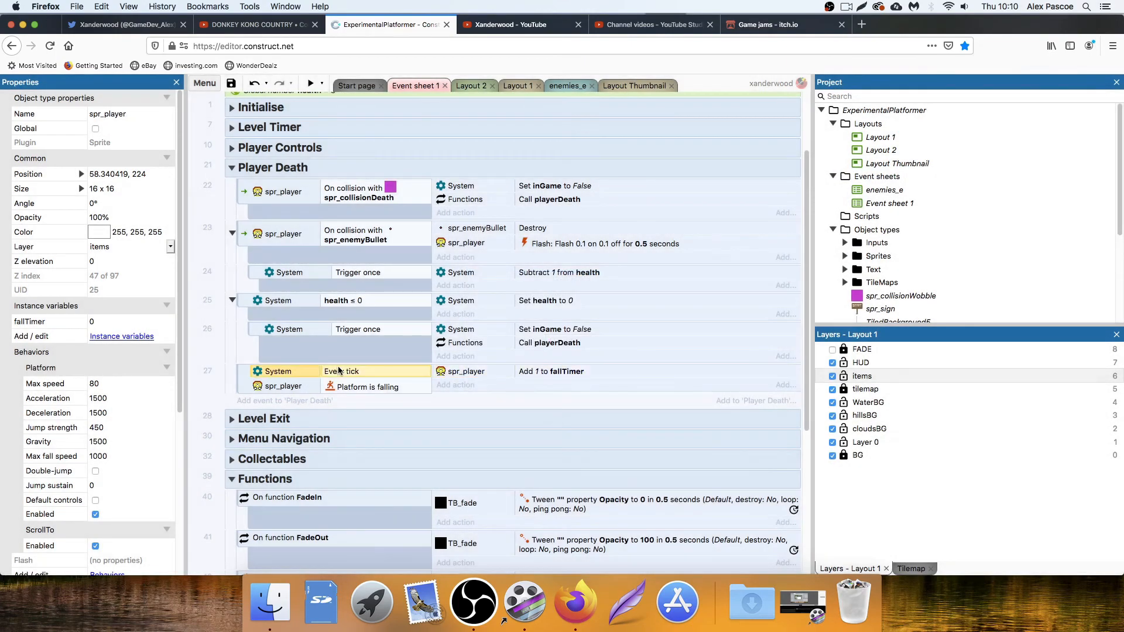
{"action": "scroll", "coordinate": [861, 325], "scroll_direction": "down", "scroll_amount": 15}
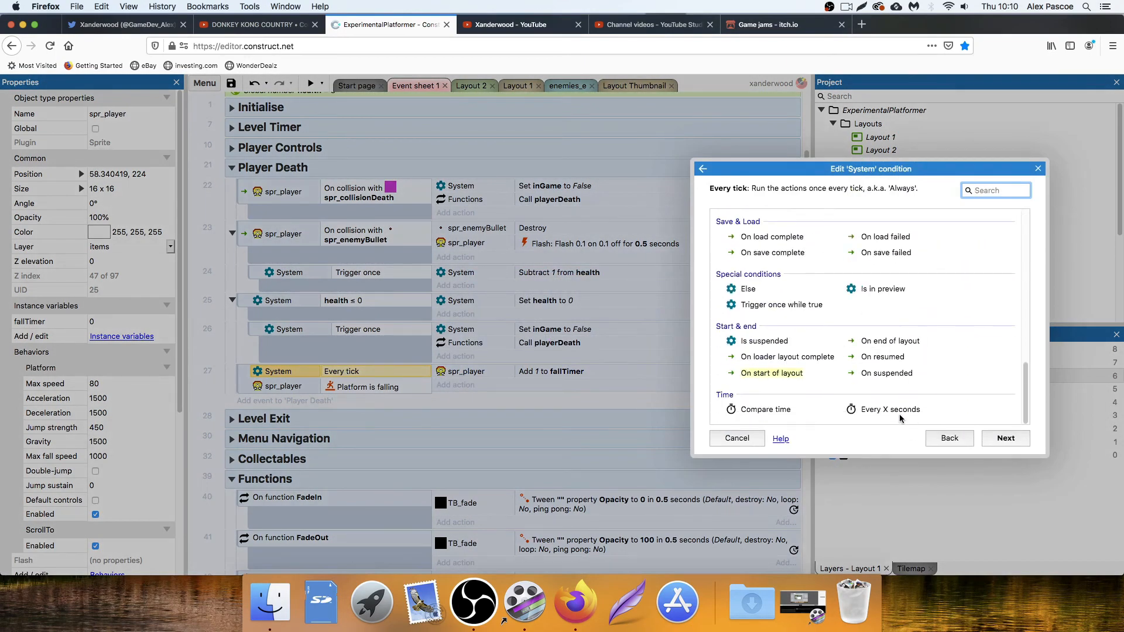
{"action": "double_click", "coordinate": [891, 410]}
{"action": "type", "text": "0"}
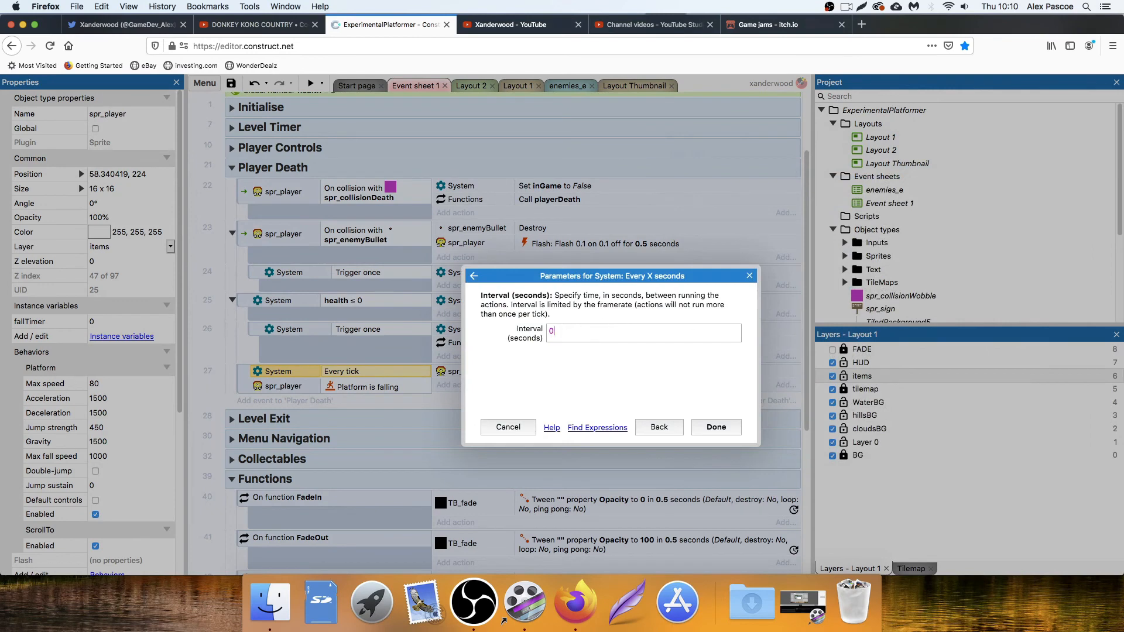
{"action": "type", "text": ".2"}
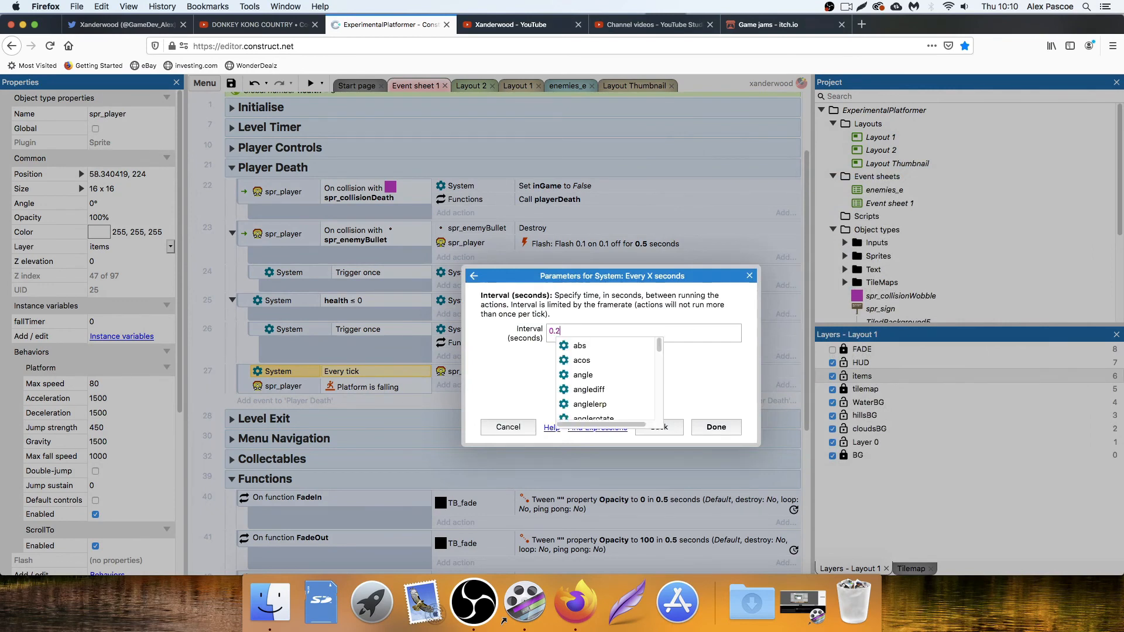
{"action": "key", "text": "Return"}
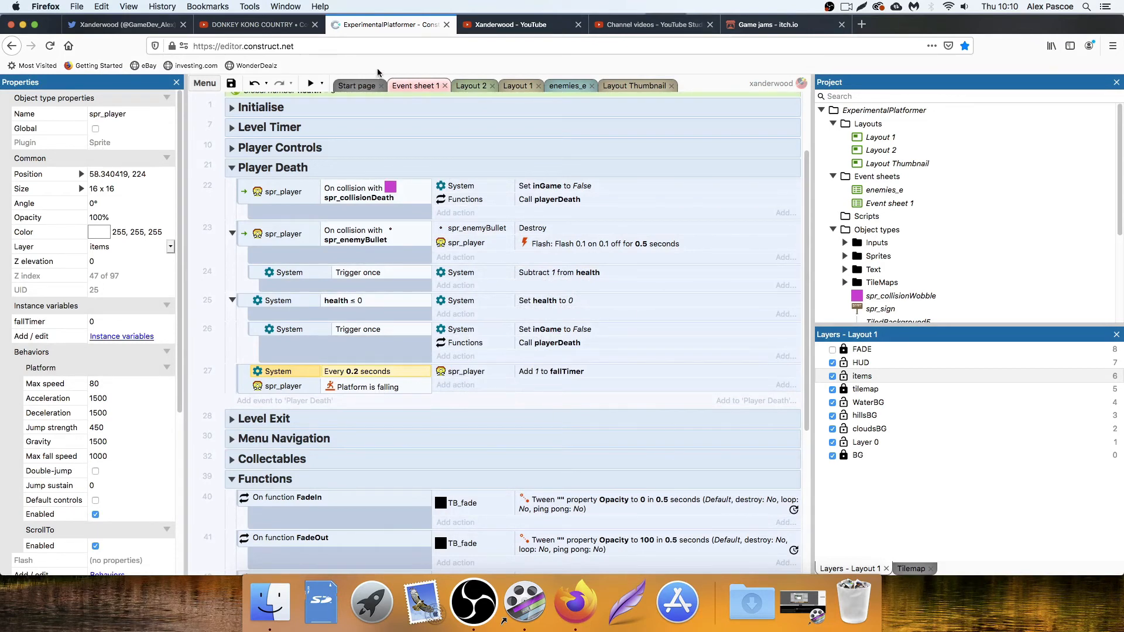
Insert a Text object in the sky area of Layout 1 and name it txt_debug.
{"action": "left_click", "coordinate": [507, 86]}
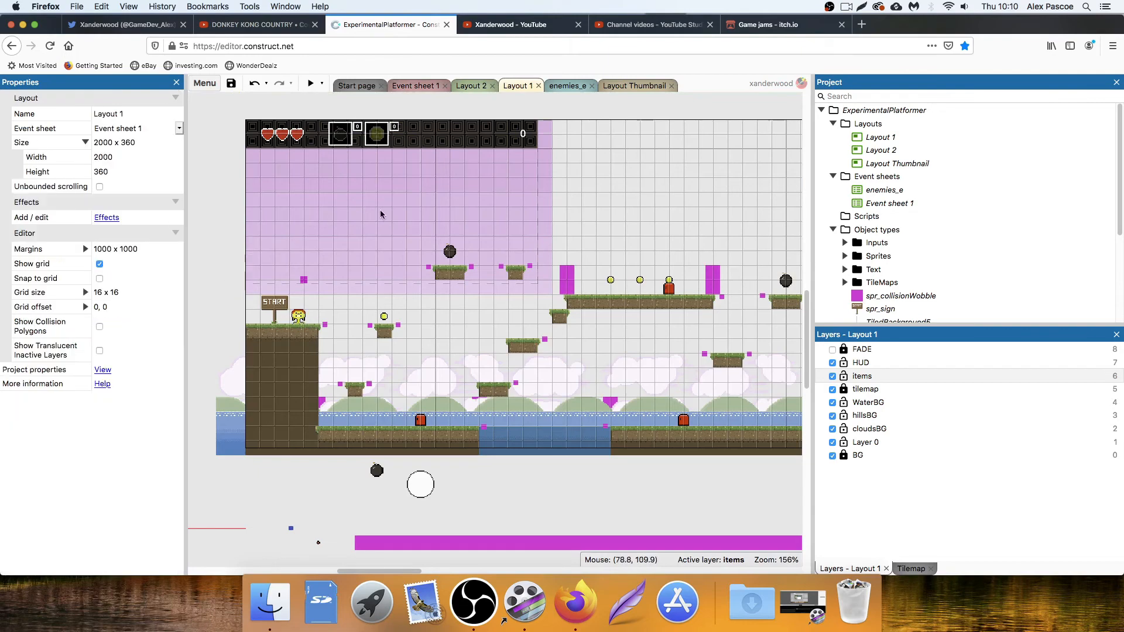
{"action": "double_click", "coordinate": [220, 258]}
{"action": "scroll", "coordinate": [579, 246], "scroll_direction": "down", "scroll_amount": 5}
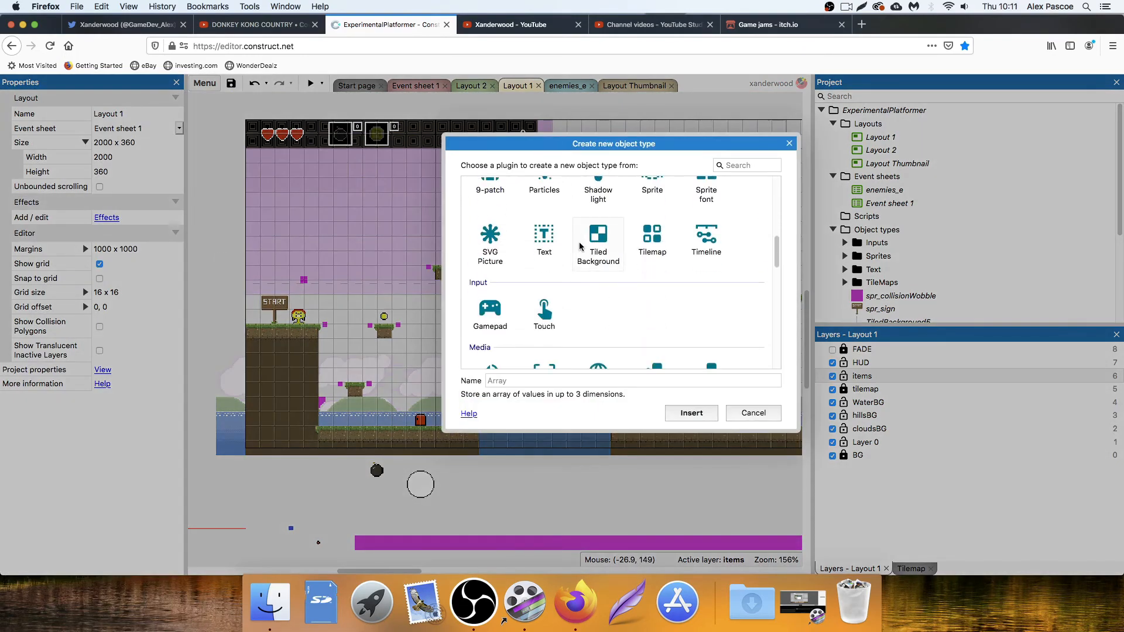
{"action": "left_click", "coordinate": [553, 245]}
{"action": "double_click", "coordinate": [553, 245]}
{"action": "left_click", "coordinate": [328, 230]}
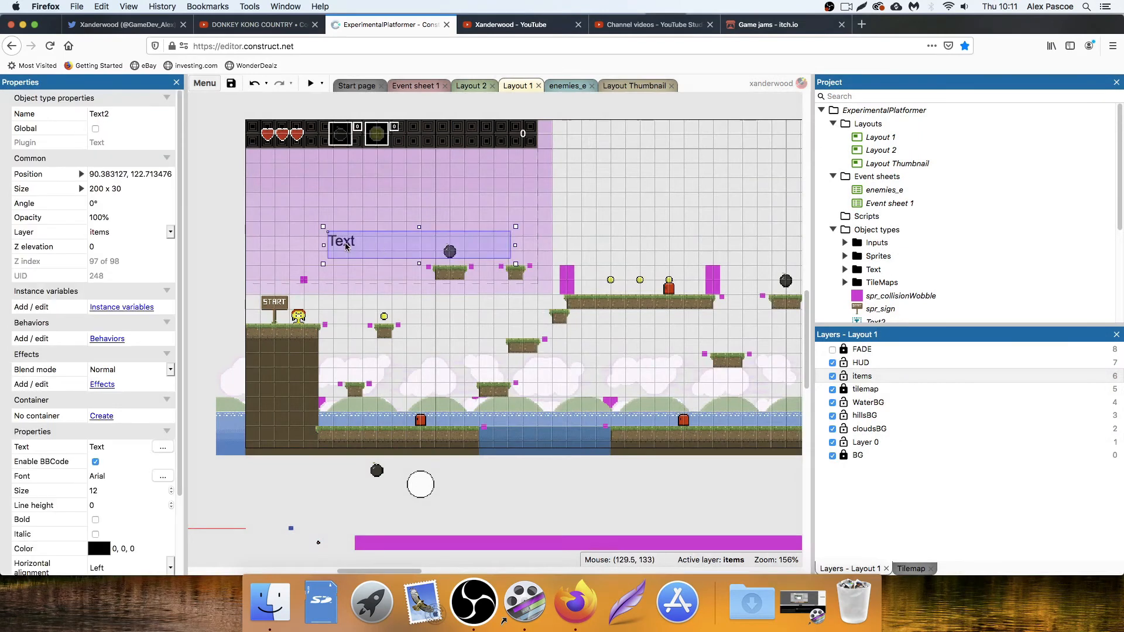
{"action": "left_click", "coordinate": [142, 113]}
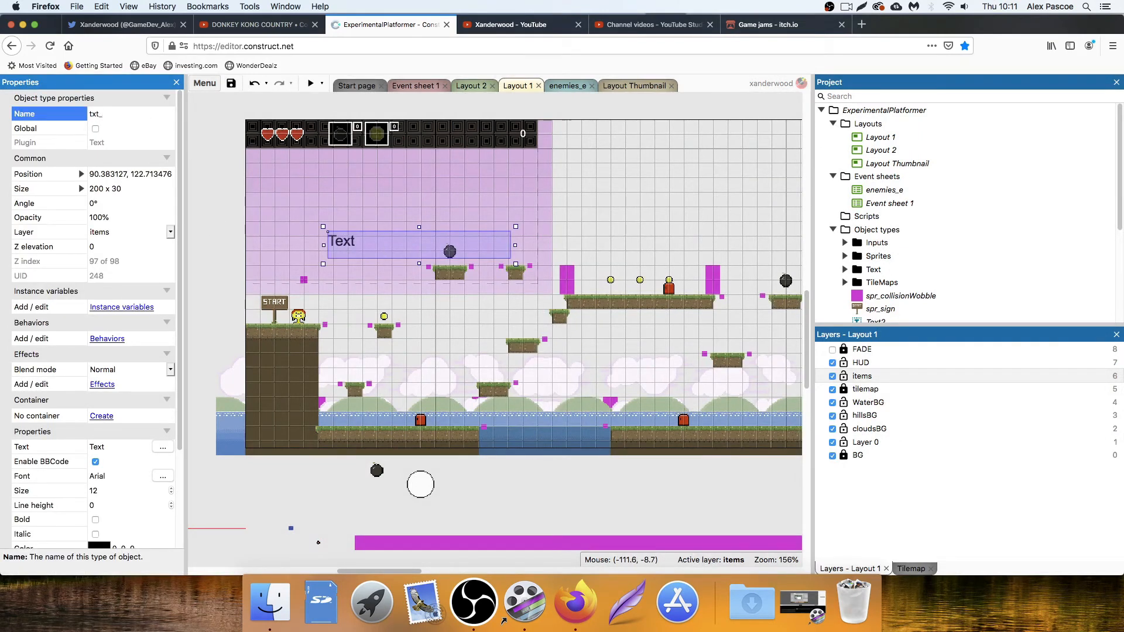
{"action": "key", "text": "Return"}
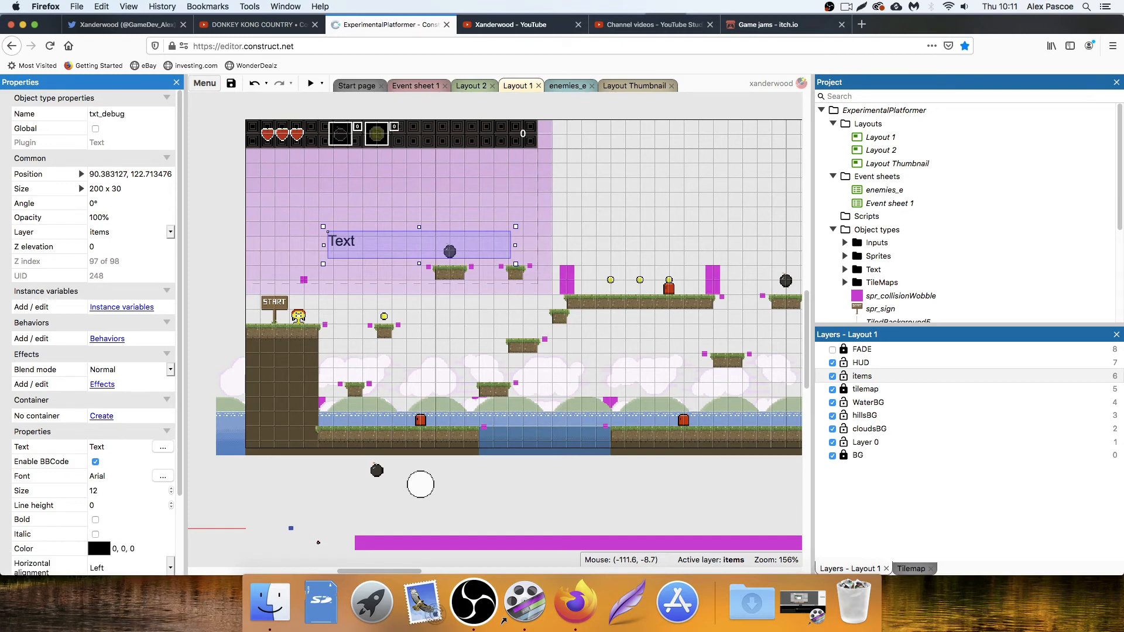
Move txt_debug beneath the small coin platform near the start, set its text to 0 and narrow it to about 21 x 30.
{"action": "left_click_drag", "start_coordinate": [368, 246], "coordinate": [387, 364]}
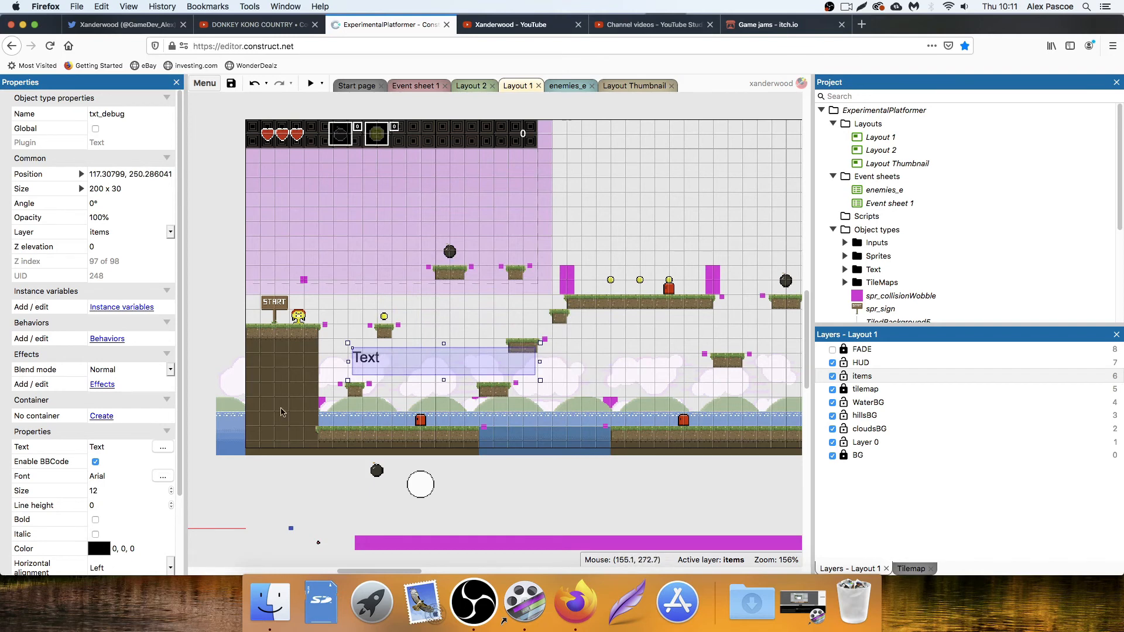
{"action": "left_click", "coordinate": [116, 447]}
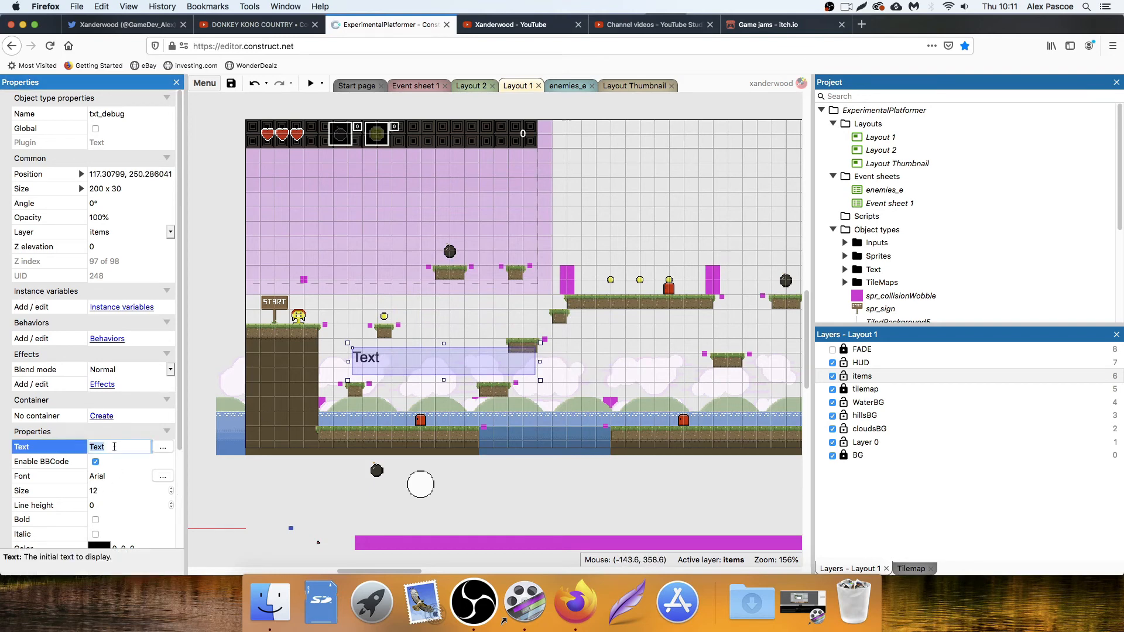
{"action": "type", "text": "0"}
{"action": "key", "text": "Tab"}
{"action": "left_click_drag", "start_coordinate": [550, 363], "coordinate": [380, 367]}
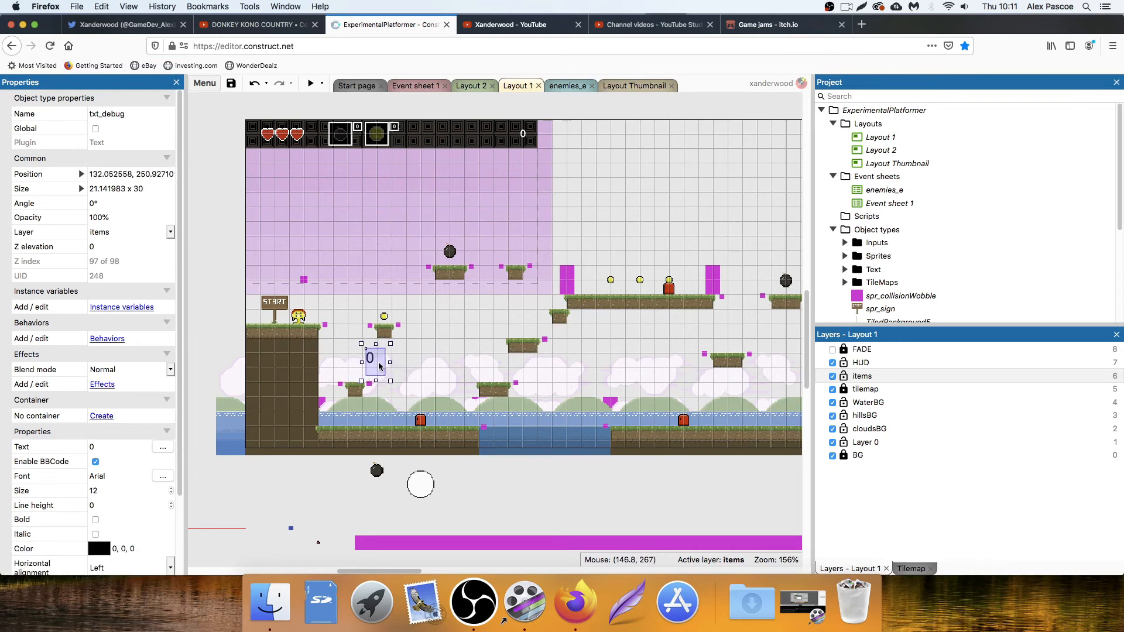
{"action": "left_click", "coordinate": [302, 315]}
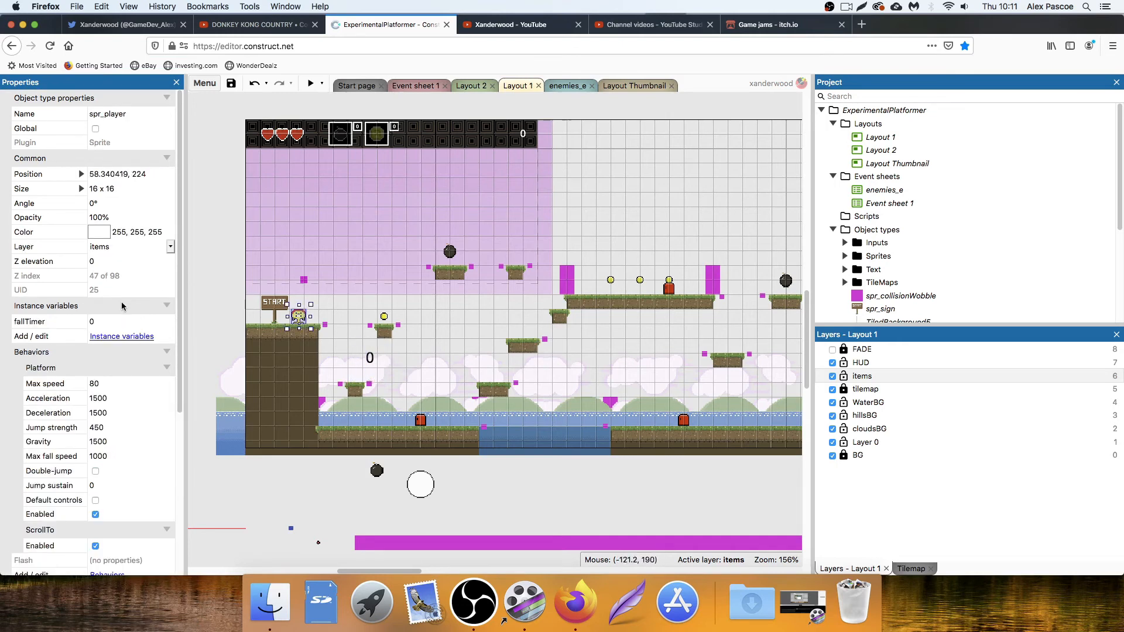
{"action": "left_click", "coordinate": [372, 359]}
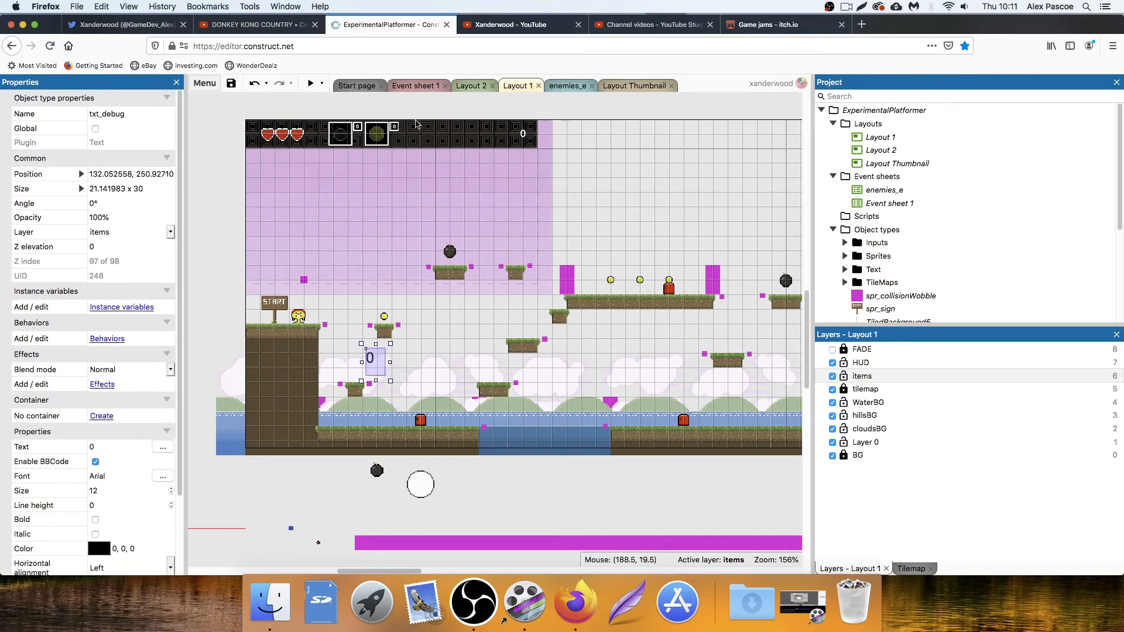
Add a System Every tick event at the end of the Player Death group in Event sheet 1.
{"action": "left_click", "coordinate": [411, 87]}
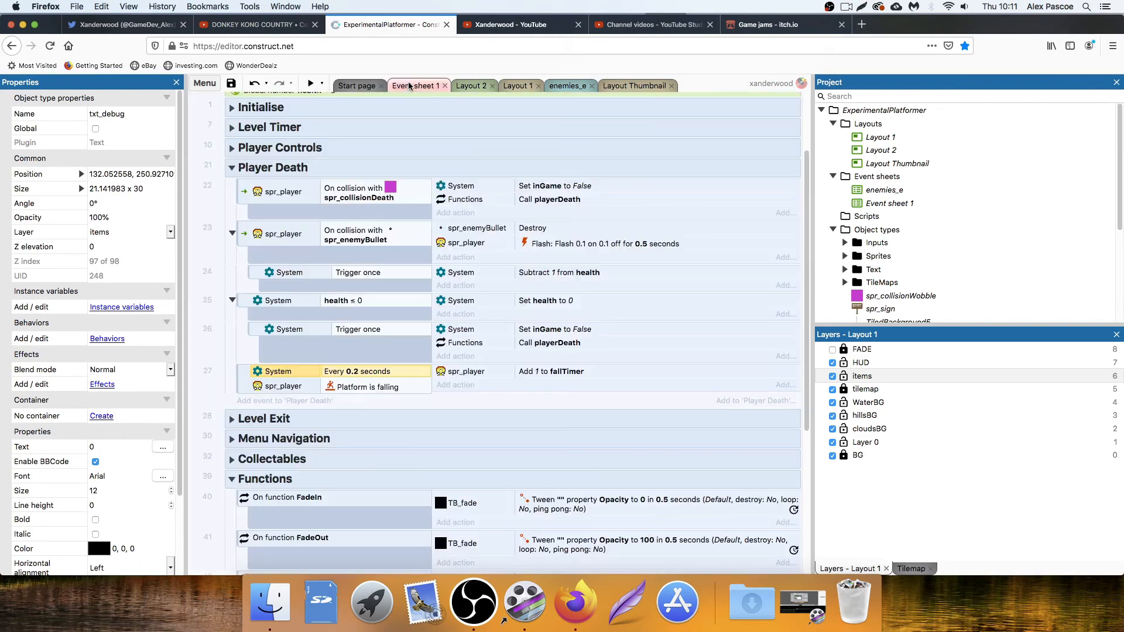
{"action": "left_click", "coordinate": [293, 401]}
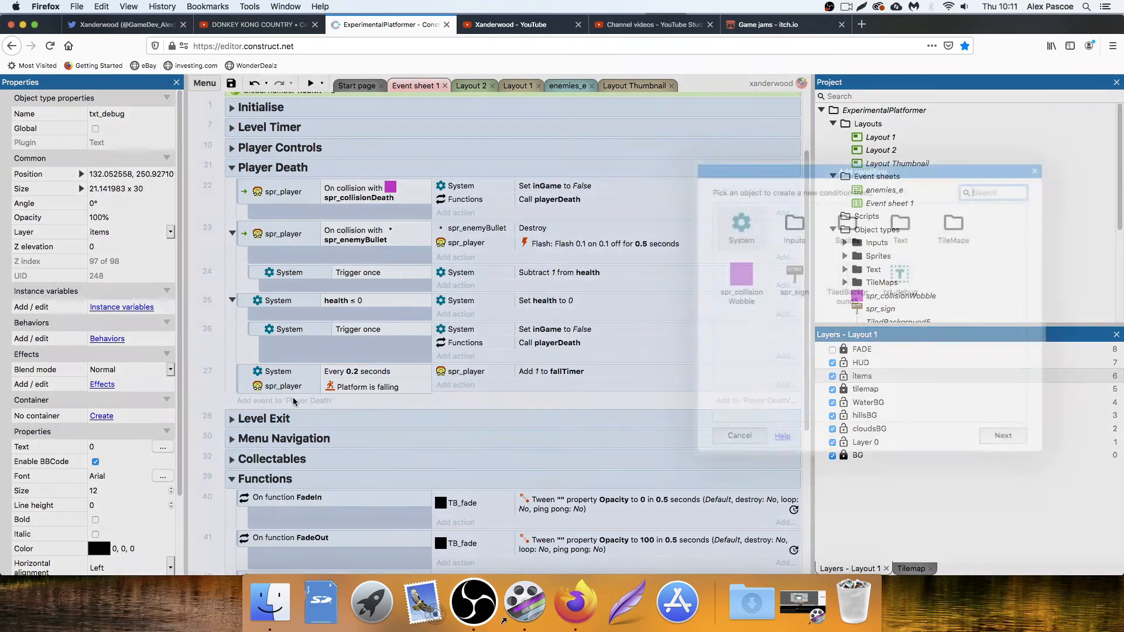
{"action": "double_click", "coordinate": [735, 232]}
{"action": "left_click", "coordinate": [794, 298]}
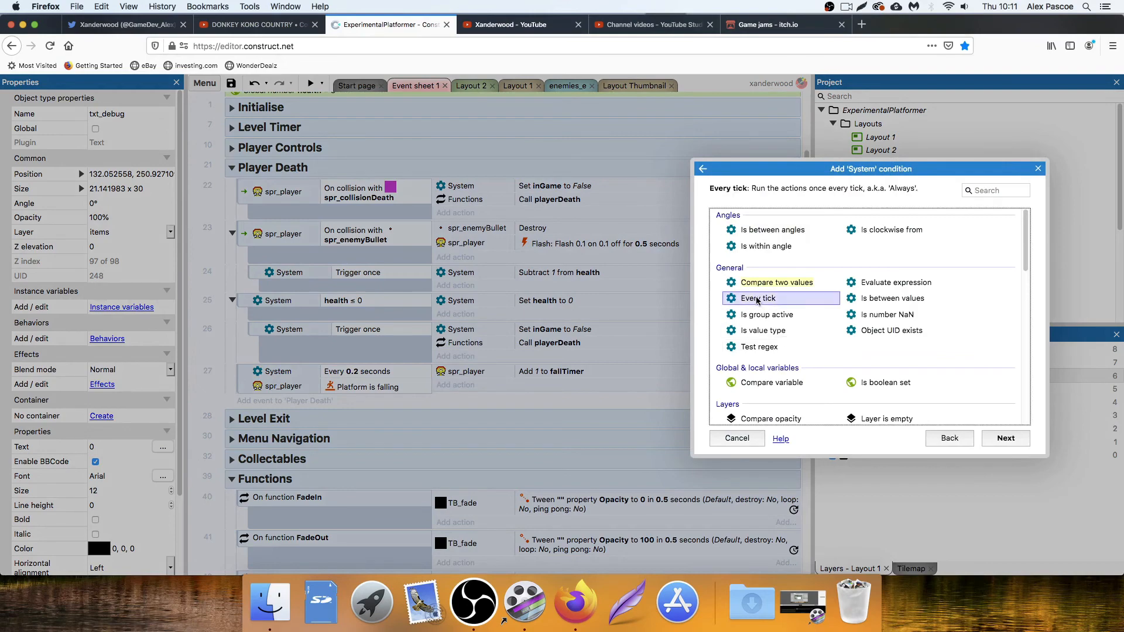
{"action": "double_click", "coordinate": [794, 297]}
Add a txt_debug Set text action with spr_player.fallTimer to the new Every tick event.
{"action": "left_click", "coordinate": [469, 404]}
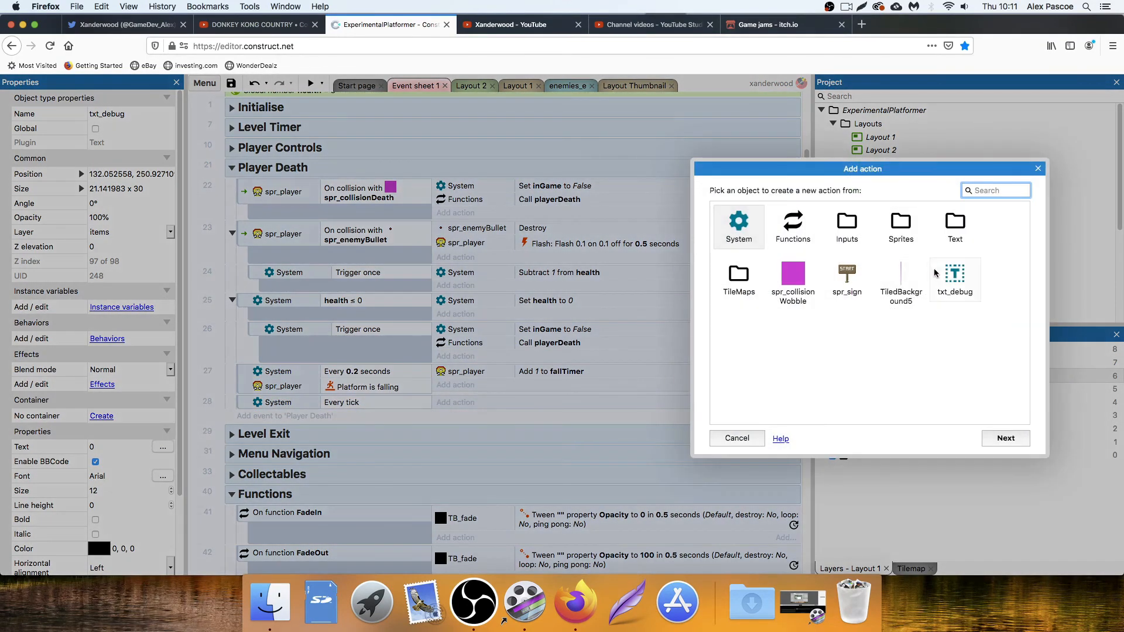
{"action": "double_click", "coordinate": [956, 280]}
{"action": "scroll", "coordinate": [784, 293], "scroll_direction": "down", "scroll_amount": 5}
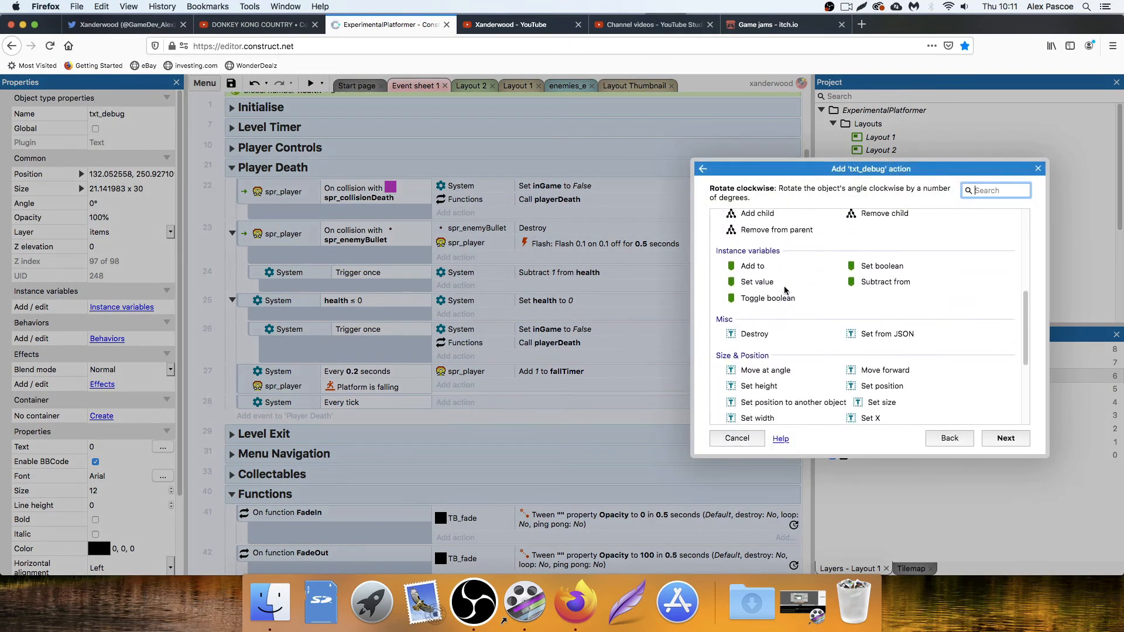
{"action": "scroll", "coordinate": [761, 385], "scroll_direction": "down", "scroll_amount": 4}
{"action": "double_click", "coordinate": [768, 342]}
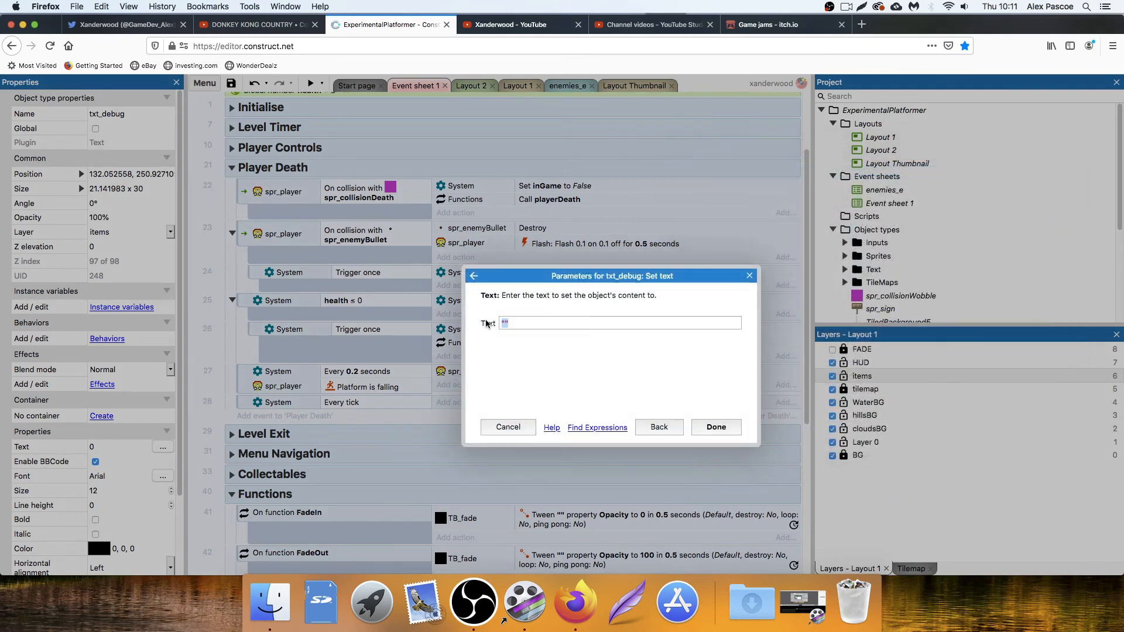
{"action": "type", "text": "pl"}
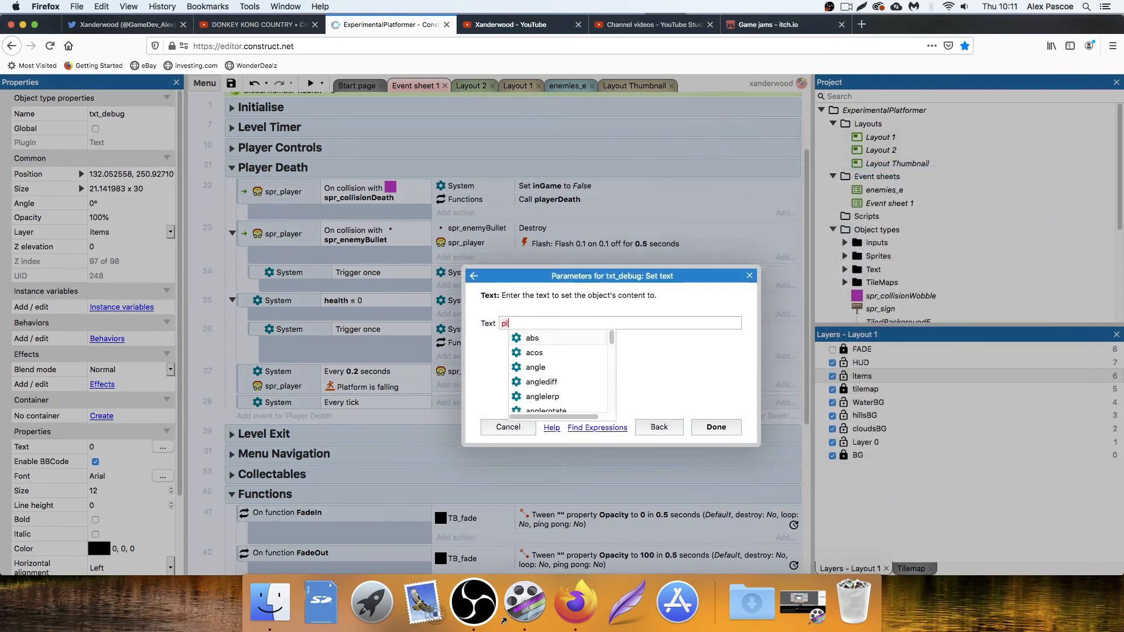
{"action": "key", "text": "BackSpace"}
{"action": "key", "text": "BackSpace"}
{"action": "type", "text": "spr"}
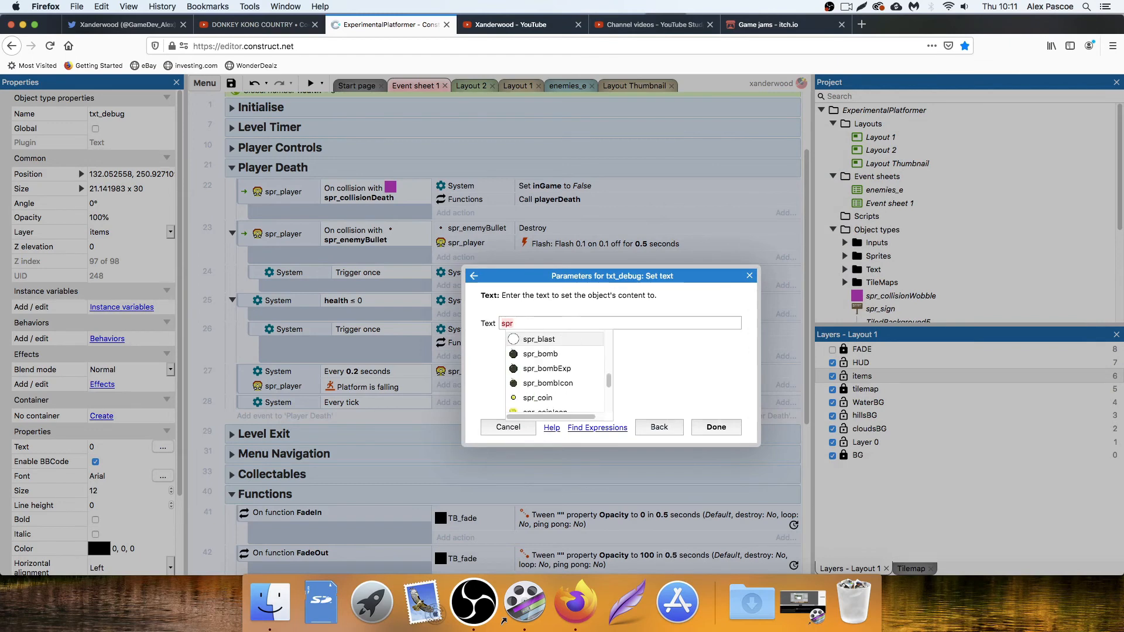
{"action": "type", "text": "_pla"}
{"action": "key", "text": "Tab"}
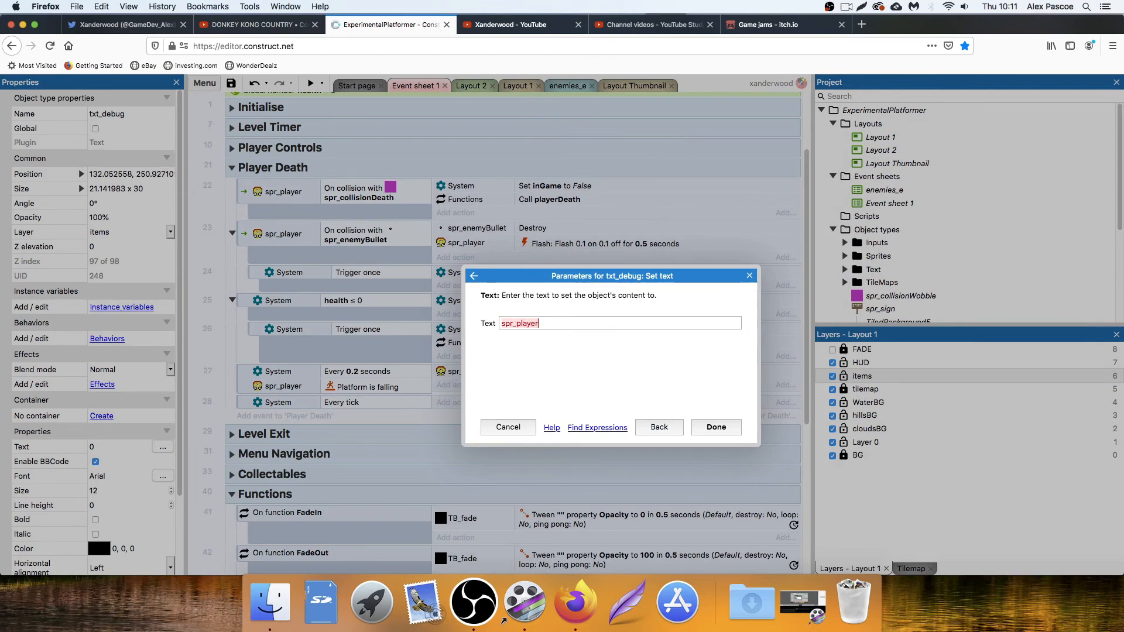
{"action": "type", "text": "."}
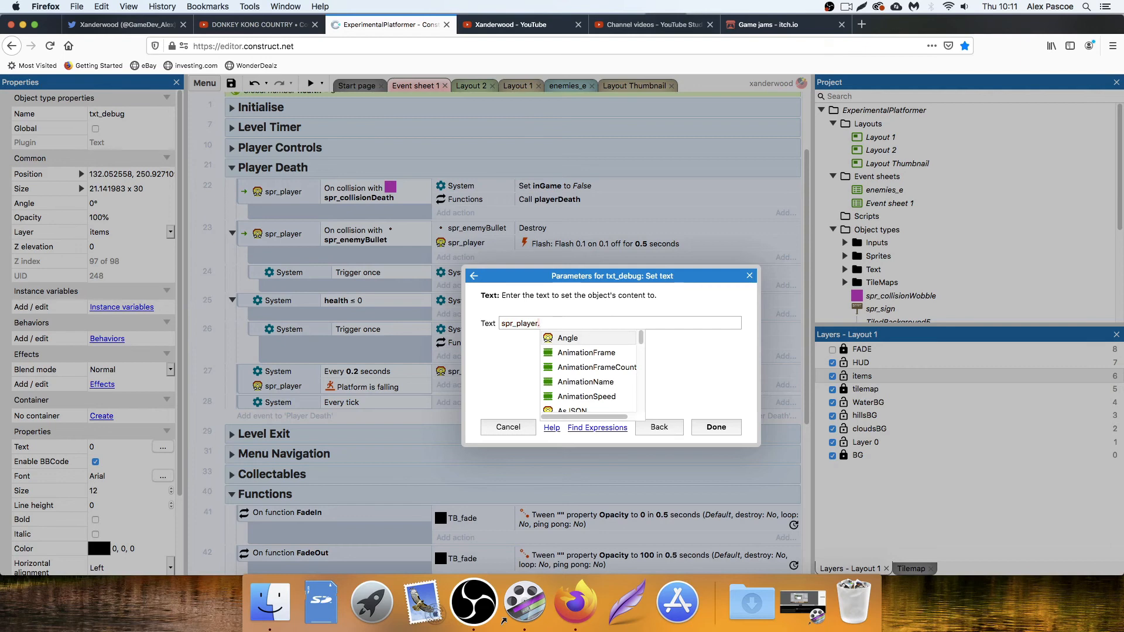
{"action": "type", "text": "fall"}
{"action": "key", "text": "Tab"}
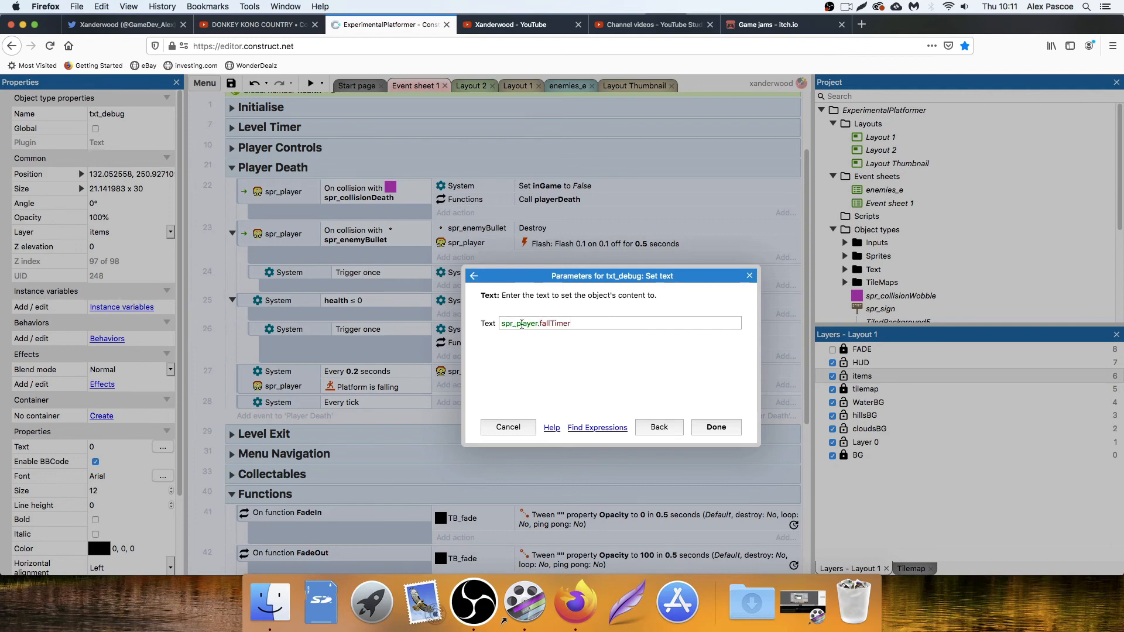
{"action": "left_click", "coordinate": [716, 427]}
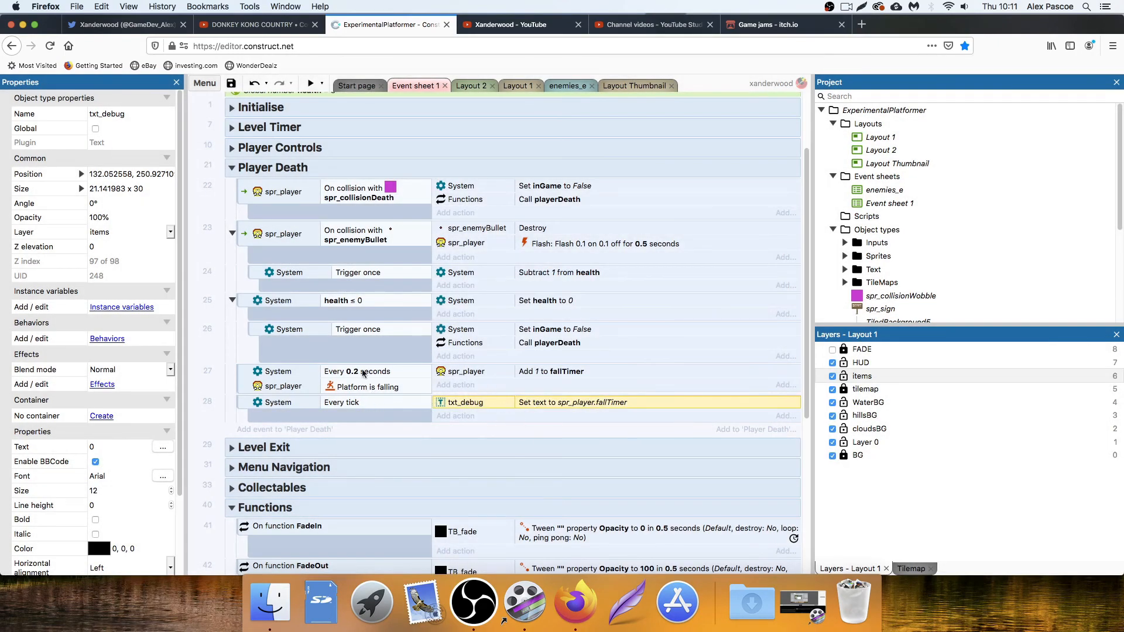
Preview the layout and make the player fall and jump around the start platforms to check the fallTimer debug text, then close the preview.
{"action": "left_click", "coordinate": [311, 83]}
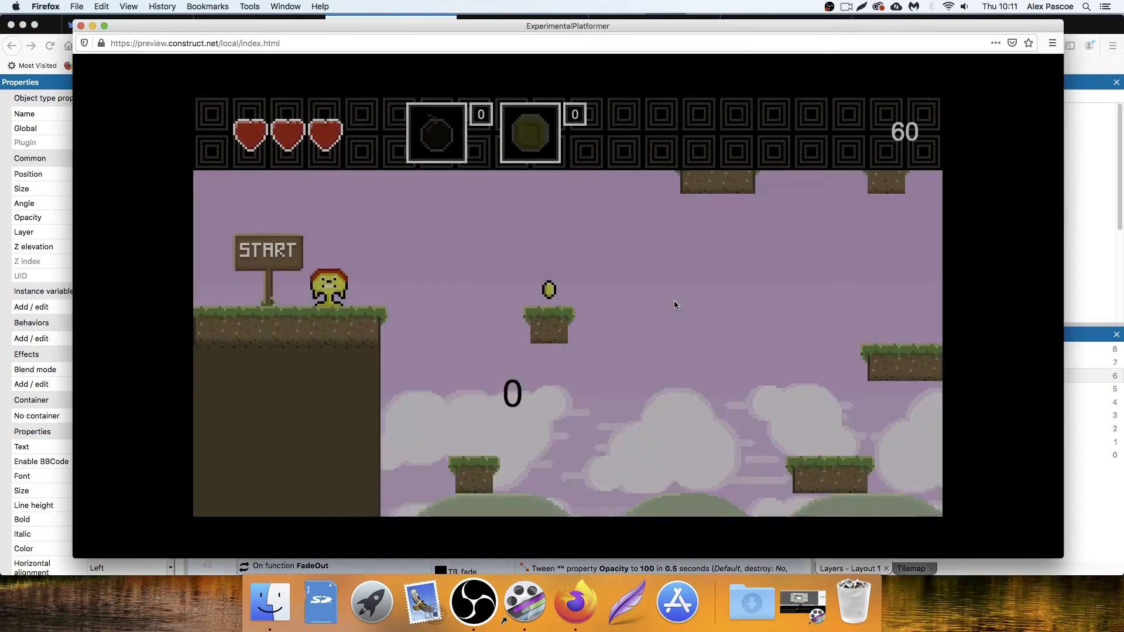
{"action": "key", "text": "Right"}
{"action": "key", "text": "Right"}
{"action": "key", "text": "Right"}
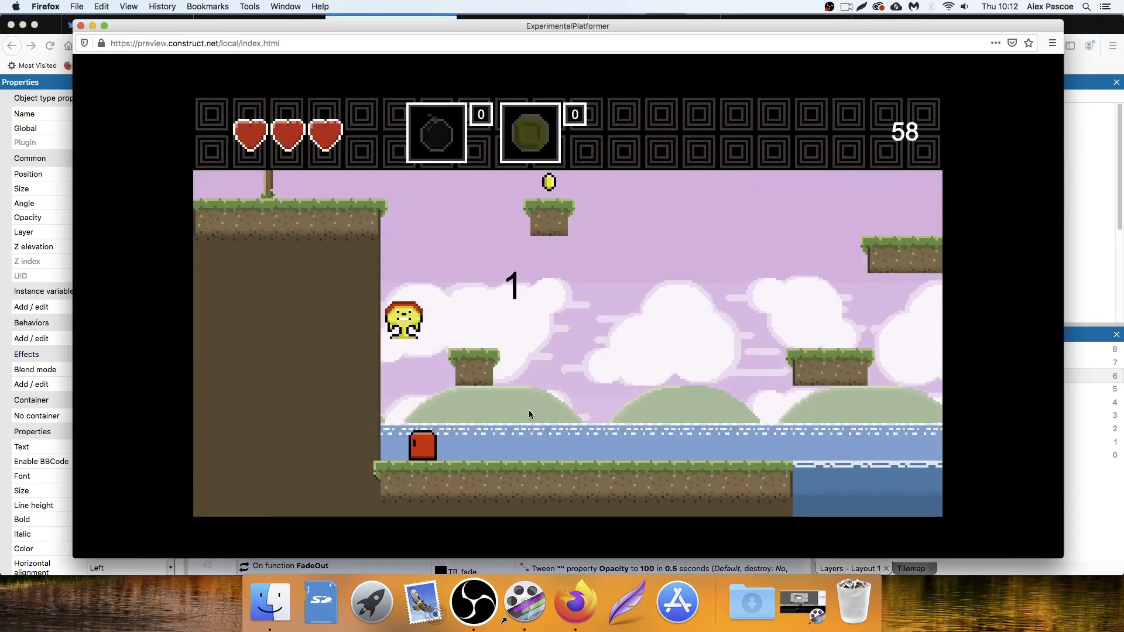
{"action": "key", "text": "Right"}
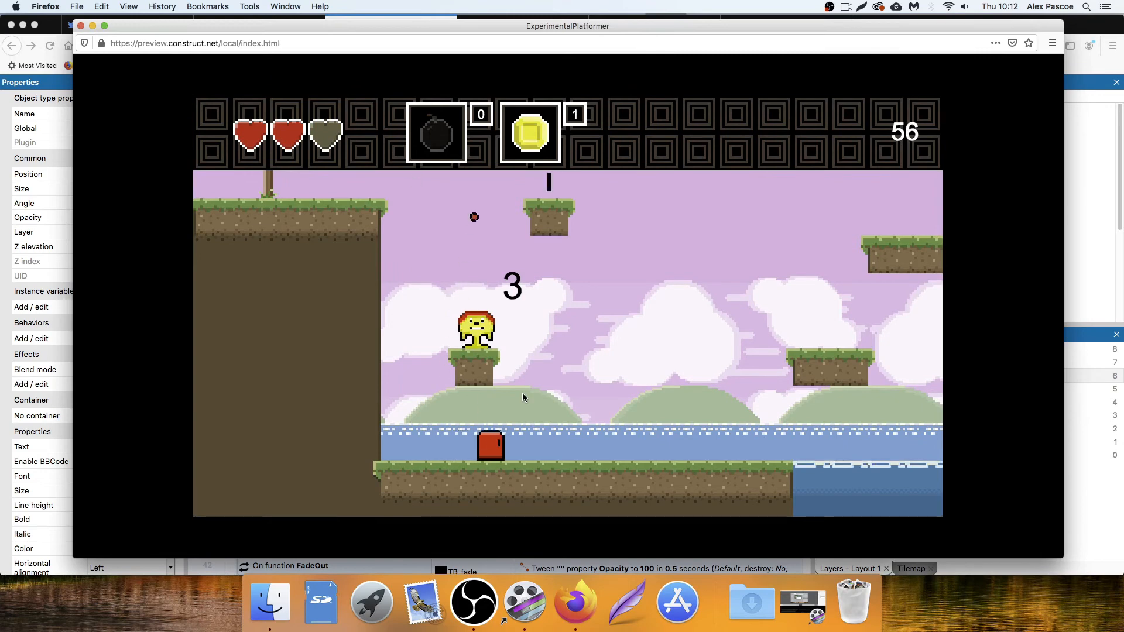
{"action": "key", "text": "Right"}
{"action": "key", "text": "Left"}
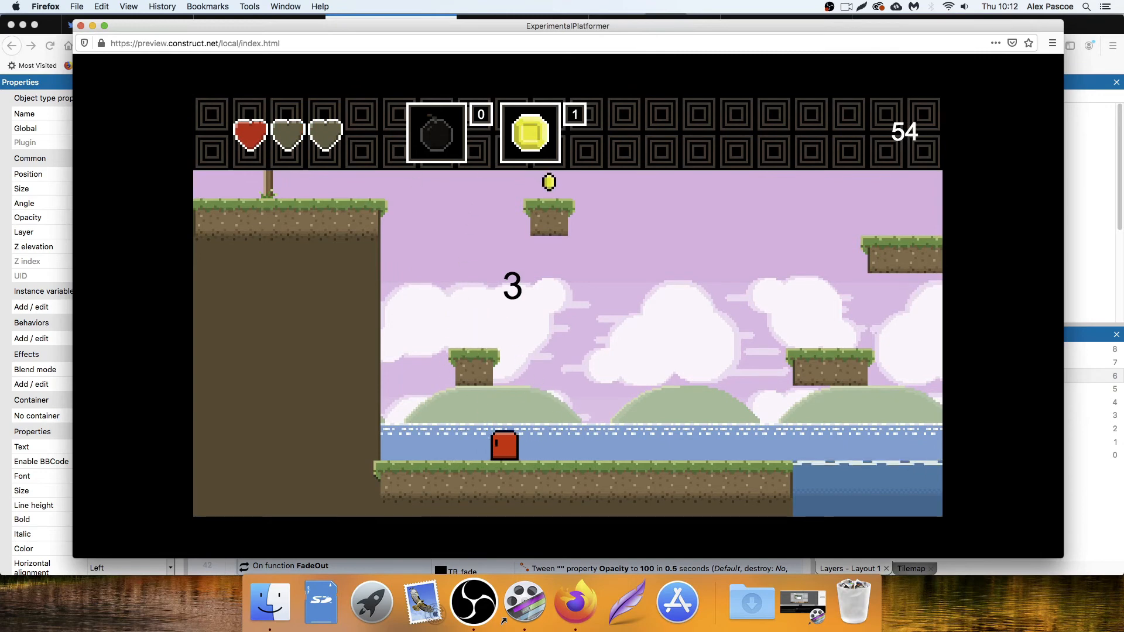
{"action": "key", "text": "Up"}
{"action": "key", "text": "Left"}
{"action": "key", "text": "Up"}
{"action": "key", "text": "Up"}
{"action": "key", "text": "Left"}
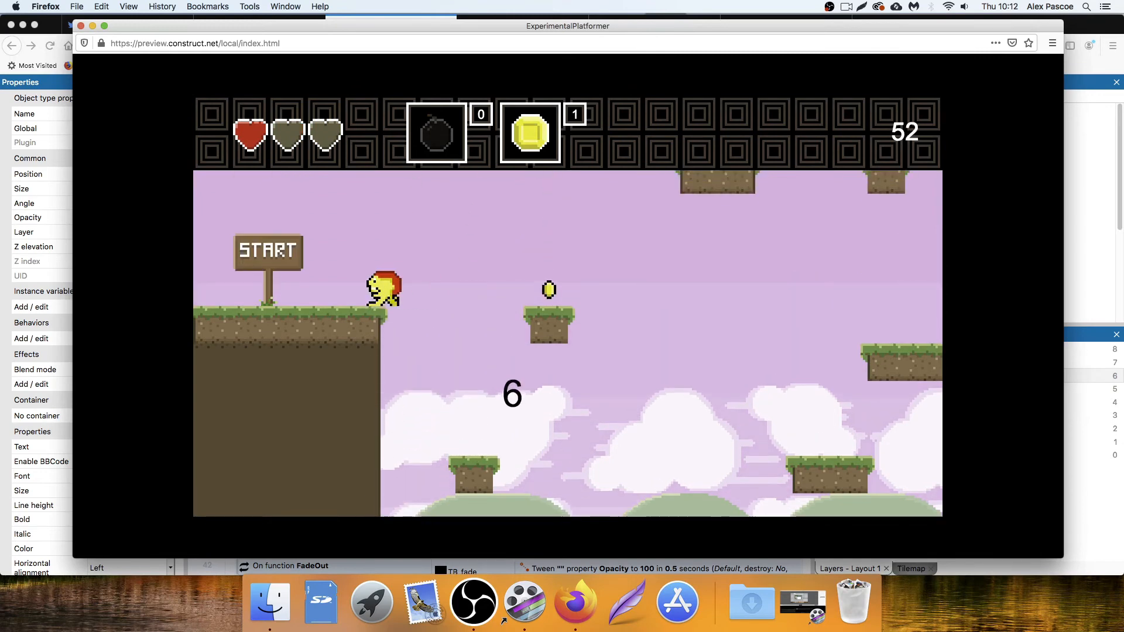
{"action": "key", "text": "Right"}
{"action": "key", "text": "Up"}
{"action": "key", "text": "Right"}
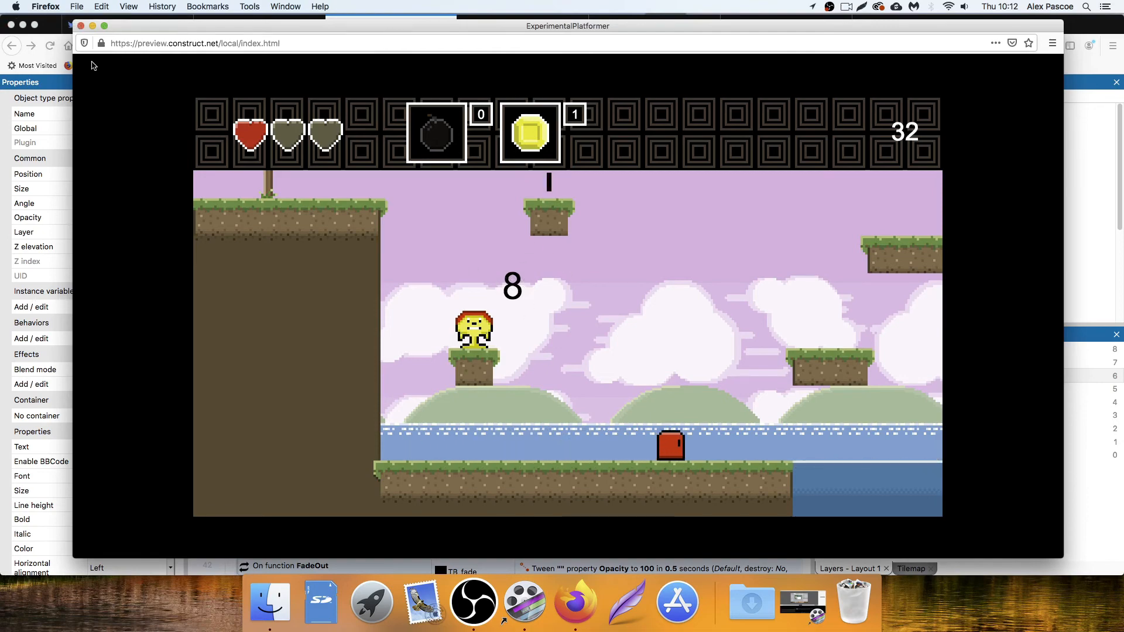
{"action": "key", "text": "super+w"}
Add an spr_player Platform On landed event at the end of the Player Death group.
{"action": "scroll", "coordinate": [476, 355], "scroll_direction": "down", "scroll_amount": 3}
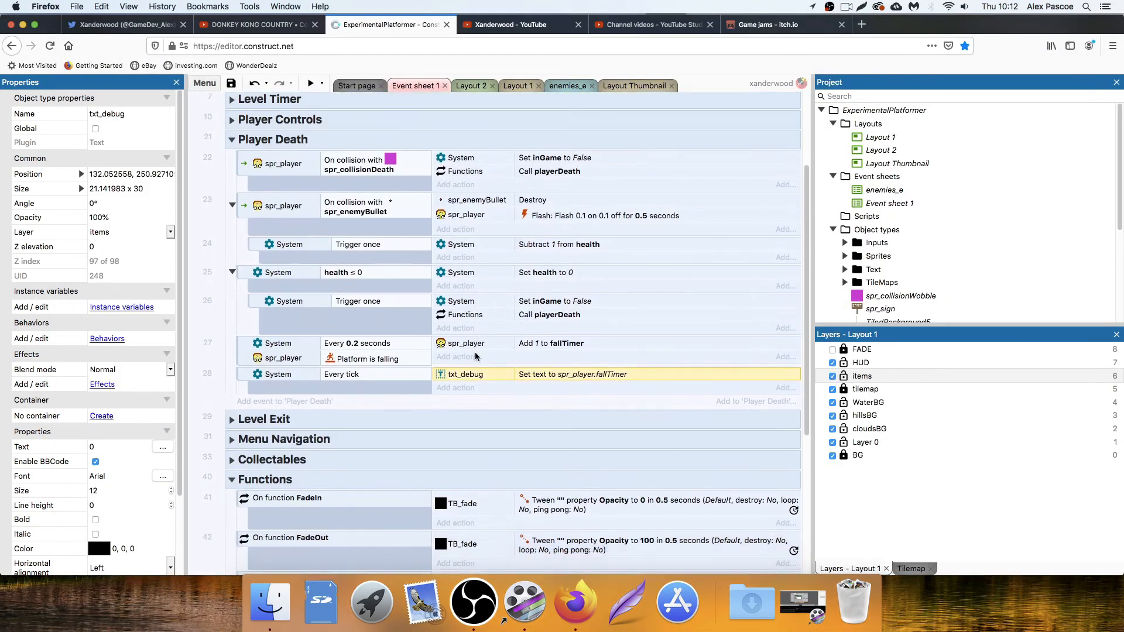
{"action": "left_click", "coordinate": [261, 347]}
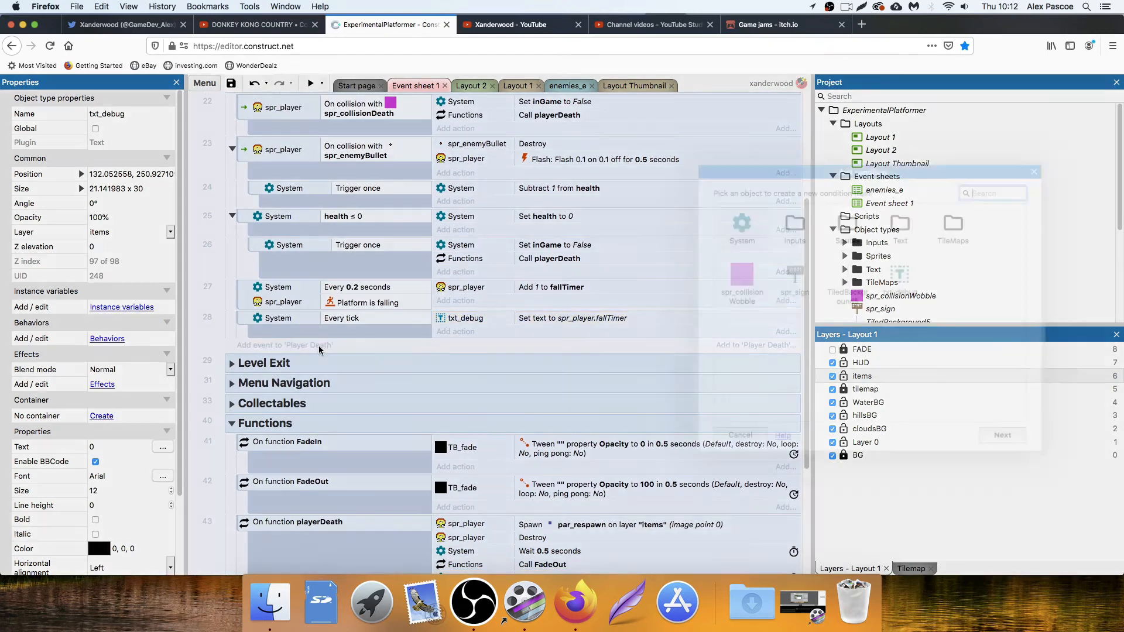
{"action": "left_click", "coordinate": [848, 226]}
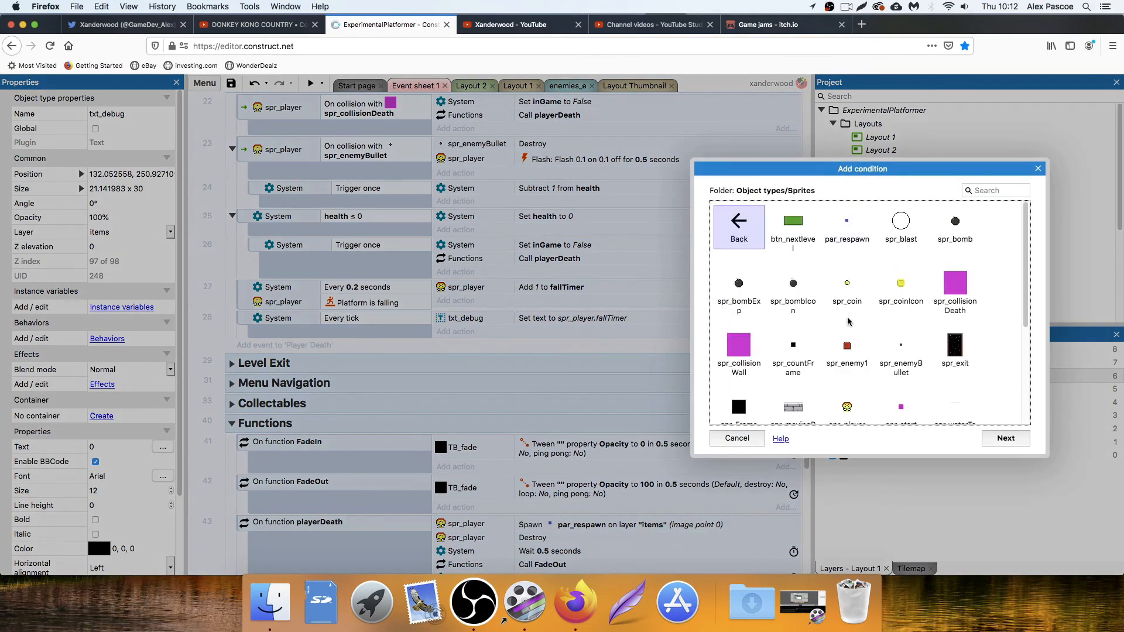
{"action": "double_click", "coordinate": [847, 404]}
{"action": "scroll", "coordinate": [781, 334], "scroll_direction": "down", "scroll_amount": 10}
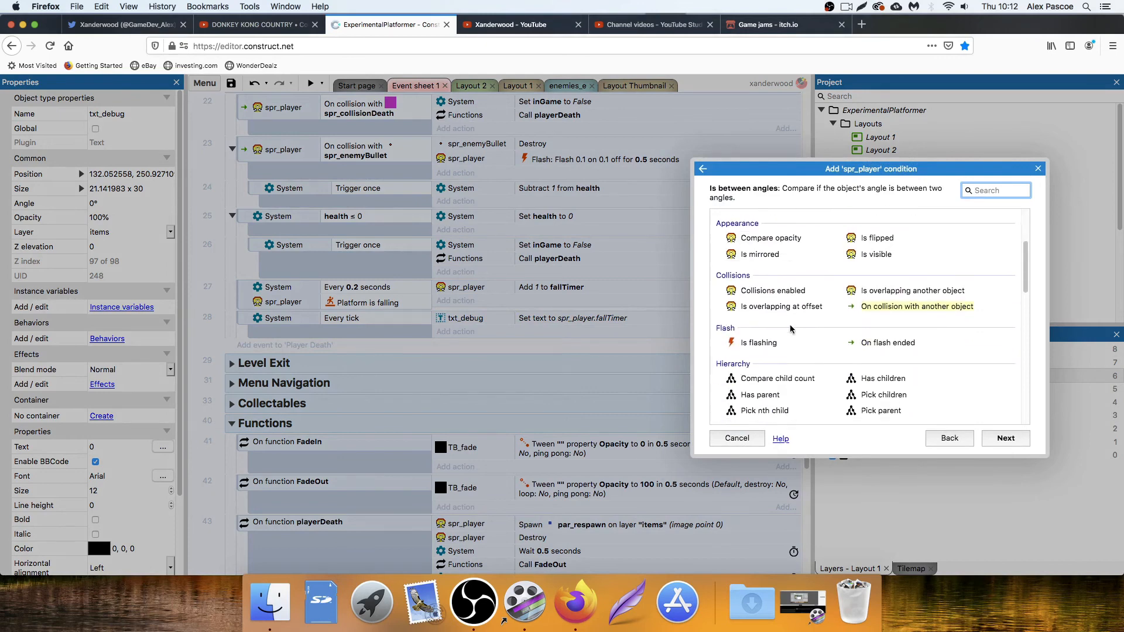
{"action": "scroll", "coordinate": [791, 331], "scroll_direction": "down", "scroll_amount": 5}
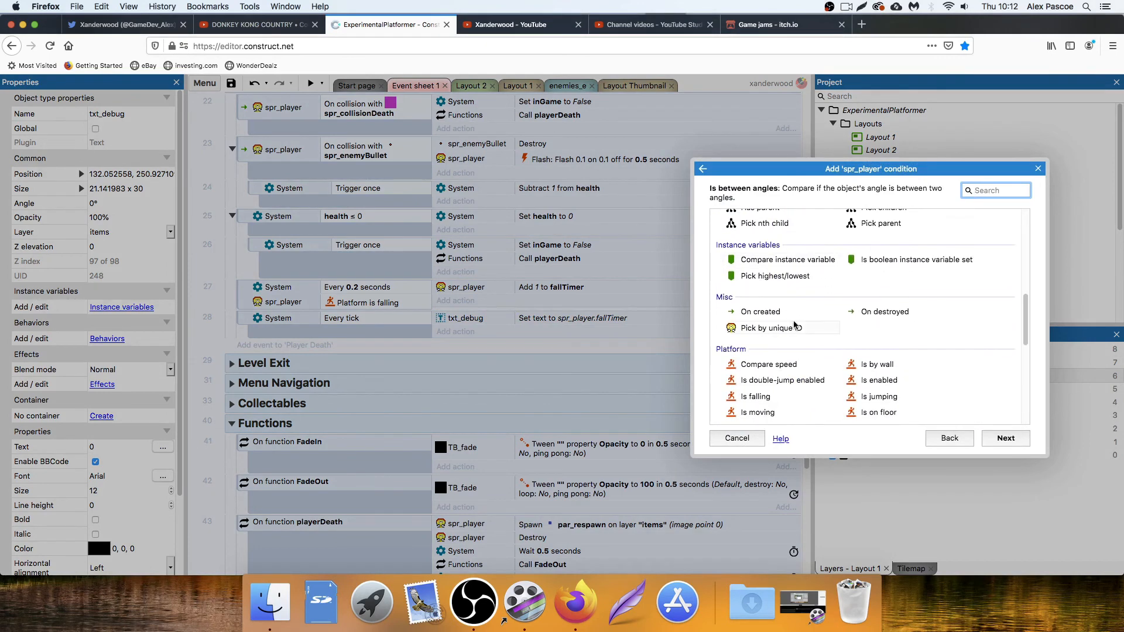
{"action": "left_click", "coordinate": [767, 392]}
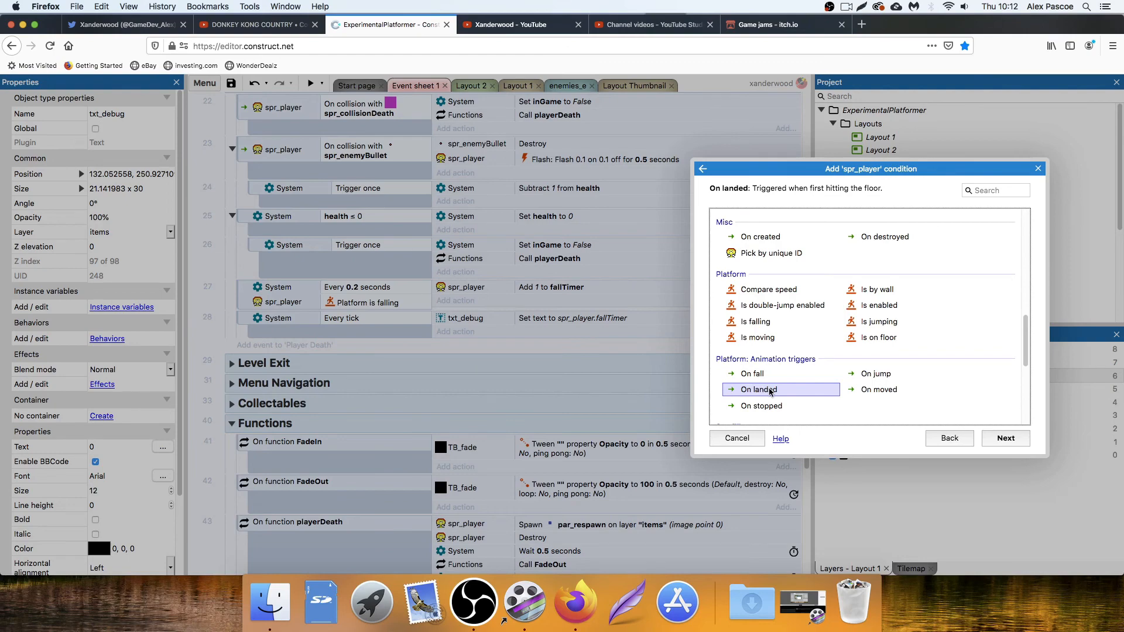
{"action": "double_click", "coordinate": [770, 392]}
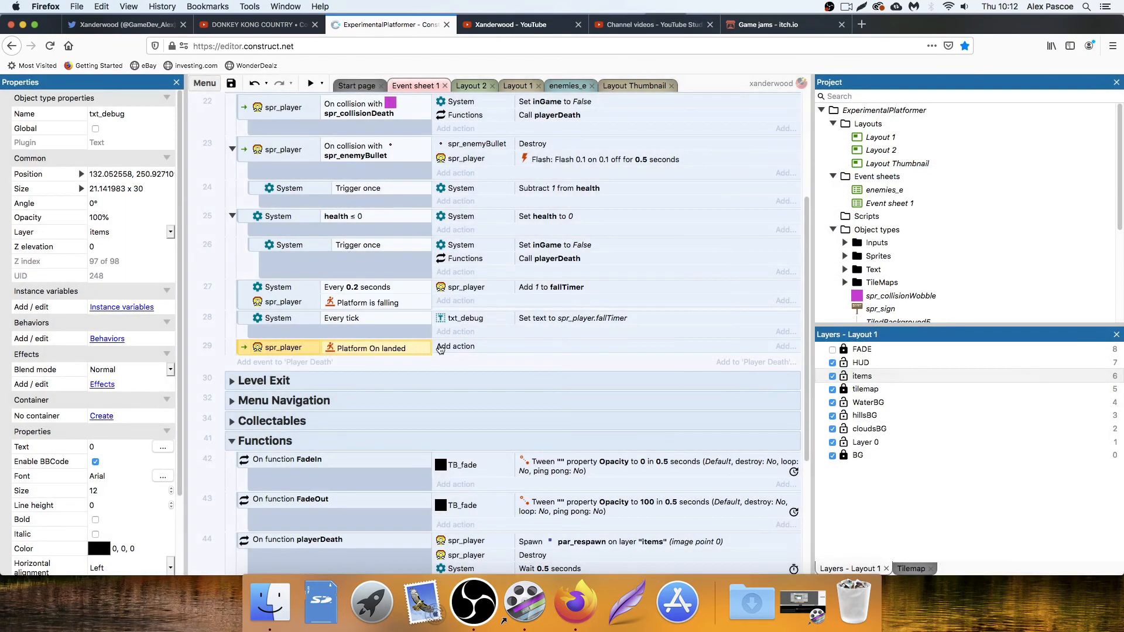
Add an spr_player Set value action to the On landed event that sets fallTimer to 0.
{"action": "left_click", "coordinate": [452, 347]}
{"action": "left_click", "coordinate": [901, 226]}
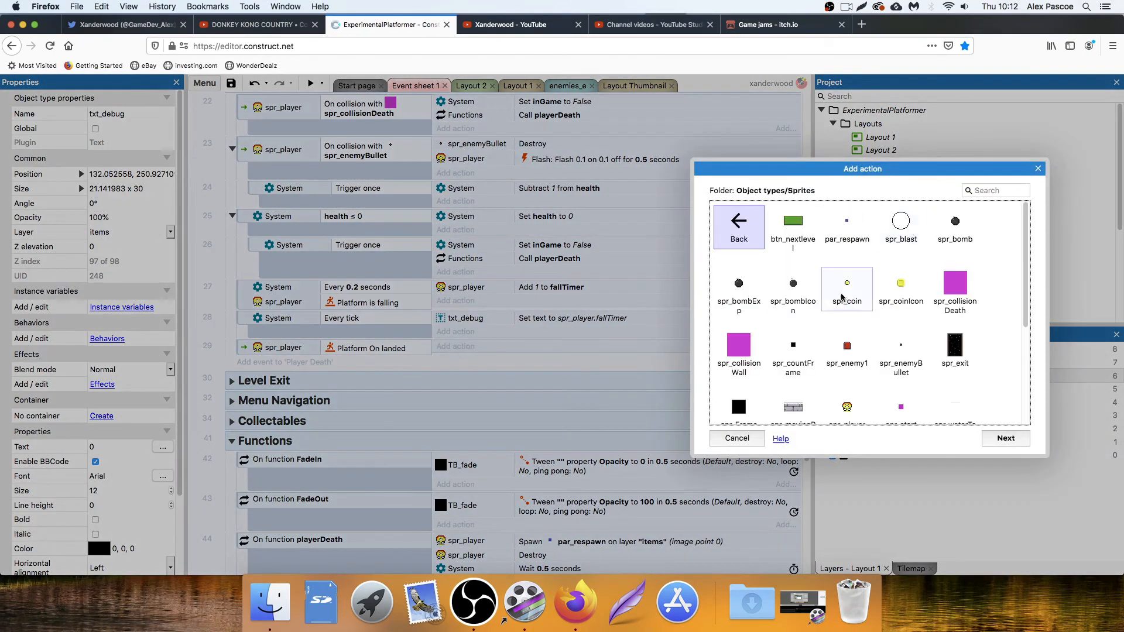
{"action": "scroll", "coordinate": [843, 275], "scroll_direction": "down", "scroll_amount": 1}
{"action": "double_click", "coordinate": [847, 280]}
{"action": "scroll", "coordinate": [767, 327], "scroll_direction": "down", "scroll_amount": 5}
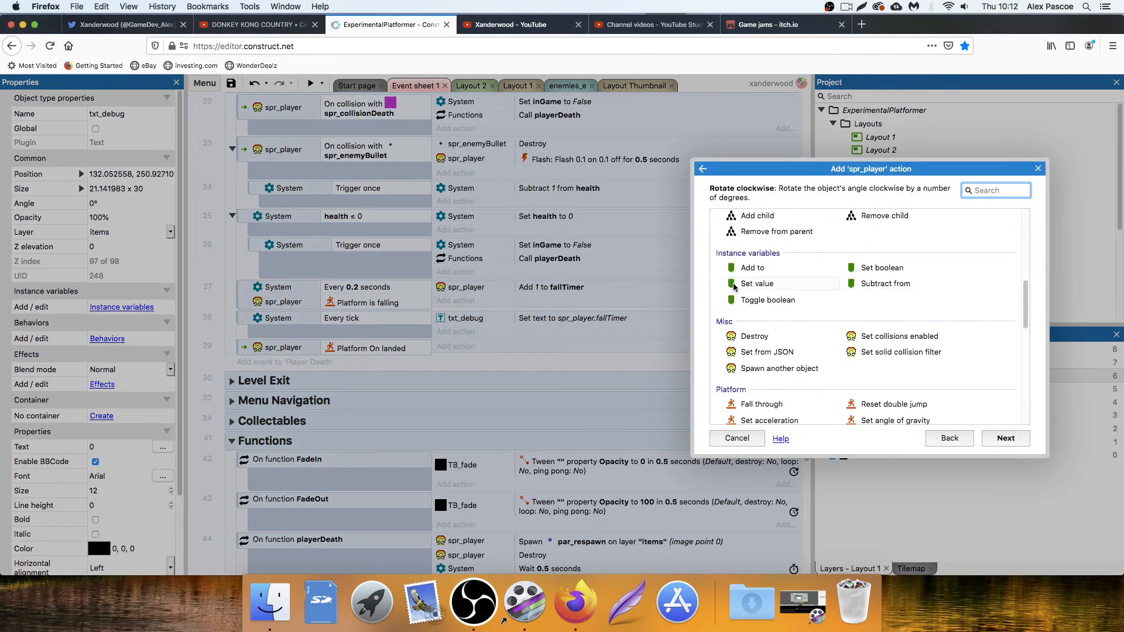
{"action": "double_click", "coordinate": [758, 284]}
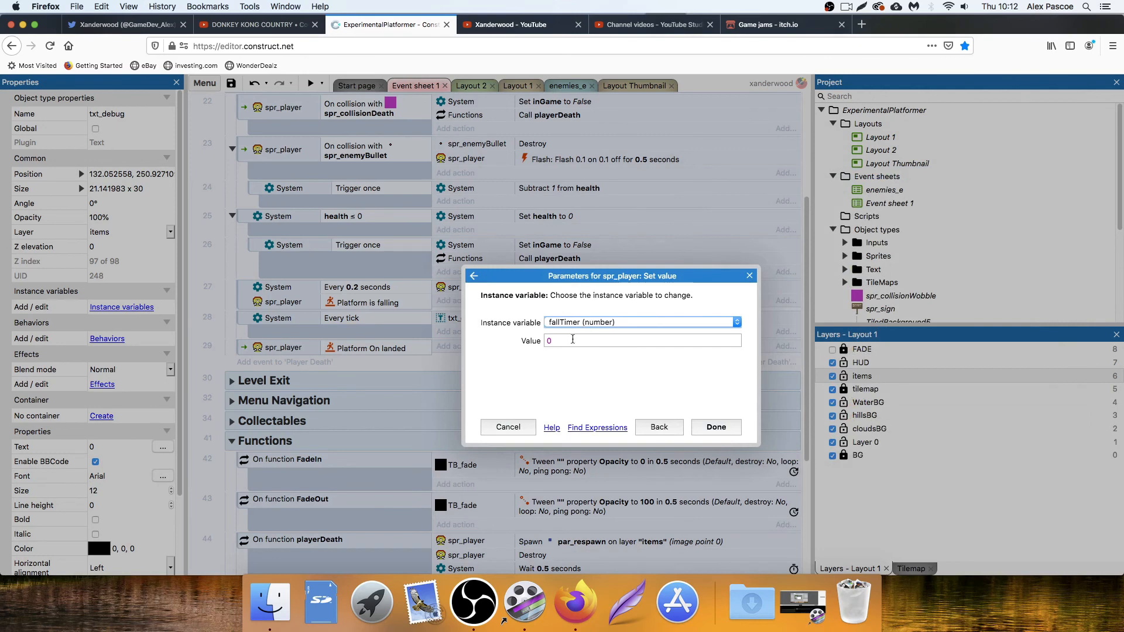
{"action": "left_click", "coordinate": [715, 426]}
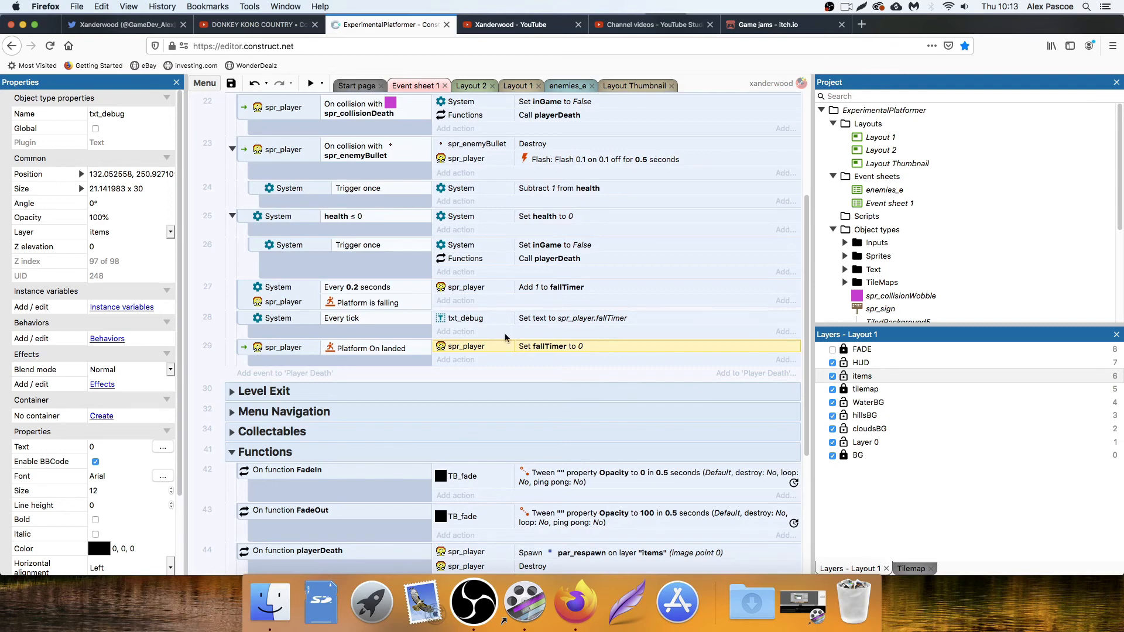
Add a new Player Death event with an spr_player Compare instance variable condition, fallTimer greater than 1.
{"action": "left_click", "coordinate": [302, 375]}
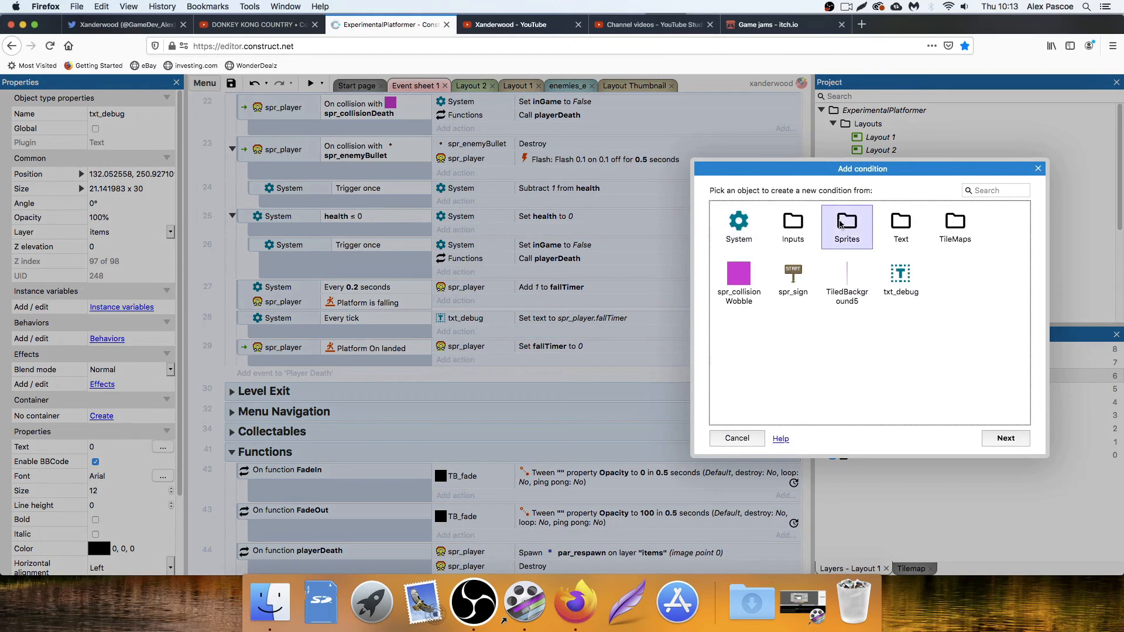
{"action": "double_click", "coordinate": [848, 225]}
{"action": "scroll", "coordinate": [831, 296], "scroll_direction": "down", "scroll_amount": 2}
{"action": "scroll", "coordinate": [832, 296], "scroll_direction": "down", "scroll_amount": 2}
{"action": "double_click", "coordinate": [838, 296]}
{"action": "scroll", "coordinate": [784, 332], "scroll_direction": "down", "scroll_amount": 4}
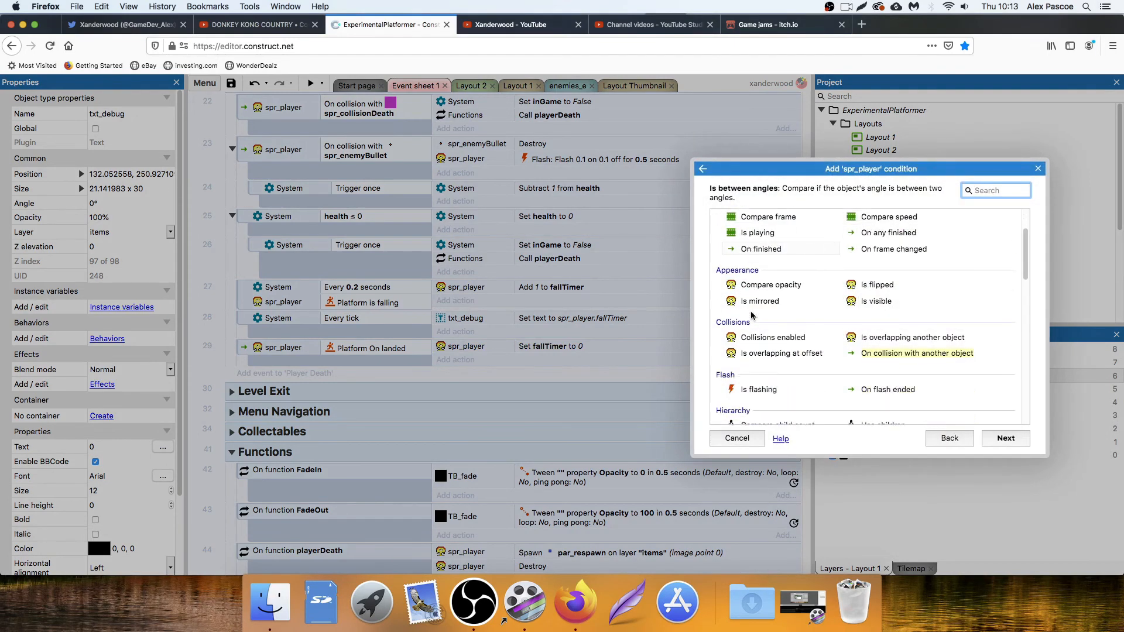
{"action": "scroll", "coordinate": [784, 334], "scroll_direction": "down", "scroll_amount": 2}
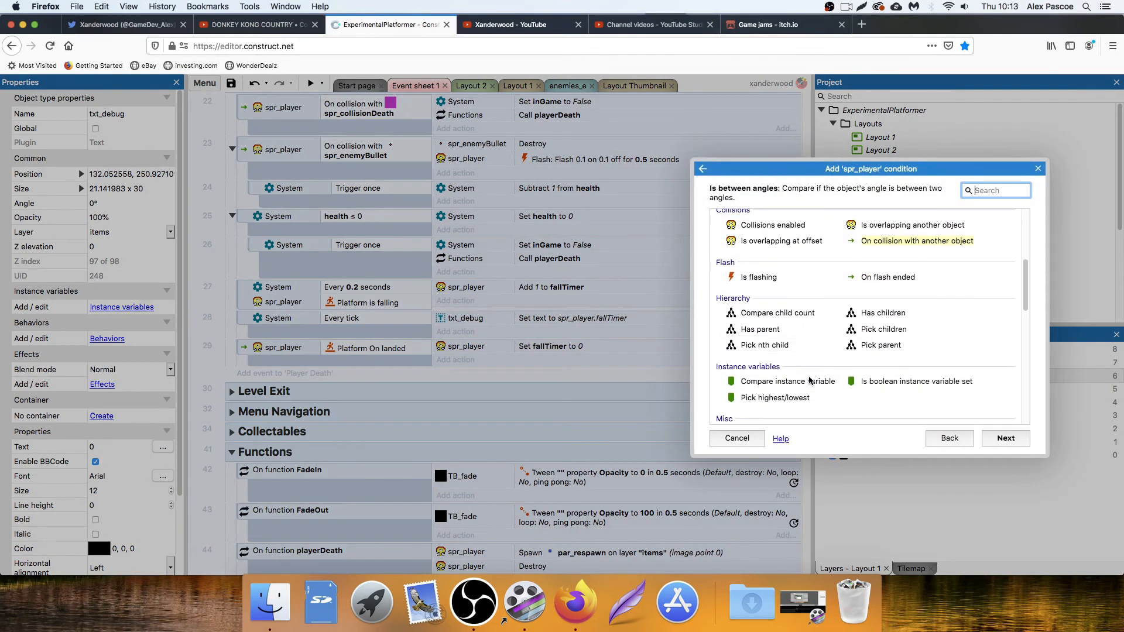
{"action": "left_click", "coordinate": [806, 381]}
{"action": "double_click", "coordinate": [806, 381]}
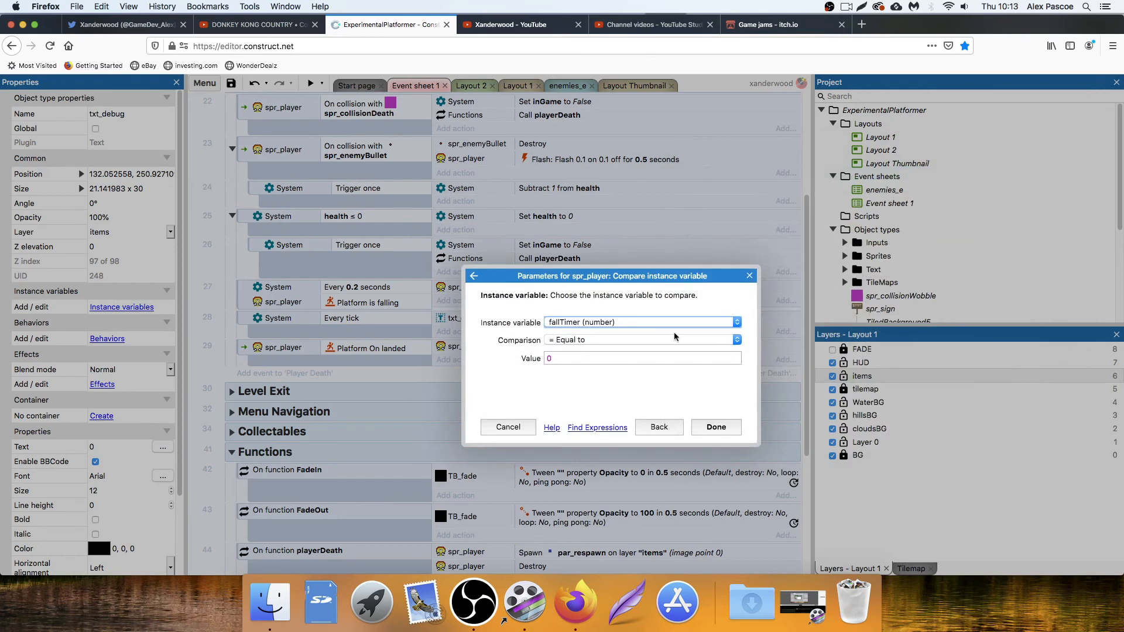
{"action": "left_click", "coordinate": [577, 342]}
{"action": "left_click", "coordinate": [585, 385]}
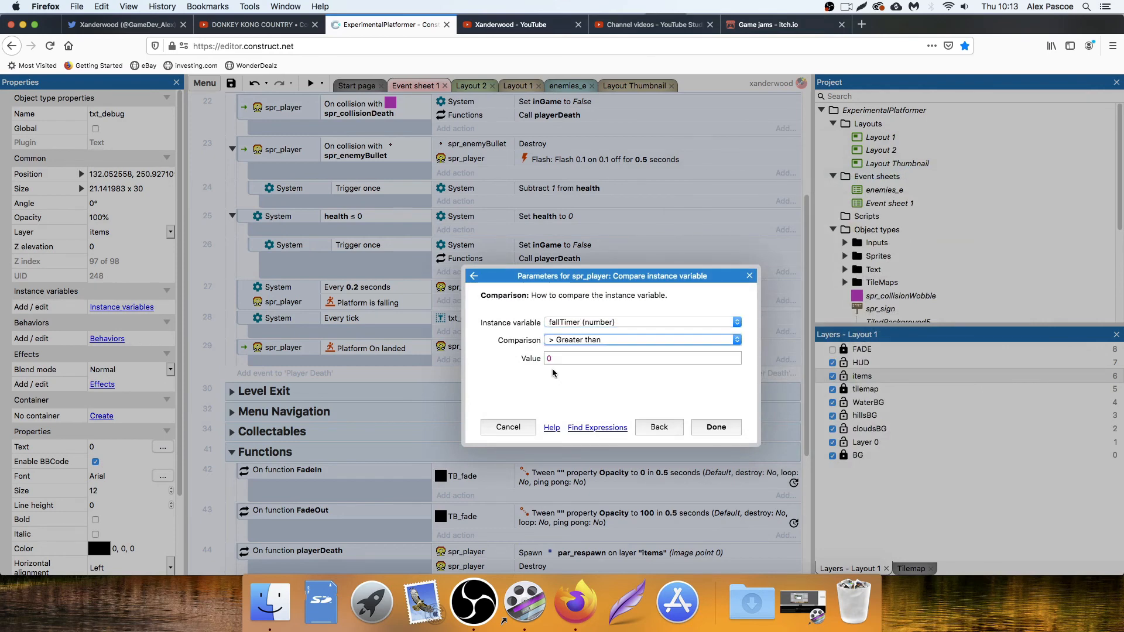
{"action": "left_click", "coordinate": [545, 359]}
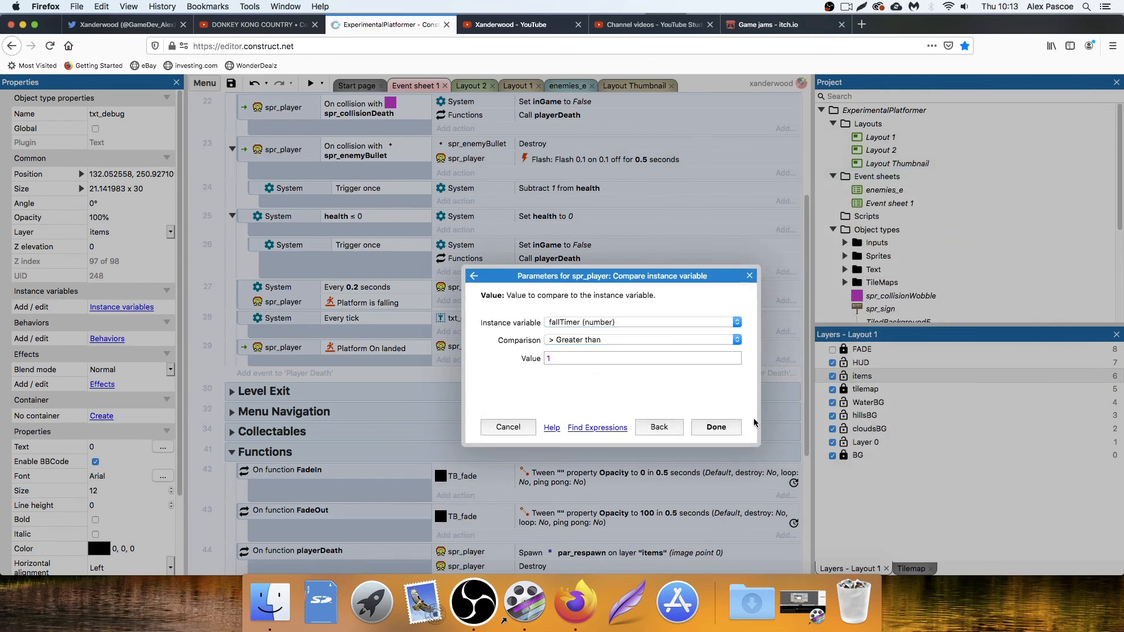
{"action": "left_click", "coordinate": [718, 428]}
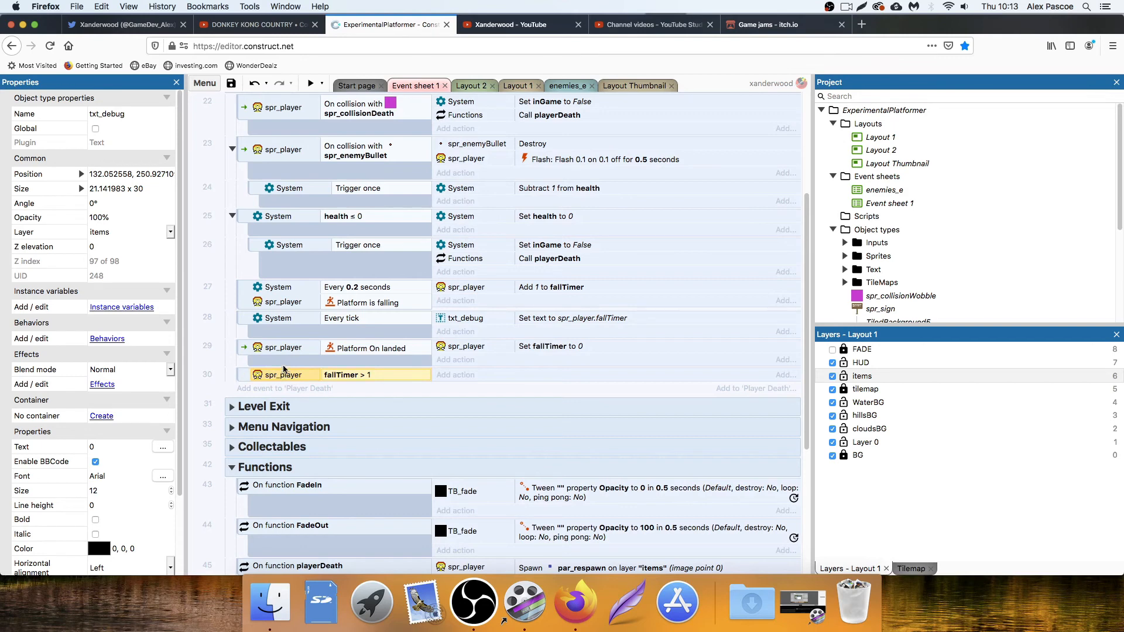
Move the fallTimer > 1 condition into the Platform On landed event and delete the emptied event.
{"action": "left_click_drag", "start_coordinate": [283, 369], "coordinate": [286, 355]}
{"action": "left_click", "coordinate": [302, 375]}
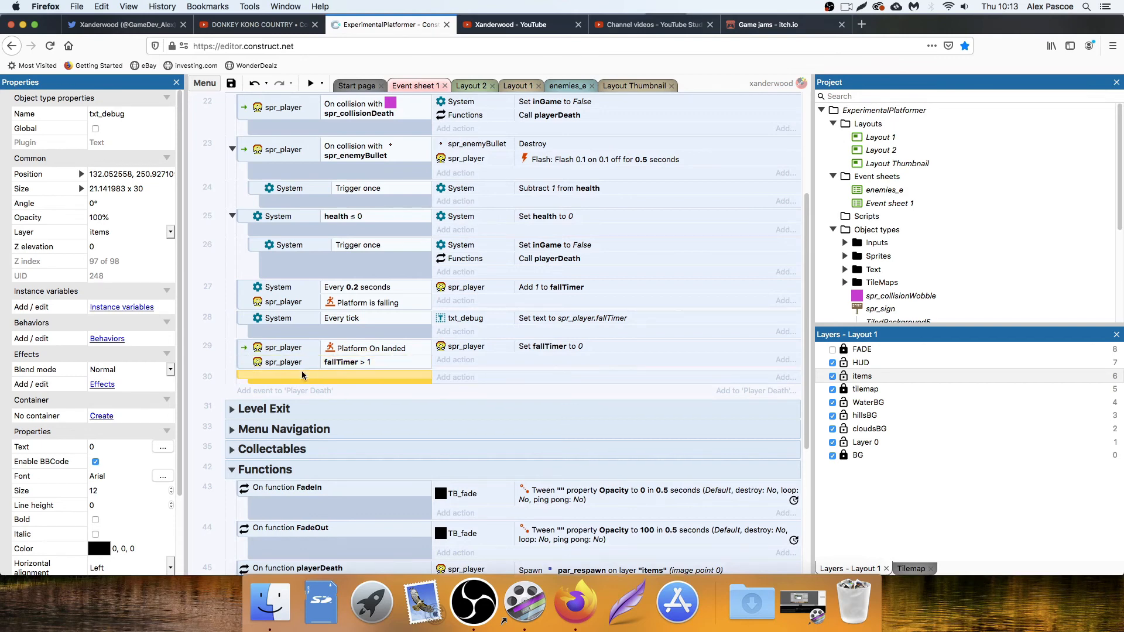
{"action": "key", "text": "Delete"}
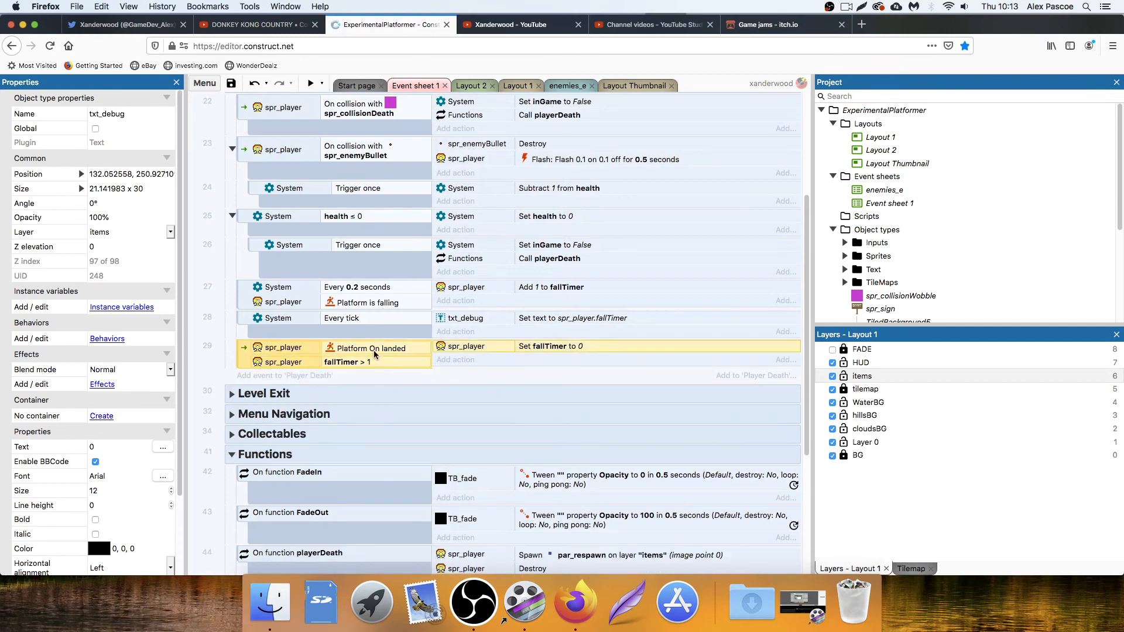
{"action": "left_click", "coordinate": [360, 363]}
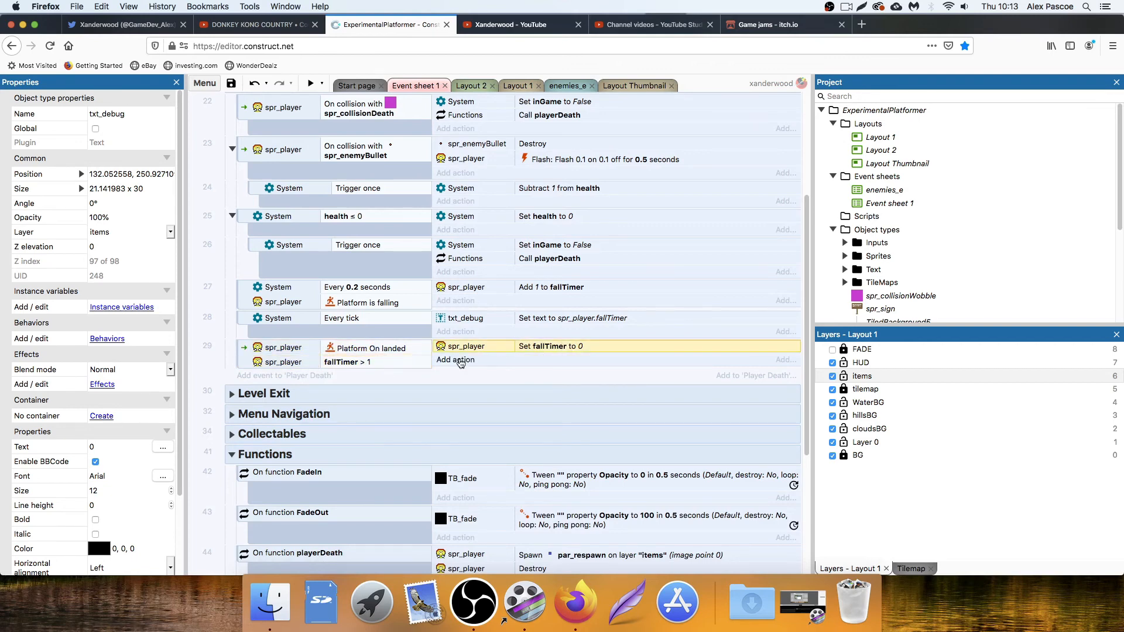
Add a System Subtract from action to the On landed event that takes 1 from the health variable.
{"action": "left_click", "coordinate": [467, 359]}
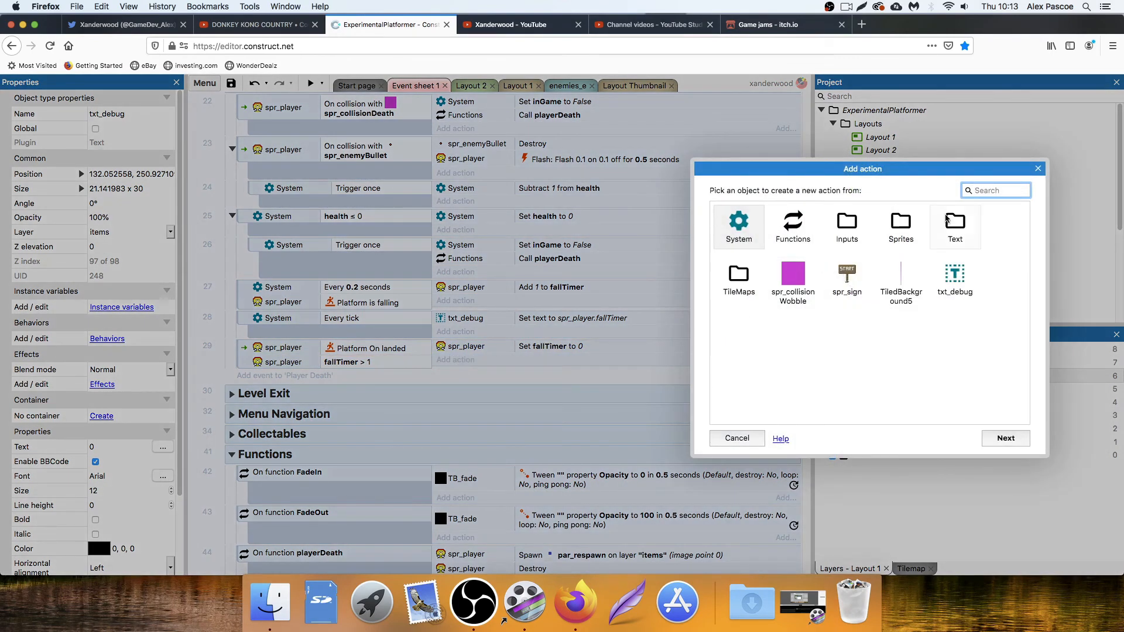
{"action": "double_click", "coordinate": [739, 225]}
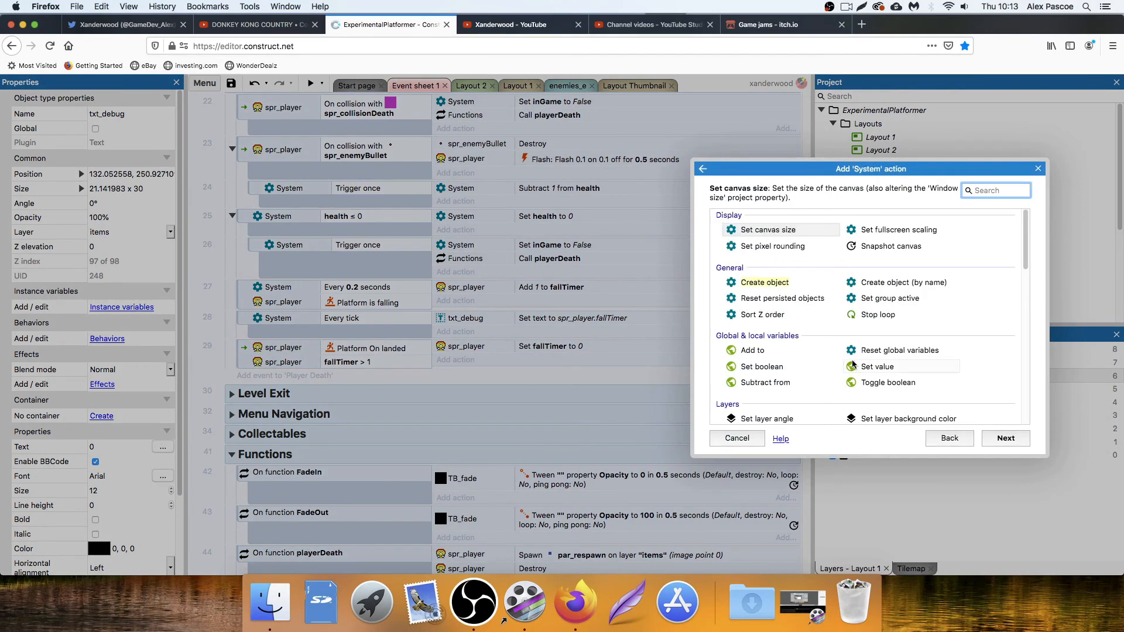
{"action": "double_click", "coordinate": [764, 382]}
{"action": "left_click", "coordinate": [557, 320]}
{"action": "left_click", "coordinate": [536, 336]}
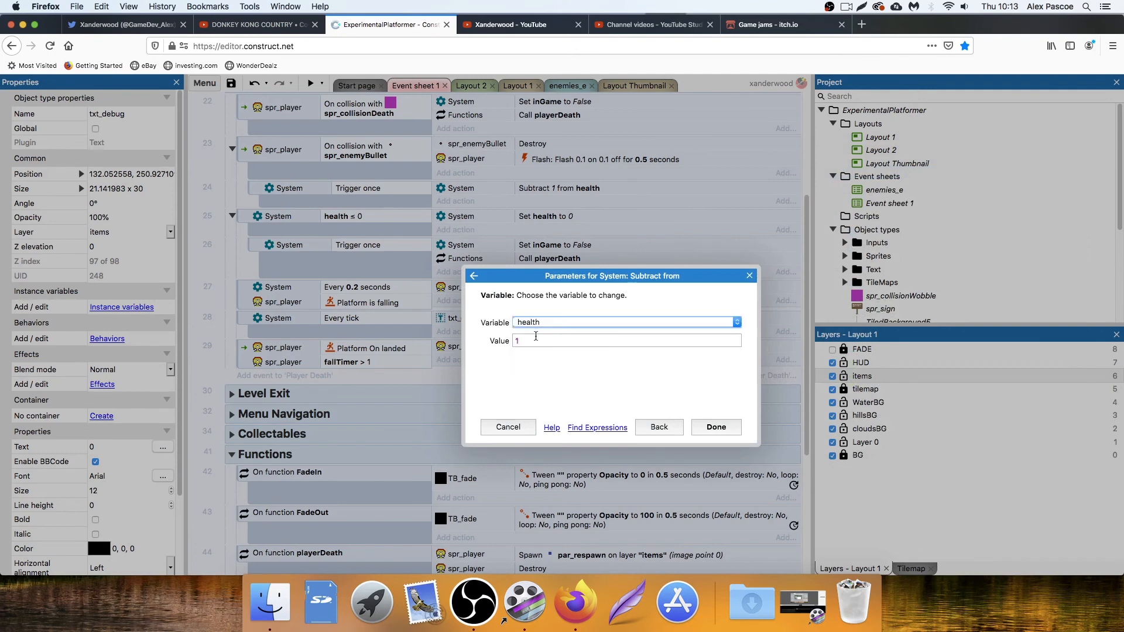
{"action": "left_click", "coordinate": [716, 428]}
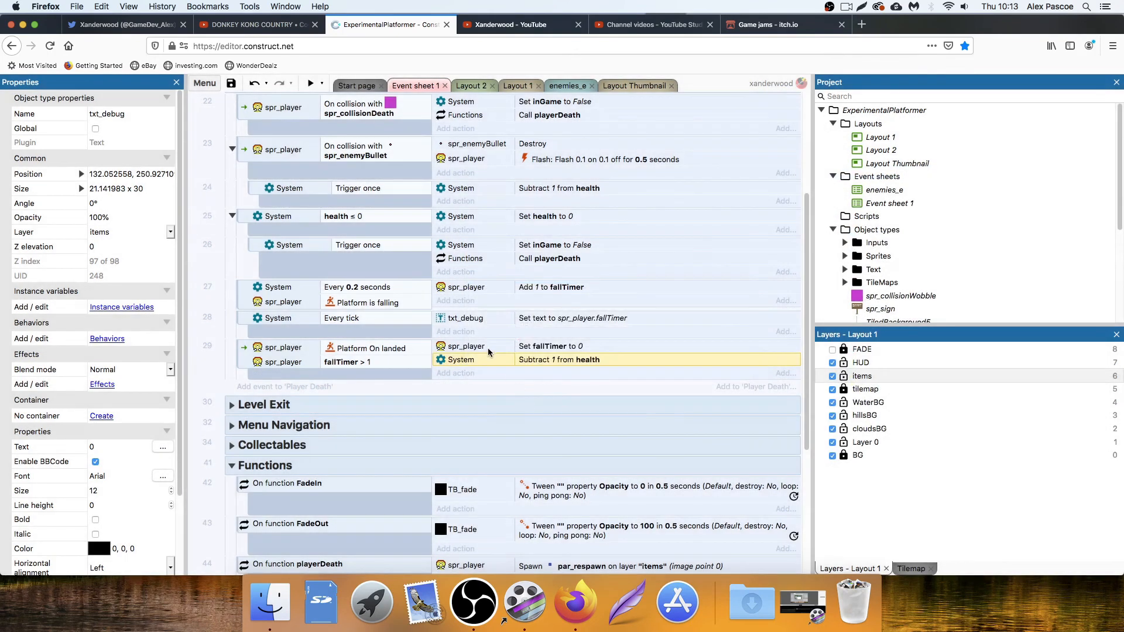
Copy the spr_player Flash action from the spr_enemyBullet collision event to the end of the On landed event's actions.
{"action": "scroll", "coordinate": [491, 352], "scroll_direction": "down", "scroll_amount": 1}
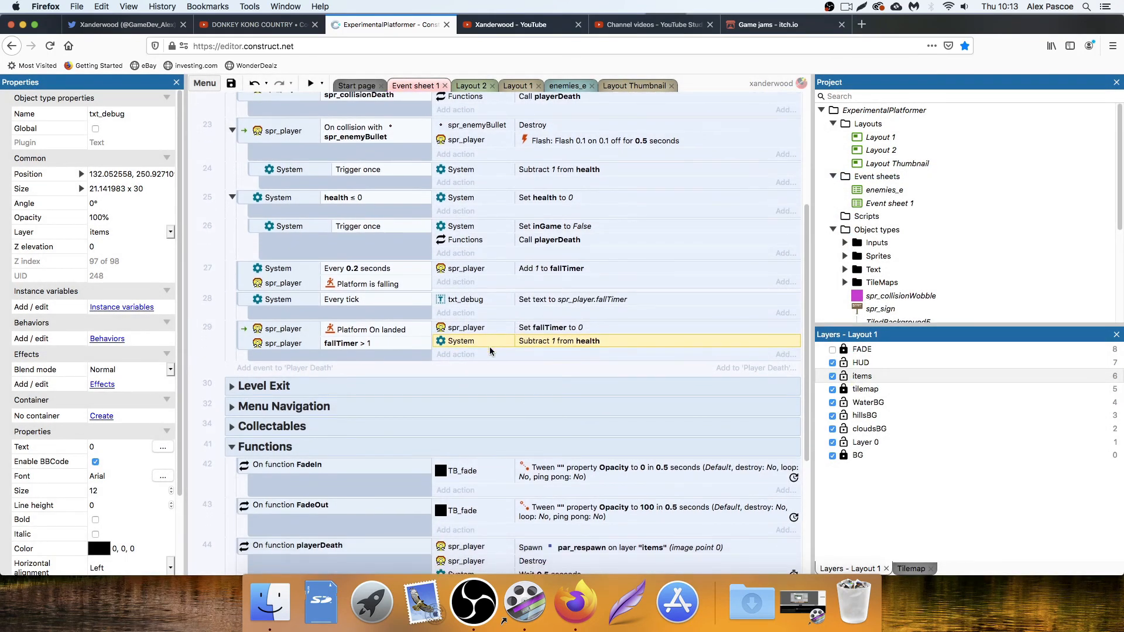
{"action": "scroll", "coordinate": [491, 352], "scroll_direction": "up", "scroll_amount": 4}
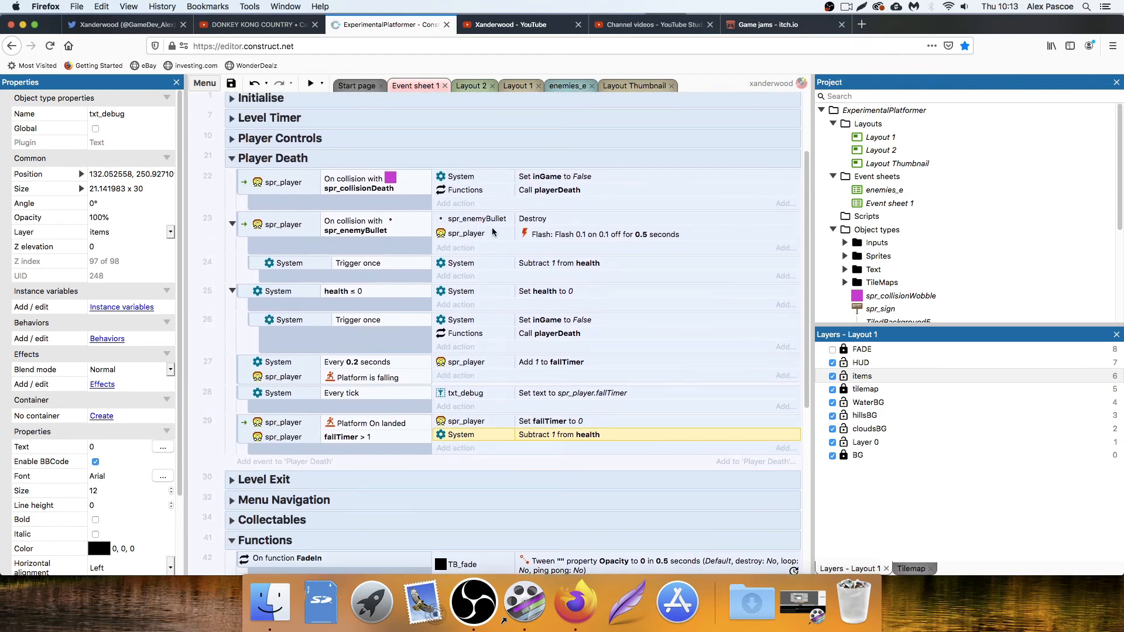
{"action": "left_click", "coordinate": [584, 237]}
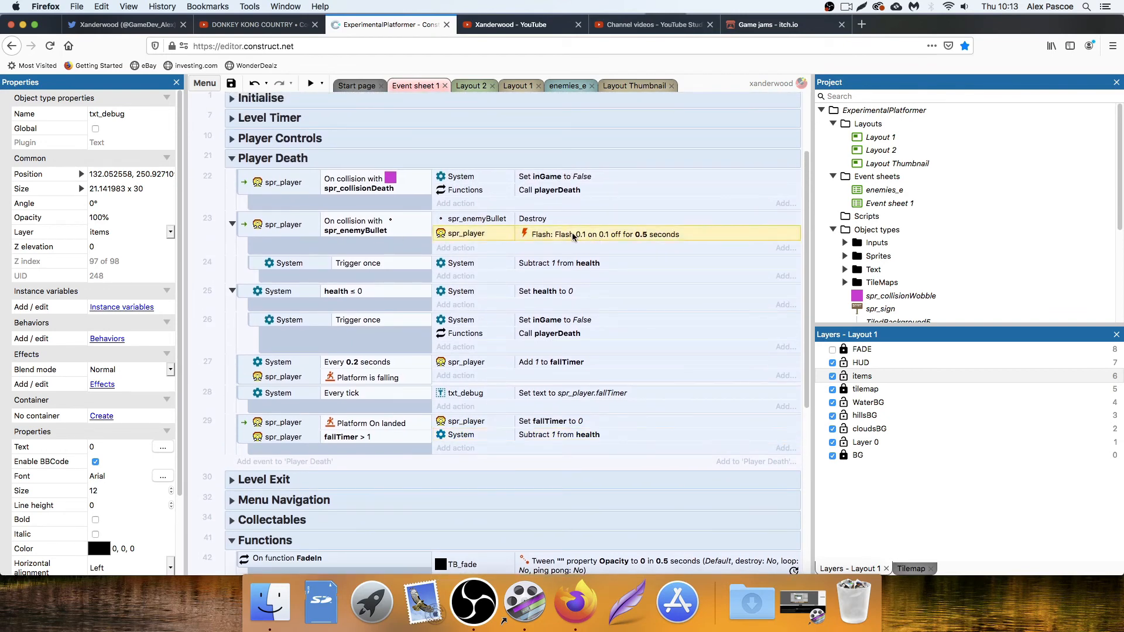
{"action": "left_click_drag", "start_coordinate": [572, 236], "coordinate": [583, 448], "text": "alt"}
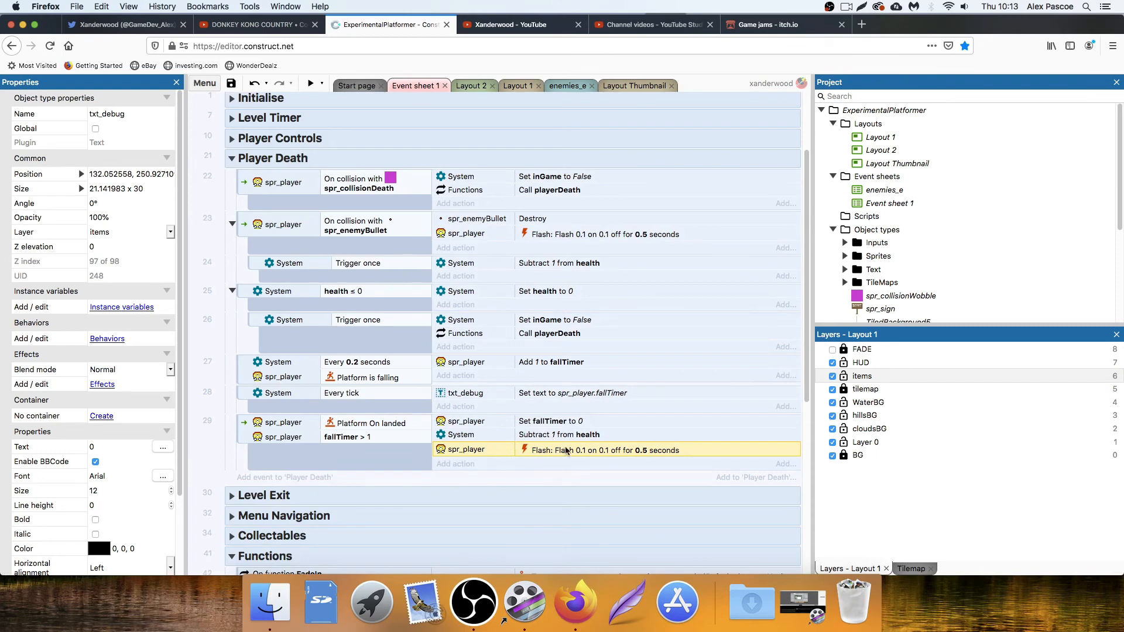
Duplicate the Platform On landed event with its fallTimer > 1 condition and all its actions in the Player Death group.
{"action": "scroll", "coordinate": [547, 461], "scroll_direction": "down", "scroll_amount": 3}
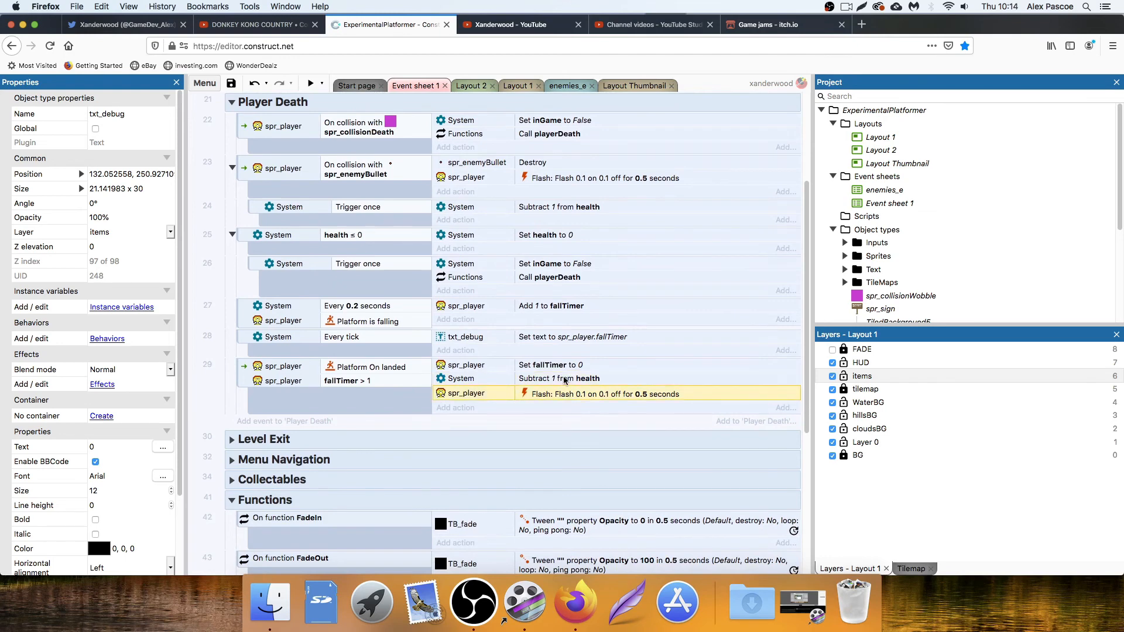
{"action": "left_click", "coordinate": [568, 380]}
{"action": "left_click", "coordinate": [546, 395]}
{"action": "left_click", "coordinate": [549, 382]}
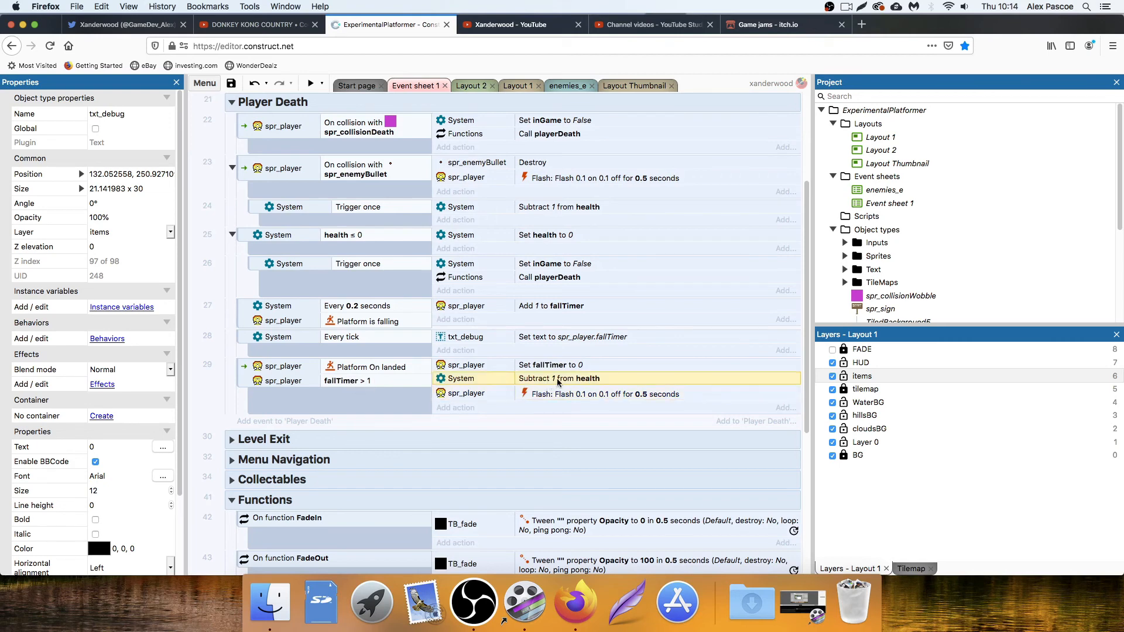
{"action": "left_click", "coordinate": [573, 397]}
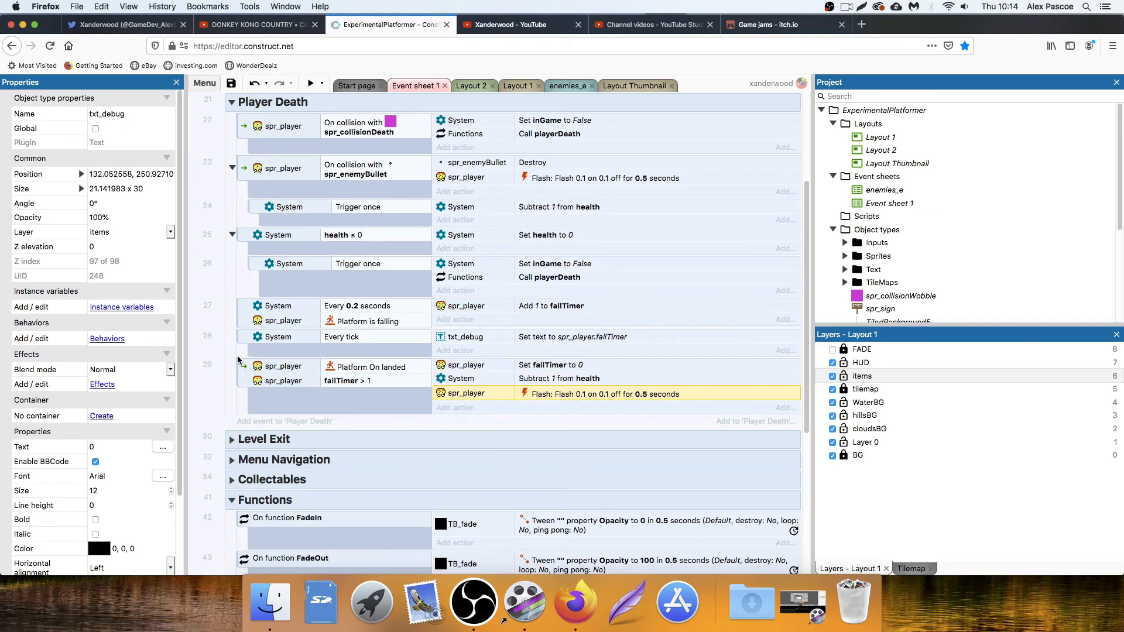
{"action": "left_click", "coordinate": [248, 367]}
{"action": "key", "text": "super+c"}
{"action": "key", "text": "super+v"}
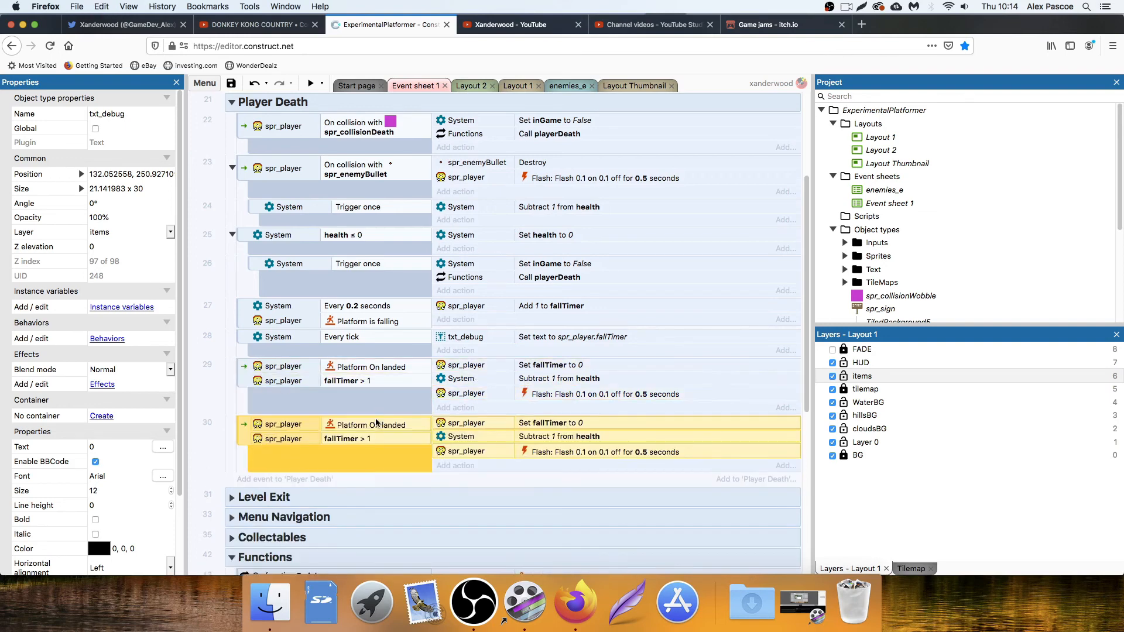
Change the duplicated On landed event's fallTimer comparison to Less or equal, keeping the value 1.
{"action": "double_click", "coordinate": [374, 436]}
{"action": "left_click", "coordinate": [590, 340]}
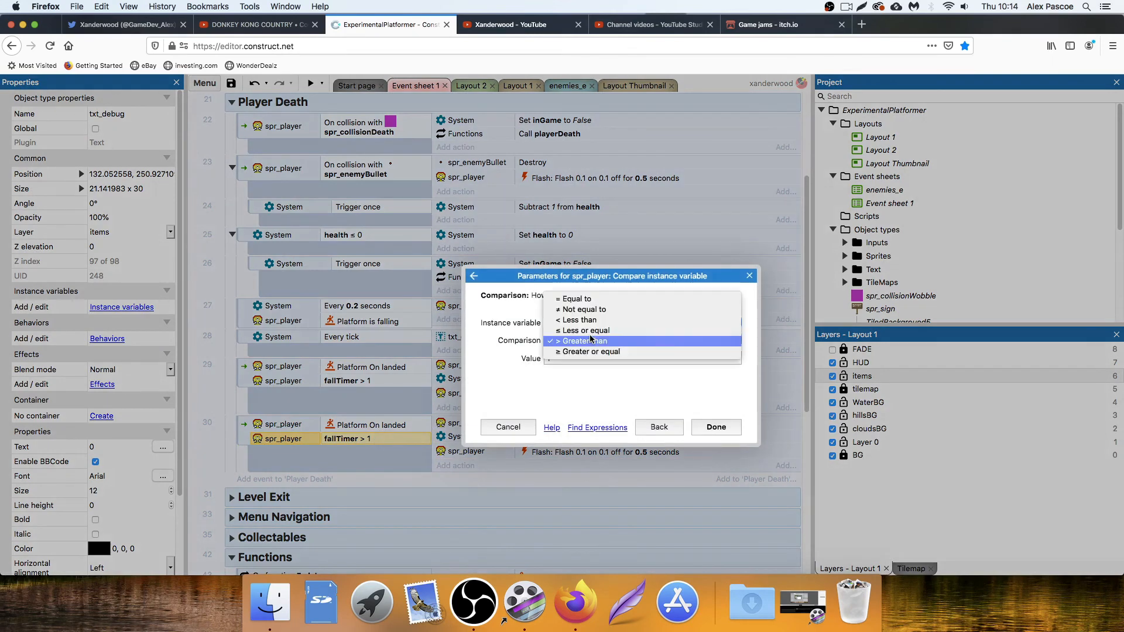
{"action": "left_click", "coordinate": [584, 331]}
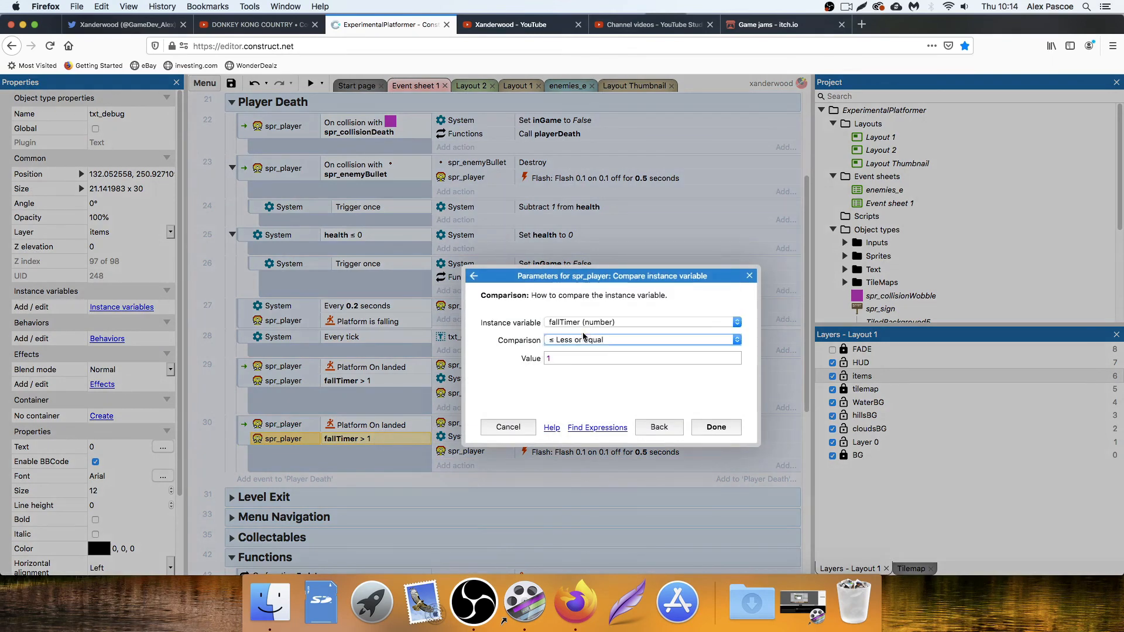
{"action": "left_click", "coordinate": [716, 426]}
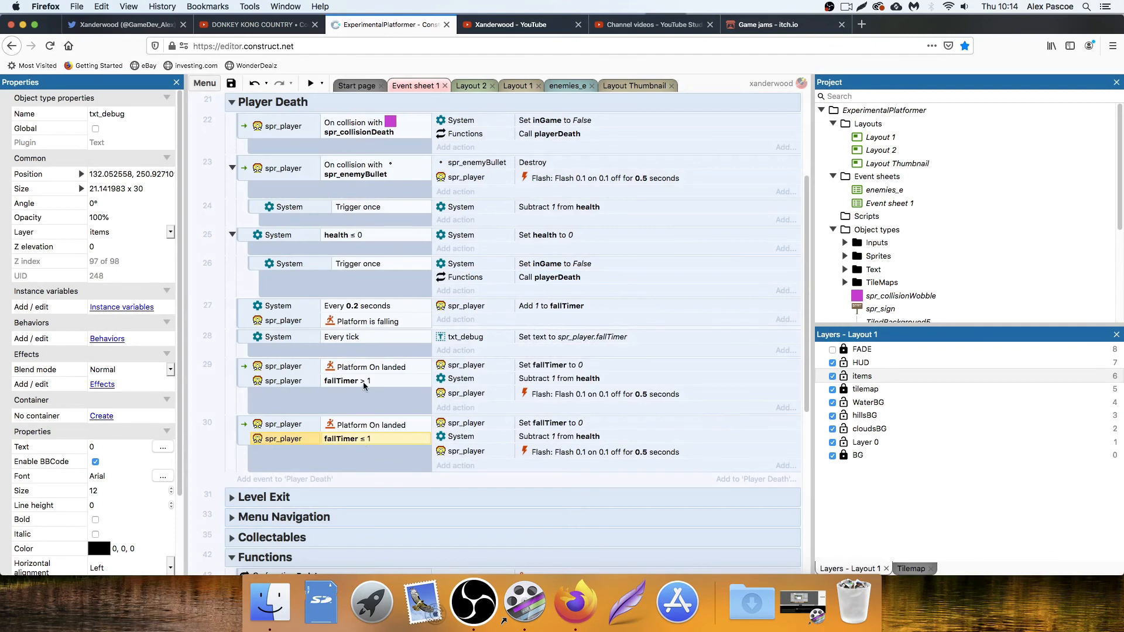
Delete the Subtract from health and Flash actions from the fallTimer ≤ 1 event.
{"action": "left_click", "coordinate": [551, 436]}
{"action": "key", "text": "Delete"}
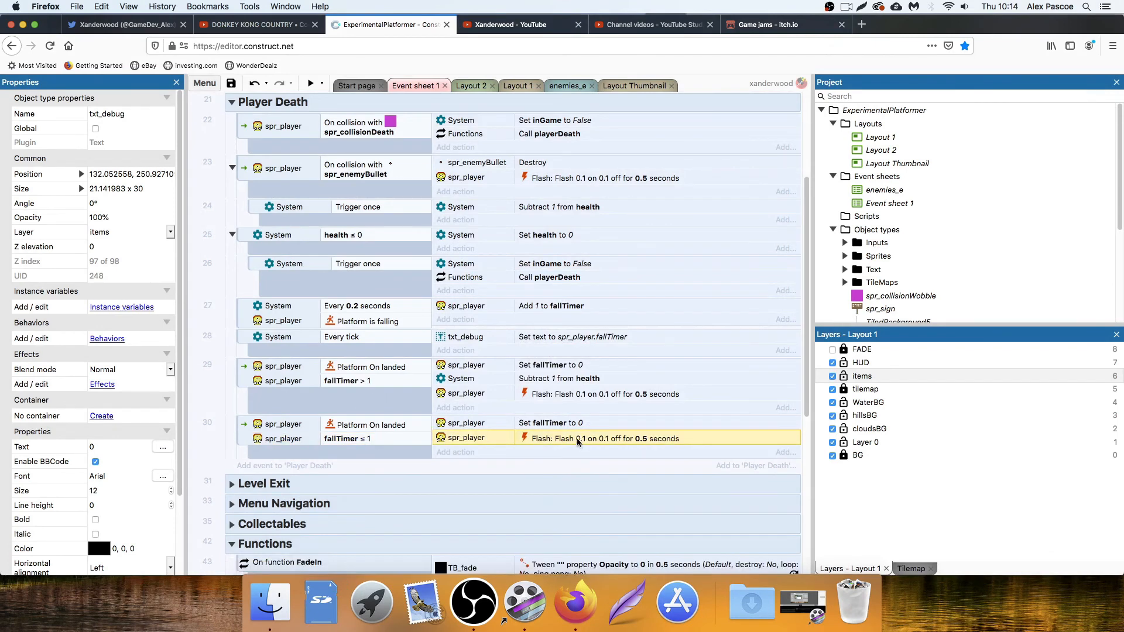
{"action": "key", "text": "Delete"}
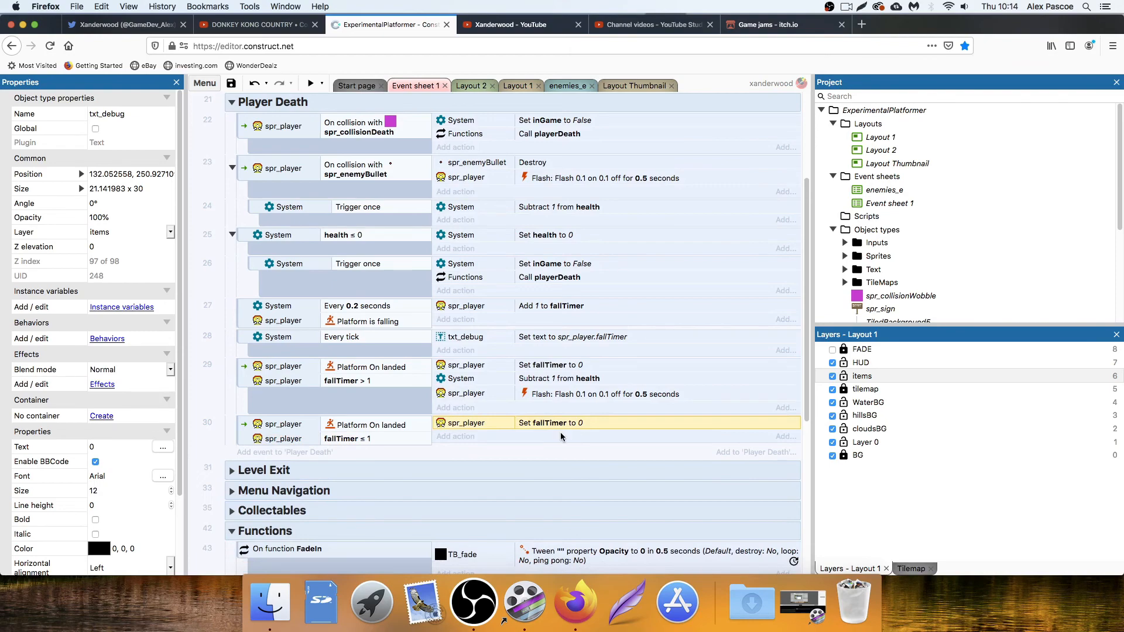
Preview the game and test fall damage by dropping off the start ledge and jumping between the lower platforms.
{"action": "left_click", "coordinate": [310, 83]}
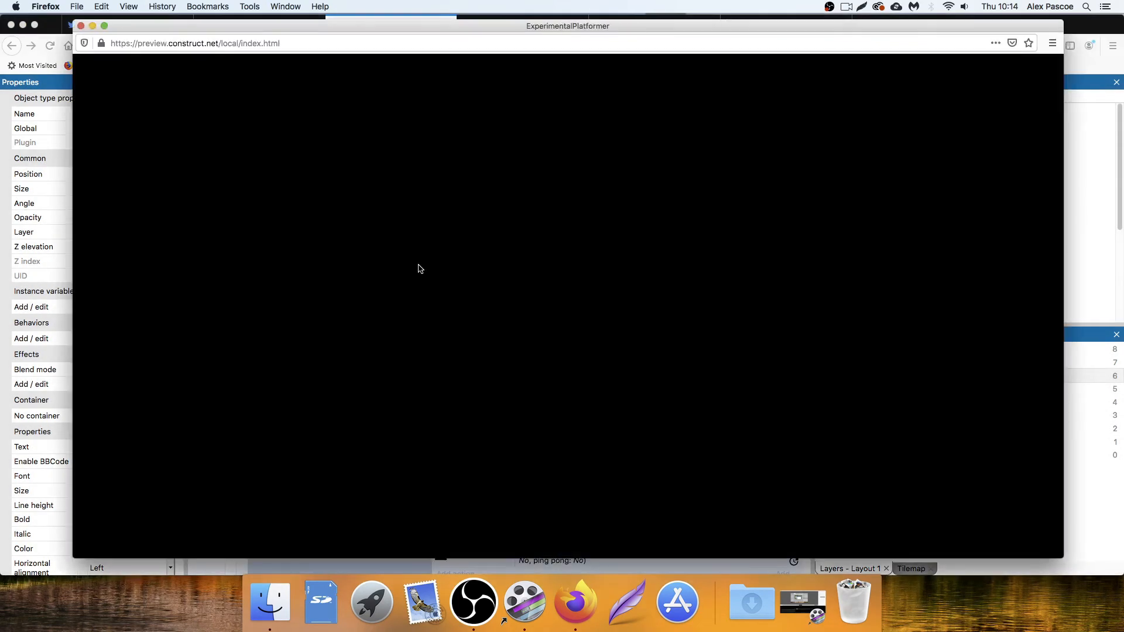
{"action": "key", "text": "Right"}
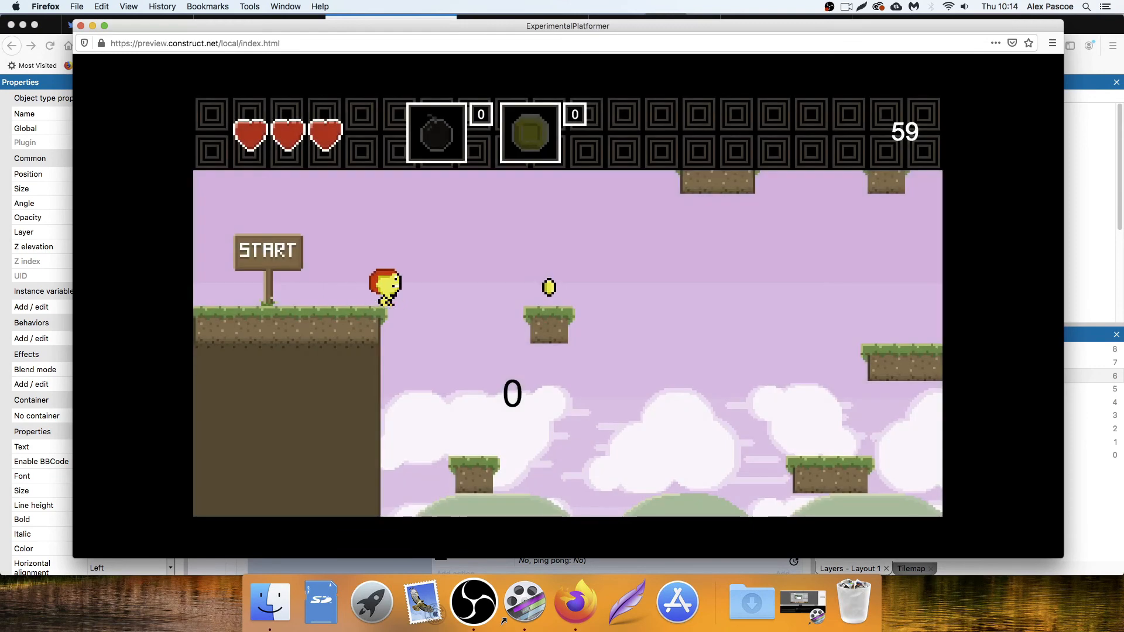
{"action": "key", "text": "Right"}
{"action": "key", "text": "Up"}
{"action": "key", "text": "Right"}
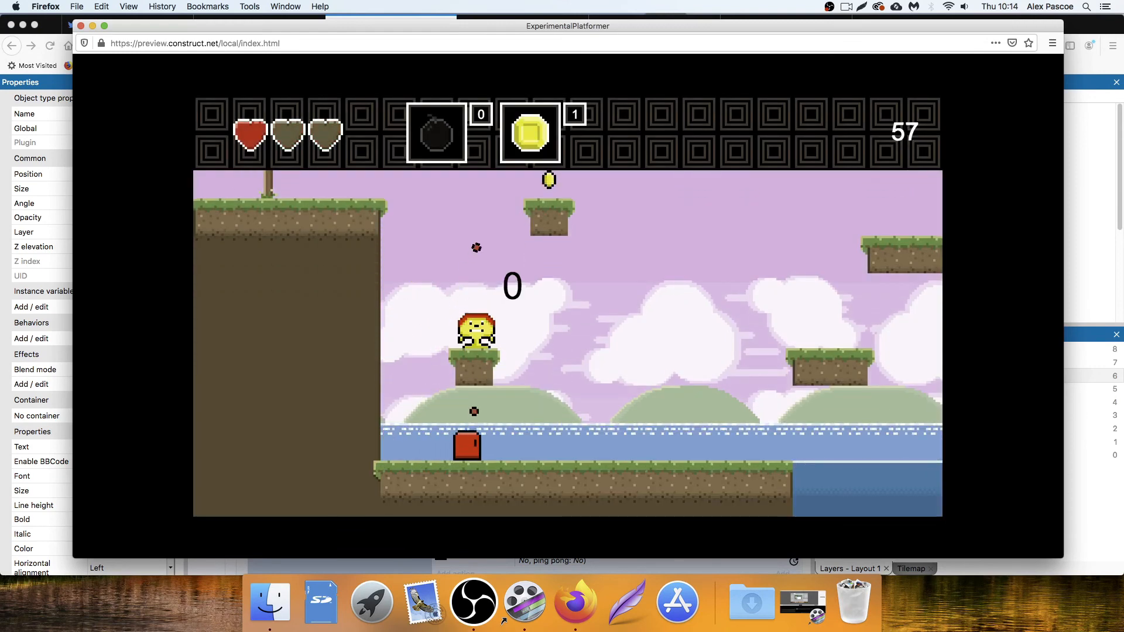
{"action": "key", "text": "Left"}
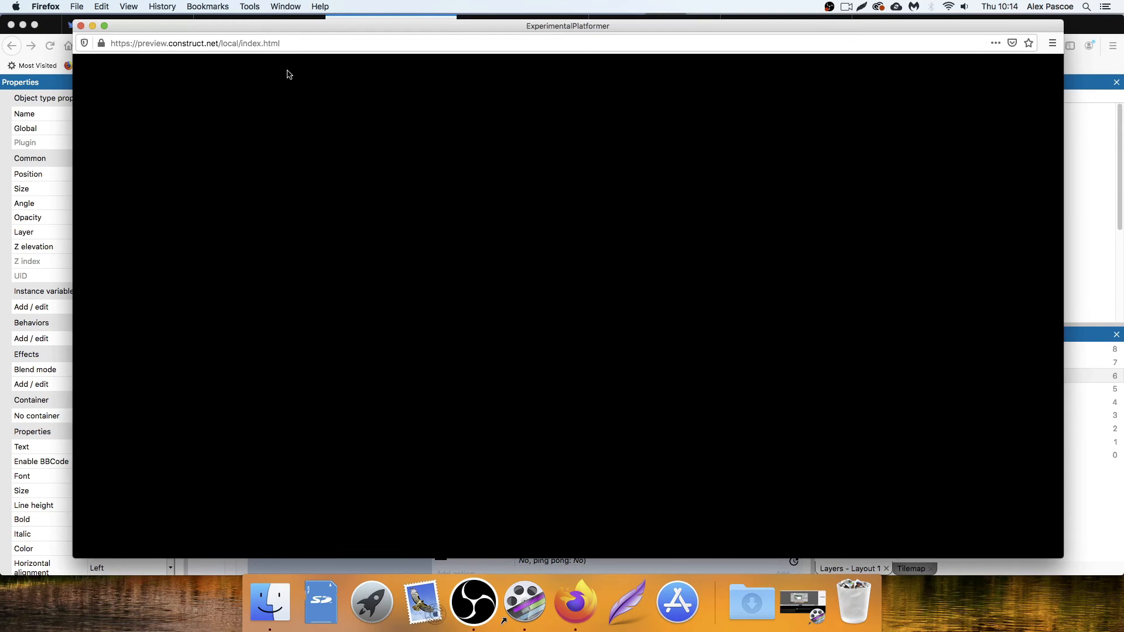
{"action": "key", "text": "Up"}
{"action": "key", "text": "Right"}
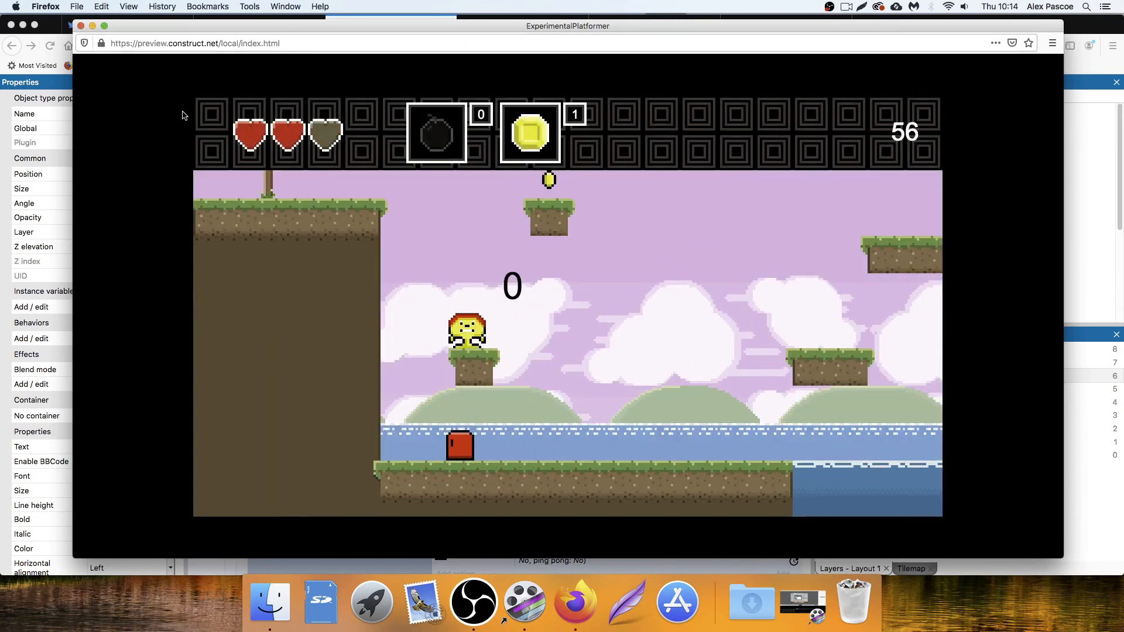
{"action": "key", "text": "Right"}
{"action": "key", "text": "Right"}
{"action": "key", "text": "Up"}
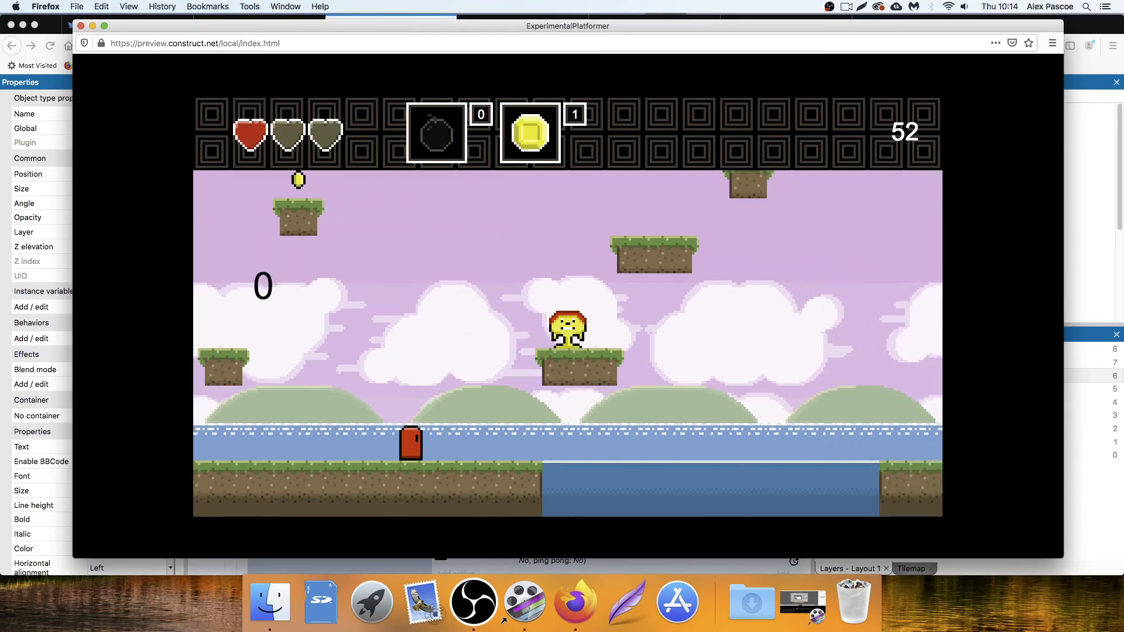
{"action": "key", "text": "Up"}
{"action": "key", "text": "Left"}
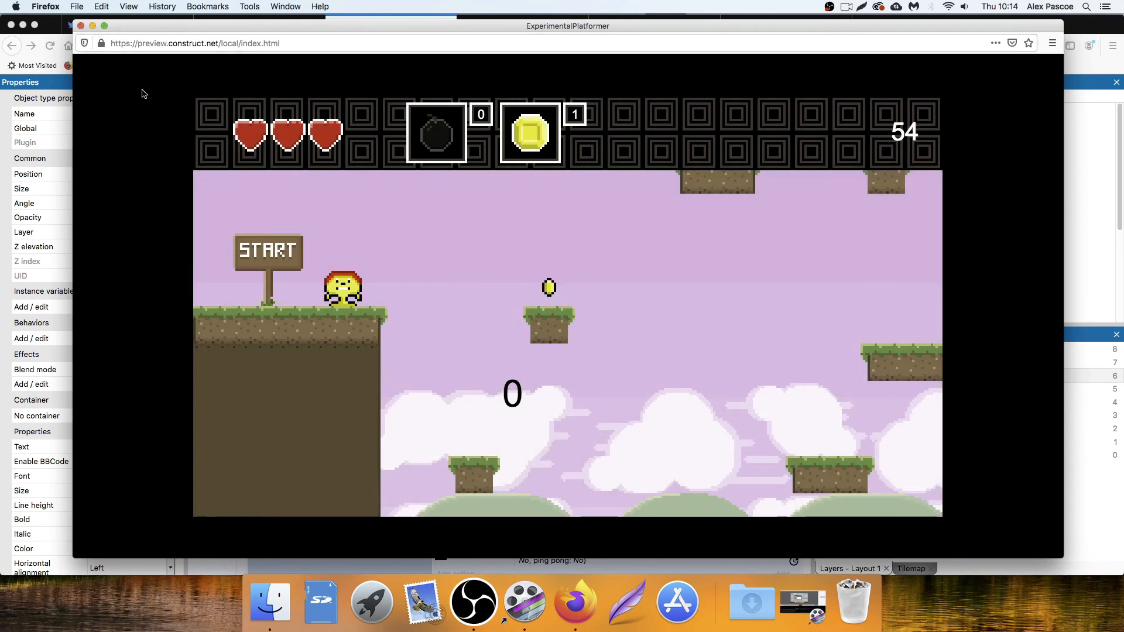
Play again from the start ledge and jump repeatedly on the small lower platform to check damage from short falls.
{"action": "key", "text": "Right"}
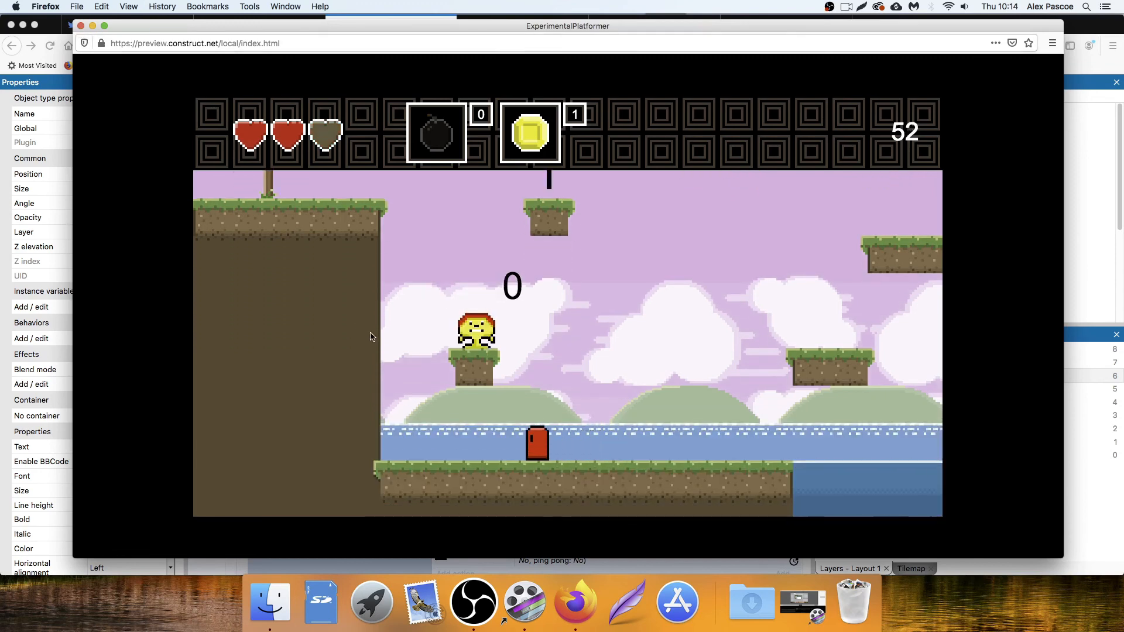
{"action": "key", "text": "Up"}
{"action": "key", "text": "Left"}
{"action": "key", "text": "Right"}
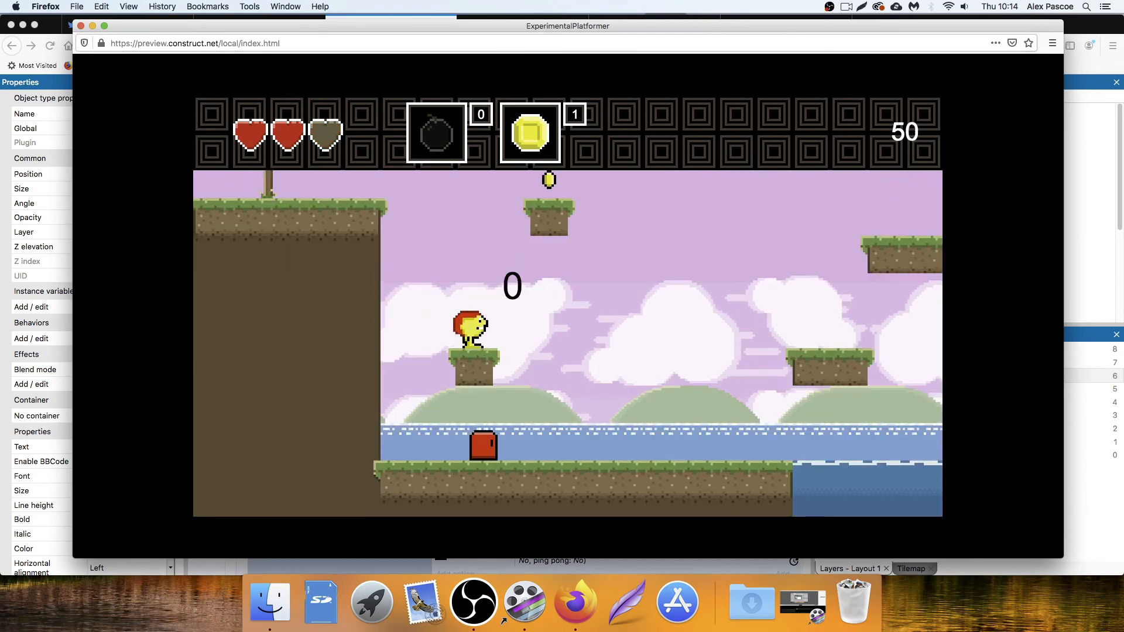
{"action": "key", "text": "Left"}
{"action": "key", "text": "Up"}
{"action": "key", "text": "Right"}
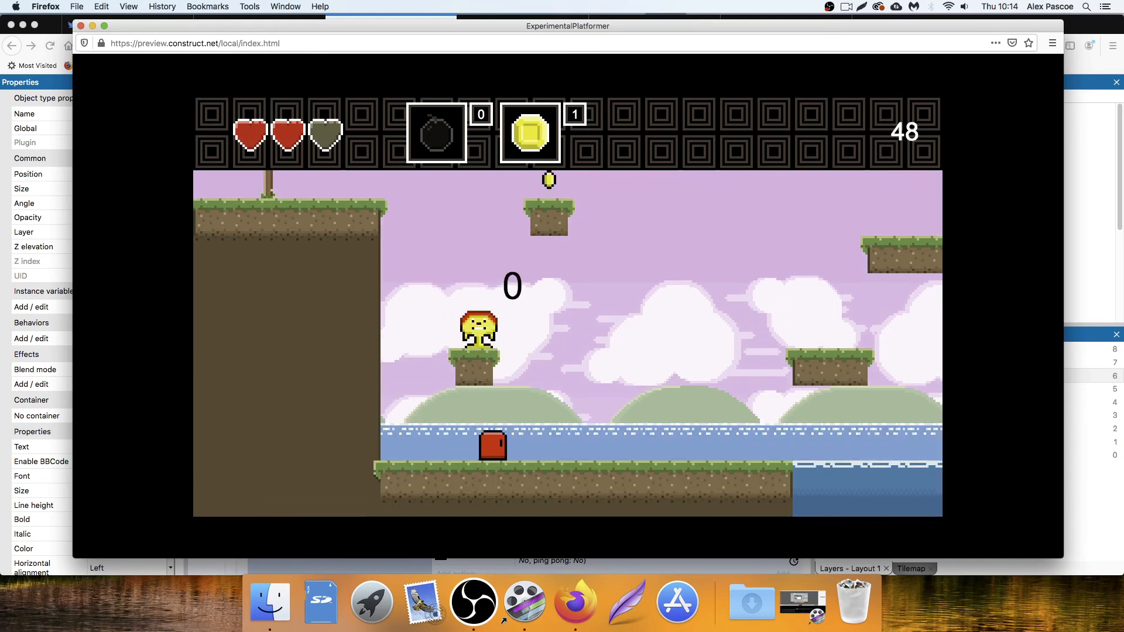
{"action": "key", "text": "Left"}
{"action": "key", "text": "Up"}
{"action": "key", "text": "Up"}
{"action": "key", "text": "Right"}
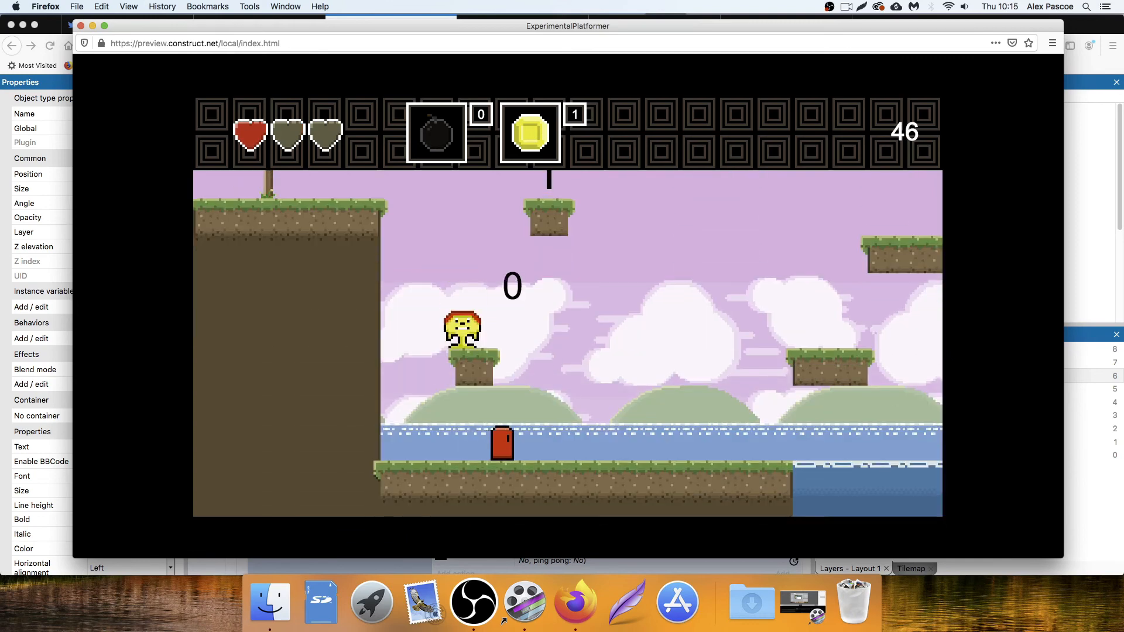
{"action": "key", "text": "Up"}
{"action": "key", "text": "Left"}
{"action": "key", "text": "Up"}
{"action": "key", "text": "Right"}
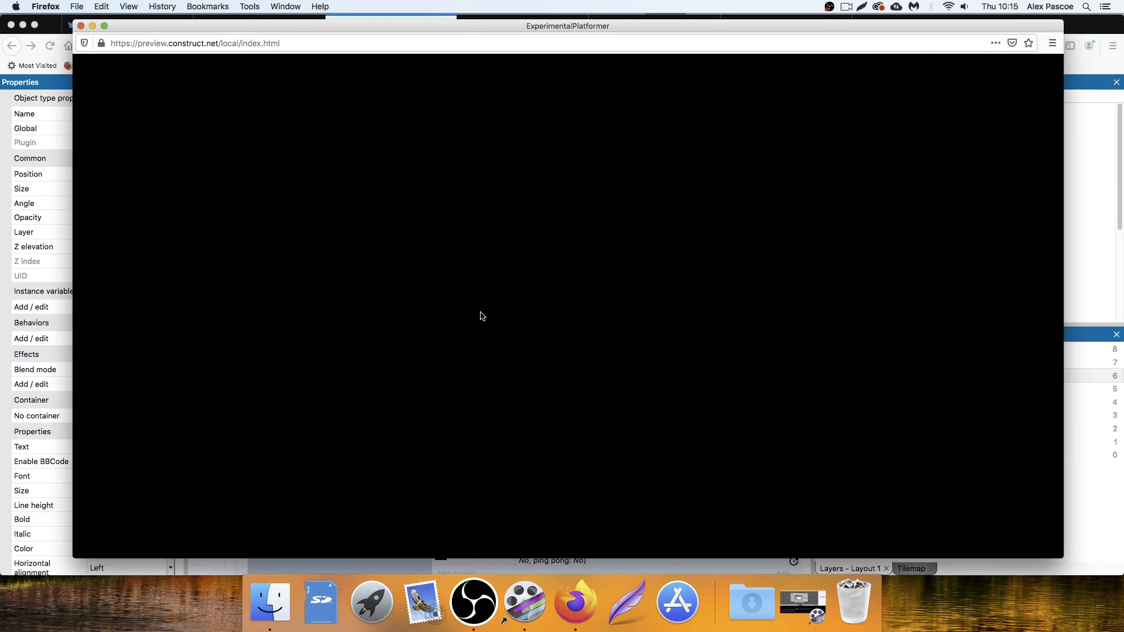
Test falls across the small platform, the wider platform by the water and down to the ground beside the enemy.
{"action": "key", "text": "Right"}
{"action": "key", "text": "Up"}
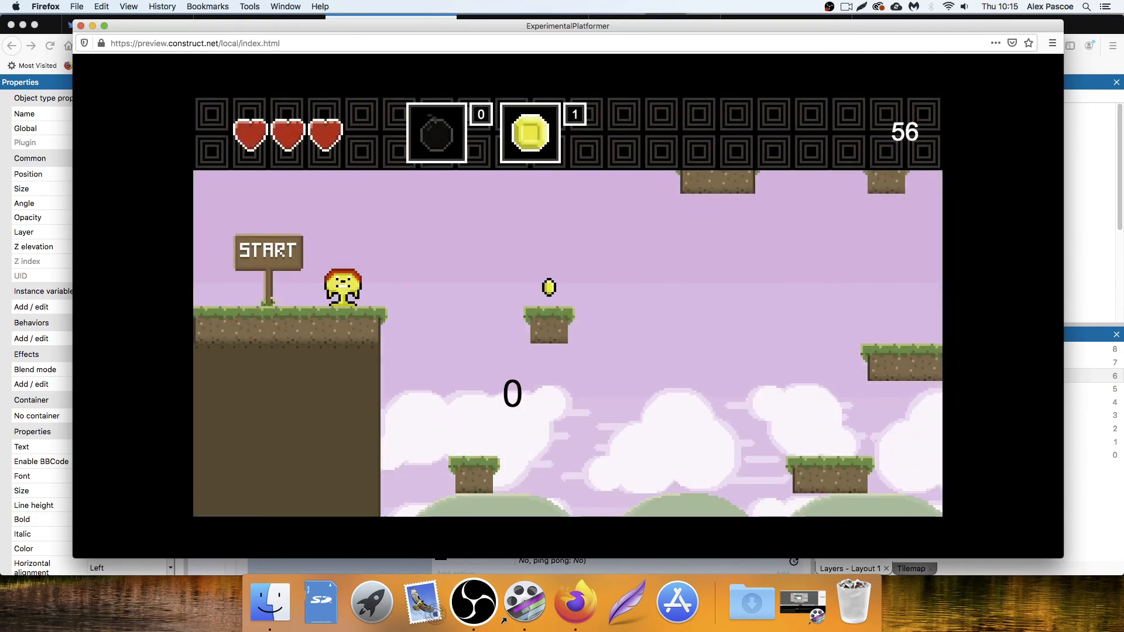
{"action": "key", "text": "Right"}
{"action": "key", "text": "Right"}
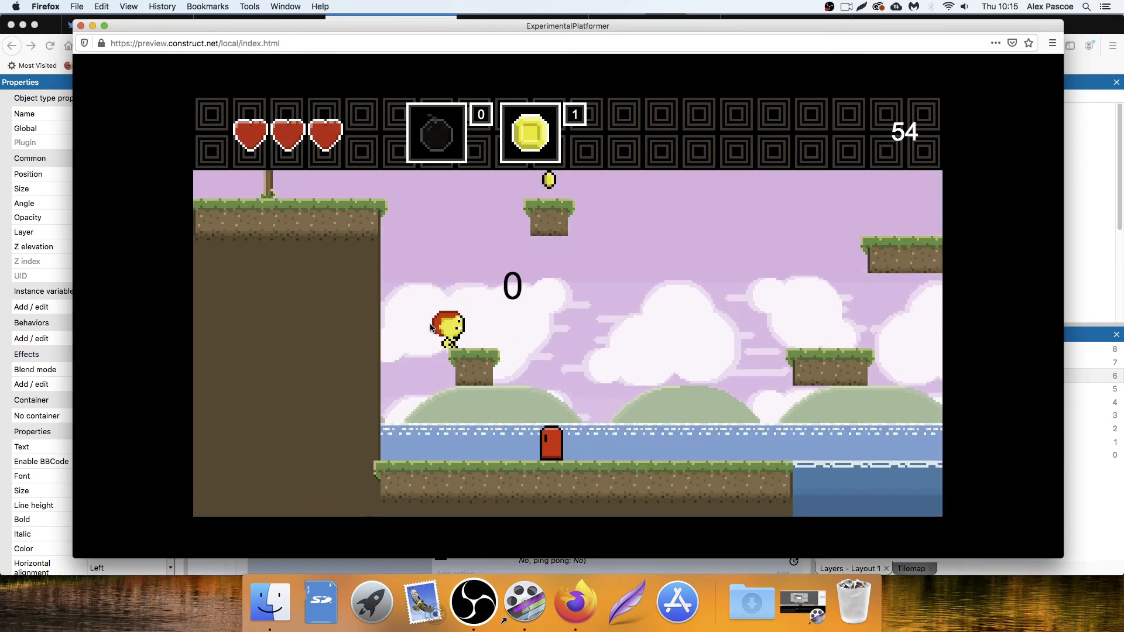
{"action": "key", "text": "Right"}
{"action": "key", "text": "Up"}
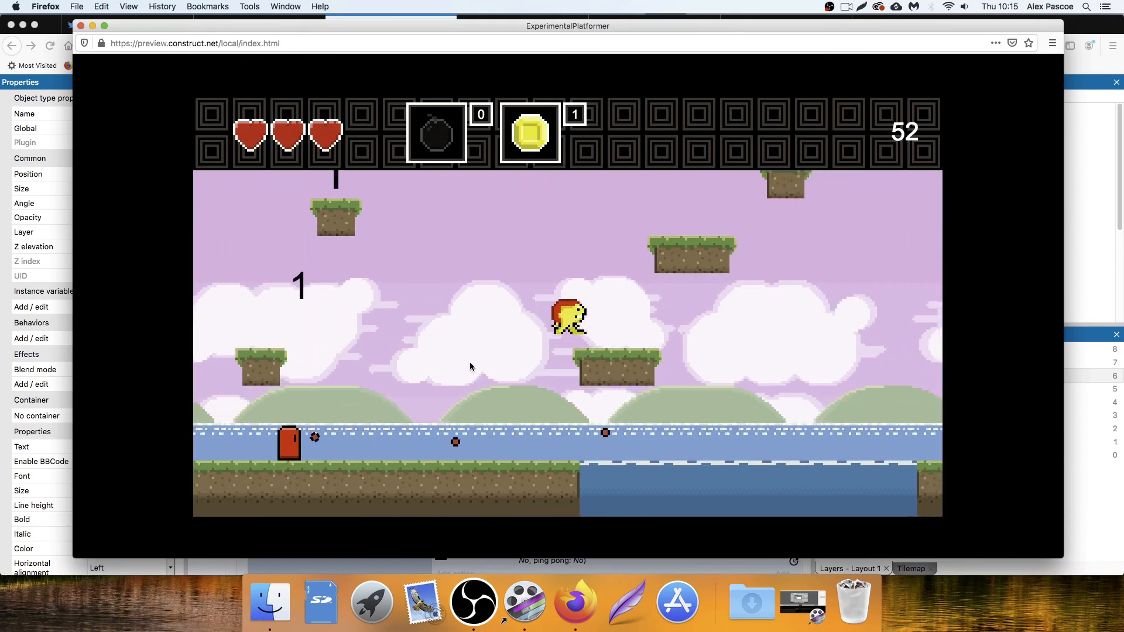
{"action": "key", "text": "Left"}
{"action": "key", "text": "Up"}
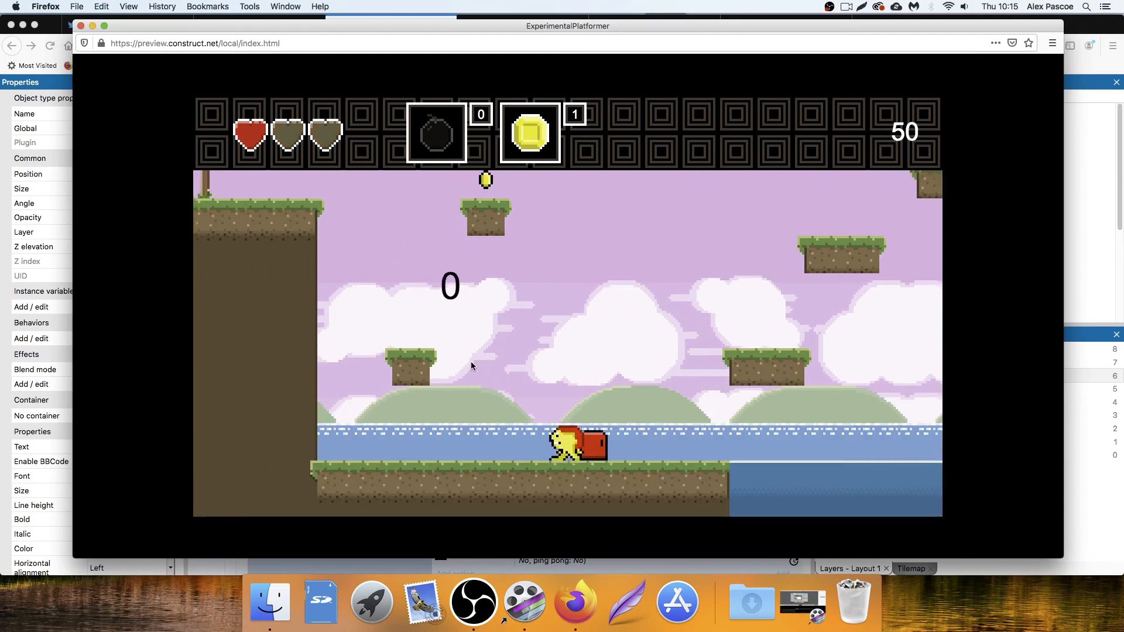
{"action": "key", "text": "Up"}
{"action": "key", "text": "Up"}
{"action": "key", "text": "Left"}
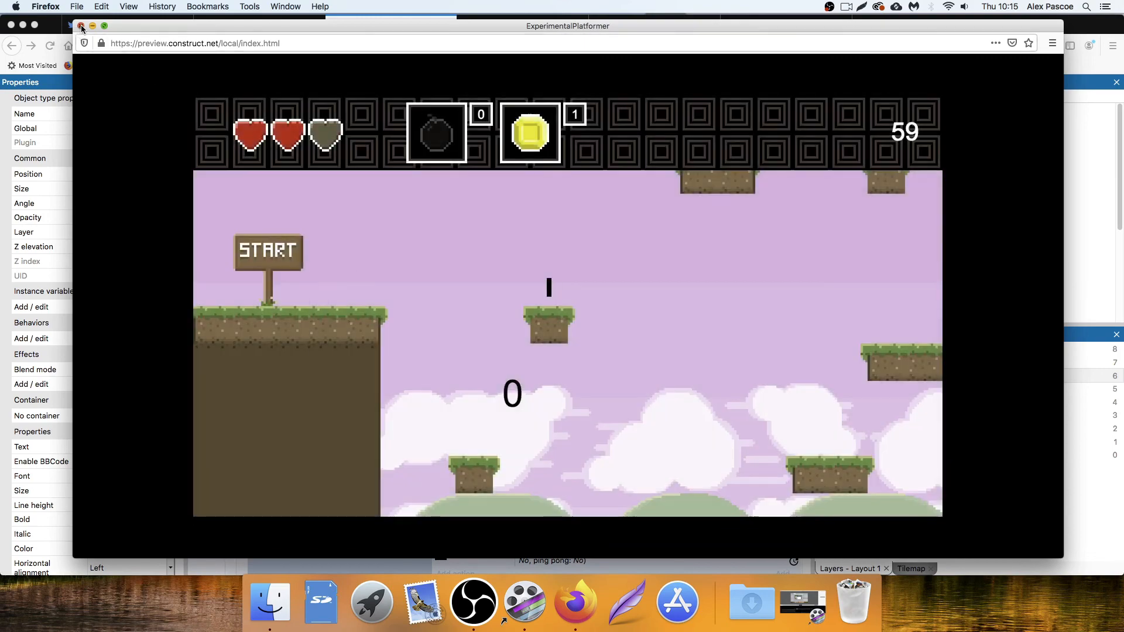
Retest drops from the start ledge and repeated jumps on the small platform while watching fallTimer and the hearts, and close the preview.
{"action": "key", "text": "Right"}
{"action": "key", "text": "Up"}
{"action": "key", "text": "Up"}
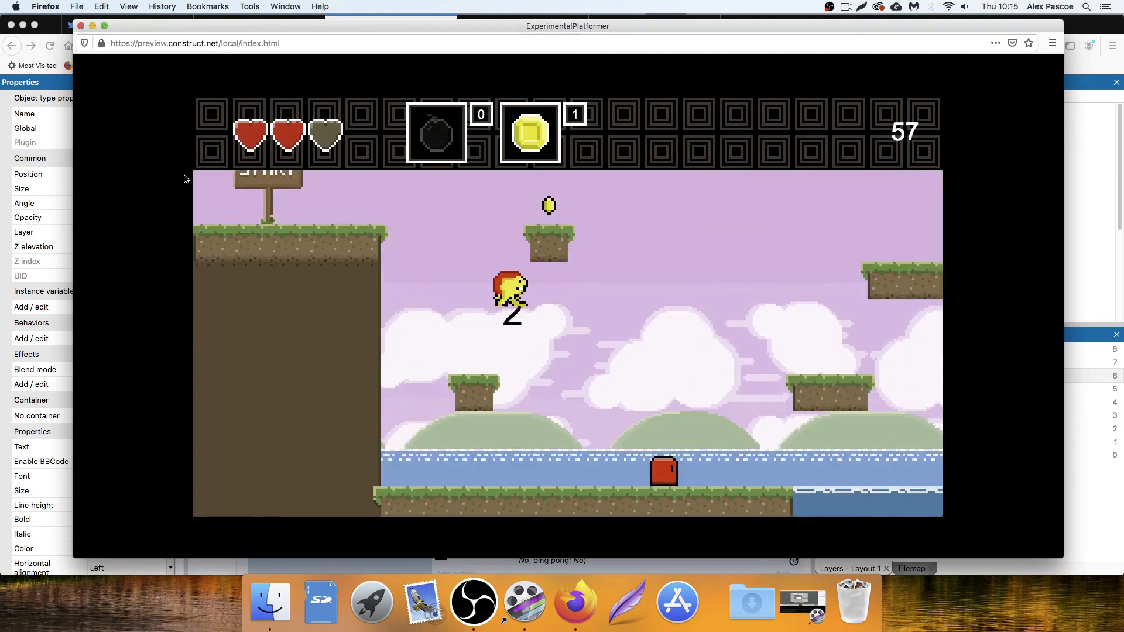
{"action": "key", "text": "Left"}
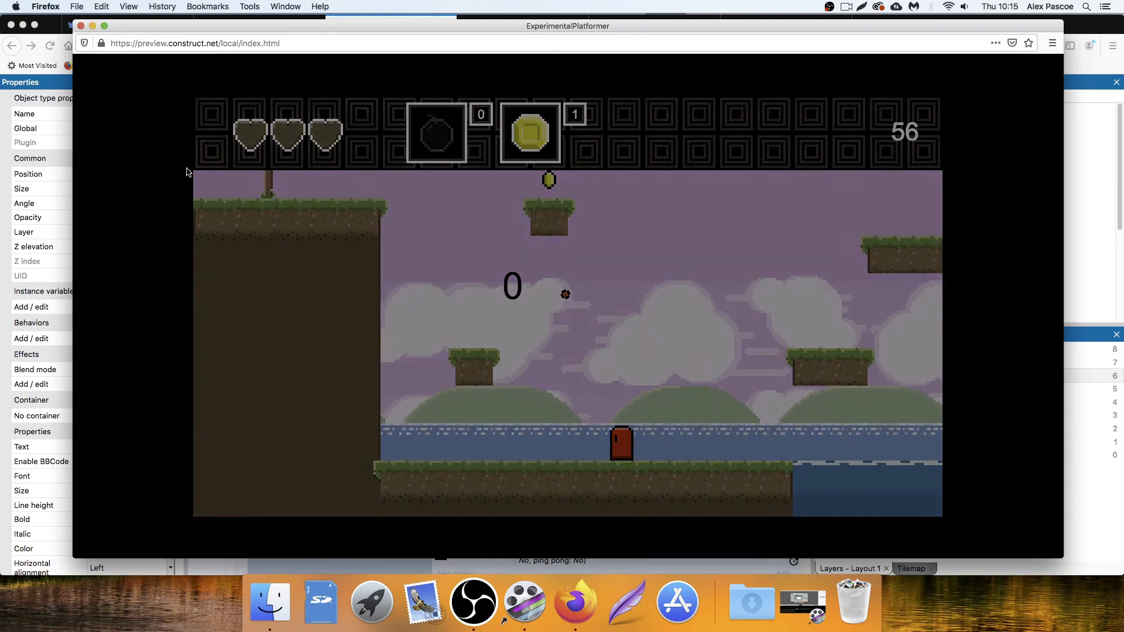
{"action": "key", "text": "Right"}
{"action": "key", "text": "Up"}
{"action": "key", "text": "Up"}
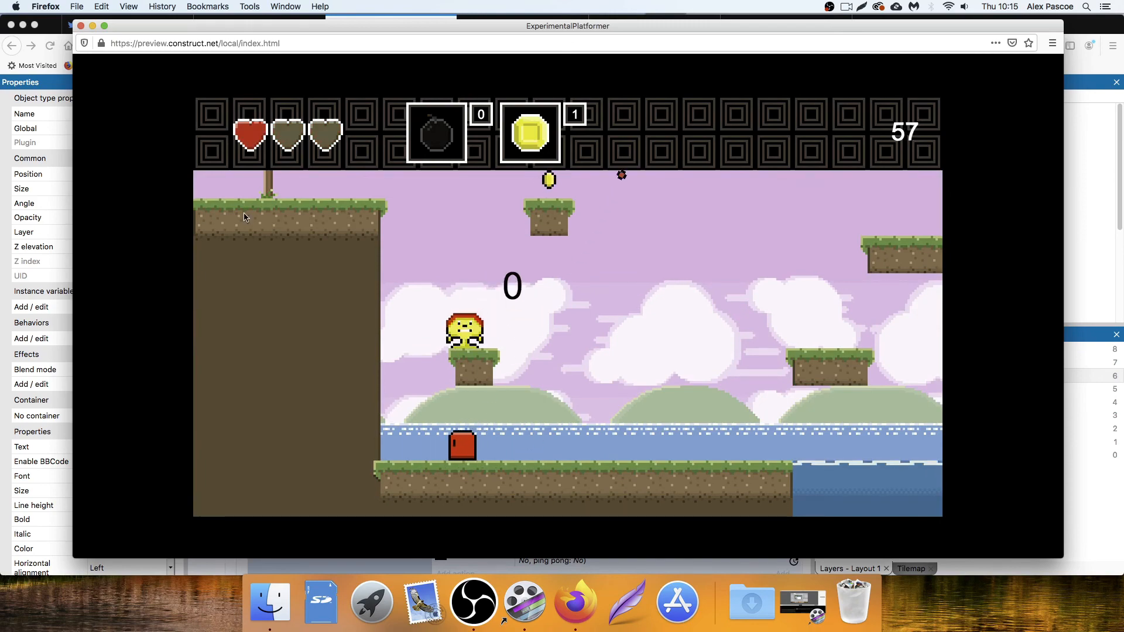
{"action": "key", "text": "Up"}
{"action": "key", "text": "Up"}
{"action": "key", "text": "Right"}
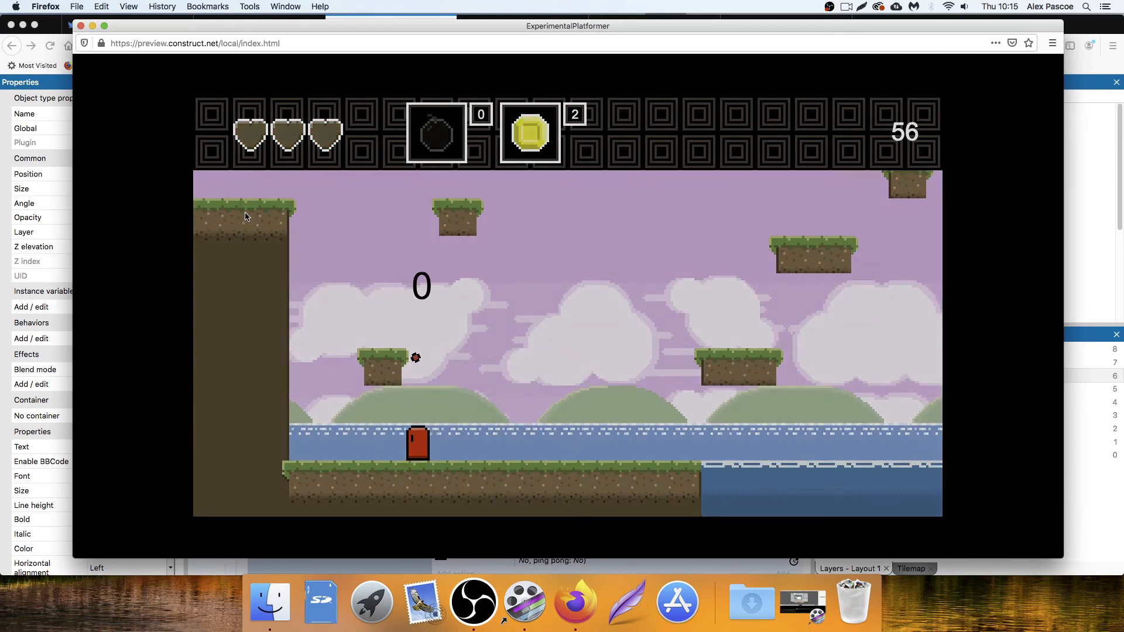
{"action": "key", "text": "Right"}
{"action": "key", "text": "Up"}
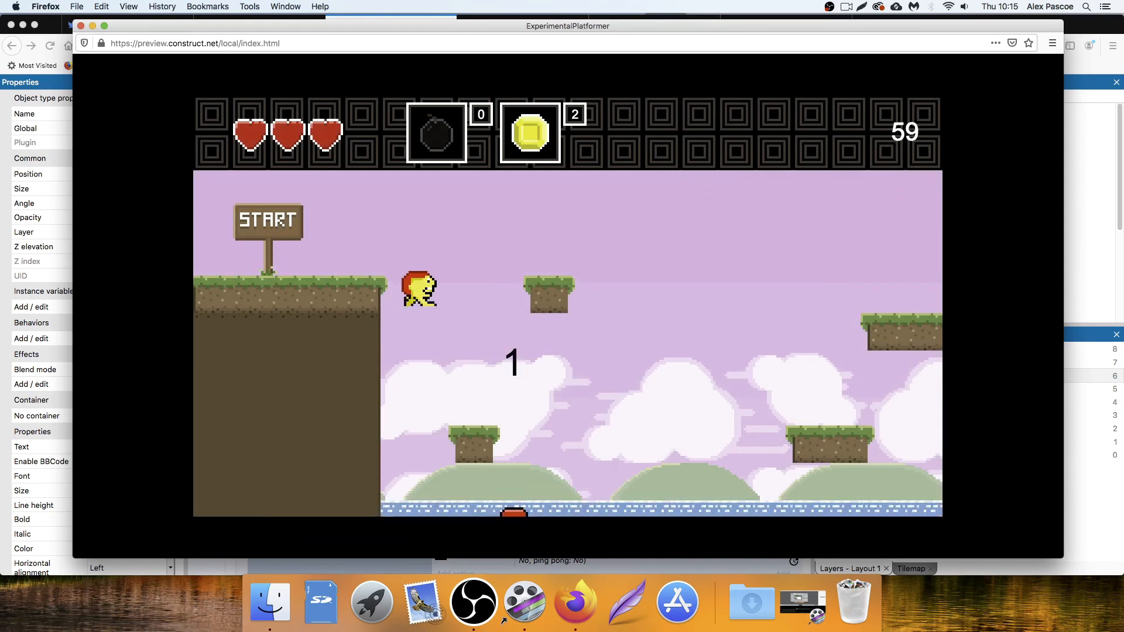
{"action": "key", "text": "Up"}
{"action": "key", "text": "Left"}
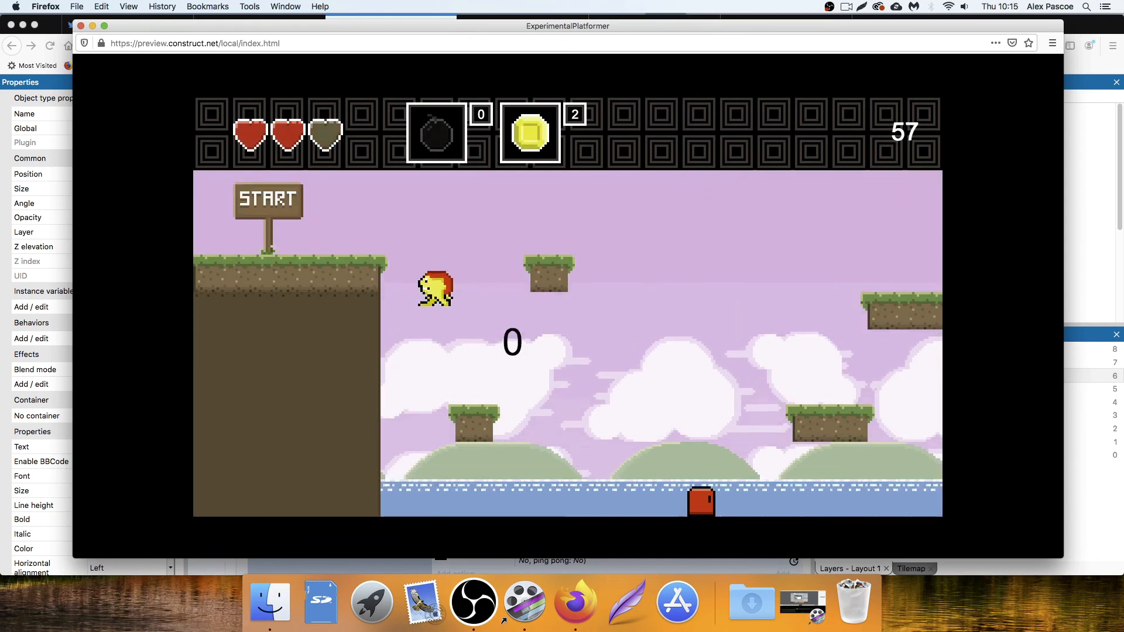
{"action": "key", "text": "Right"}
{"action": "key", "text": "Up"}
{"action": "key", "text": "Left"}
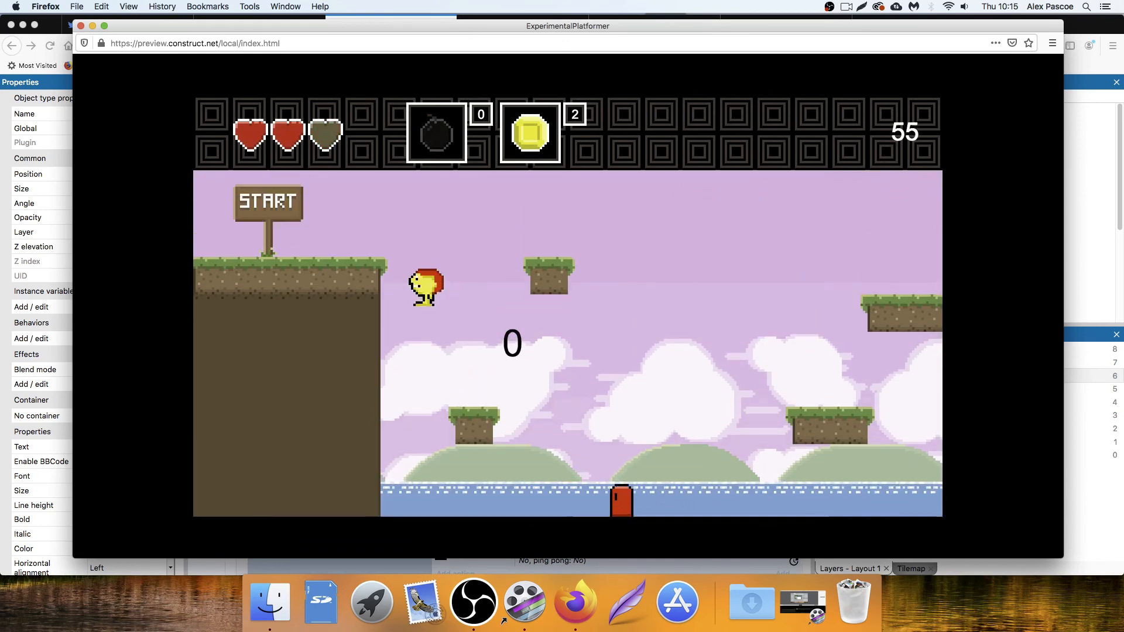
{"action": "key", "text": "Right"}
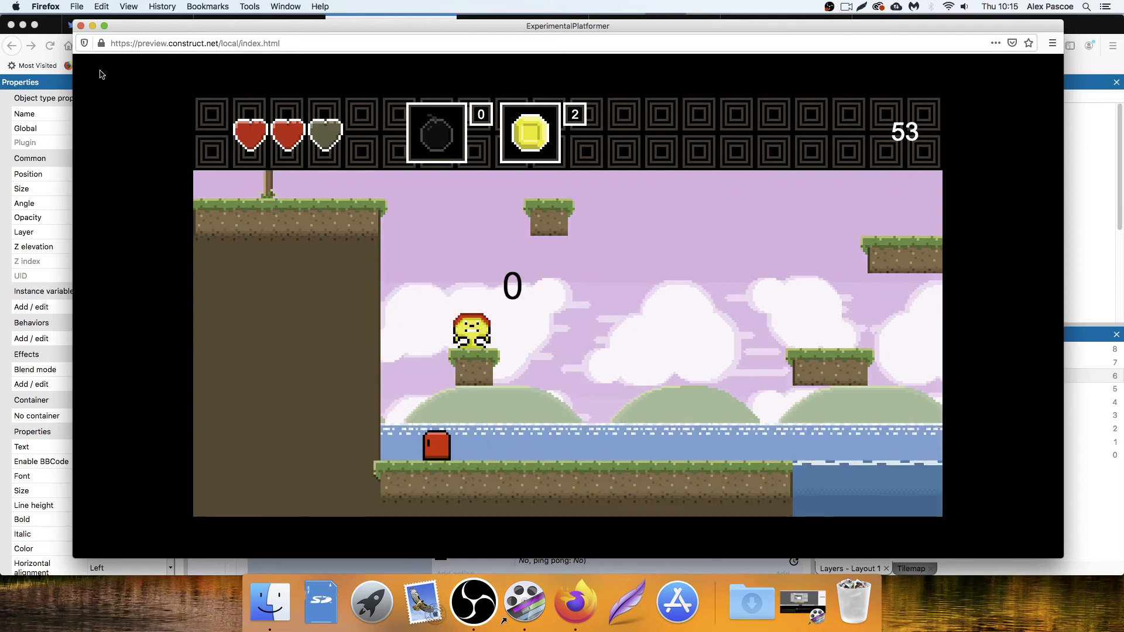
{"action": "left_click", "coordinate": [80, 26]}
Set the fall damage event to trigger at fallTimer > 2 and the plain landing reset event to fallTimer ≤ 2.
{"action": "double_click", "coordinate": [375, 385]}
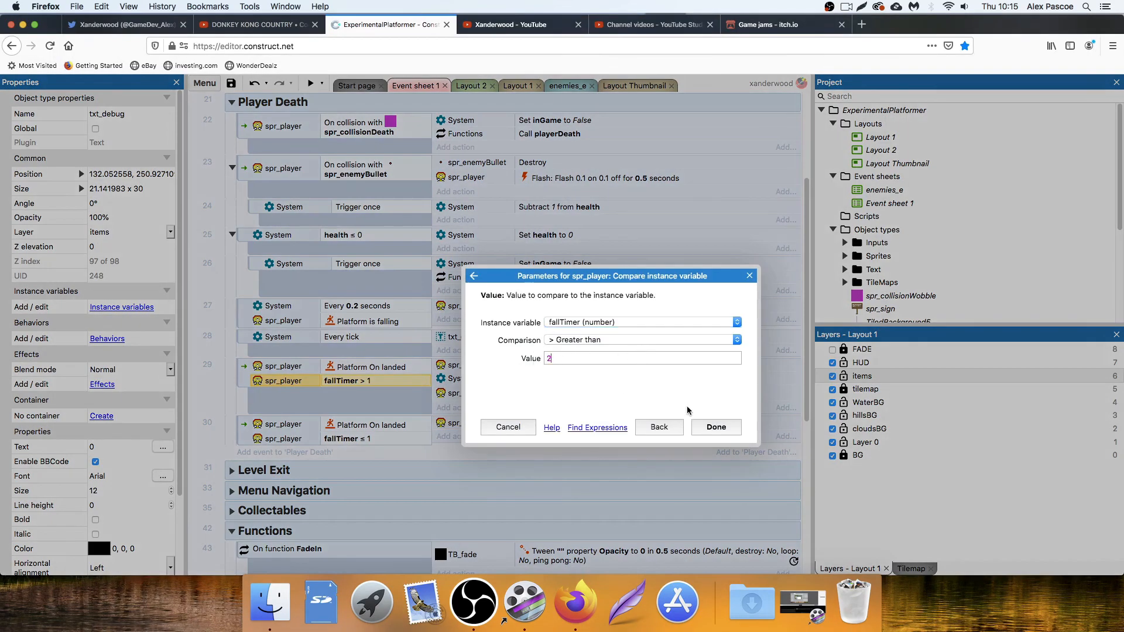
{"action": "left_click", "coordinate": [716, 427]}
{"action": "double_click", "coordinate": [356, 440]}
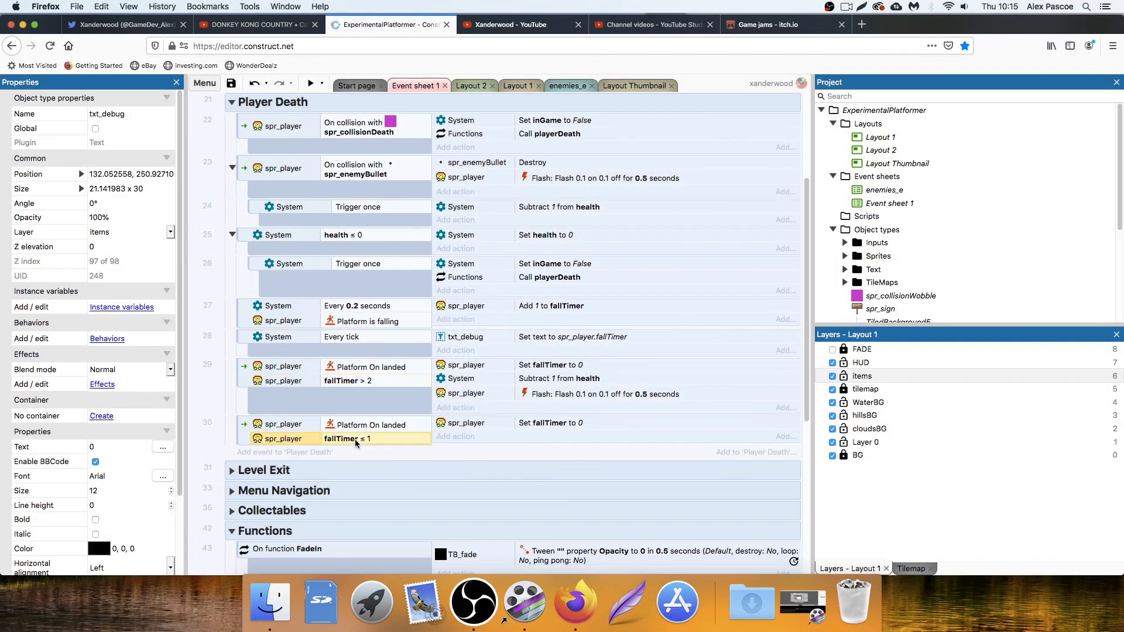
{"action": "double_click", "coordinate": [554, 358]}
{"action": "type", "text": "3"}
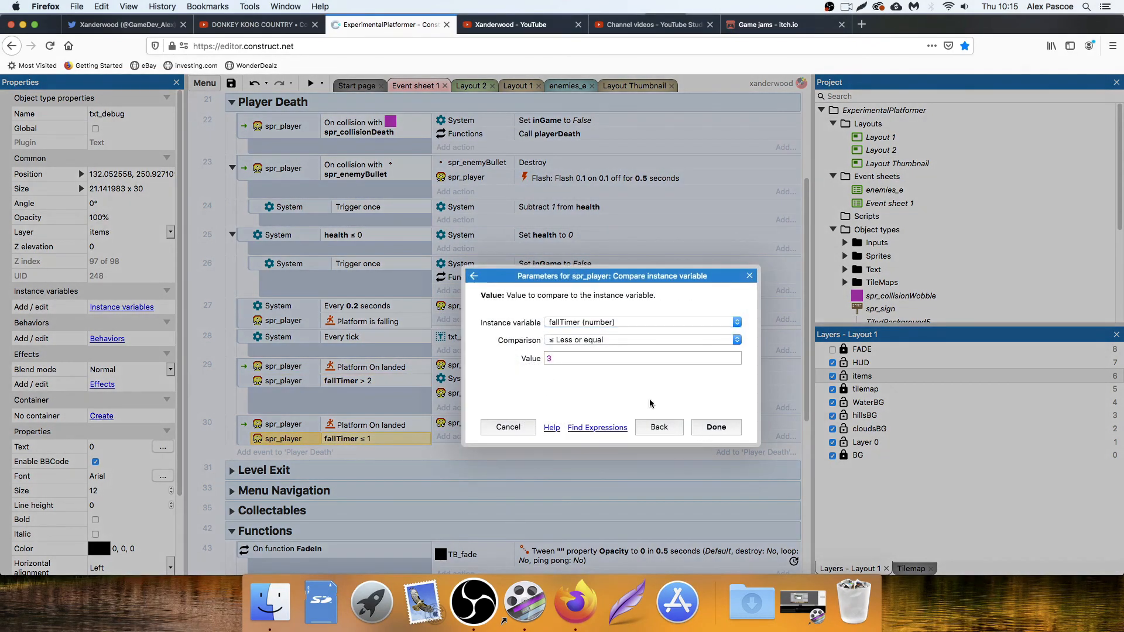
{"action": "key", "text": "Return"}
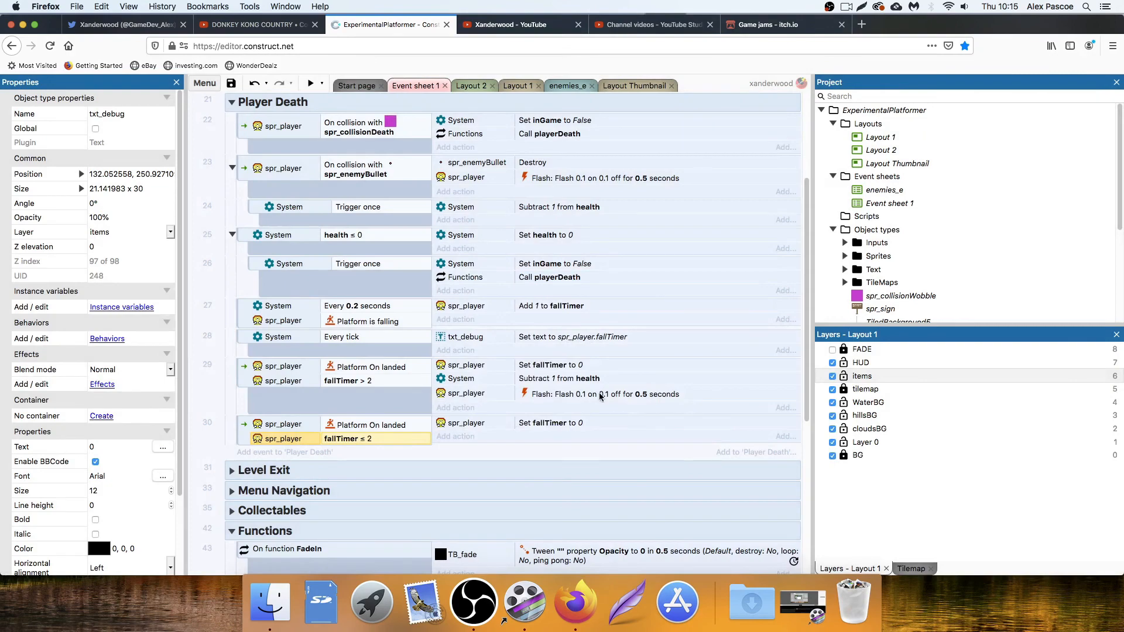
Preview the game and test fall damage by dropping from the start ledge to the small platform and down to the ground.
{"action": "left_click", "coordinate": [310, 84]}
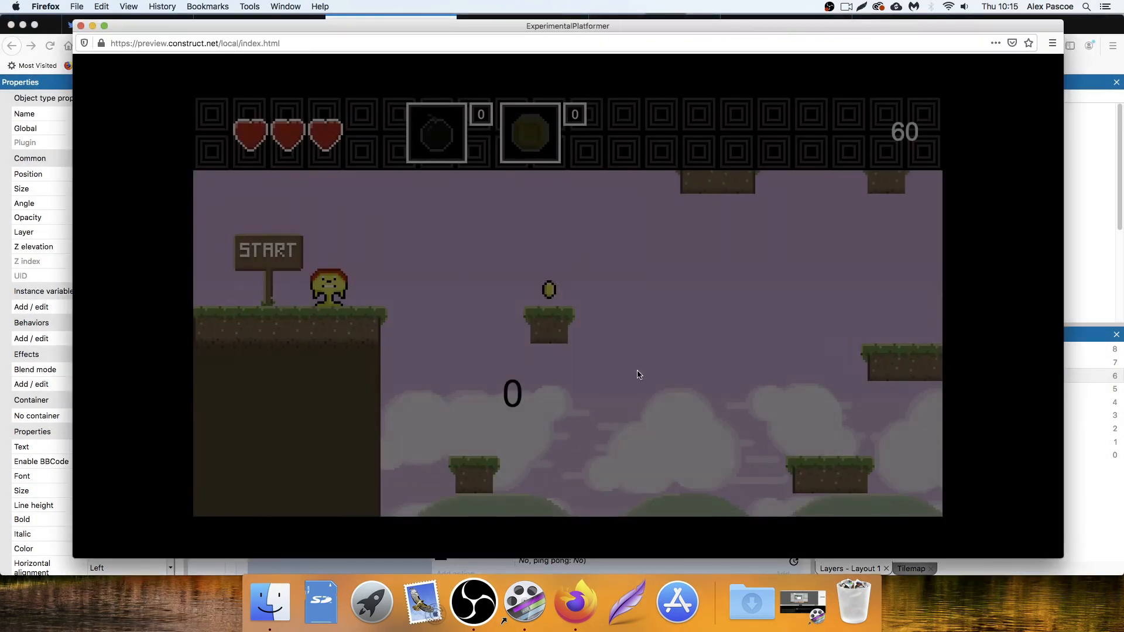
{"action": "key", "text": "Right"}
{"action": "key", "text": "Up"}
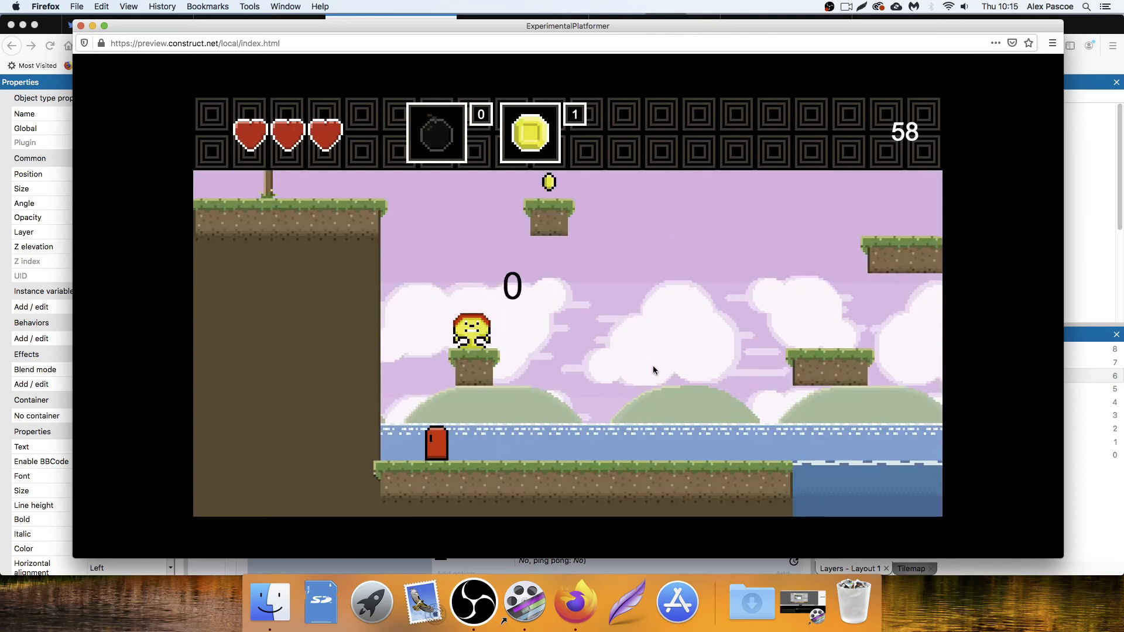
{"action": "key", "text": "Right"}
{"action": "key", "text": "Up"}
{"action": "key", "text": "Up"}
{"action": "key", "text": "Right"}
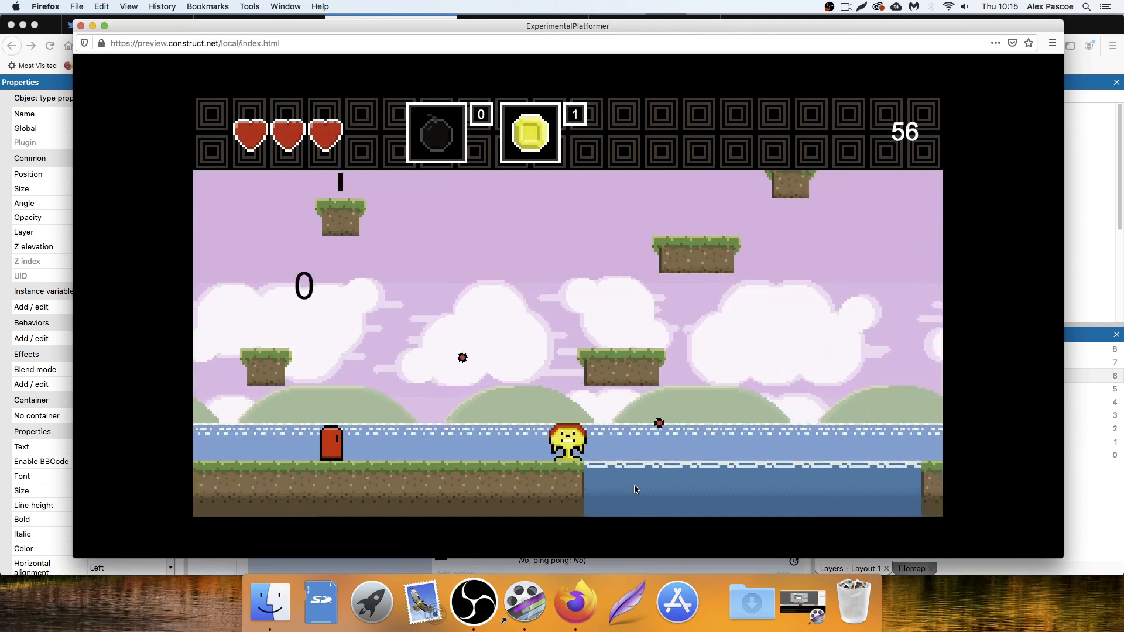
{"action": "key", "text": "Up"}
{"action": "key", "text": "Up"}
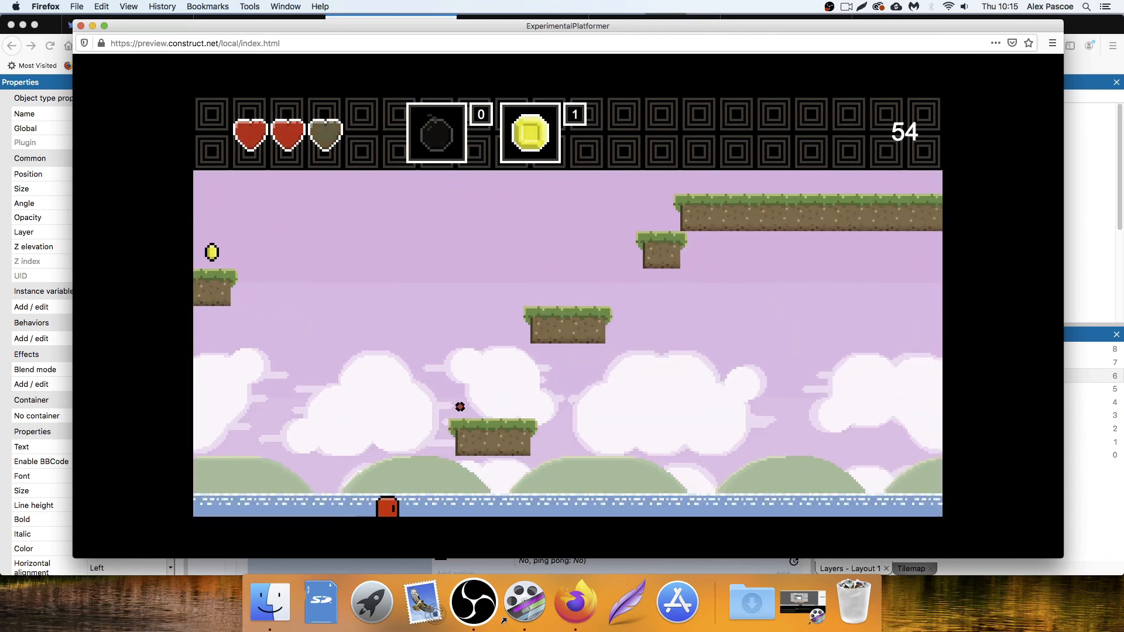
Climb to the upper platforms past the second enemy, test a long fall from the far end, and close the preview.
{"action": "key", "text": "Up"}
{"action": "key", "text": "Right"}
{"action": "key", "text": "Up"}
{"action": "key", "text": "Right"}
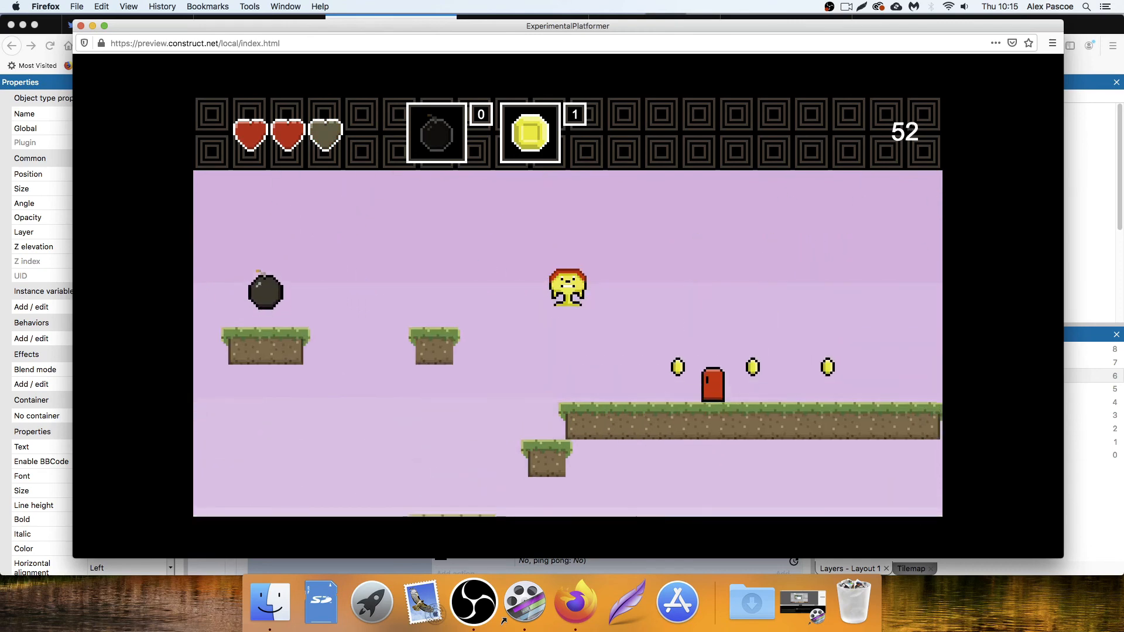
{"action": "key", "text": "Up"}
{"action": "key", "text": "Right"}
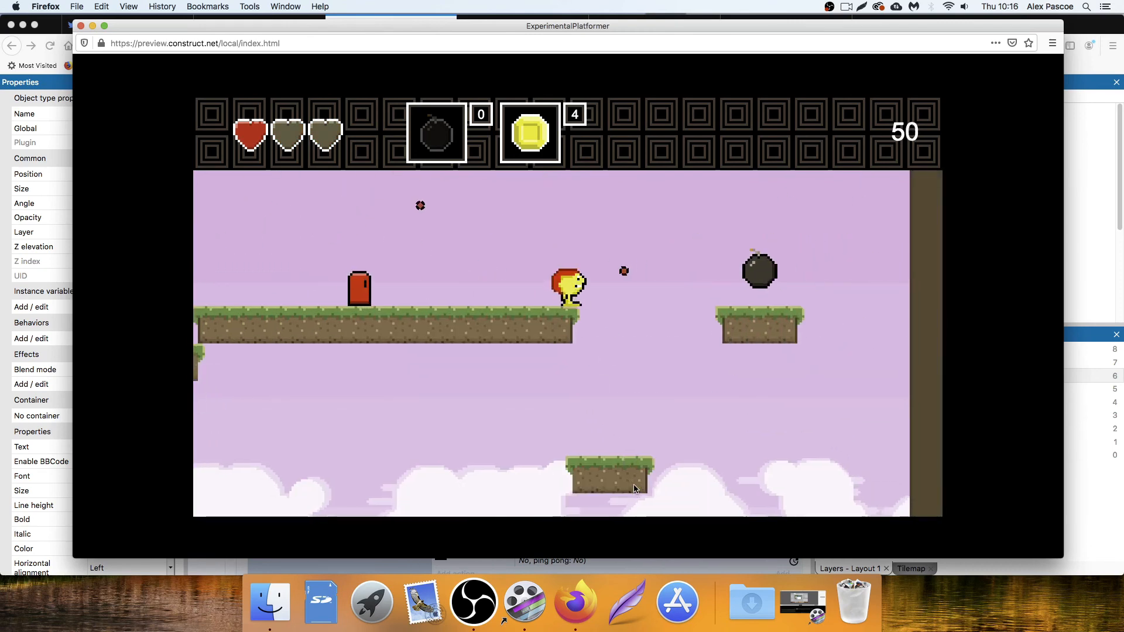
{"action": "key", "text": "Up"}
{"action": "key", "text": "Right"}
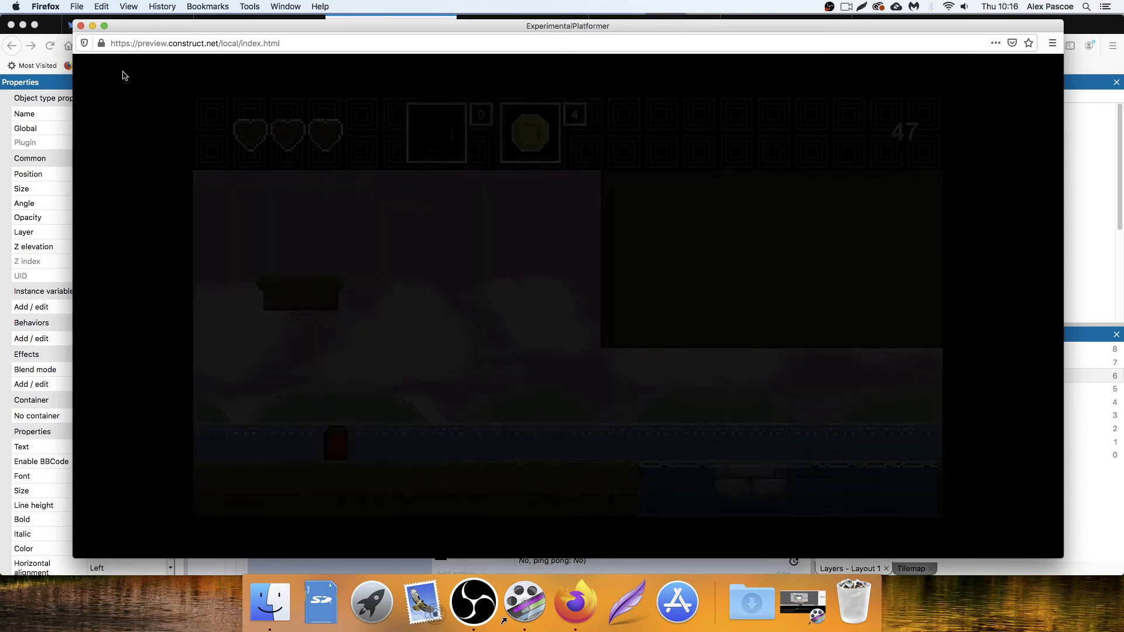
{"action": "left_click", "coordinate": [82, 25]}
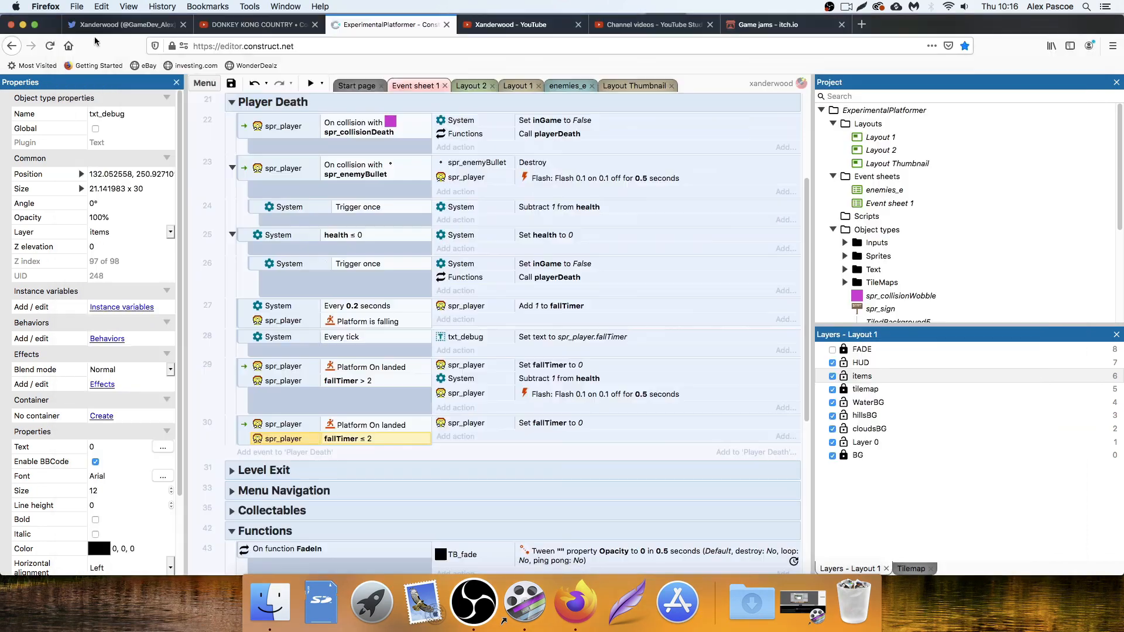
Open spr_player from Layout 1 in the Animations Editor and review its idle, walking and wobble animations.
{"action": "left_click", "coordinate": [470, 456]}
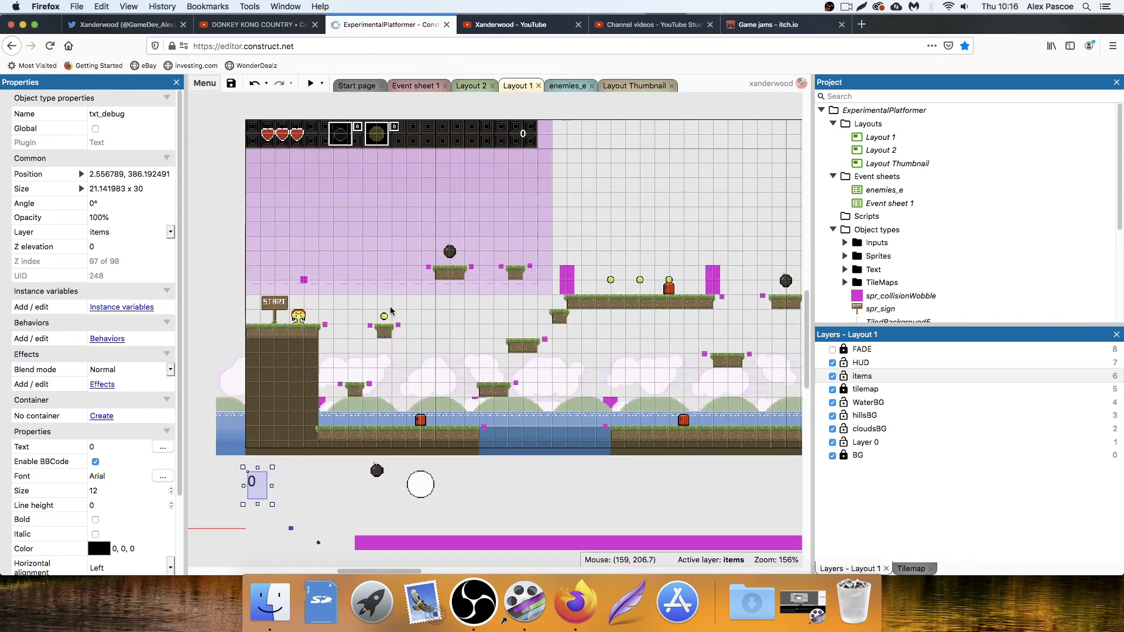
{"action": "left_click", "coordinate": [300, 318]}
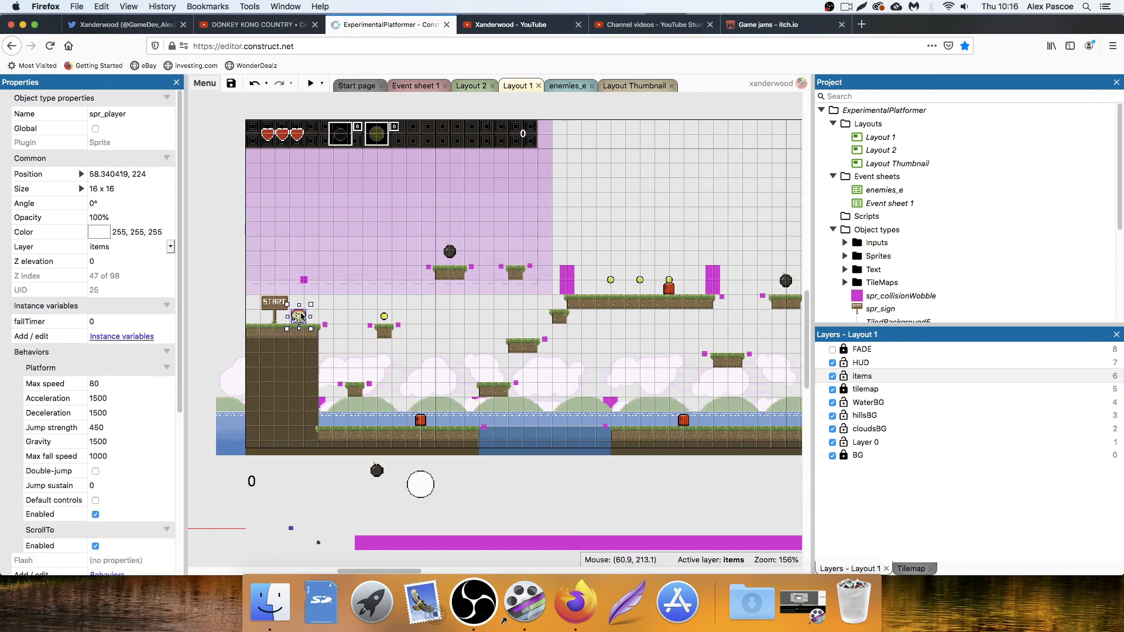
{"action": "double_click", "coordinate": [300, 318]}
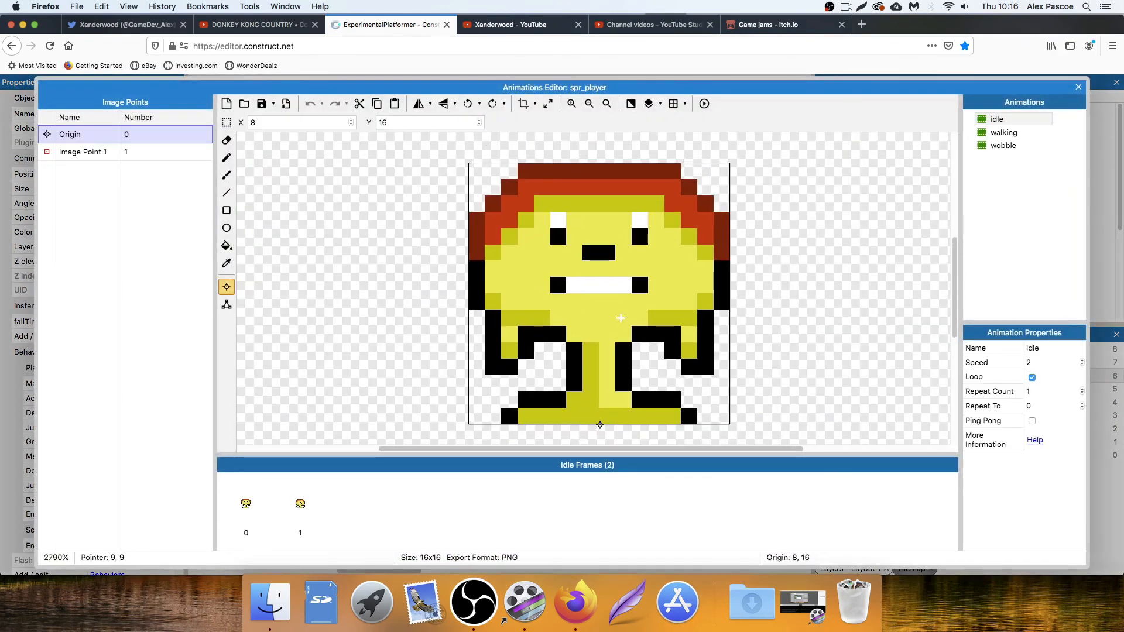
{"action": "left_click", "coordinate": [1004, 132]}
{"action": "left_click", "coordinate": [1004, 146]}
{"action": "left_click", "coordinate": [999, 118]}
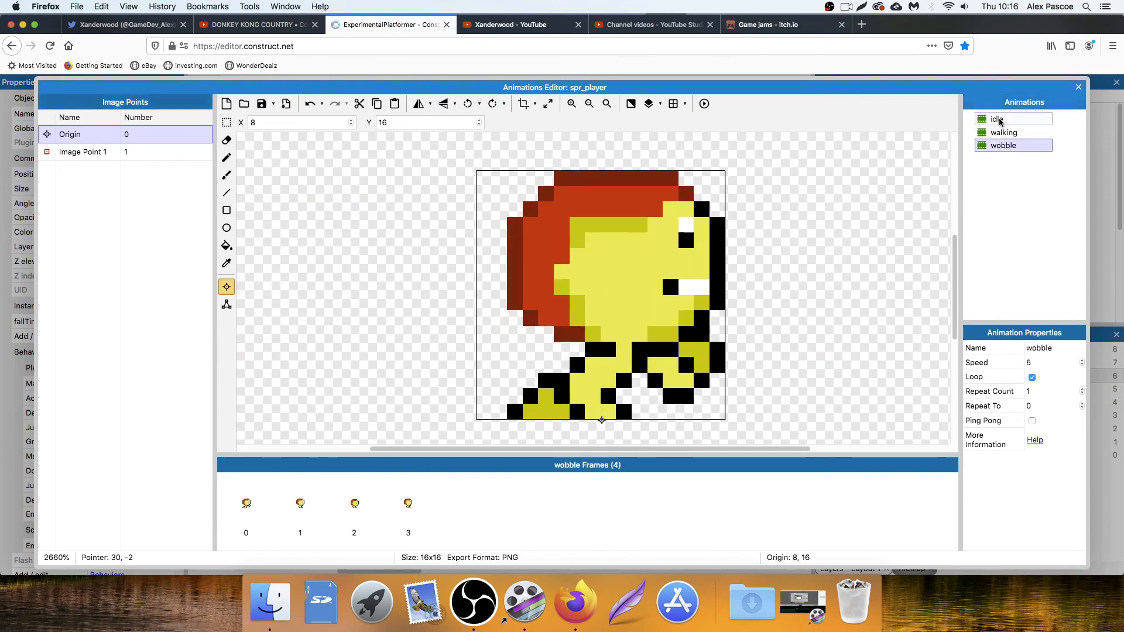
{"action": "left_click", "coordinate": [1005, 132]}
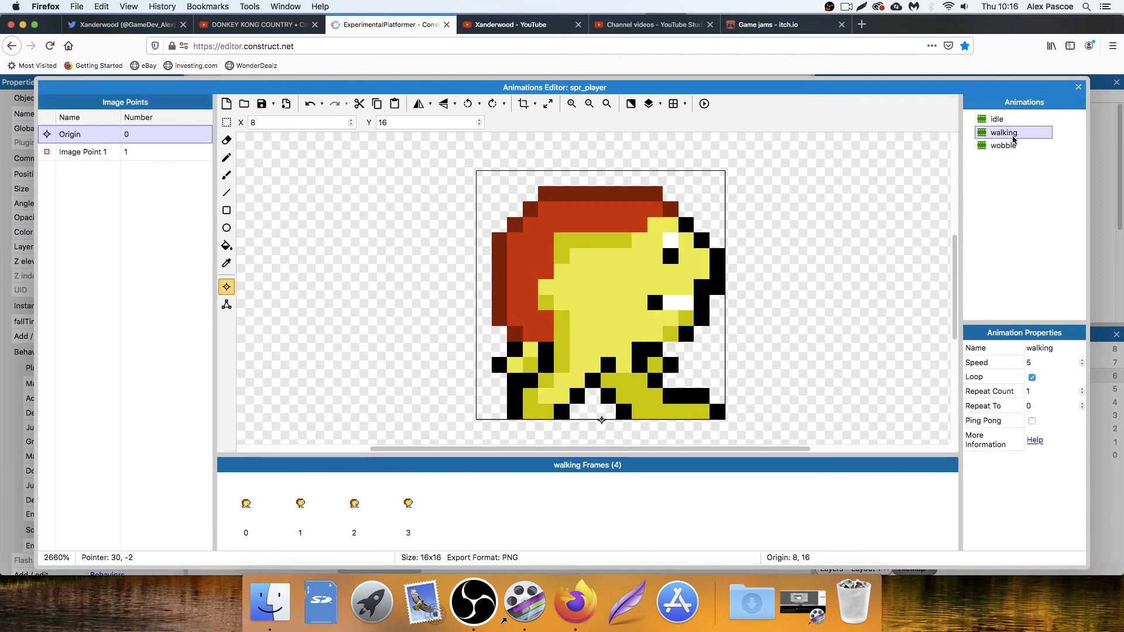
{"action": "left_click", "coordinate": [1009, 145]}
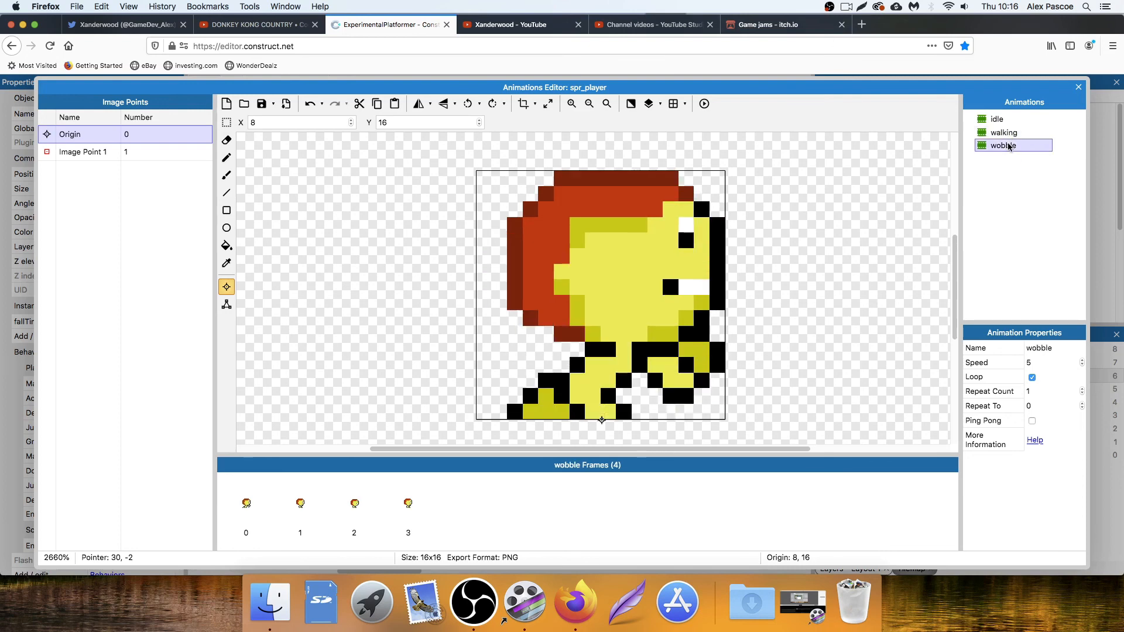
Duplicate the wobble animation and name the copy jump.
{"action": "right_click", "coordinate": [1003, 147]}
{"action": "left_click", "coordinate": [1031, 156]}
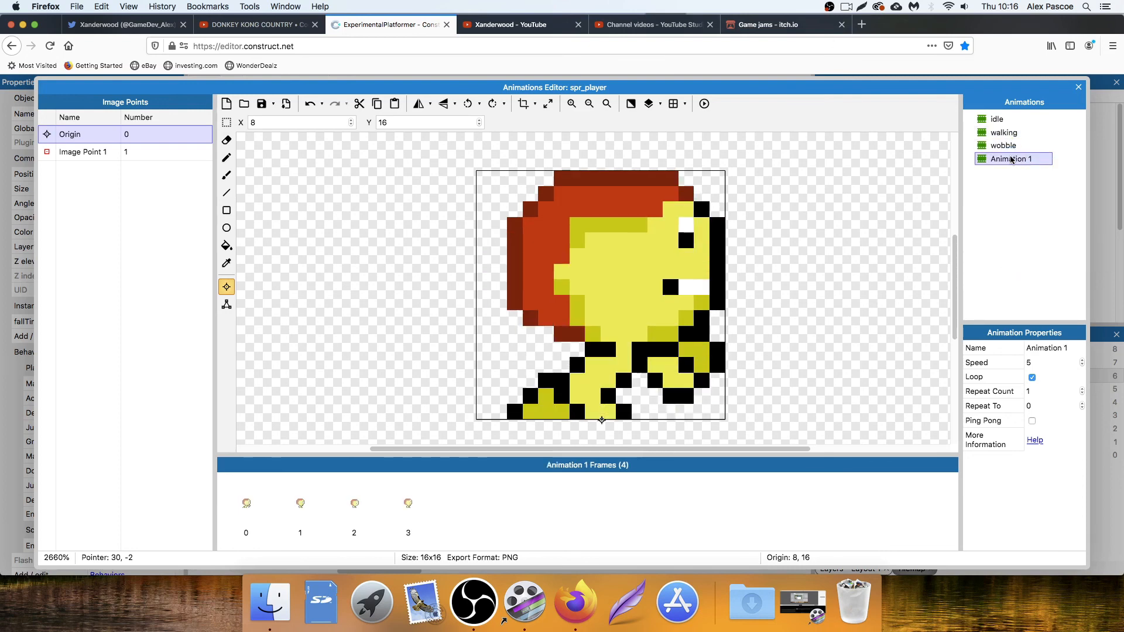
{"action": "double_click", "coordinate": [1019, 160]}
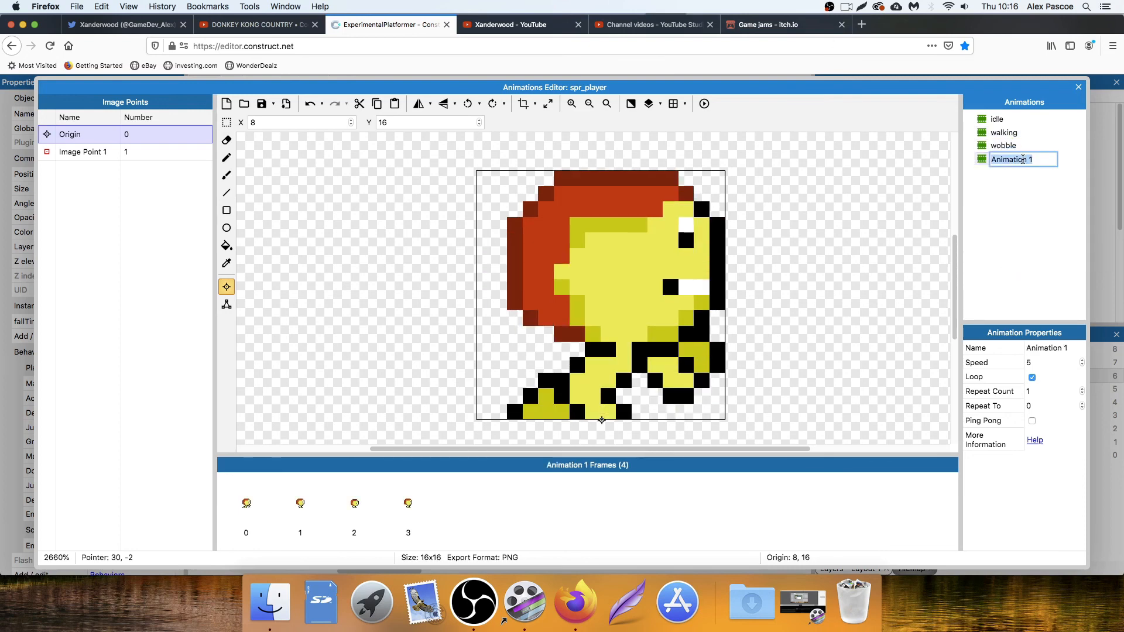
{"action": "type", "text": "jump"}
{"action": "key", "text": "Return"}
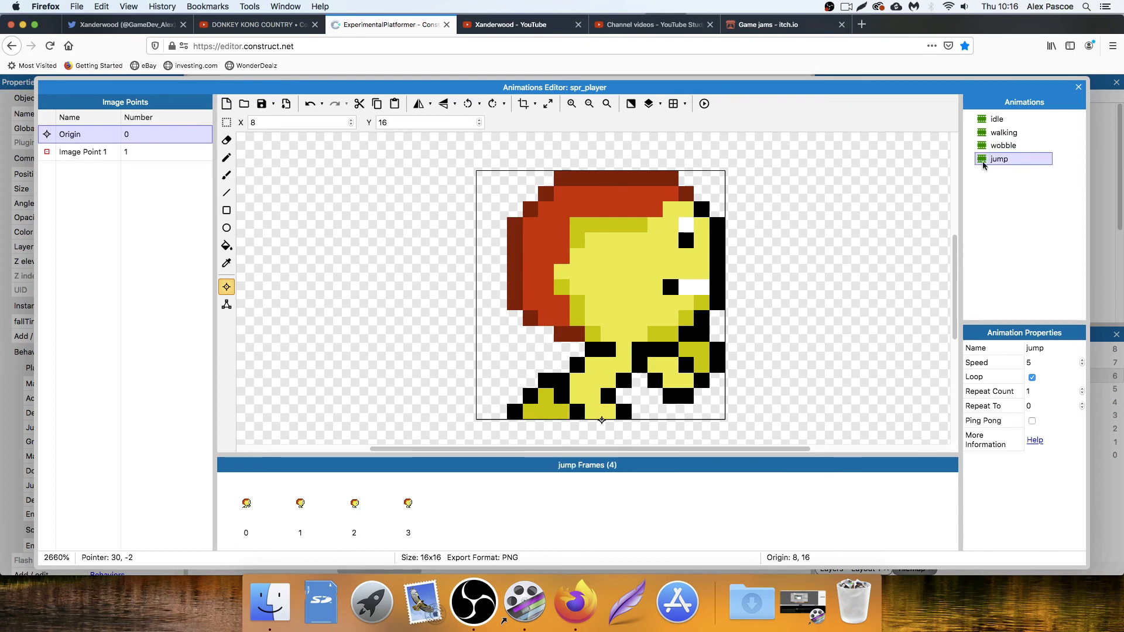
Delete every frame of the jump animation except frame 0.
{"action": "left_click", "coordinate": [433, 516]}
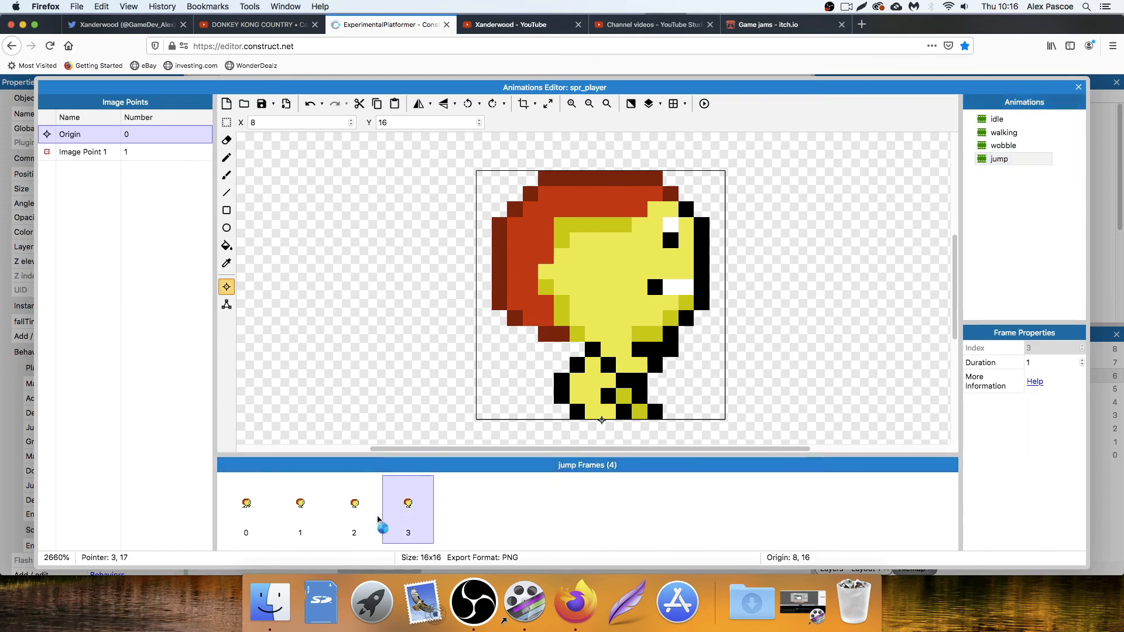
{"action": "key", "text": "Delete"}
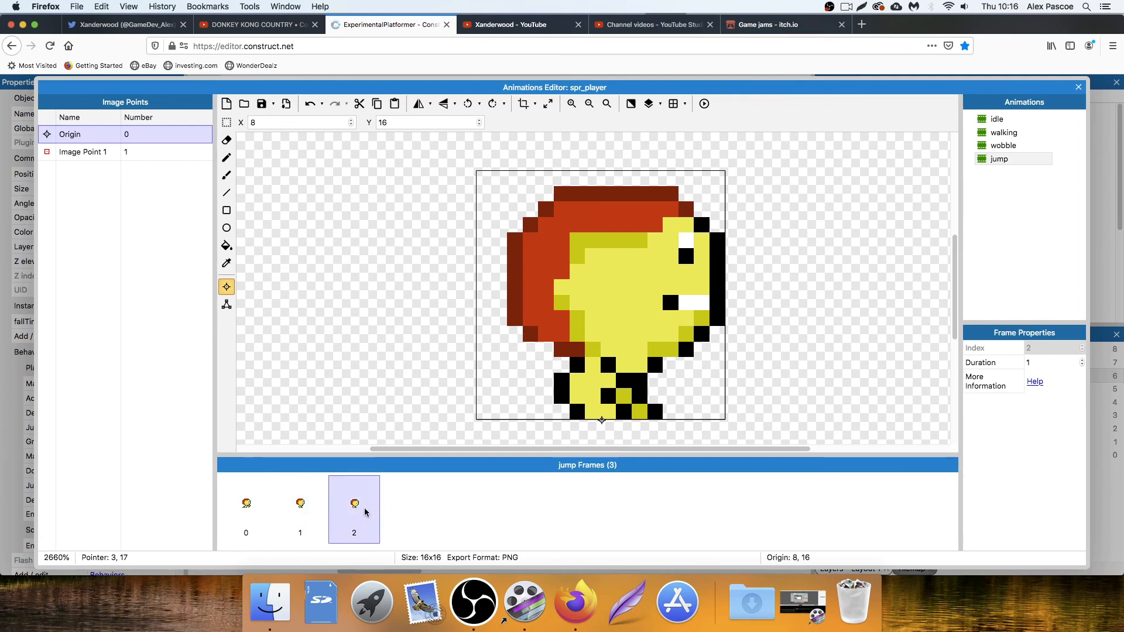
{"action": "left_click", "coordinate": [300, 503]}
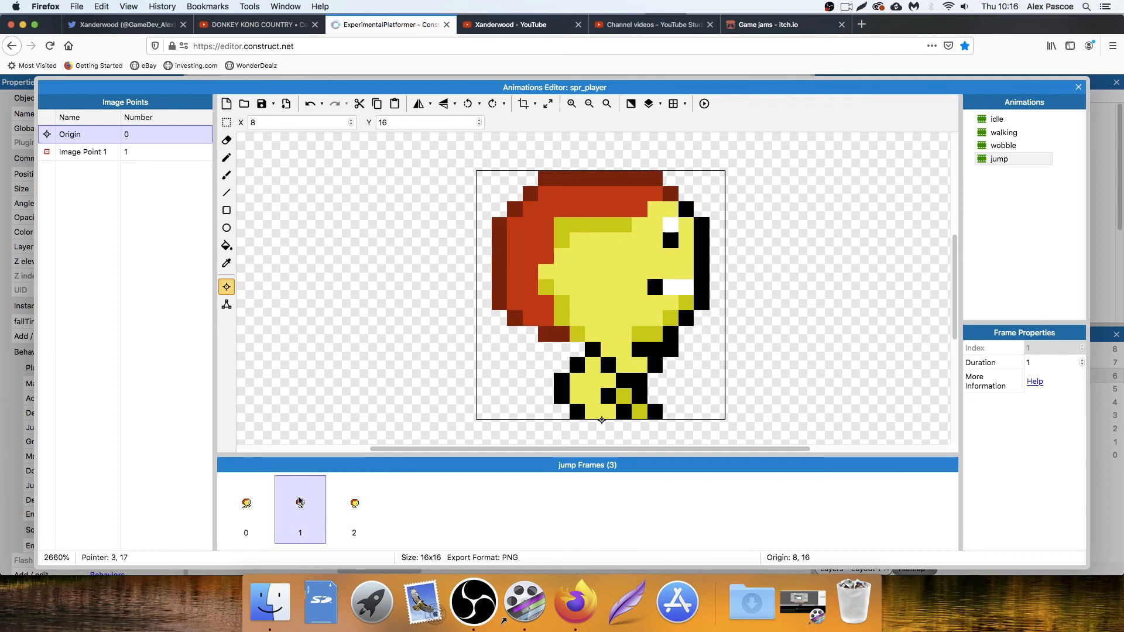
{"action": "key", "text": "Delete"}
{"action": "left_click", "coordinate": [252, 503]}
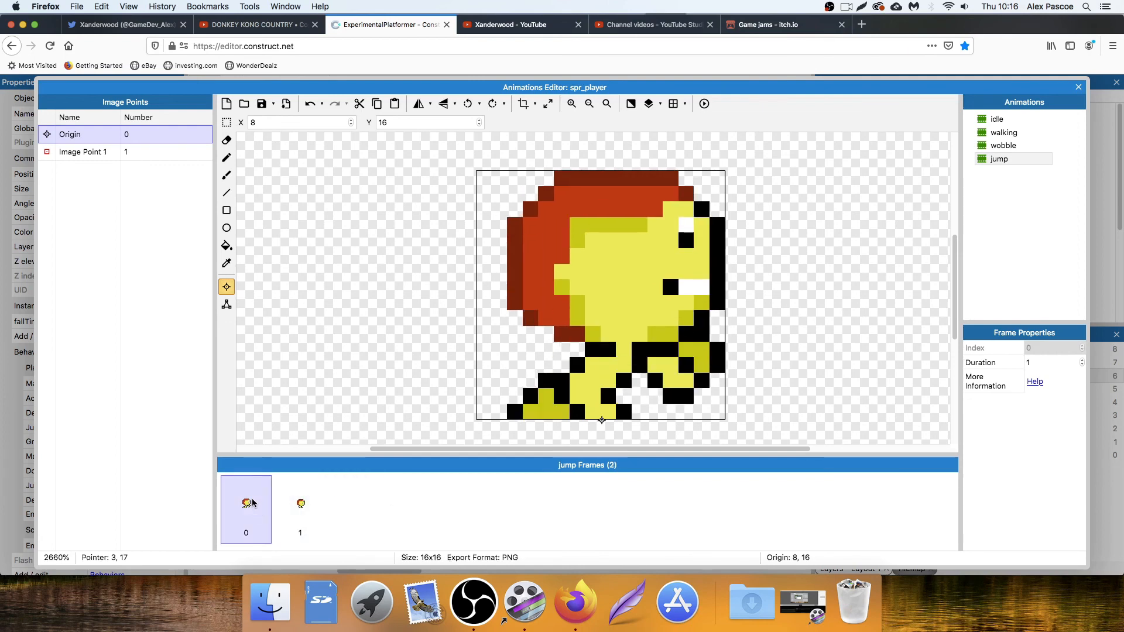
{"action": "left_click", "coordinate": [301, 506]}
{"action": "key", "text": "Delete"}
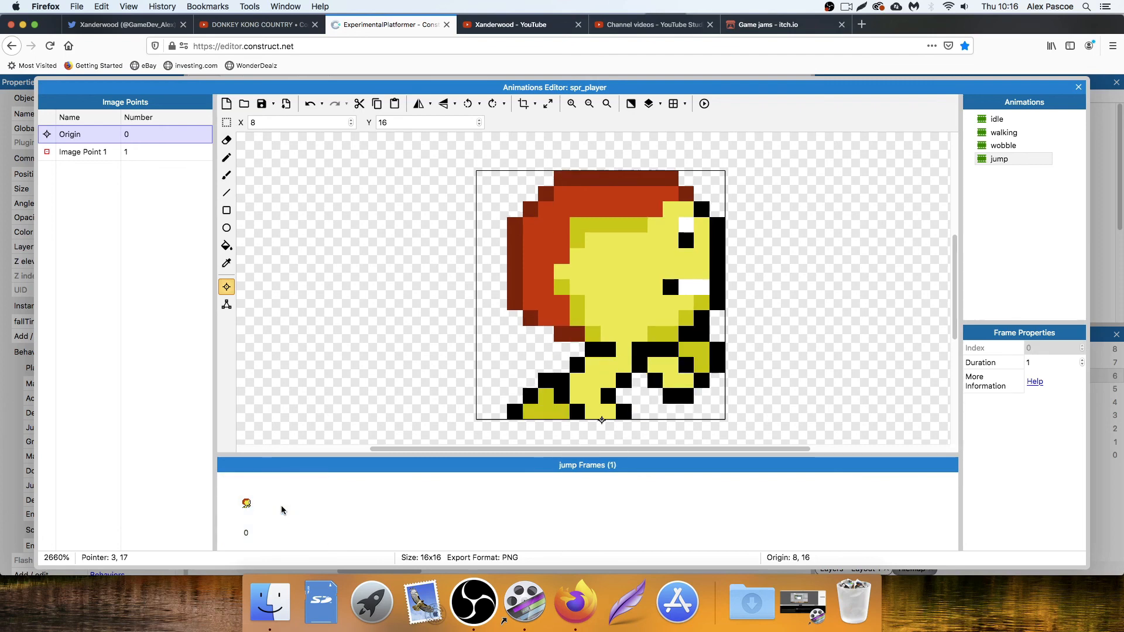
Erase the outer pixels of the front hand on jump frame 0 and start a black rear-arm outline below the hair.
{"action": "left_click", "coordinate": [262, 507]}
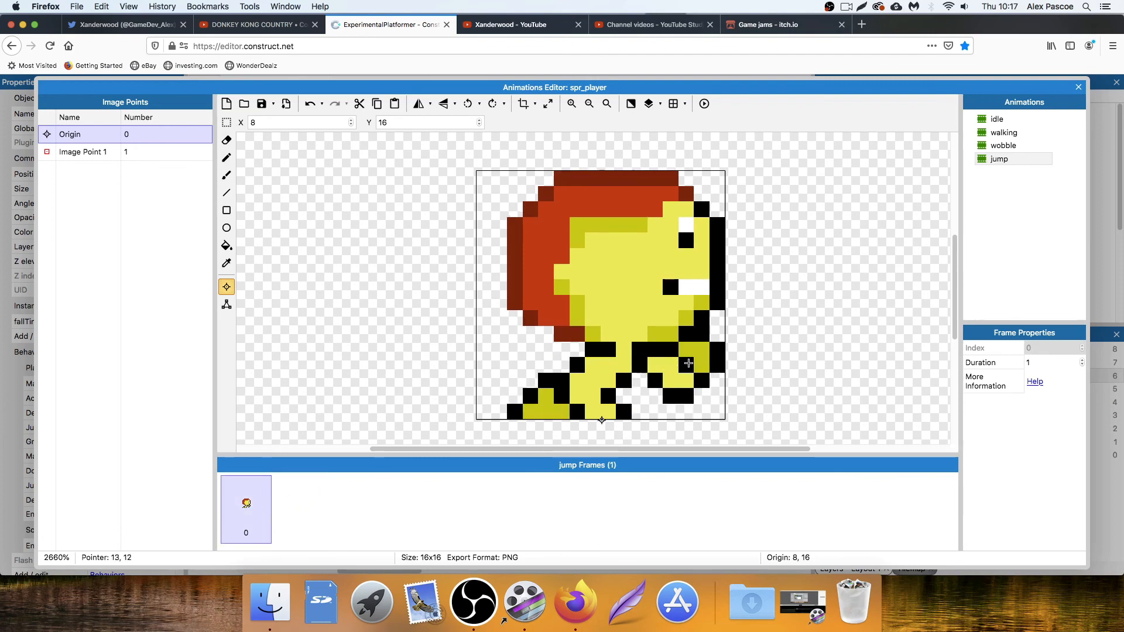
{"action": "left_click", "coordinate": [227, 142]}
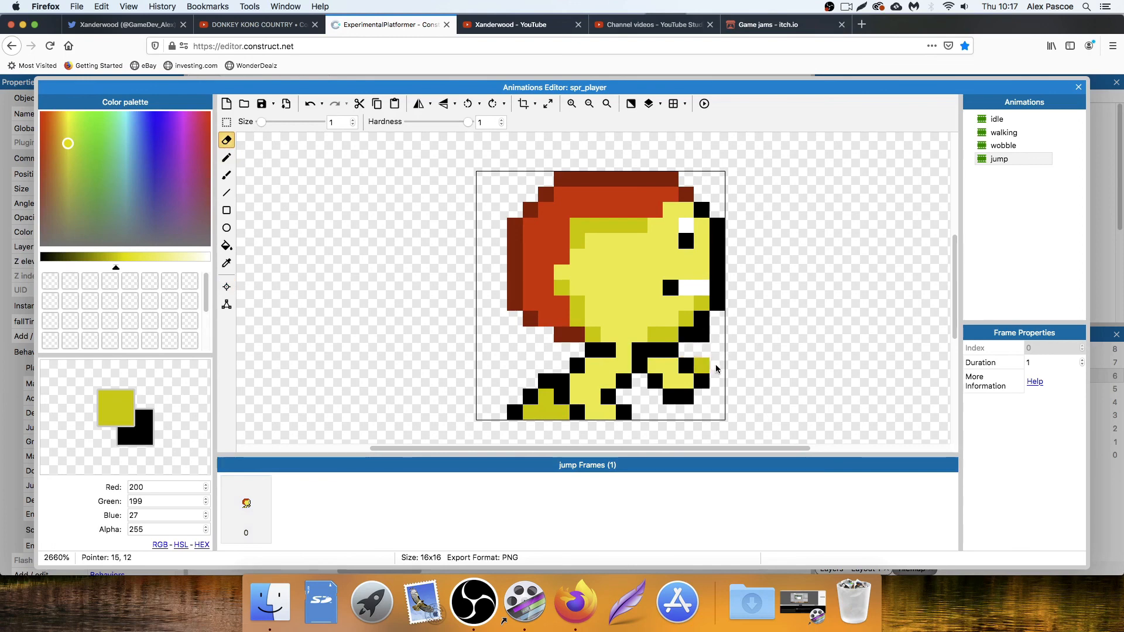
{"action": "left_click", "coordinate": [227, 158]}
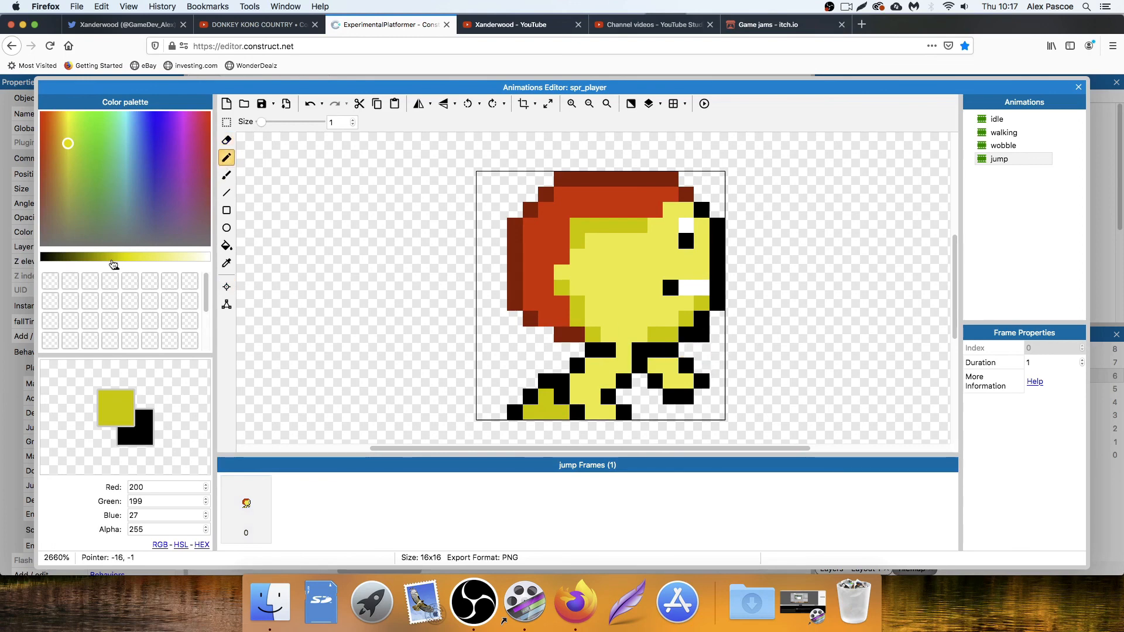
{"action": "left_click_drag", "start_coordinate": [116, 267], "coordinate": [41, 267]}
{"action": "left_click", "coordinate": [534, 318]}
{"action": "key", "text": "super+z"}
{"action": "left_click", "coordinate": [546, 334]}
{"action": "left_click", "coordinate": [530, 350]}
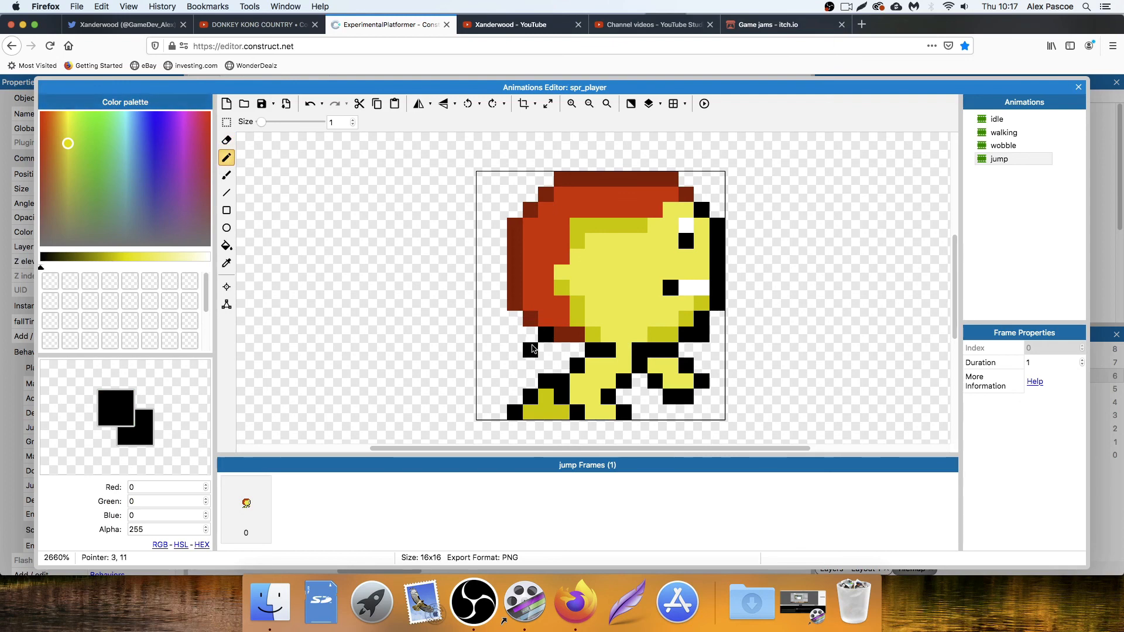
Extend the black rear-arm outline one pixel straight down with the Pencil, undoing the trial pixels placed around it.
{"action": "left_click", "coordinate": [546, 366]}
{"action": "key", "text": "super+z"}
{"action": "left_click", "coordinate": [528, 368]}
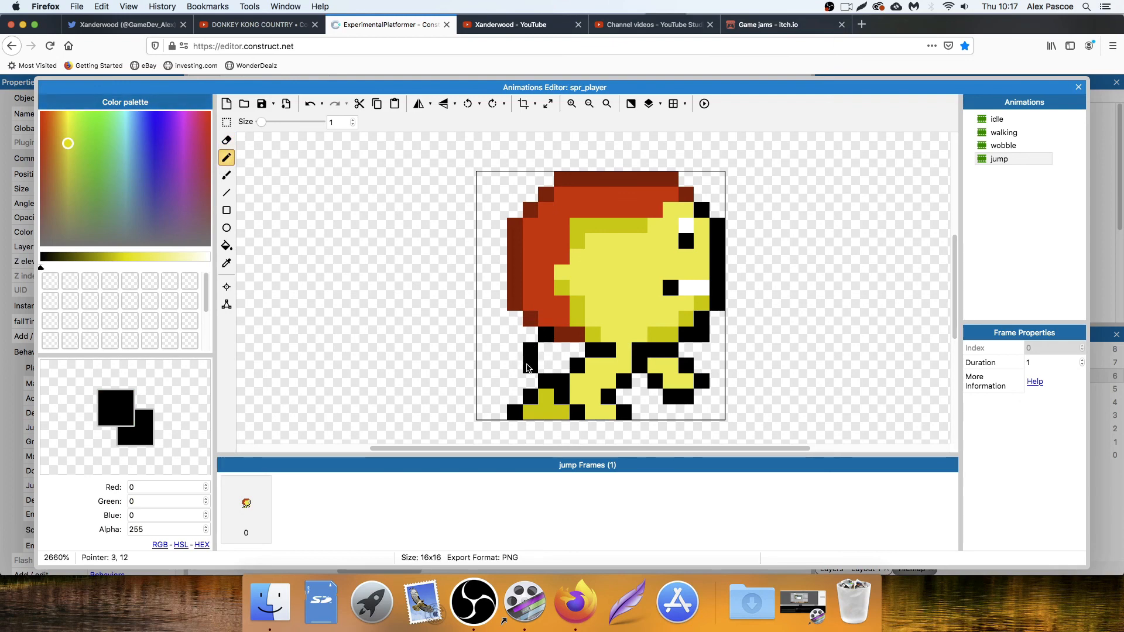
{"action": "key", "text": "super+z"}
{"action": "left_click", "coordinate": [516, 367]}
{"action": "left_click", "coordinate": [530, 380]}
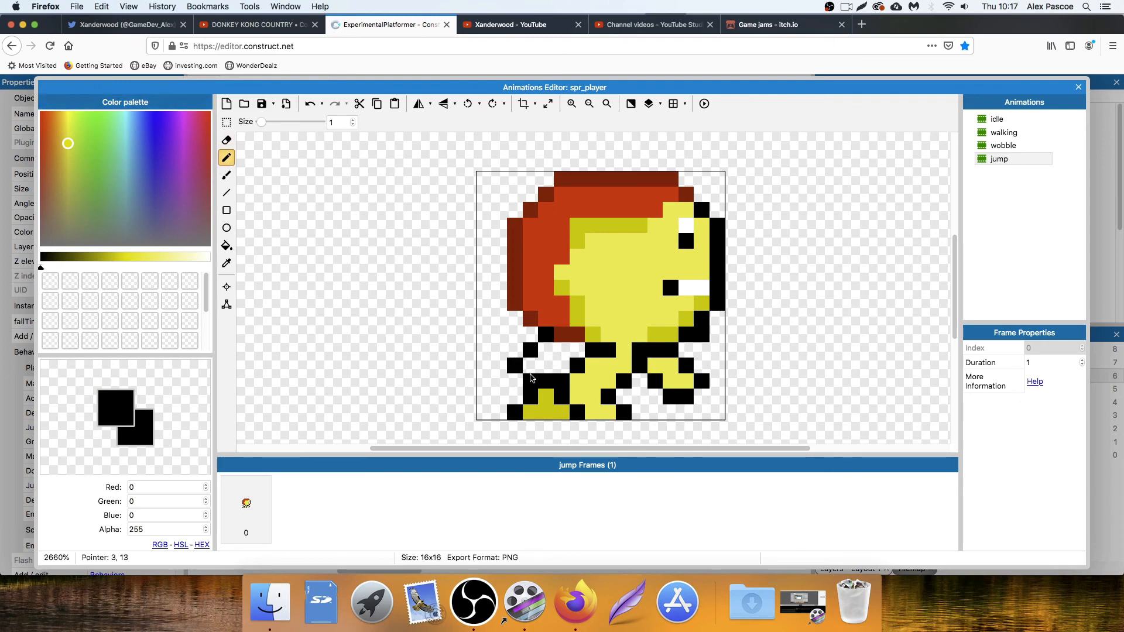
{"action": "key", "text": "super+z"}
{"action": "left_click", "coordinate": [531, 374]}
{"action": "key", "text": "super+z"}
{"action": "key", "text": "super+z"}
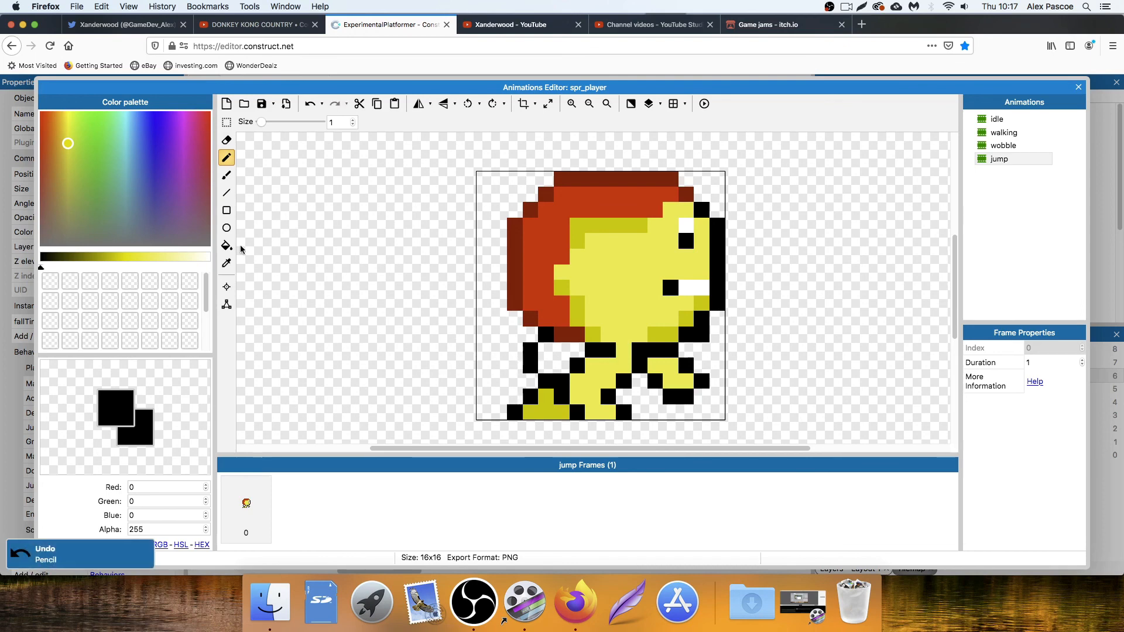
Sample the sprite's dark yellow and fill the inside of the rear arm with it using the Pencil.
{"action": "left_click", "coordinate": [229, 265]}
{"action": "left_click", "coordinate": [581, 321]}
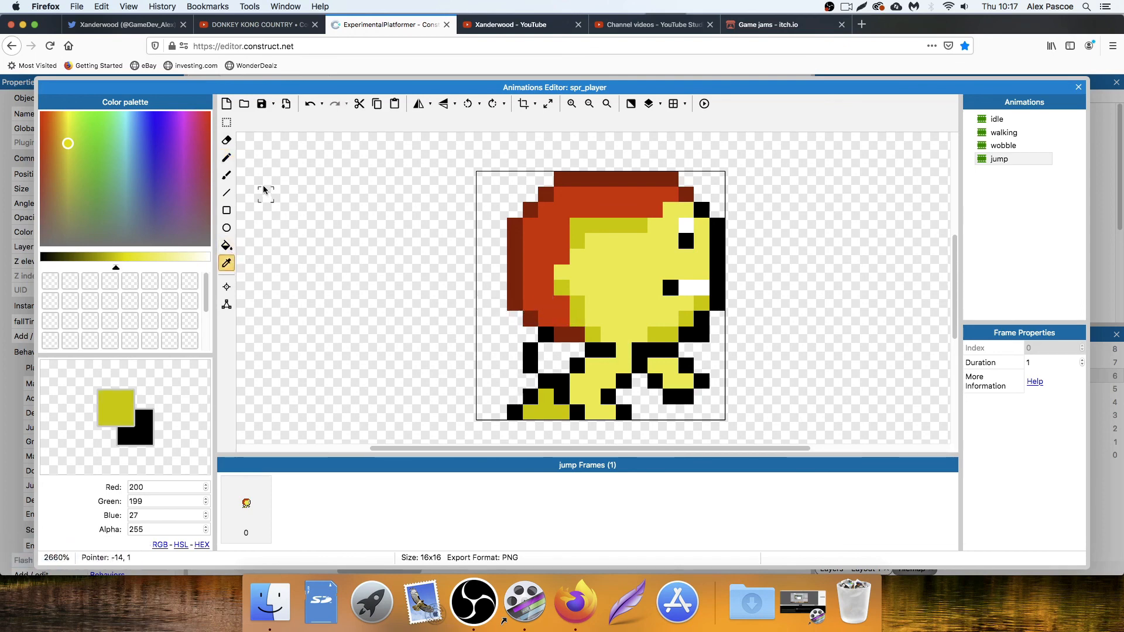
{"action": "left_click", "coordinate": [227, 158]}
{"action": "left_click_drag", "start_coordinate": [543, 350], "coordinate": [577, 351]}
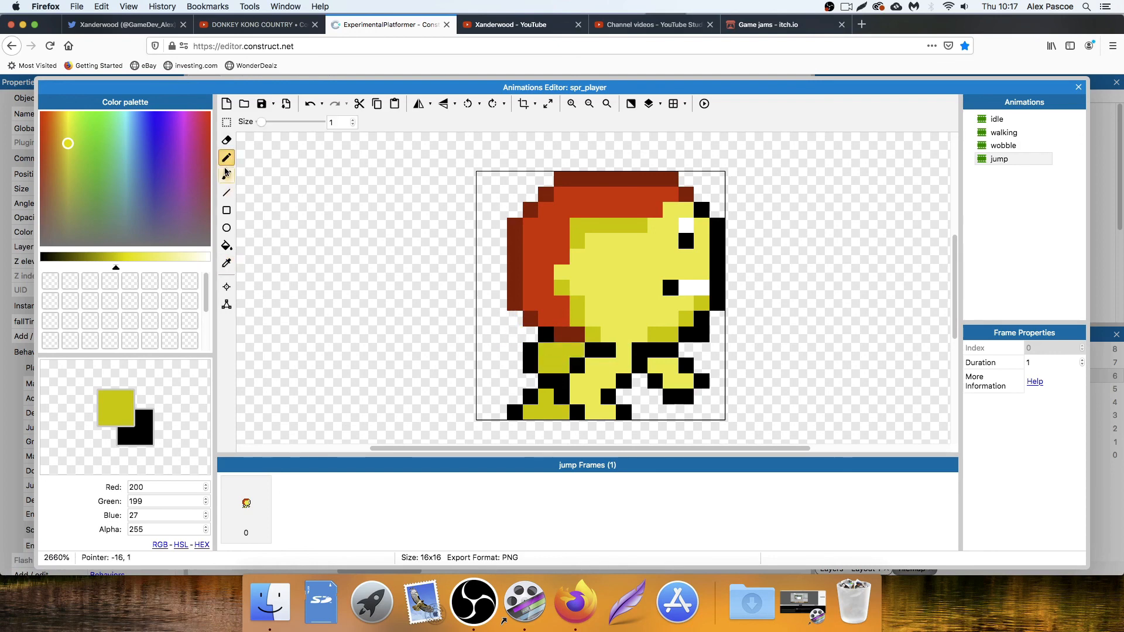
Touch up the rear arm and leg area of jump frame 0 with black and the sampled dark yellow, and close the Animations Editor.
{"action": "left_click_drag", "start_coordinate": [130, 271], "coordinate": [40, 270]}
{"action": "left_click", "coordinate": [562, 365]}
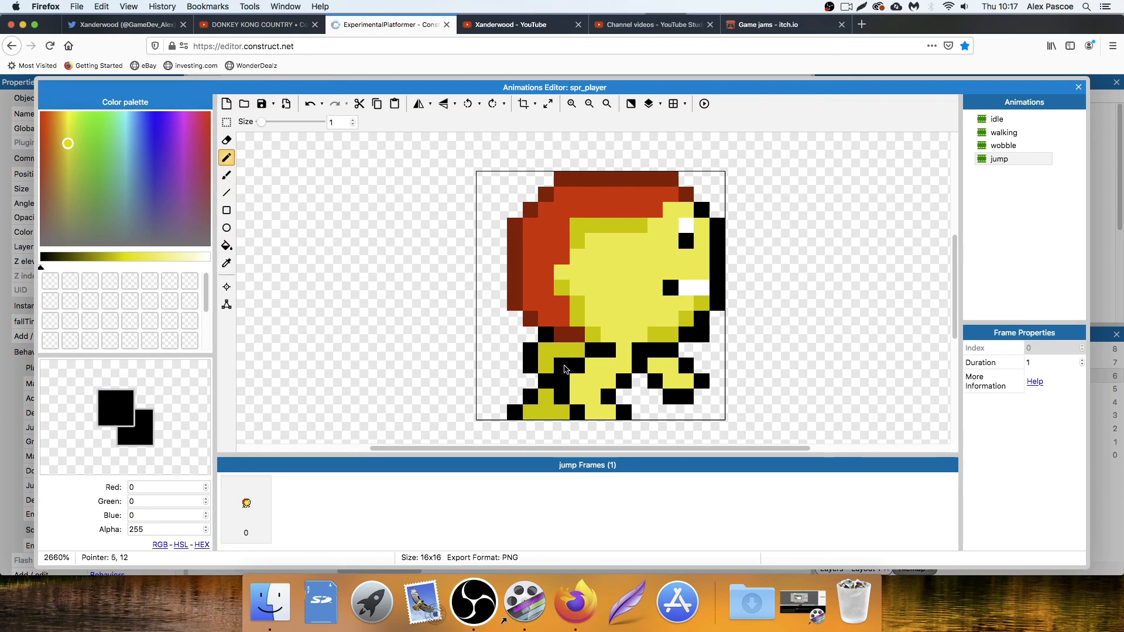
{"action": "left_click", "coordinate": [227, 263]}
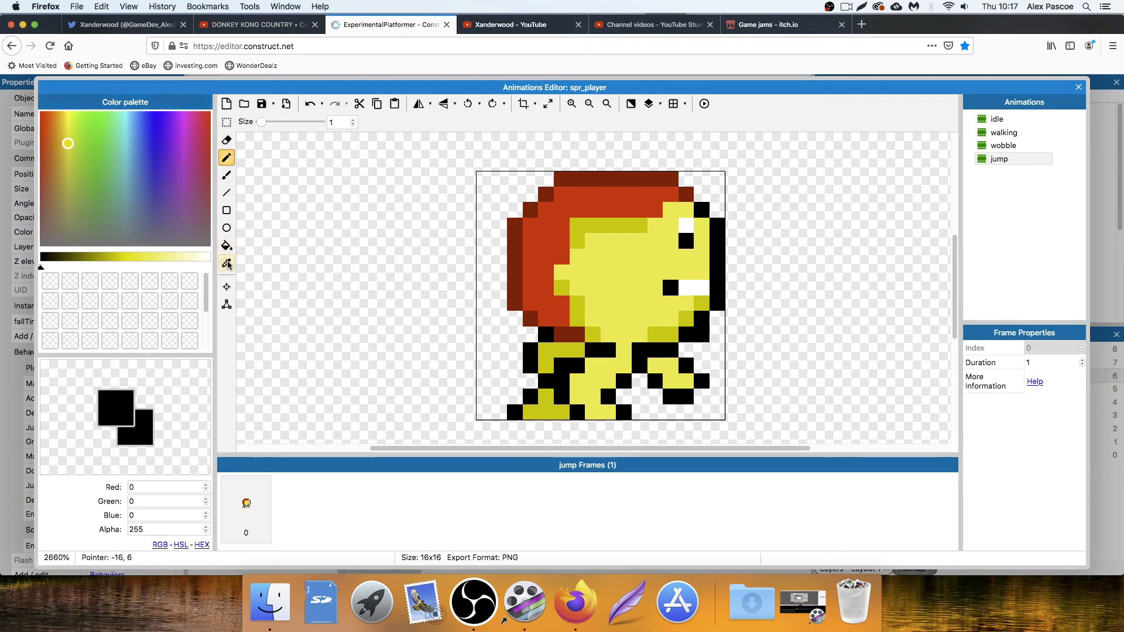
{"action": "left_click", "coordinate": [582, 392]}
{"action": "left_click", "coordinate": [546, 402]}
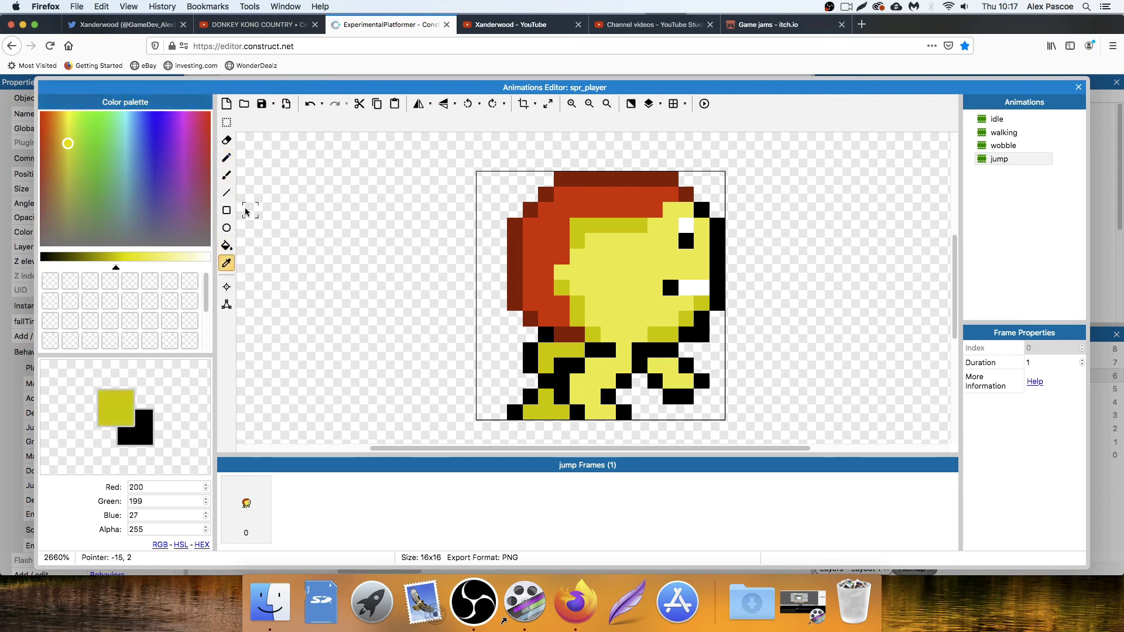
{"action": "left_click", "coordinate": [226, 159]}
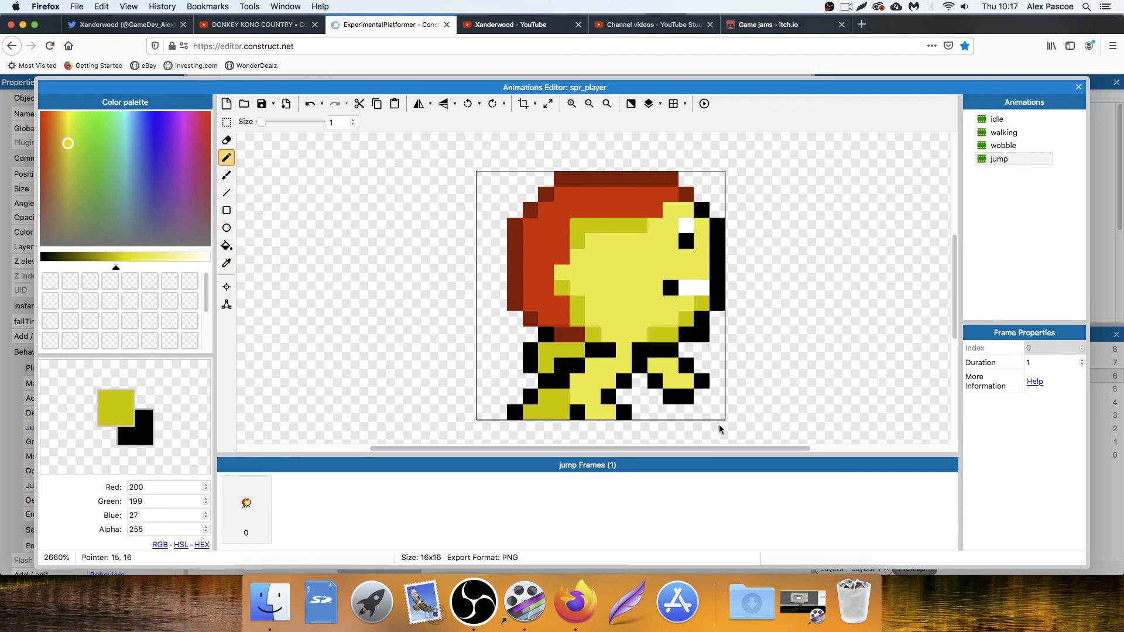
{"action": "left_click", "coordinate": [244, 511]}
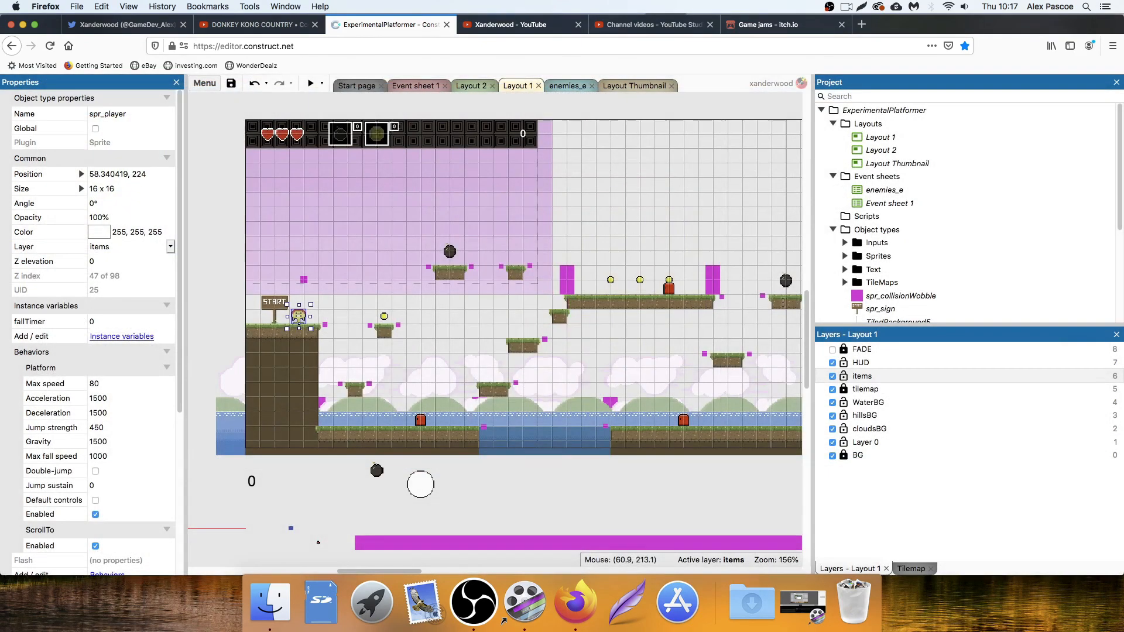
{"action": "left_click", "coordinate": [1077, 88]}
In Event sheet 1, expand the Player Controls group and add an event with spr_player's Platform "Is jumping" condition.
{"action": "left_click", "coordinate": [416, 86]}
{"action": "scroll", "coordinate": [467, 396], "scroll_direction": "up", "scroll_amount": 3}
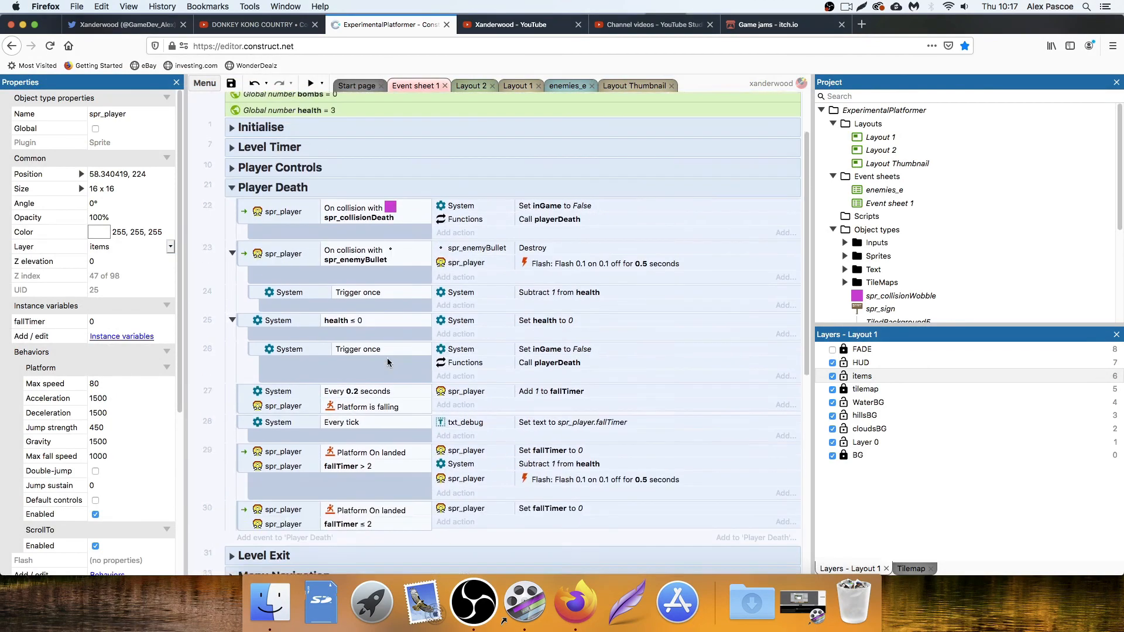
{"action": "left_click", "coordinate": [233, 241]}
{"action": "scroll", "coordinate": [328, 275], "scroll_direction": "down", "scroll_amount": 5}
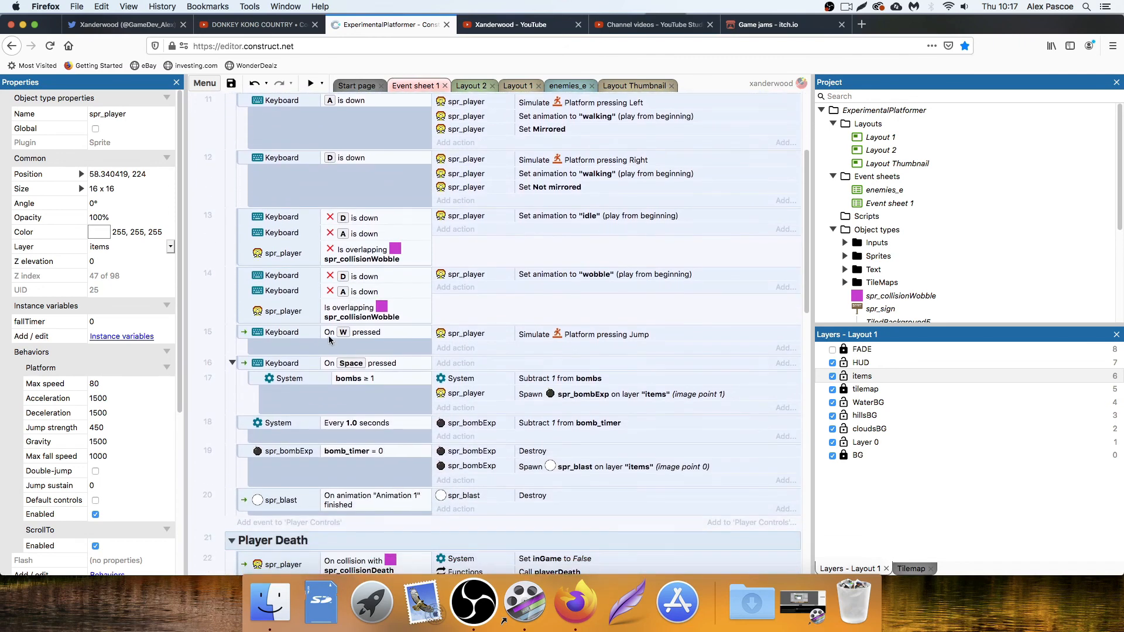
{"action": "scroll", "coordinate": [410, 325], "scroll_direction": "down", "scroll_amount": 1}
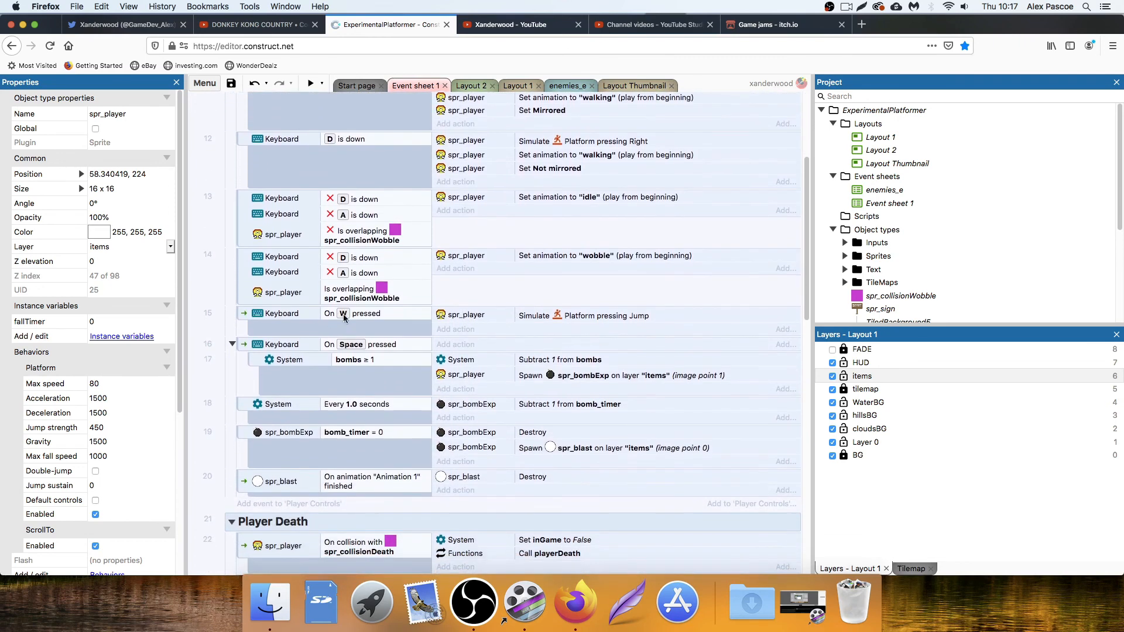
{"action": "scroll", "coordinate": [351, 410], "scroll_direction": "down", "scroll_amount": 1}
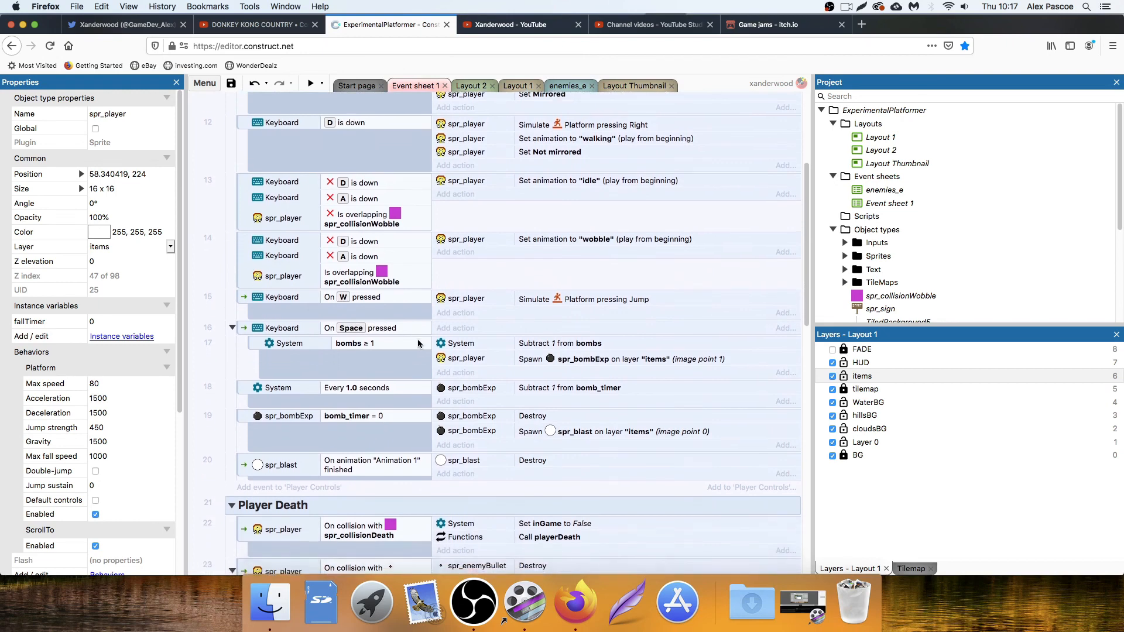
{"action": "left_click", "coordinate": [260, 476]}
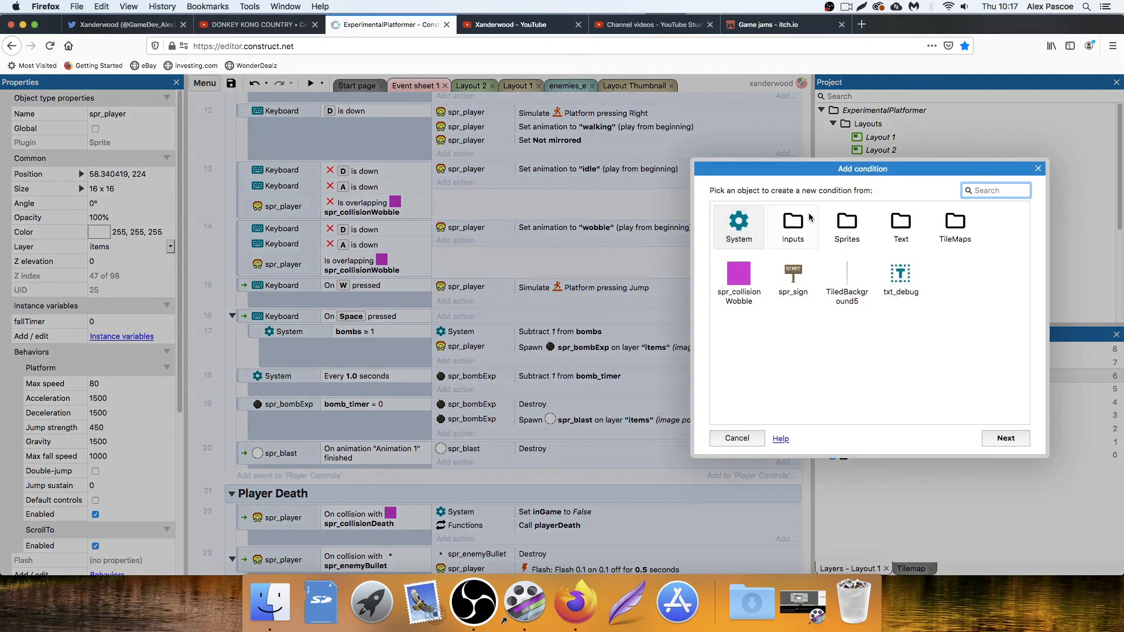
{"action": "double_click", "coordinate": [855, 230]}
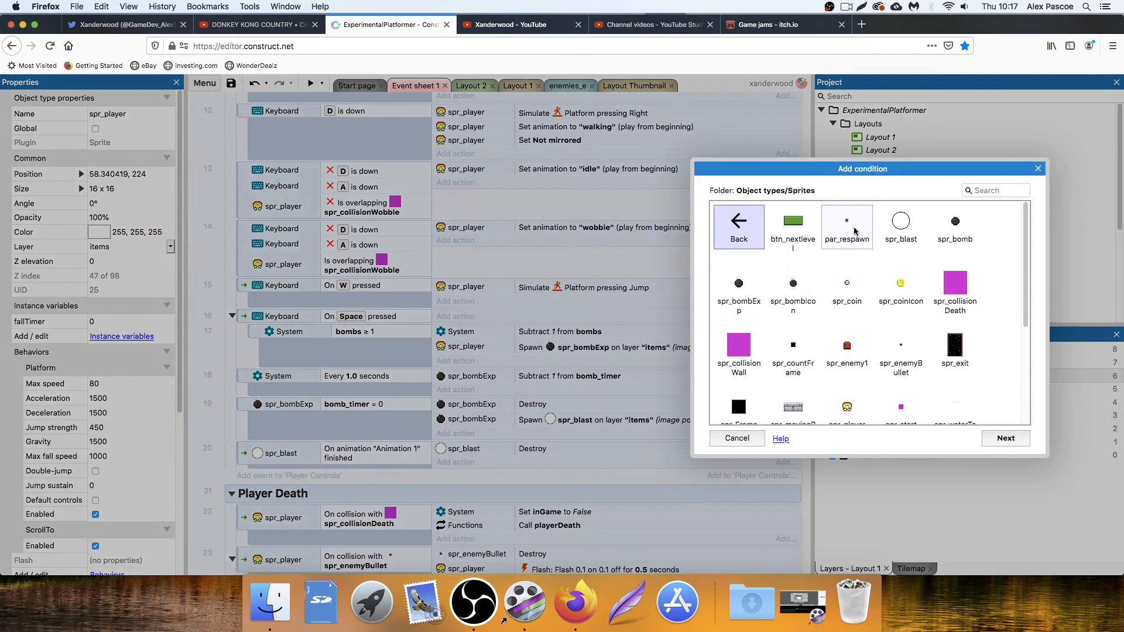
{"action": "double_click", "coordinate": [848, 408]}
{"action": "scroll", "coordinate": [773, 331], "scroll_direction": "down", "scroll_amount": 8}
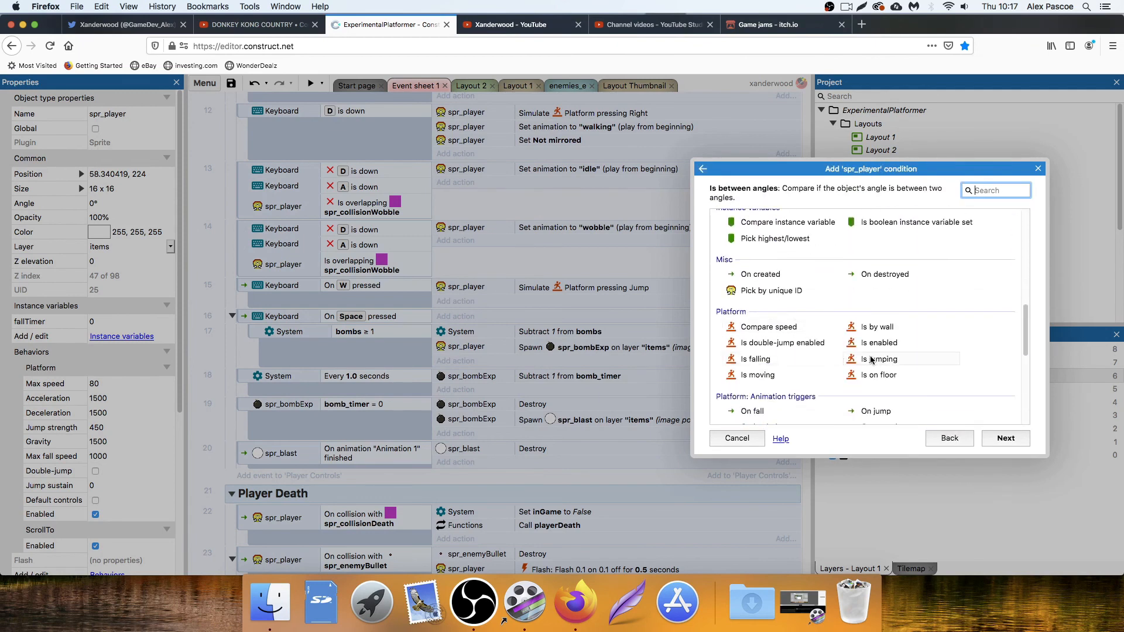
{"action": "double_click", "coordinate": [880, 360]}
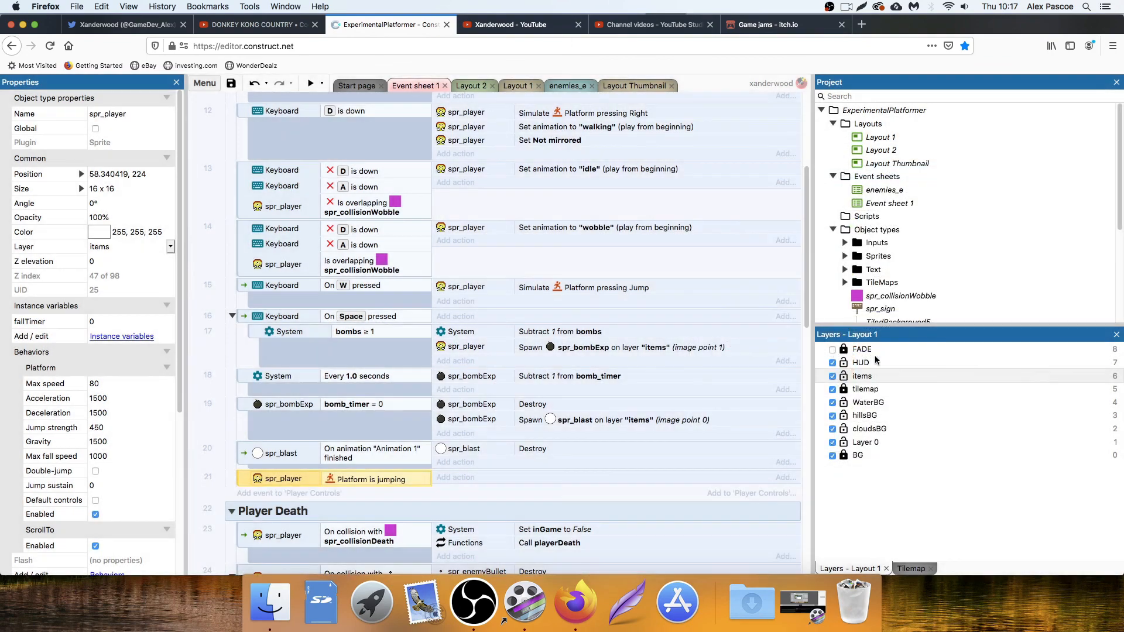
Add a spr_player Set animation action to the Platform is jumping event, playing "jump" from the beginning.
{"action": "left_click", "coordinate": [448, 481]}
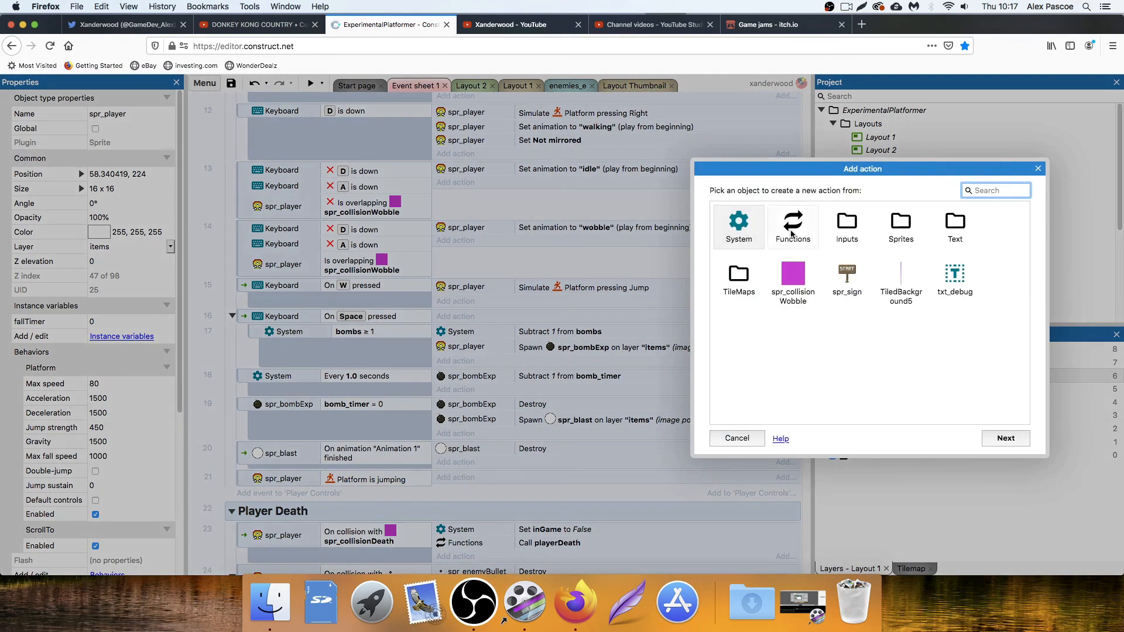
{"action": "left_click", "coordinate": [891, 226]}
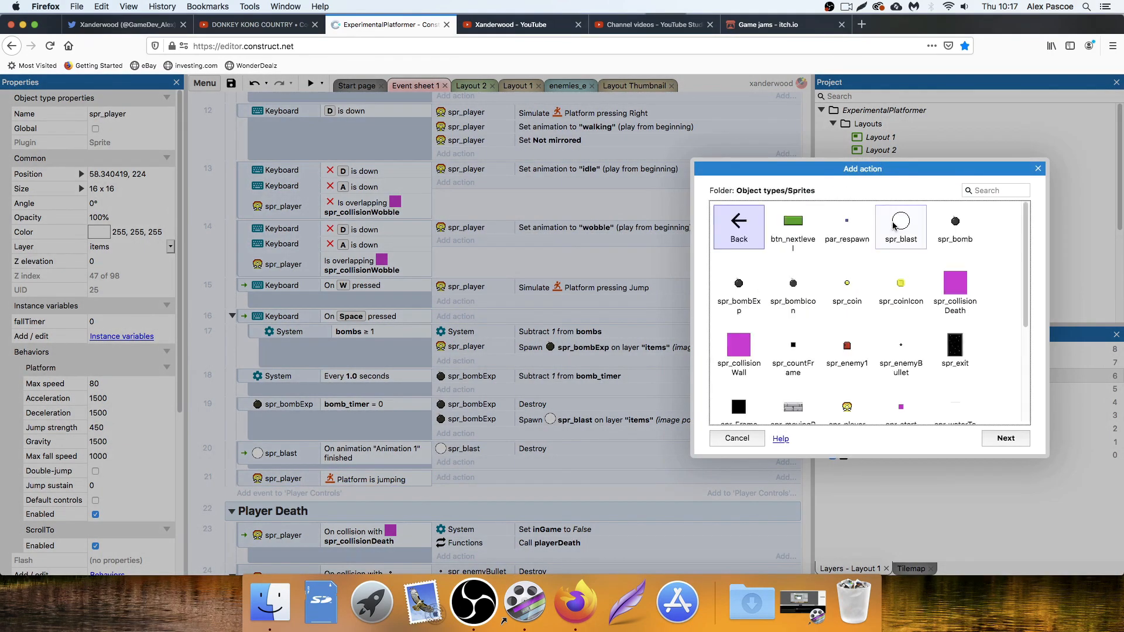
{"action": "double_click", "coordinate": [848, 404]}
{"action": "double_click", "coordinate": [765, 298]}
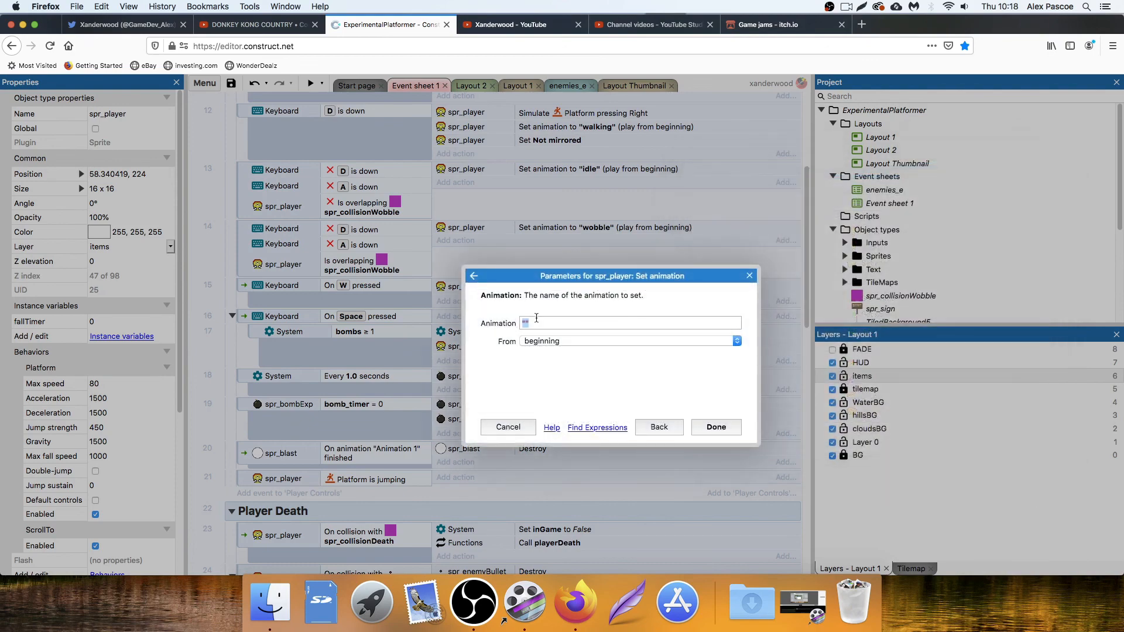
{"action": "type", "text": "\""}
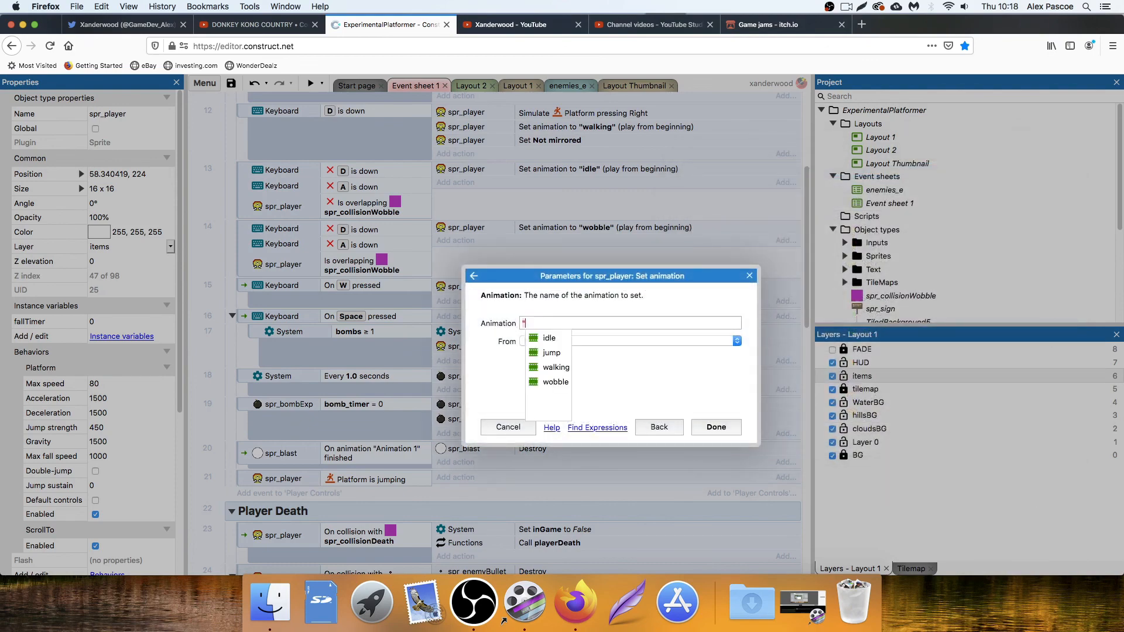
{"action": "left_click", "coordinate": [551, 353]}
{"action": "left_click", "coordinate": [715, 426]}
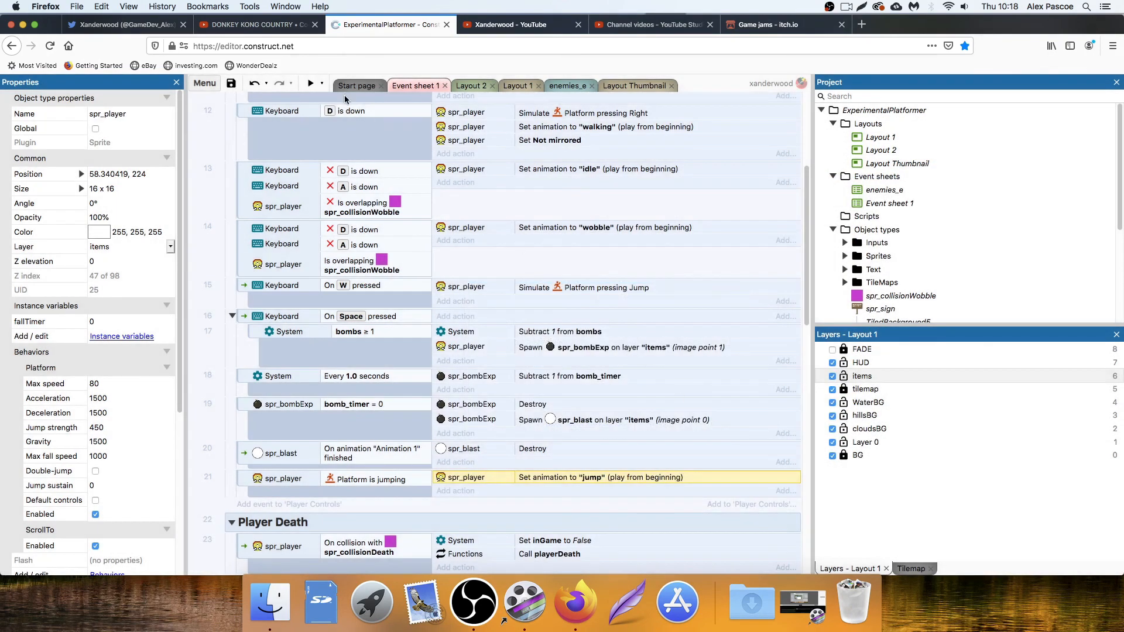
Preview the game and run and jump between platforms in both directions to check the player's jump animation.
{"action": "left_click", "coordinate": [310, 83]}
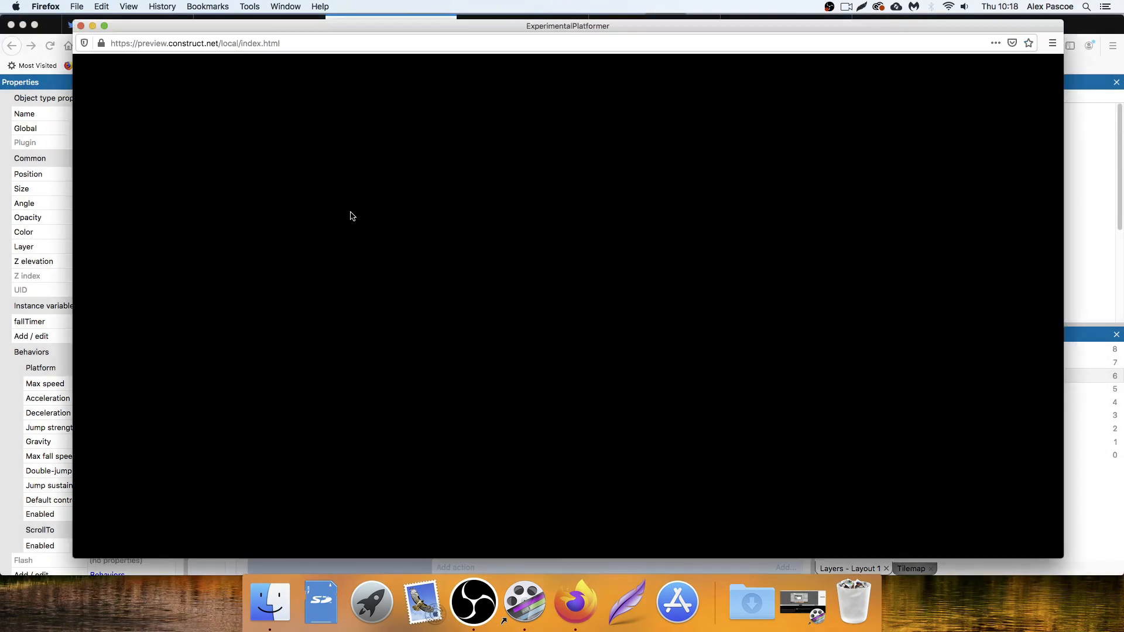
{"action": "key", "text": "Right"}
{"action": "key", "text": "Up"}
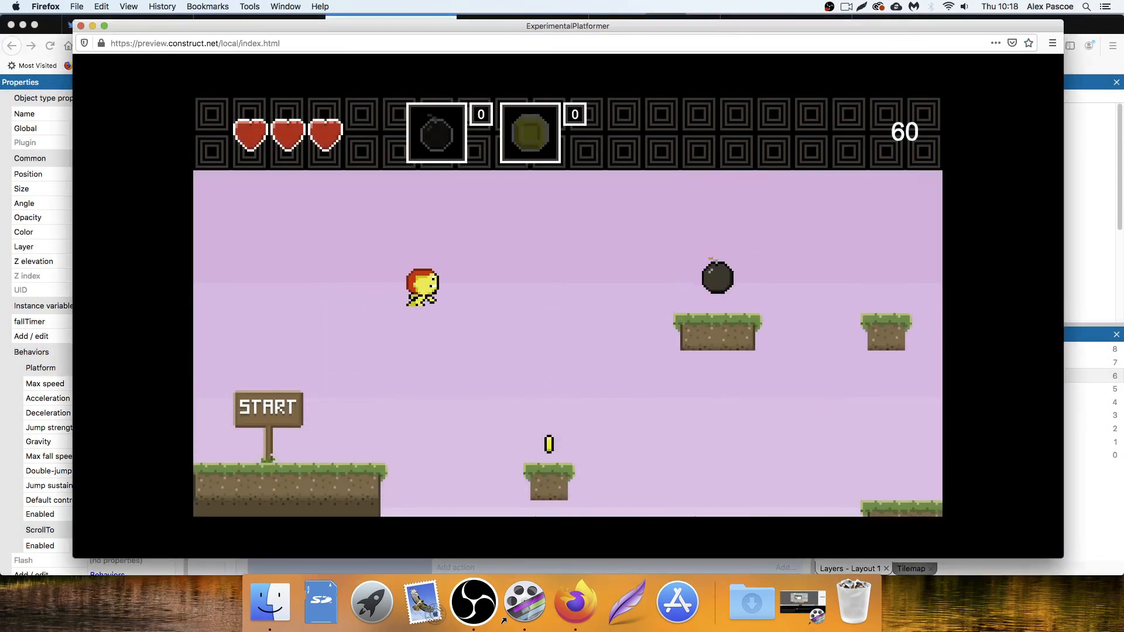
{"action": "key", "text": "Left"}
{"action": "key", "text": "Right"}
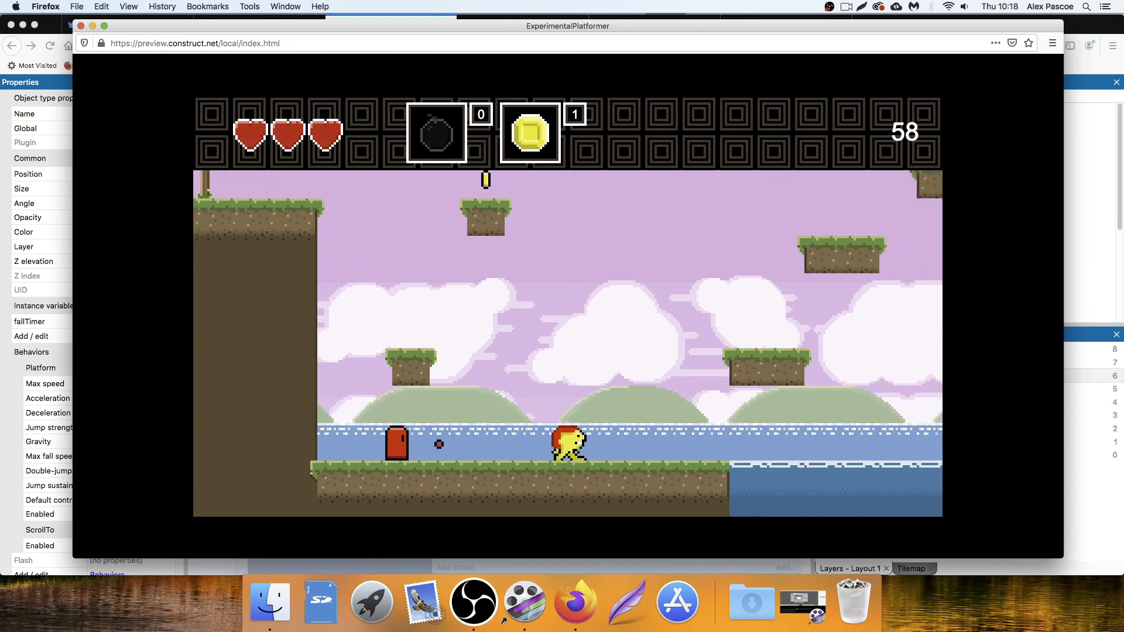
{"action": "key", "text": "Up"}
{"action": "key", "text": "Right"}
{"action": "key", "text": "Up"}
{"action": "key", "text": "Up"}
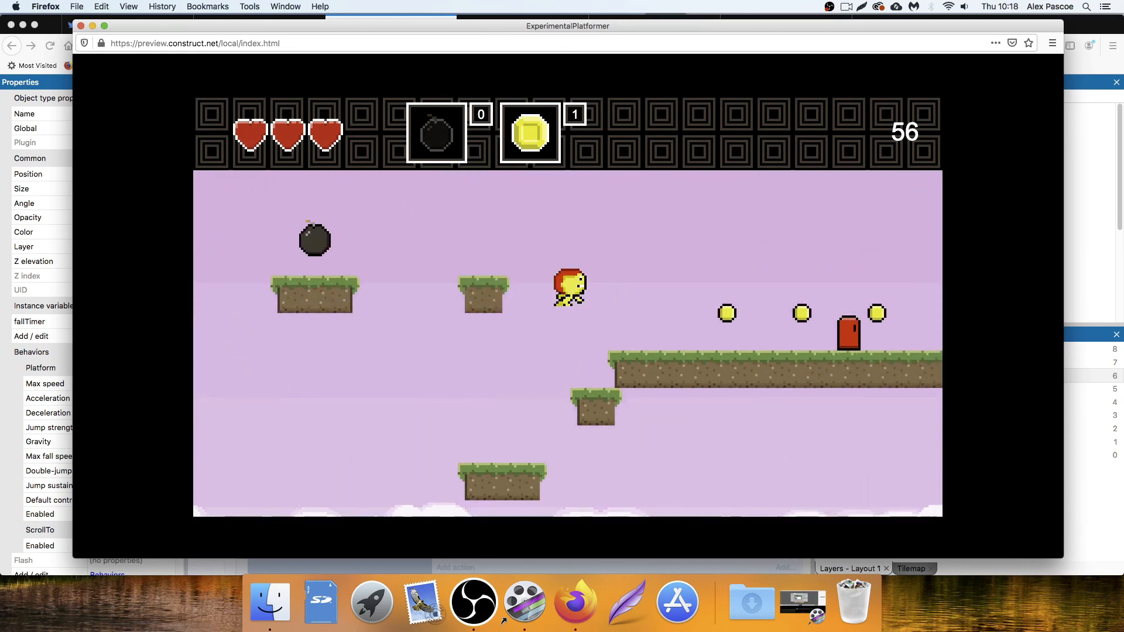
{"action": "key", "text": "Up"}
{"action": "key", "text": "Left"}
{"action": "key", "text": "Up"}
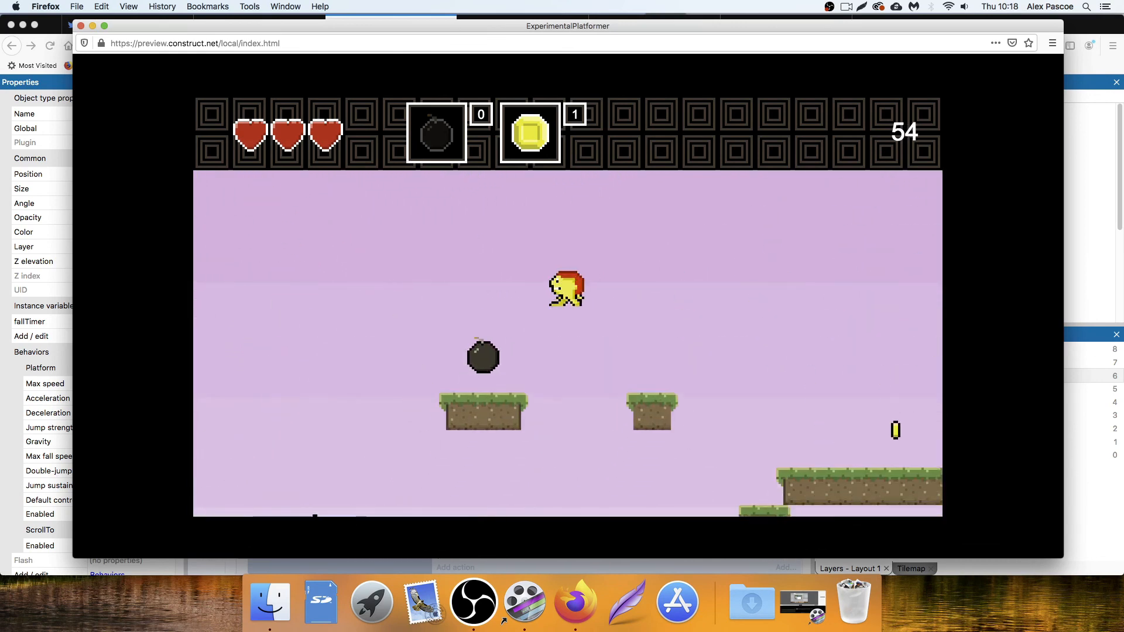
{"action": "key", "text": "Right"}
{"action": "key", "text": "Up"}
{"action": "key", "text": "Right"}
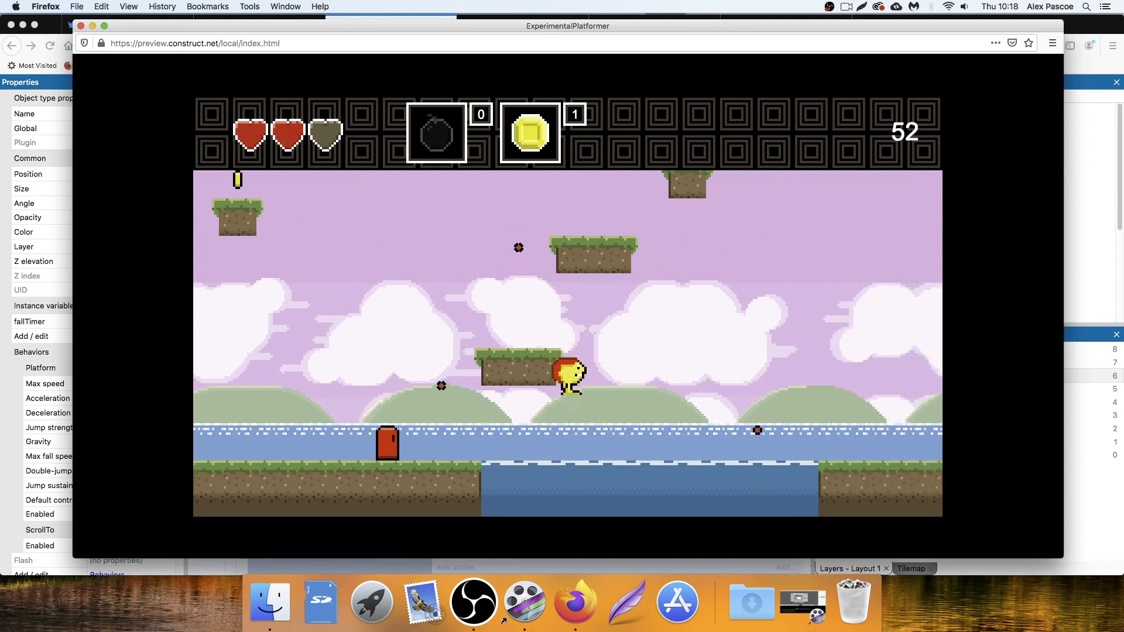